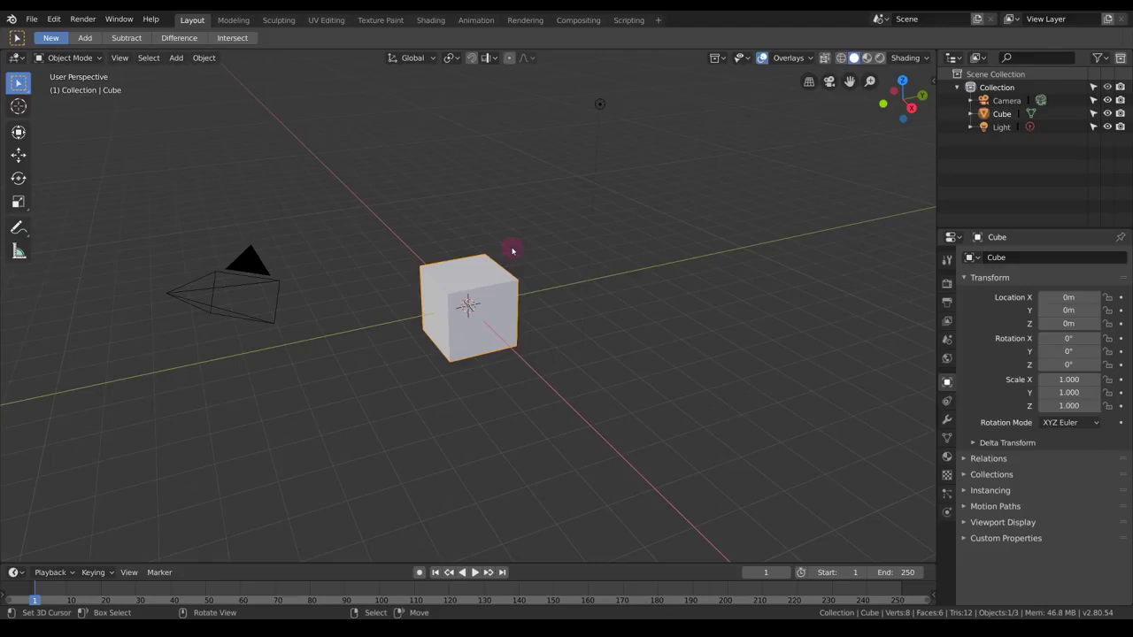
- Enable the Node Wrangler add-on in the preferences, save the preferences and close their window
click(31, 18)
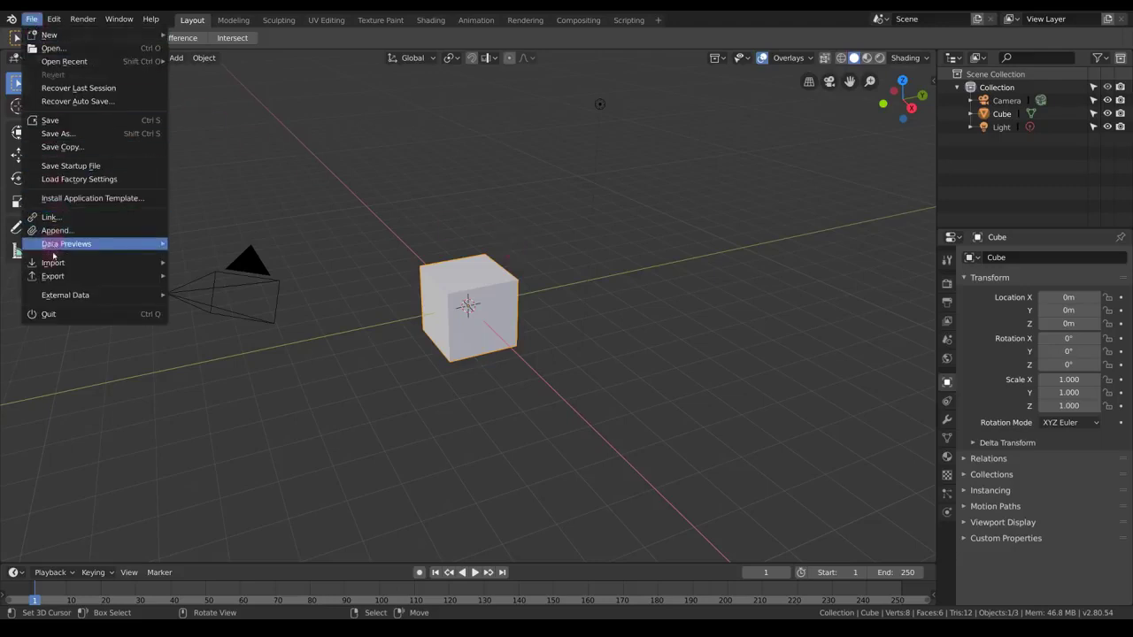
mouse_move(68, 18)
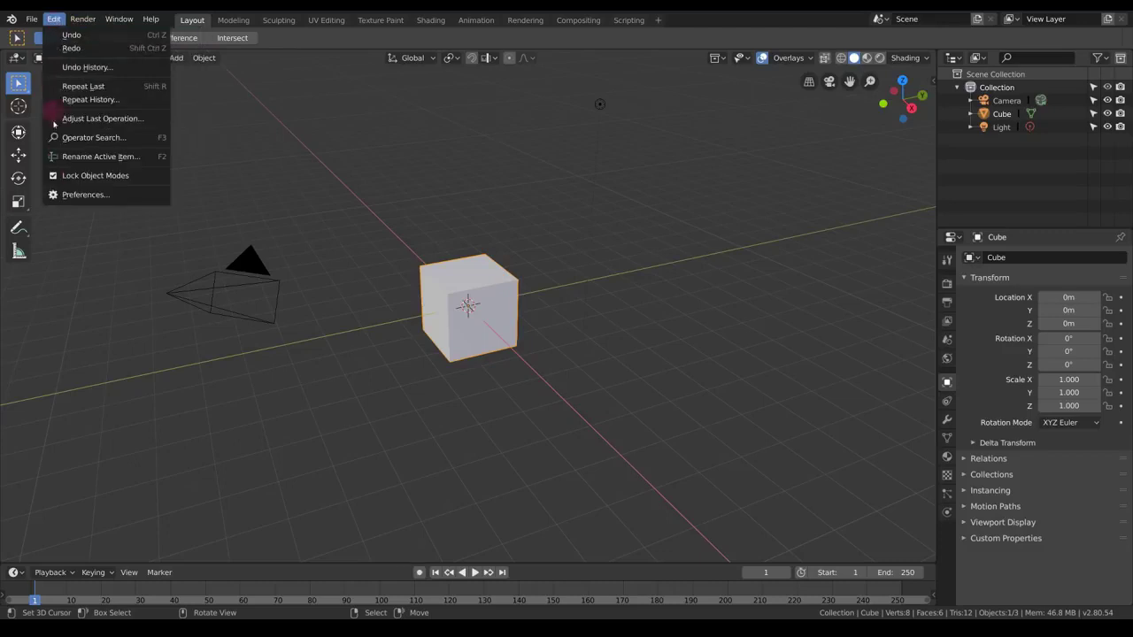
click(54, 193)
click(53, 156)
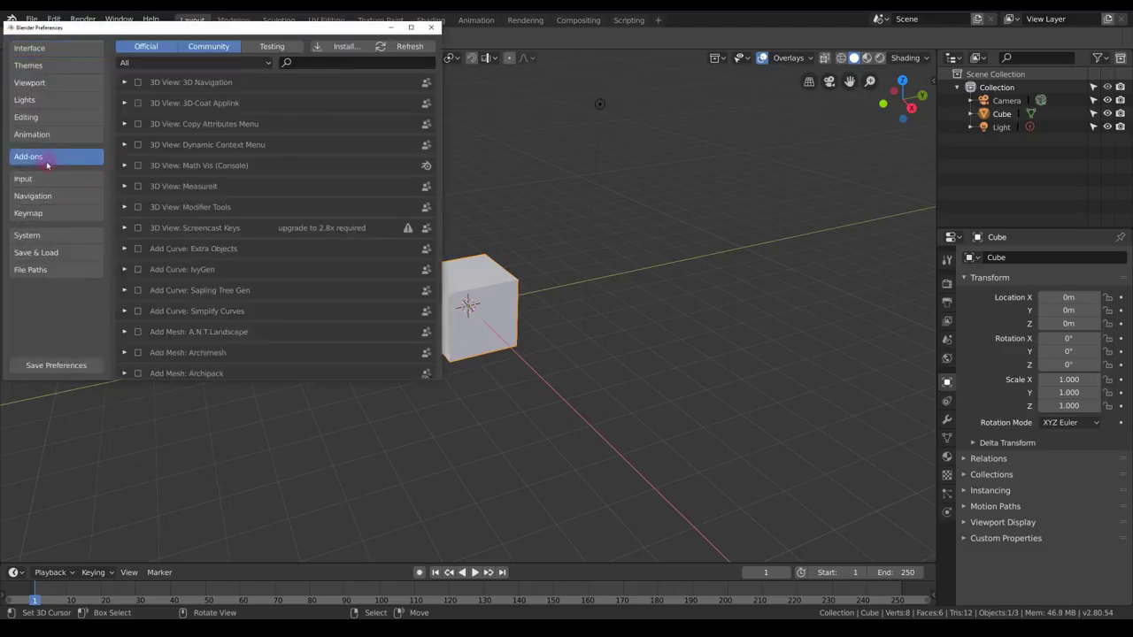
click(324, 65)
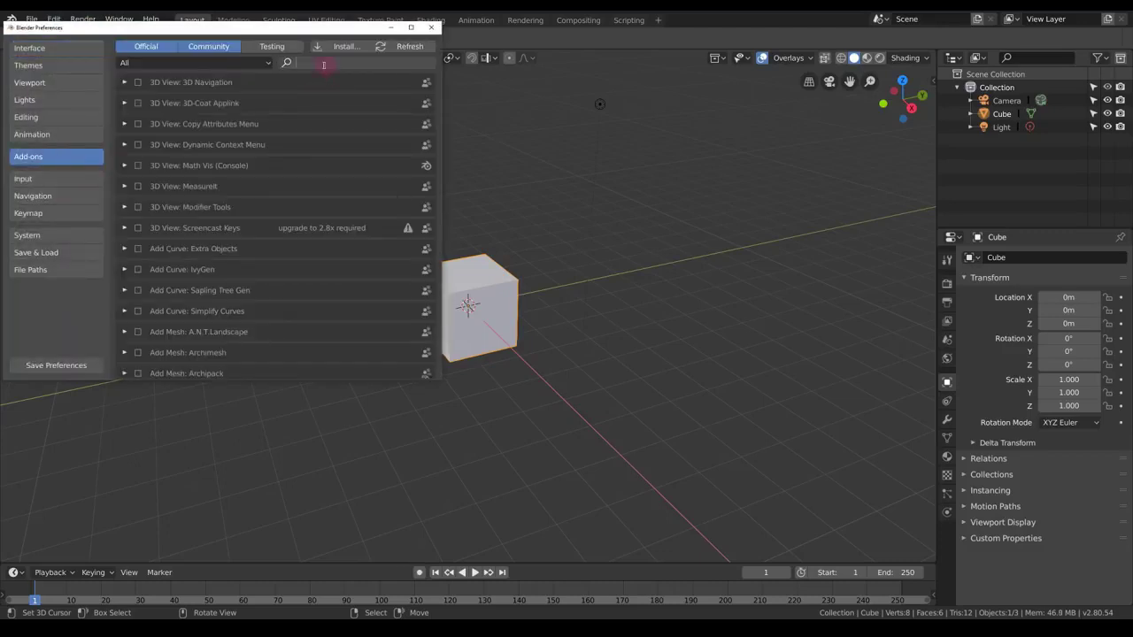
text(node)
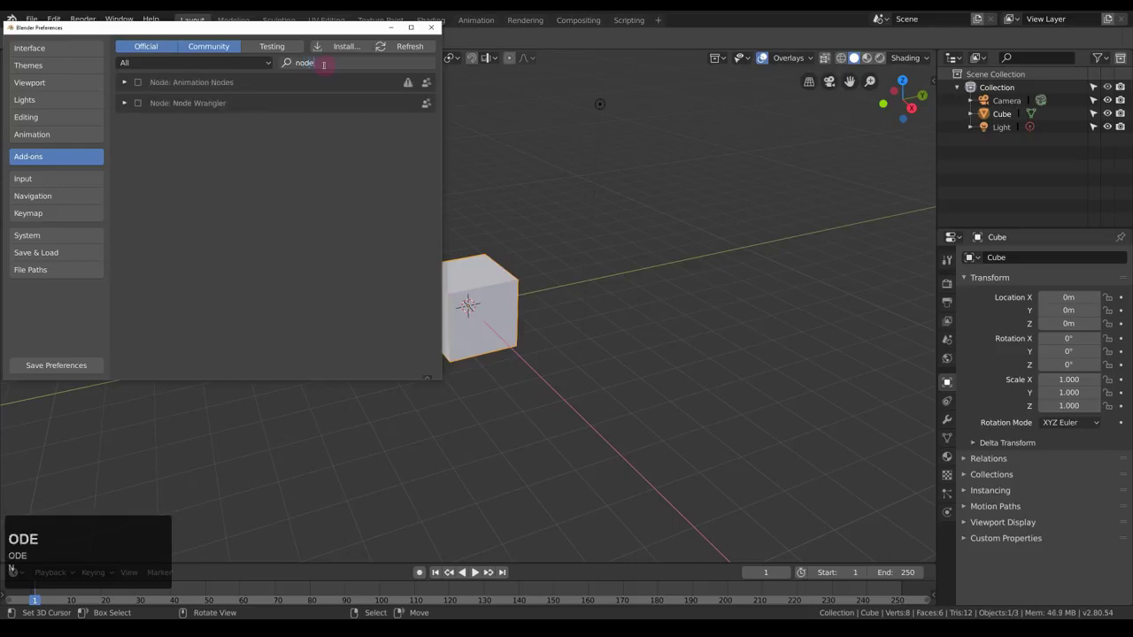
click(148, 111)
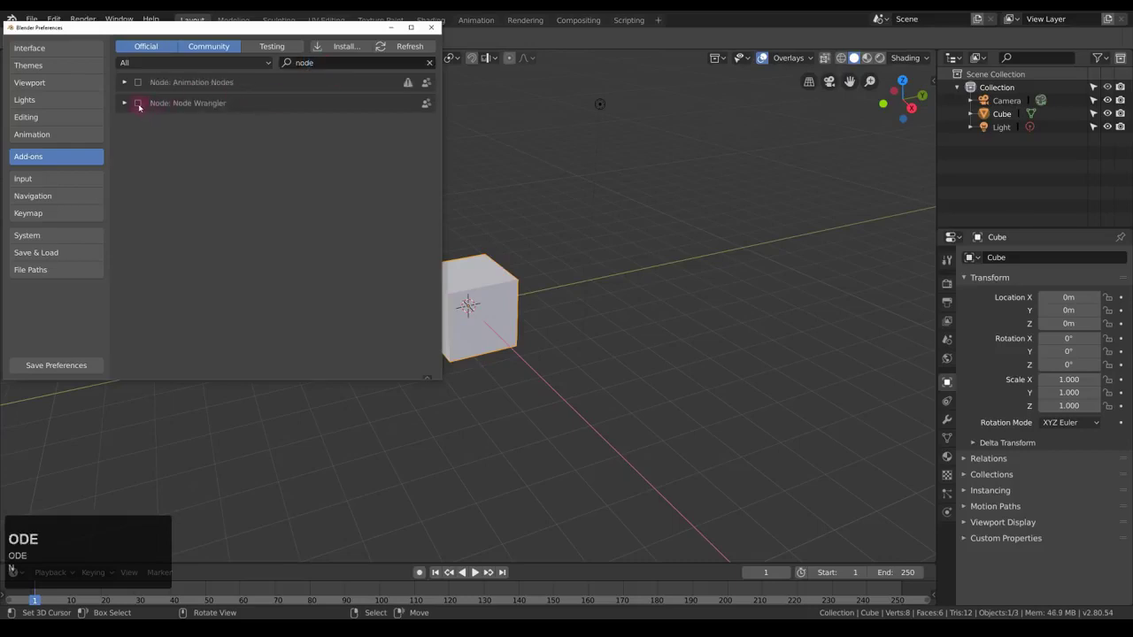
click(138, 104)
click(38, 365)
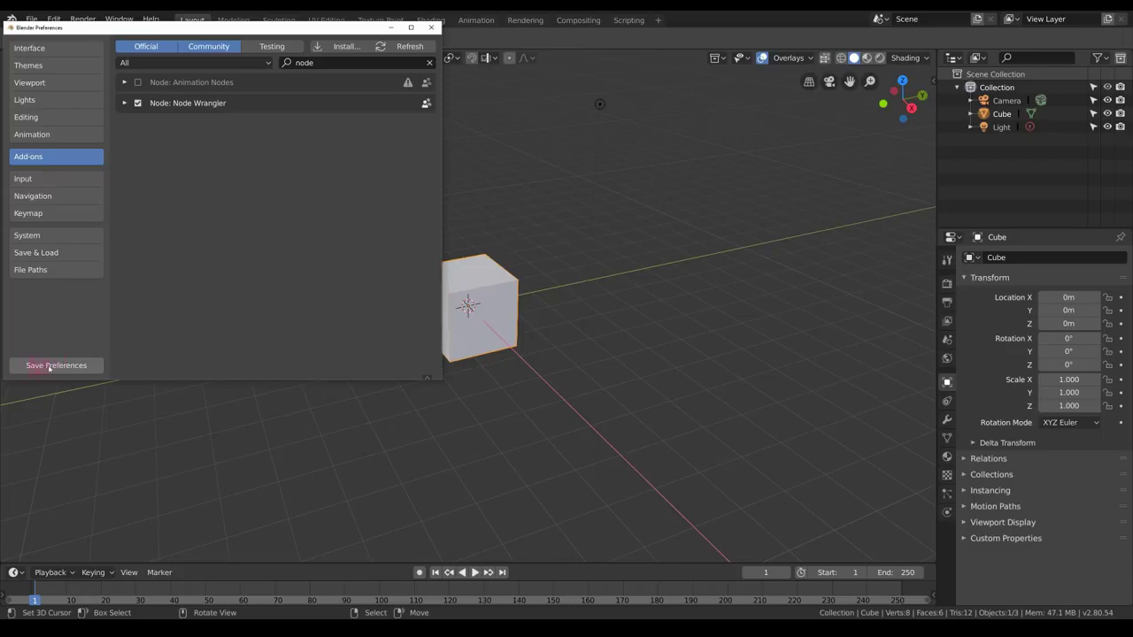
click(431, 27)
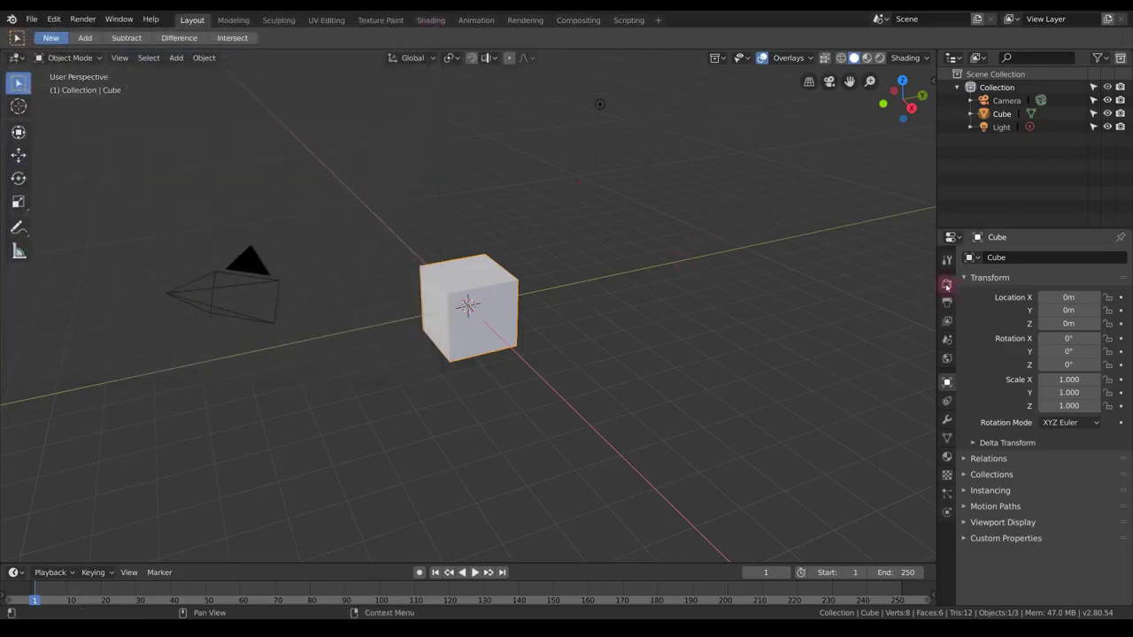
- Show the render properties, delete the default cube and add a mesh plane at the origin in its place
click(946, 286)
middle_drag(619, 292, 572, 348)
key(x)
click(522, 368)
key(shift+a)
mouse_move(523, 337)
click(601, 333)
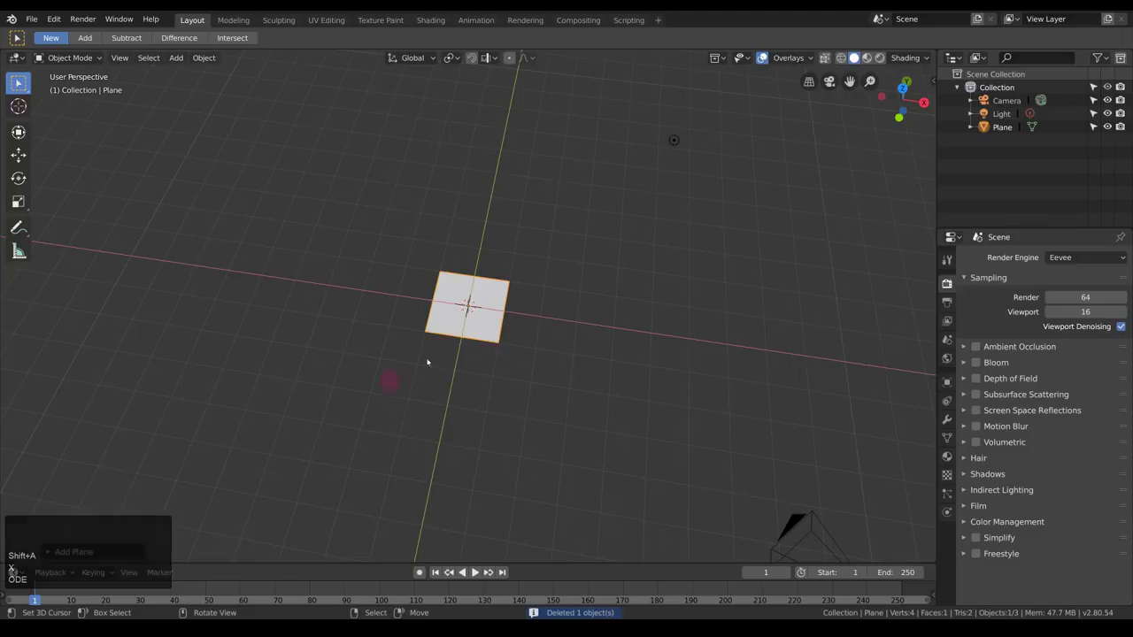
- Split the 3D viewport vertically, make the larger area a Shader Editor and slightly widen the narrow viewport beside it
drag(931, 51, 168, 166)
click(194, 59)
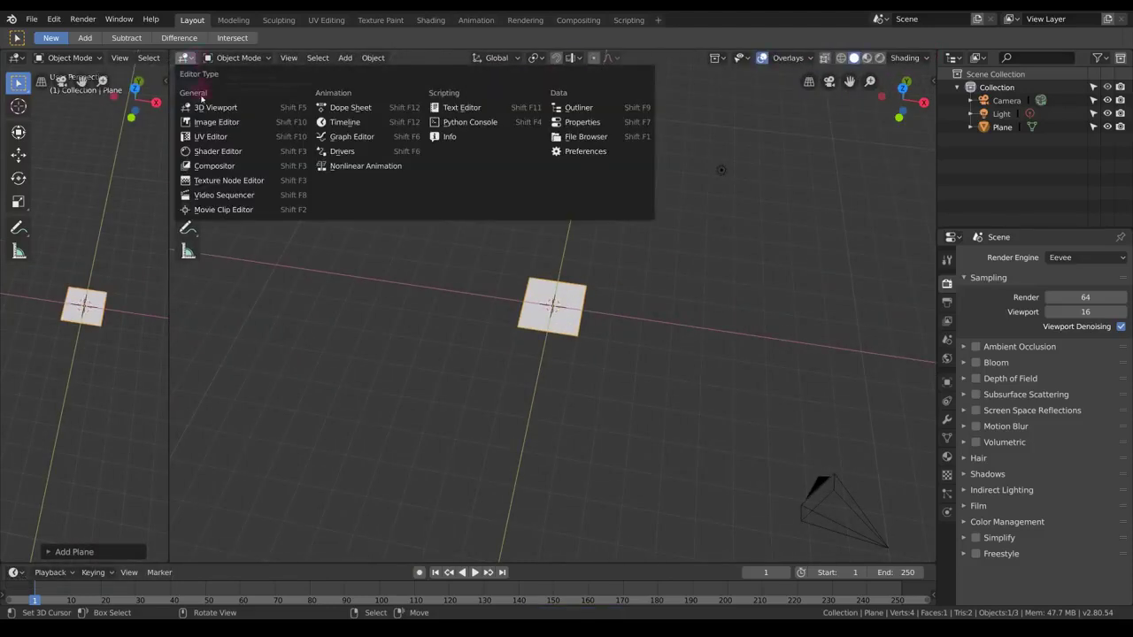
click(207, 151)
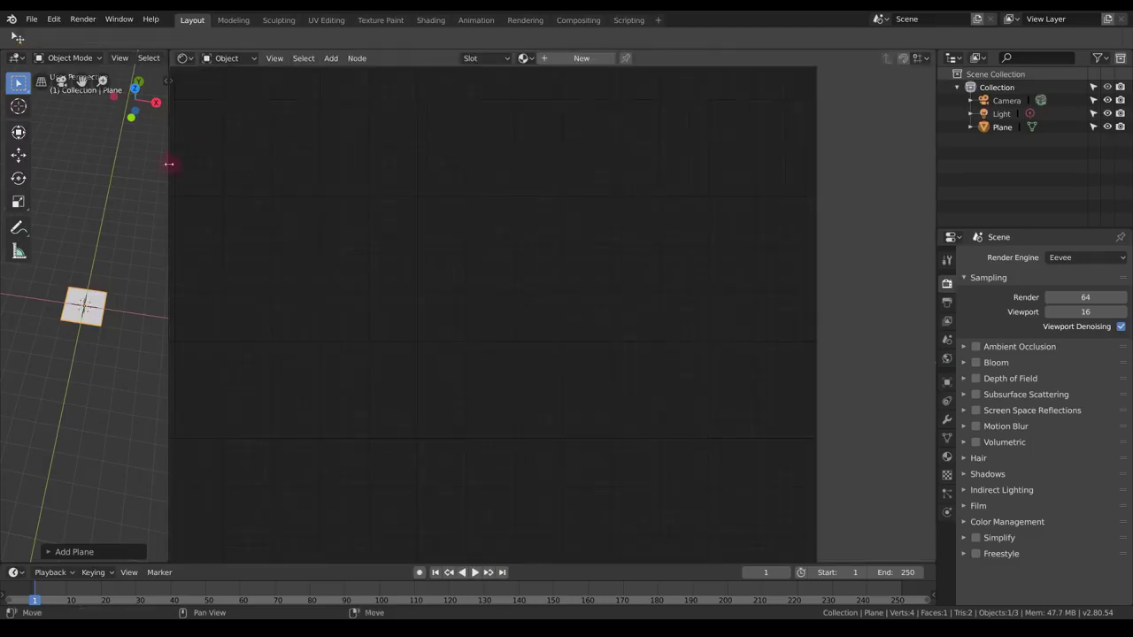
drag(169, 169, 210, 174)
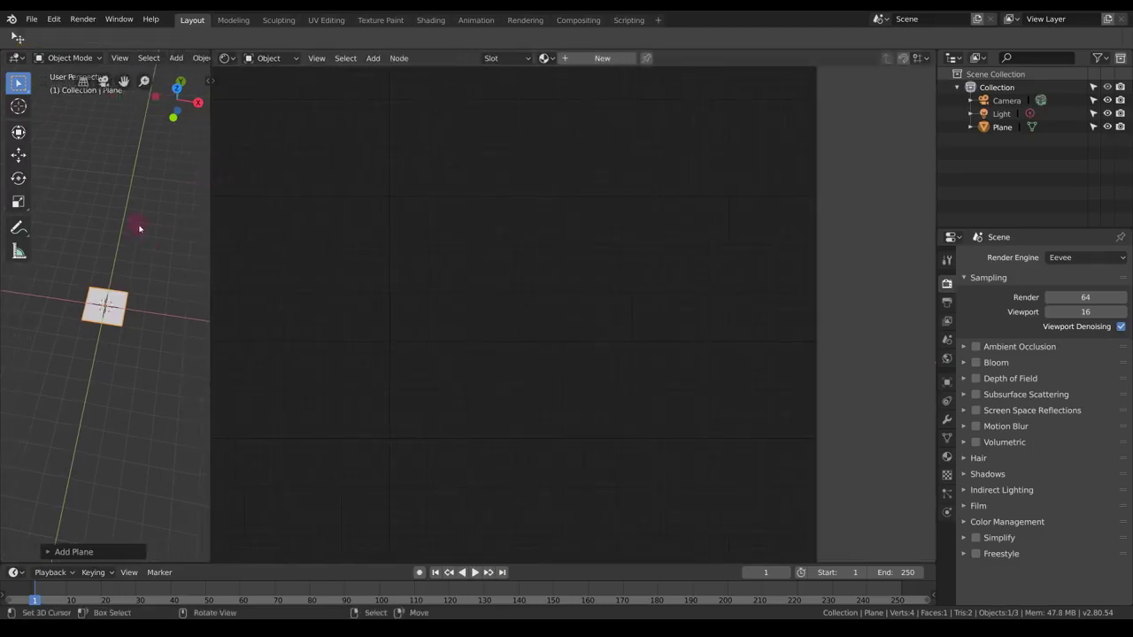
- Hide the 3D viewport's toolbar and frame the plane in top perspective view
key(t)
key(KP_7)
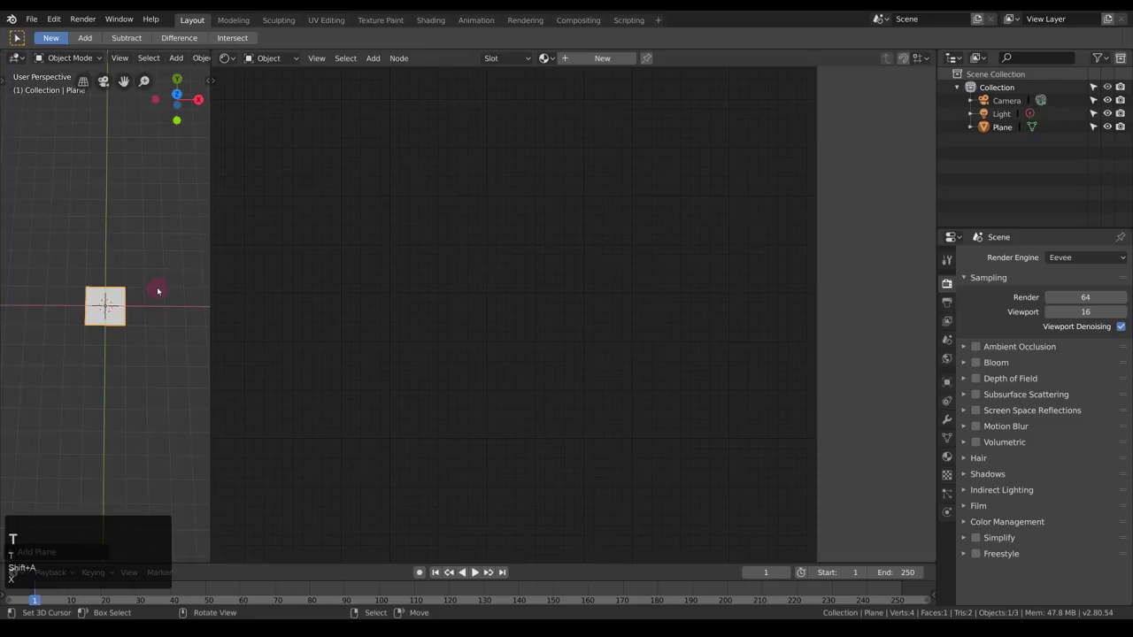
key(KP_5)
key(KP_5)
scroll(157, 290, up, 8)
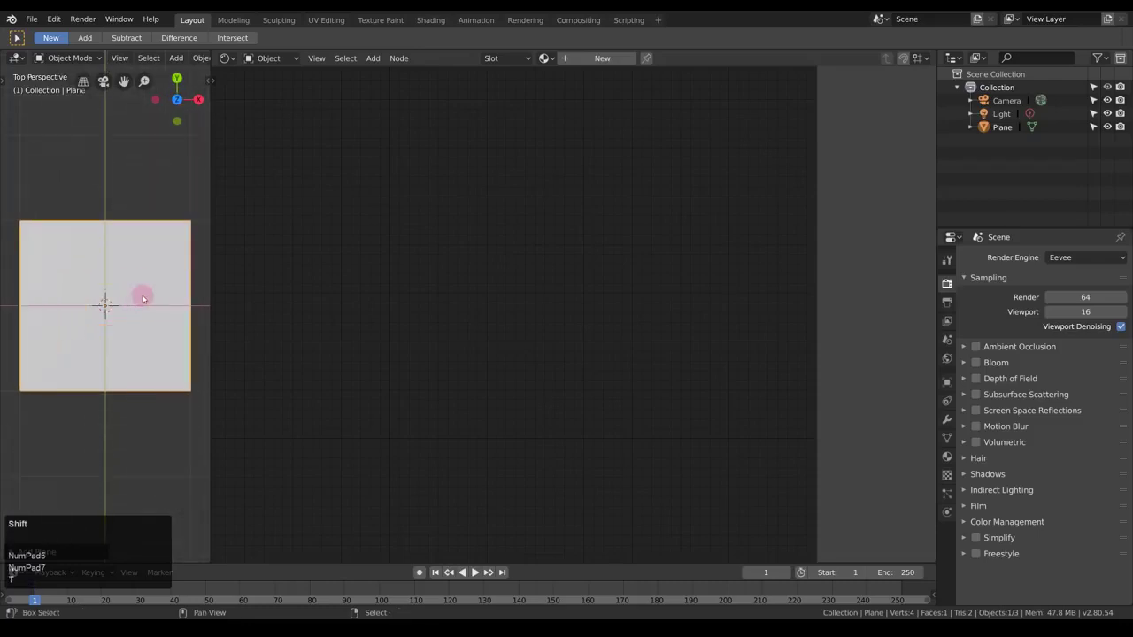
ctrl+middle_drag(142, 304, 141, 296)
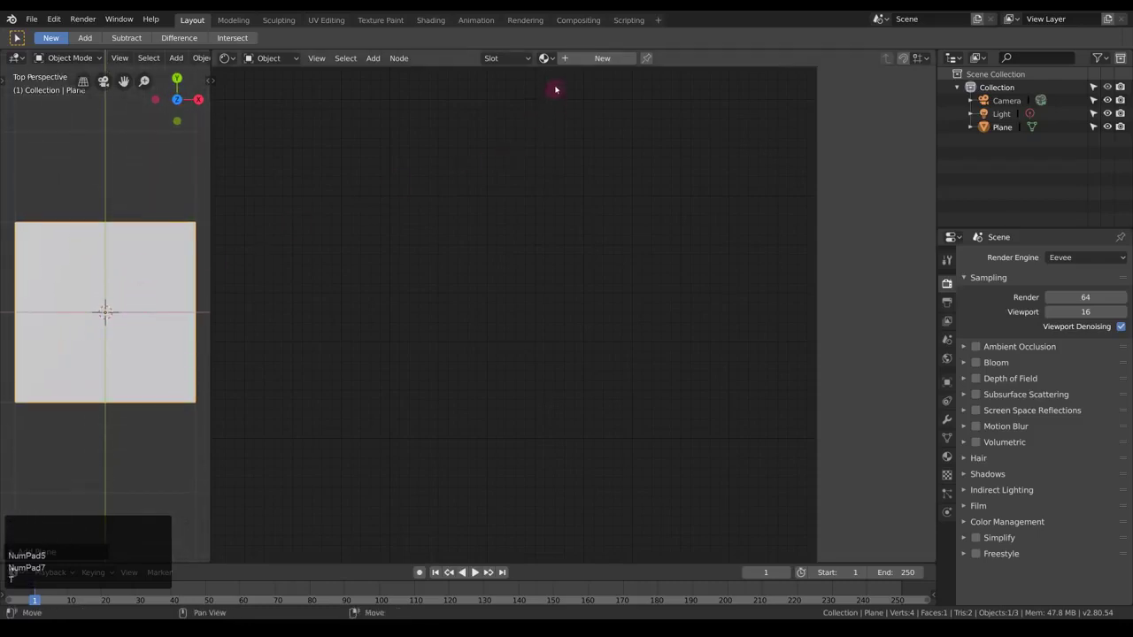
- Create a new material for the plane, name it Bricks and frame its nodes in the Shader Editor
click(570, 62)
double_click(573, 58)
text(B)
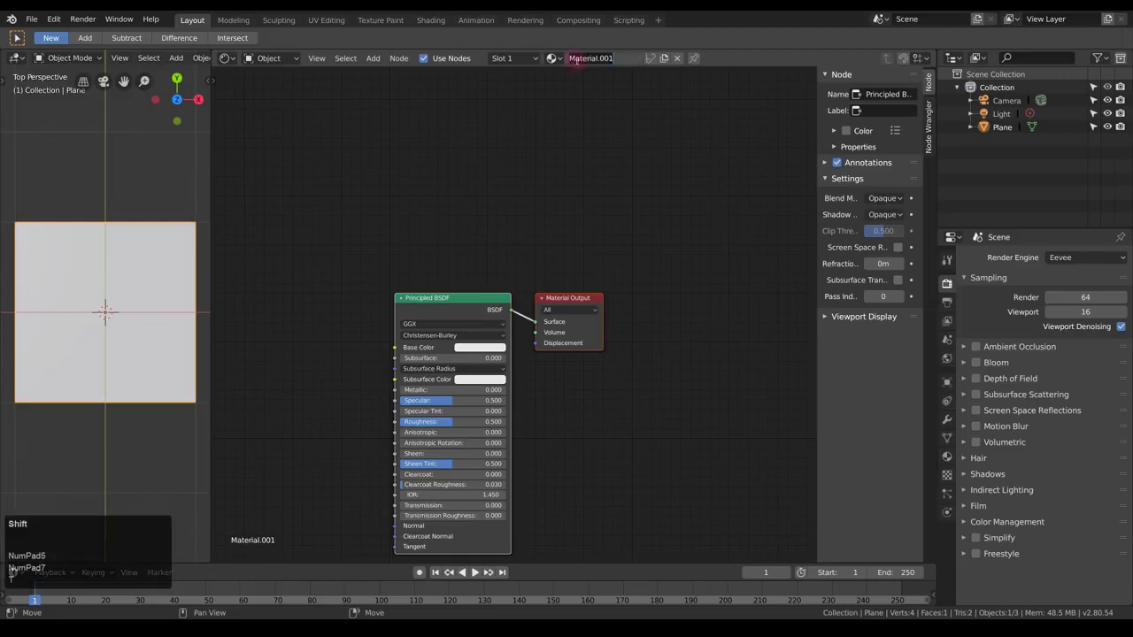
text(ricks)
key(Return)
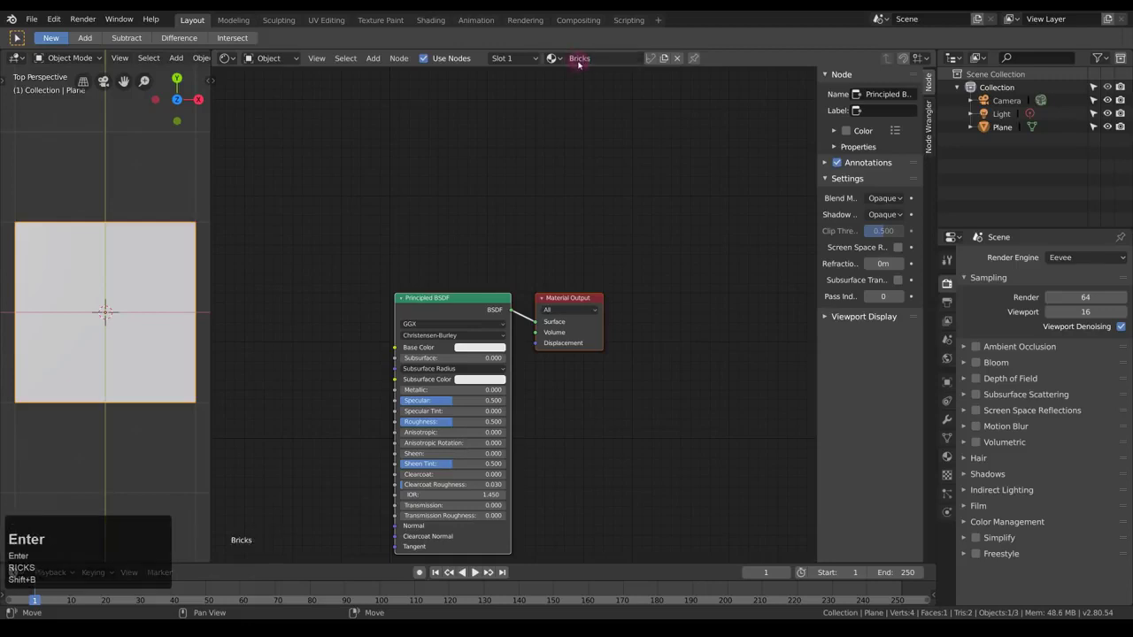
key(Home)
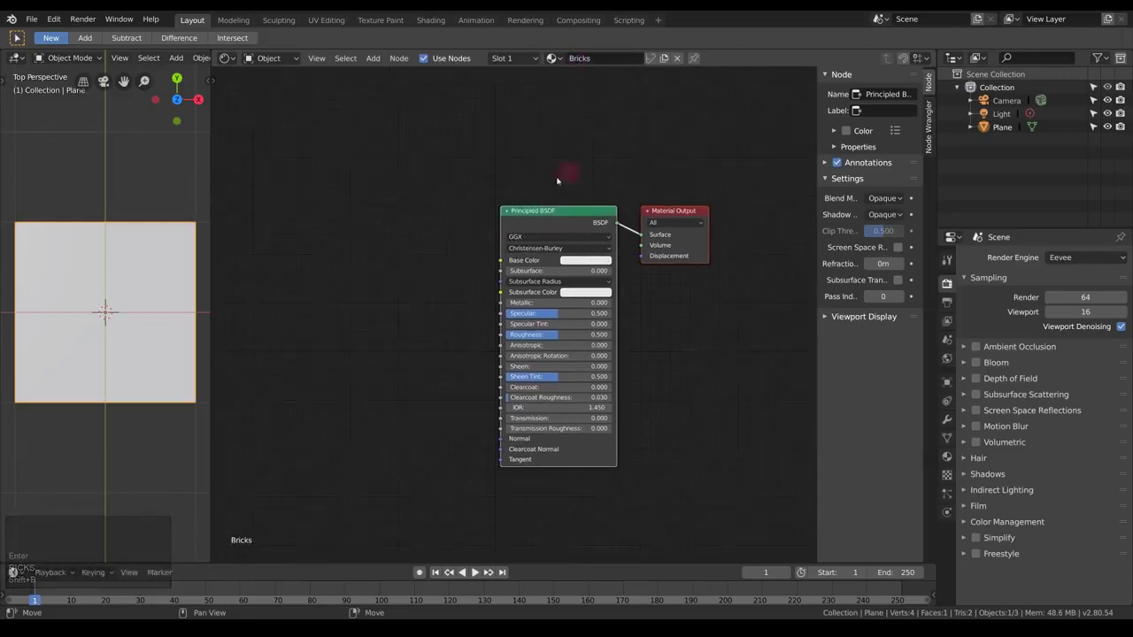
middle_drag(339, 292, 371, 292)
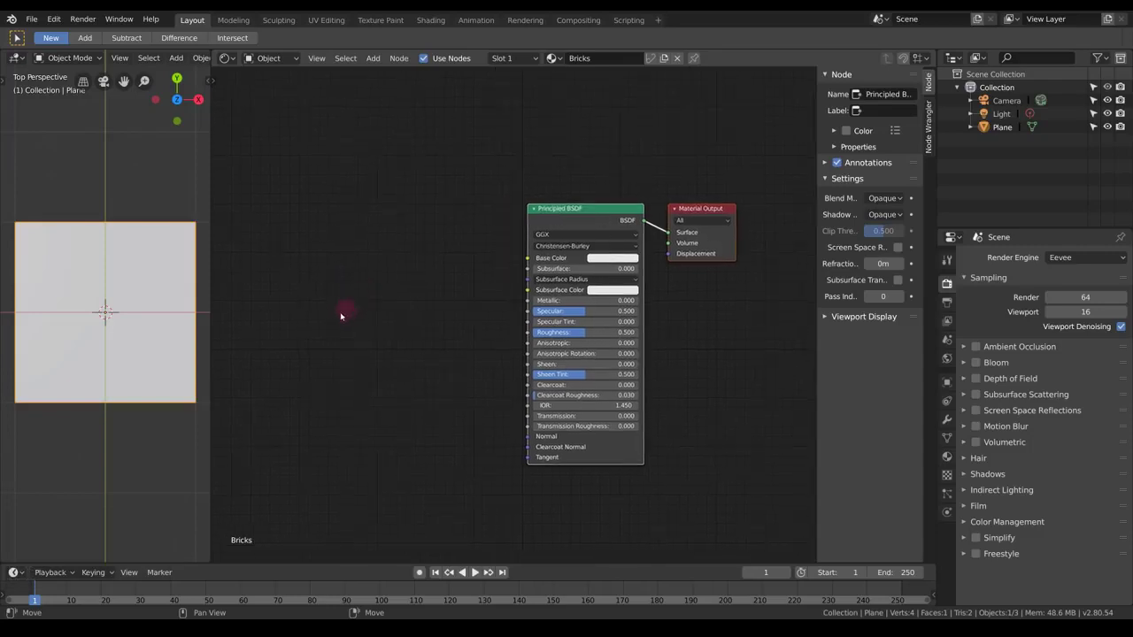
- Display the viewport in LookDev shading and set the render engine to Cycles with the Experimental feature set
key(z)
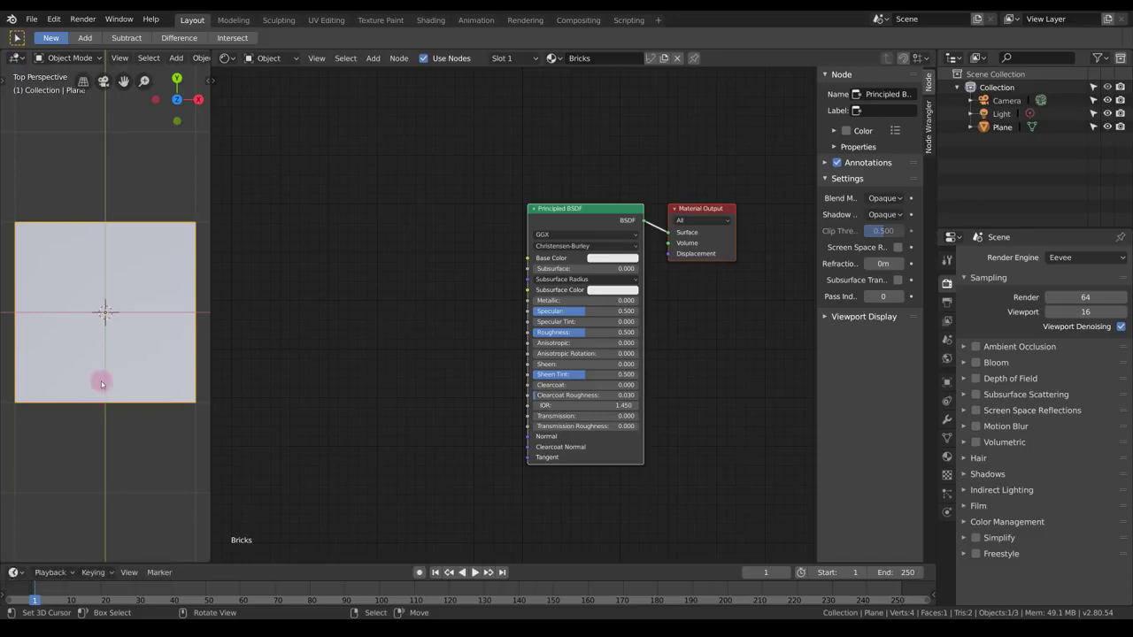
click(1071, 260)
click(1071, 299)
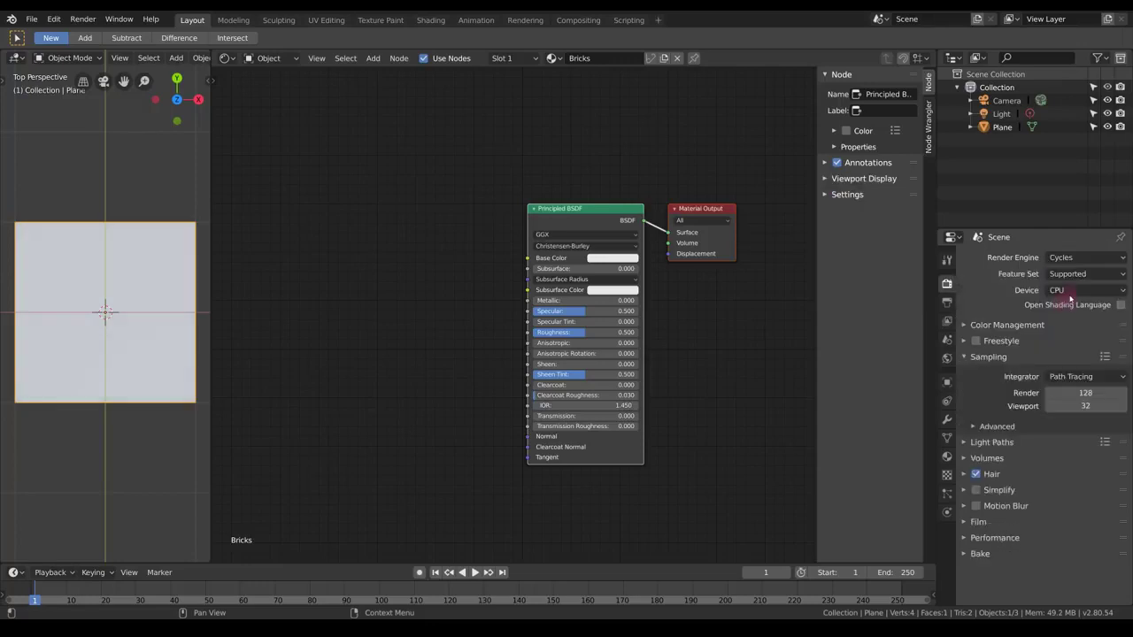
click(1073, 277)
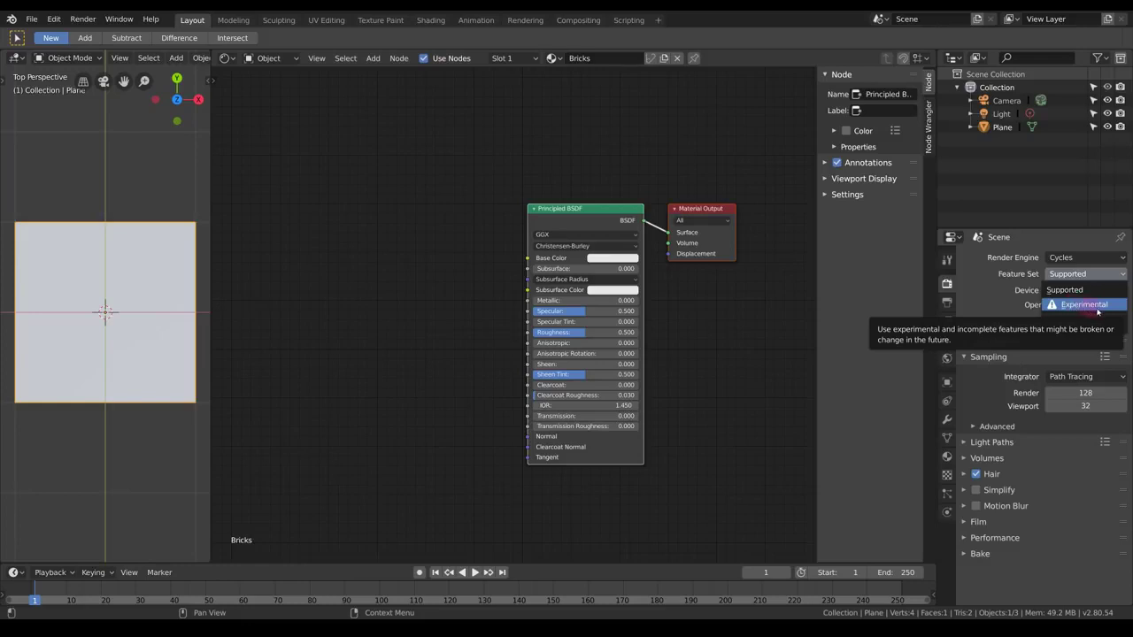
click(1091, 304)
- Add a Subdivision Surface modifier to the plane, with Adaptive enabled, a dicing scale of 1.5 and the Simple type
click(946, 420)
click(1006, 258)
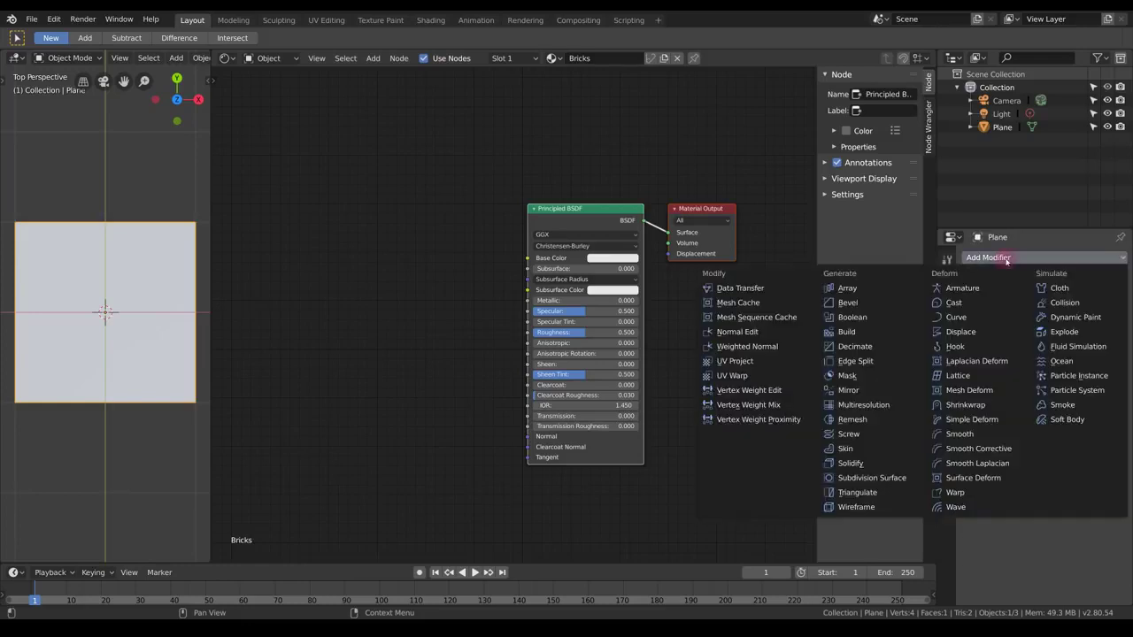
click(871, 479)
click(971, 374)
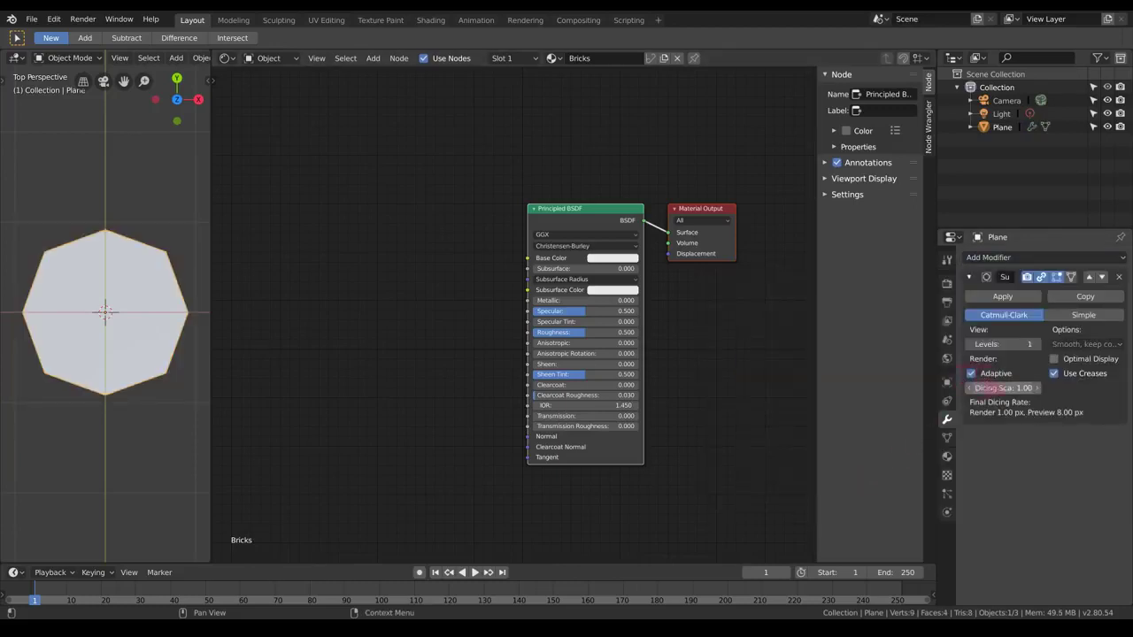
click(995, 388)
text(1.5)
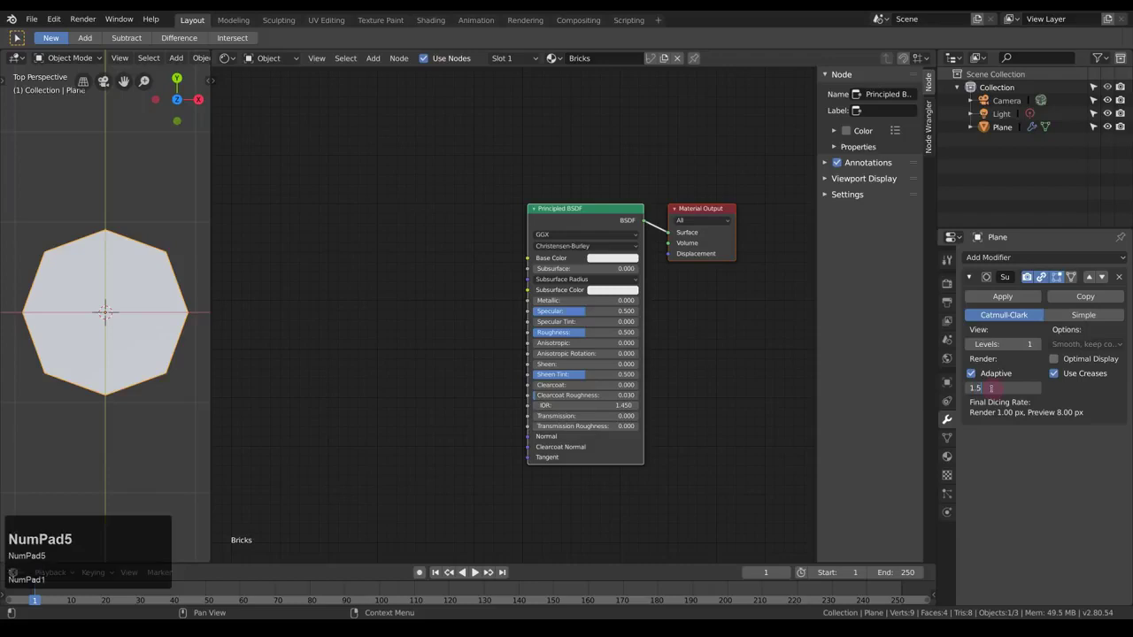
key(KP_Enter)
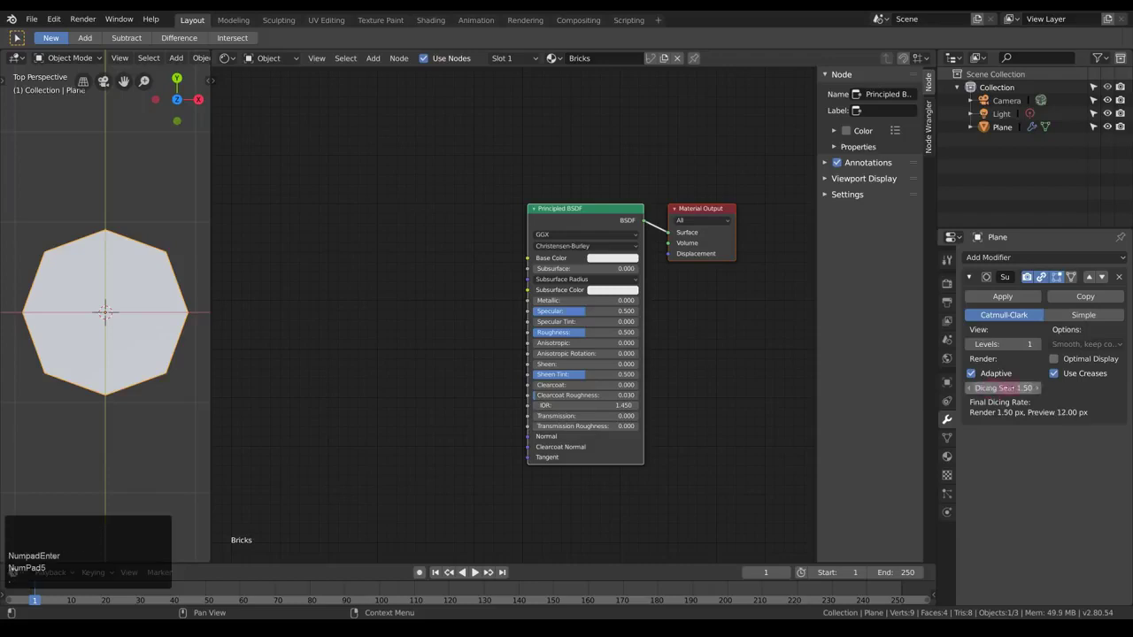
click(1085, 320)
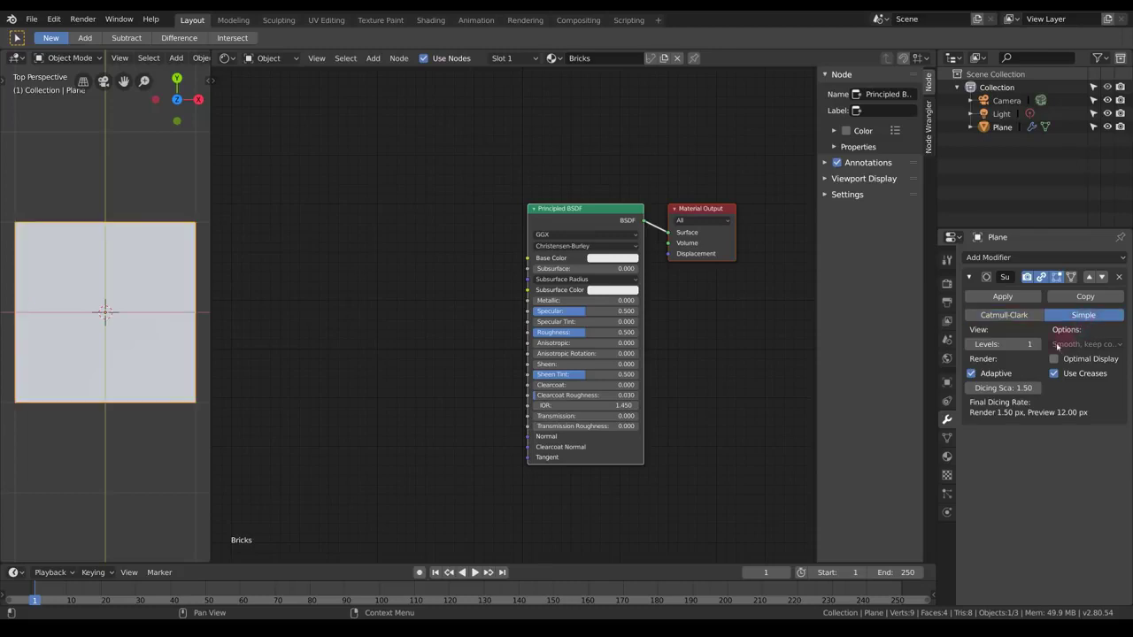
- Move the camera along its local Z axis to about X 1.98, Y -1.86, Z 1.28 m so the plane fills its frame
middle_drag(104, 323, 113, 272)
key(KP_0)
click(128, 235)
key(g)
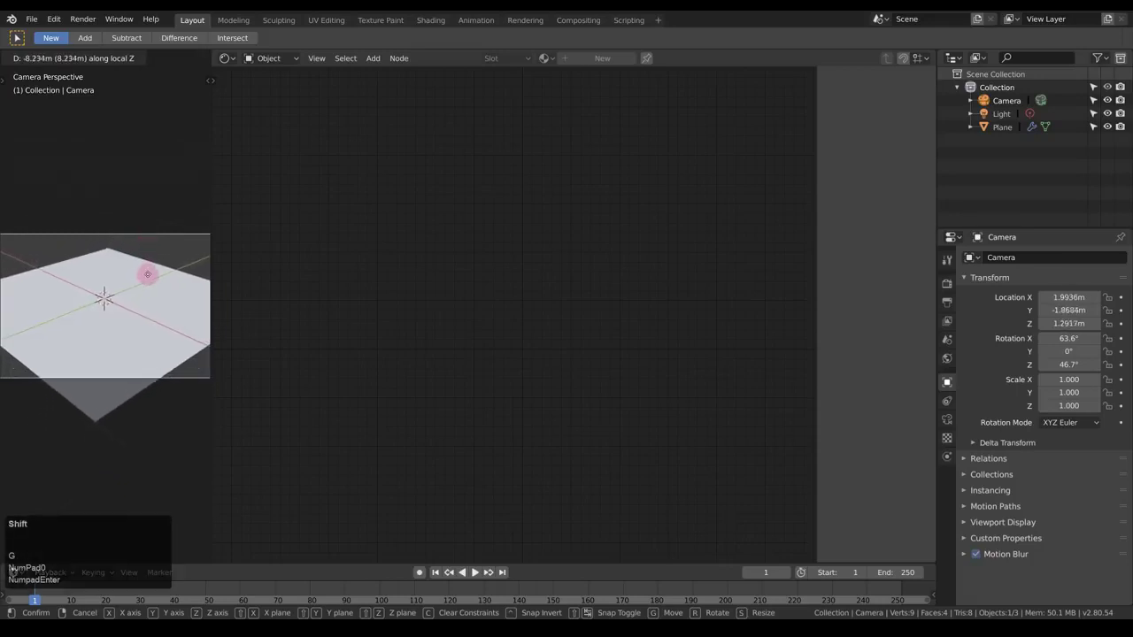
click(148, 277)
- Move the point light close to the plane, to about X -1.31, Y -0.79, Z 1.48 m
middle_drag(118, 261, 144, 286)
scroll(132, 292, down, 5)
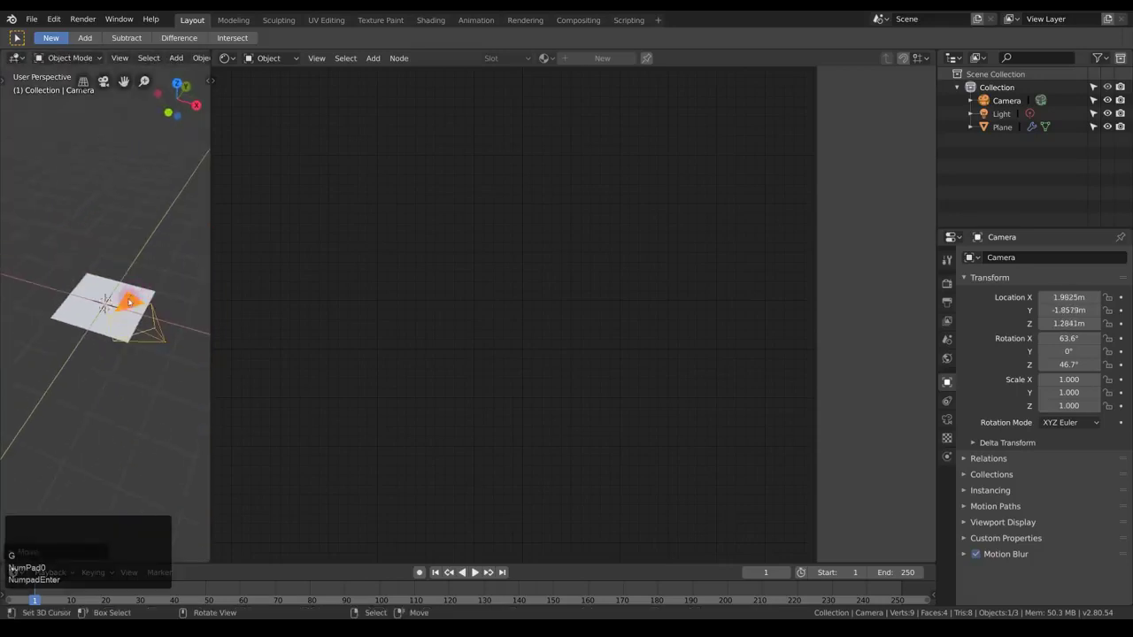
scroll(177, 226, down, 5)
click(185, 221)
mouse_move(185, 221)
middle_down()
mouse_move(180, 230)
mouse_move(185, 210)
mouse_move(182, 238)
middle_up()
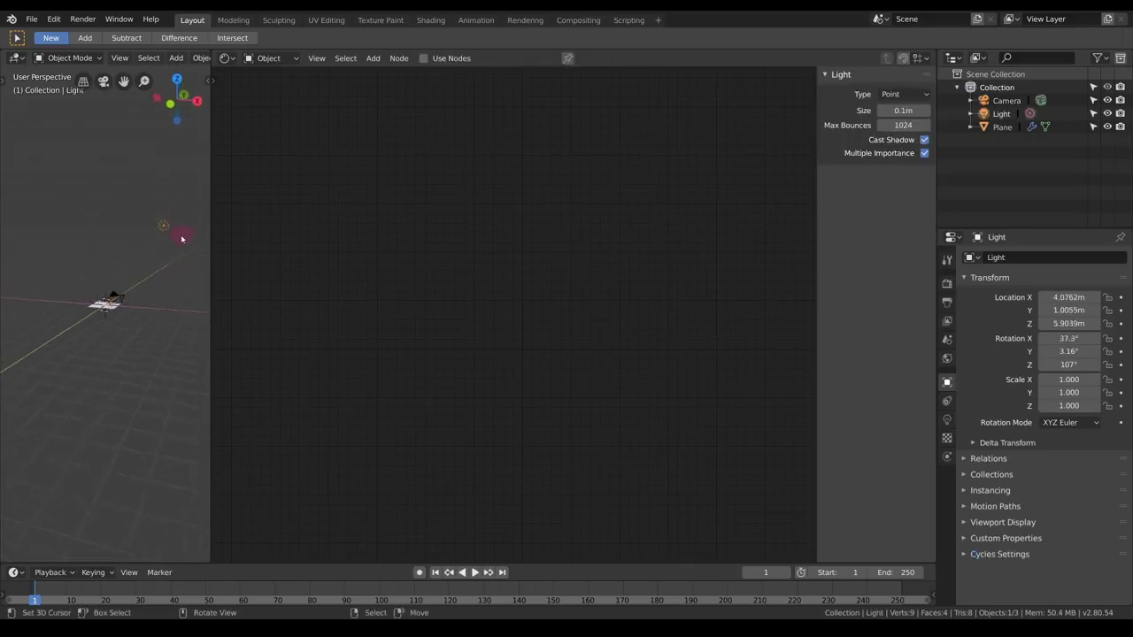
key(g)
click(106, 295)
middle_drag(105, 295, 177, 301)
key(g)
click(132, 289)
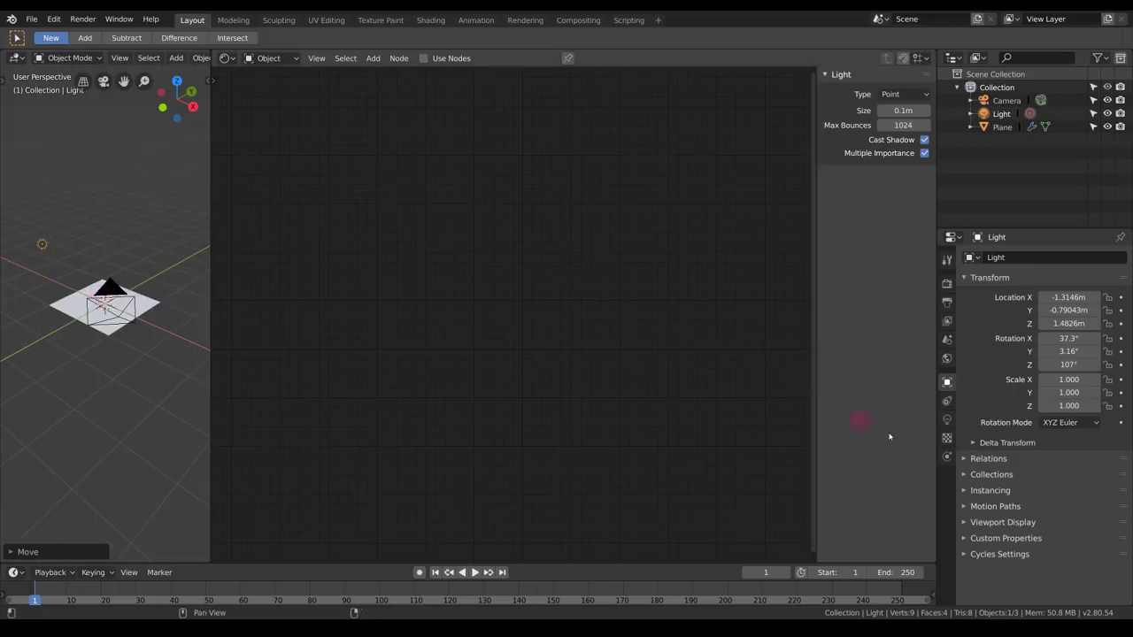
- Enable nodes for the point light and set its emission strength to 250
click(946, 419)
click(1036, 430)
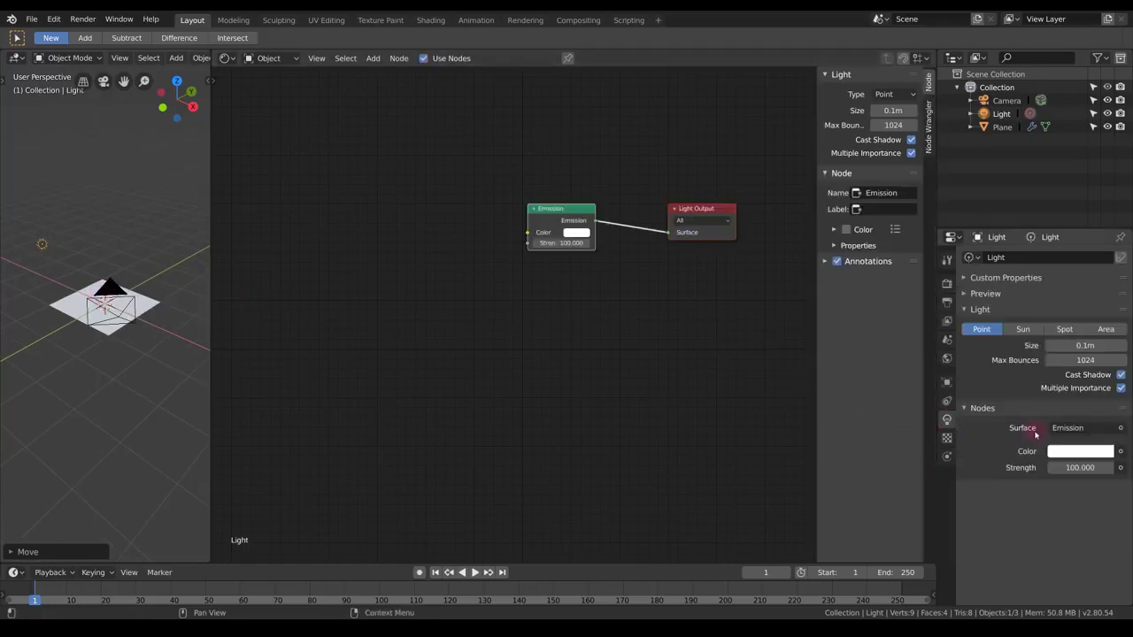
click(1077, 467)
text(250)
key(KP_Enter)
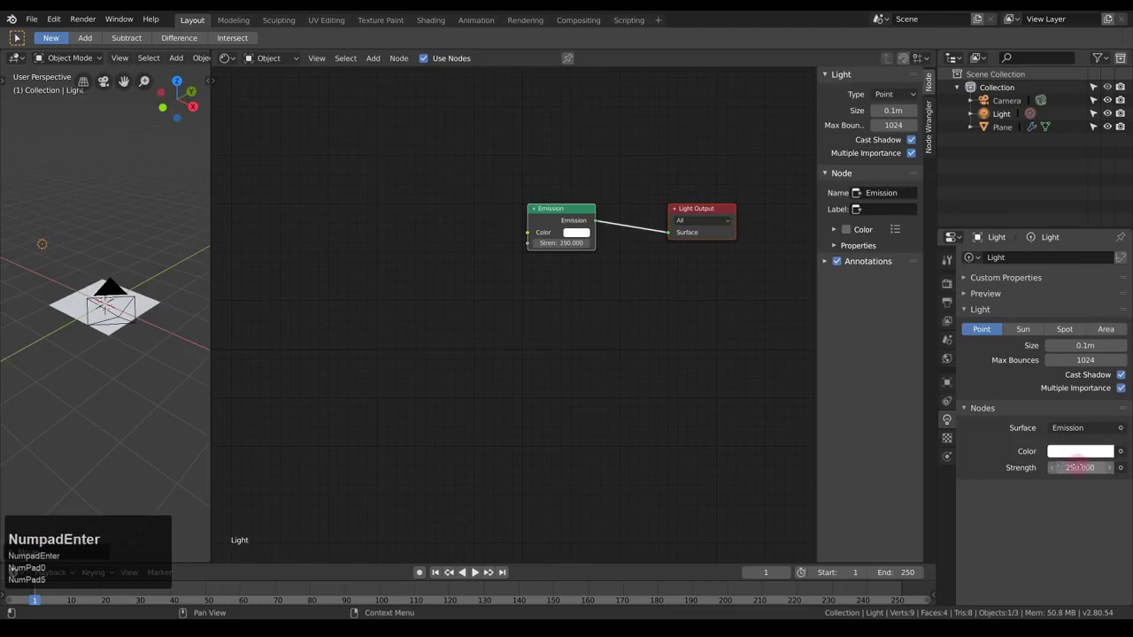
- Preview the plane through the camera in Rendered shading
click(129, 326)
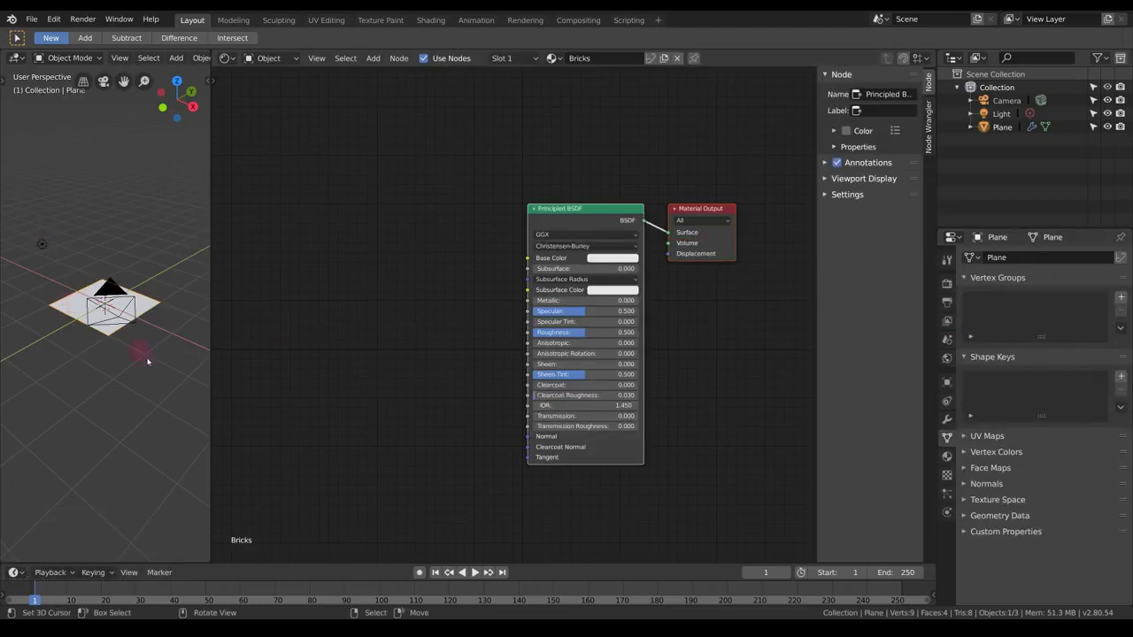
key(KP_0)
key(z)
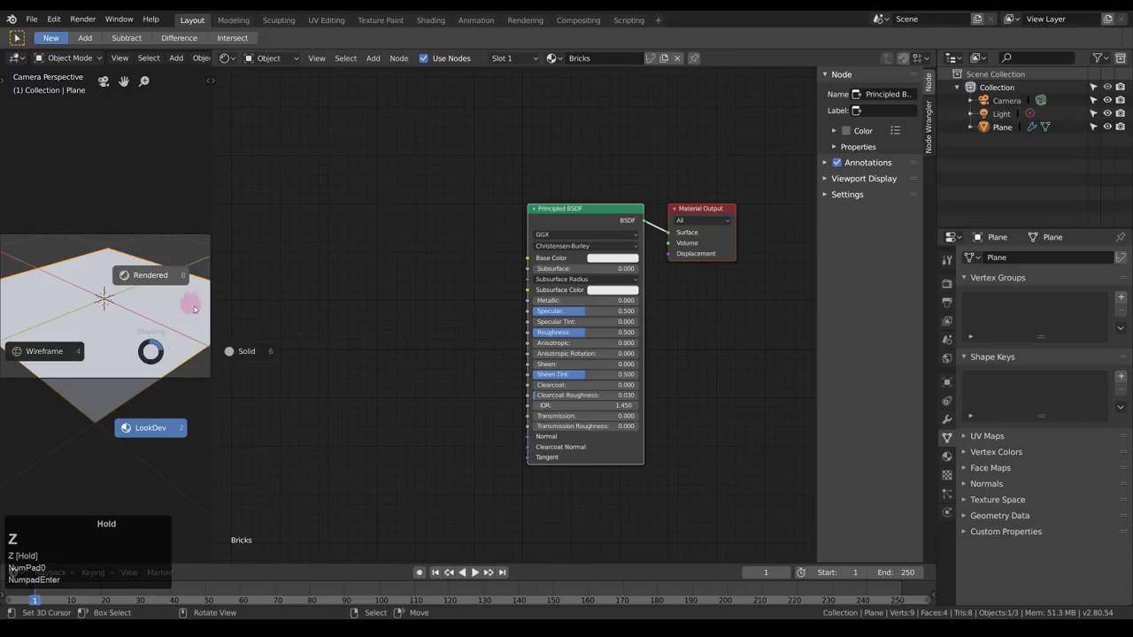
click(170, 276)
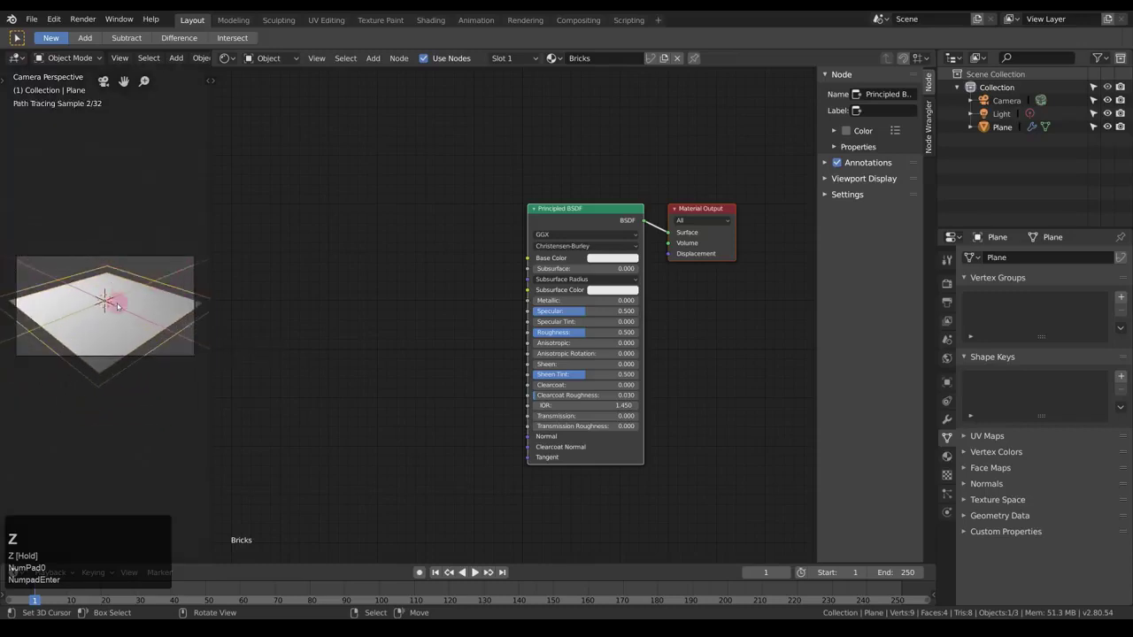
scroll(126, 306, down, 3)
scroll(108, 315, up, 3)
scroll(108, 316, down, 3)
scroll(107, 316, up, 2)
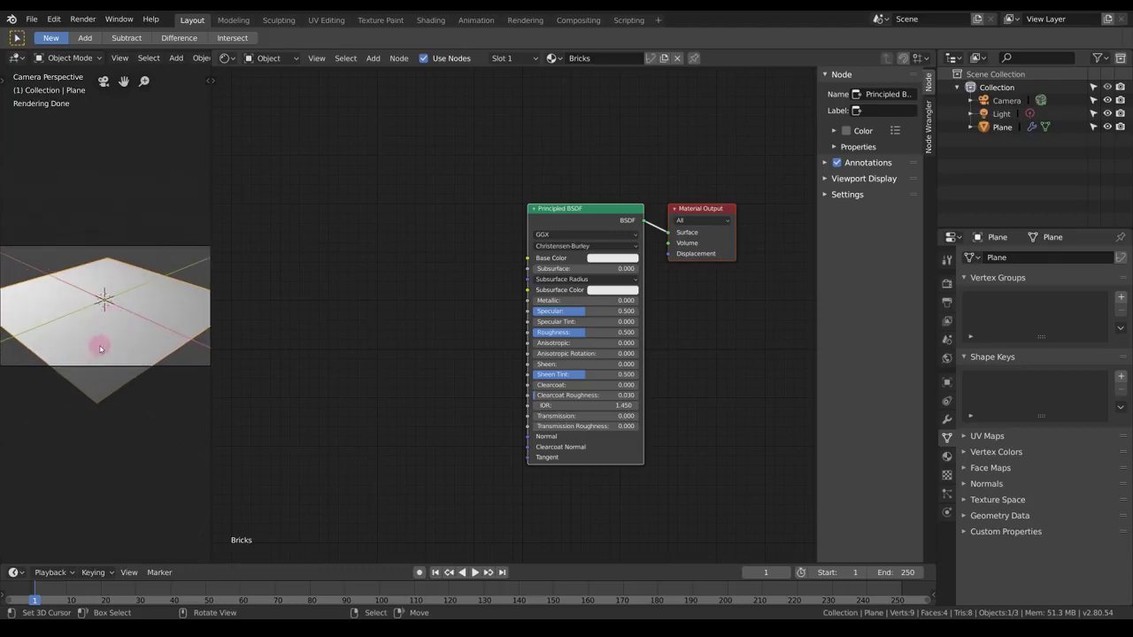
- Leave Rendered shading, switch the viewport to the top orthographic view and select the plane
key(z)
middle_drag(164, 374, 114, 304)
key(alt+a)
key(KP_7)
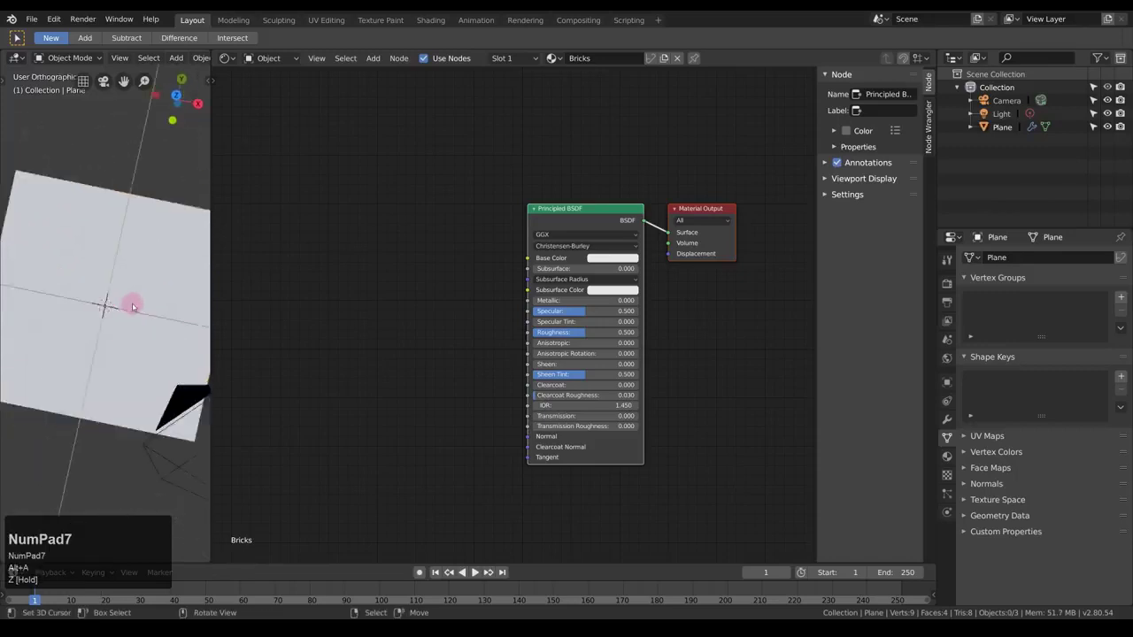
scroll(143, 301, up, 1)
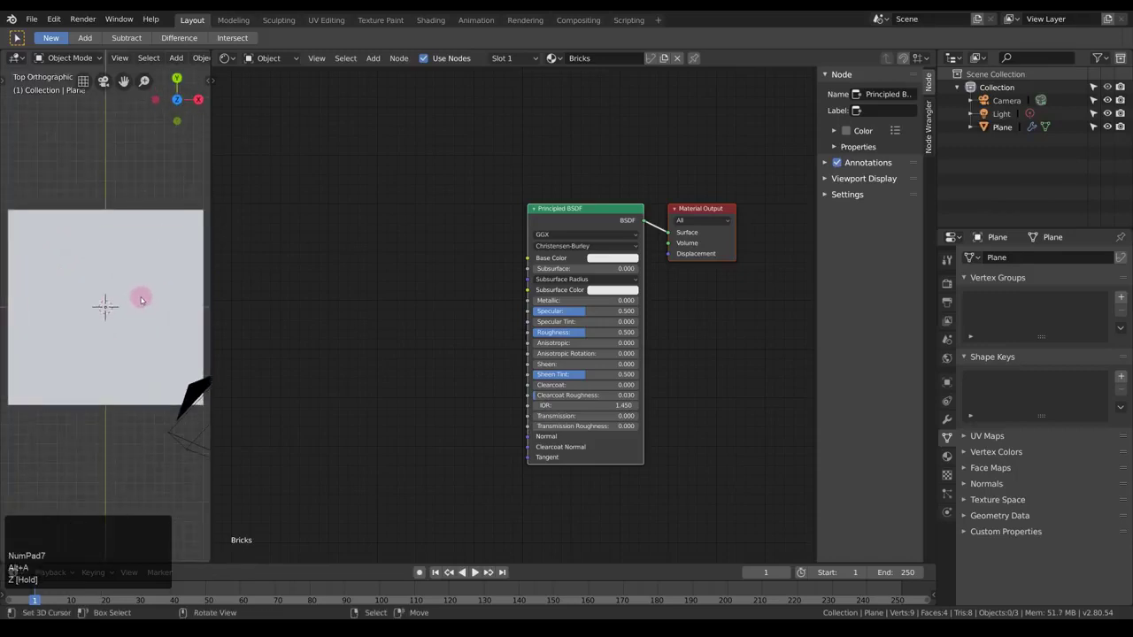
right_click(141, 309)
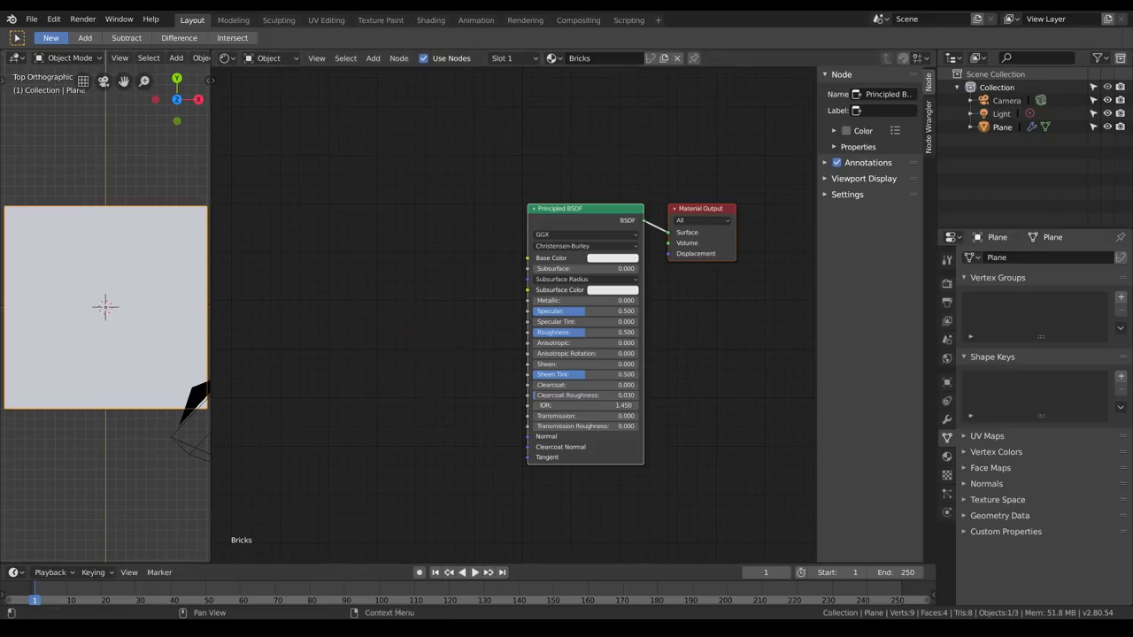
- Append the Bricks node group from the NodeTree data of Bricks-v1_1.blend in the Release folder
drag(1132, 284, 802, 249)
drag(632, 347, 743, 381)
drag(293, 251, 295, 252)
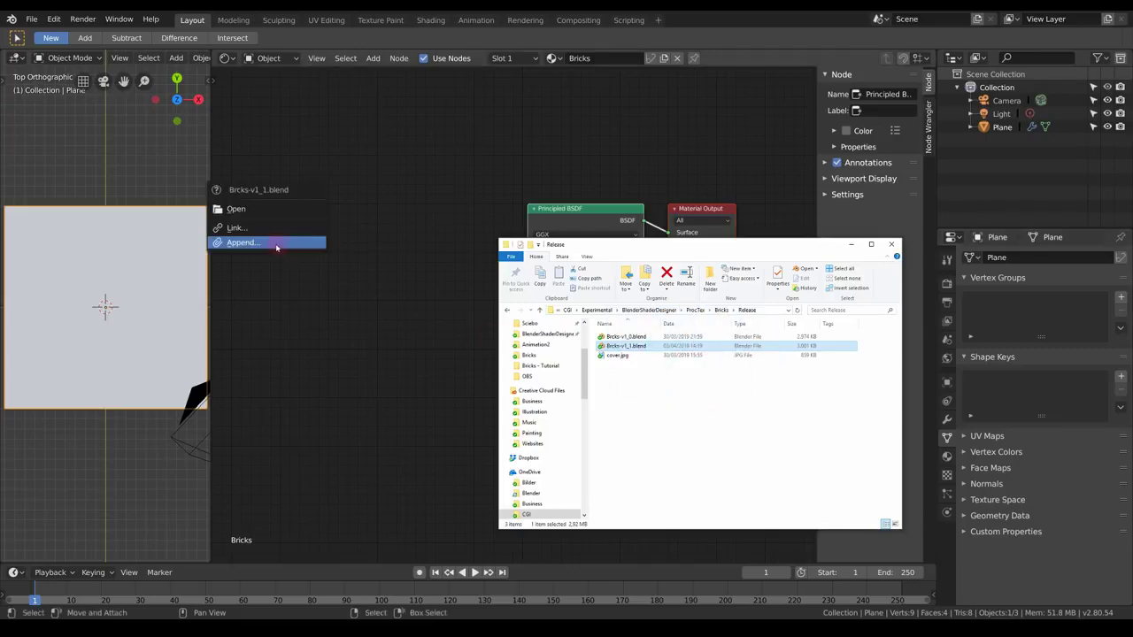
click(275, 244)
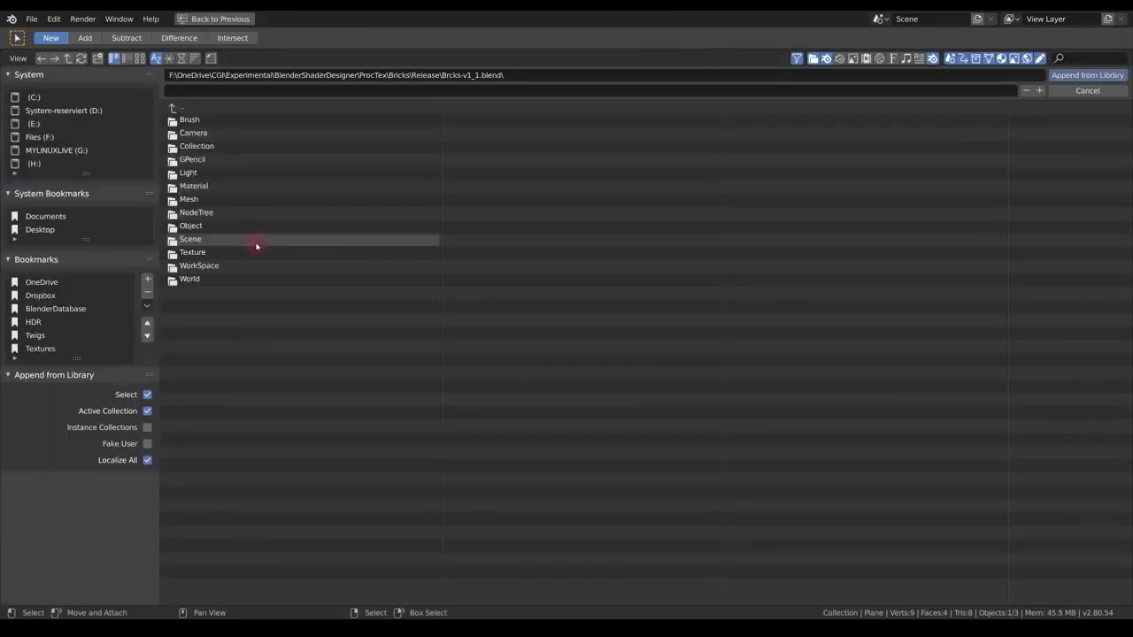
click(205, 208)
click(218, 121)
double_click(223, 121)
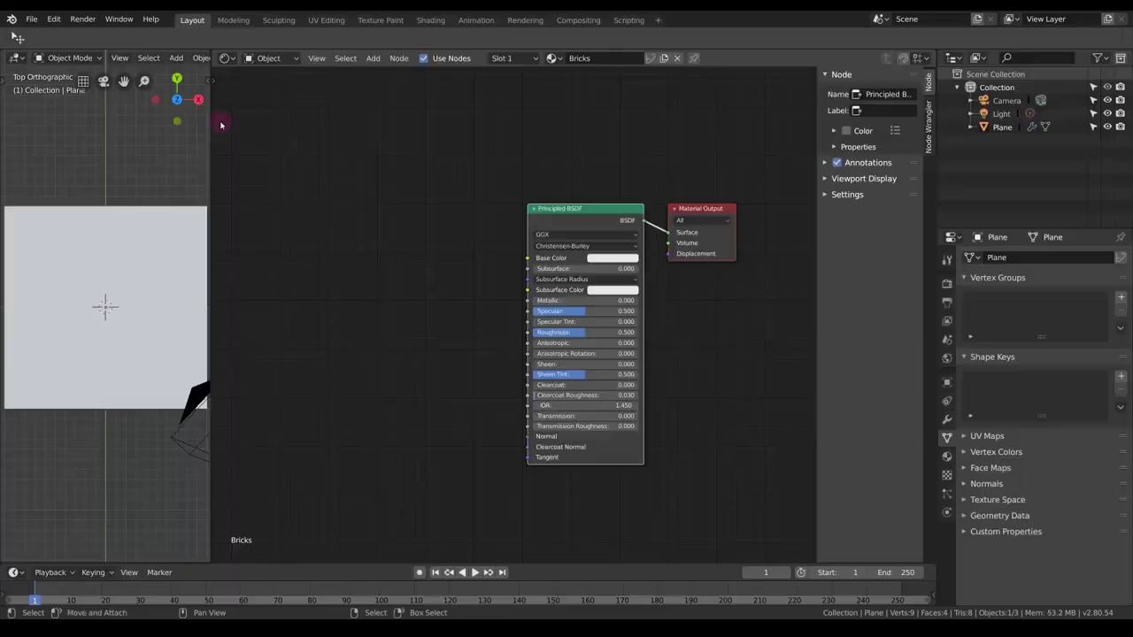
- Add the Bricks_v1.1 group node beside the Principled BSDF and widen it so its input names are readable
middle_drag(417, 295, 493, 278)
key(shift+a)
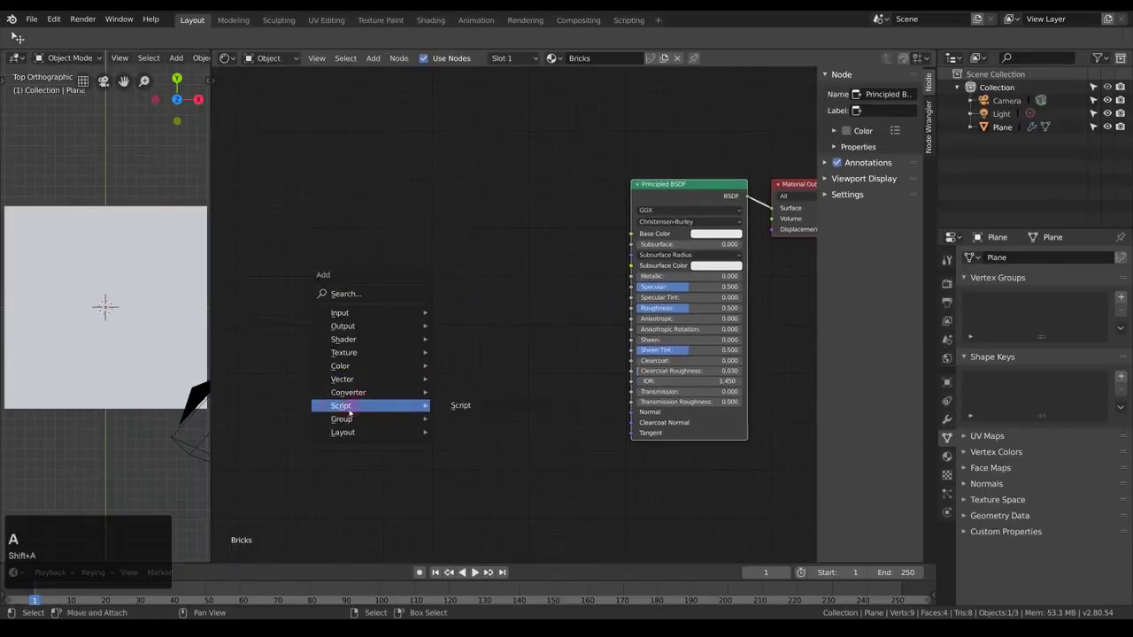
mouse_move(345, 419)
click(470, 454)
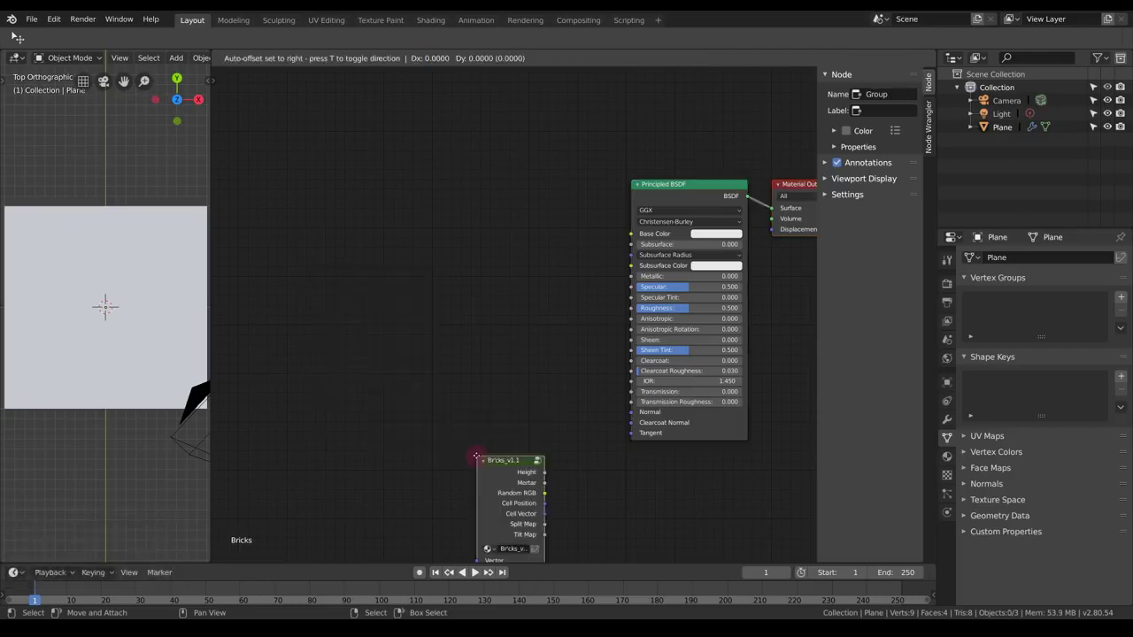
click(416, 216)
drag(415, 216, 385, 202)
drag(412, 258, 475, 260)
drag(401, 206, 372, 245)
middle_drag(403, 386, 416, 349)
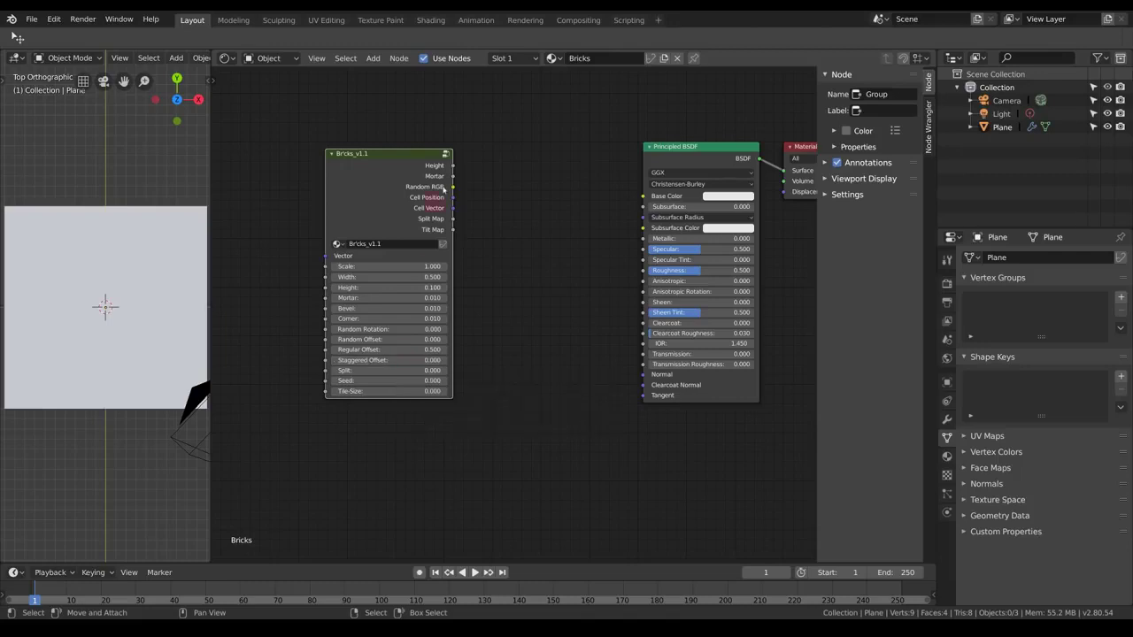
- Preview the Height output of the Bricks_v1.1 node on the plane through a Viewer node
middle_drag(436, 176, 451, 229)
ctrl+shift+click(452, 229)
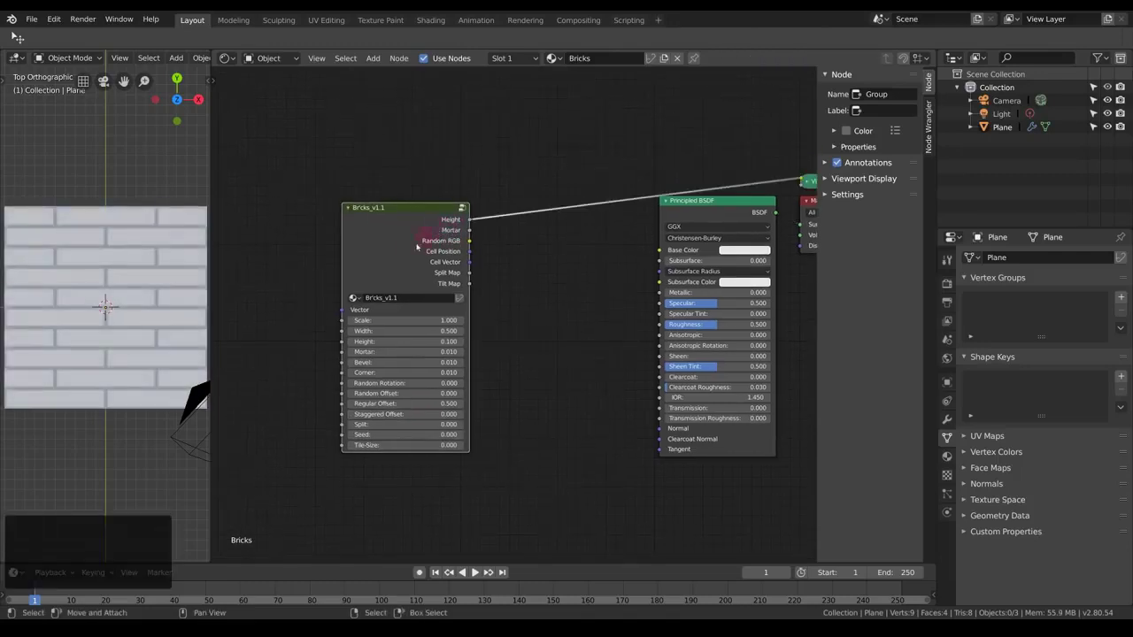
scroll(130, 304, up, 1)
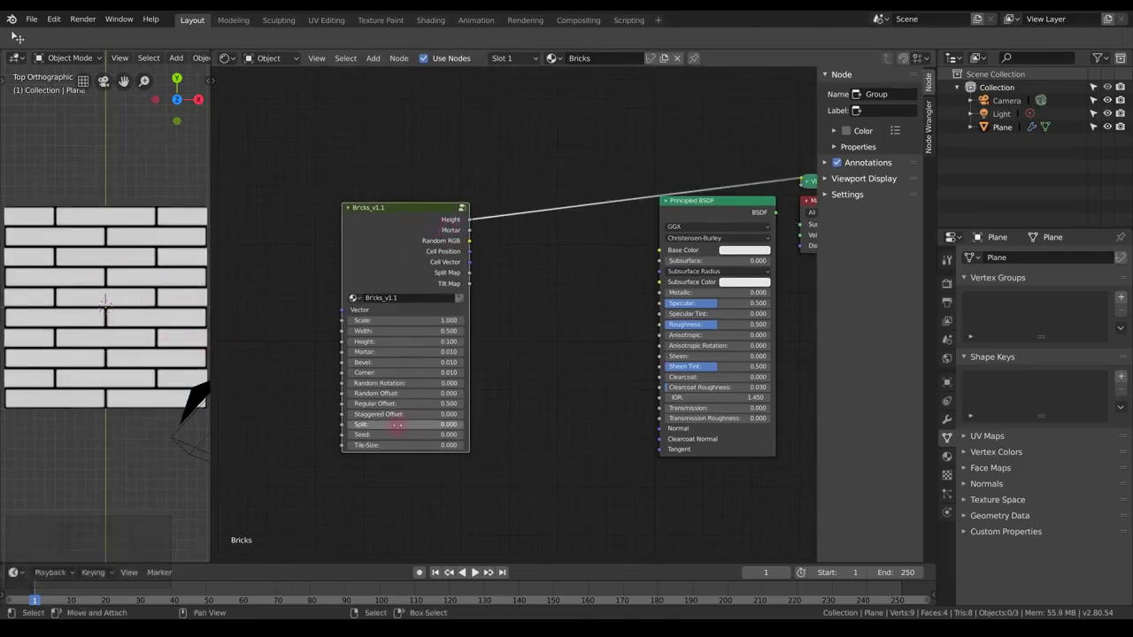
- Set the Bricks_v1.1 node's Regular Offset to 0 and its Staggered Offset to 1/3
mouse_move(411, 403)
shift+mouse_down()
mouse_move(436, 403)
mouse_move(403, 404)
shift+mouse_up()
click(402, 403)
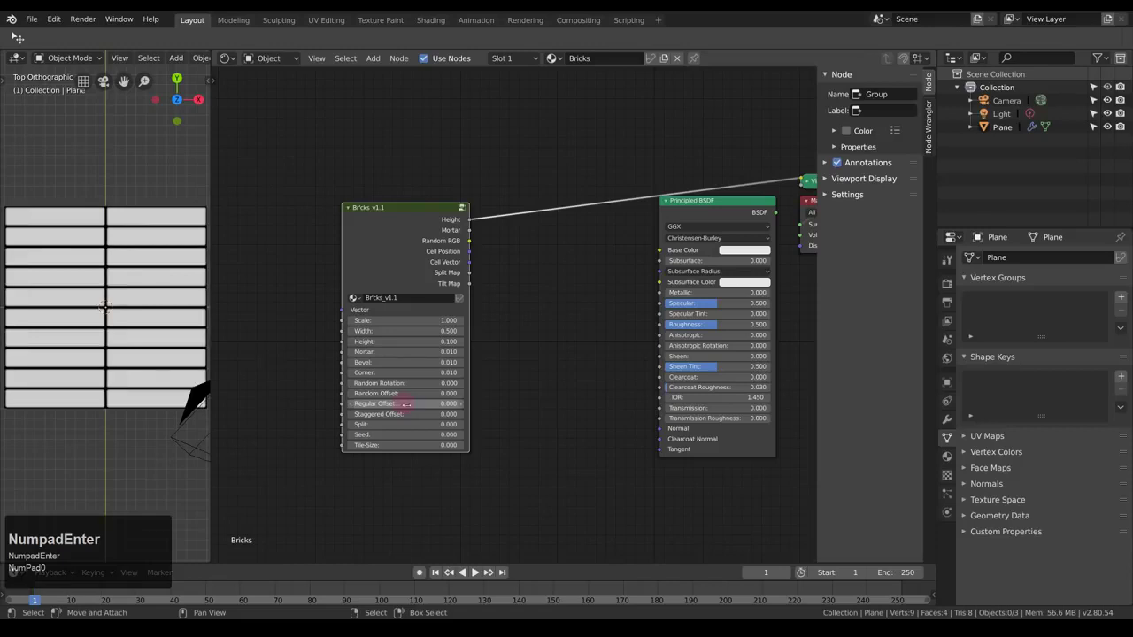
click(461, 417)
click(461, 417)
click(461, 417)
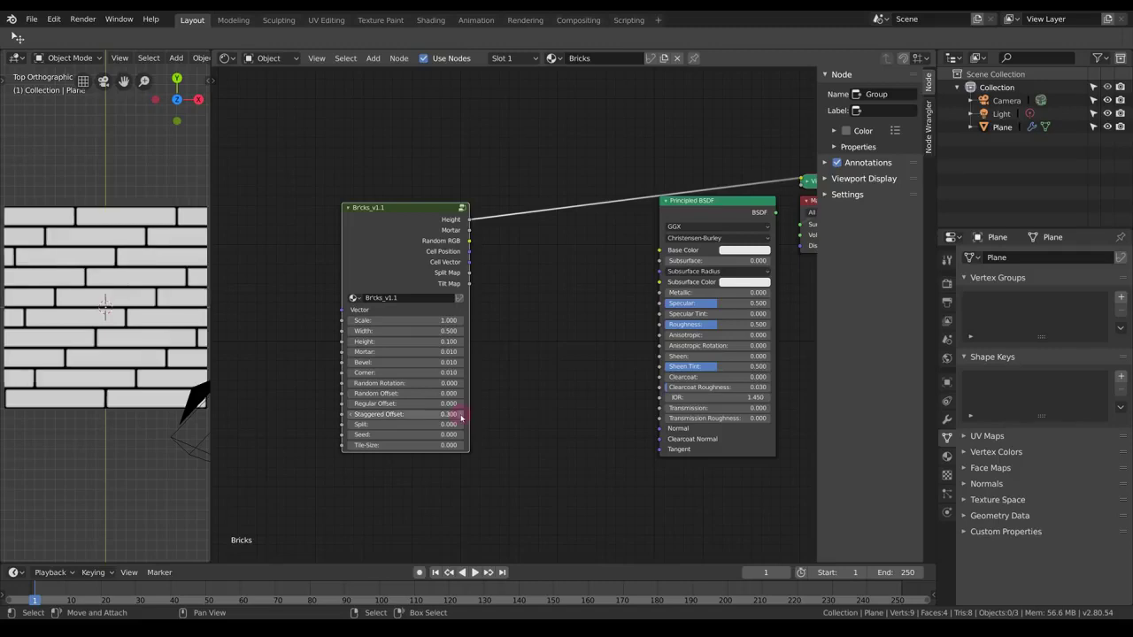
click(414, 415)
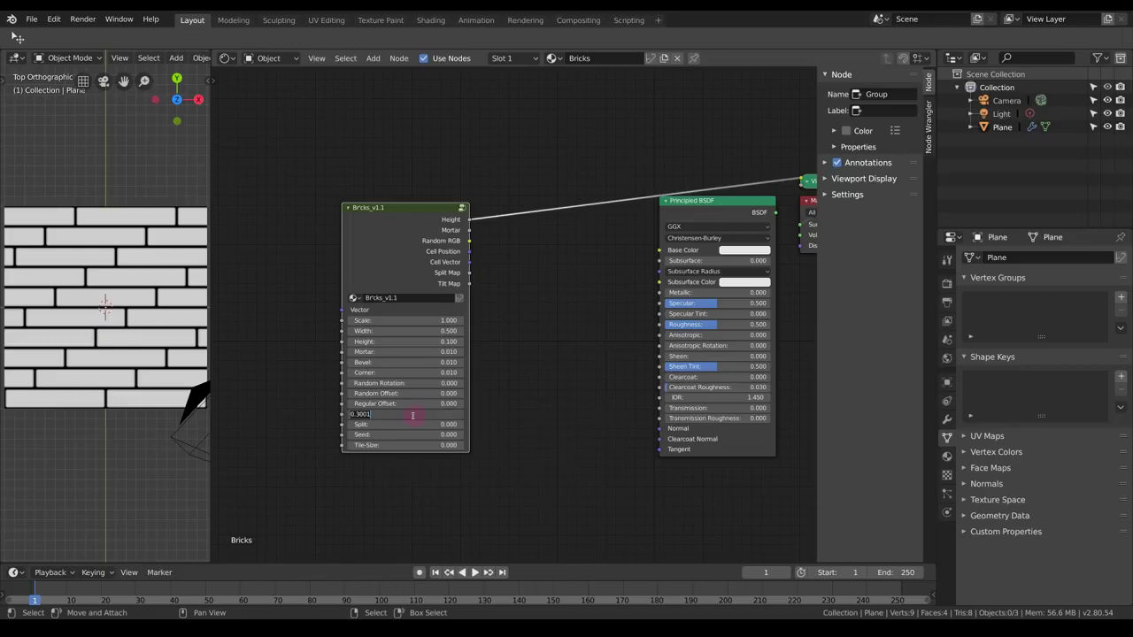
text(1/3)
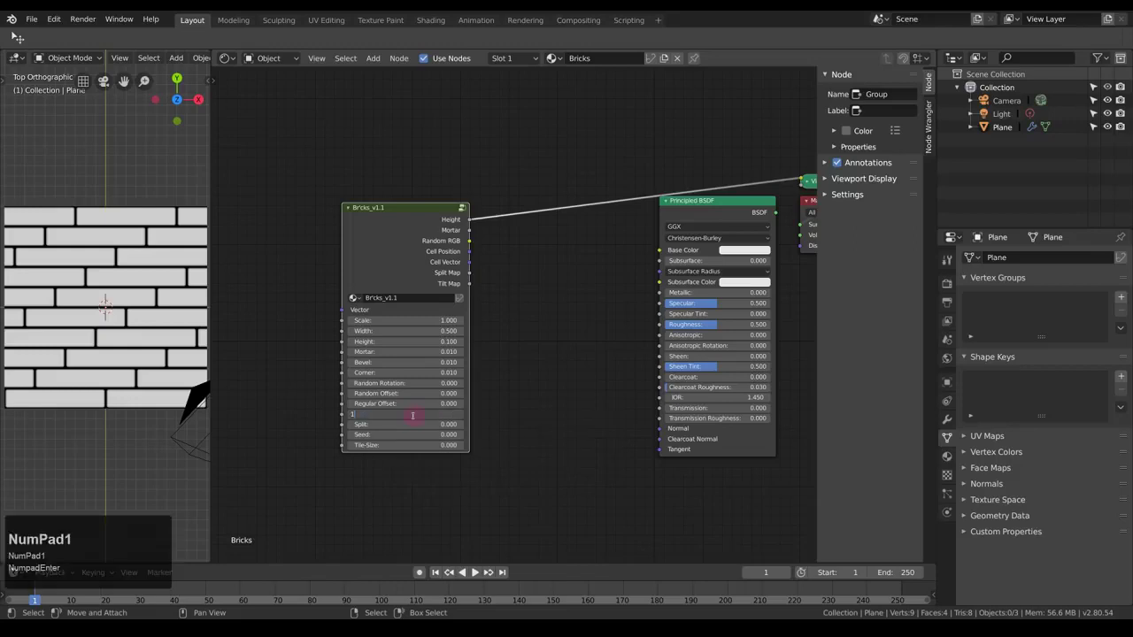
key(KP_Enter)
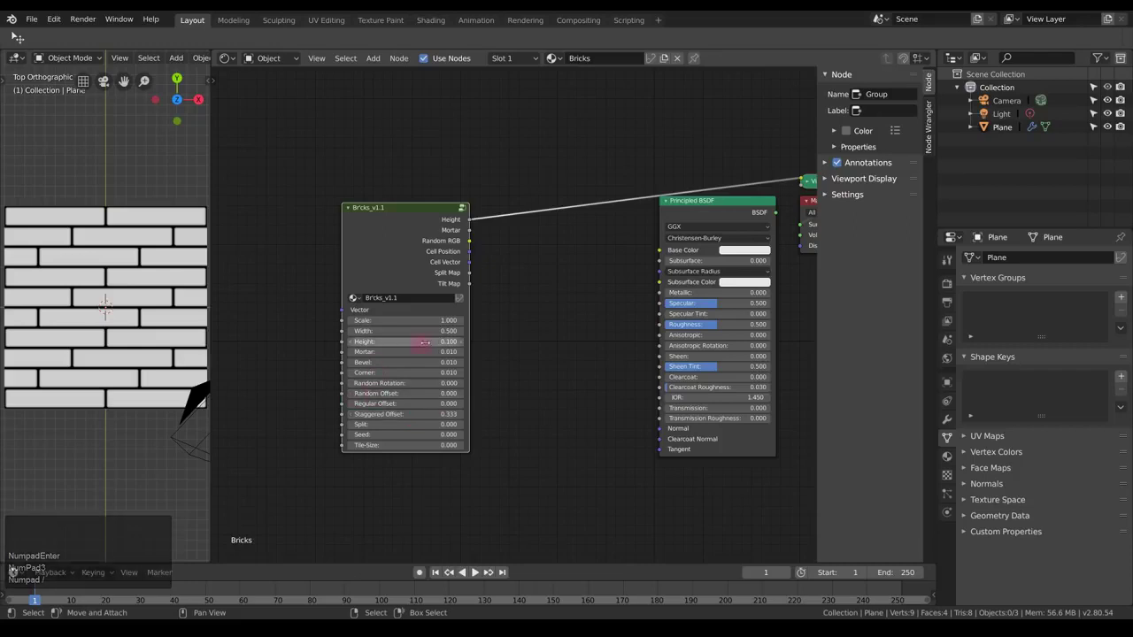
- Add a Displacement node below the Principled BSDF and link the Bricks_v1.1 Height output to its Height input
scroll(472, 303, down, 1)
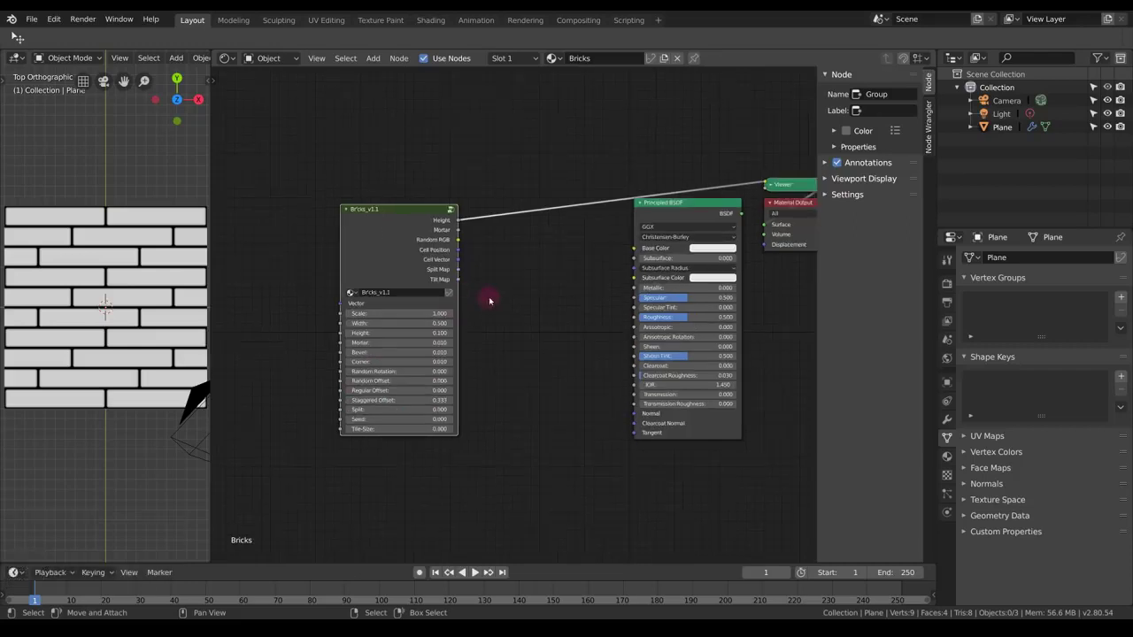
key(shift+a)
mouse_move(473, 271)
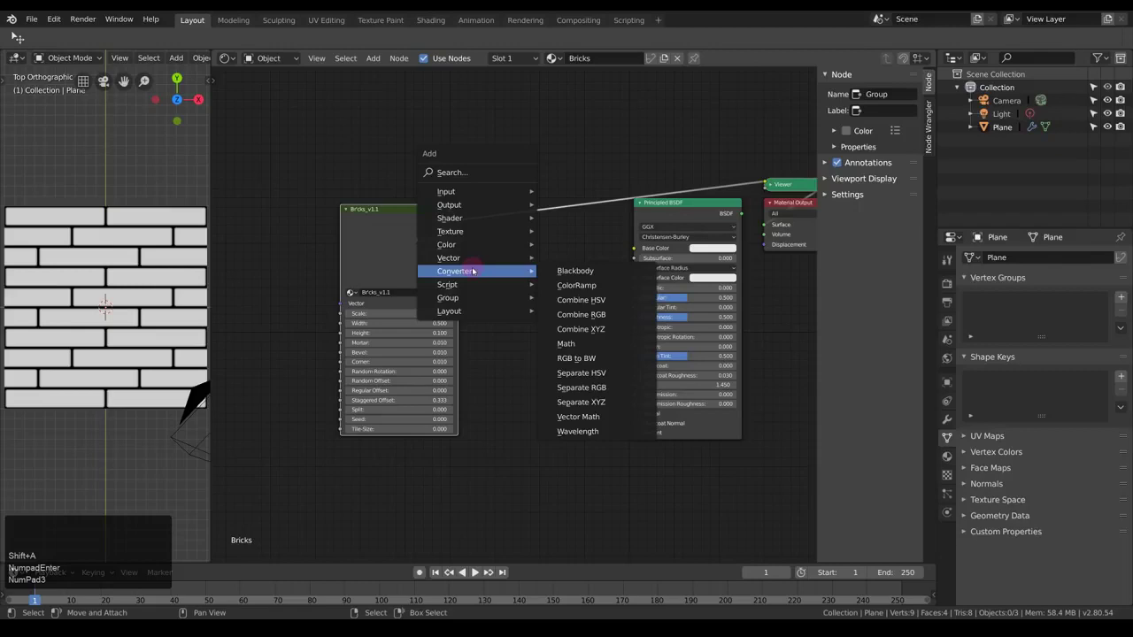
mouse_move(448, 257)
click(571, 271)
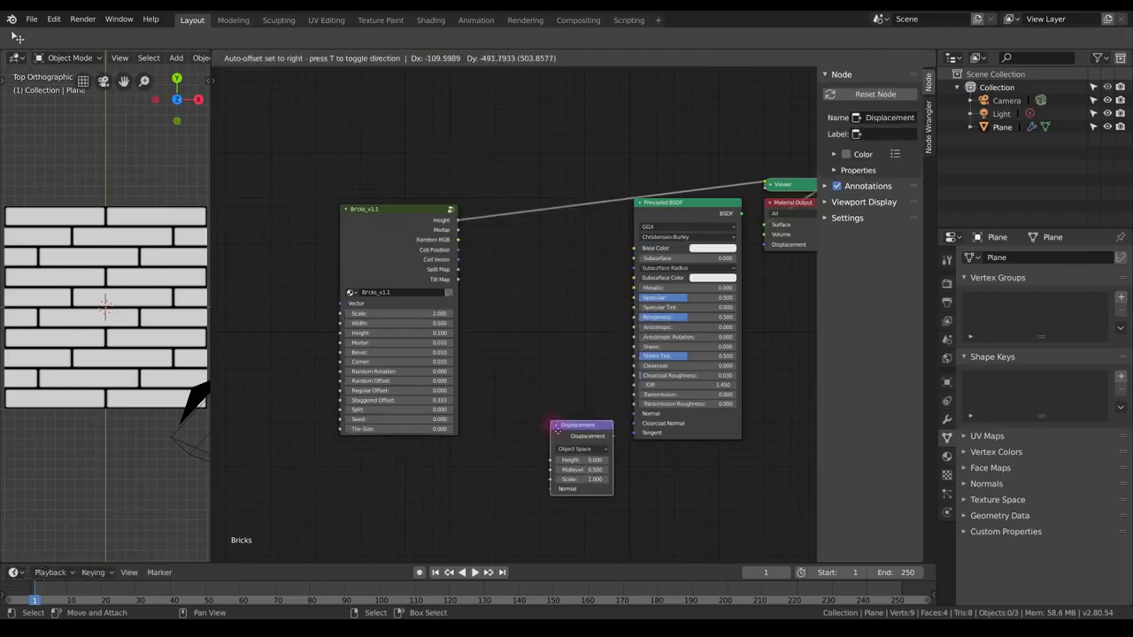
click(660, 461)
middle_drag(467, 265, 429, 229)
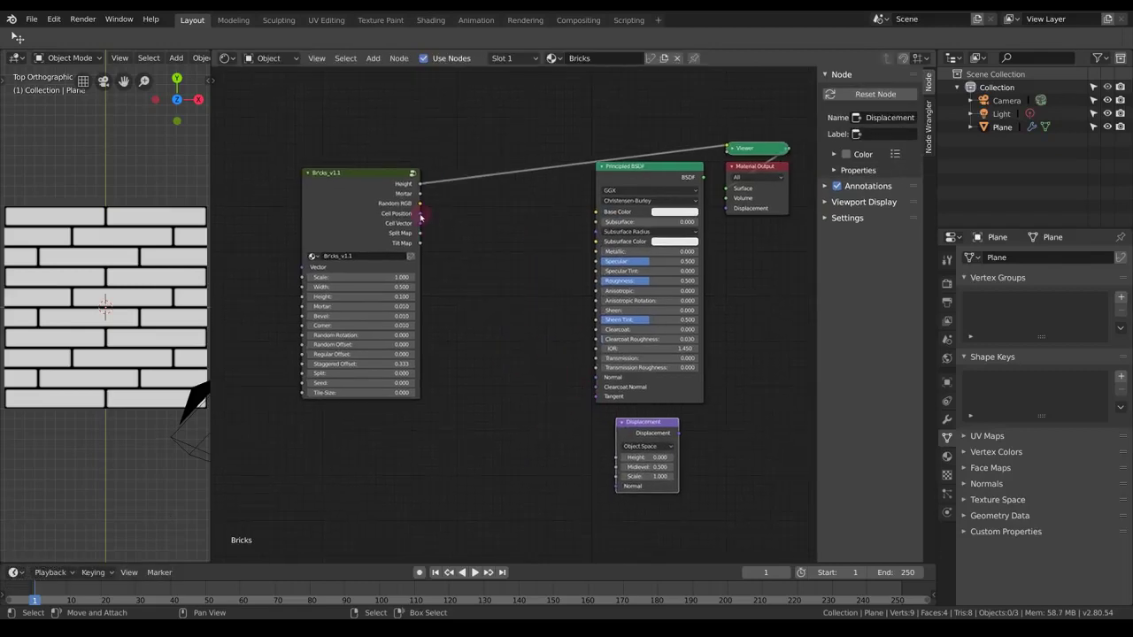
drag(424, 183, 616, 458)
drag(656, 442, 679, 449)
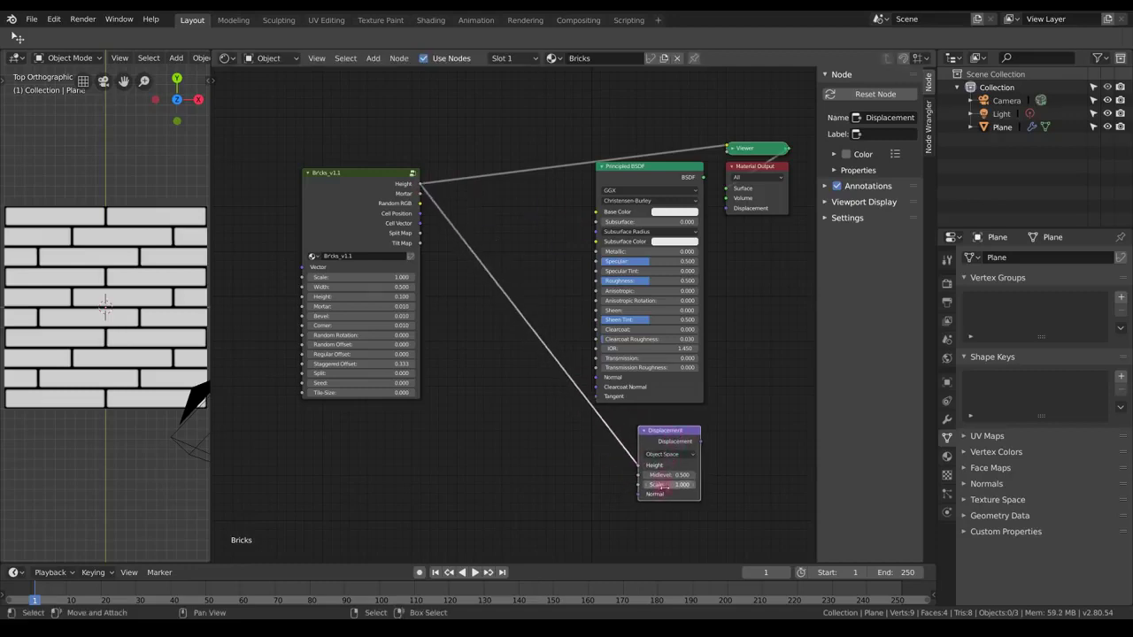
- Set the Displacement node's Scale to 0.05 and link its output to the Material Output's Displacement input
click(252, 320)
click(676, 486)
text(.)
text(0)
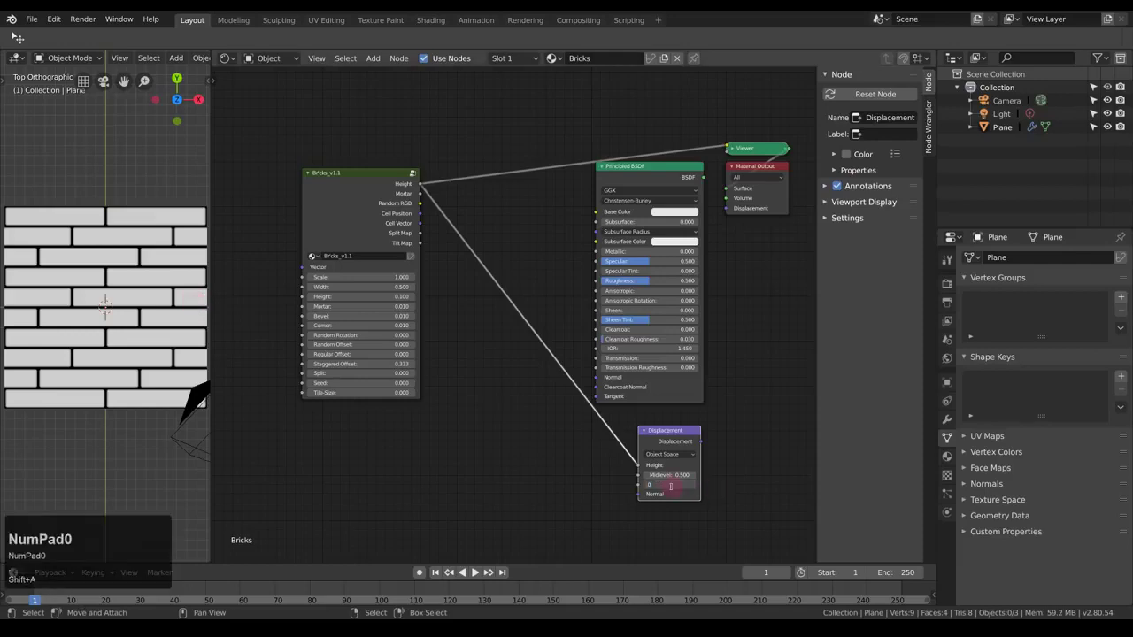
text(5)
key(KP_Enter)
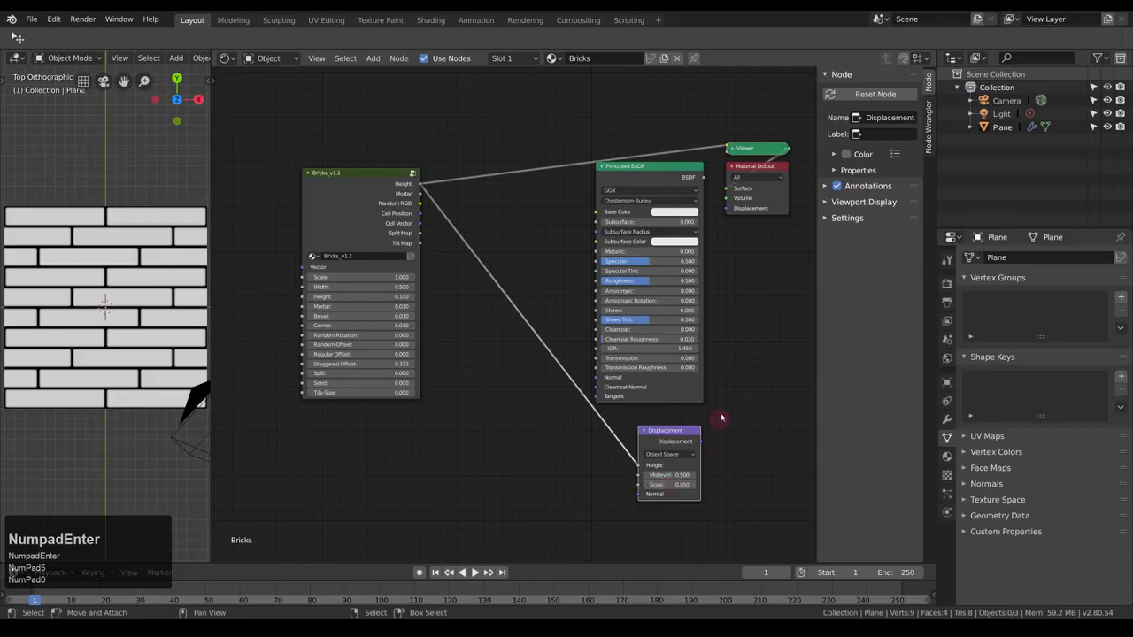
drag(699, 444, 735, 210)
mouse_move(744, 195)
middle_down()
mouse_move(705, 213)
mouse_move(735, 188)
middle_up()
mouse_move(669, 436)
mouse_down()
mouse_move(656, 430)
mouse_move(672, 437)
mouse_up()
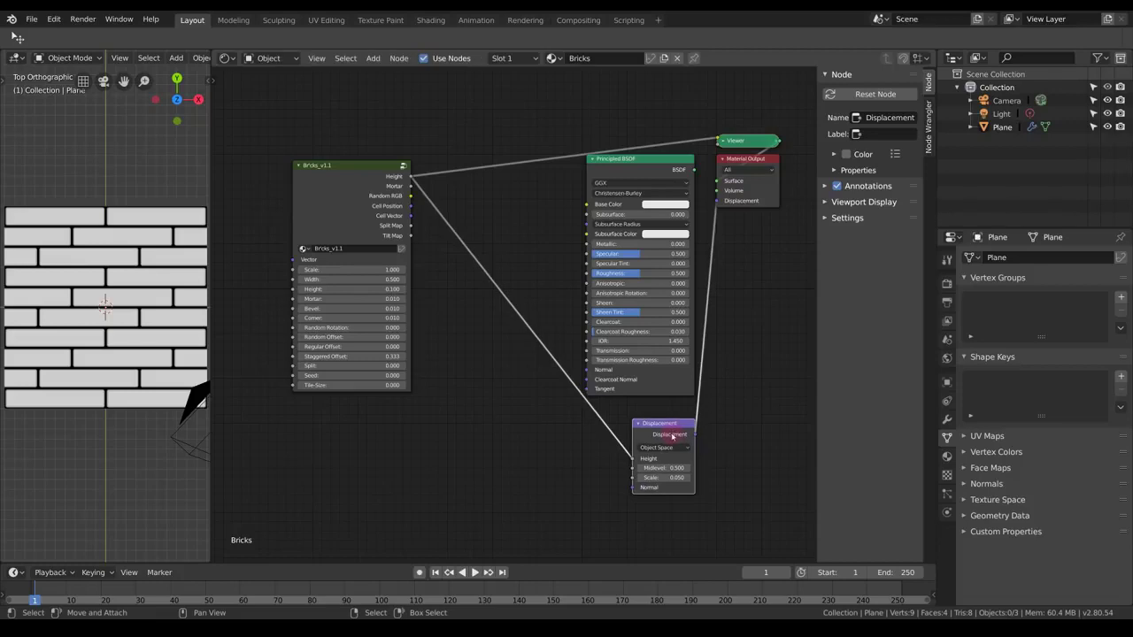
- Set the Bricks material's displacement method to Displacement and Bump
click(946, 457)
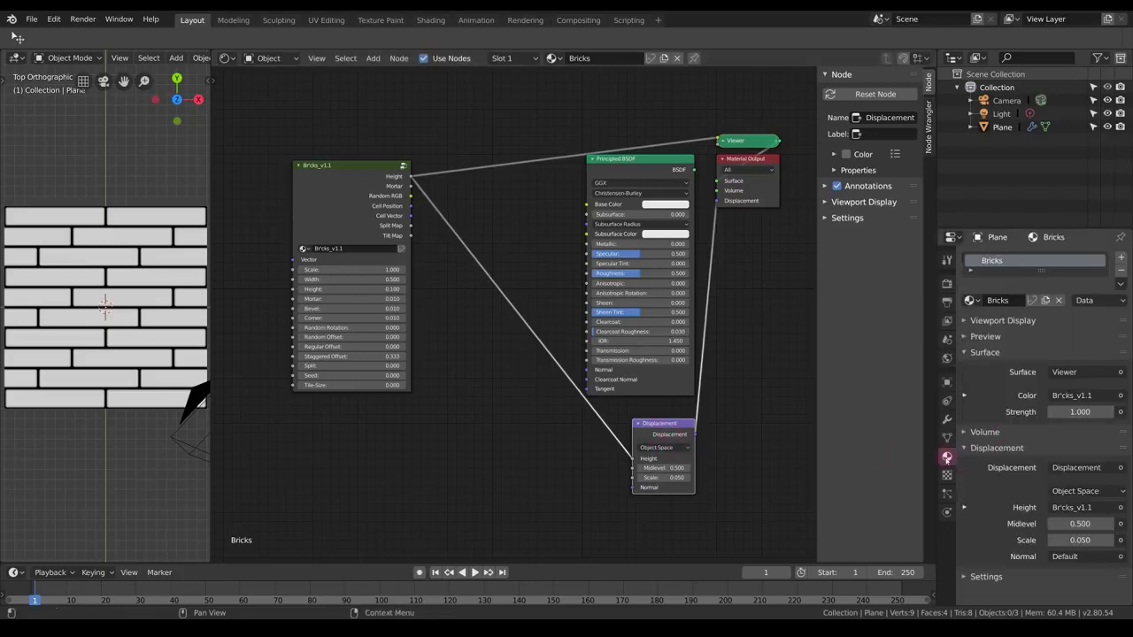
click(986, 577)
scroll(1000, 557, down, 3)
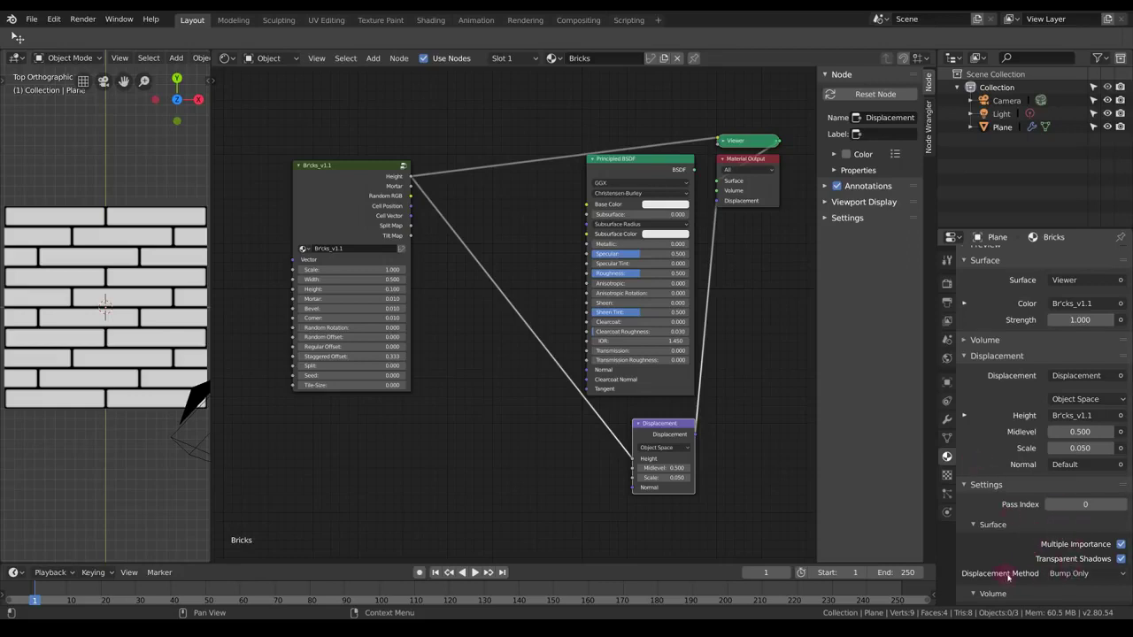
click(1090, 575)
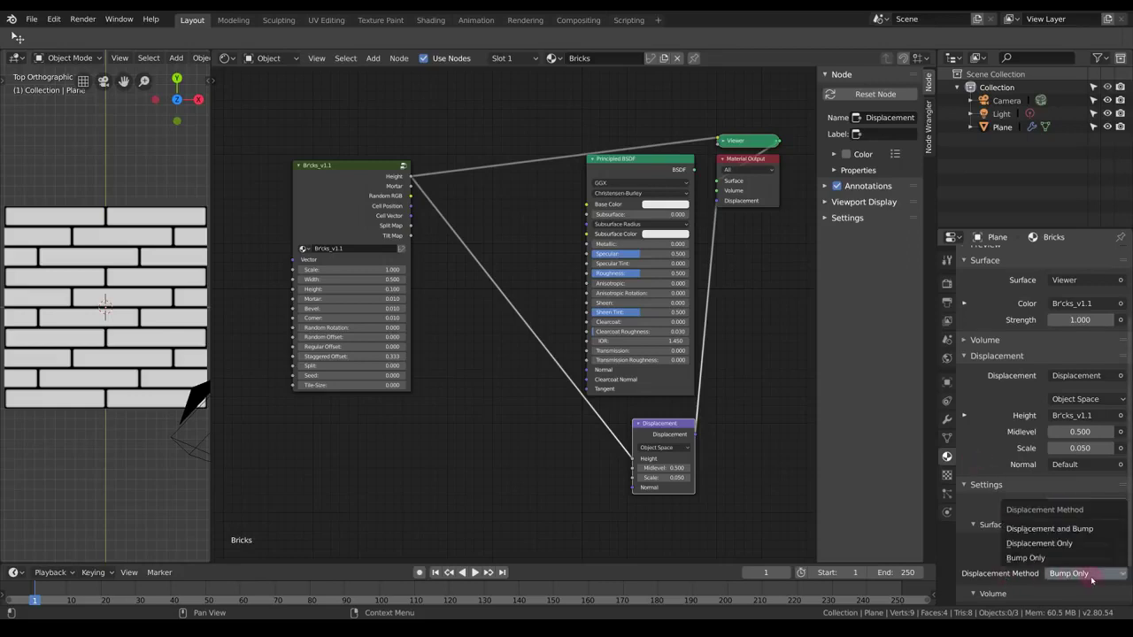
click(1045, 531)
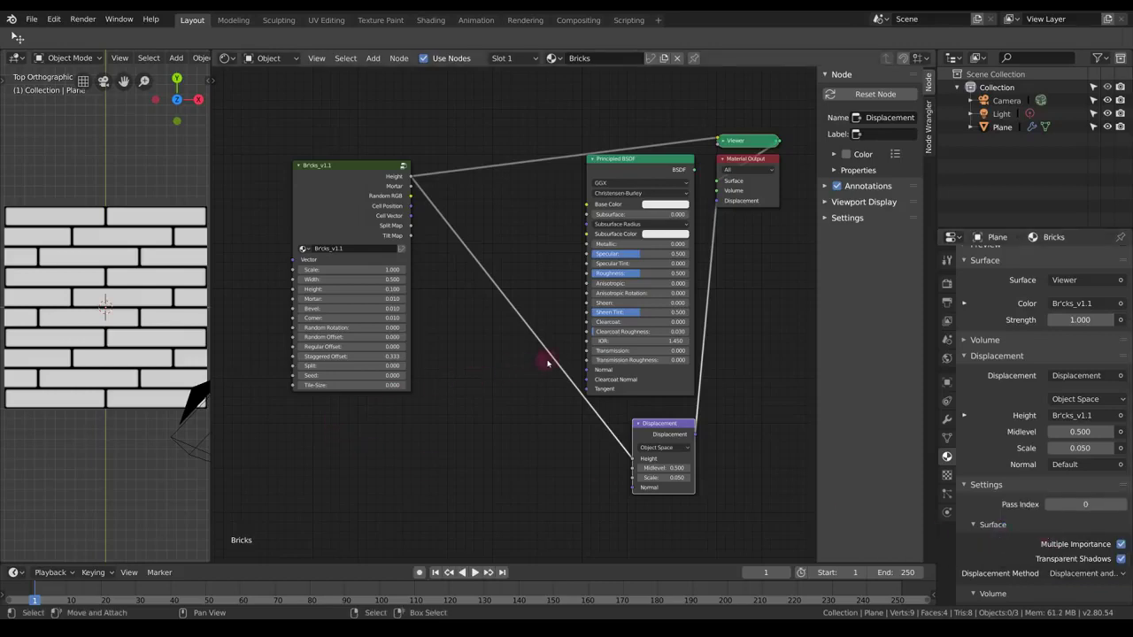
- Link the Bricks_v1.1 Height output to the Principled BSDF's Base Color and route the shader back to the Material Output's Surface
drag(409, 176, 604, 202)
ctrl+shift+click(655, 173)
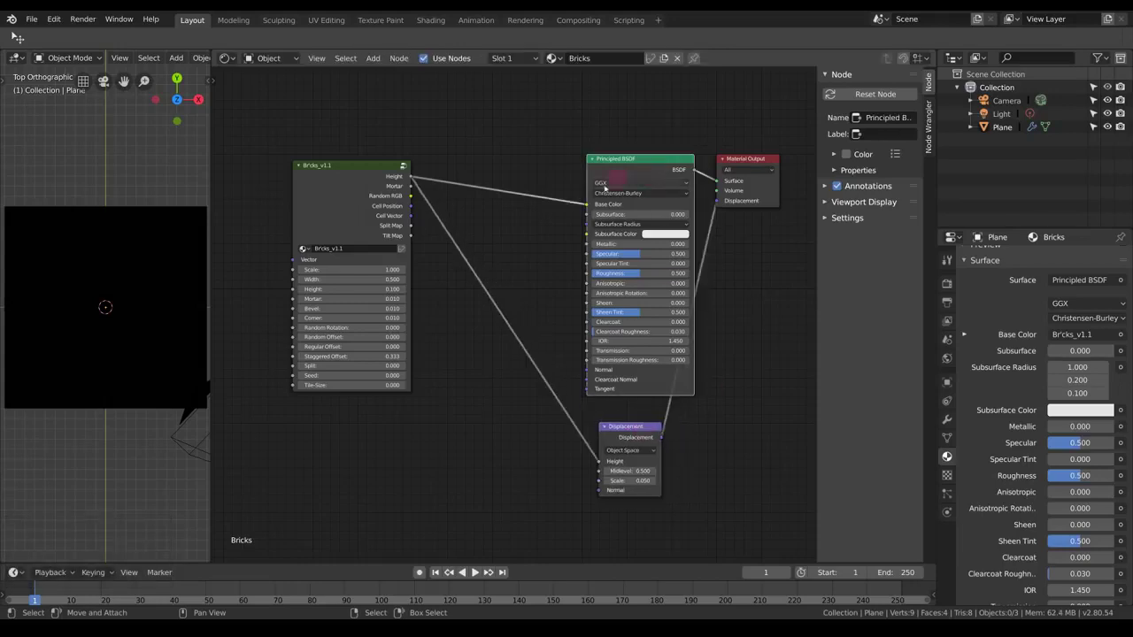
- Add a UV Map node, link its UV output to the Bricks_v1.1 Vector input, and render the scene
ctrl+scroll(561, 222, left, 5)
key(shift+a)
mouse_move(315, 239)
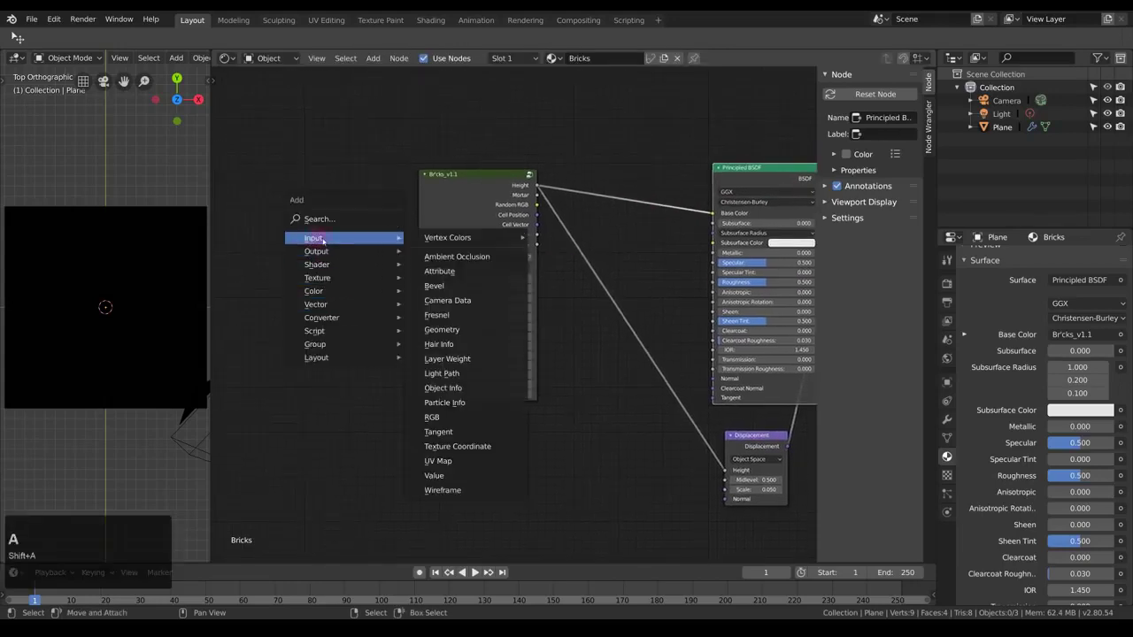
click(442, 465)
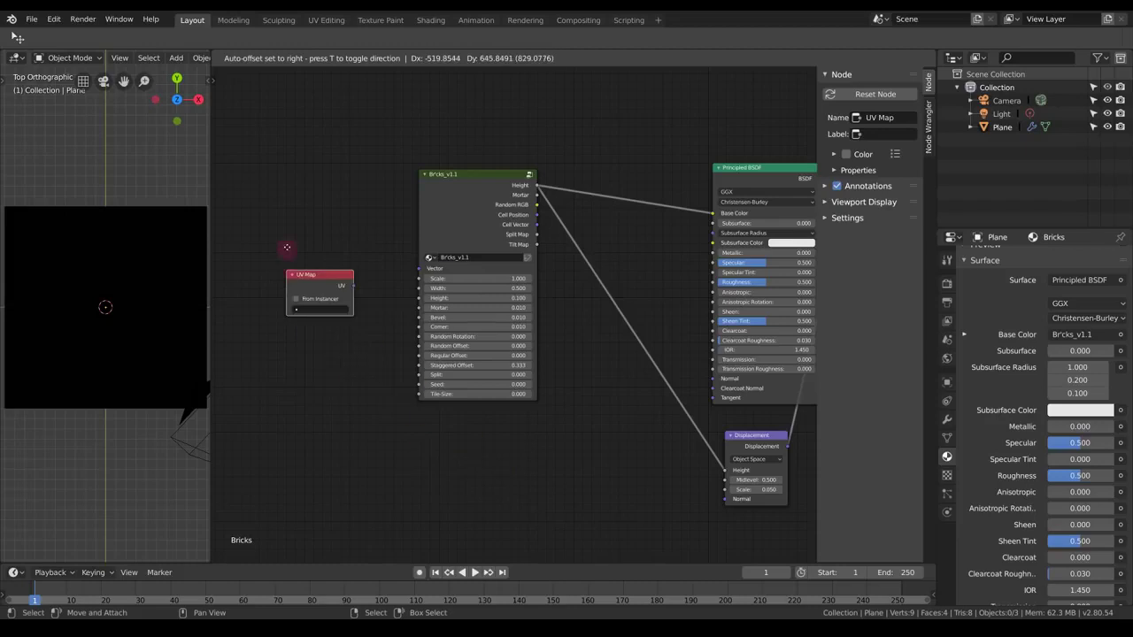
click(290, 252)
drag(324, 246, 416, 267)
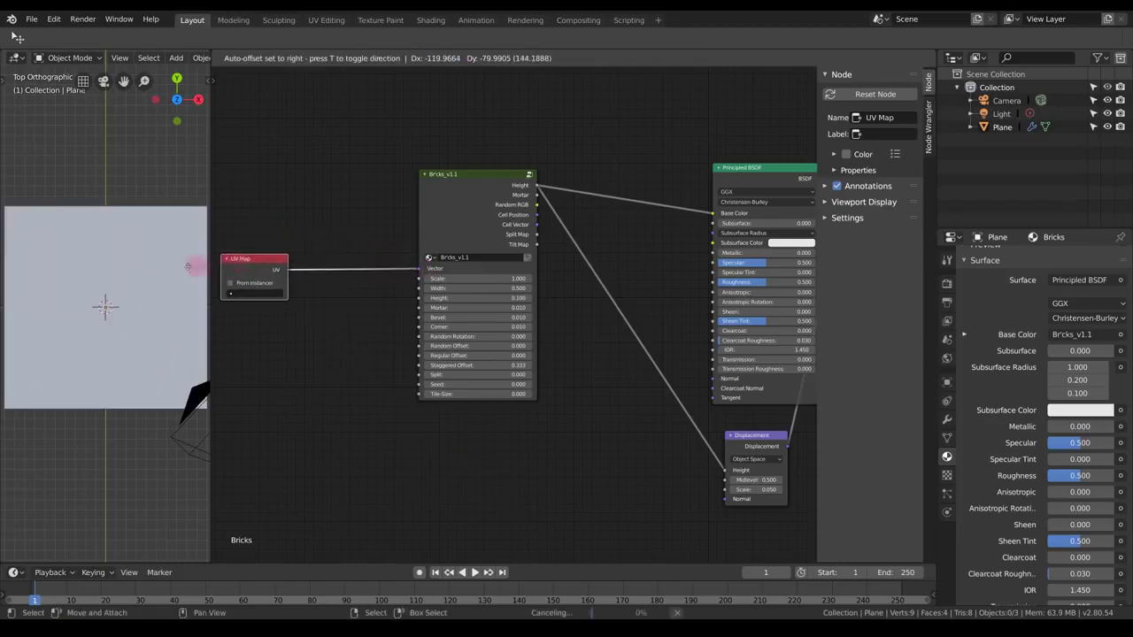
key(F12)
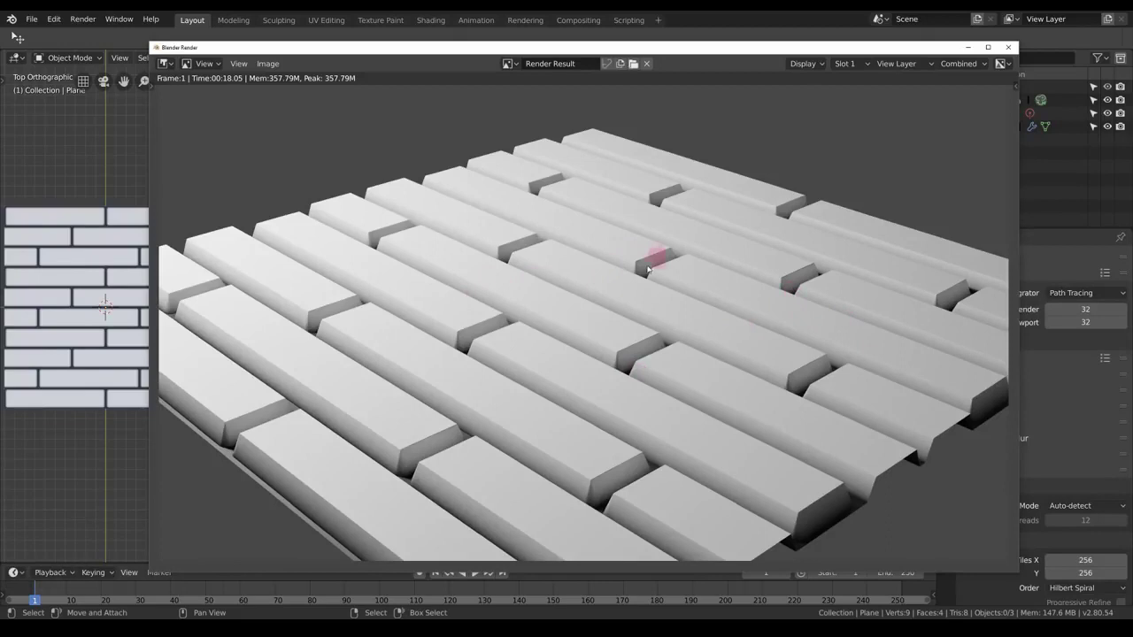
key(Escape)
- Set the Bricks_v1.1 Width to 0.25 and Random Rotation to 0.4
click(566, 323)
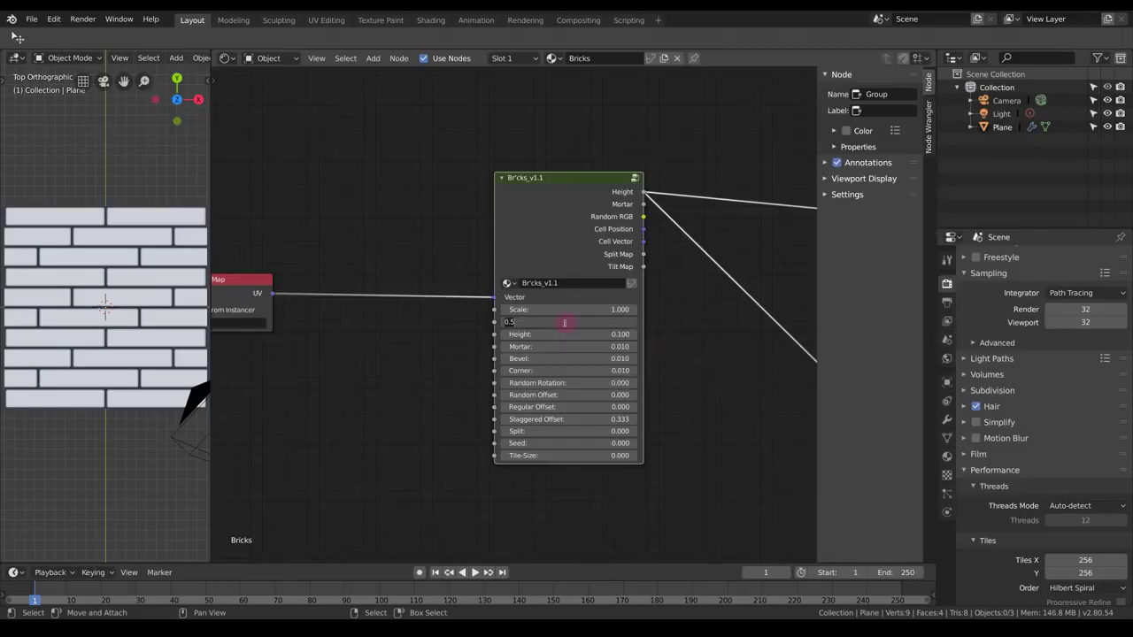
text(0.25)
key(KP_Enter)
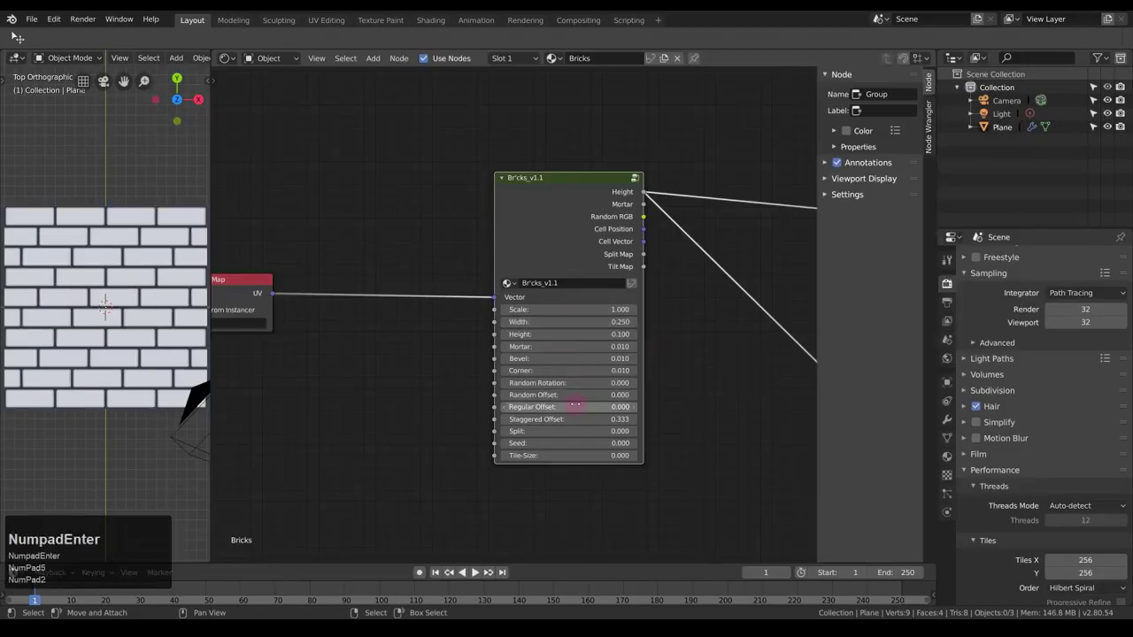
click(565, 383)
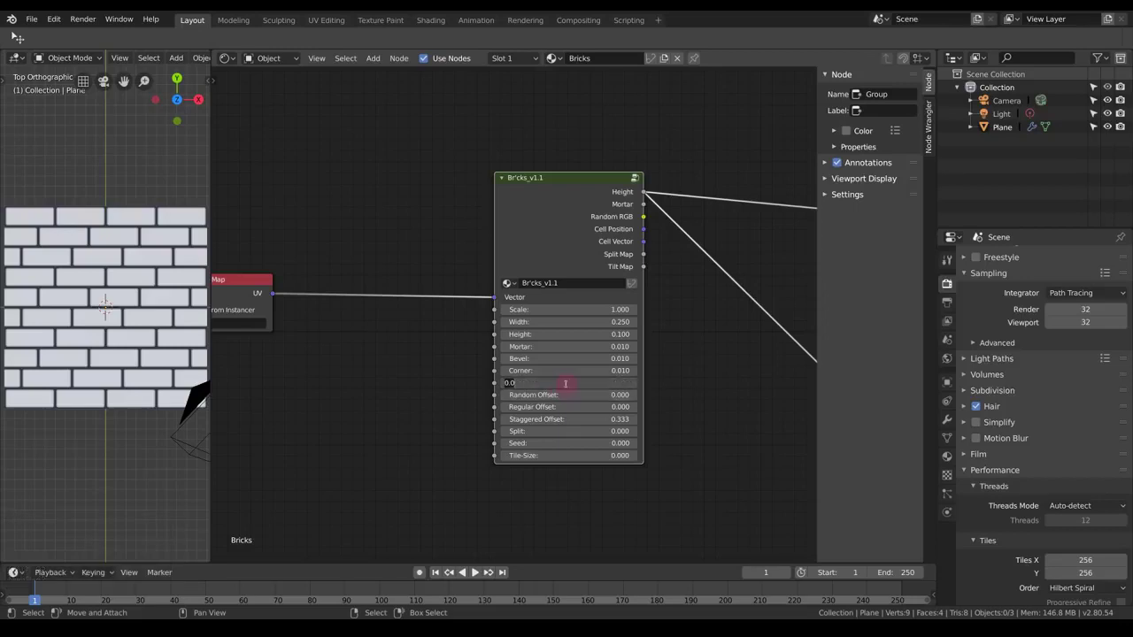
text(0.4)
key(KP_Enter)
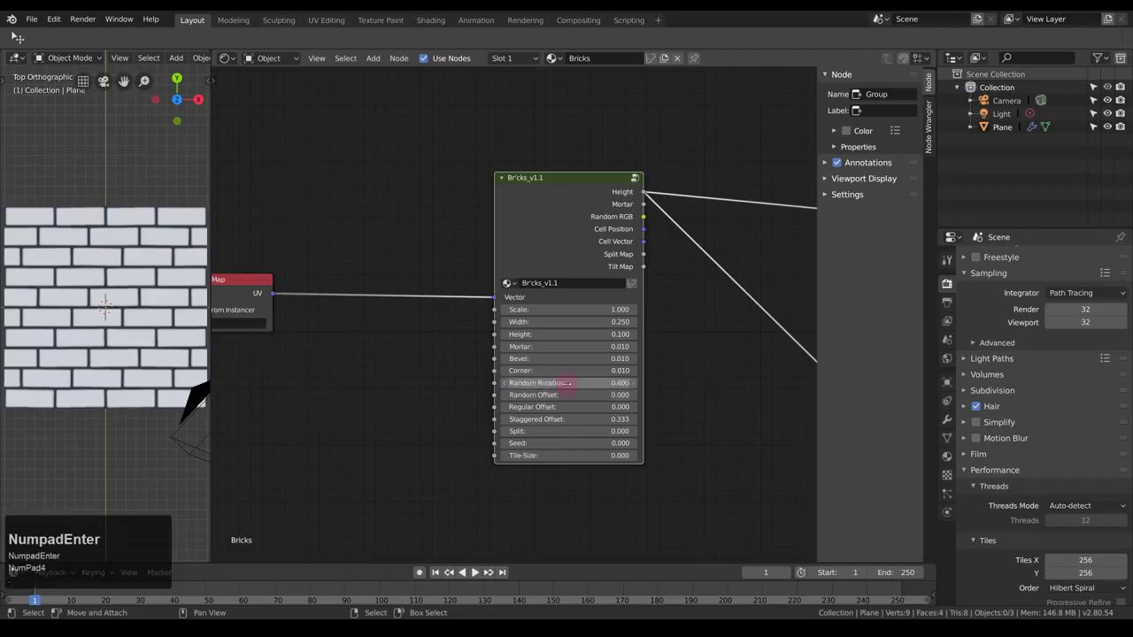
- Move the UV Map node farther away from the Bricks_v1.1 node to make room between them
middle_drag(531, 321, 620, 315)
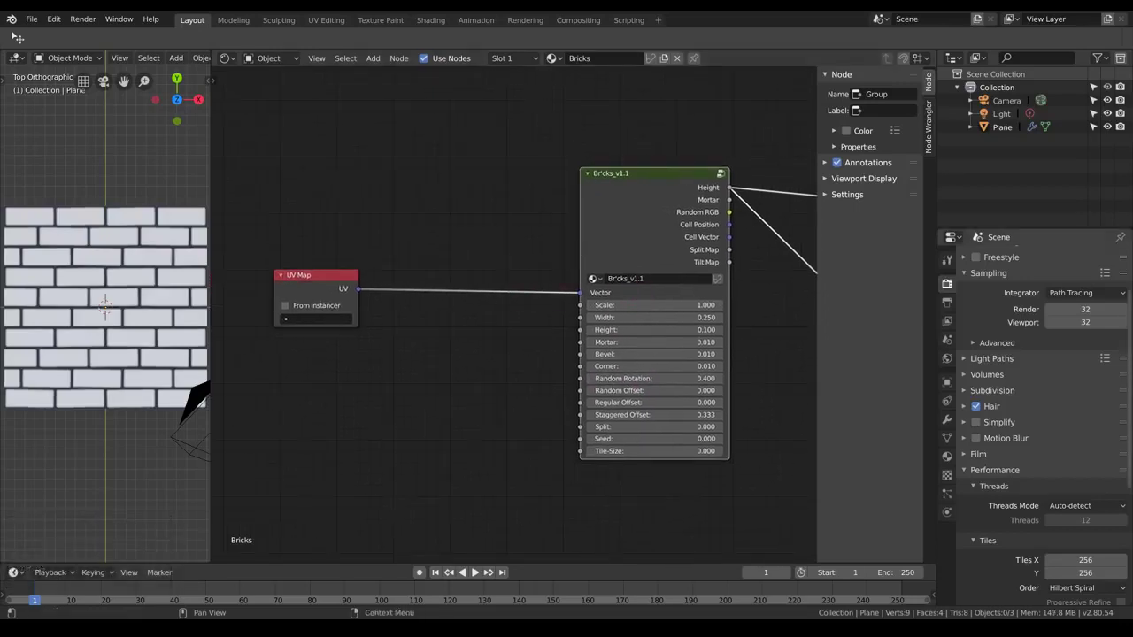
key(ctrl)
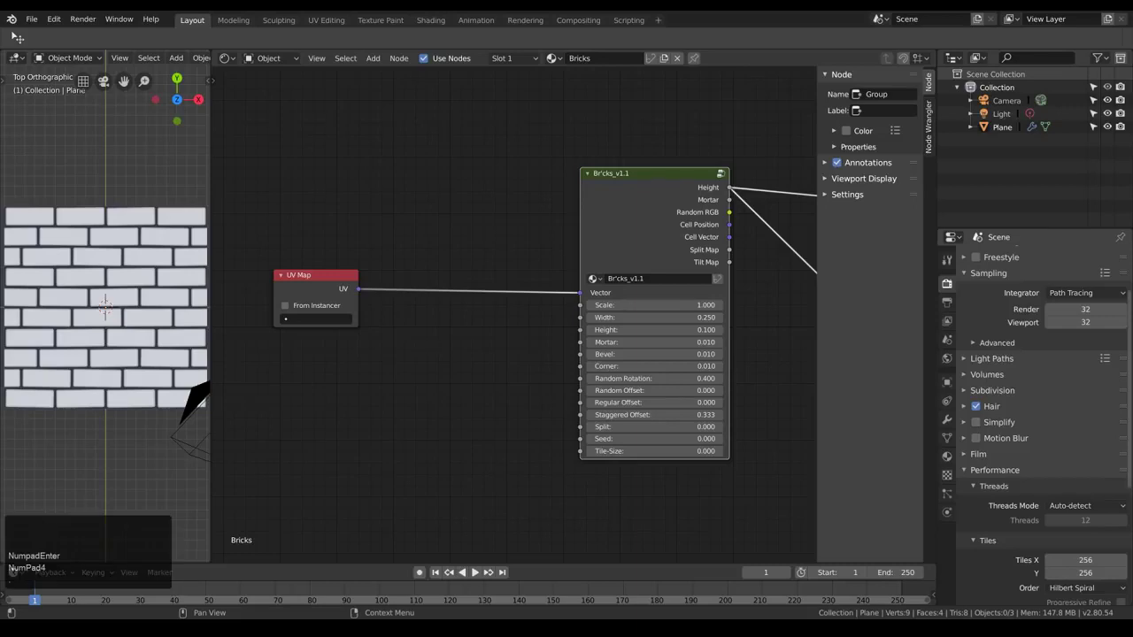
middle_drag(429, 397, 498, 414)
drag(361, 297, 785, 298)
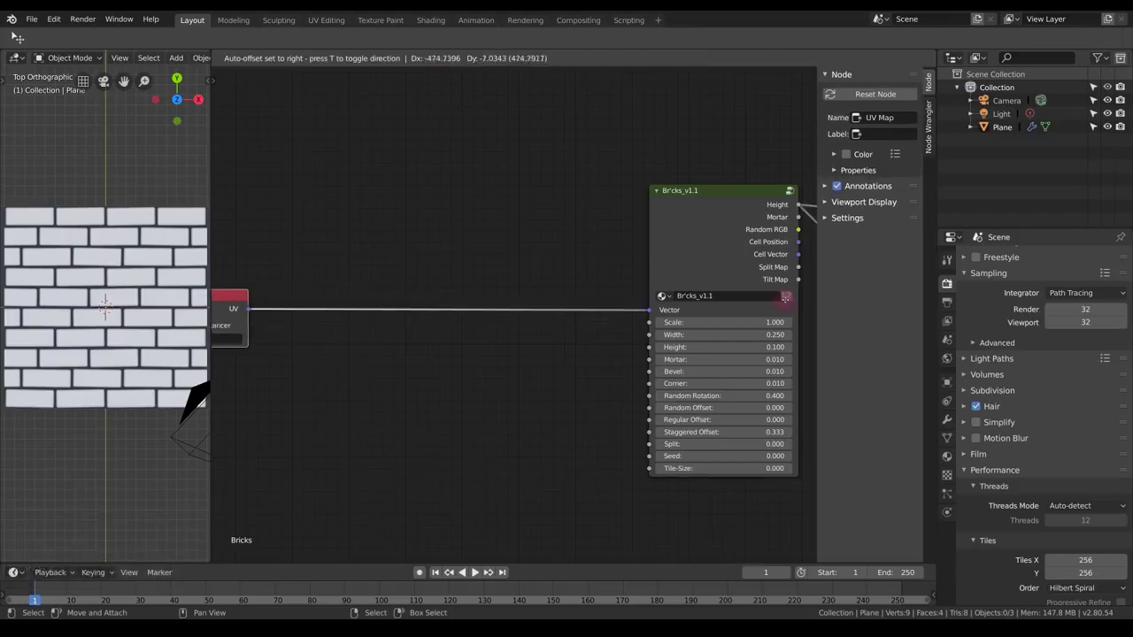
click(786, 298)
- Add a Noise Texture node between the UV Map and Bricks_v1.1 nodes and try its Fac output on the Bevel input
key(shift+a)
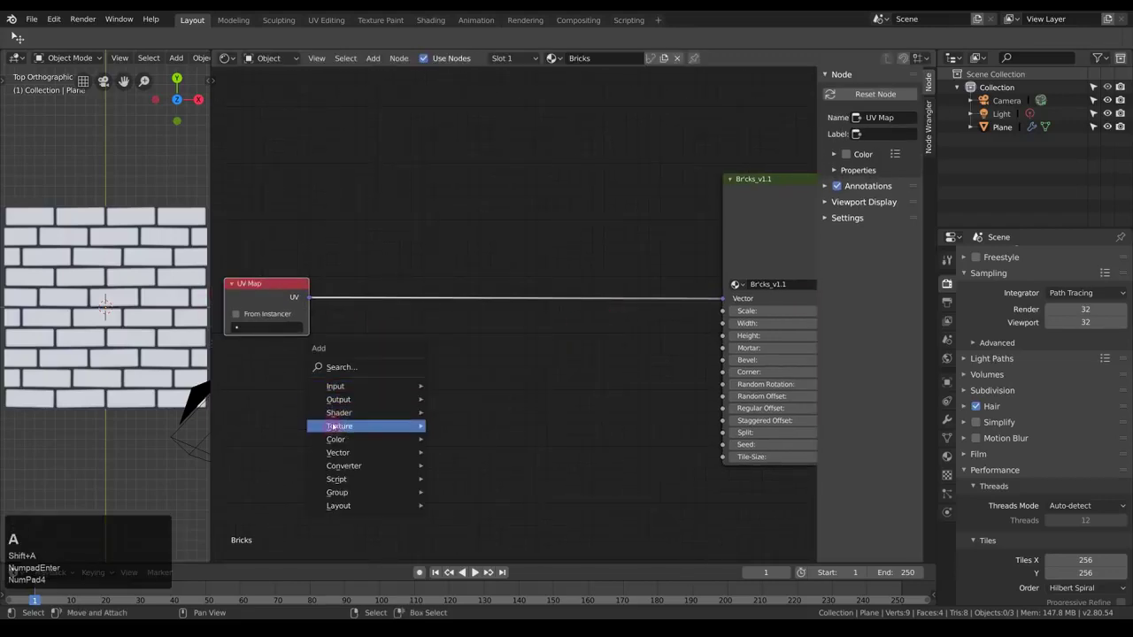
click(473, 371)
click(398, 438)
middle_drag(415, 429, 367, 345)
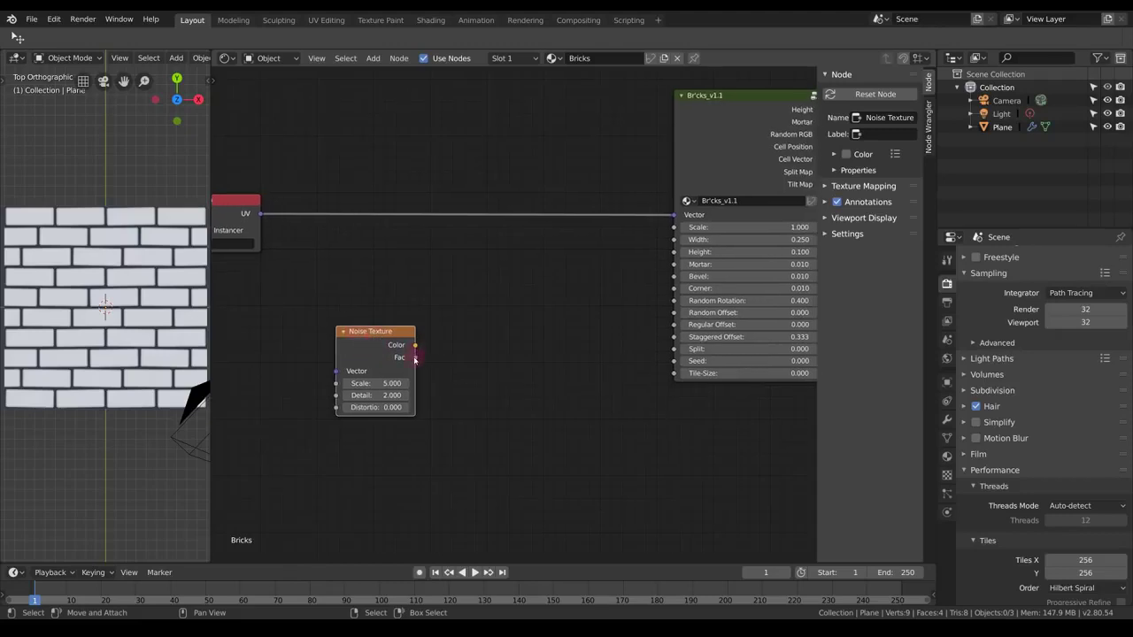
drag(415, 358, 679, 278)
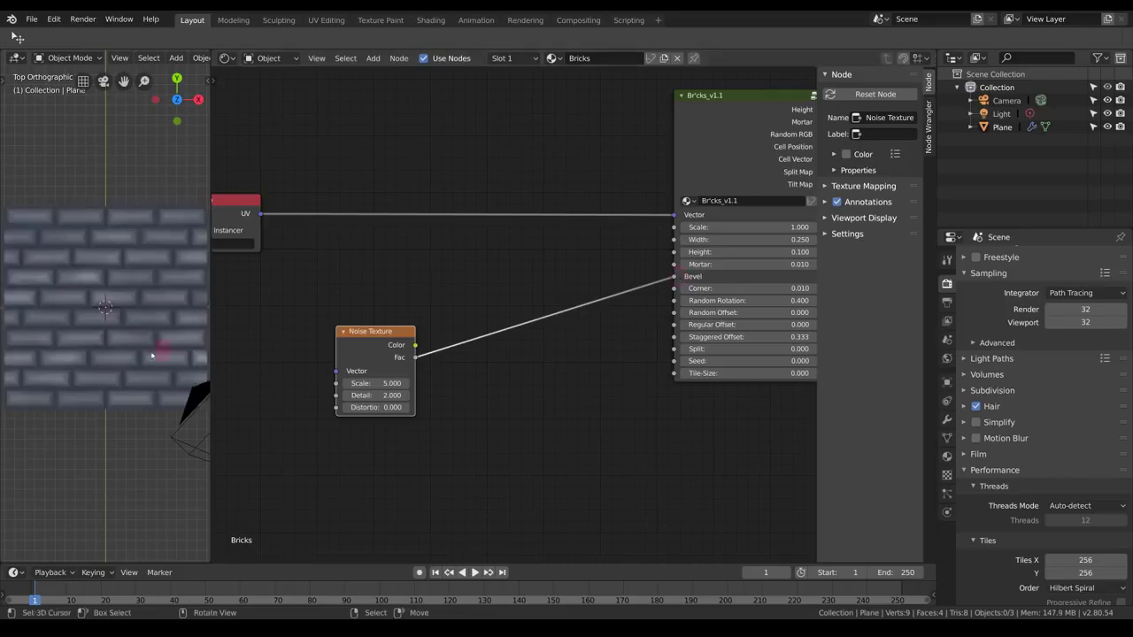
- Move the UV Map node farther from the Noise Texture and cut the noise link to the Bevel input
middle_drag(269, 256, 416, 282)
drag(370, 231, 668, 248)
middle_drag(667, 252, 398, 253)
ctrl+drag(491, 281, 507, 398)
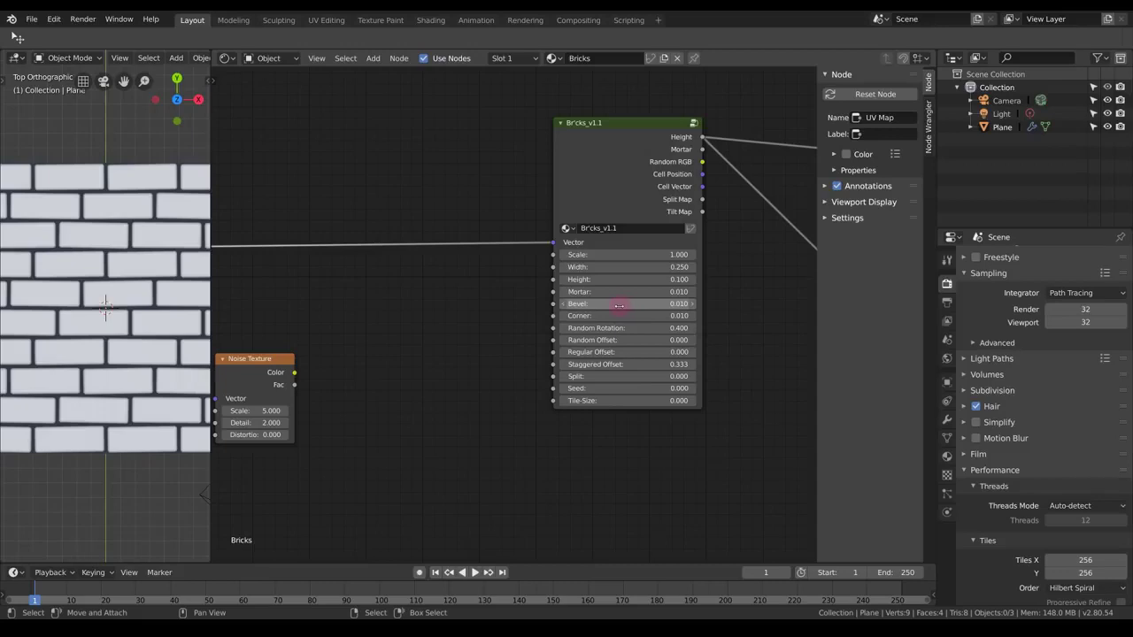
- Add a Value node just above the Noise Texture node and set its value to 0.01
middle_drag(318, 360, 390, 357)
click(334, 368)
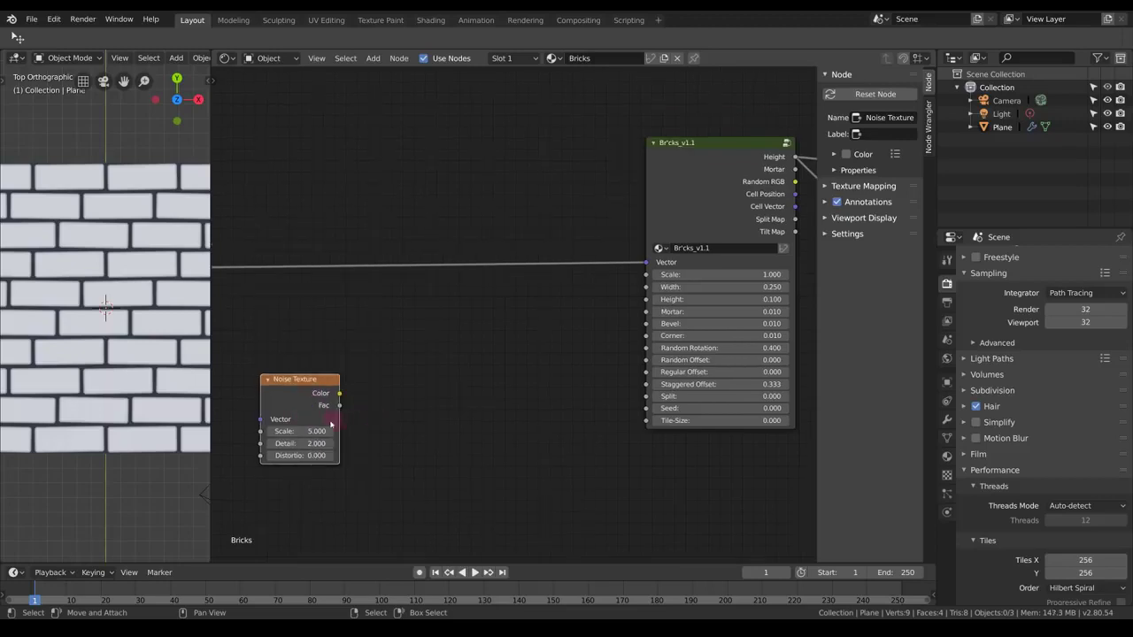
middle_drag(342, 406, 410, 412)
key(shift+a)
mouse_move(367, 372)
click(500, 355)
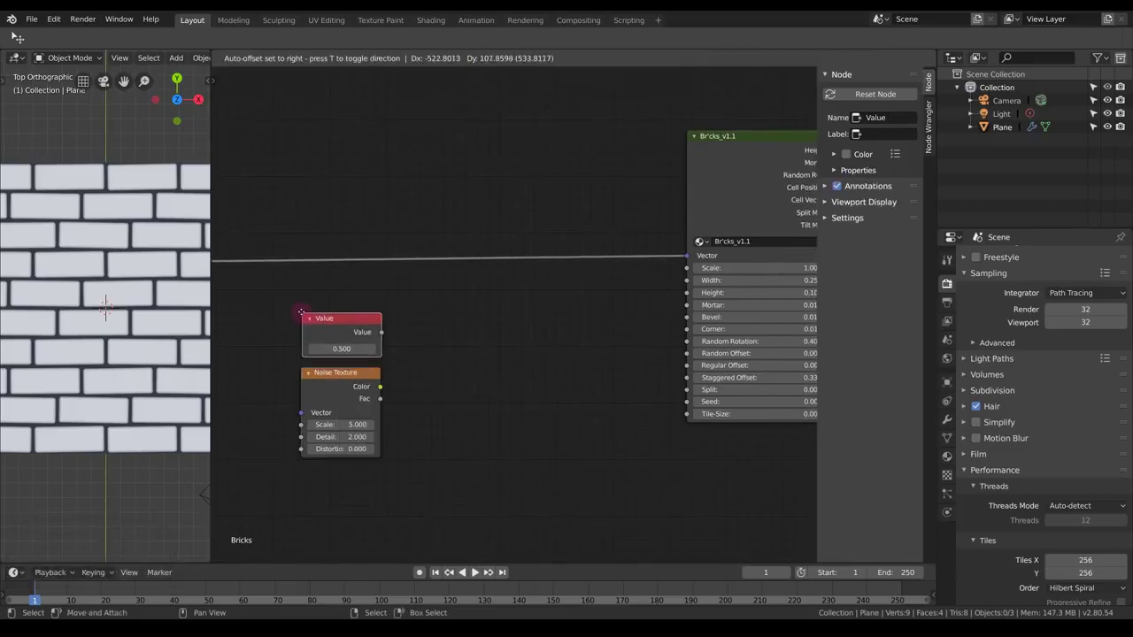
click(301, 312)
click(334, 344)
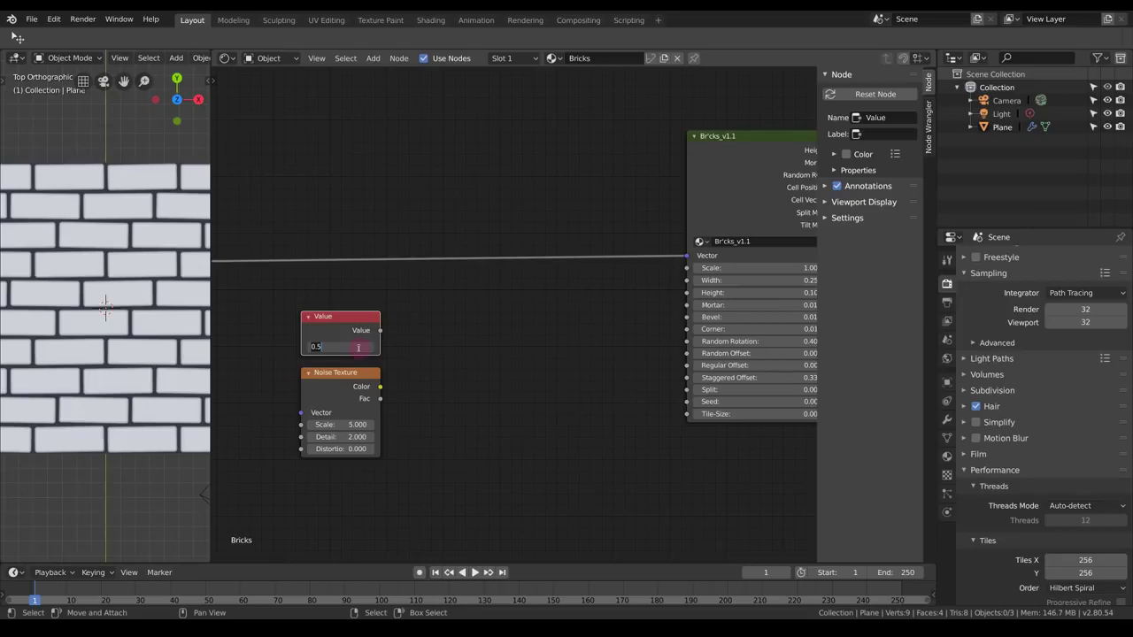
text(0.01)
key(KP_Enter)
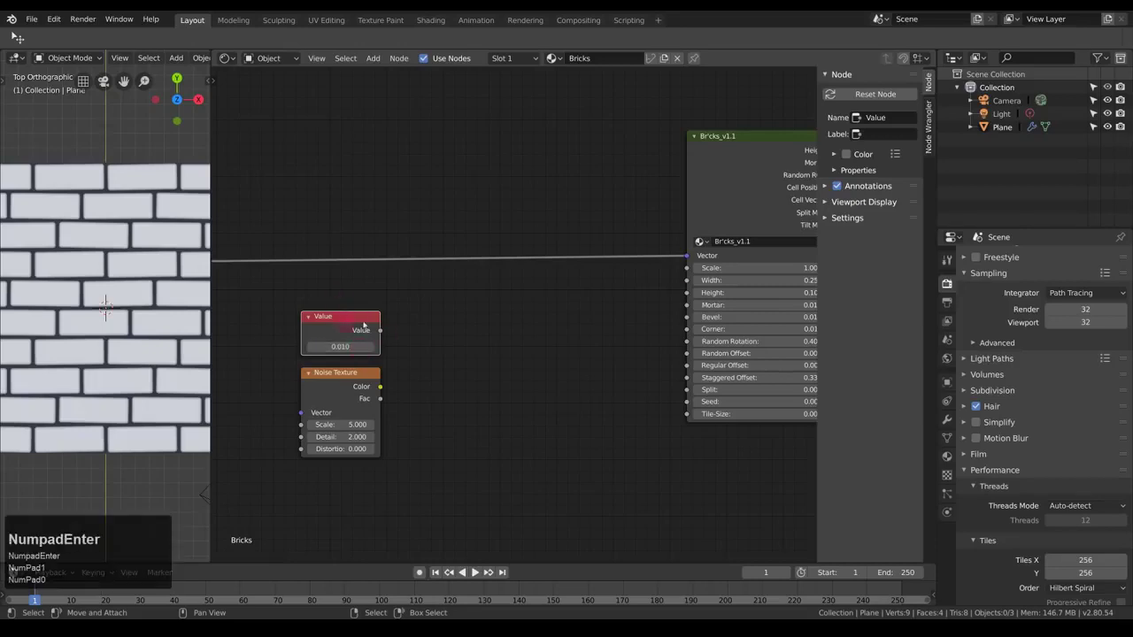
- Label the Value node Bevel
click(871, 134)
text(Bevel)
key(BackSpace)
text(el)
key(Return)
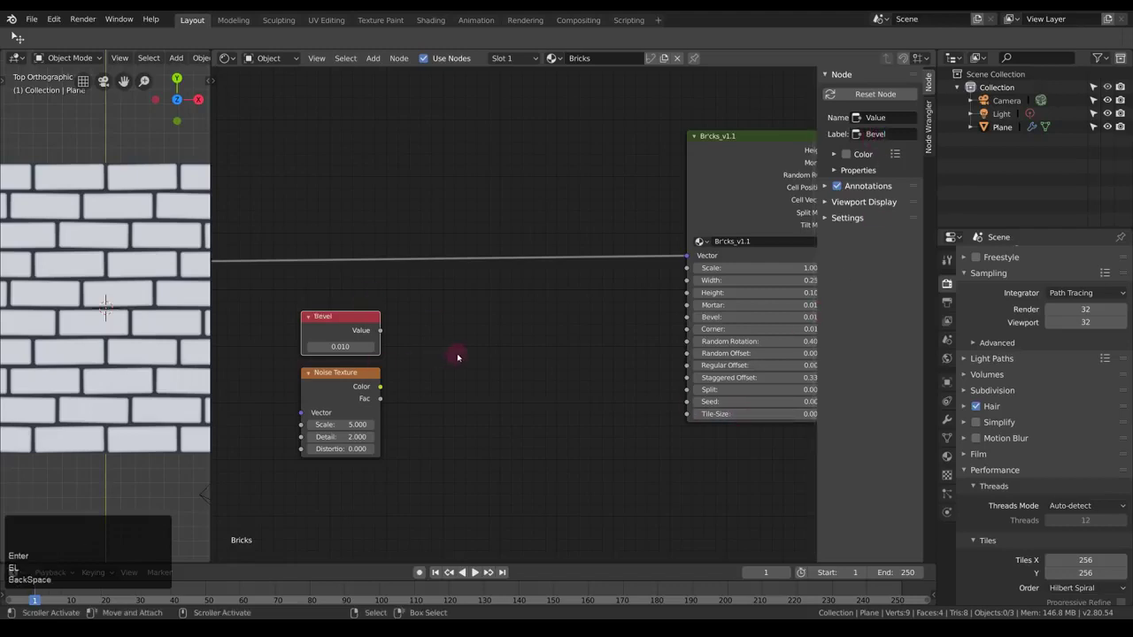
- Add a Linear Light MixRGB node with the Bevel value feeding Color1 and the Noise Texture Fac feeding Color2
key(shift+a)
mouse_move(419, 409)
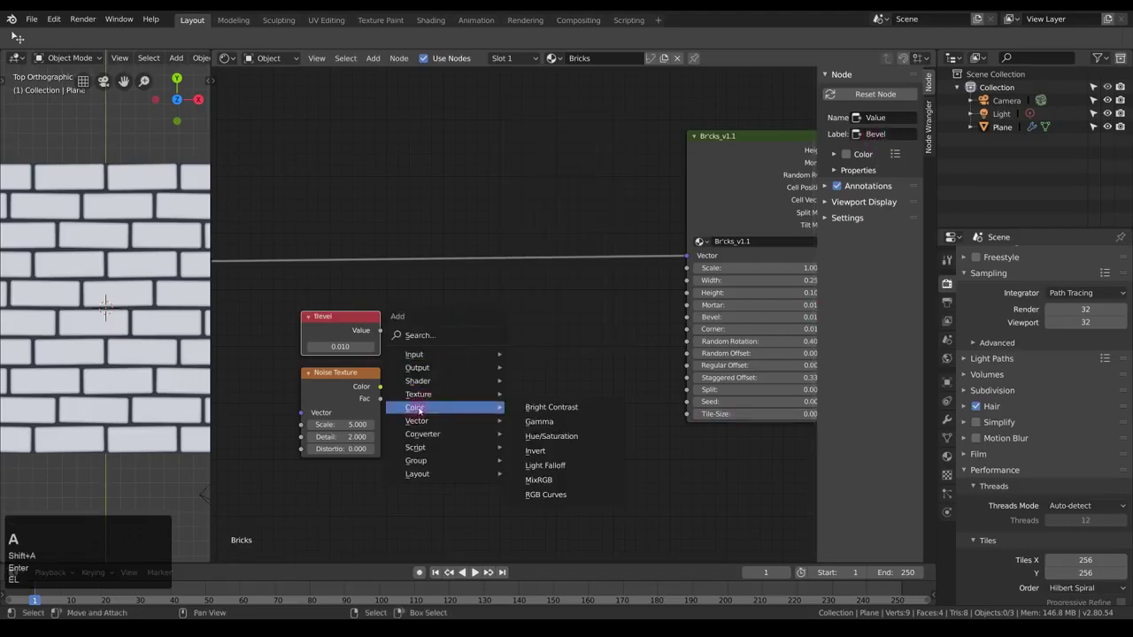
click(541, 480)
click(433, 313)
drag(381, 331, 431, 395)
drag(481, 329, 458, 318)
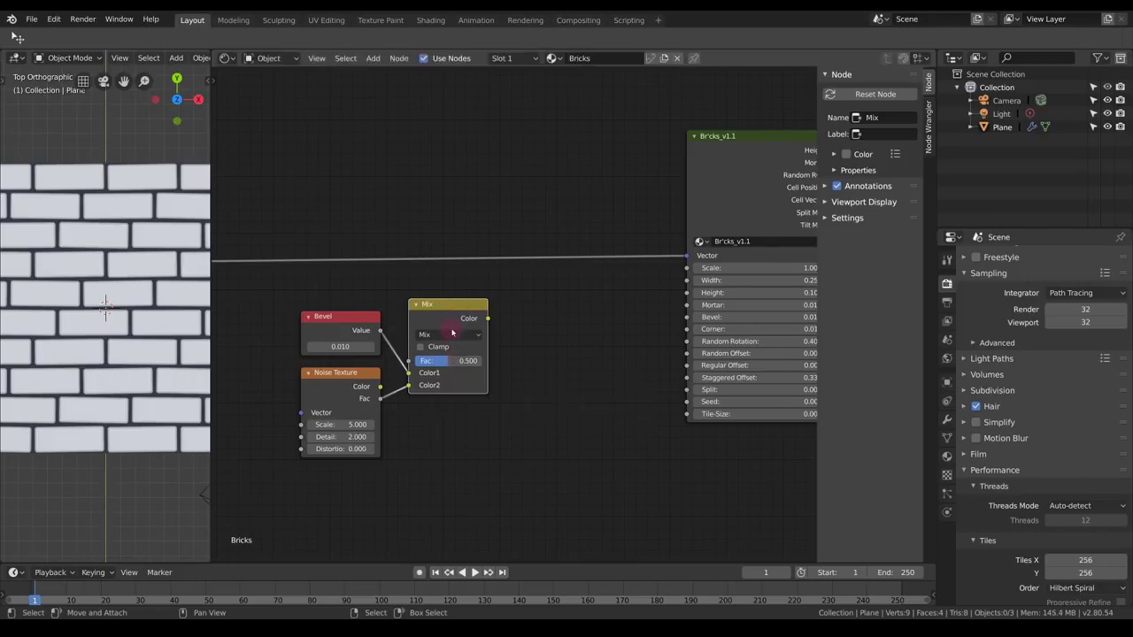
click(449, 335)
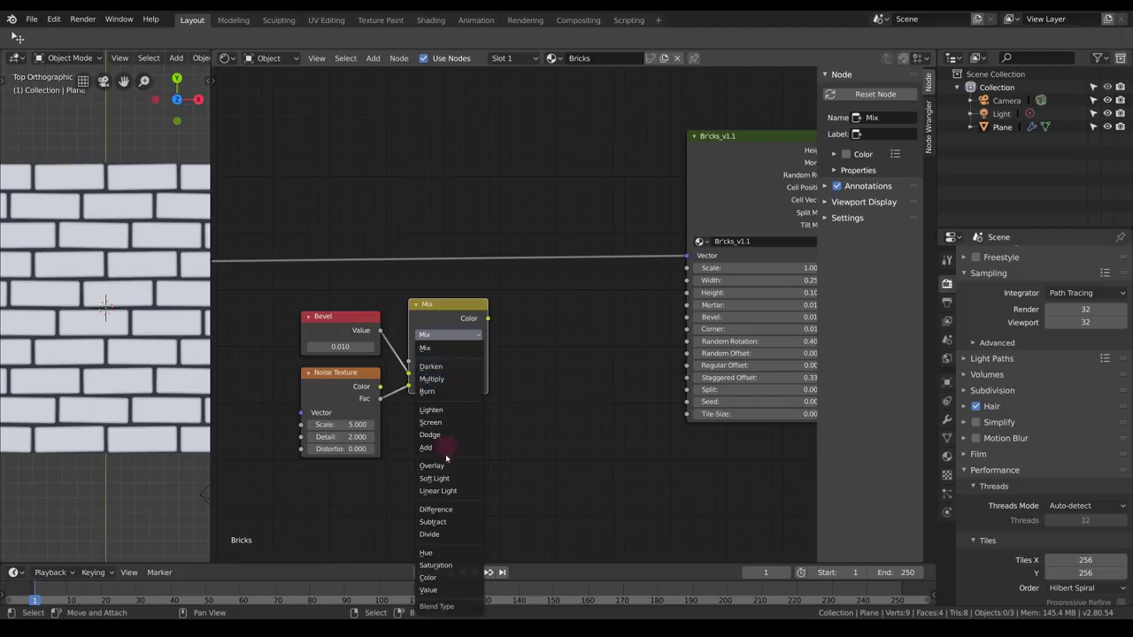
click(441, 491)
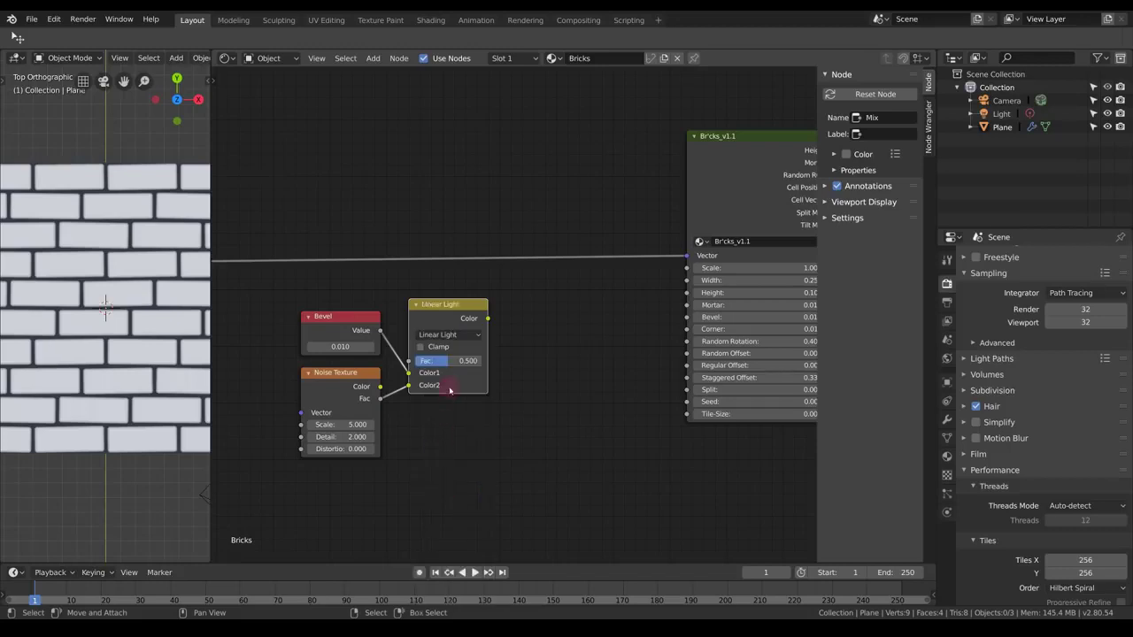
- Insert a reroute on the UV Map link and connect it to the Noise Texture's Vector input
middle_drag(450, 390, 519, 413)
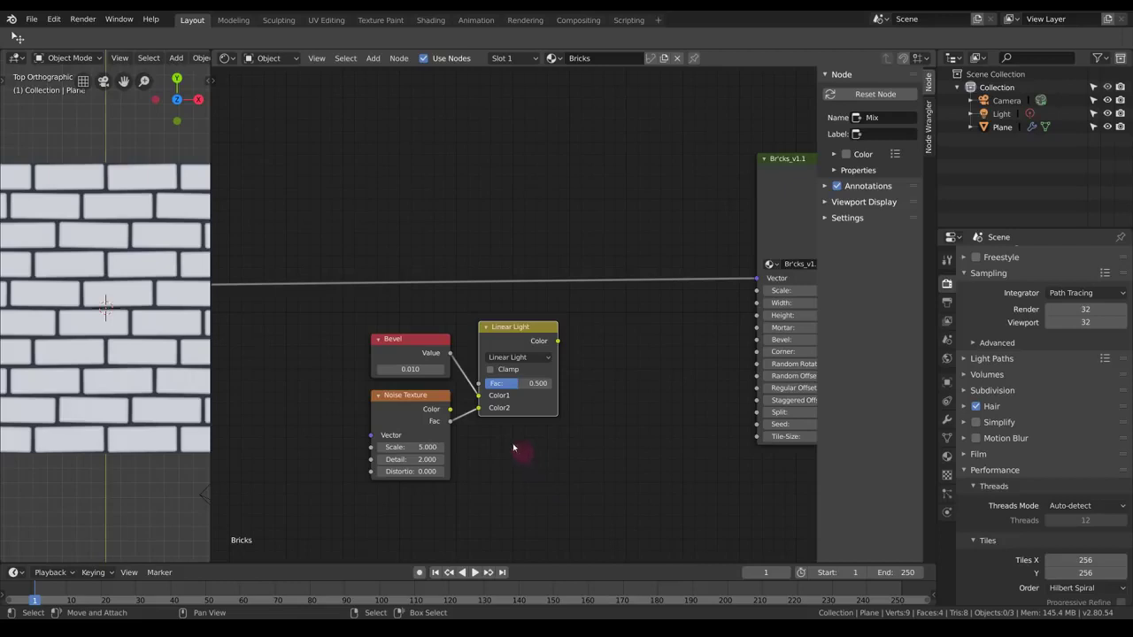
middle_drag(588, 412, 699, 401)
scroll(688, 405, down, 3)
shift+drag(340, 248, 349, 333)
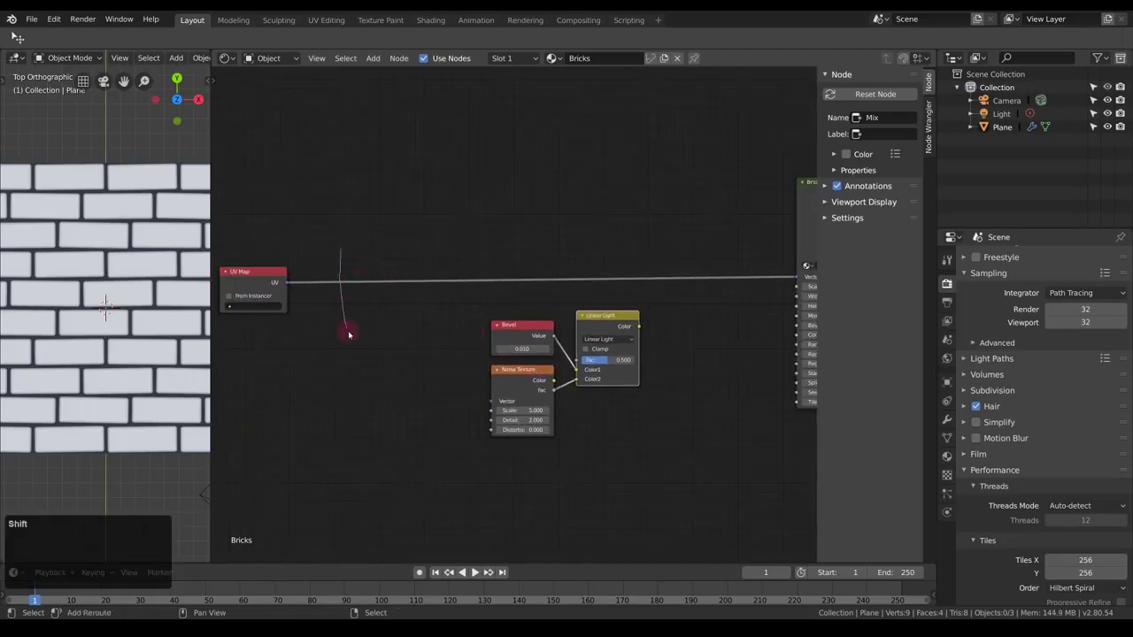
drag(342, 283, 492, 403)
middle_drag(510, 389, 535, 391)
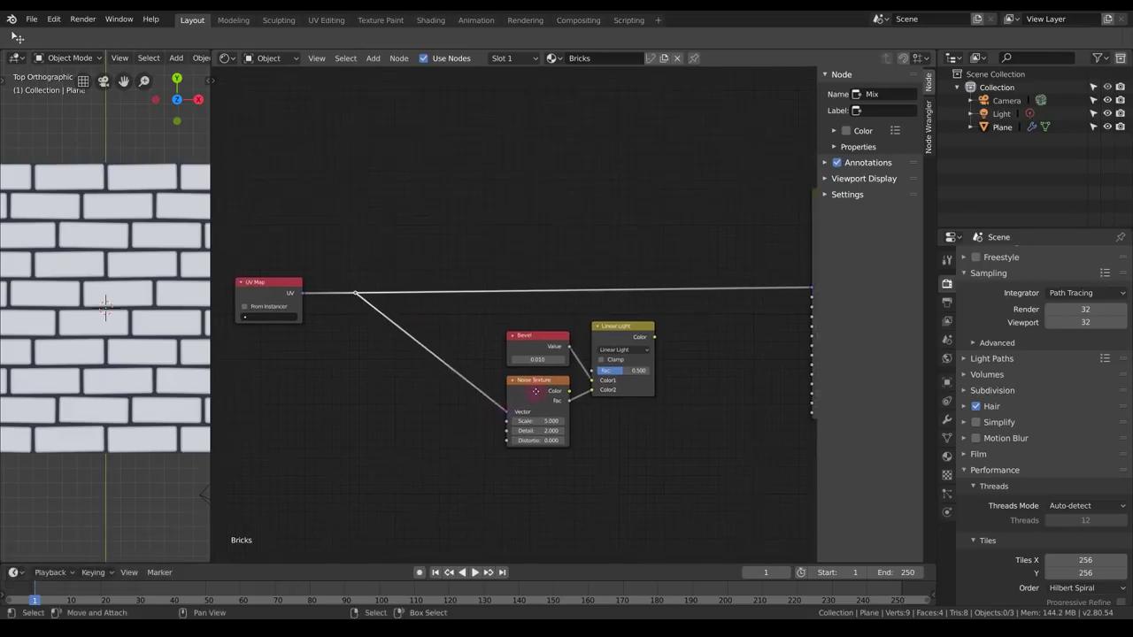
- Link the Linear Light node's Color output to the Bricks_v1.1 Bevel input
middle_drag(662, 395, 513, 359)
scroll(635, 421, up, 4)
middle_drag(560, 318, 479, 317)
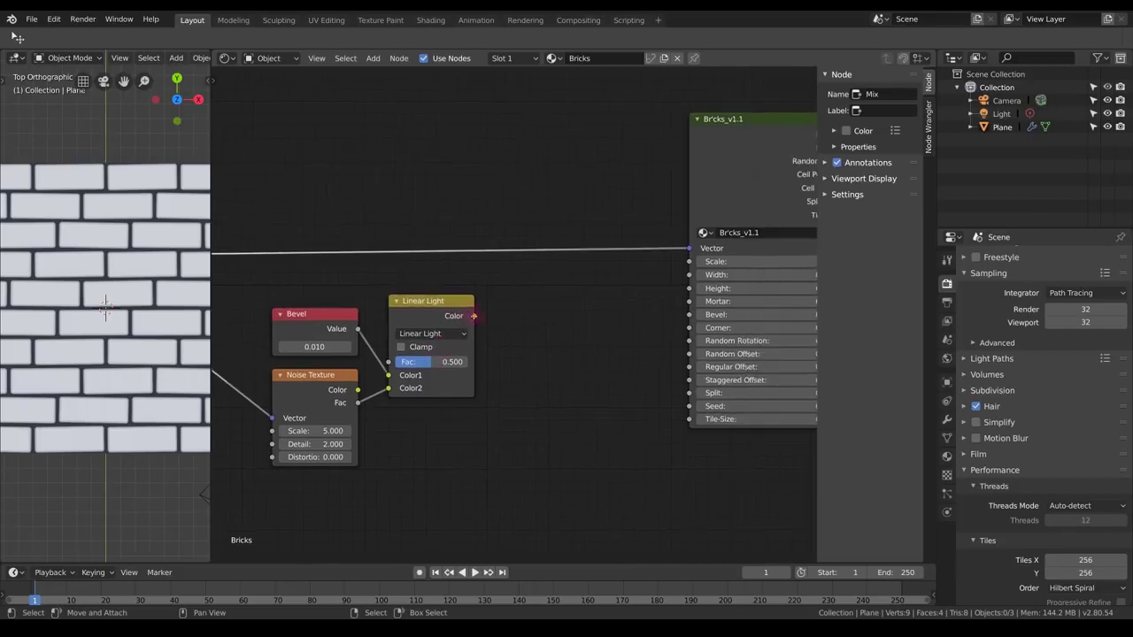
drag(473, 316, 690, 316)
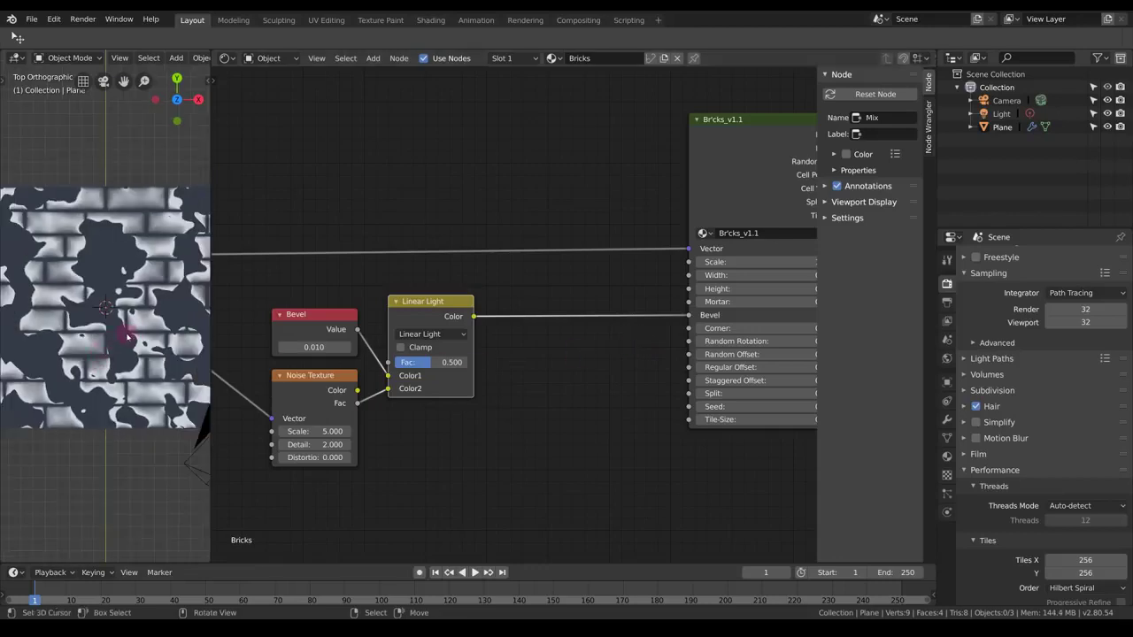
- Lower the Linear Light node's Fac to 0.328 and enable Clamp
scroll(496, 429, up, 2)
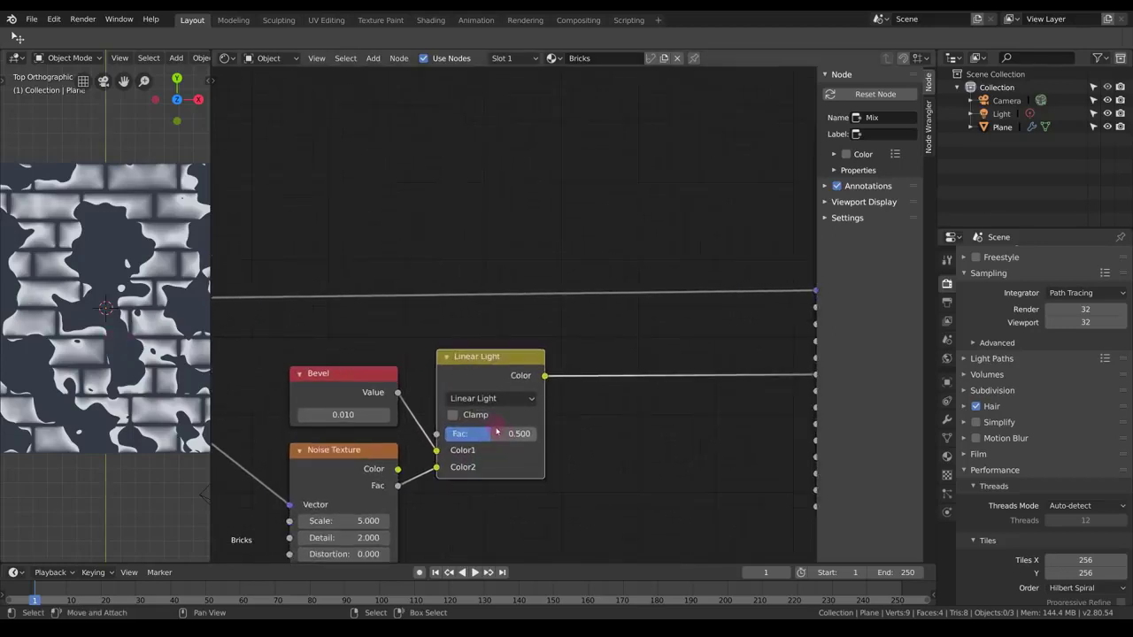
mouse_move(504, 434)
mouse_down()
mouse_move(466, 433)
mouse_move(496, 438)
mouse_move(483, 437)
mouse_up()
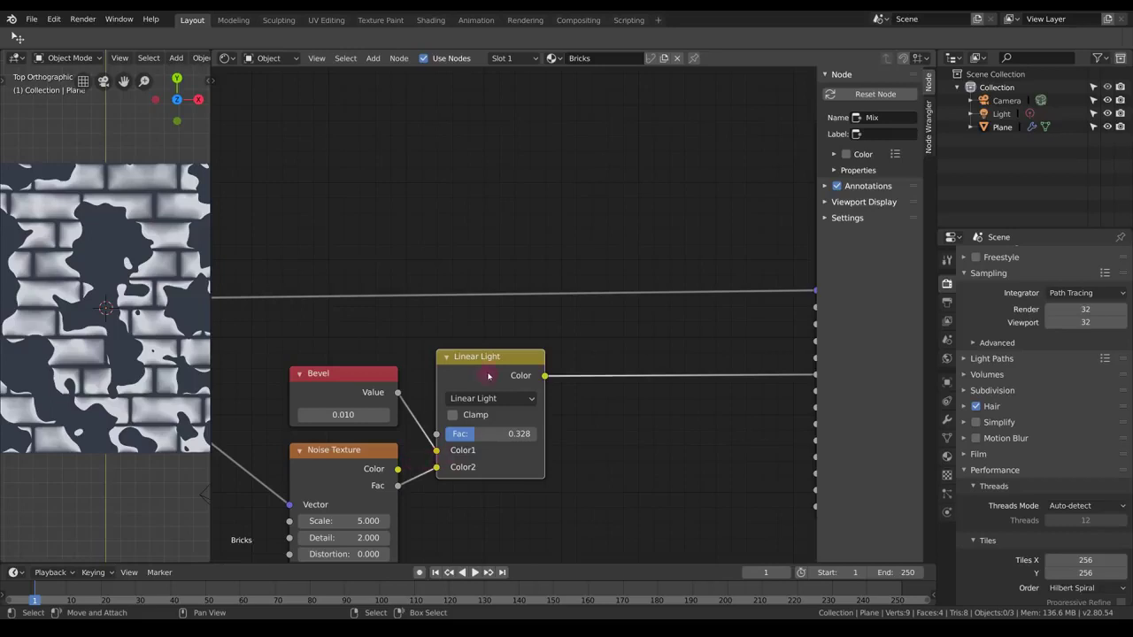
click(452, 415)
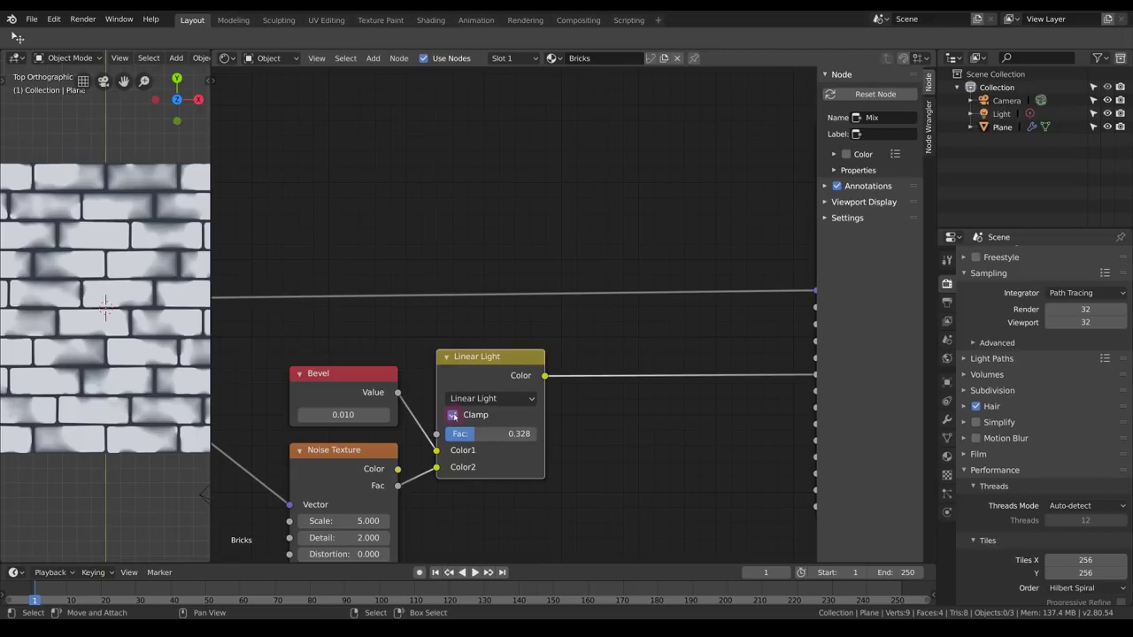
- Reduce the Linear Light node's Fac to 0.04
drag(509, 434, 478, 433)
drag(485, 434, 449, 433)
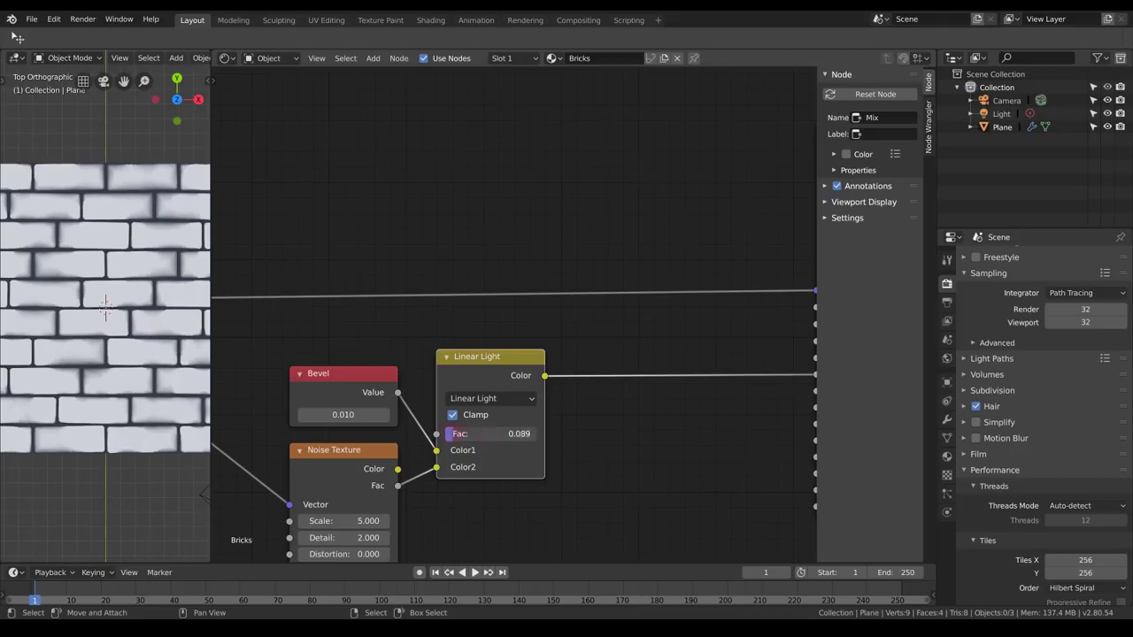
click(447, 434)
key(BackSpace)
text(.)
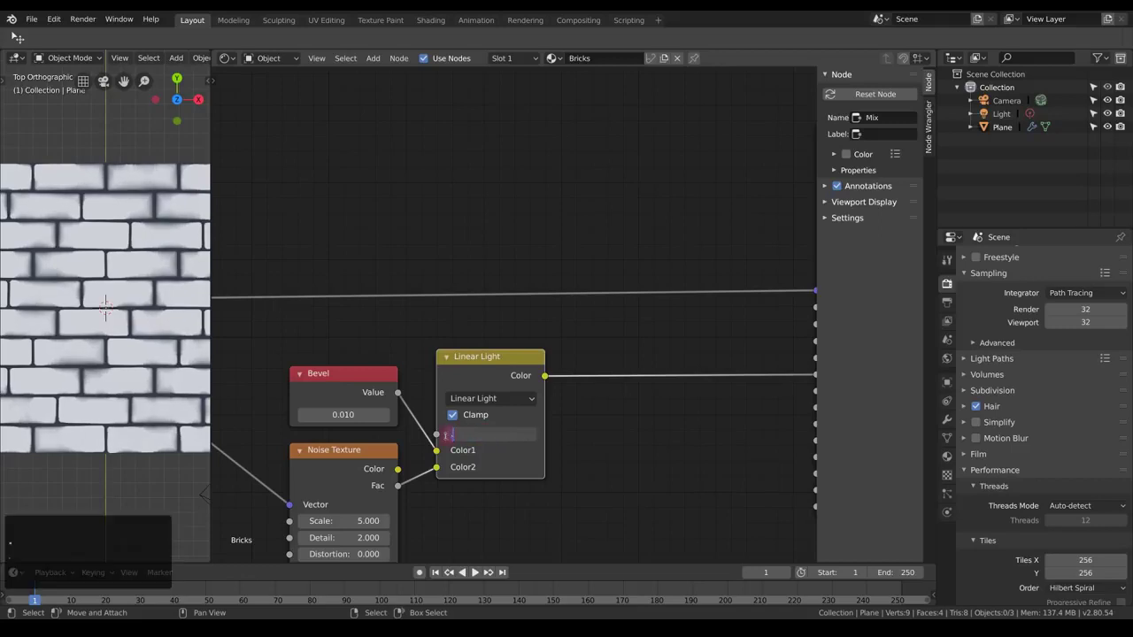
text(04)
key(KP_Enter)
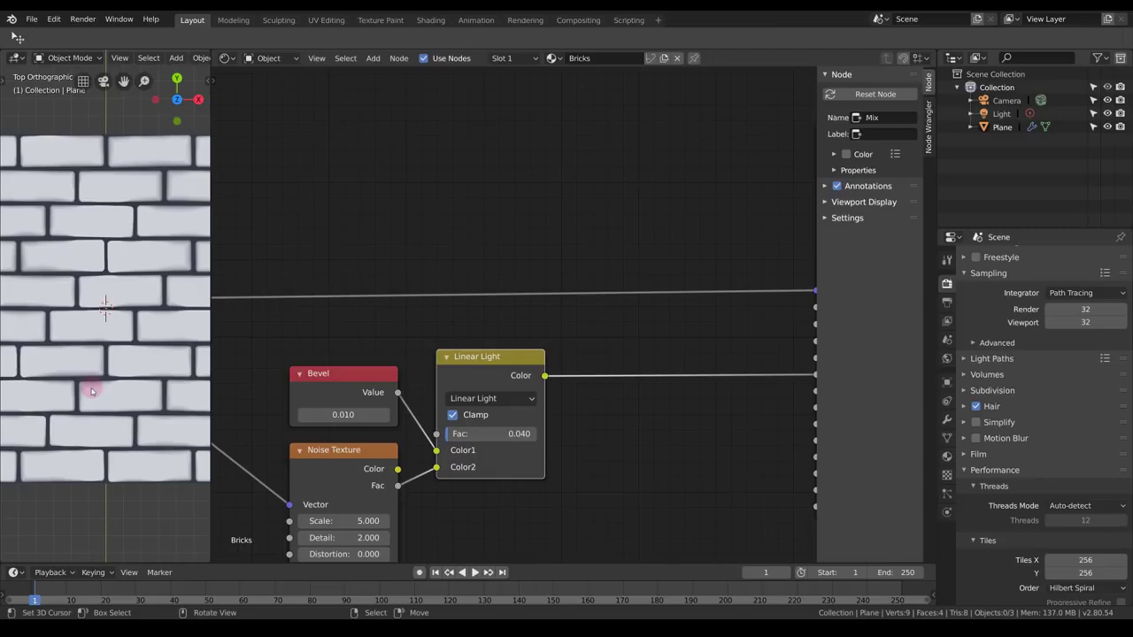
- Group the Bevel, Noise Texture and Linear Light nodes in a frame labelled "Bevel Variation"
scroll(108, 359, down, 2)
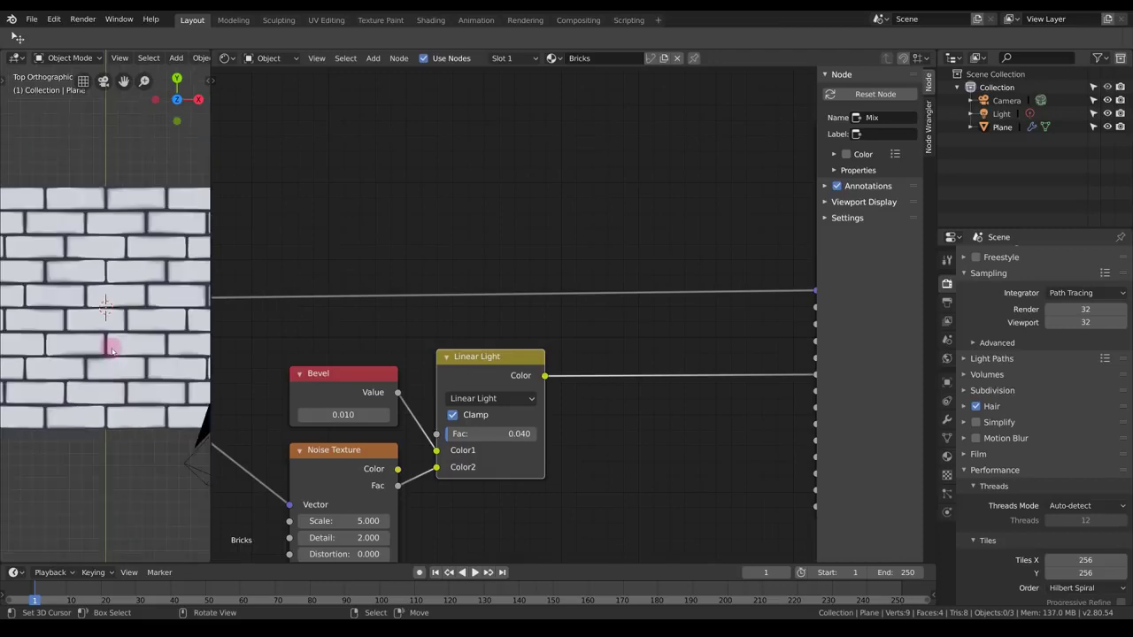
middle_drag(415, 352, 477, 266)
scroll(463, 214, down, 6)
right_drag(444, 188, 632, 493)
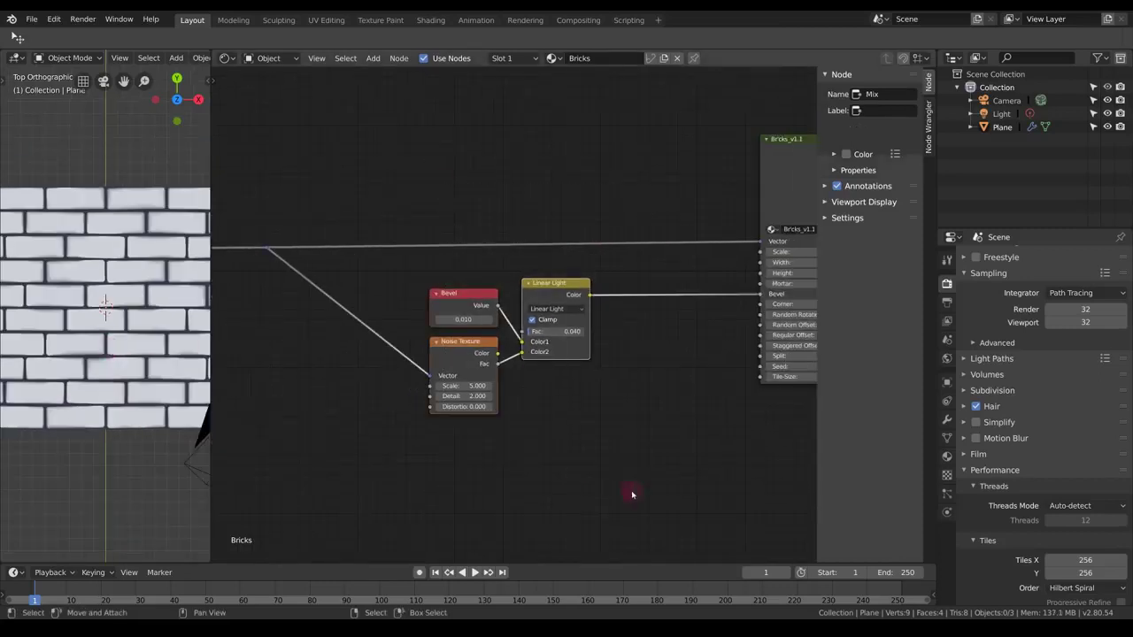
middle_drag(540, 375, 544, 422)
key(shift+p)
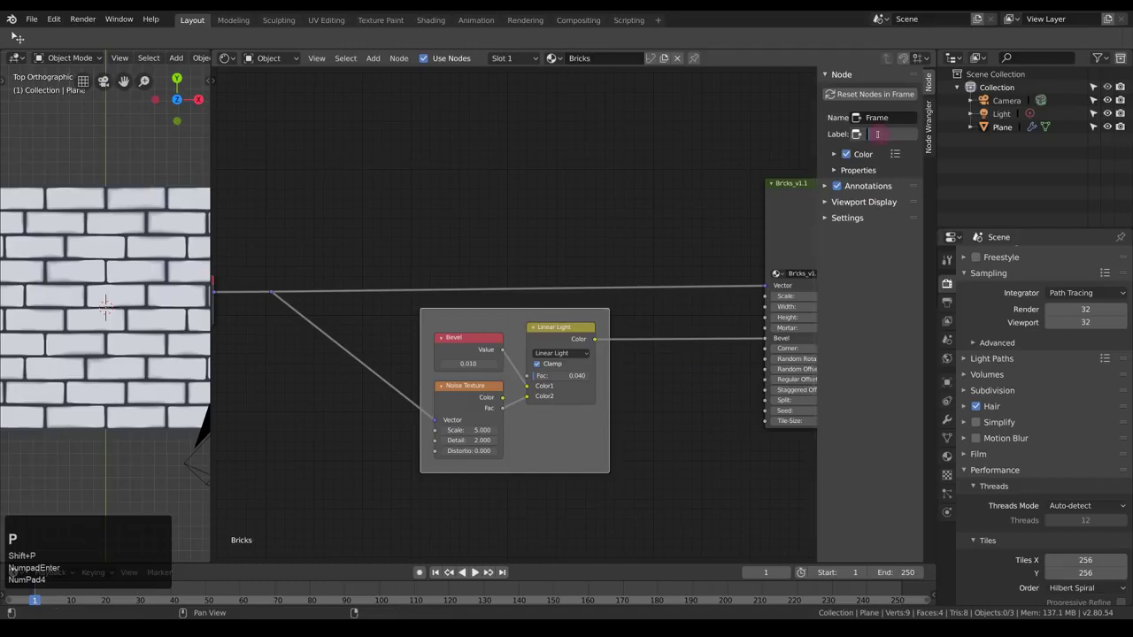
text(Briel Va)
text(riat)
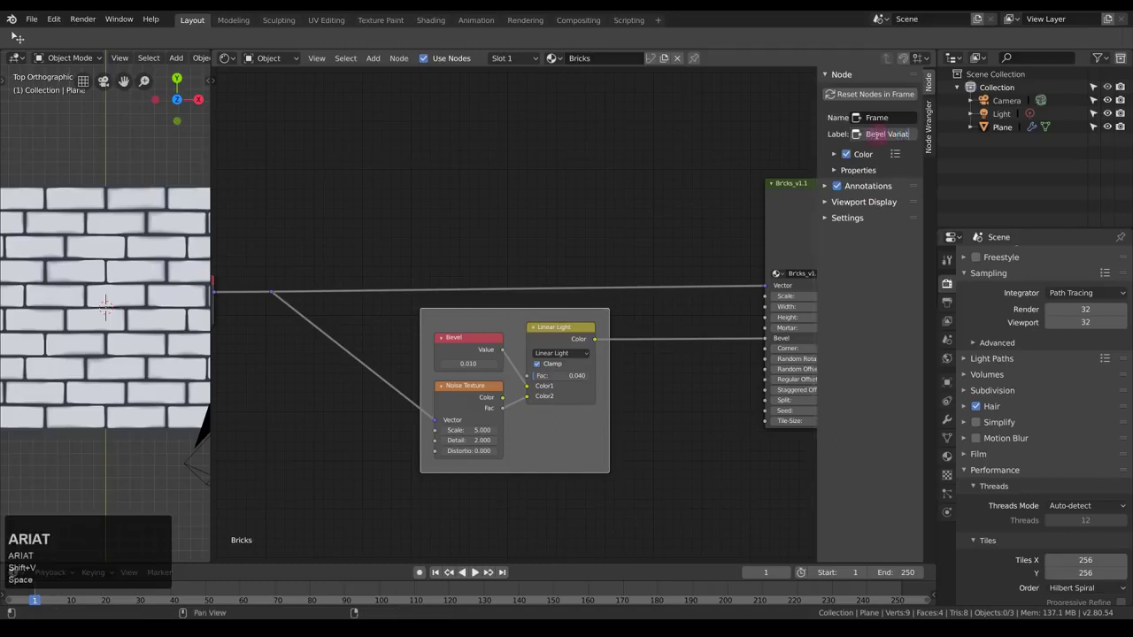
text(ion)
key(Return)
- Render the image to check the bevel variation on the displaced bricks, and close the render
middle_drag(625, 243, 463, 252)
scroll(516, 244, down, 3)
key(F12)
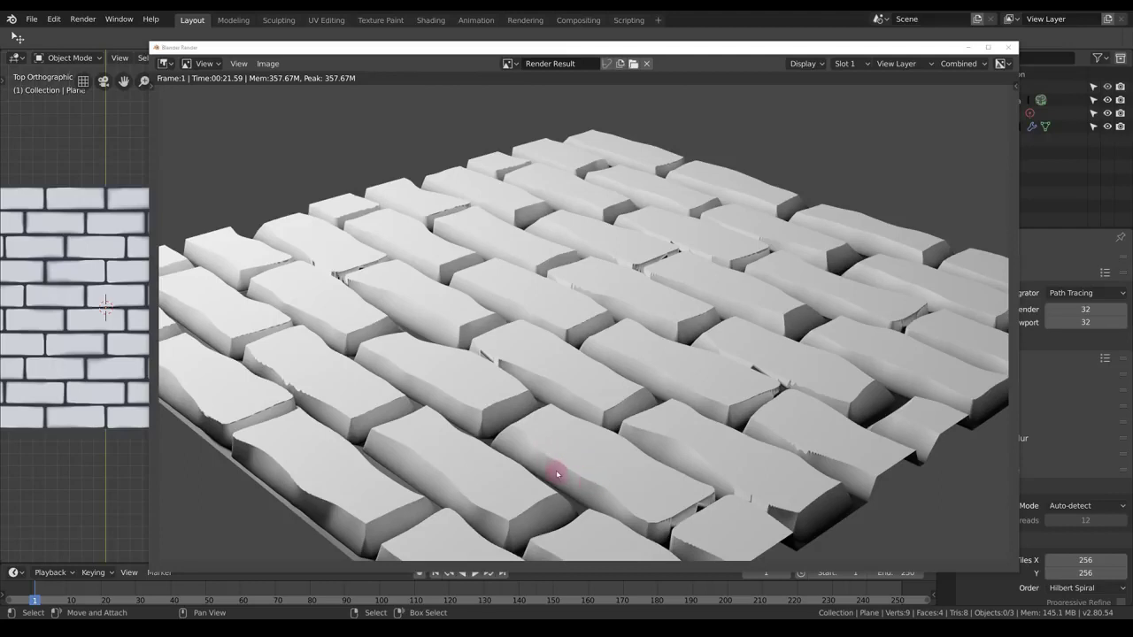
key(Escape)
- Insert one shared reroute on the two links leaving the Bricks_v1.1 Height output
middle_drag(663, 241, 403, 272)
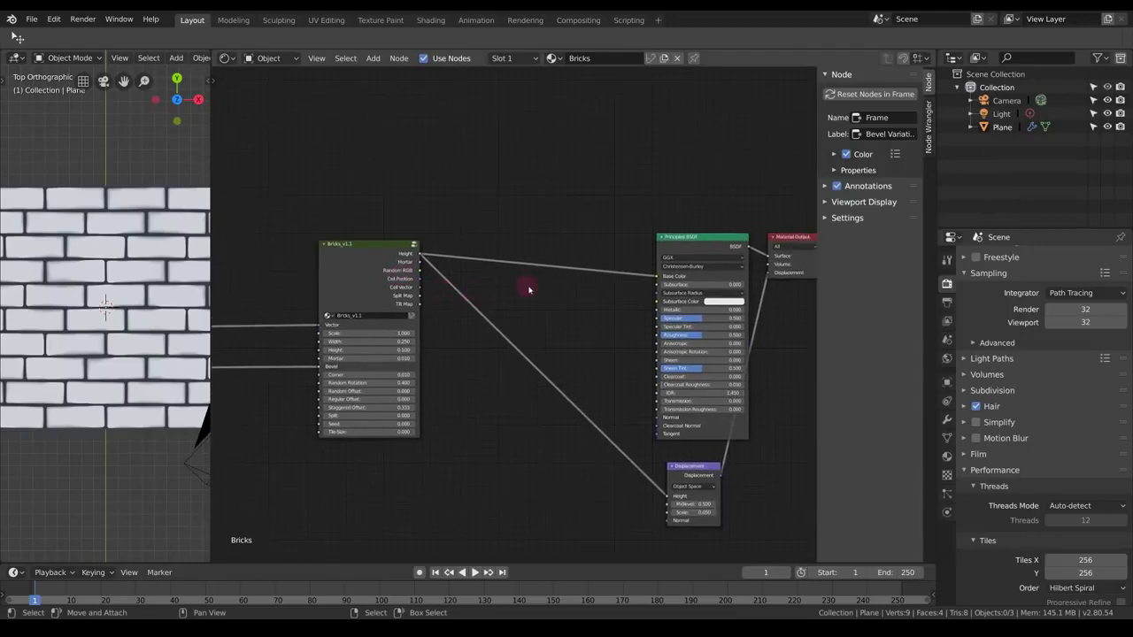
key(shift)
shift+right_drag(573, 245, 574, 438)
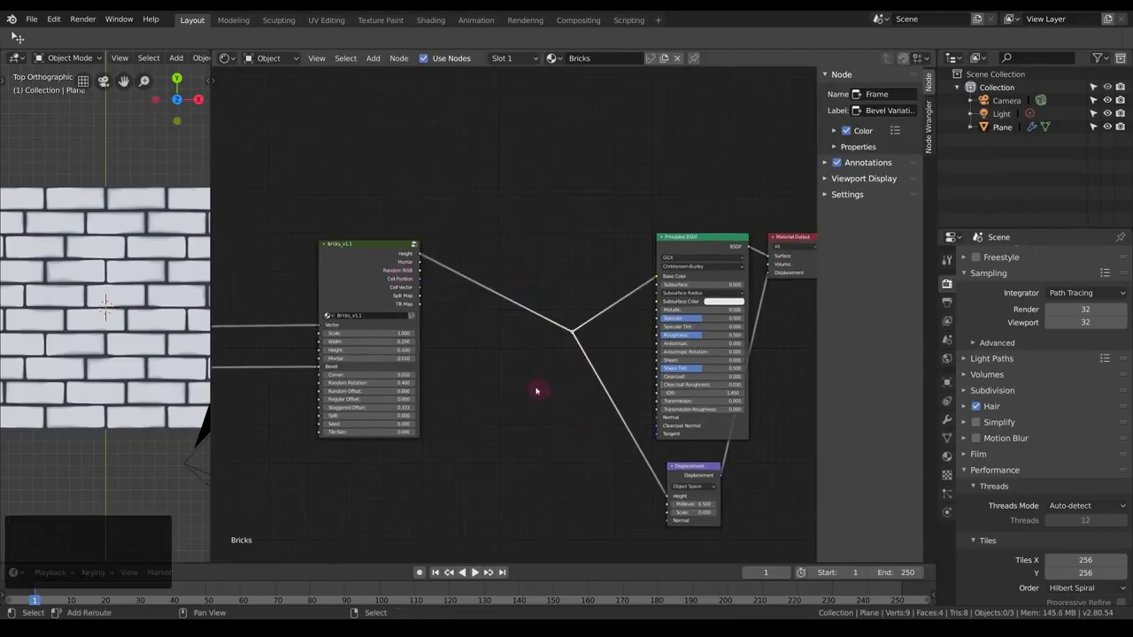
- Insert an RGB Curves node between the Bricks_v1.1 Height output and the reroute
key(shift+a)
mouse_move(540, 379)
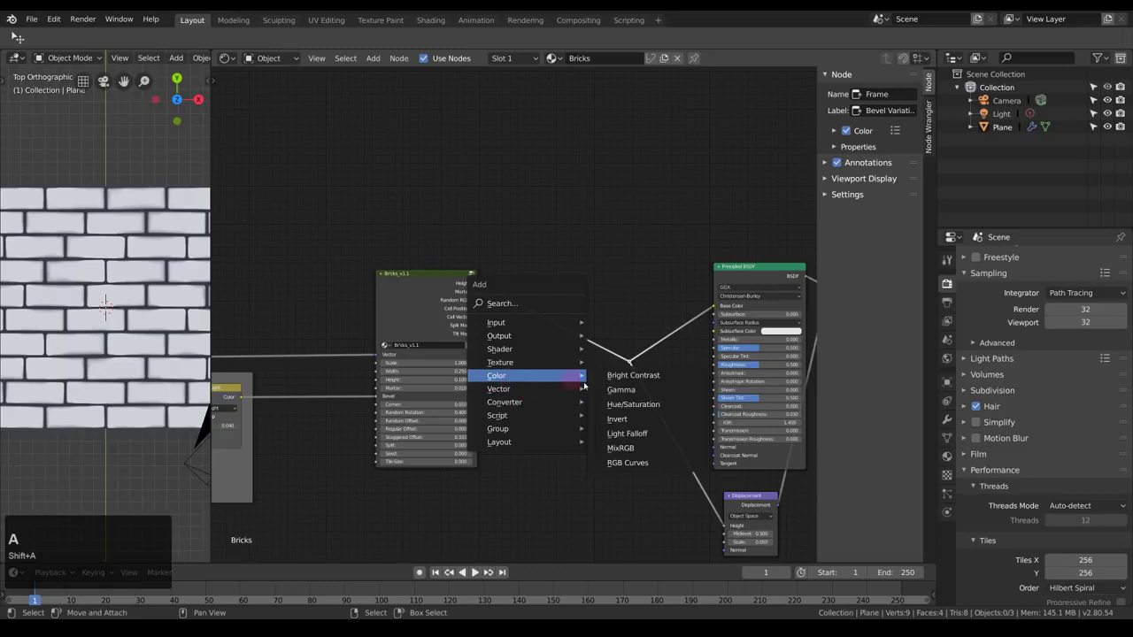
click(628, 463)
click(502, 260)
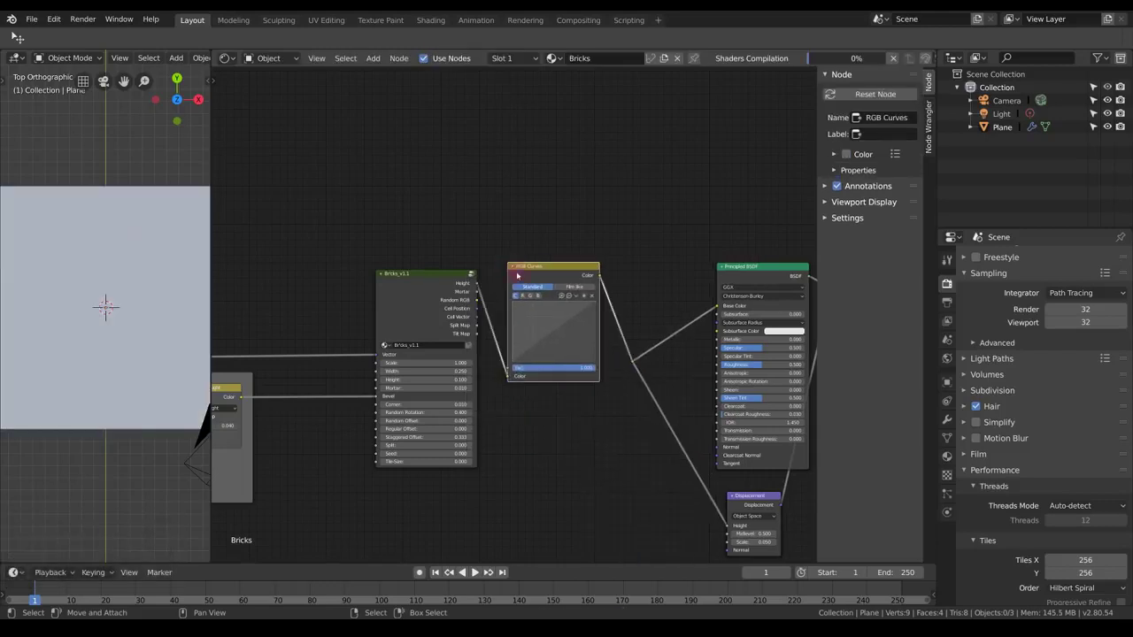
- Bow the RGB Curves curve upward with a point at about X 0.69, Y 0.93 and a raised lower point, and test-render it
scroll(598, 276, up, 4)
drag(561, 352, 540, 336)
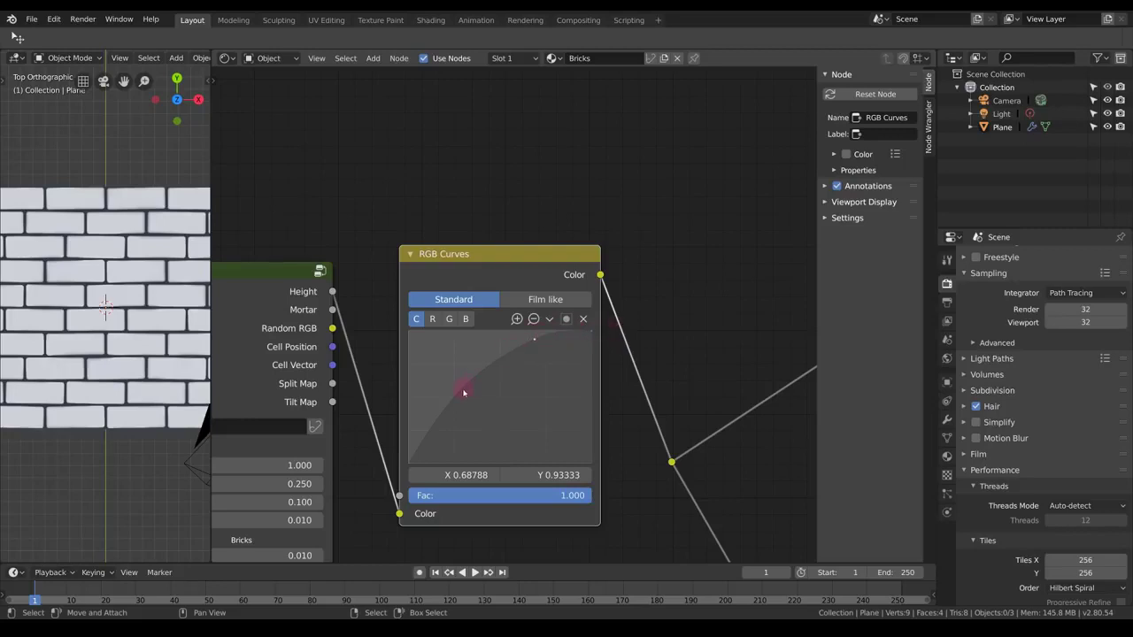
drag(448, 408, 450, 384)
key(F12)
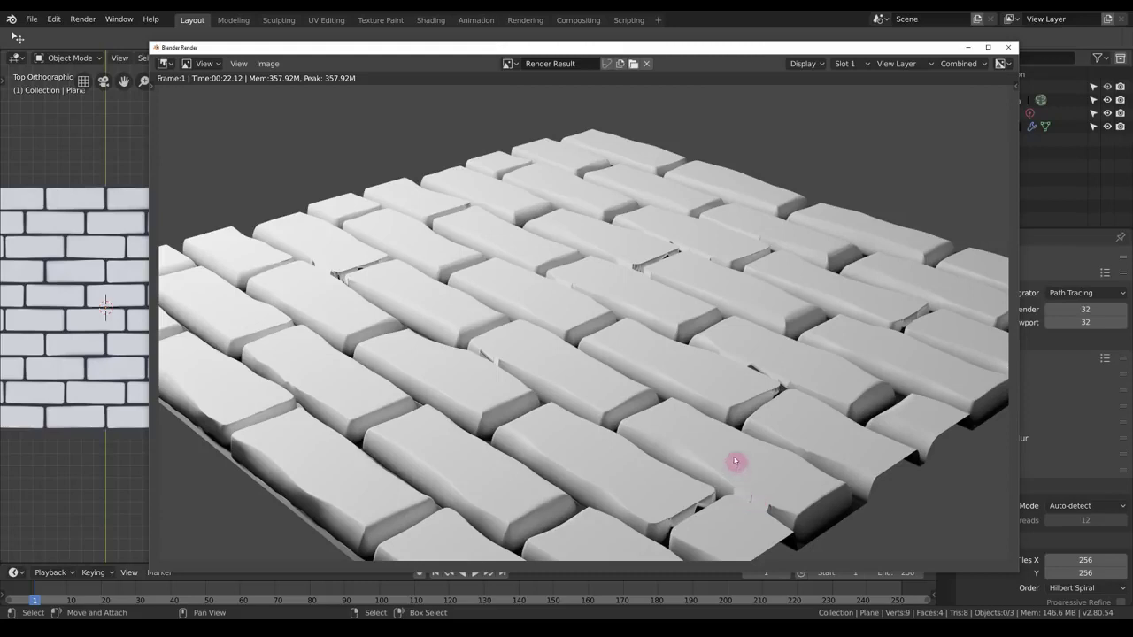
key(Escape)
- Insert a Math Add node after Linear Light in the Bevel Variation frame and set its second value to 0.002
middle_drag(420, 265, 457, 485)
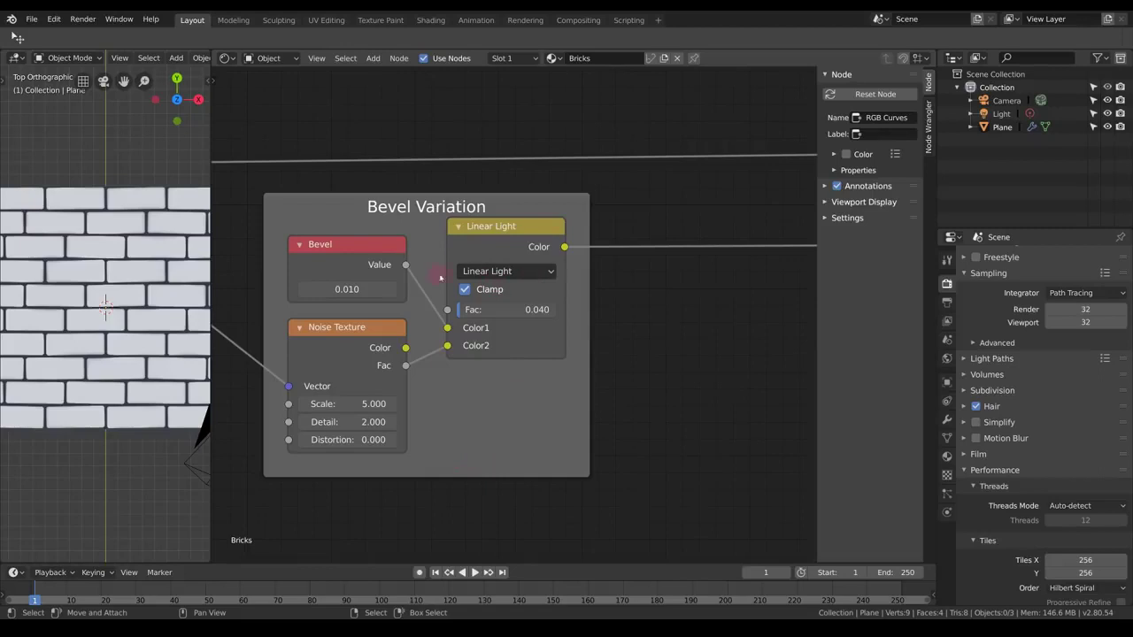
key(shift+a)
mouse_move(522, 430)
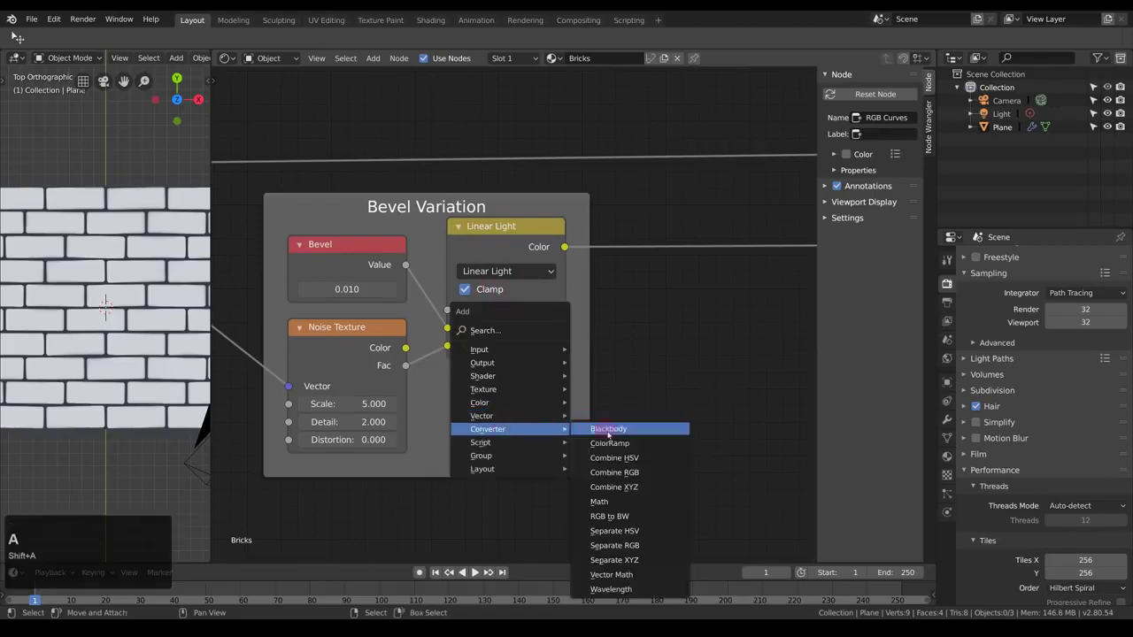
click(588, 502)
click(682, 255)
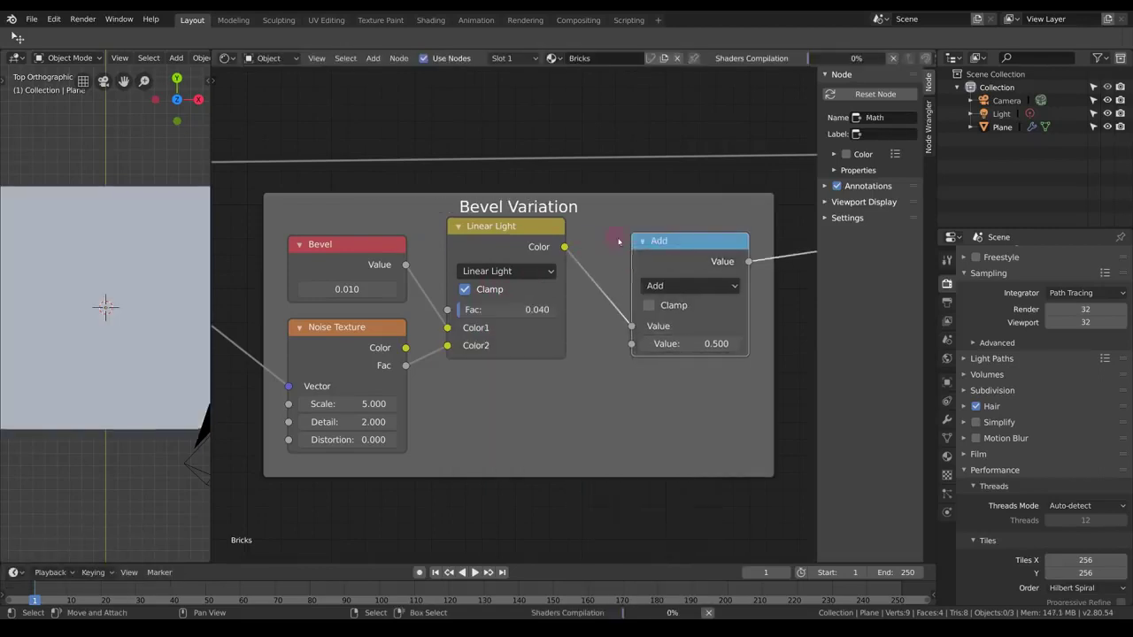
click(664, 336)
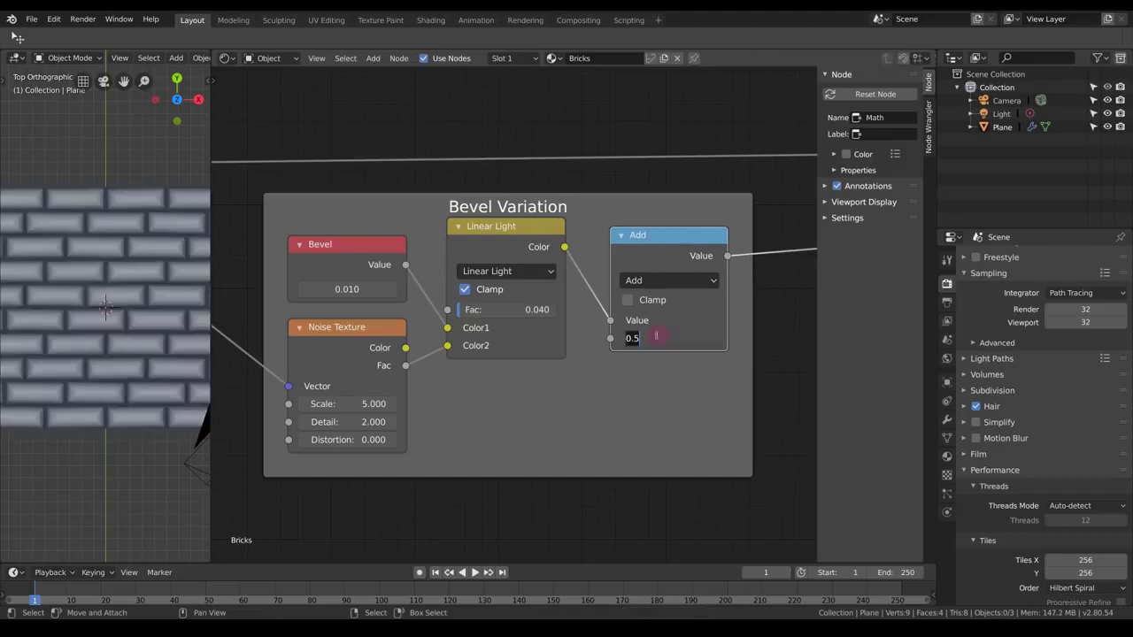
text(.002)
key(KP_Enter)
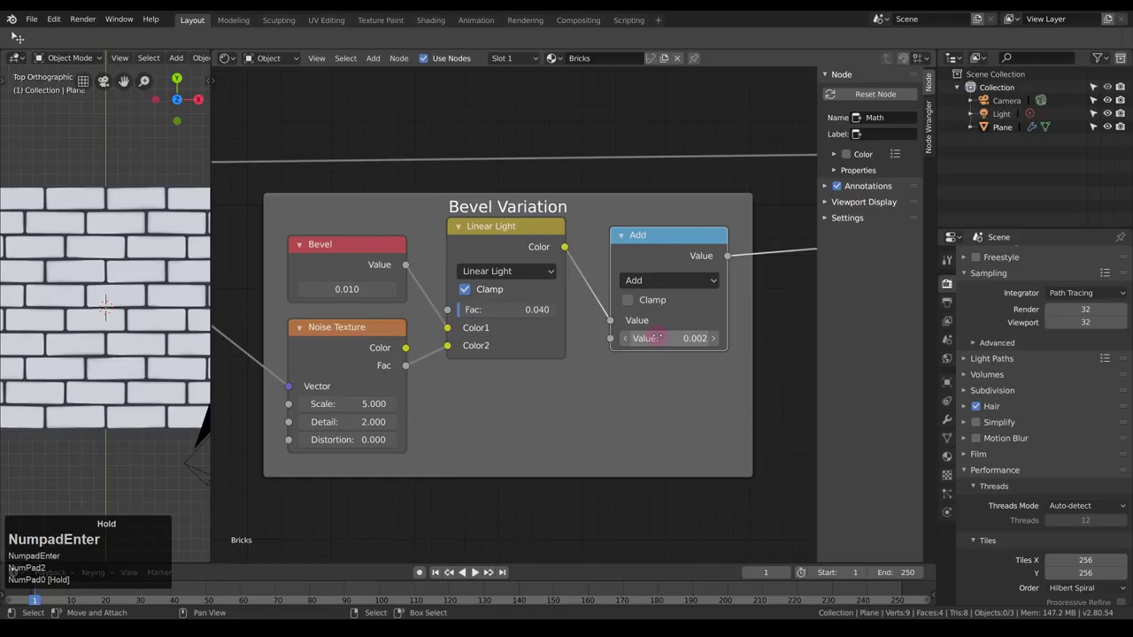
- Render the image to check the brick edges with the added bevel offset, and close the render
middle_drag(659, 338, 584, 375)
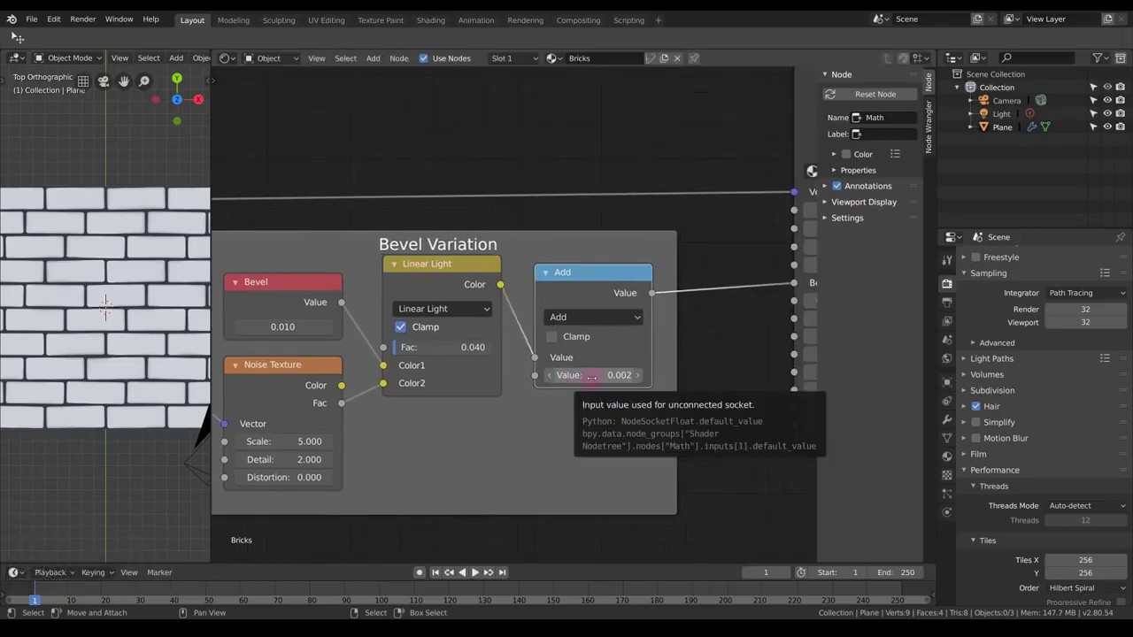
key(F12)
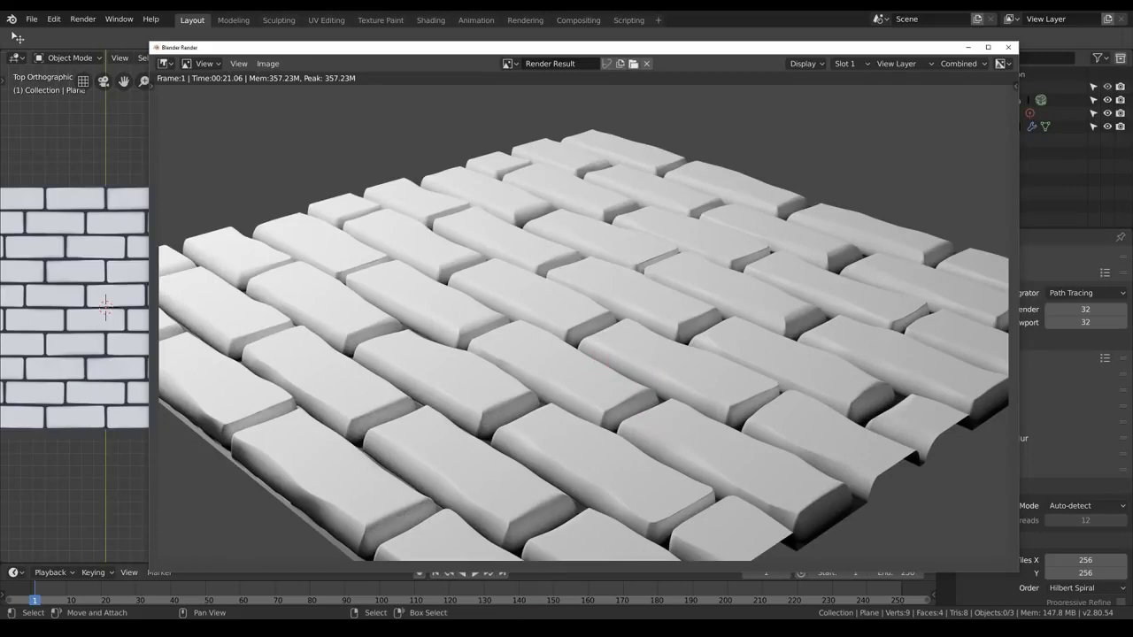
key(Escape)
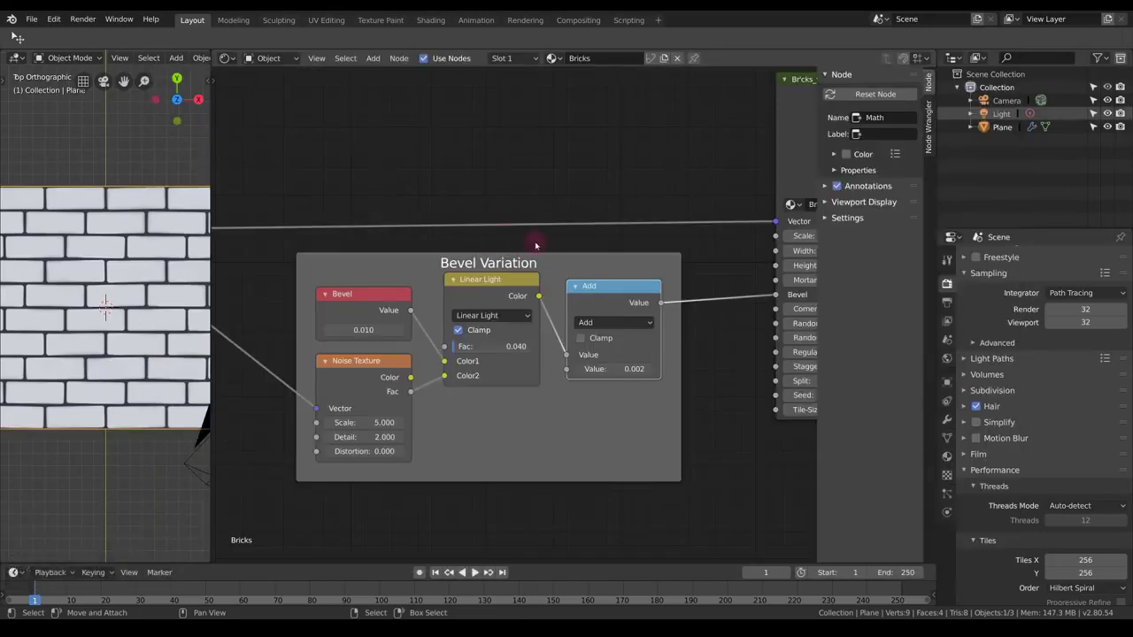
- Move the Bevel Variation frame slightly down, away from the Vector link
middle_drag(513, 235, 517, 297)
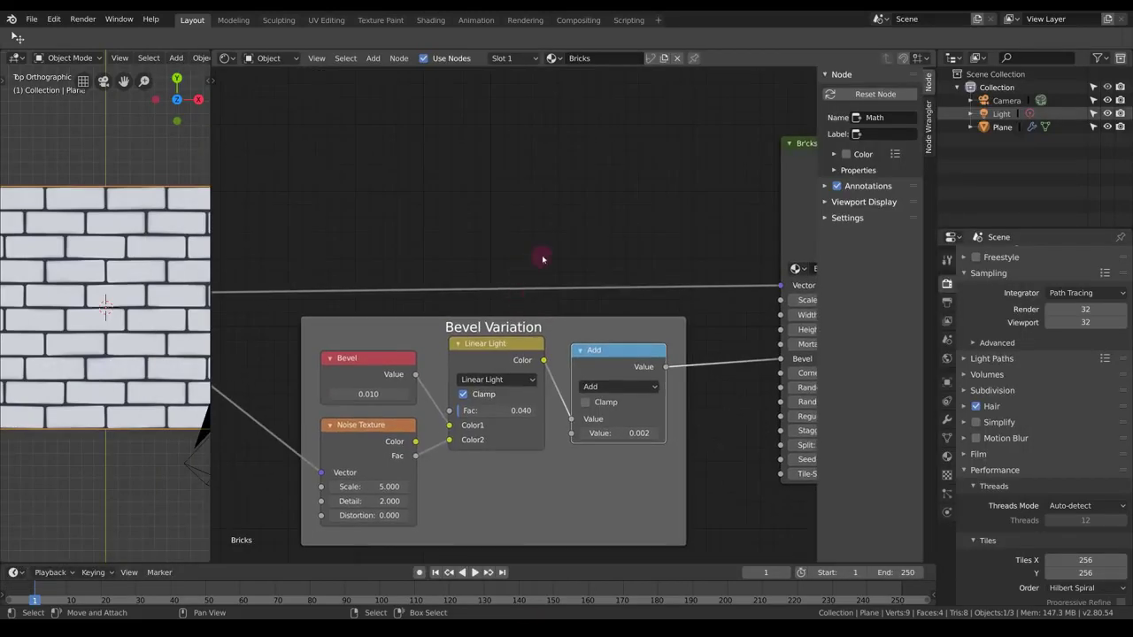
scroll(538, 259, down, 1)
middle_drag(538, 257, 531, 275)
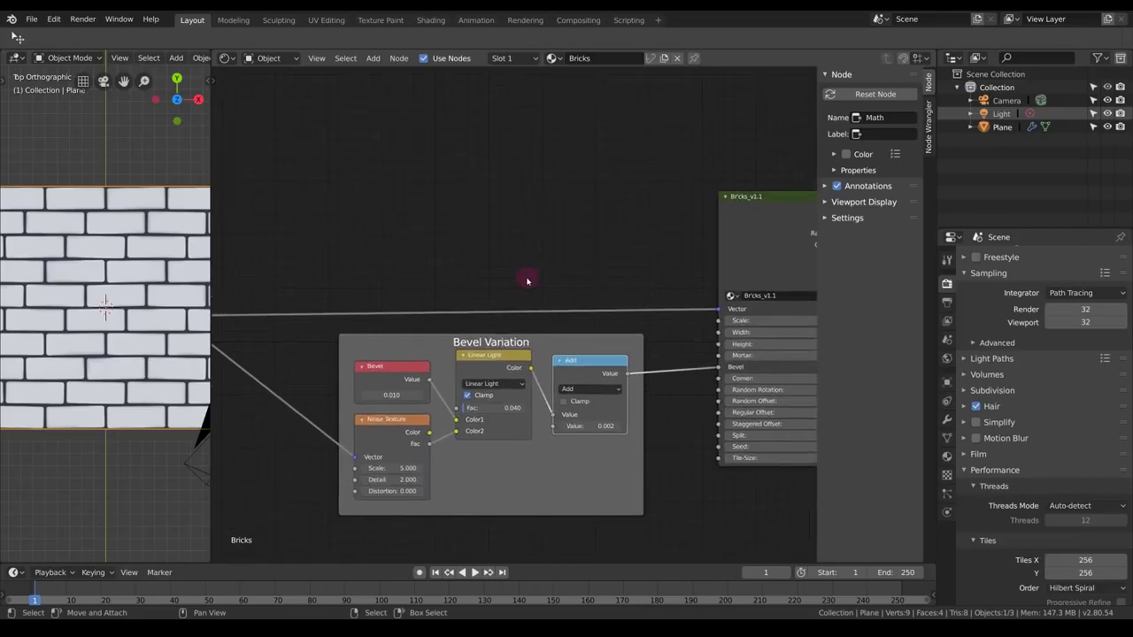
drag(614, 345, 616, 357)
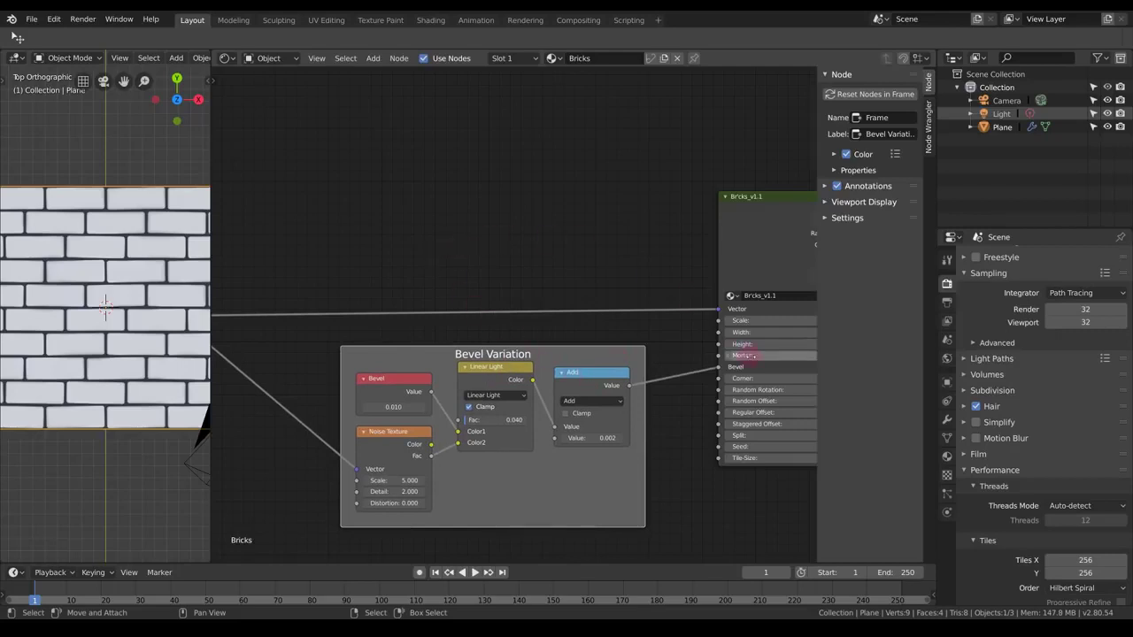
- Add a Separate RGB node above the Bevel Variation frame and feed its Image input from the Noise Texture's Color output
click(399, 444)
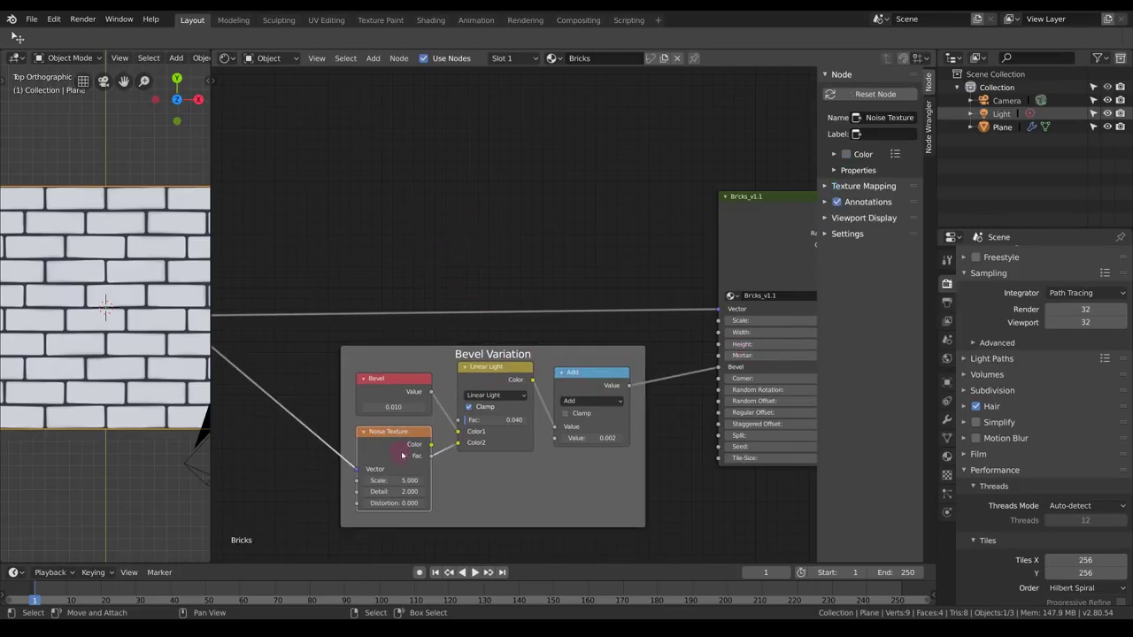
middle_drag(384, 440, 371, 420)
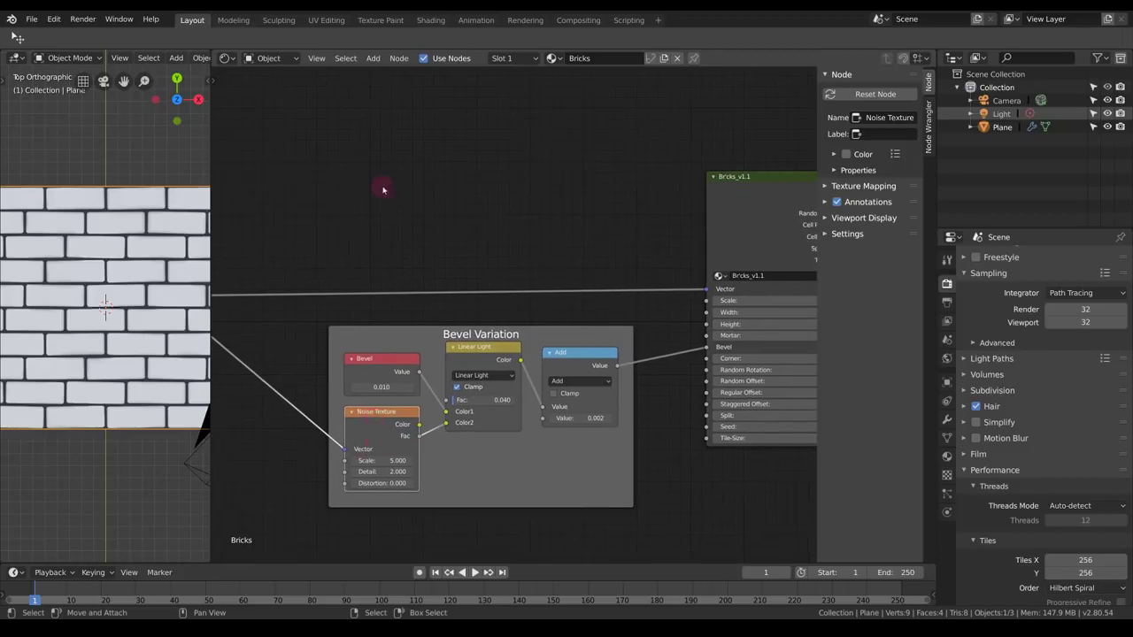
key(shift+a)
mouse_move(383, 190)
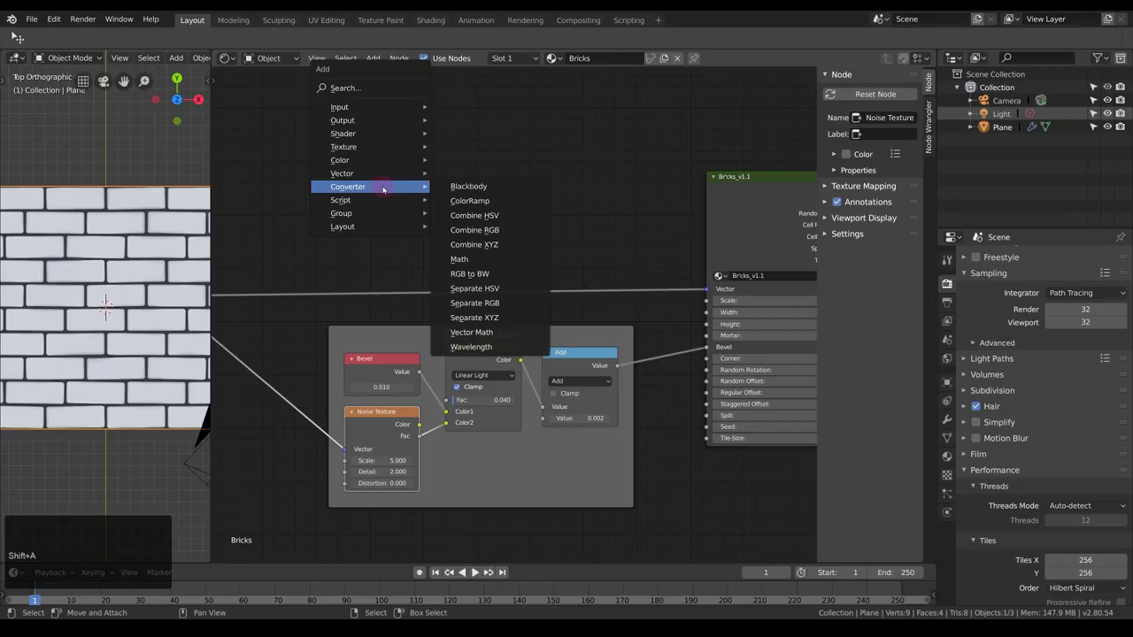
click(496, 303)
click(432, 184)
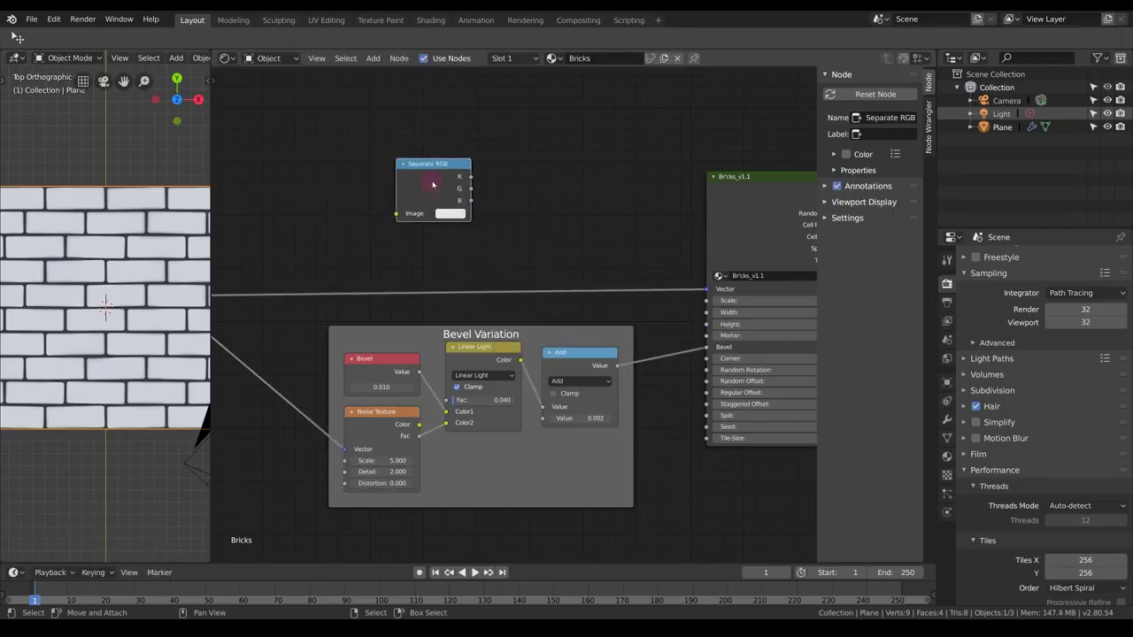
drag(419, 424, 402, 215)
drag(432, 177, 381, 210)
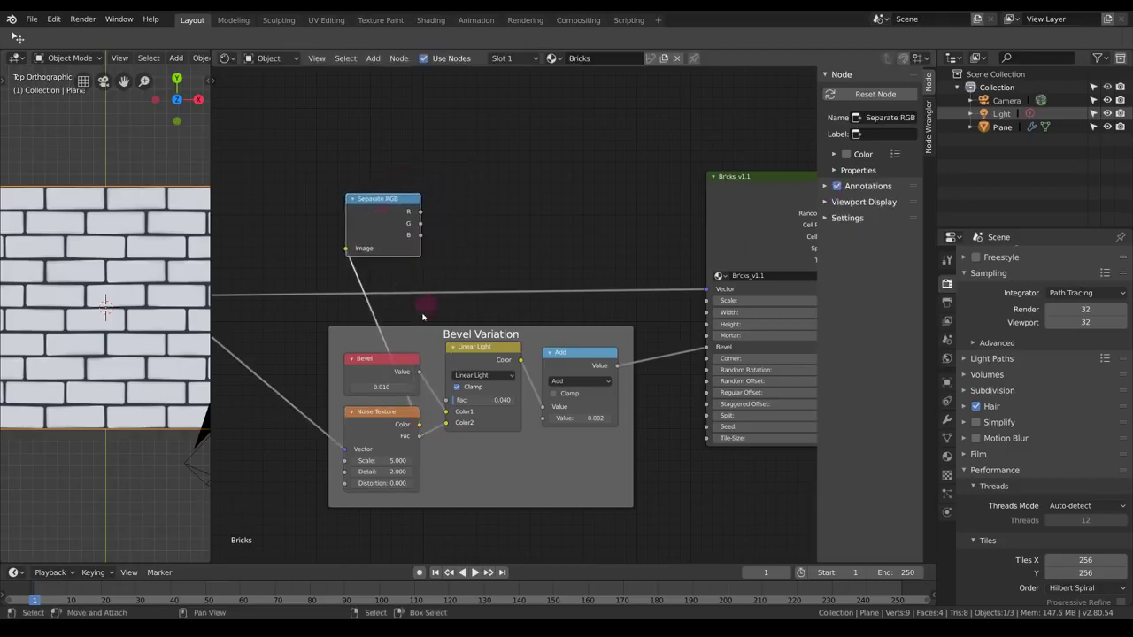
- Preview the Noise Texture's Fac output and the R and G outputs of Separate RGB on the plane
ctrl+shift+click(386, 418)
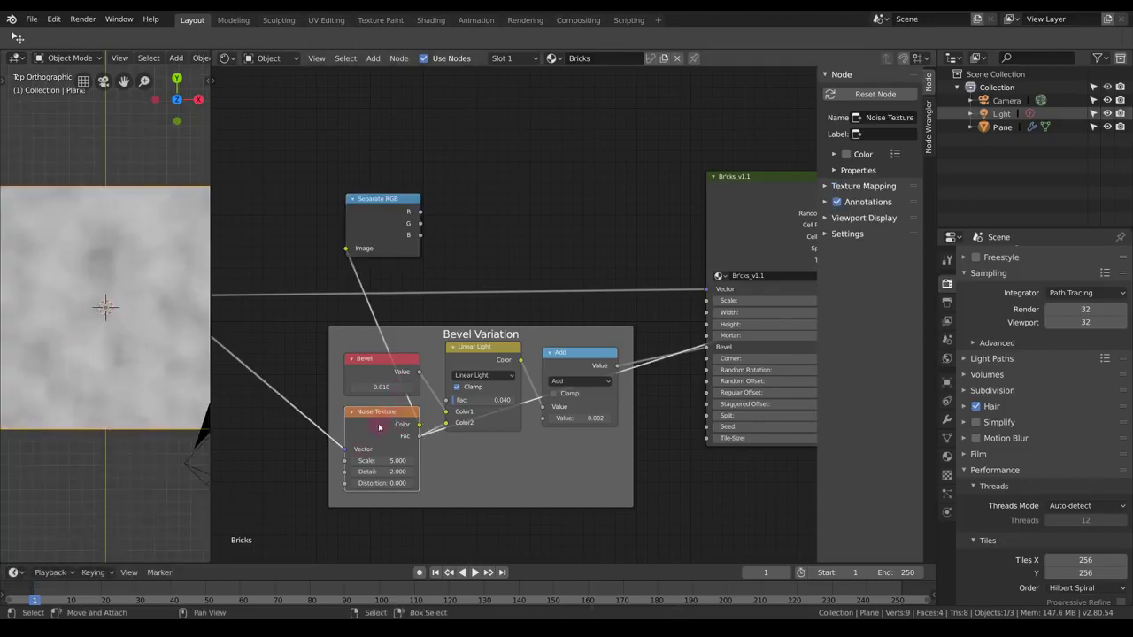
ctrl+shift+click(381, 214)
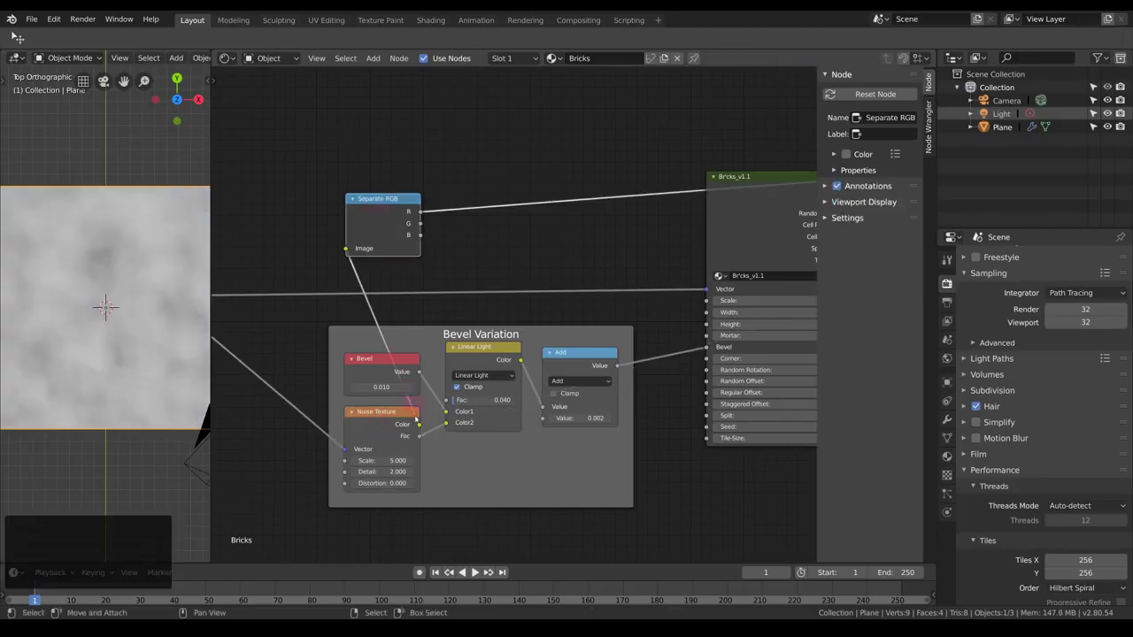
ctrl+shift+click(391, 221)
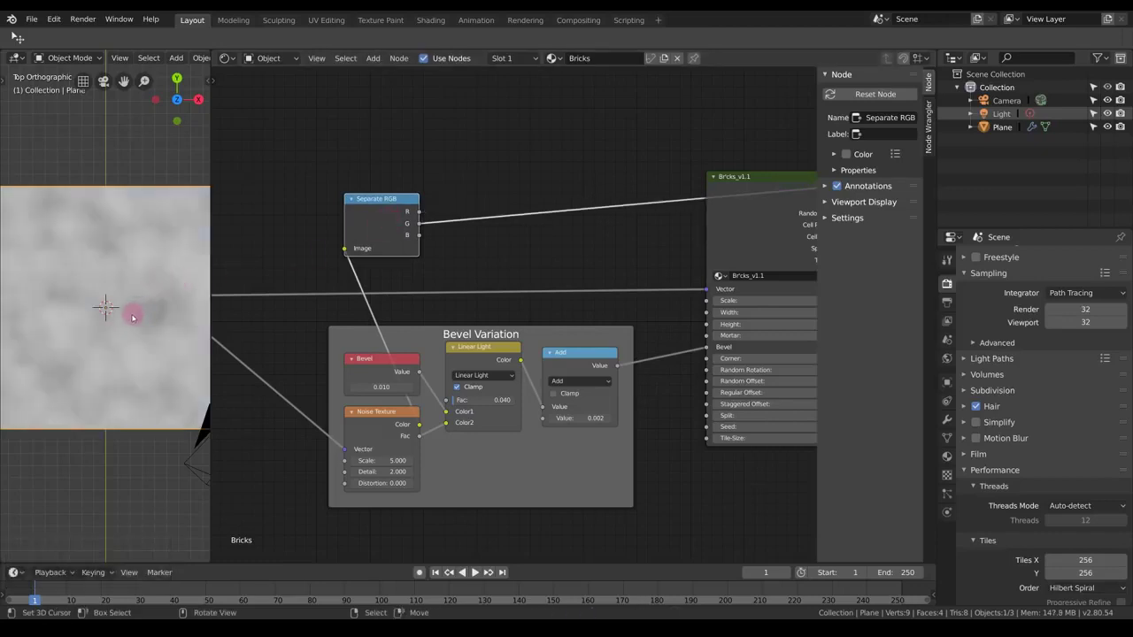
- Add a Value node directly above the Separate RGB node
scroll(486, 375, down, 1)
key(shift+a)
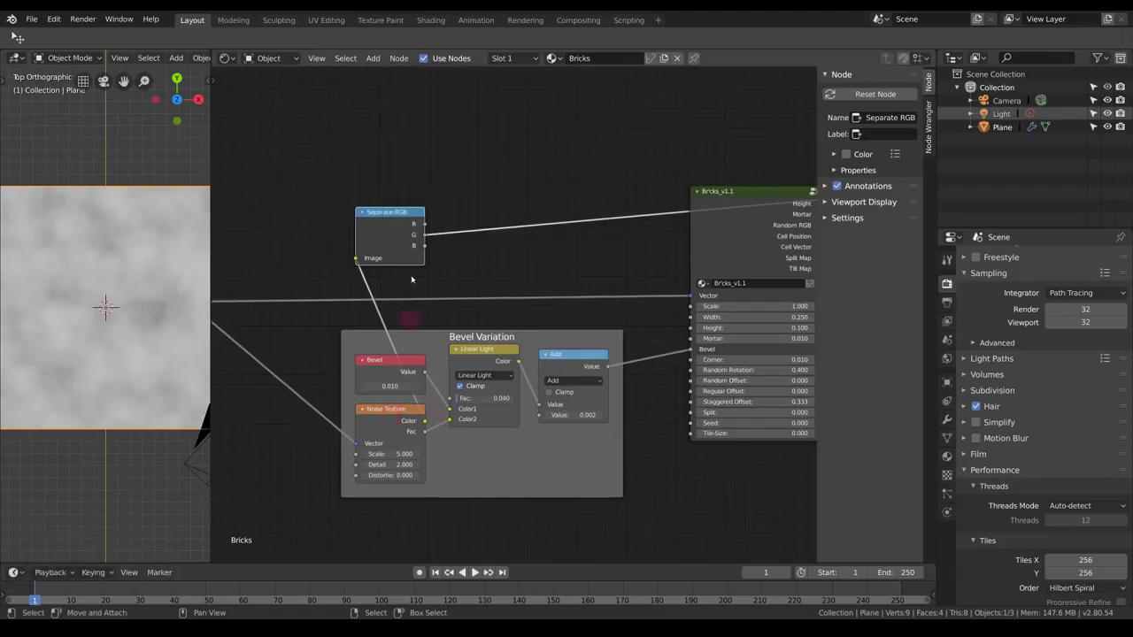
key(shift+a)
mouse_move(372, 127)
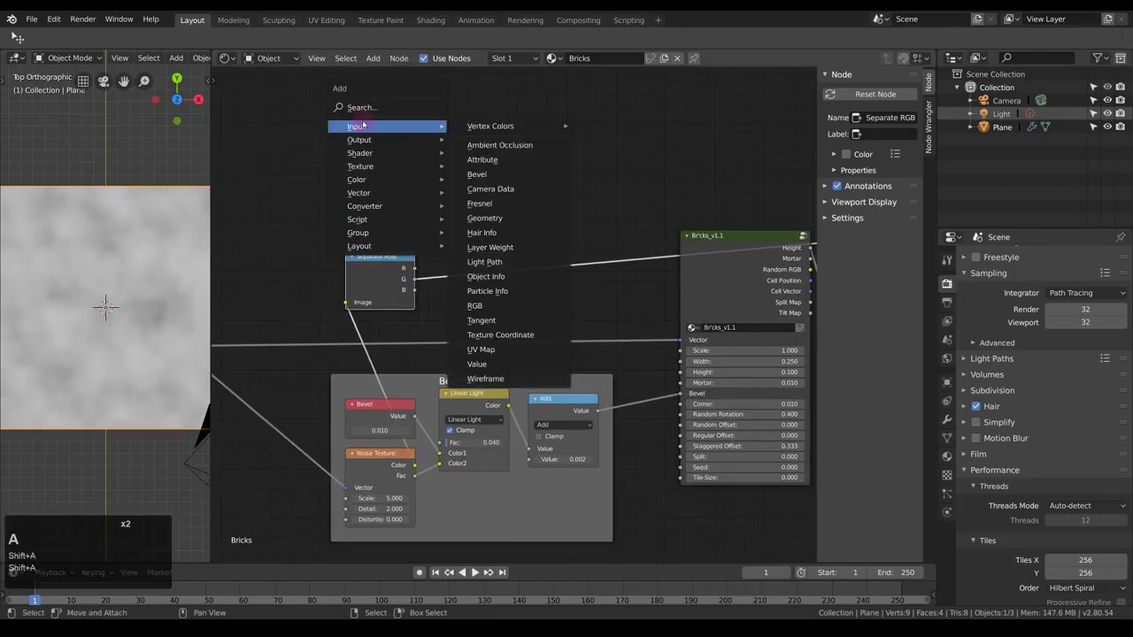
click(497, 363)
click(347, 196)
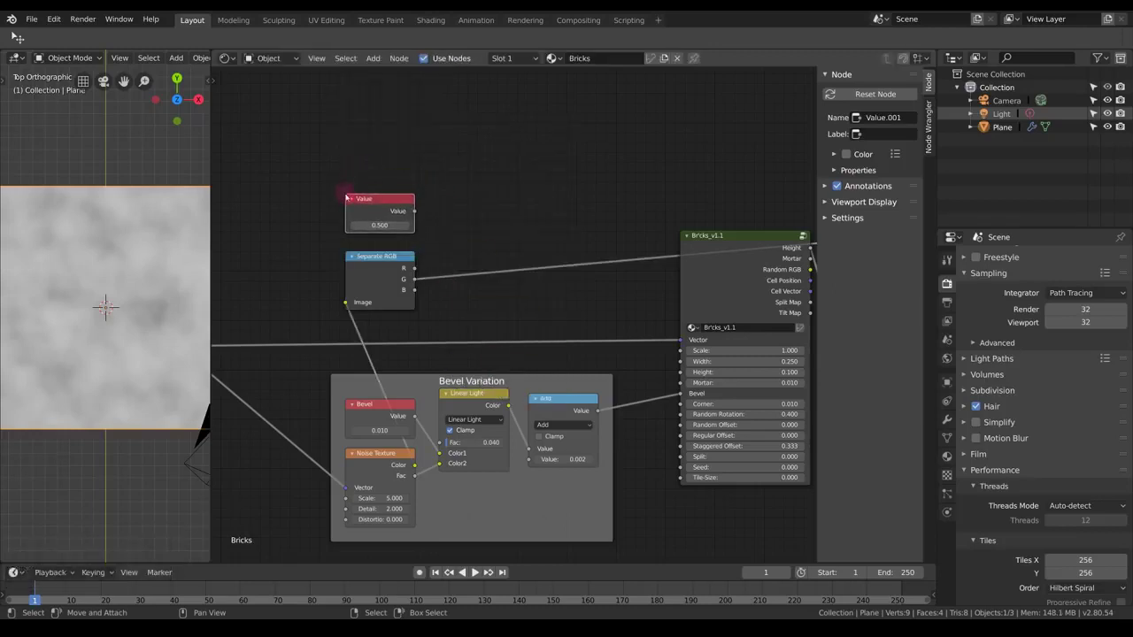
- Label the new Value node "Mortar"
click(895, 133)
key(BackSpace)
key(BackSpace)
text(Mort)
text(atr)
key(BackSpace)
key(BackSpace)
text(r)
key(Return)
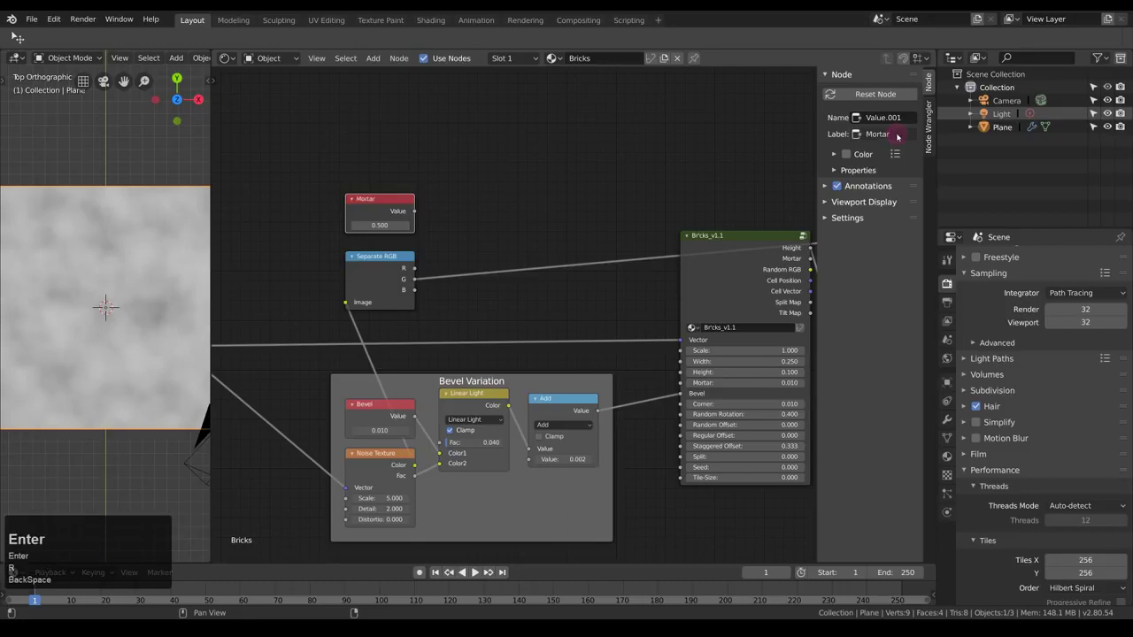
- Add a MixRGB node set to Linear Light, fed by the Mortar value in Color1 and Separate RGB's R output in Color2
key(shift+a)
mouse_move(447, 270)
click(579, 328)
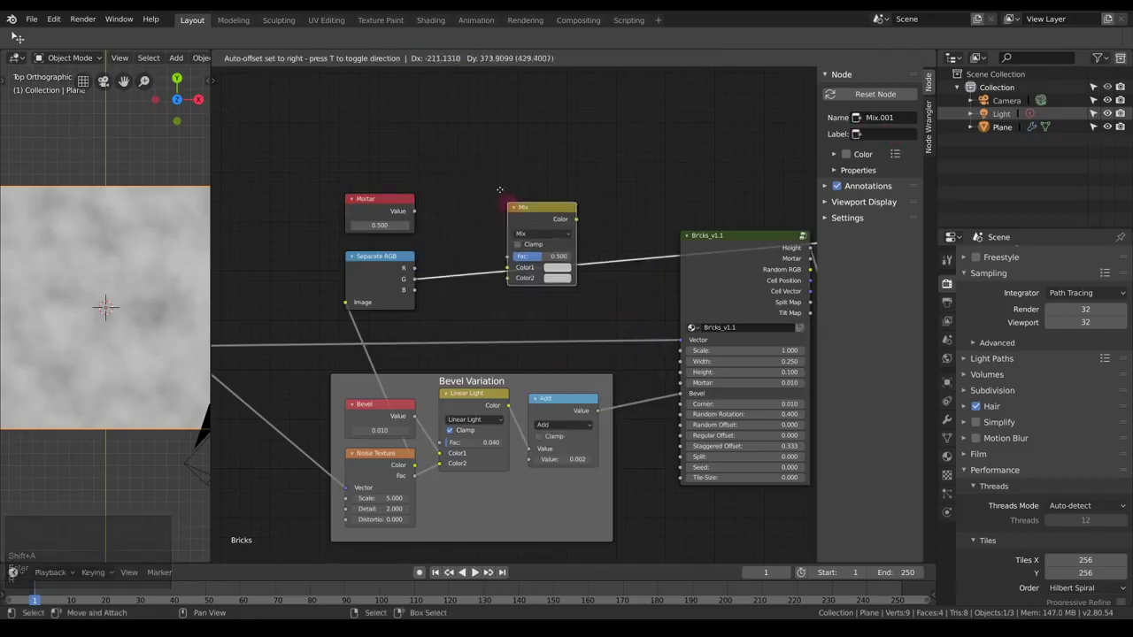
click(428, 208)
drag(413, 211, 438, 249)
drag(479, 193, 486, 215)
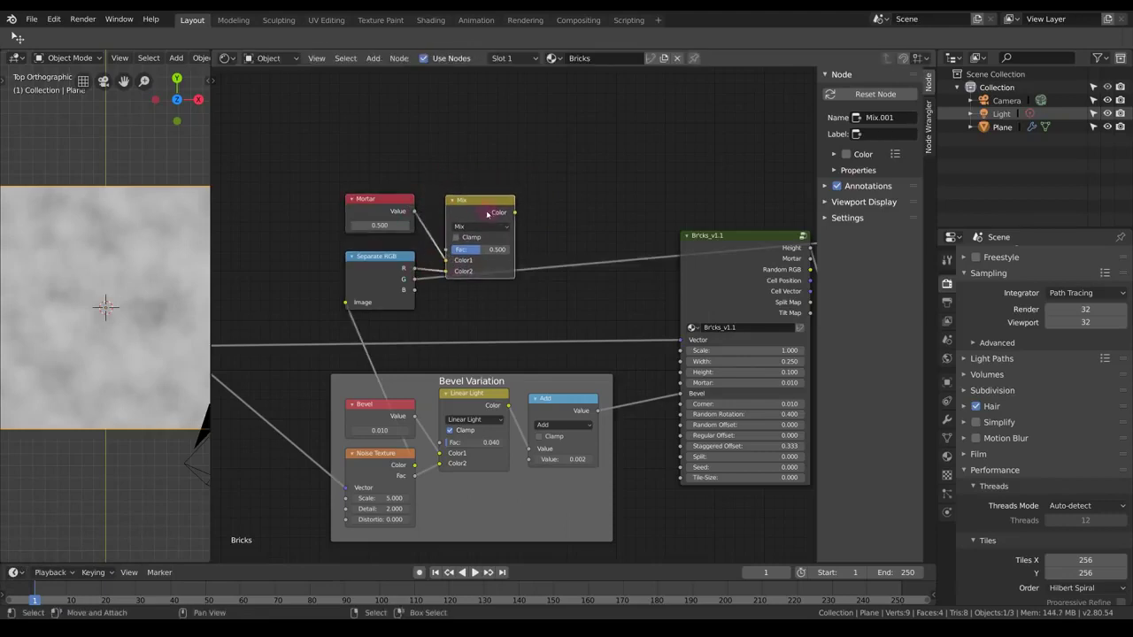
click(480, 227)
click(469, 363)
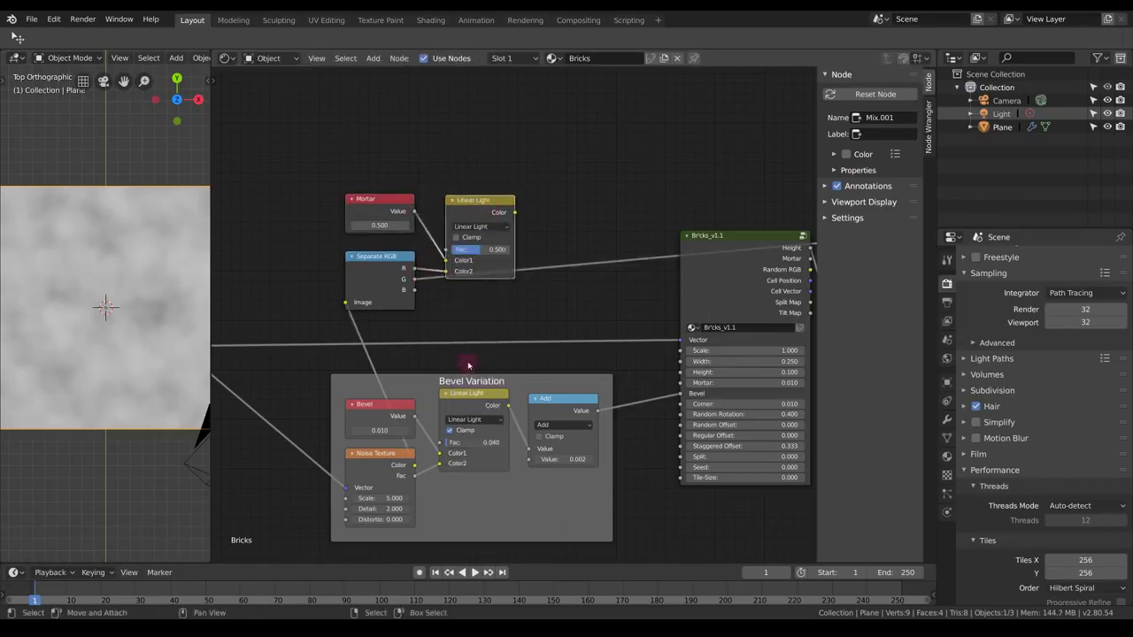
key(g)
click(485, 193)
- Add a Math node set to Add after the upper Linear Light node, feed it the Color output, and set its second value to 0.004
key(shift+a)
mouse_move(567, 241)
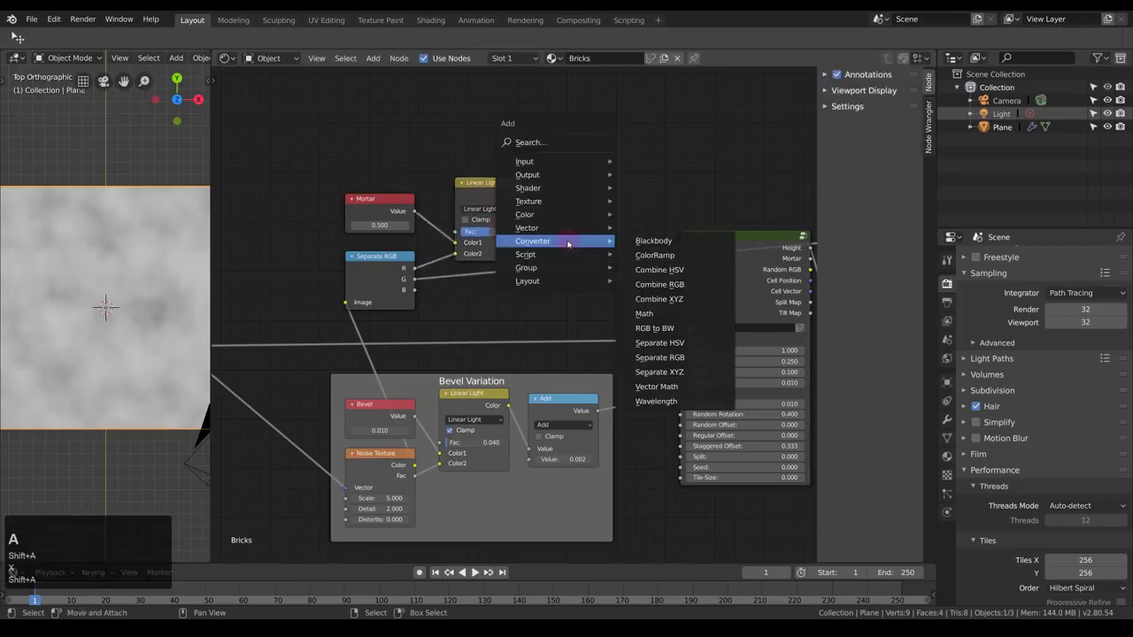
click(644, 313)
click(589, 190)
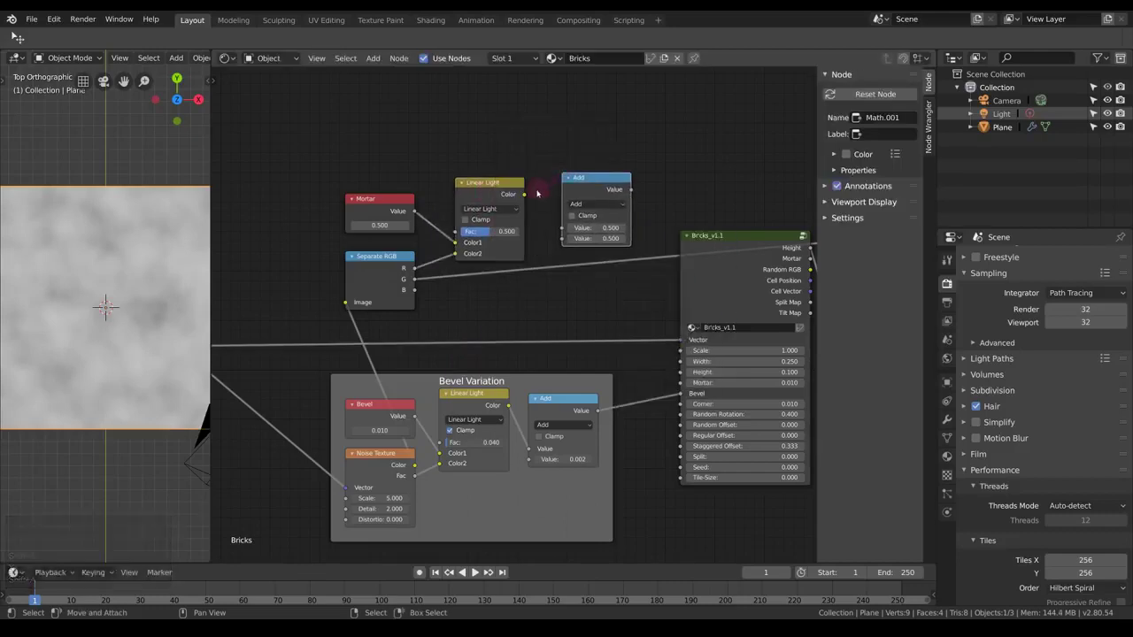
drag(523, 195, 563, 227)
click(595, 238)
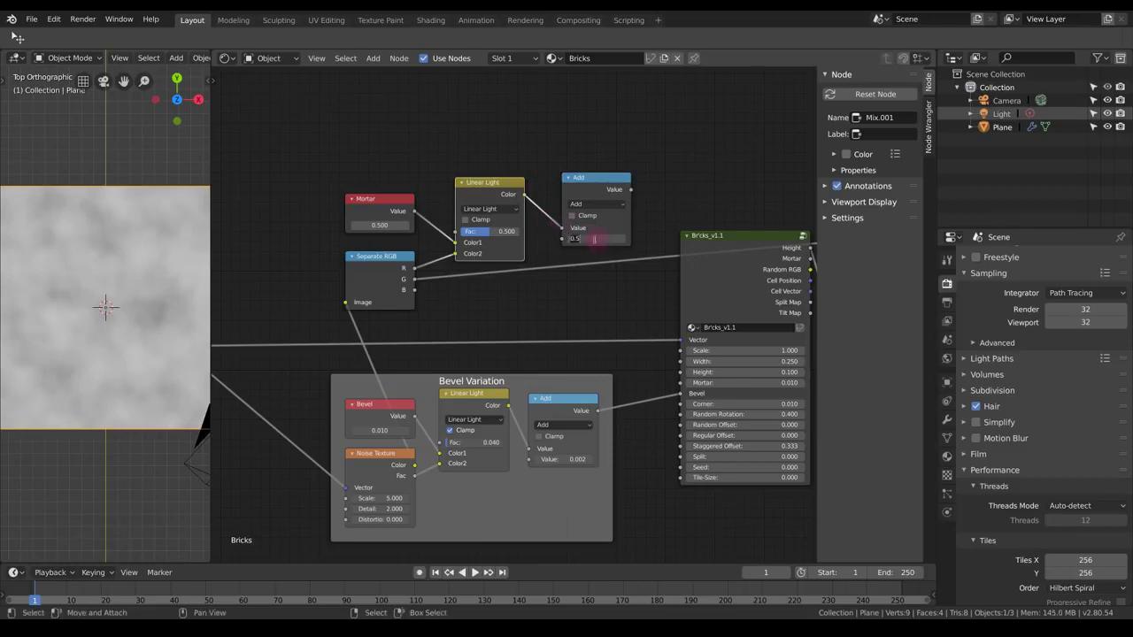
text(.)
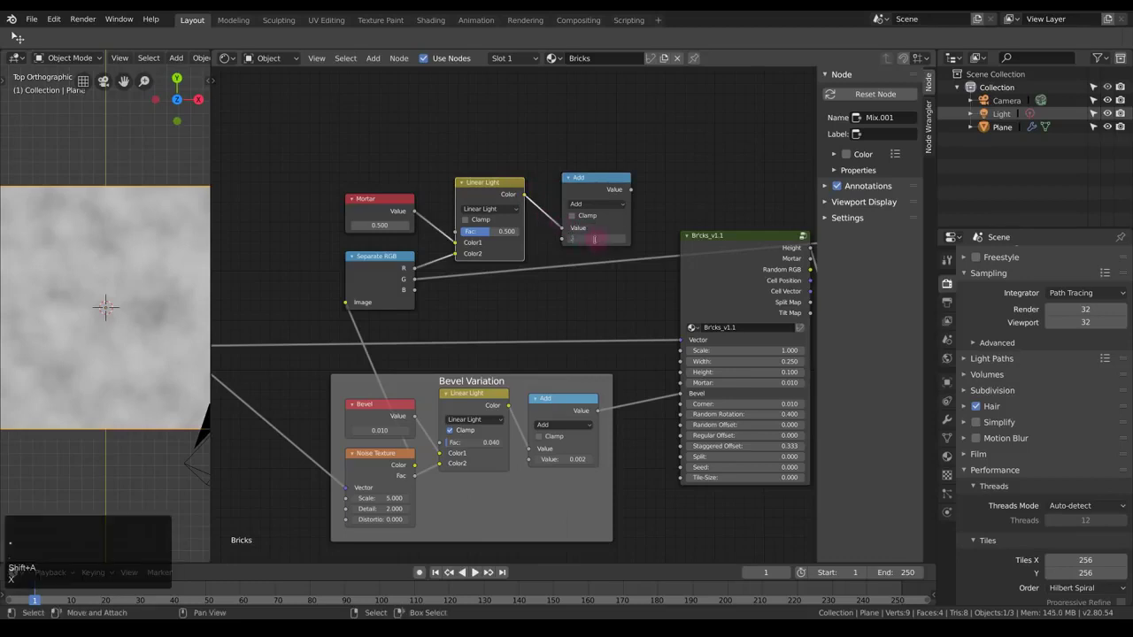
text(004)
key(KP_Enter)
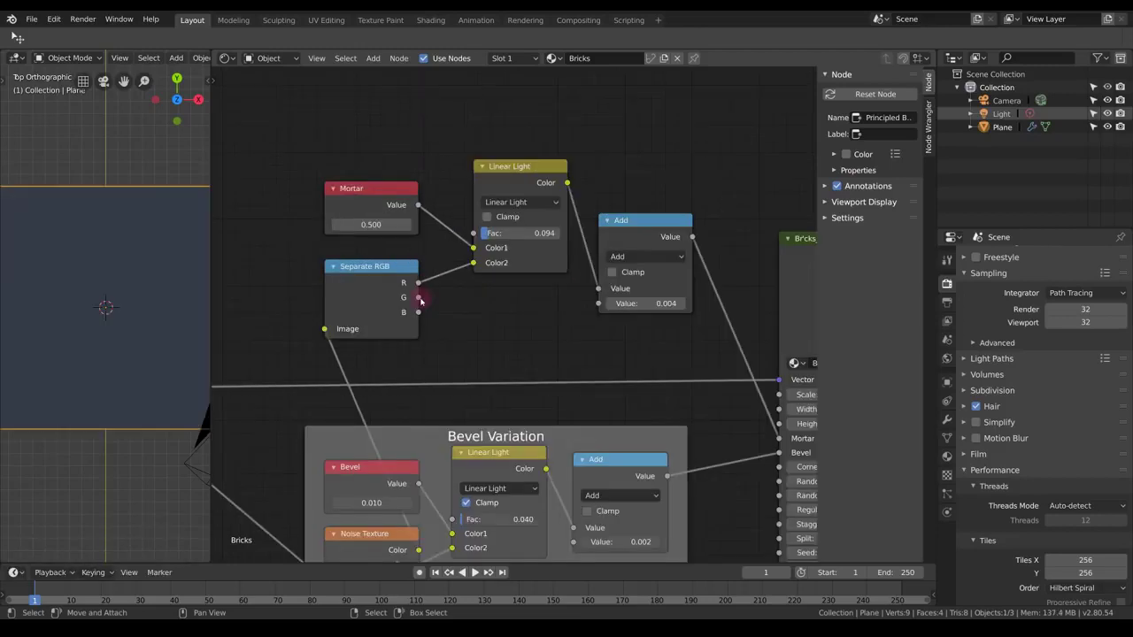
- Feed the upper Linear Light's Color2 from Separate RGB's G output and set the Mortar node's value to 0.01
drag(421, 301, 473, 262)
click(372, 225)
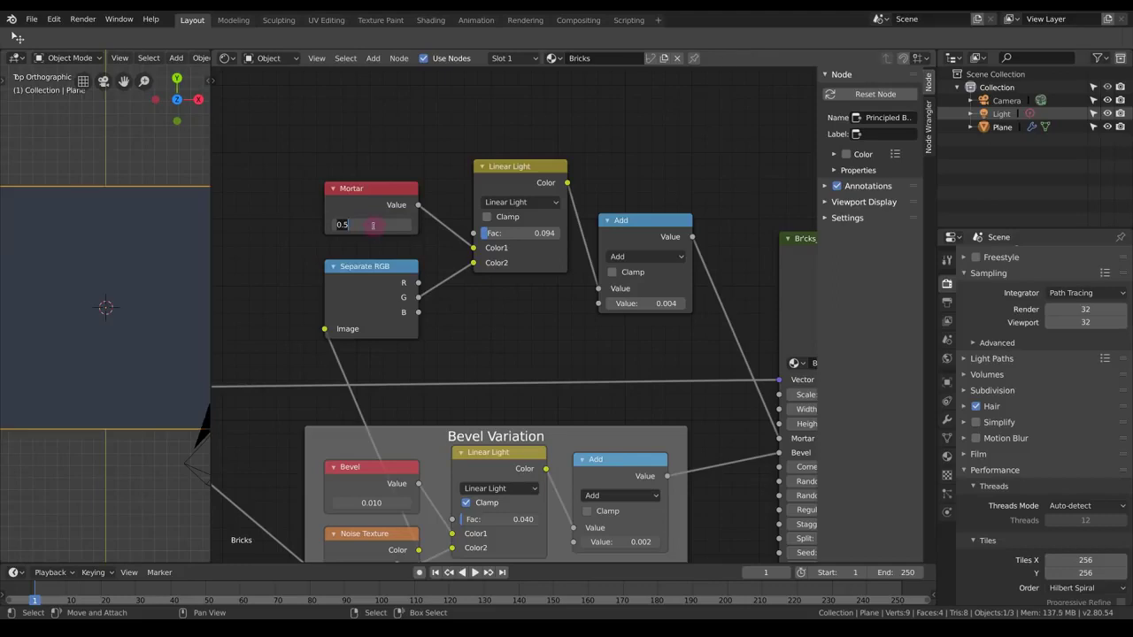
text(0.01)
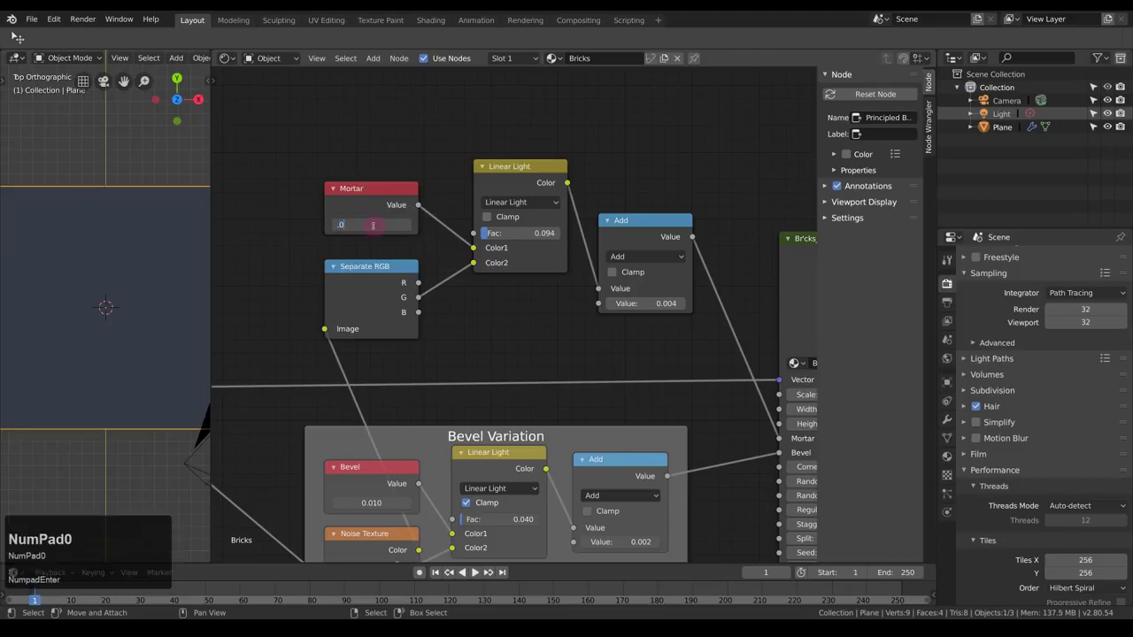
key(KP_Enter)
- Set the Fac of the upper Linear Light node to 0.02
middle_drag(517, 231, 506, 190)
click(512, 193)
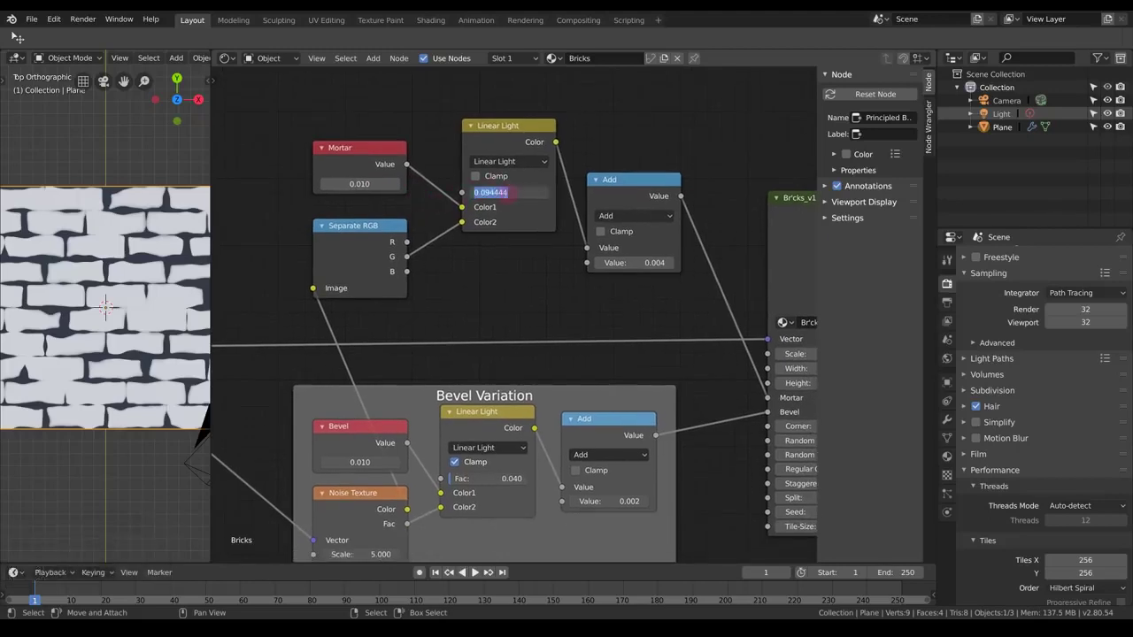
text(0.02)
key(KP_Enter)
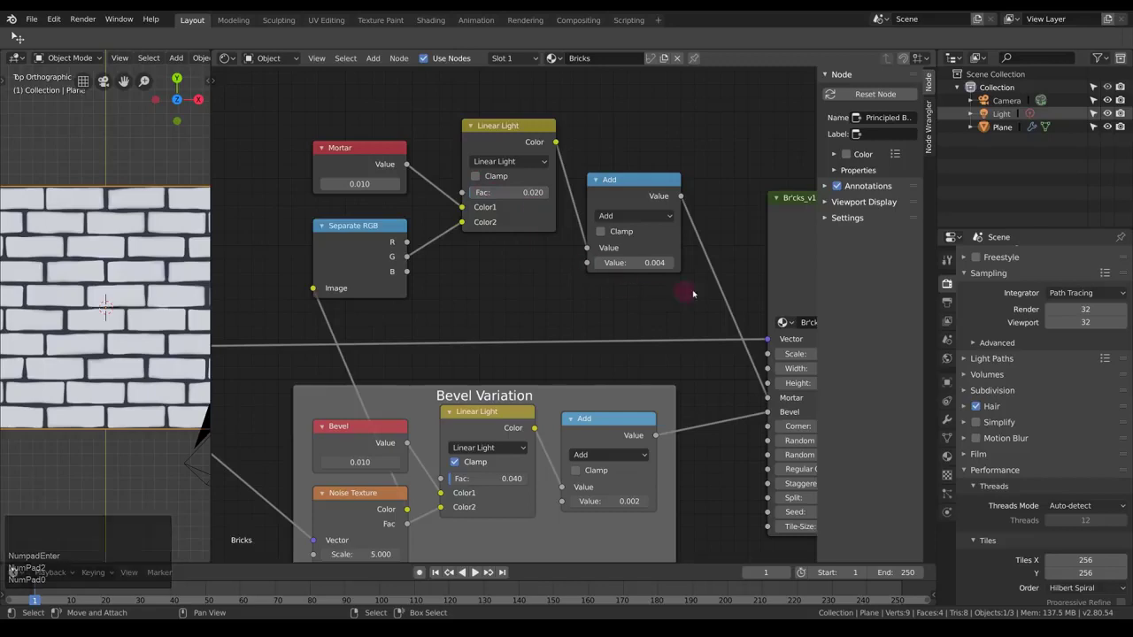
- Cut the link from the upper Add node to the Bricks_v1.1 Mortar input and reconnect it to compare the mortar
key(ctrl)
ctrl+right_drag(725, 262, 714, 301)
scroll(120, 264, down, 1)
scroll(120, 264, up, 1)
middle_drag(428, 258, 292, 221)
drag(543, 164, 631, 362)
- Render the brick plane from the camera, examine the mortar variation, and close the render
scroll(129, 361, down, 1)
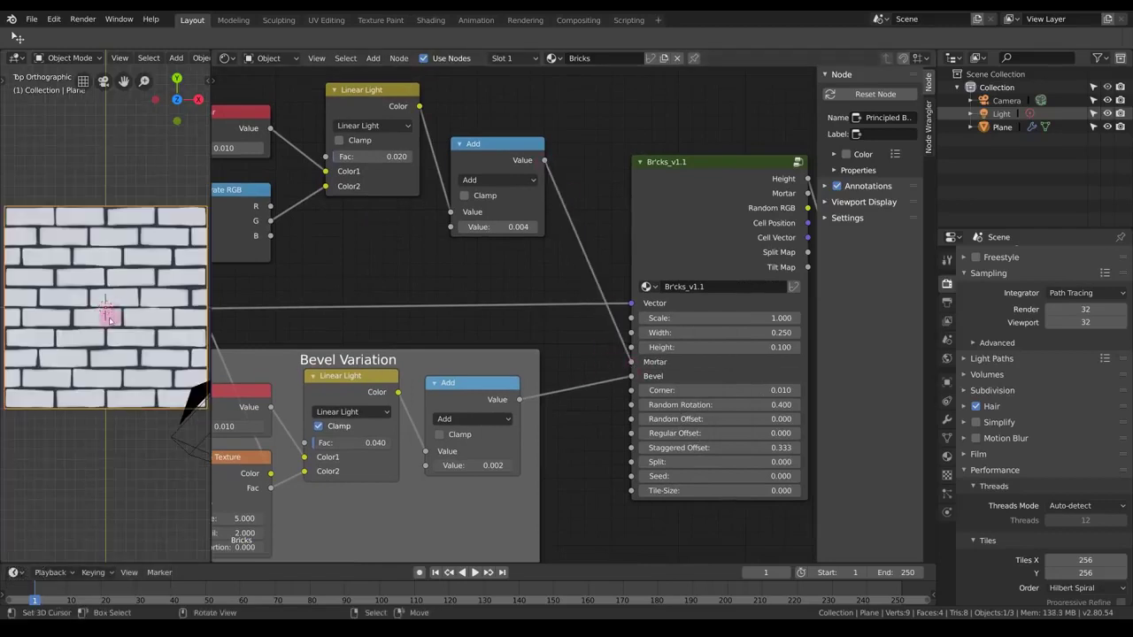
middle_drag(129, 357, 113, 317)
key(F12)
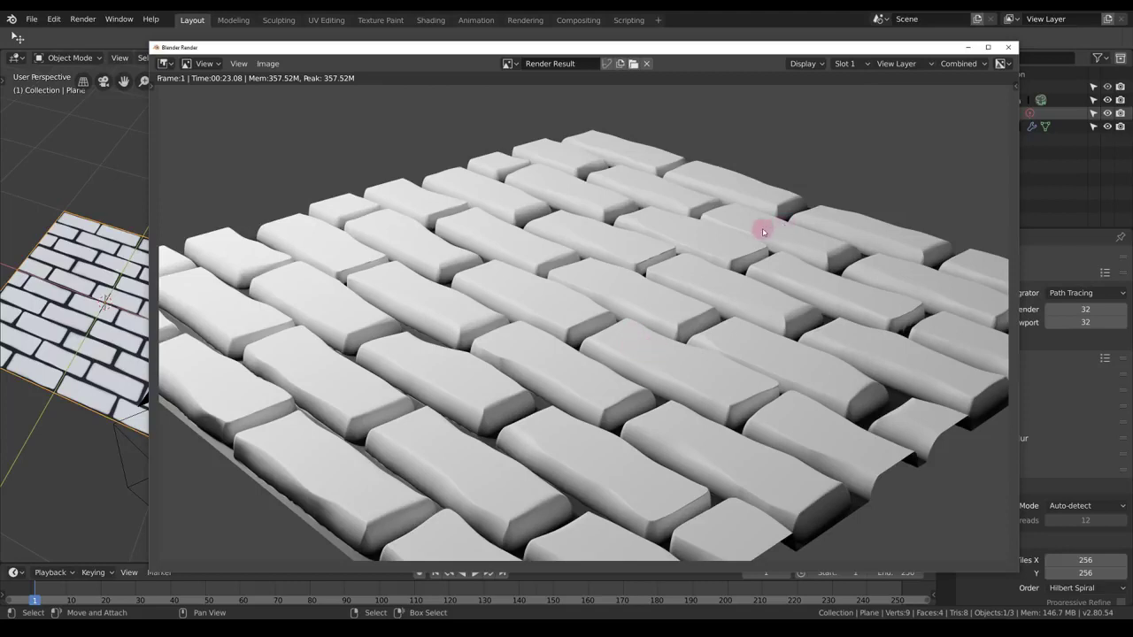
key(Escape)
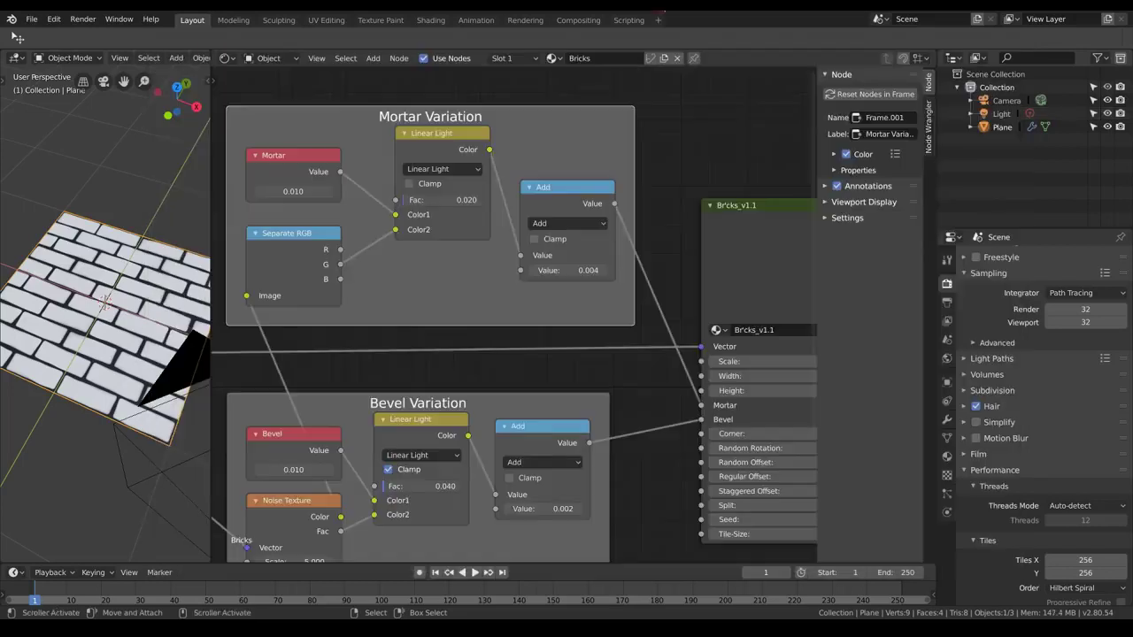
- Add a Separate RGB node below RGB Curves and feed its Image input from the Random RGB output of Bricks_v1.1
middle_drag(633, 283, 417, 251)
scroll(524, 256, down, 3)
middle_drag(600, 309, 518, 306)
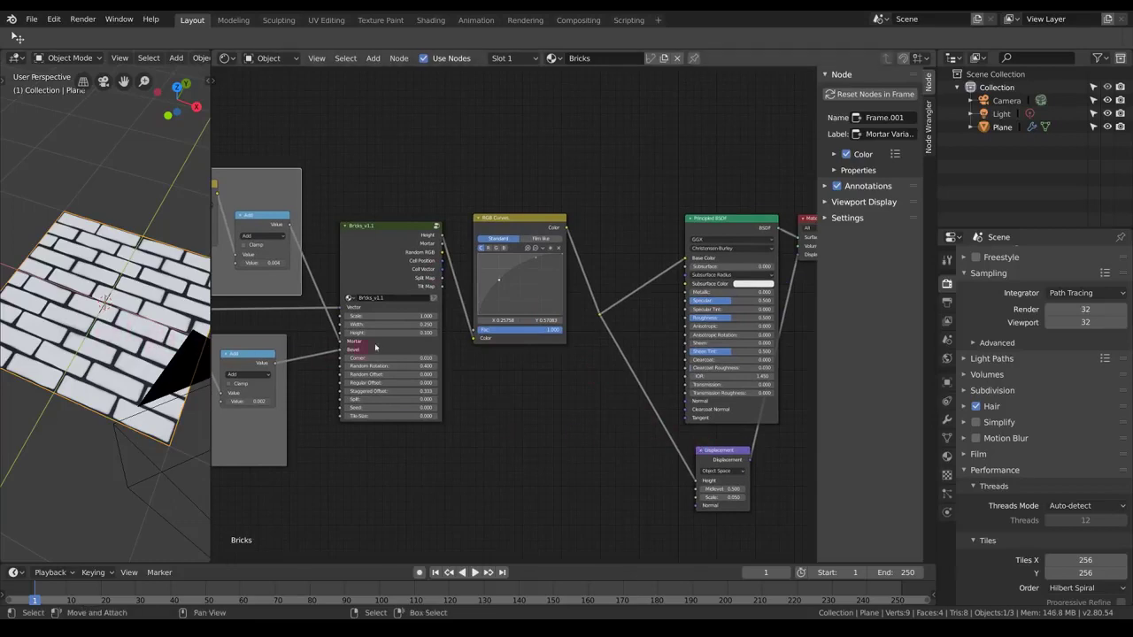
scroll(395, 219, up, 2)
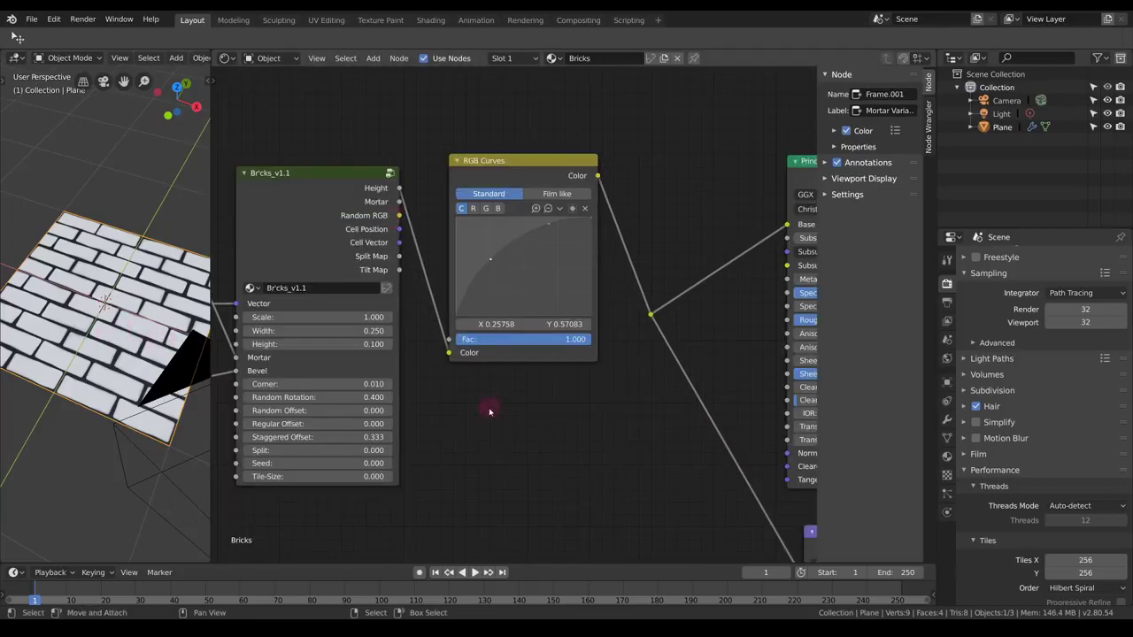
key(shift+a)
mouse_move(490, 410)
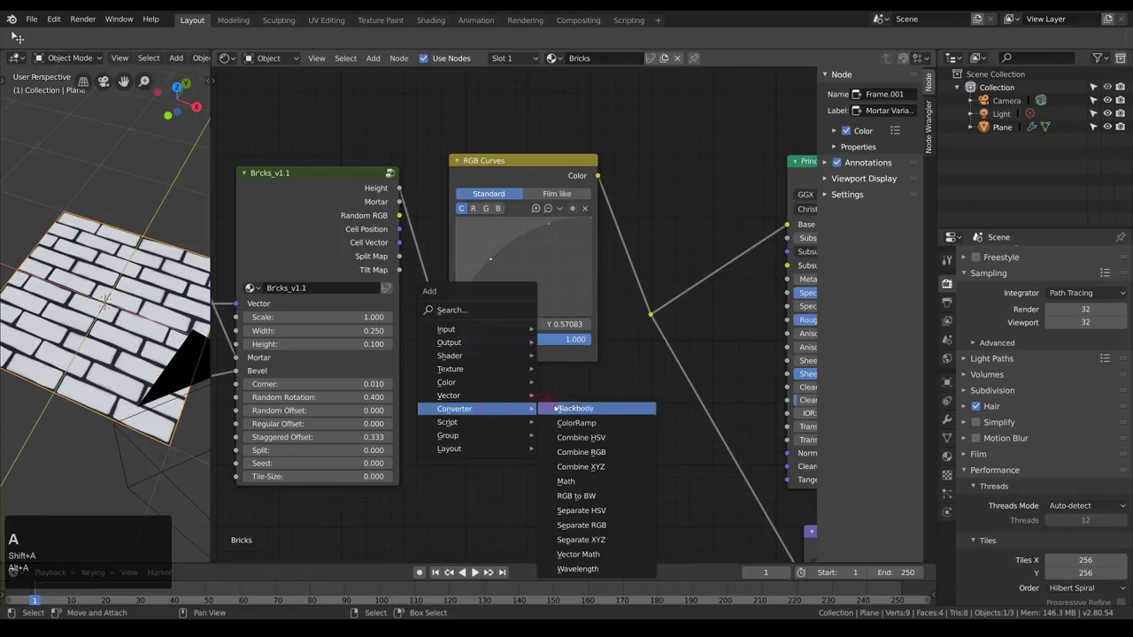
click(602, 528)
click(449, 374)
drag(399, 218, 450, 436)
drag(485, 395, 483, 407)
- Preview the individual channel outputs of the new Separate RGB node on the plane and examine the per-brick shades
ctrl+shift+click(494, 410)
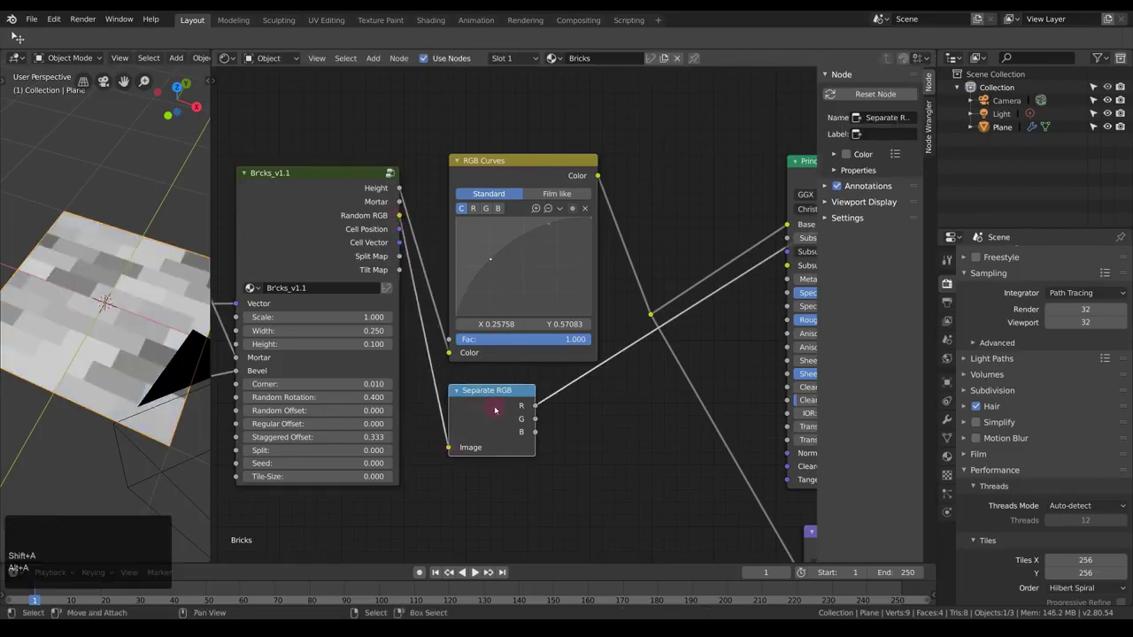
key(shift+ctrl)
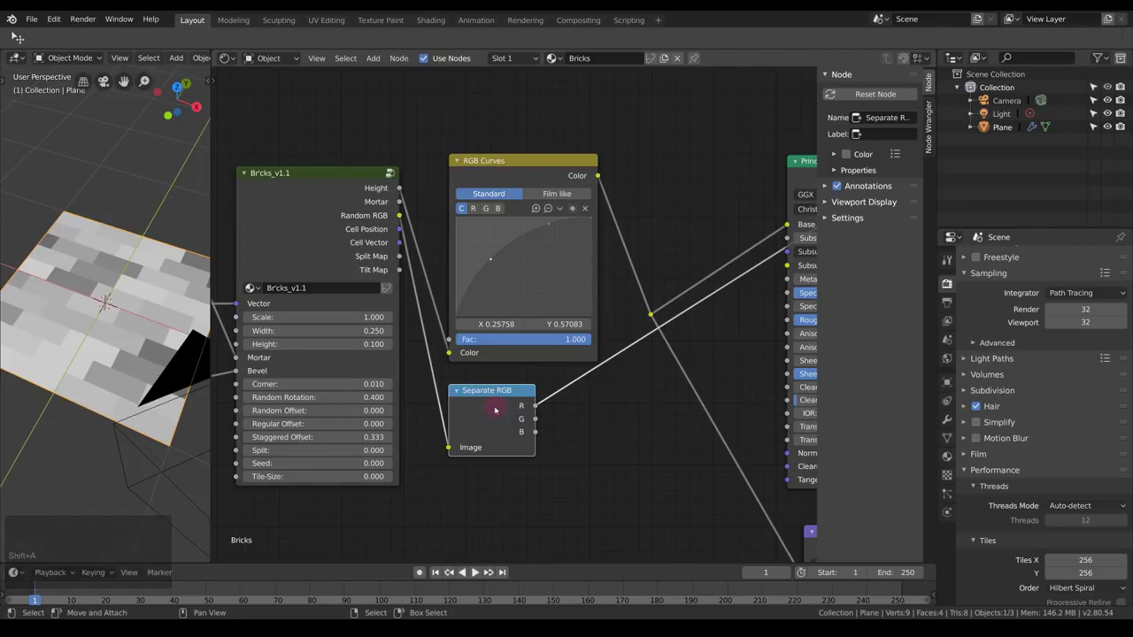
ctrl+shift+click(494, 412)
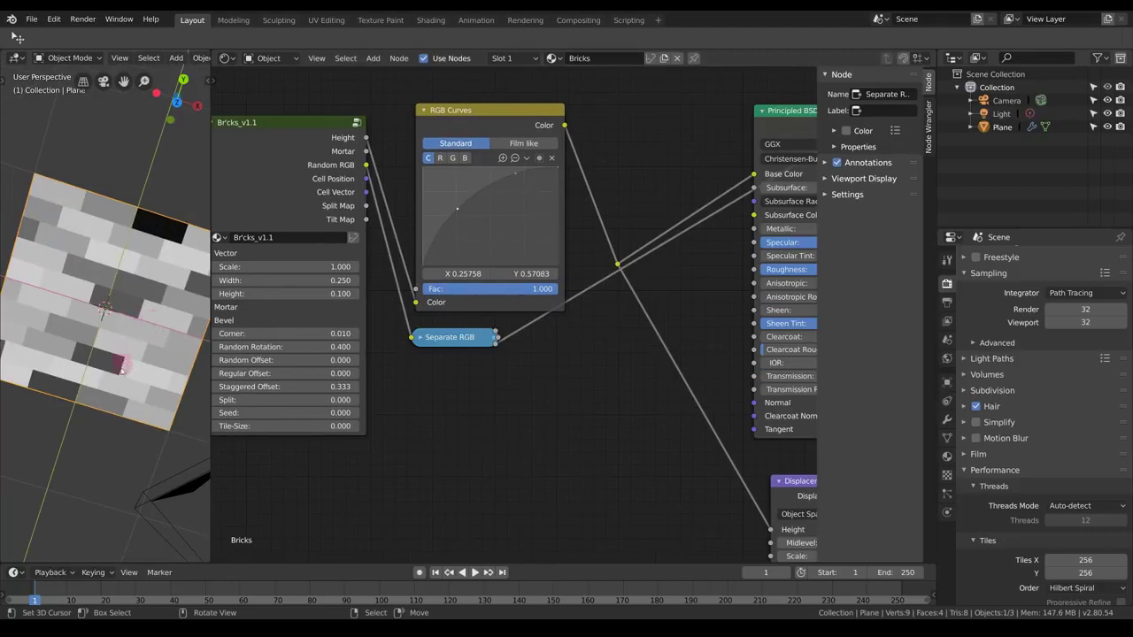
middle_drag(98, 425, 119, 373)
mouse_move(106, 304)
middle_down()
mouse_move(101, 293)
mouse_move(111, 295)
middle_up()
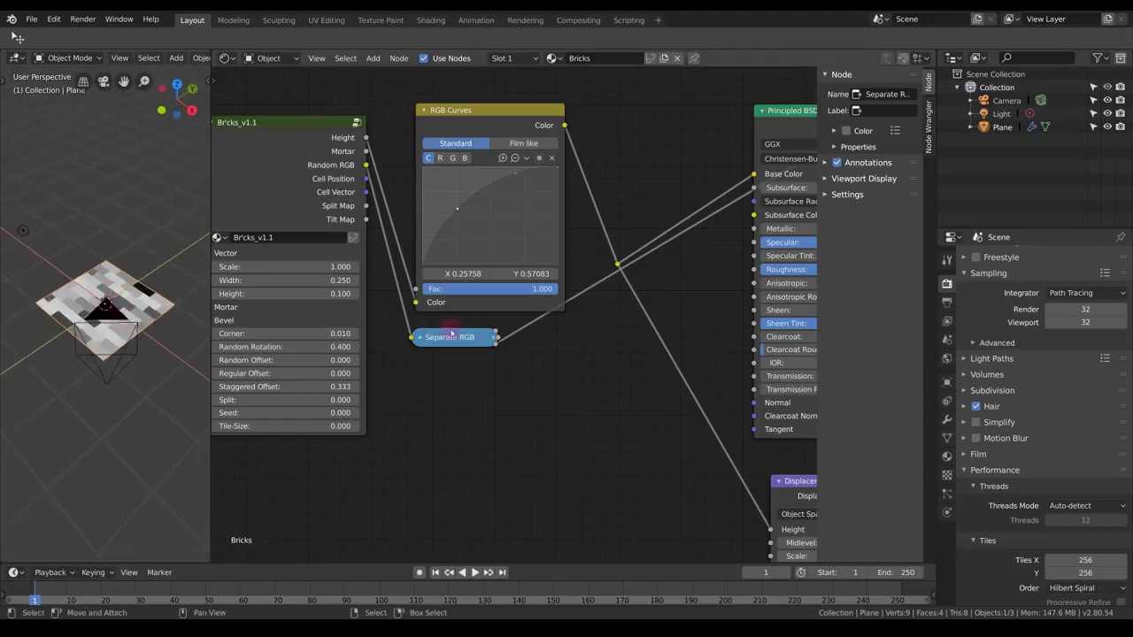
middle_drag(89, 300, 102, 268)
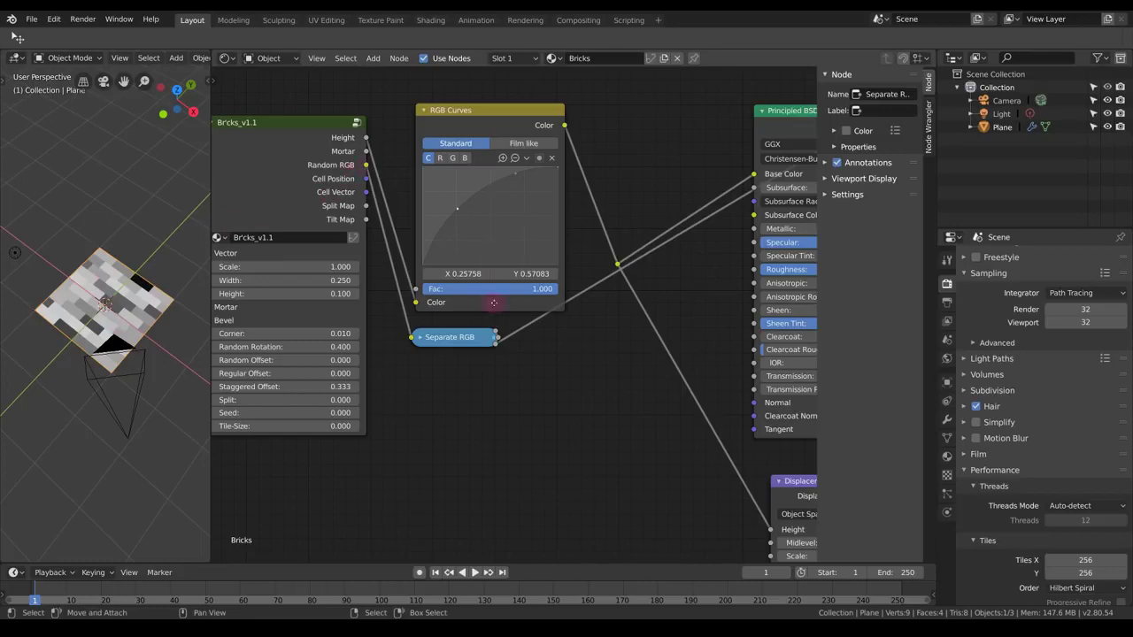
- Add a MixRGB node in the empty area beside the Displacement node
scroll(494, 303, down, 3)
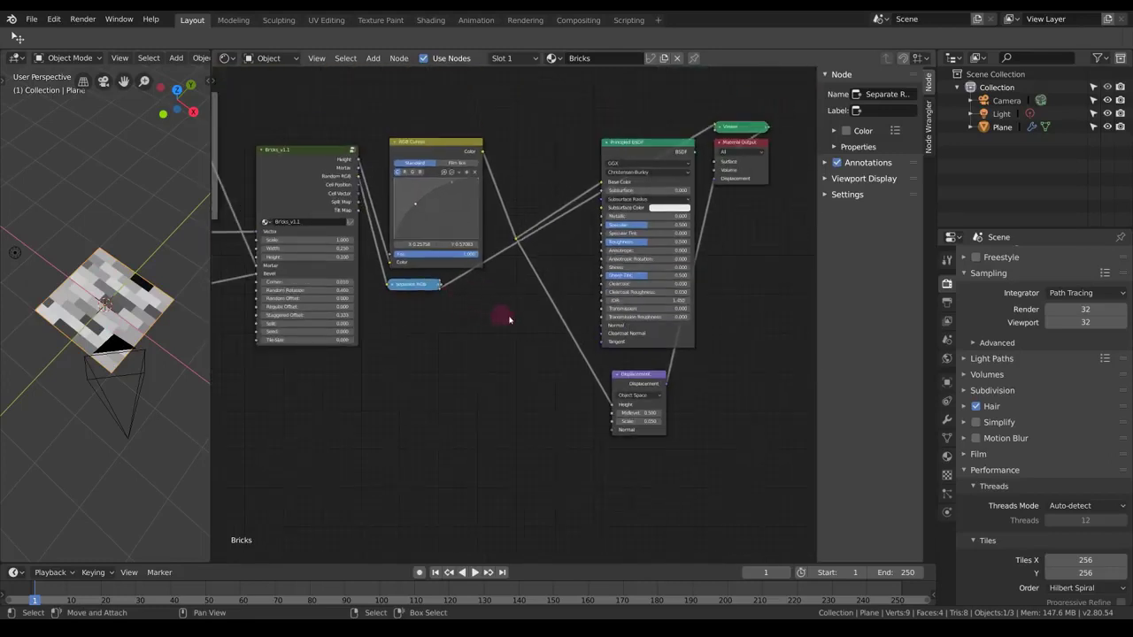
key(shift+a)
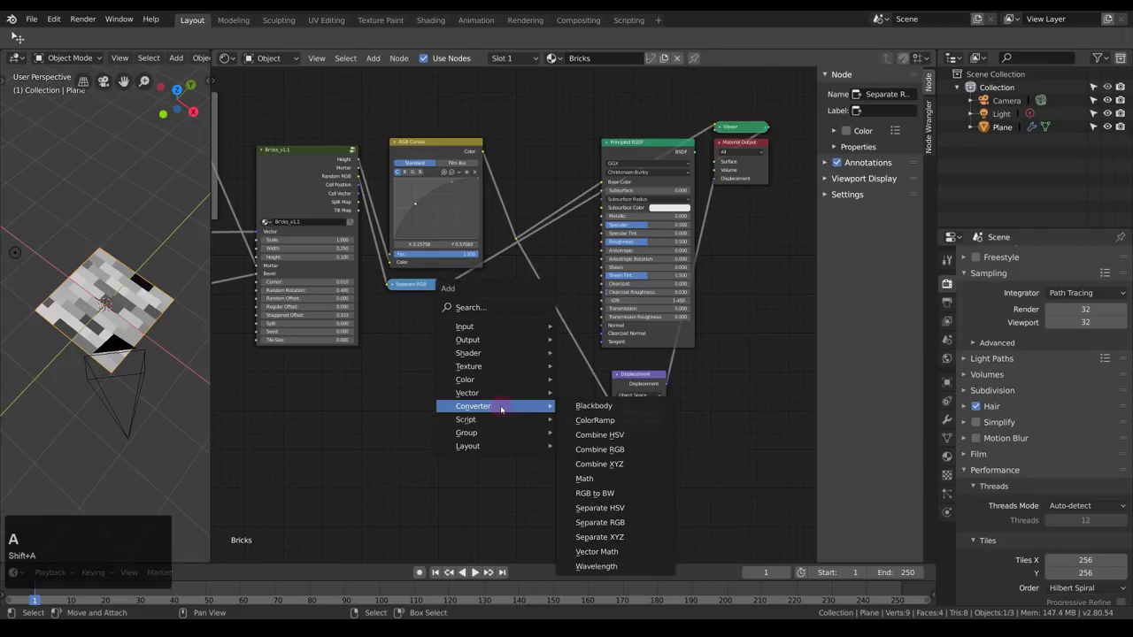
mouse_move(479, 393)
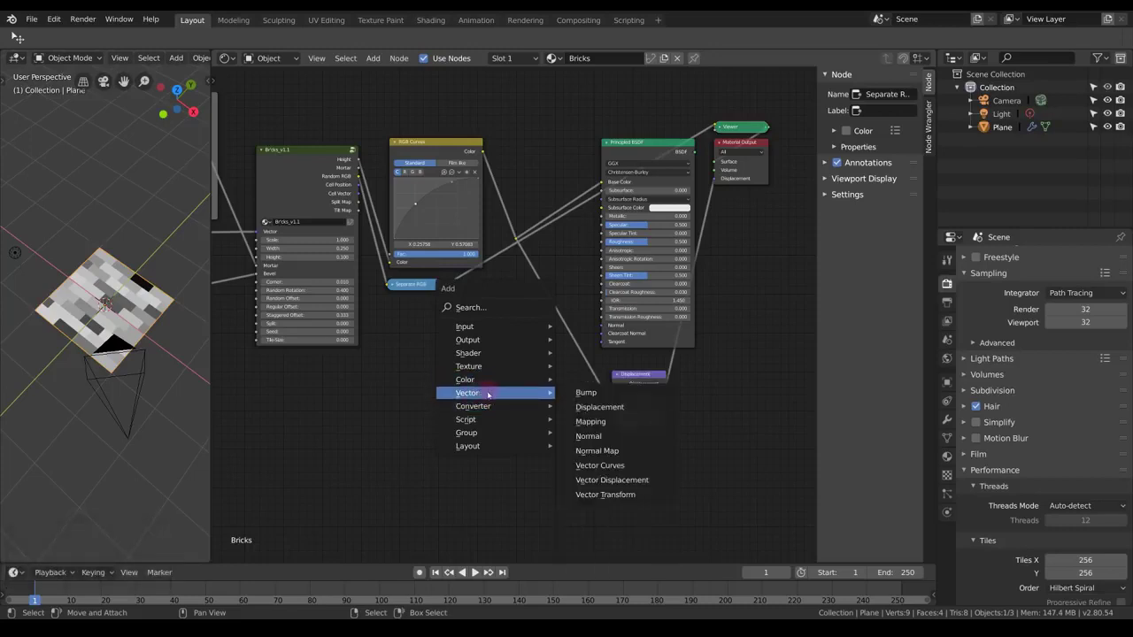
click(584, 417)
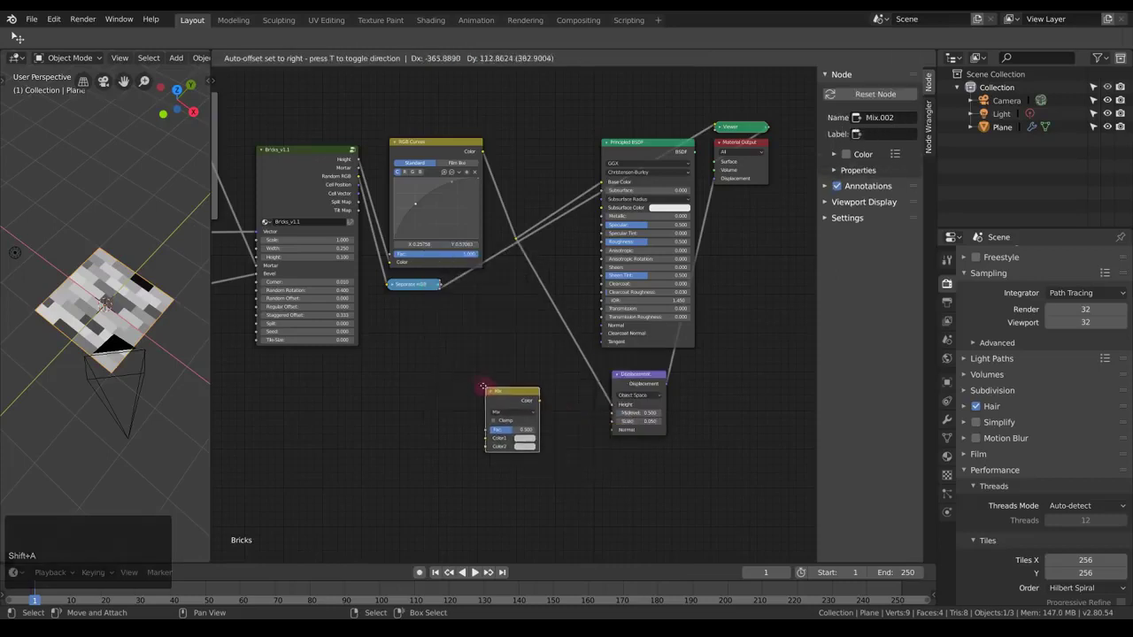
click(509, 395)
mouse_move(509, 395)
mouse_down()
mouse_move(531, 374)
mouse_move(526, 384)
mouse_up()
- Move the Principled BSDF, Displacement, Viewer and Material Output nodes farther right to make room in the node tree
key(alt+a)
middle_drag(598, 162, 485, 172)
scroll(487, 151, down, 7)
right_drag(485, 147, 599, 298)
drag(599, 298, 696, 443)
key(g)
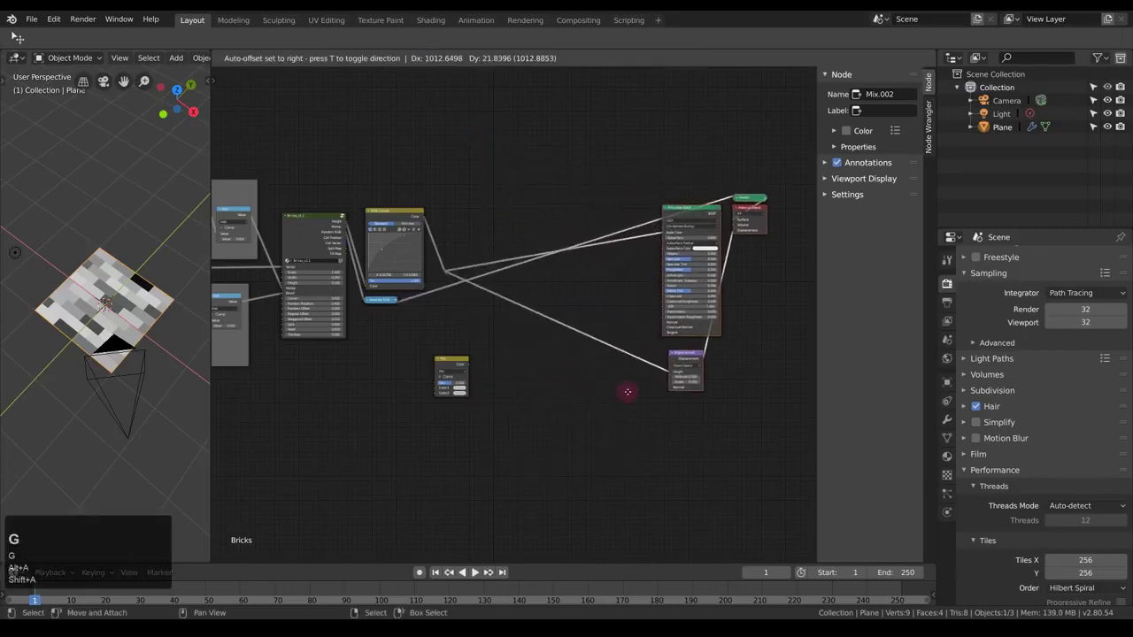
click(604, 401)
- Insert the new Mix node into the link feeding the Displacement node's Height and set its blend type to Multiply
key(alt+a)
key(a)
scroll(481, 380, up, 3)
drag(430, 384, 585, 340)
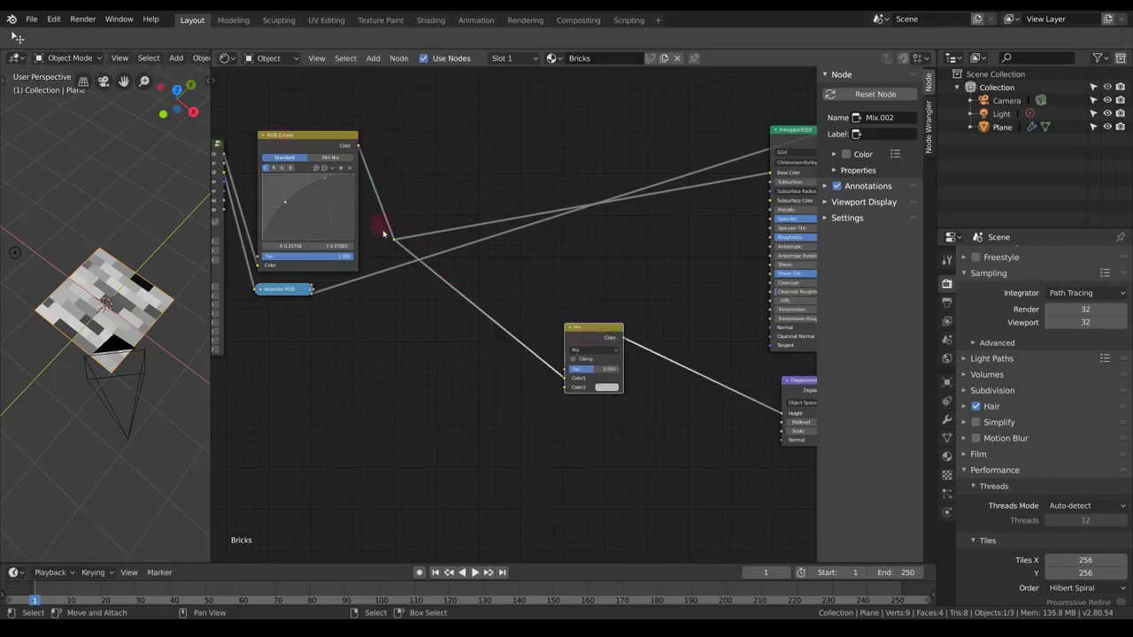
drag(582, 330, 493, 373)
scroll(494, 389, up, 4)
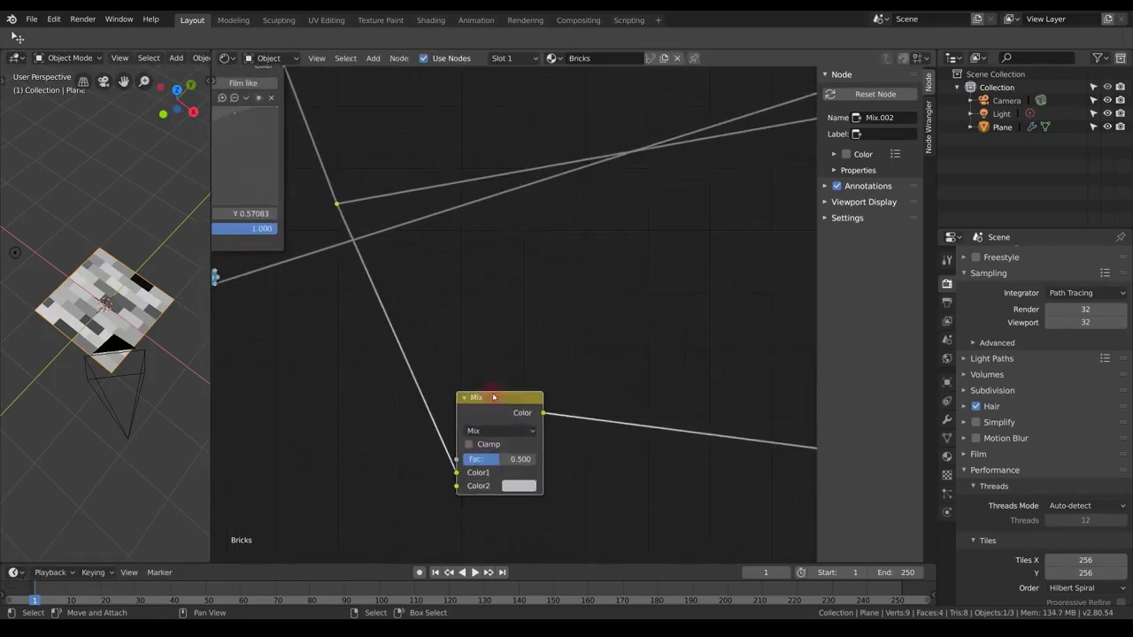
click(484, 432)
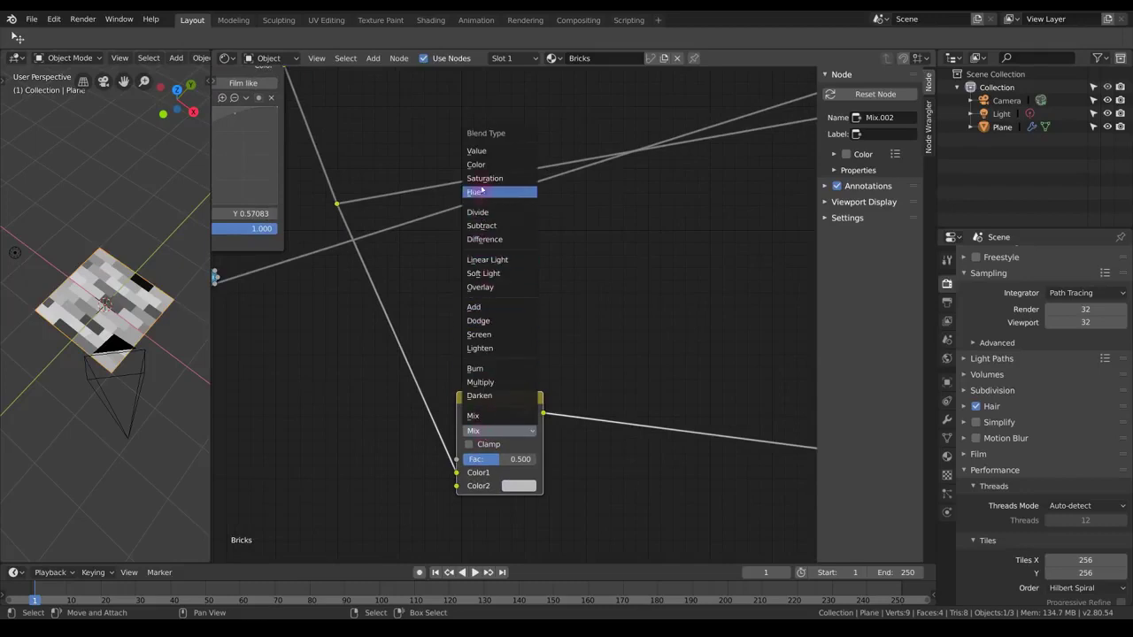
click(491, 382)
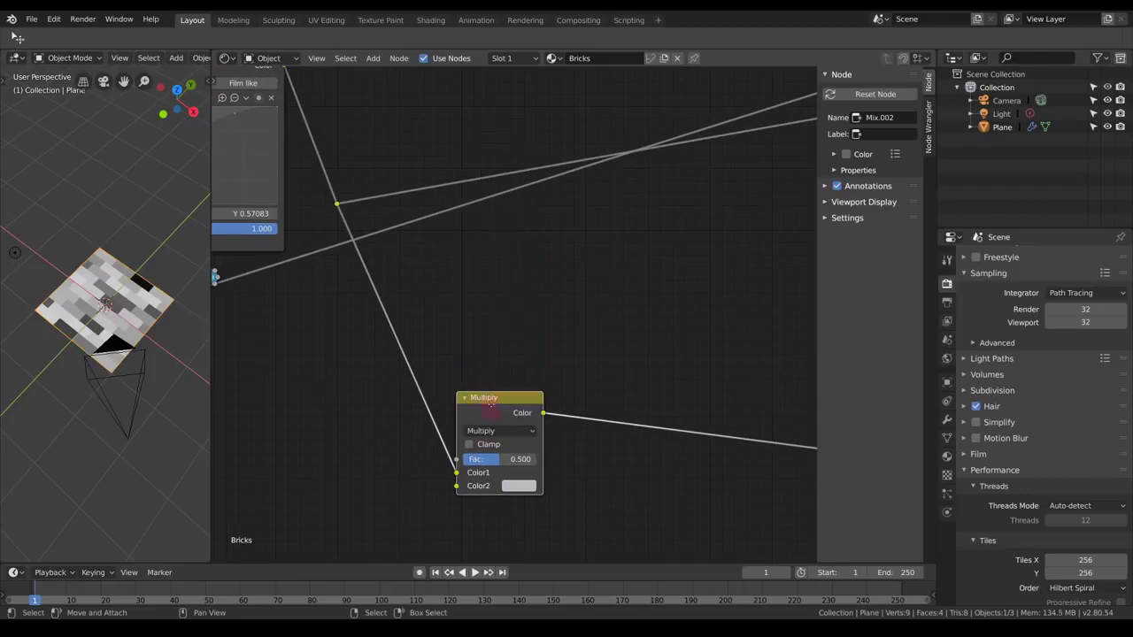
- Connect the R output of the collapsed Separate RGB node to the Multiply node's Color2 input
drag(491, 403, 506, 344)
middle_drag(413, 357, 521, 321)
scroll(451, 291, down, 1)
middle_drag(449, 291, 316, 263)
drag(290, 244, 530, 387)
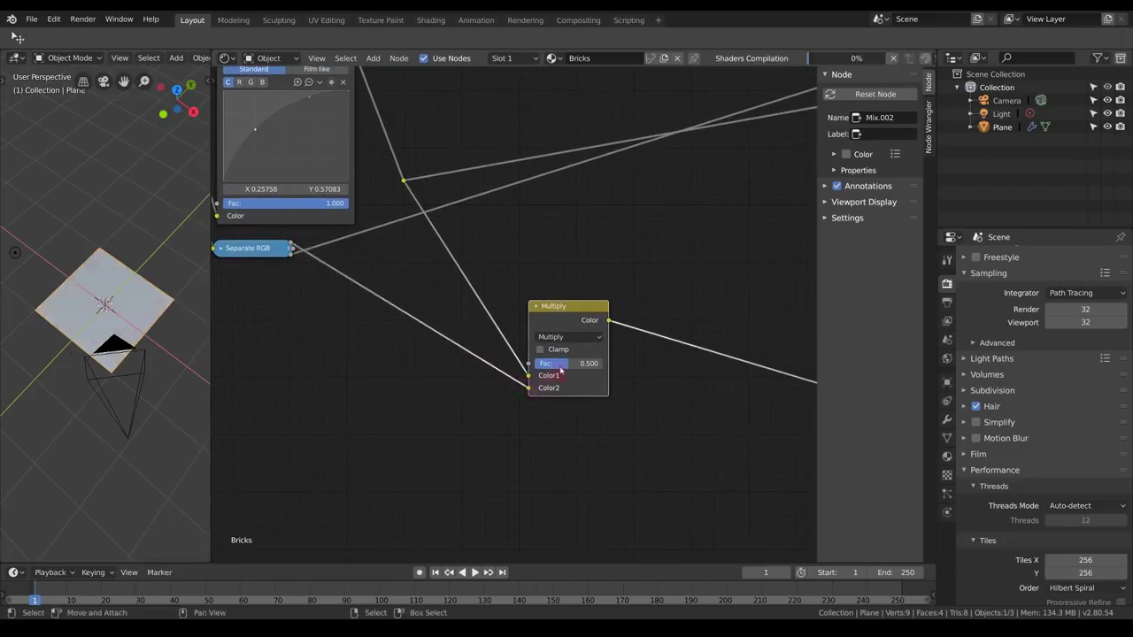
drag(570, 324, 561, 332)
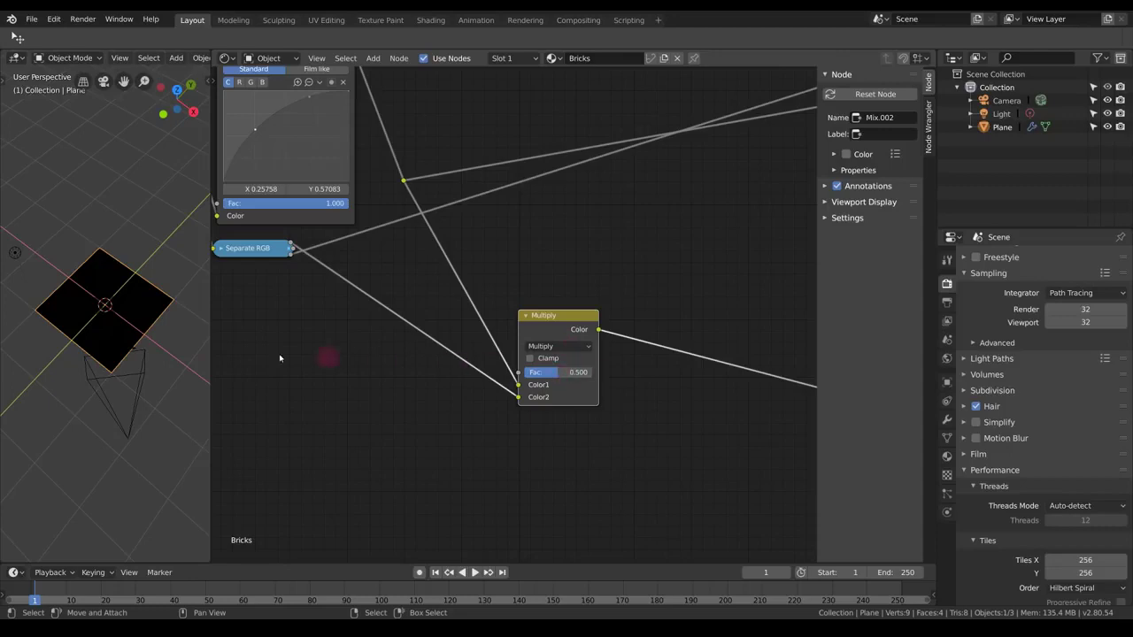
middle_drag(181, 335, 133, 324)
middle_drag(632, 308, 506, 308)
scroll(496, 324, down, 3)
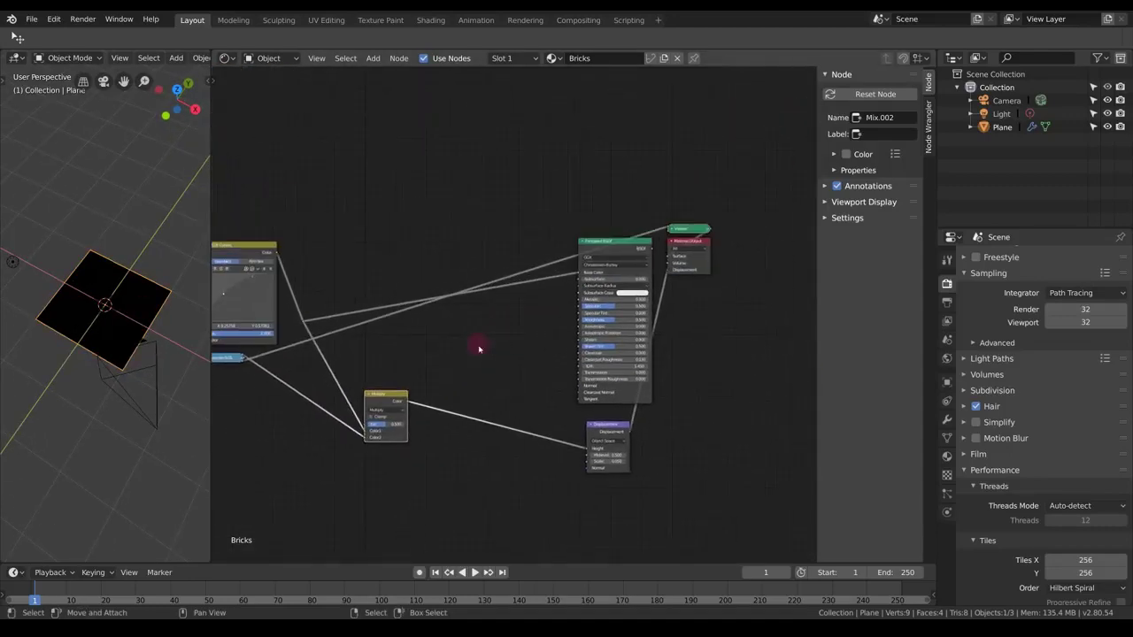
- Preview the Principled BSDF on the plane and inspect the brick surface up close
ctrl+shift+click(618, 249)
middle_drag(202, 308, 129, 325)
scroll(127, 324, up, 4)
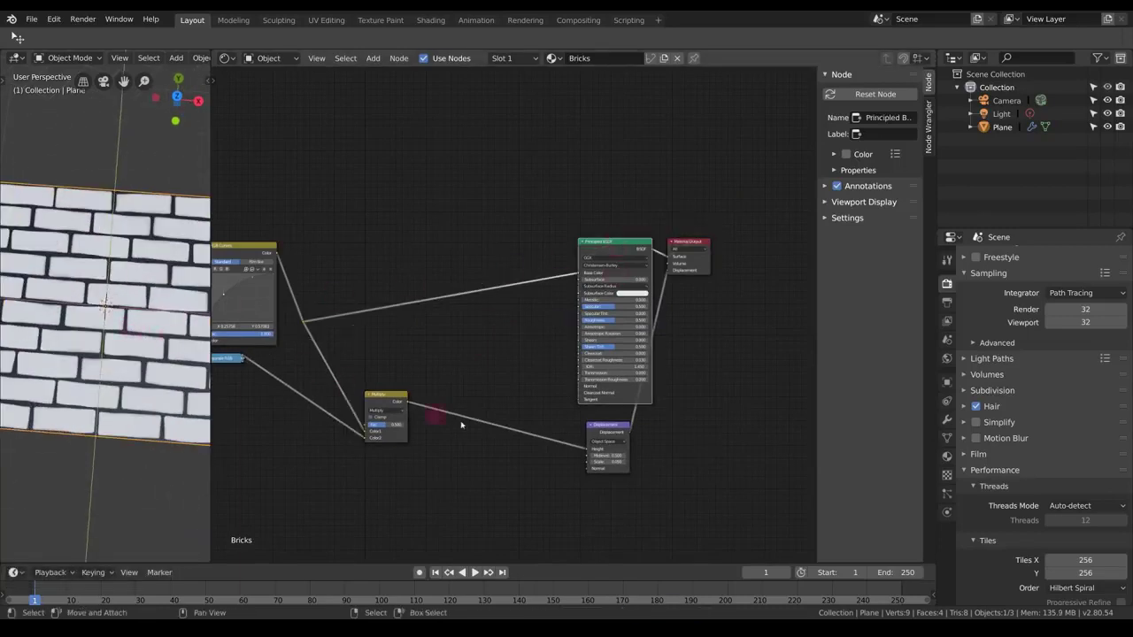
- Send the Multiply node's output to the Viewer and move that node slightly up in the node tree
ctrl+shift+click(383, 402)
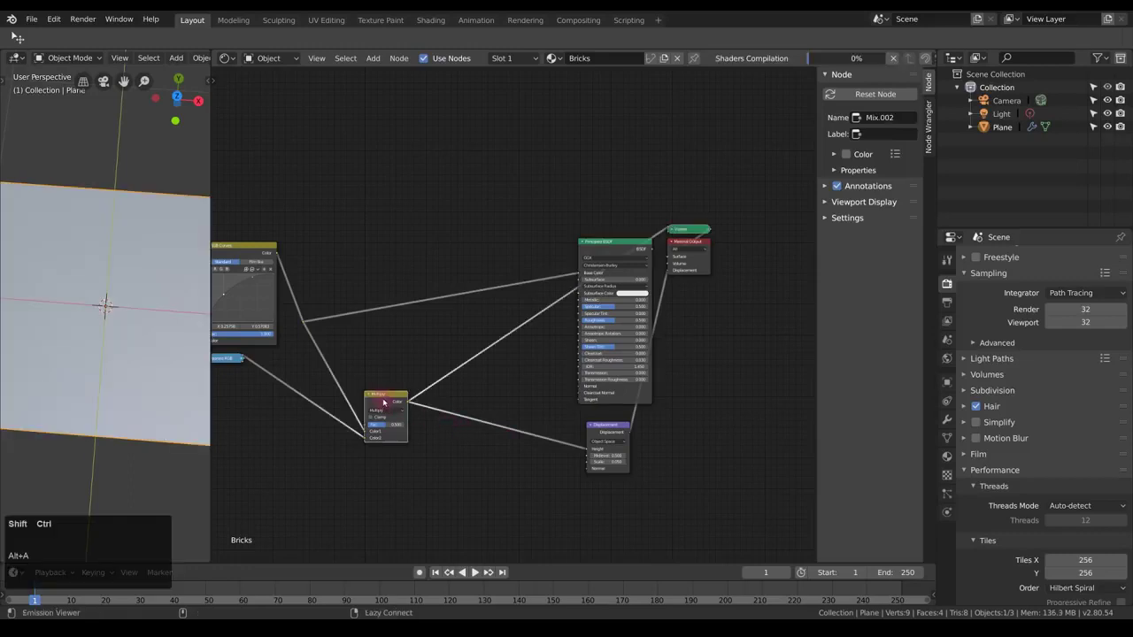
middle_drag(384, 402, 597, 404)
drag(596, 403, 592, 379)
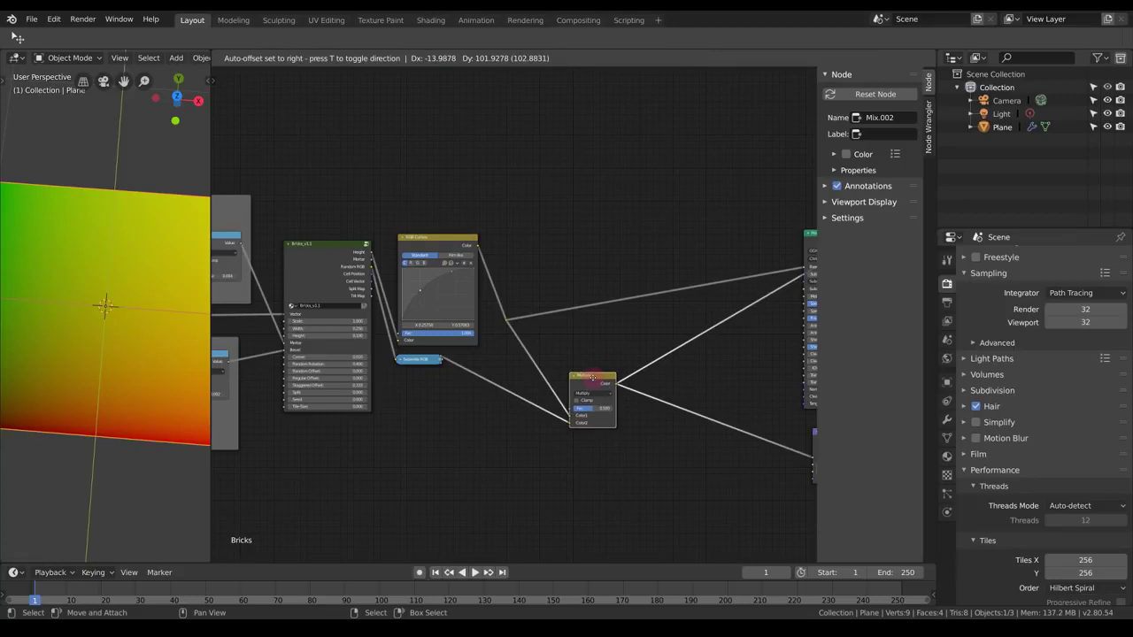
middle_drag(154, 321, 104, 348)
scroll(124, 281, down, 4)
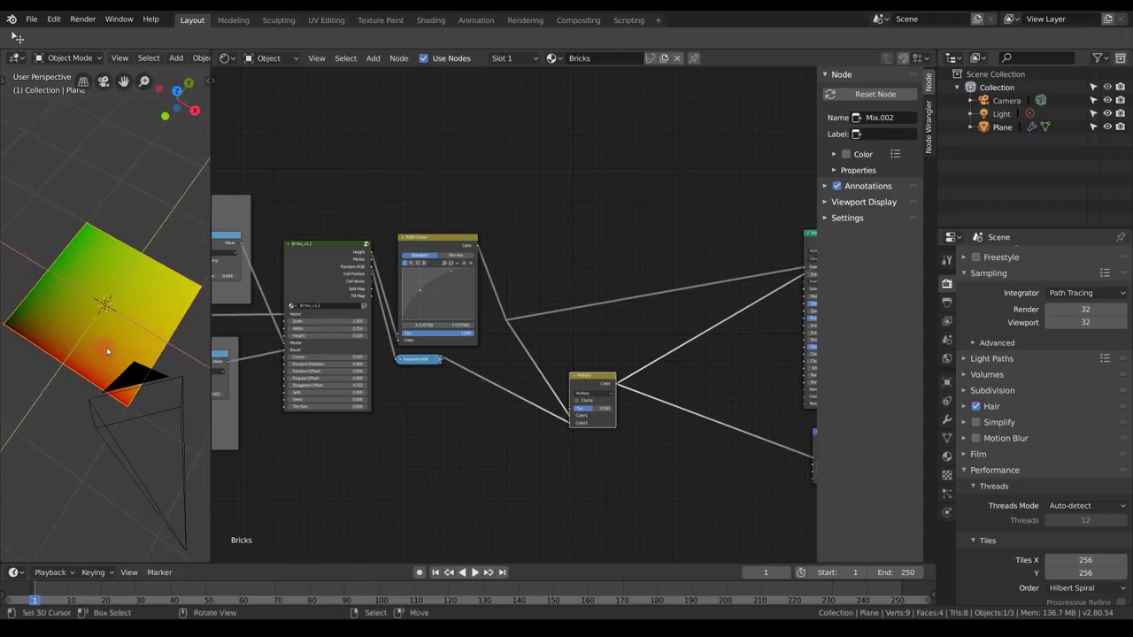
- Examine the inside of the Bricks_v1.1 node group and return to the material's main node tree
middle_drag(354, 262, 379, 260)
click(457, 267)
scroll(623, 273, down, 3)
key(Tab)
scroll(575, 283, down, 4)
key(alt+a)
middle_drag(530, 250, 470, 313)
key(Tab)
scroll(594, 205, up, 4)
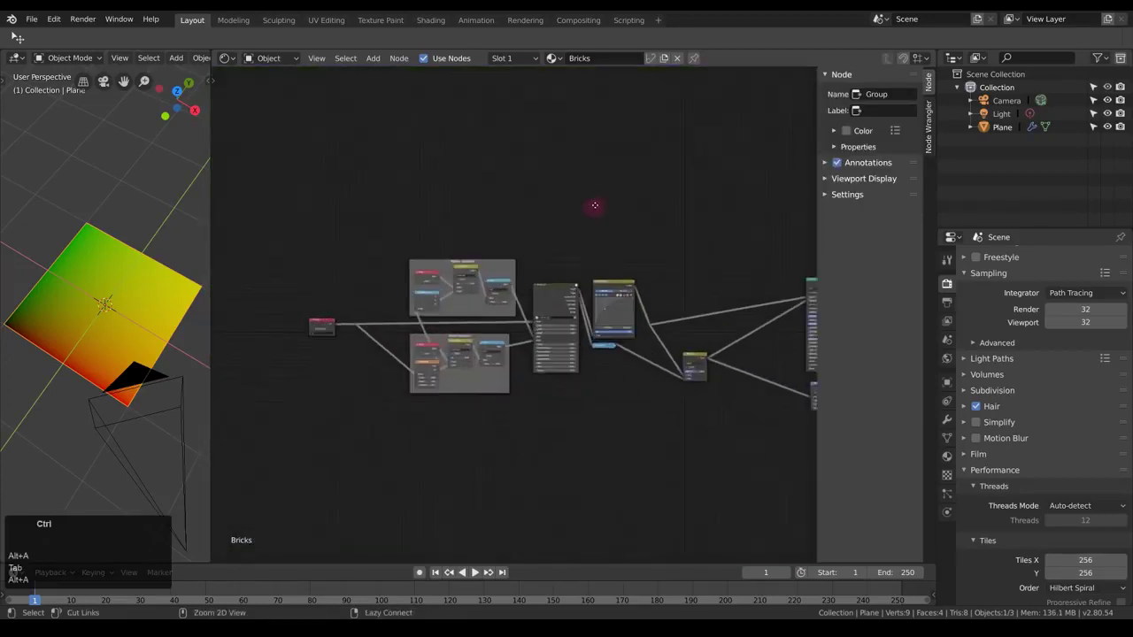
key(alt+a)
mouse_move(540, 261)
ctrl+middle_down()
mouse_move(534, 215)
mouse_move(516, 237)
mouse_move(527, 259)
ctrl+middle_up()
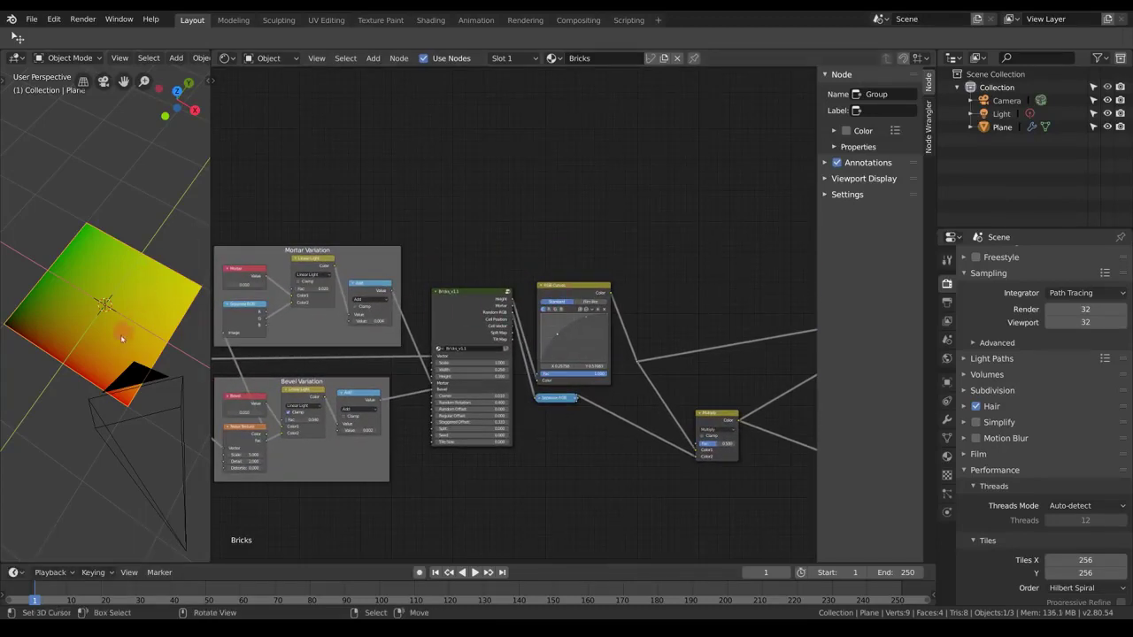
- Switch the 3D viewport to Rendered shading
key(z)
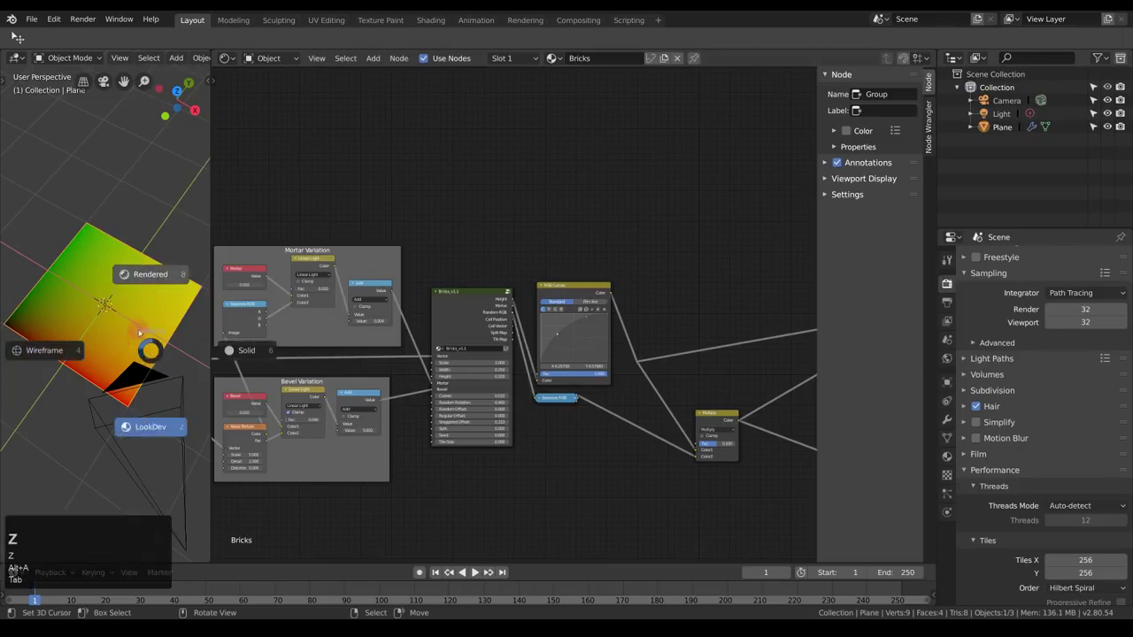
click(154, 288)
mouse_move(152, 286)
middle_down()
mouse_move(139, 296)
mouse_move(151, 386)
mouse_move(133, 368)
middle_up()
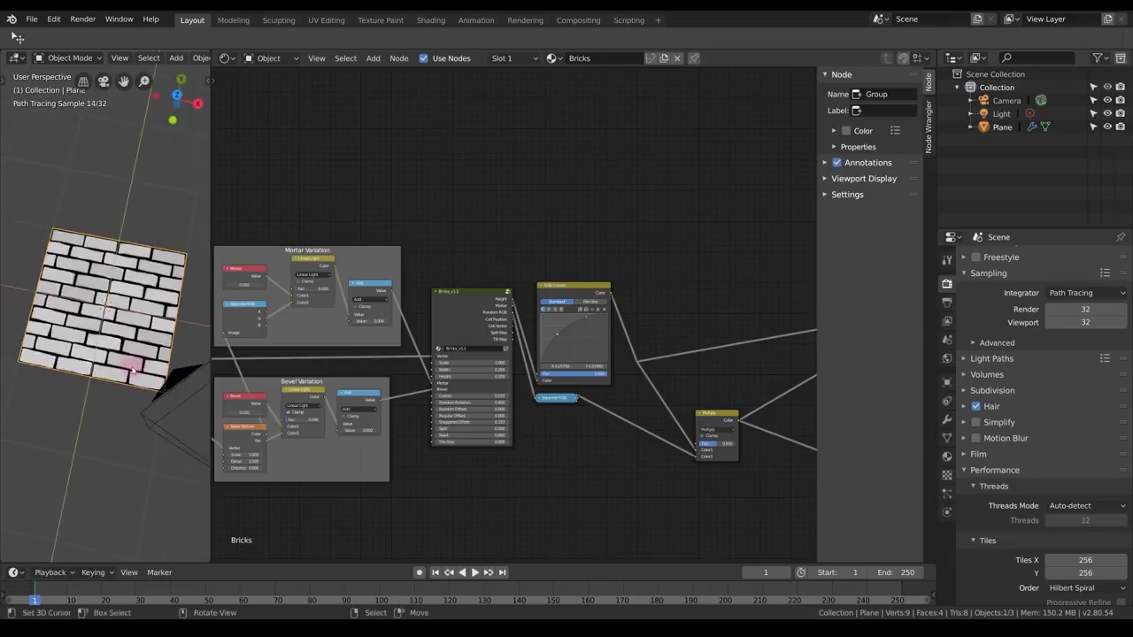
- Turn off the plane's Subdivision modifier in the viewport and view the plane from the top
middle_drag(690, 335, 314, 402)
middle_drag(141, 354, 146, 297)
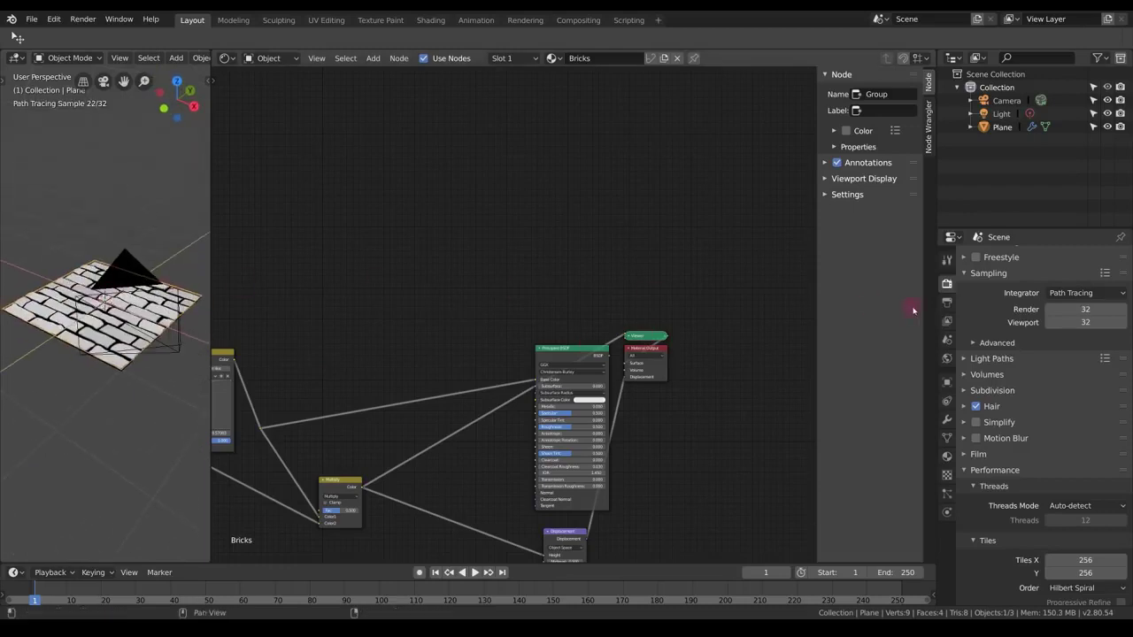
click(947, 419)
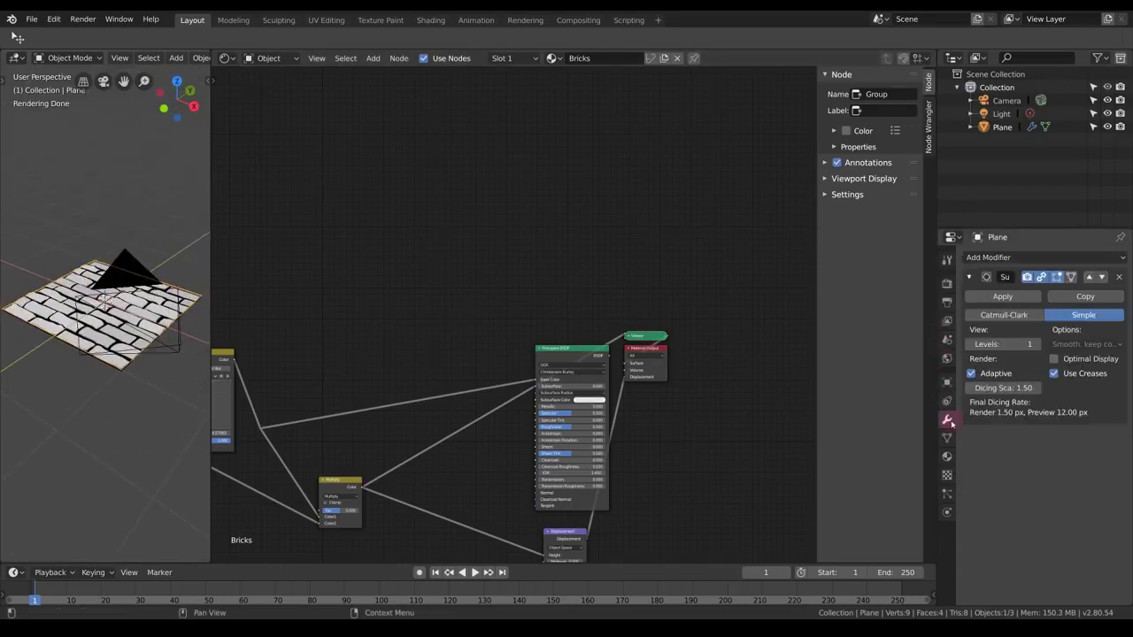
click(1041, 277)
middle_drag(133, 335, 127, 360)
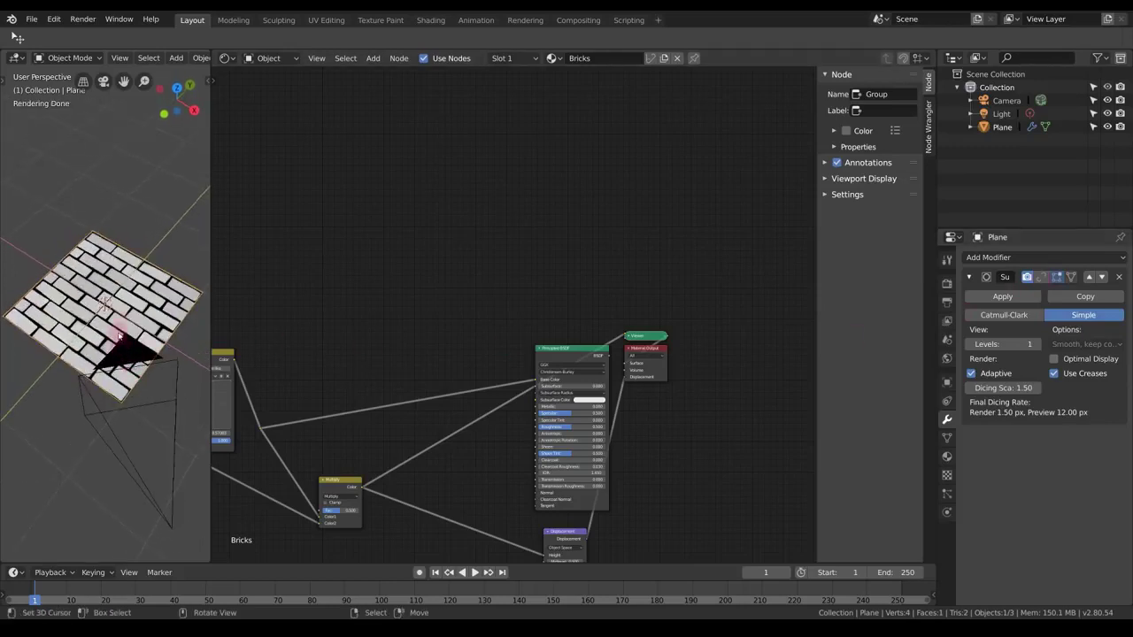
key(KP_7)
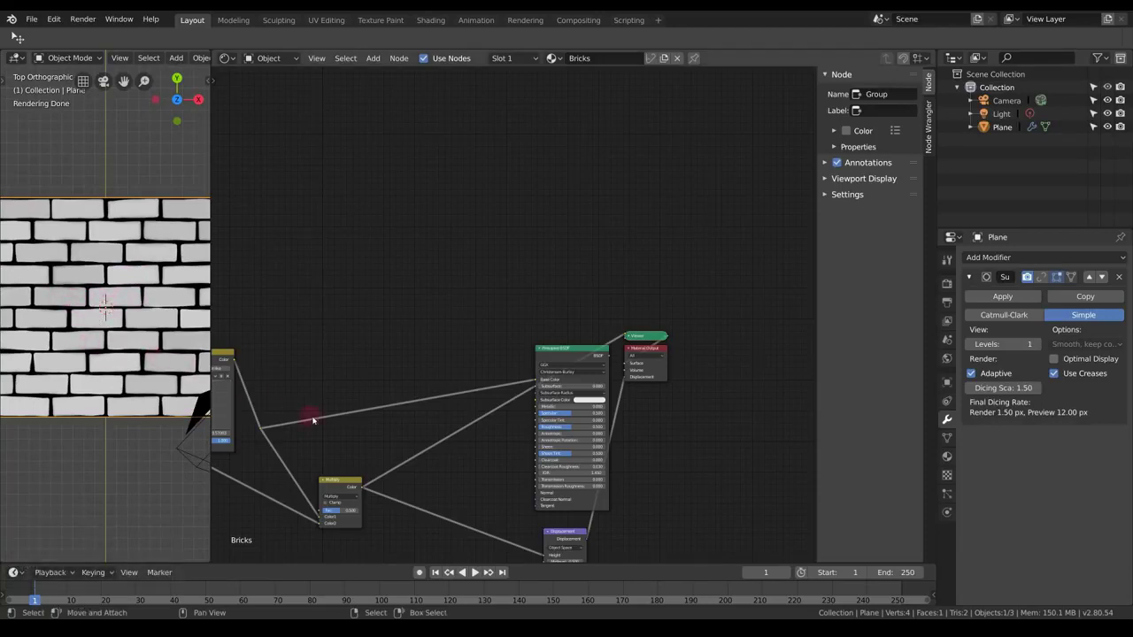
- Duplicate the Multiply node and insert the copy into the link feeding the Displacement node's Height
middle_drag(466, 374, 505, 200)
middle_drag(410, 264, 599, 263)
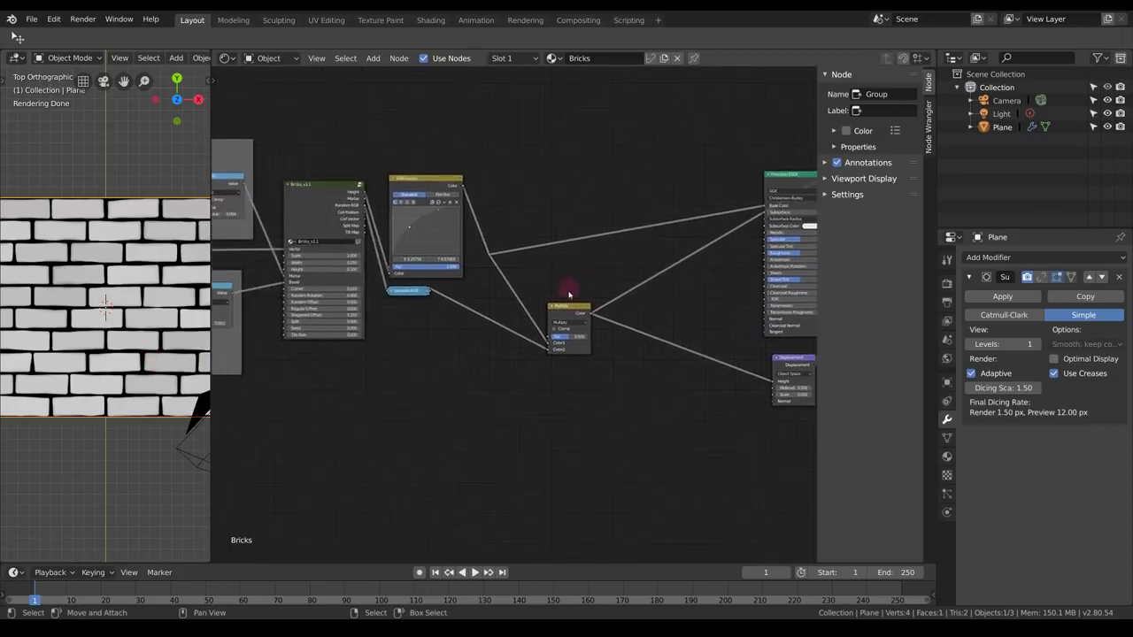
scroll(566, 306, up, 4)
drag(567, 307, 548, 293)
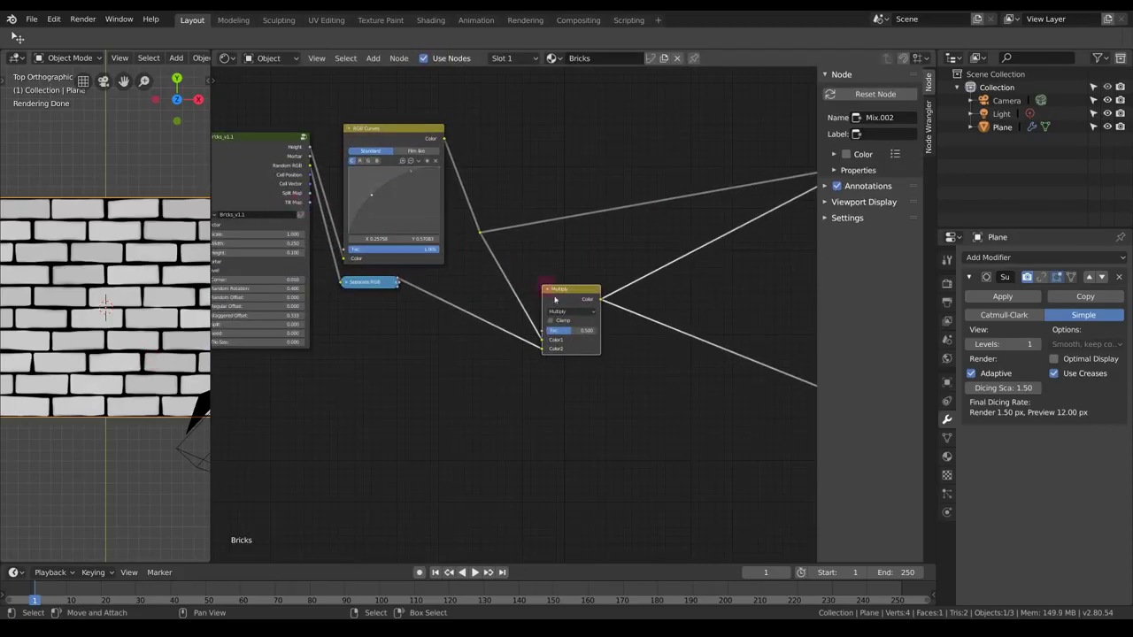
key(shift+d)
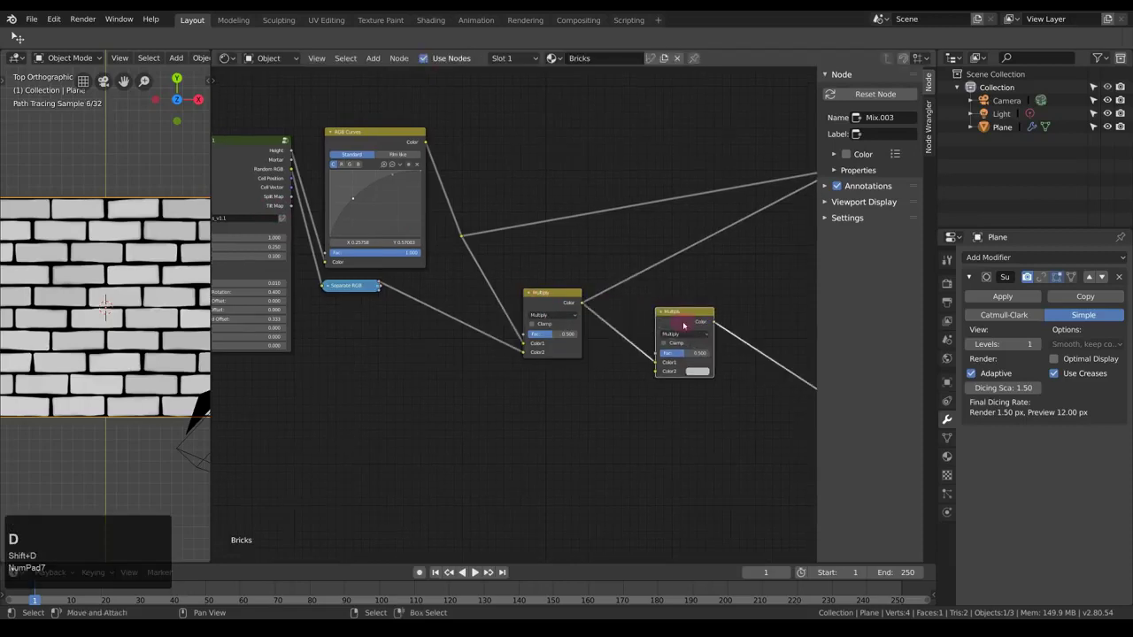
click(636, 296)
- Connect the Bricks_v1.1 Tilt Map output to the second Multiply node's Color2 and place that node beside the first
drag(290, 206, 618, 350)
drag(653, 304, 630, 301)
middle_drag(636, 321, 638, 345)
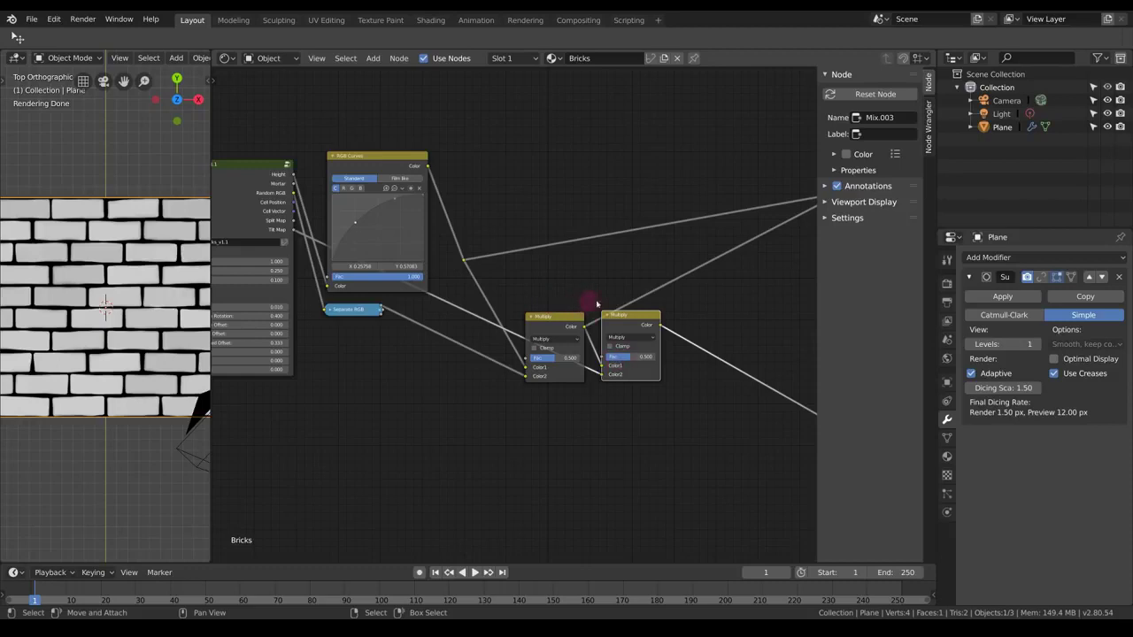
- Send the second Multiply node's output to the Viewer and set its Fac to 1.000
middle_drag(597, 303, 379, 281)
key(shift+d)
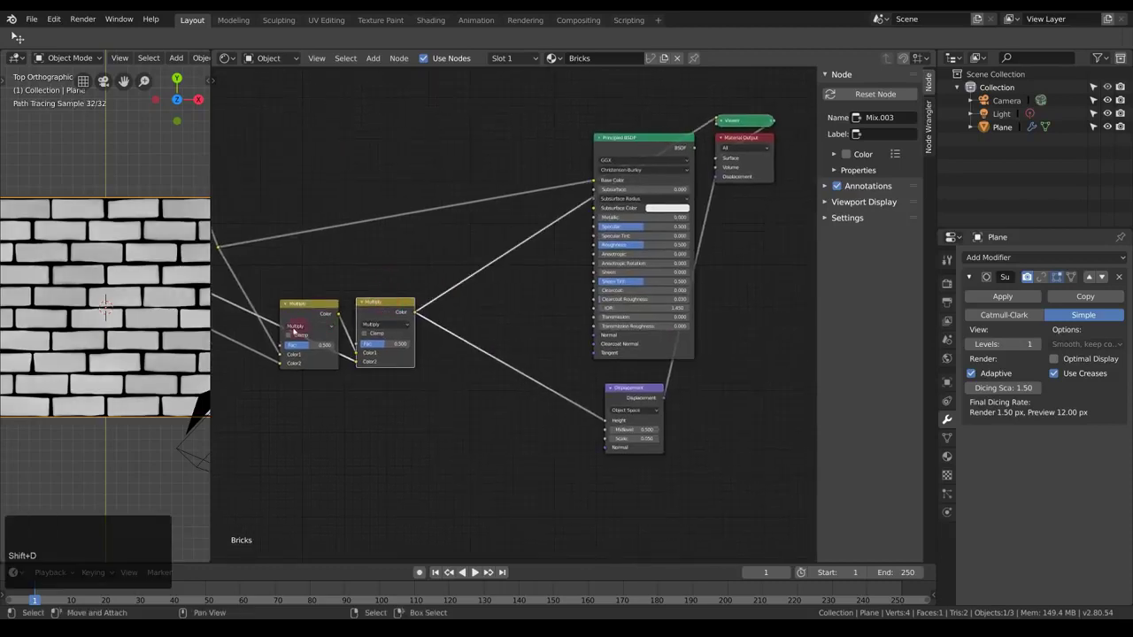
drag(385, 348, 427, 339)
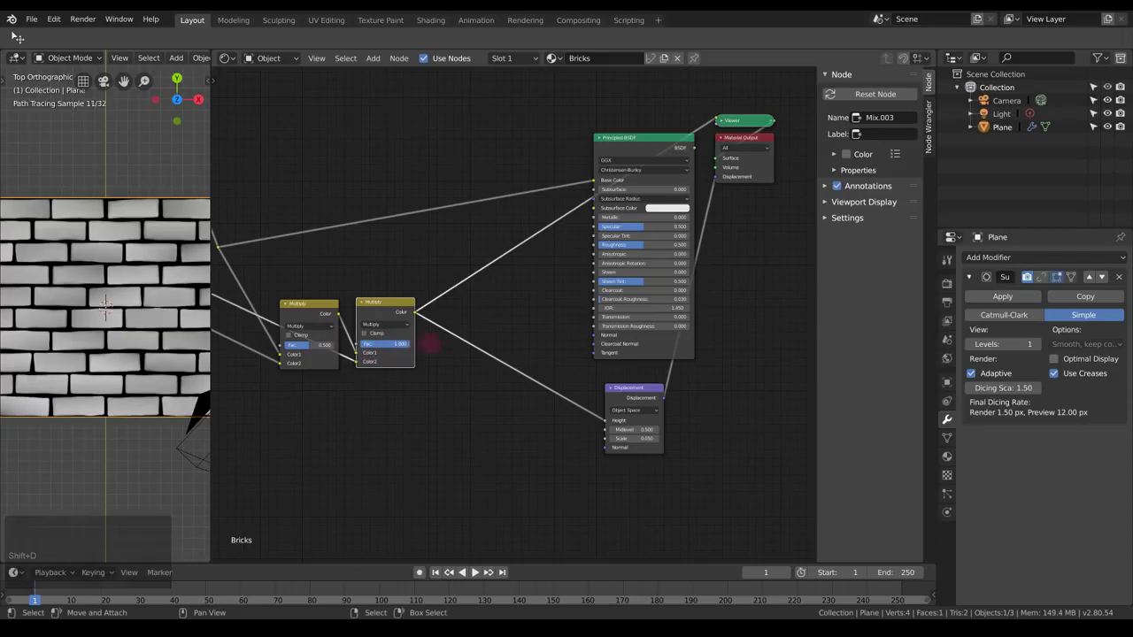
- Try a Fac of 1.000 on the first Multiply node and compare the brick shading in the viewport
scroll(105, 295, down, 3)
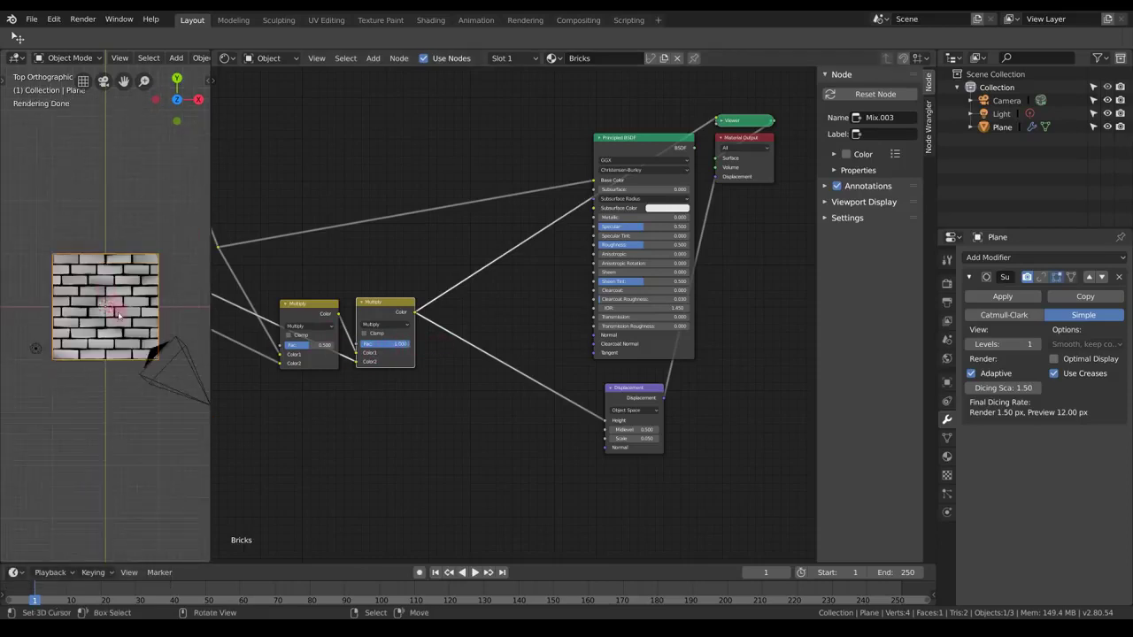
scroll(120, 313, up, 3)
drag(324, 346, 352, 346)
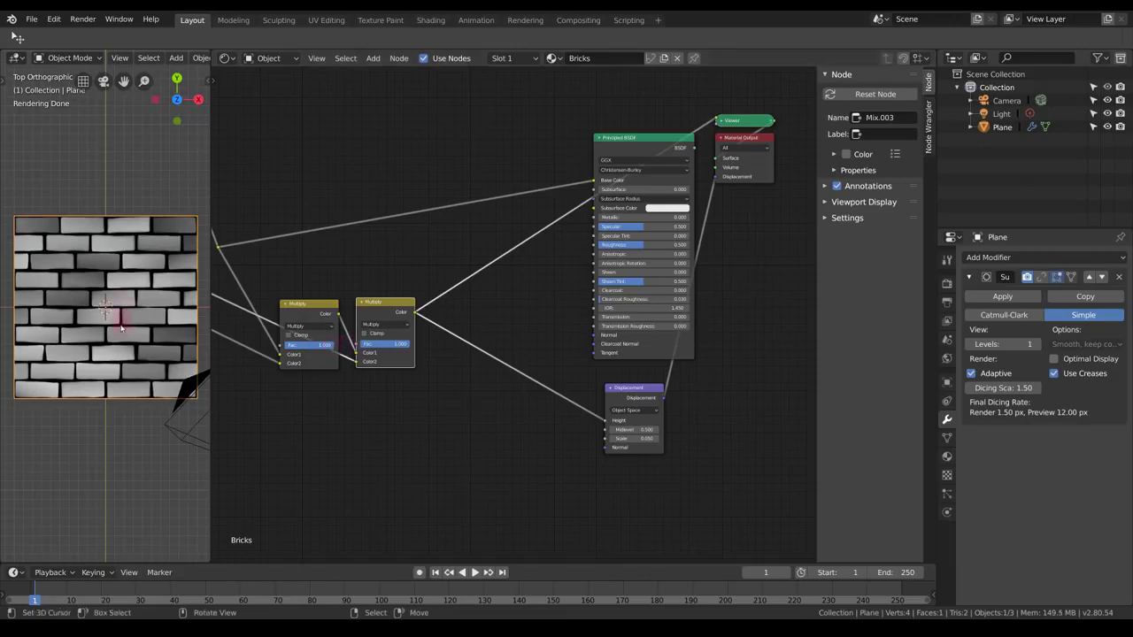
scroll(121, 325, up, 2)
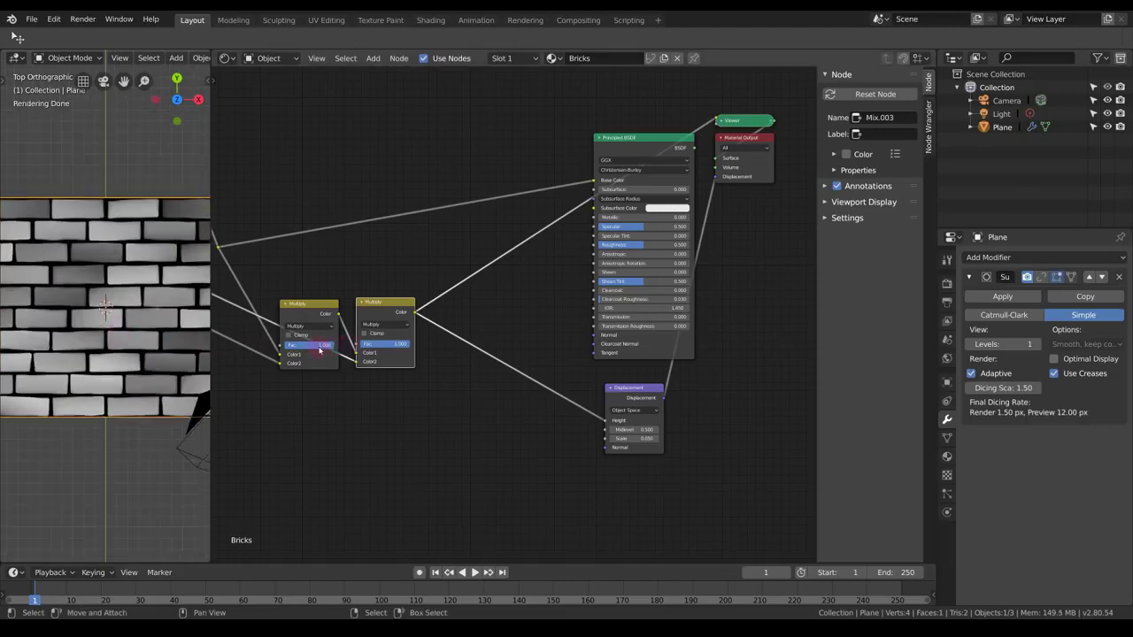
- Set the first Multiply node's Fac to 0.5
key(KP_Enter)
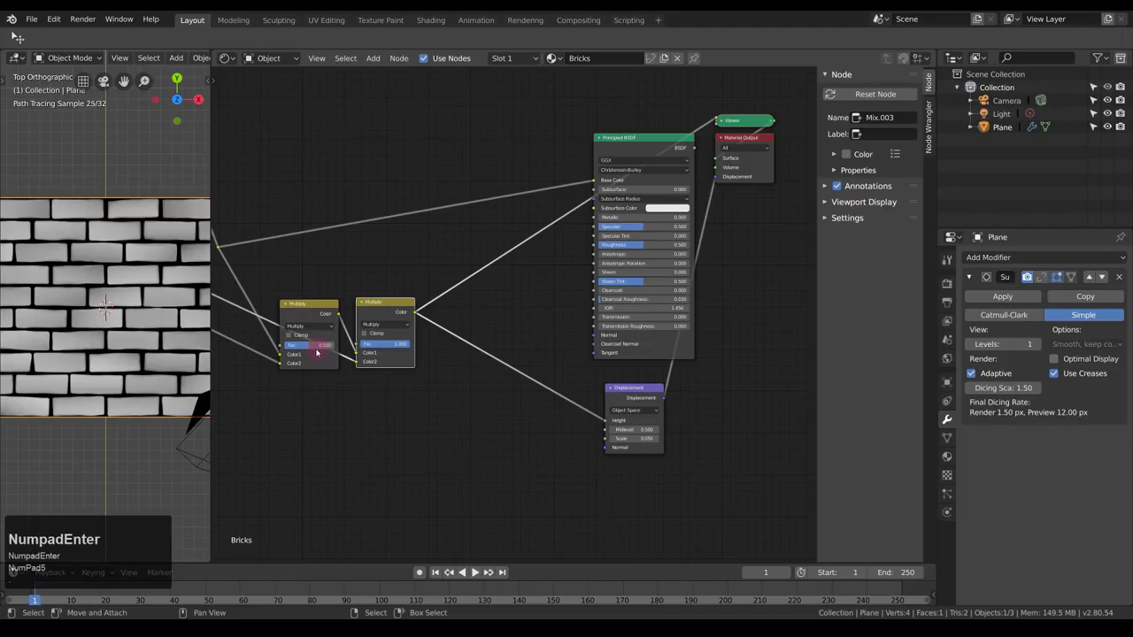
text(.5)
key(KP_Enter)
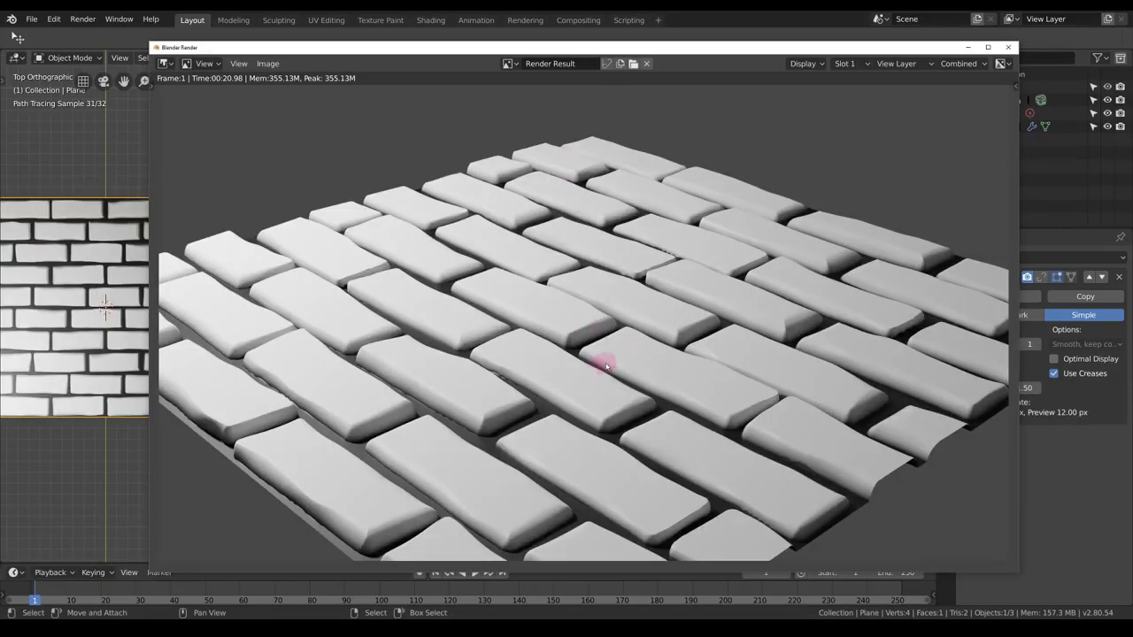
- Close the render result and review the complete node tree from the variation frames through Randomness to the Material Output
key(Escape)
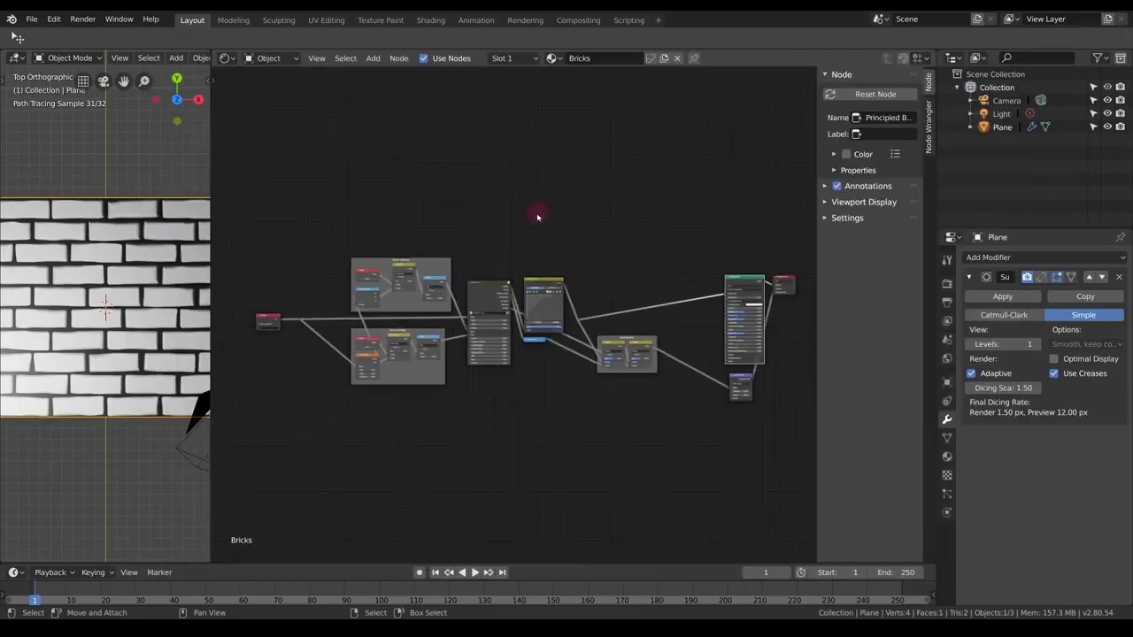
key(alt+a)
key(a)
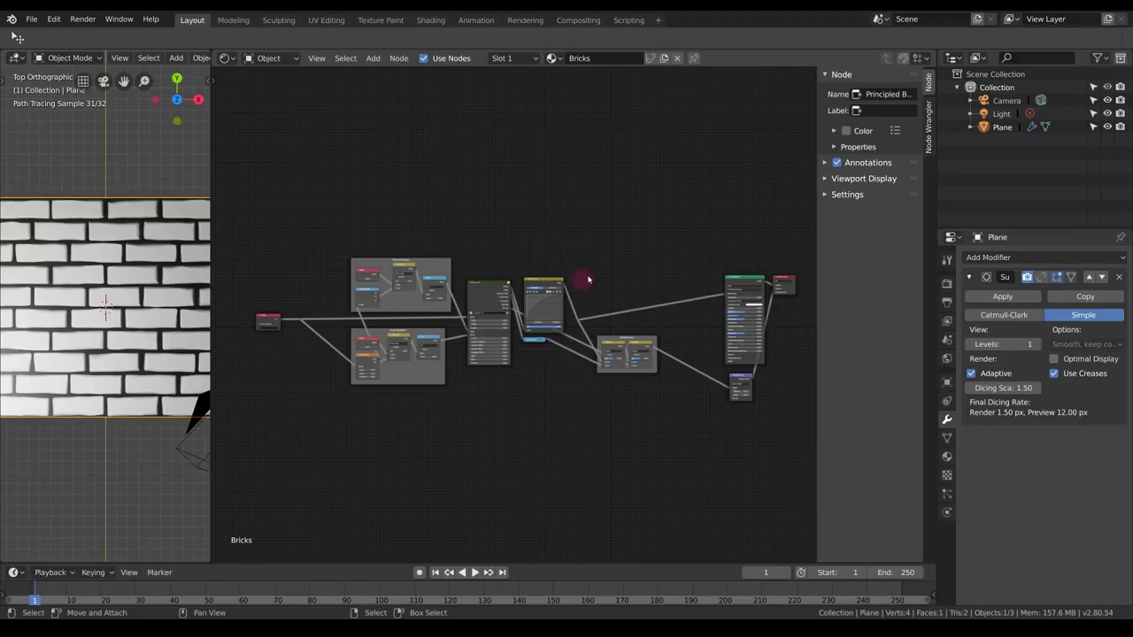
click(498, 344)
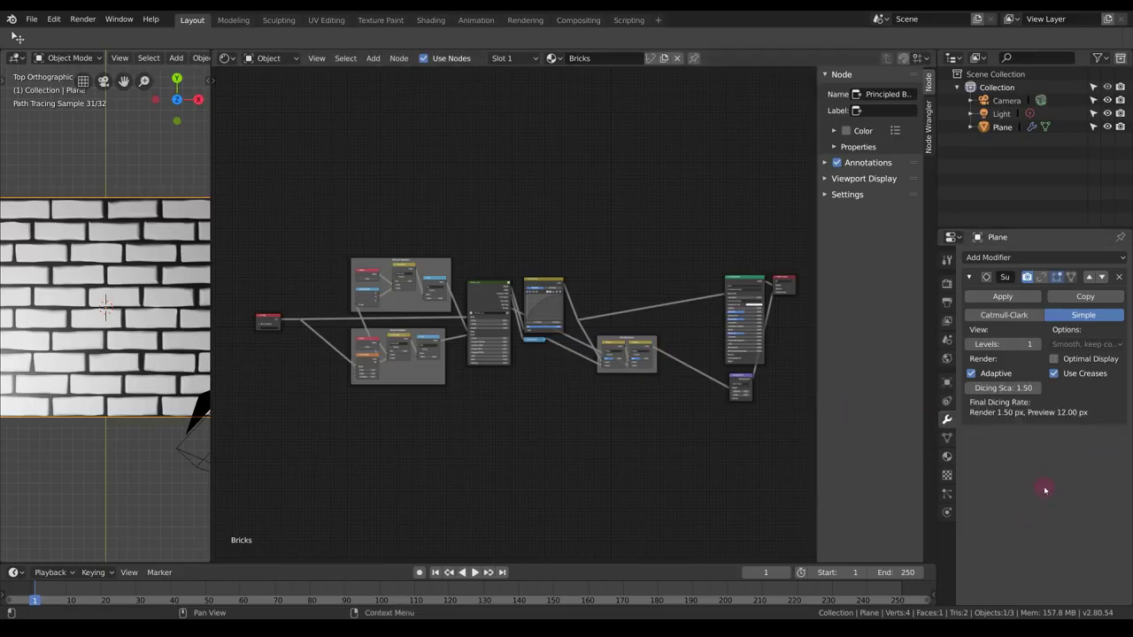
middle_drag(506, 243, 527, 237)
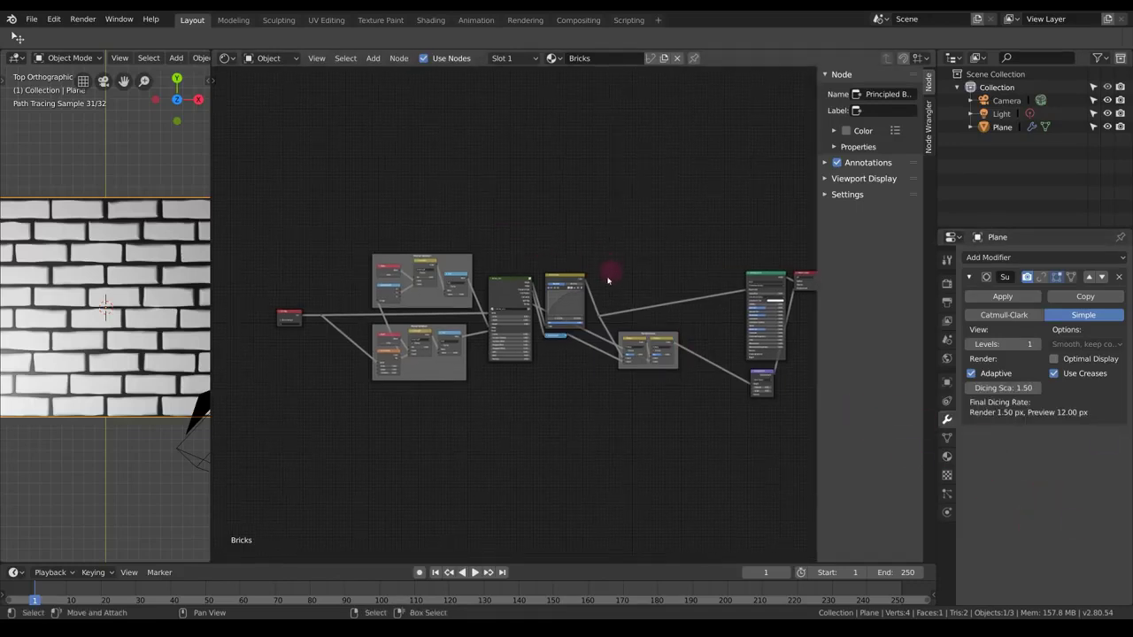
scroll(607, 281, up, 3)
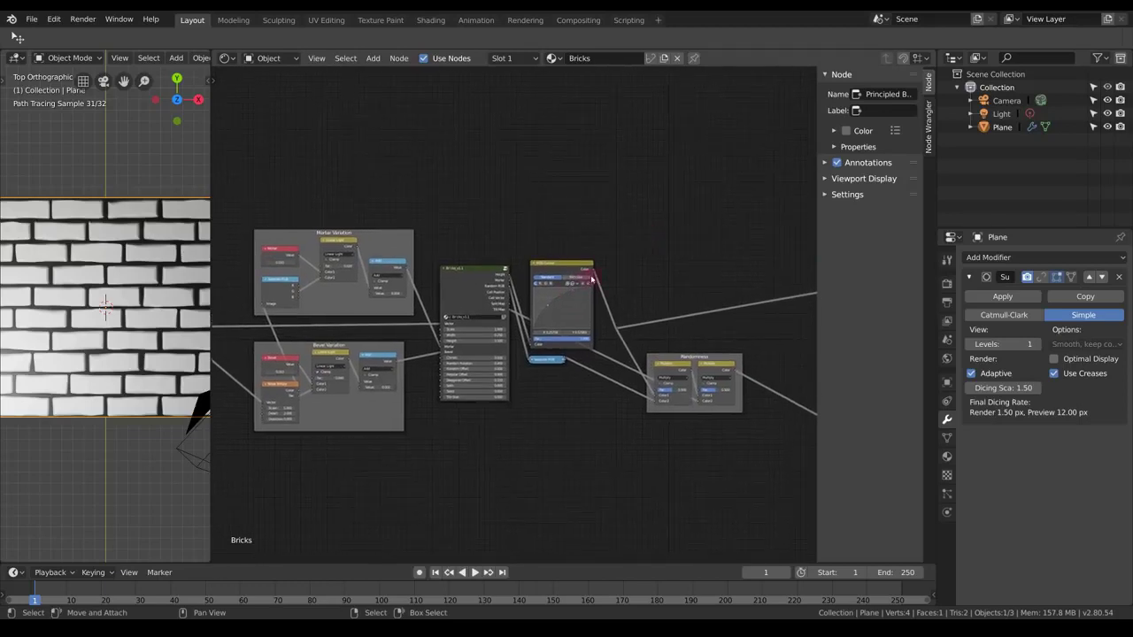
middle_drag(515, 486, 380, 445)
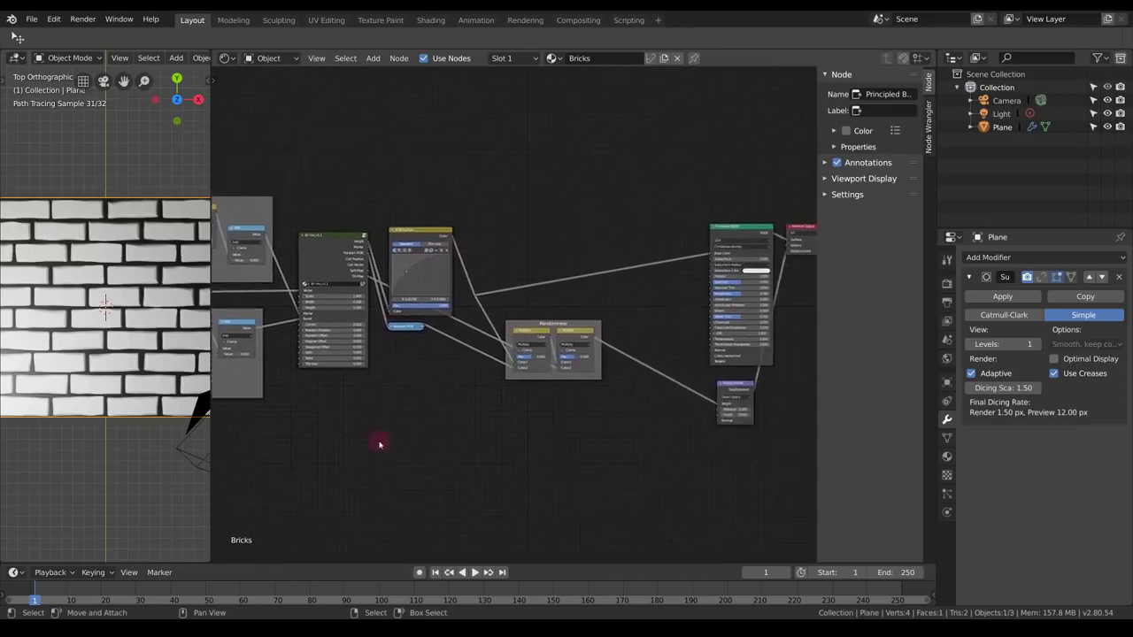
key(alt+a)
middle_drag(475, 420, 568, 426)
scroll(478, 450, down, 5)
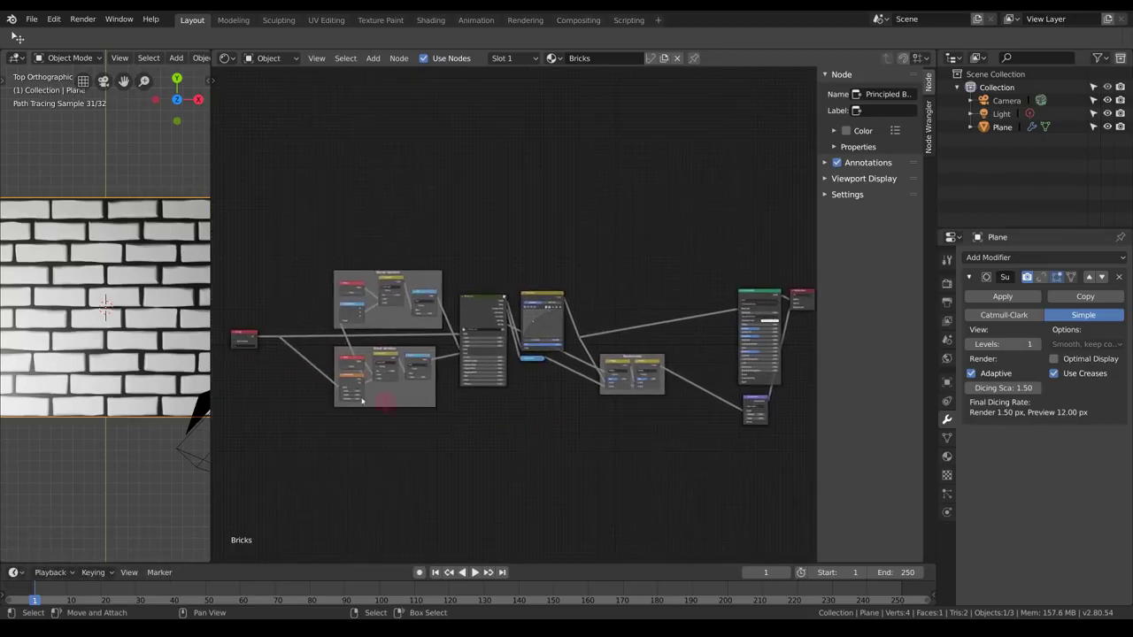
middle_drag(304, 301, 332, 357)
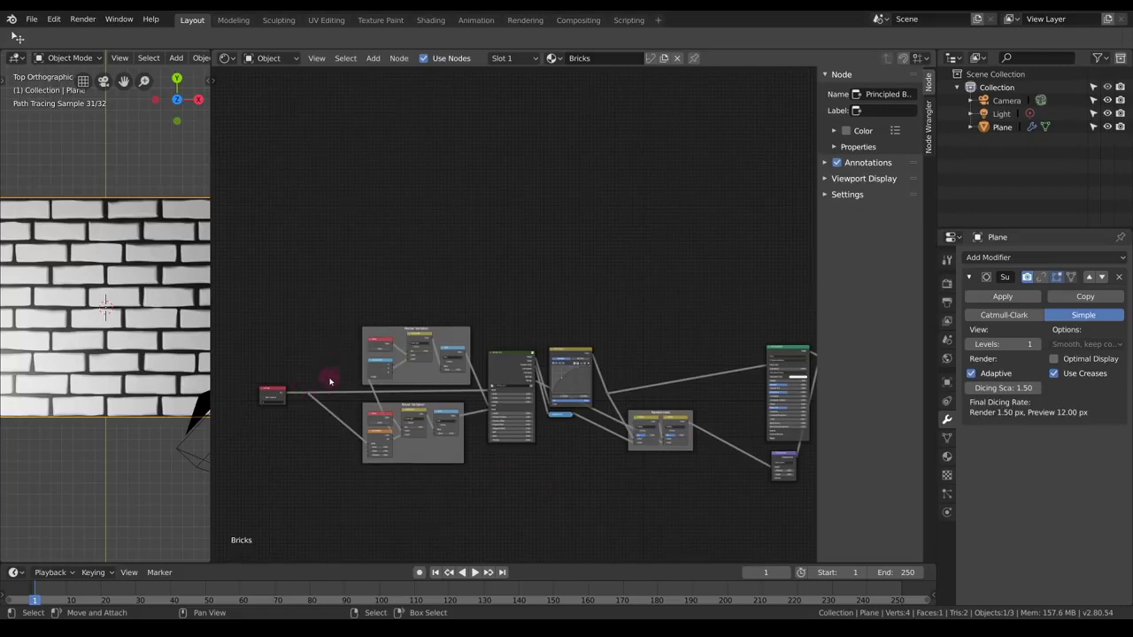
middle_drag(333, 376, 337, 366)
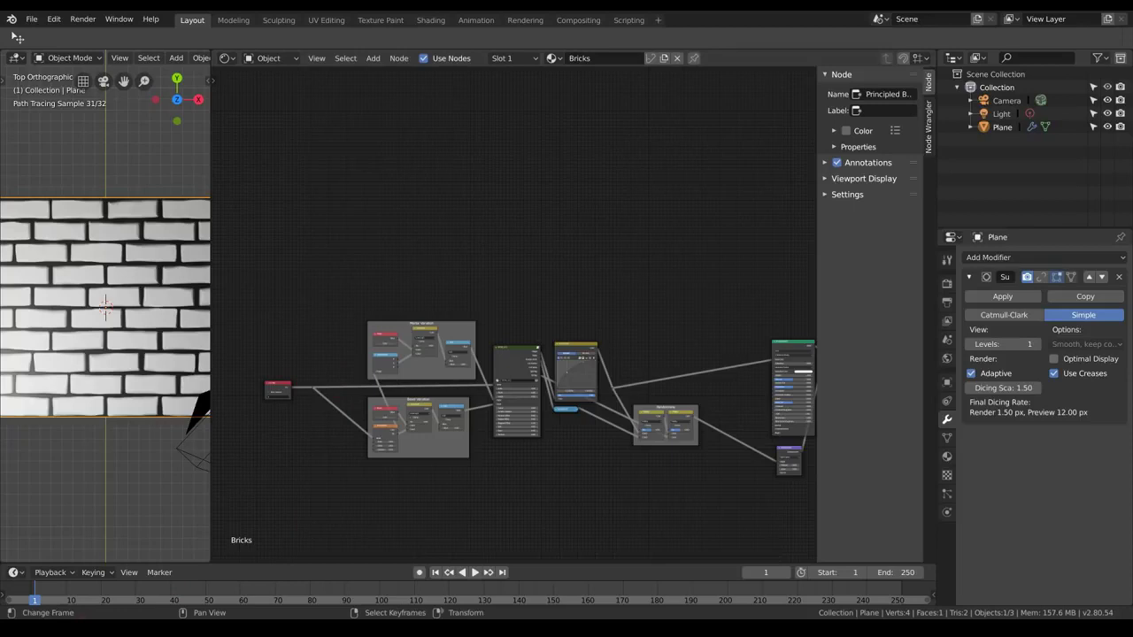
- Append the Noise Pack v1.0 [APPEND] node tree from Noise Pack v1.0.blend in the 01 Noise Pack folder
mouse_move(177, 628)
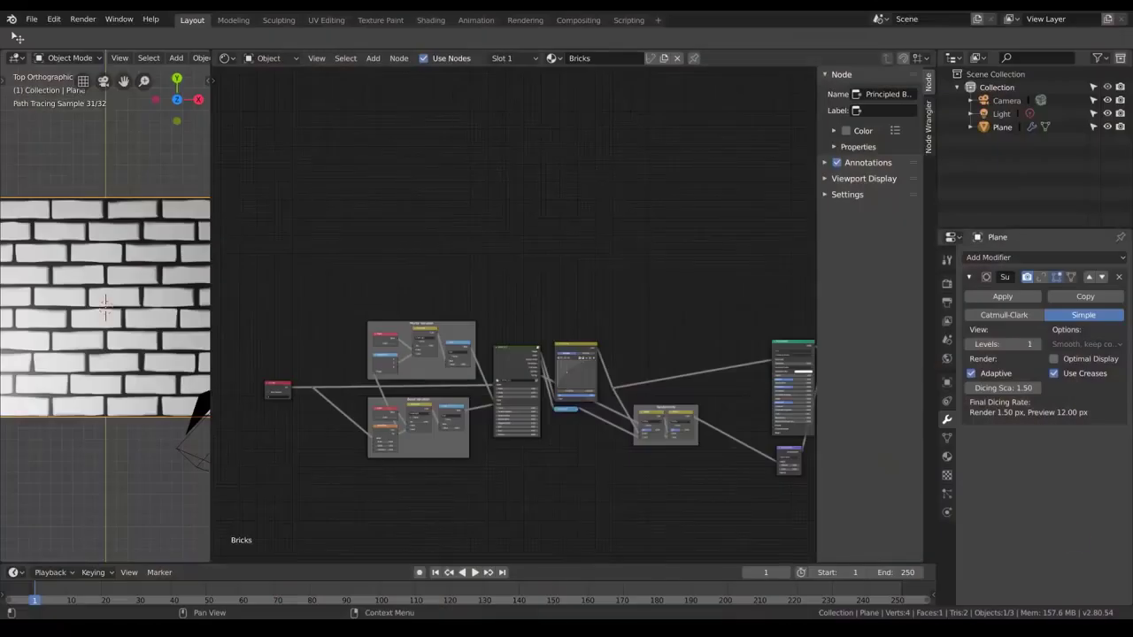
drag(1132, 324, 763, 227)
drag(751, 323, 308, 265)
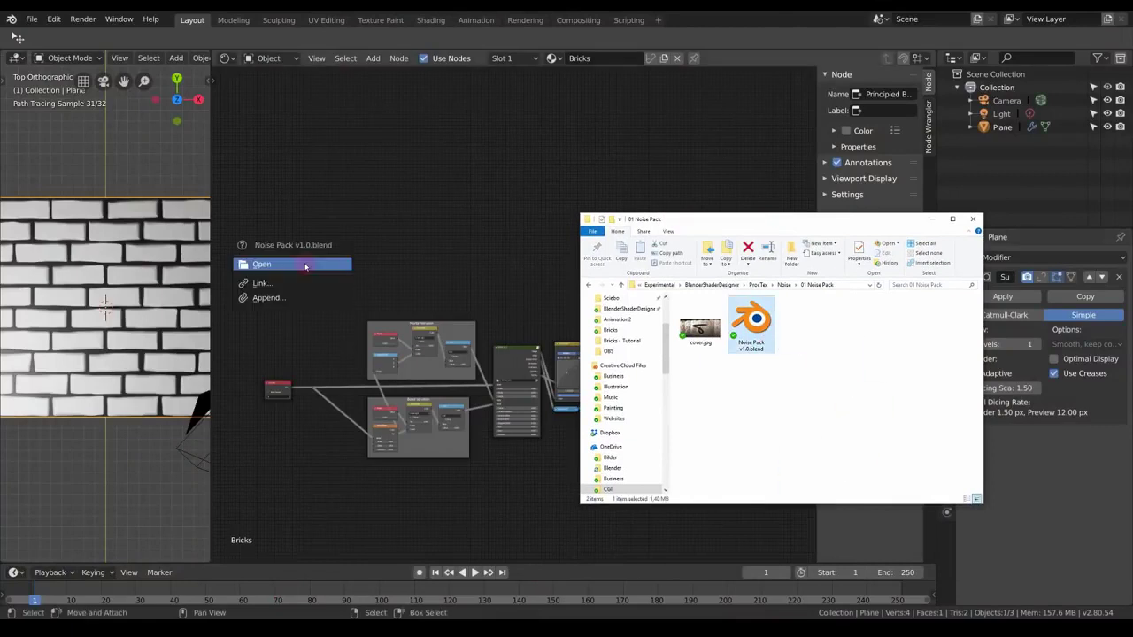
click(274, 300)
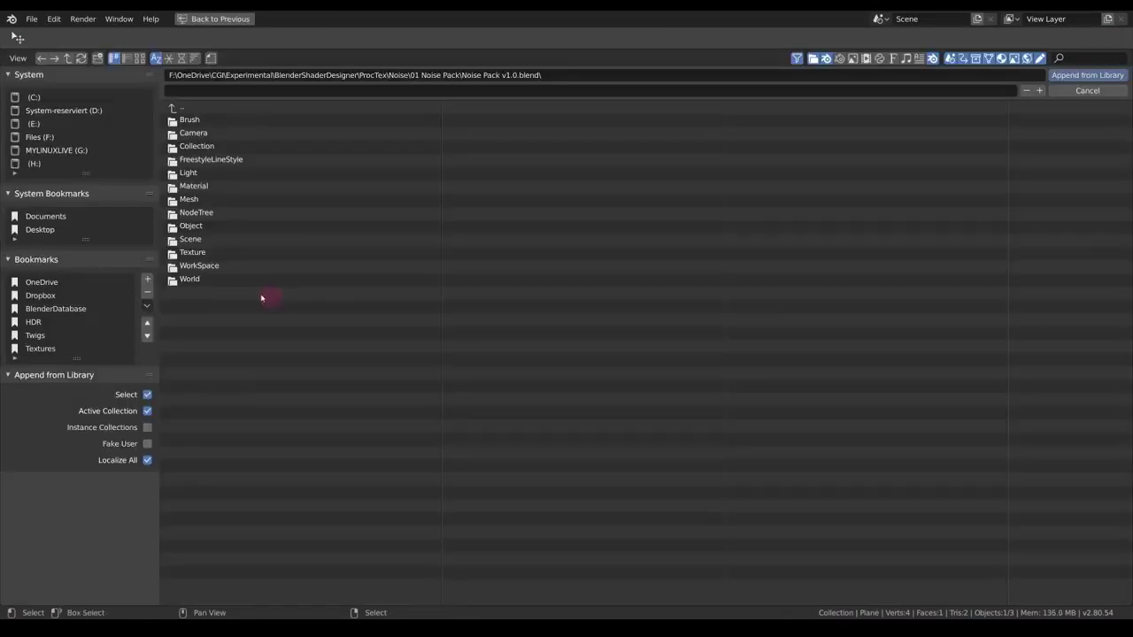
click(266, 213)
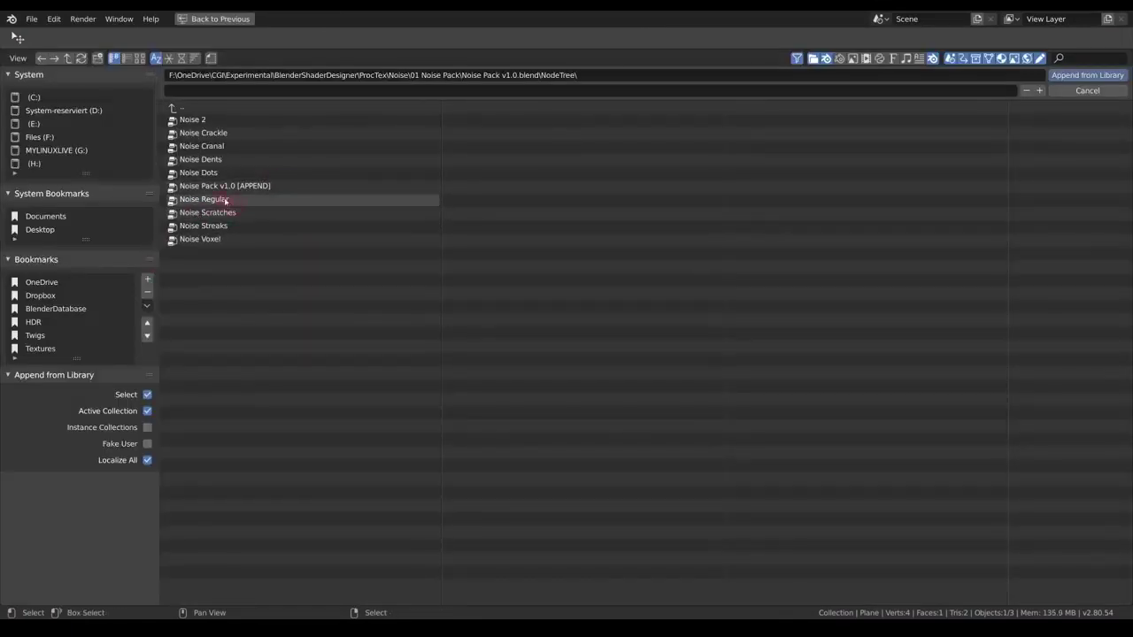
click(299, 188)
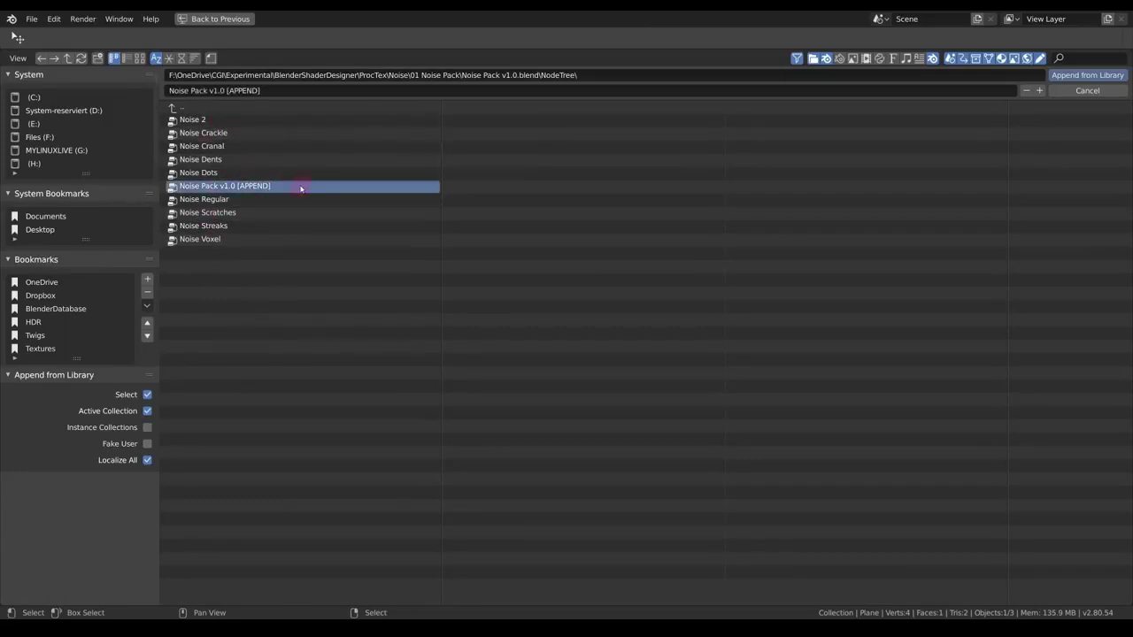
double_click(302, 187)
- Add the Noise Pack v1.0 [APPEND] group node above the node tree and widen it to fit its full name
middle_drag(431, 275, 384, 205)
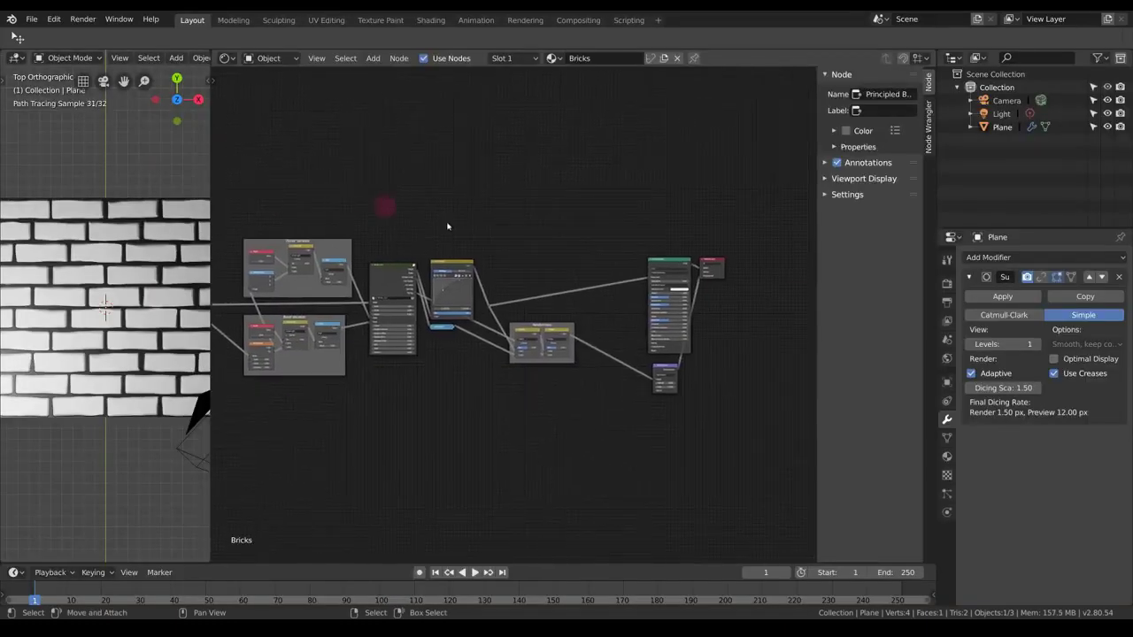
key(shift+a)
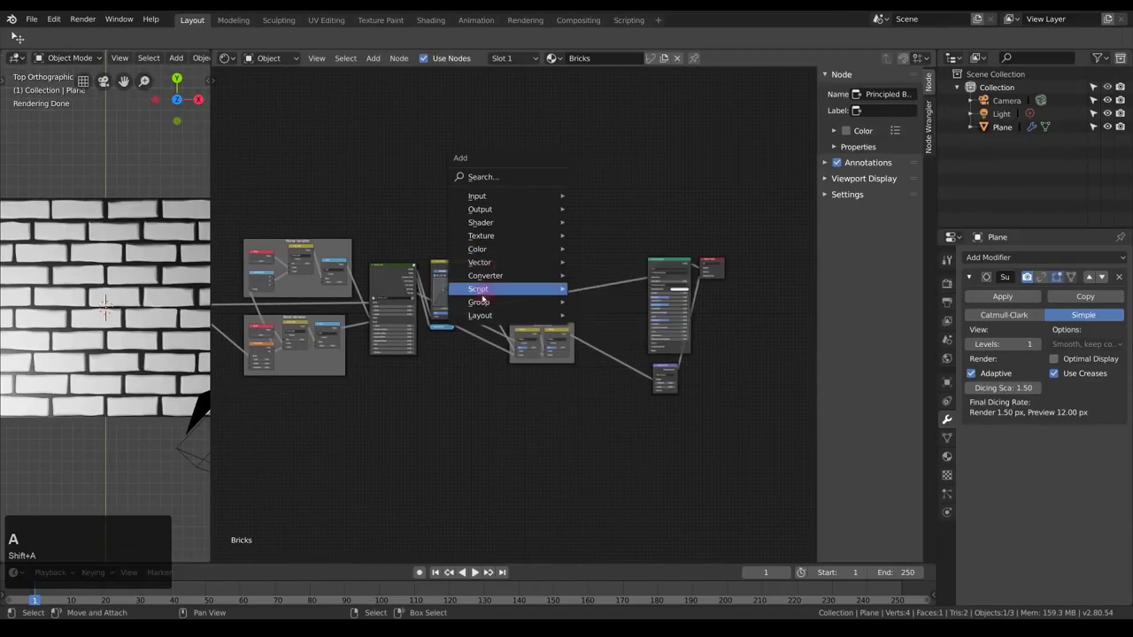
mouse_move(496, 302)
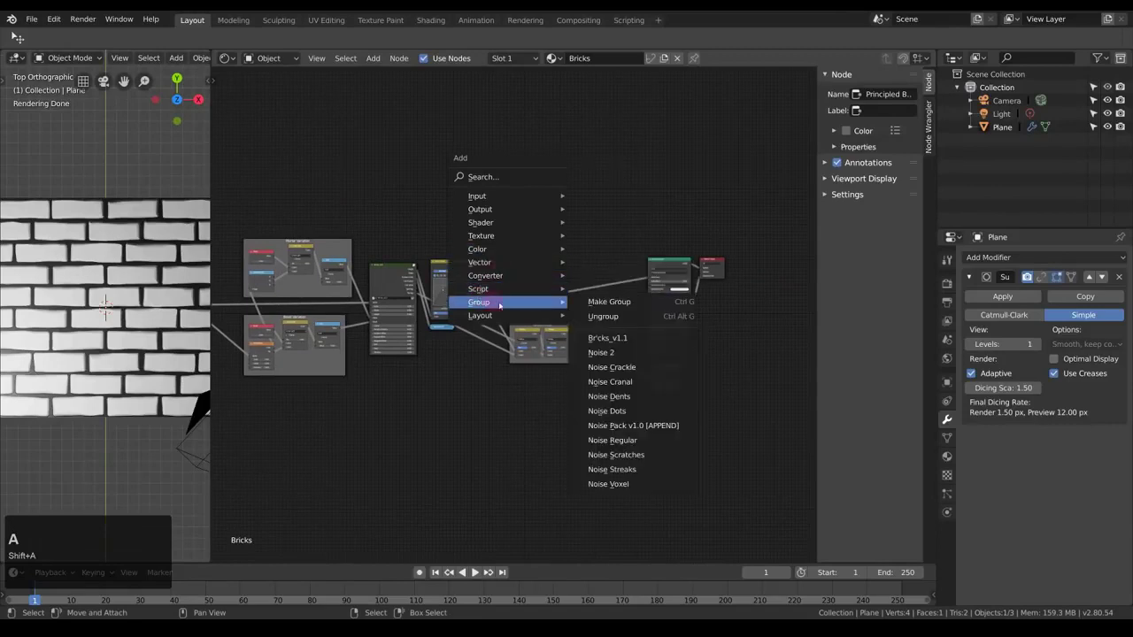
click(653, 426)
click(555, 180)
scroll(562, 186, up, 2)
key(KP_Decimal)
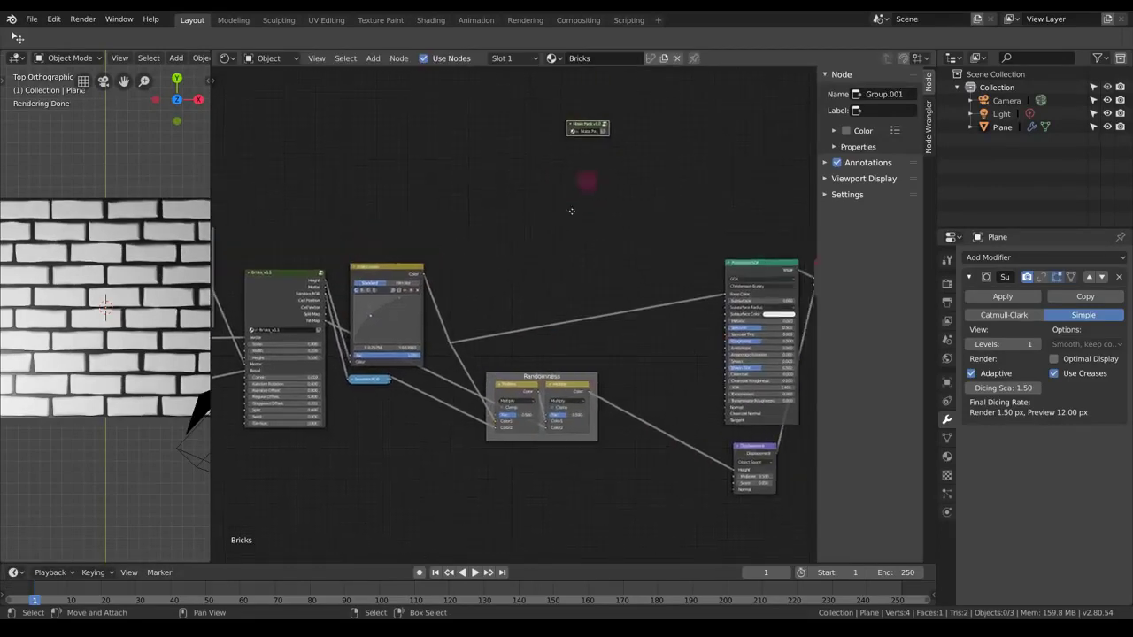
drag(590, 328, 667, 335)
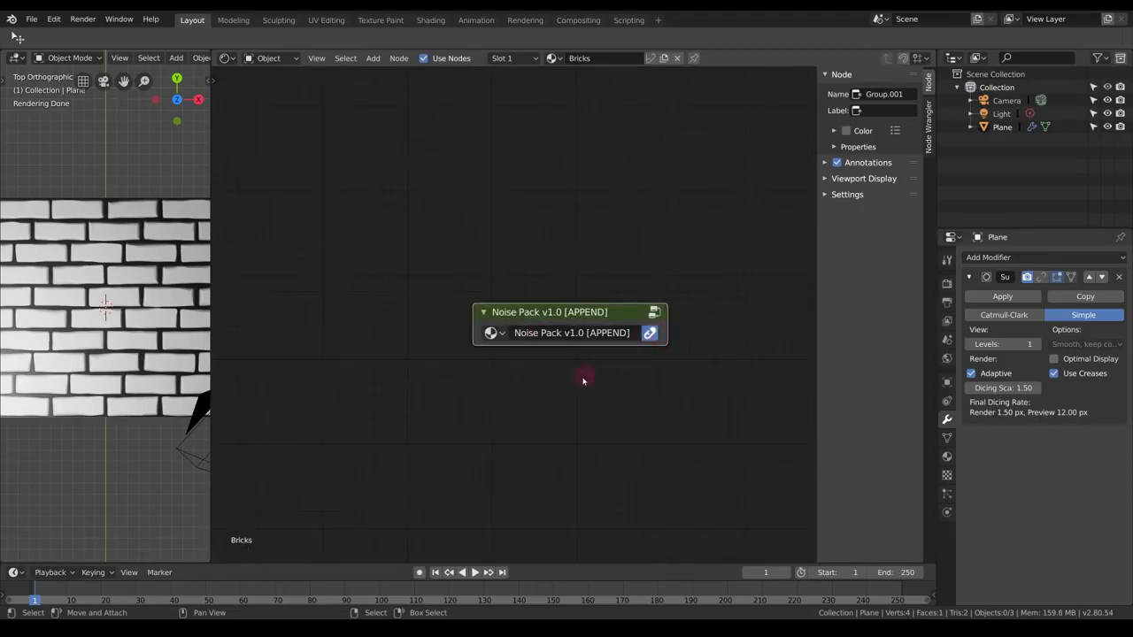
- Move the Noise Pack v1.0 [APPEND] node aside in the empty area above the Principled BSDF
scroll(620, 292, down, 5)
middle_drag(576, 313, 639, 256)
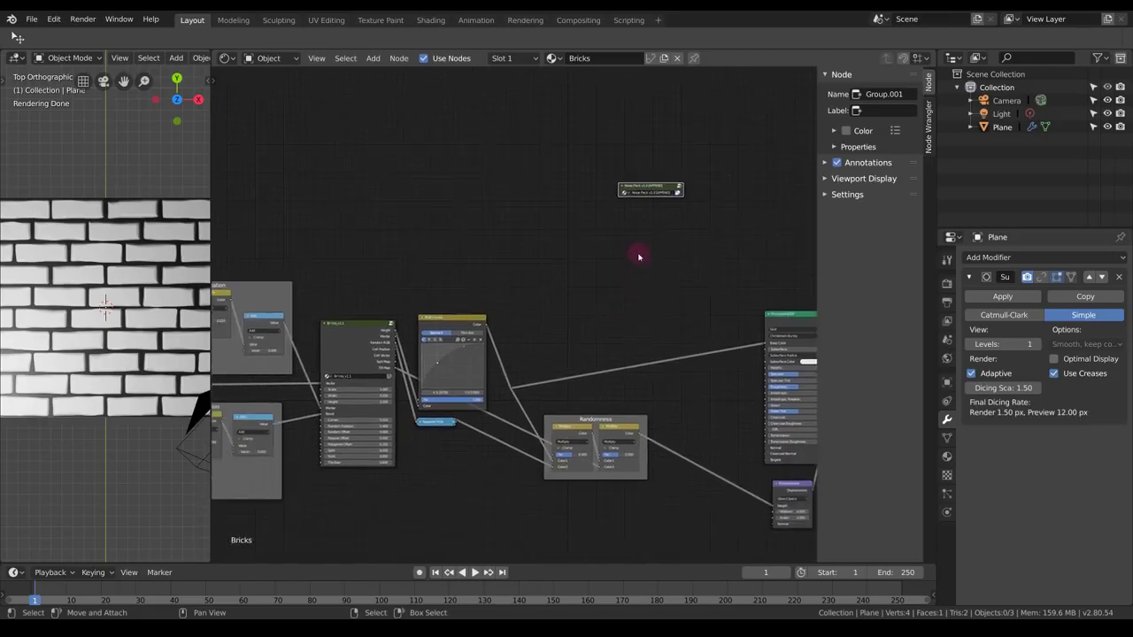
key(g)
click(723, 204)
- Add a Noise Dents group node below Separate RGB and feed its Vector from the shared coordinate reroute
middle_drag(625, 331, 732, 238)
key(shift+a)
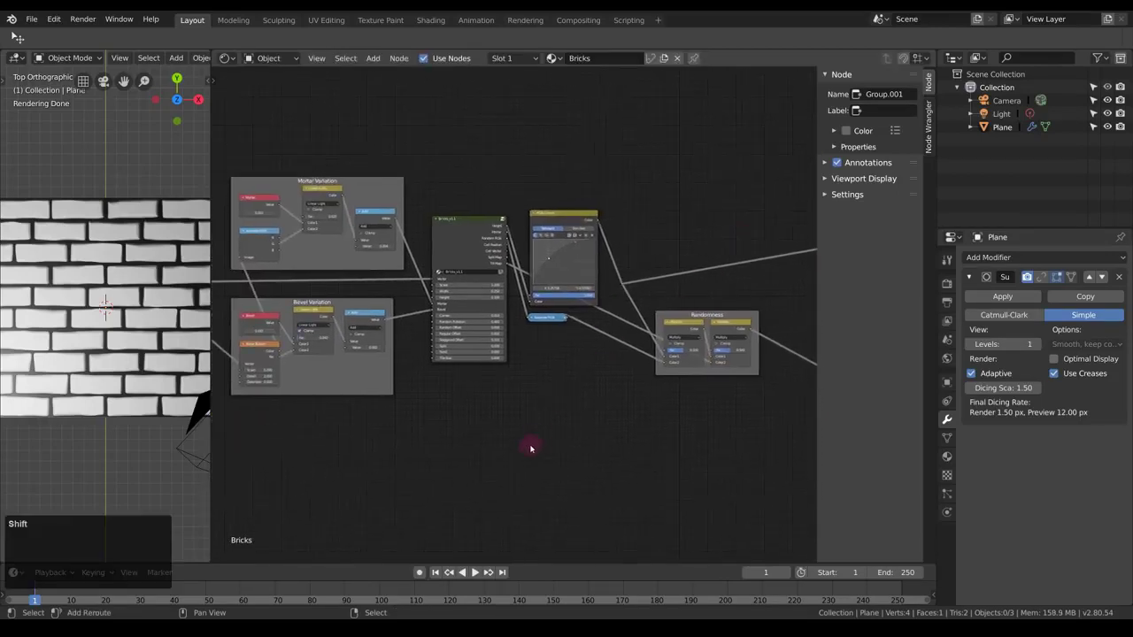
mouse_move(531, 447)
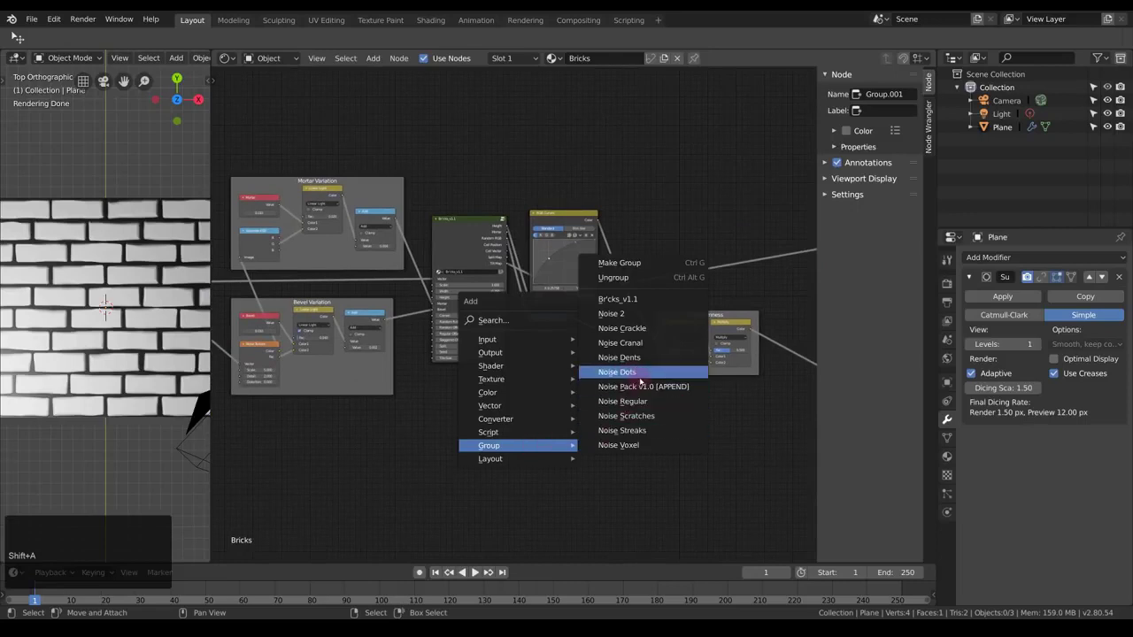
click(643, 359)
click(541, 389)
scroll(553, 380, up, 1)
middle_drag(547, 379, 594, 335)
scroll(429, 408, up, 1)
scroll(420, 402, down, 1)
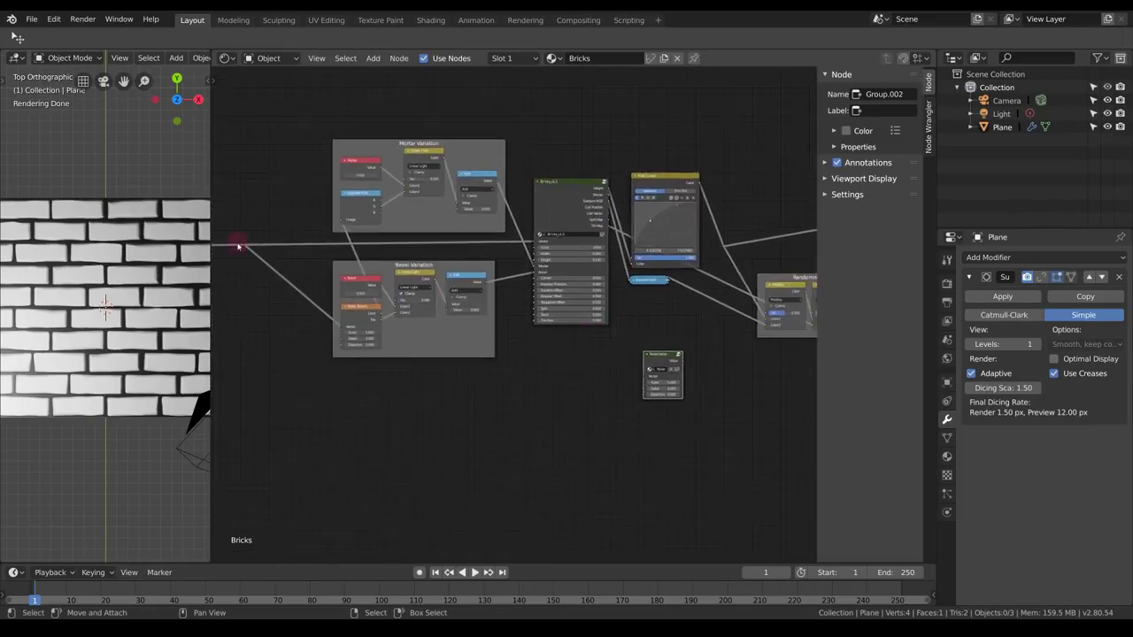
drag(243, 247, 645, 380)
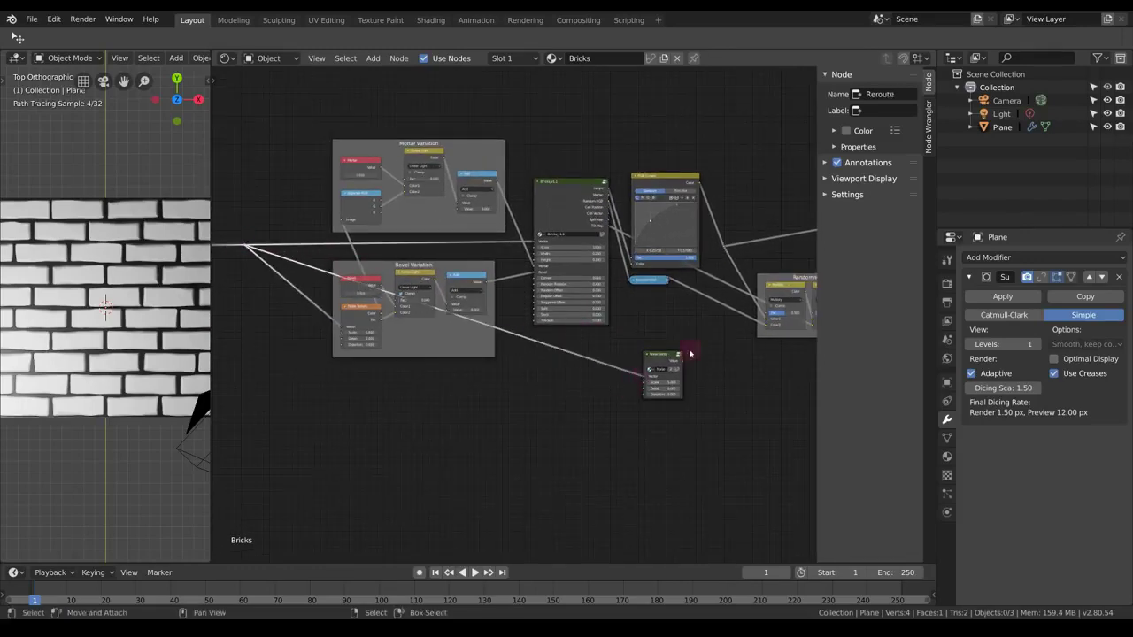
- Preview the Noise Dents Value output on the plane through the Viewer
middle_drag(682, 354, 556, 383)
scroll(556, 383, up, 2)
scroll(563, 440, up, 1)
drag(523, 367, 512, 332)
ctrl+shift+click(519, 326)
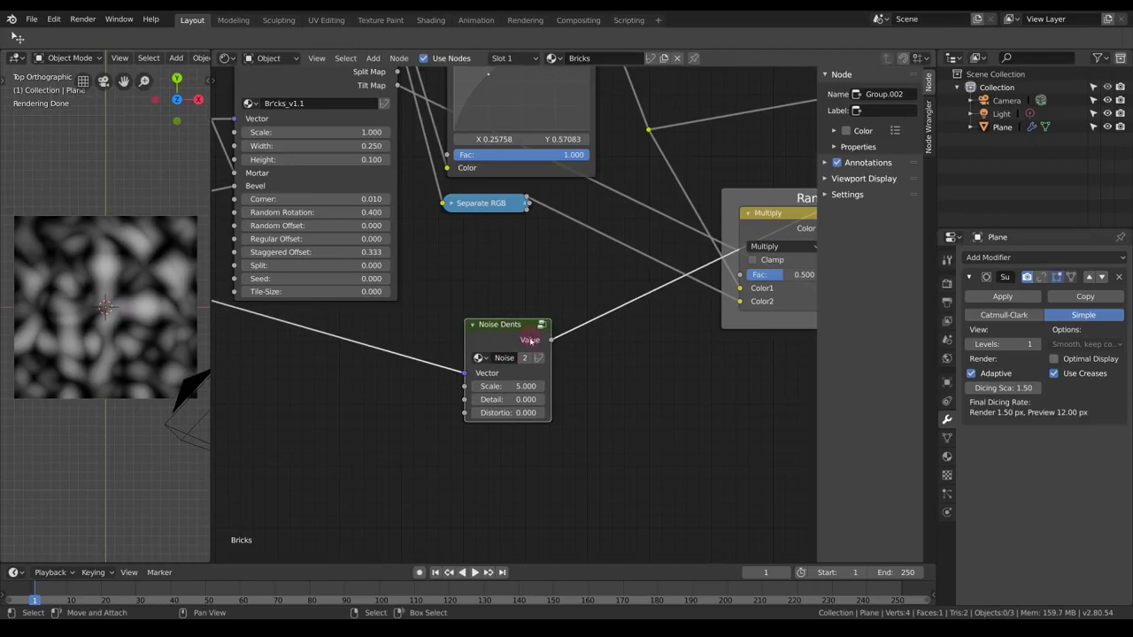
- Set the Noise Dents Scale to 40
drag(498, 386, 515, 388)
click(515, 388)
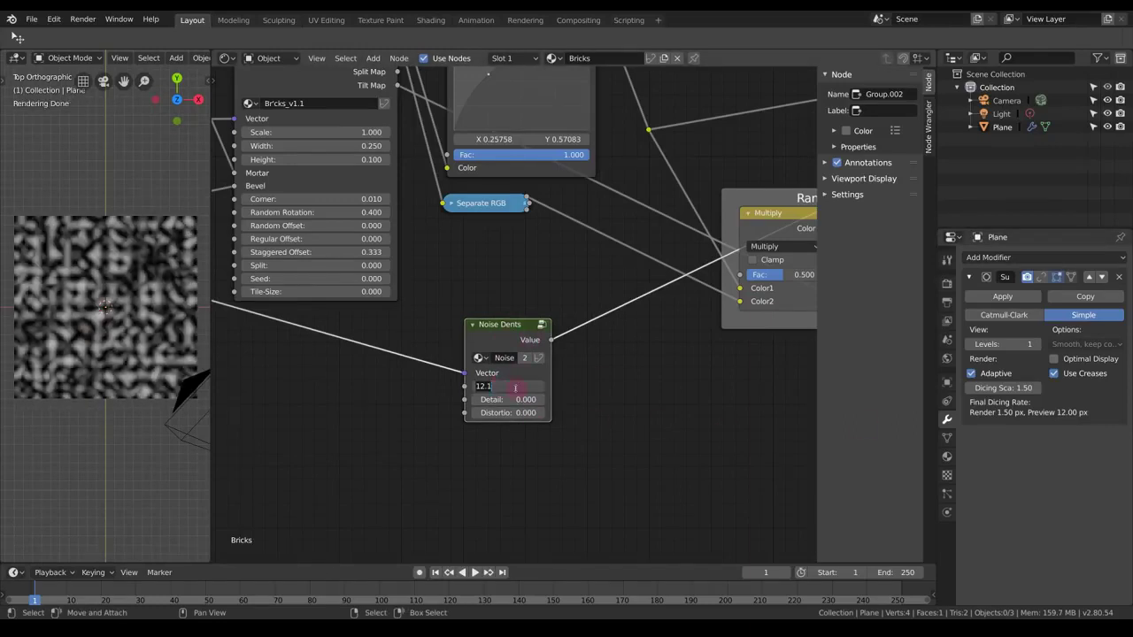
text(40)
key(KP_Enter)
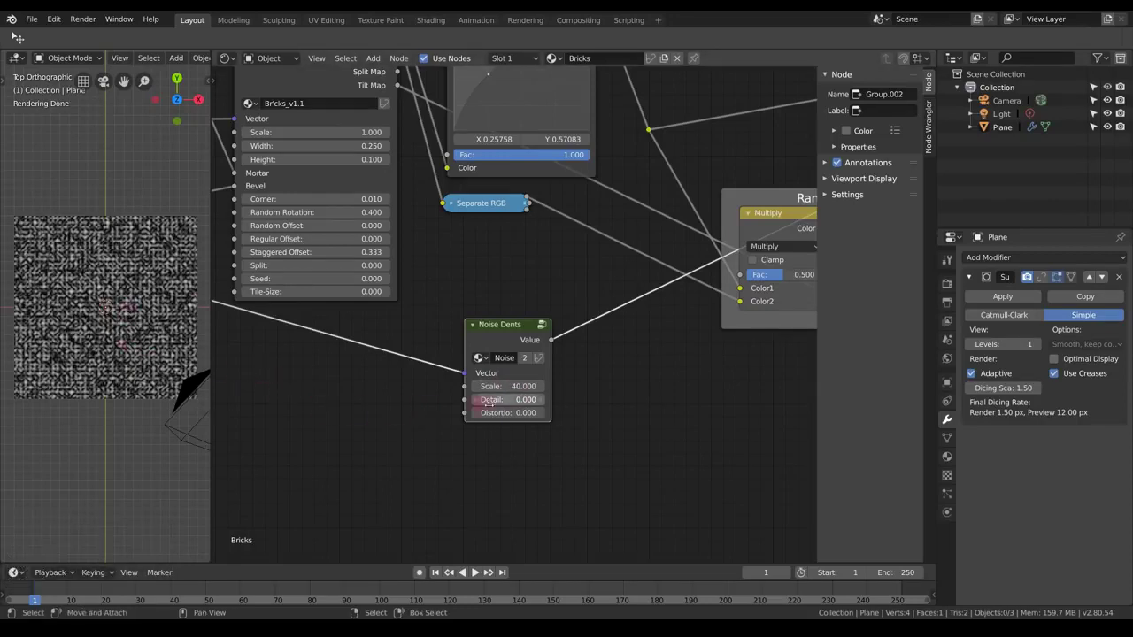
- Set the Noise Dents Distortion to 0.5 and Detail to 6, and inspect the pattern up close on the plane
scroll(489, 400, up, 2)
click(512, 457)
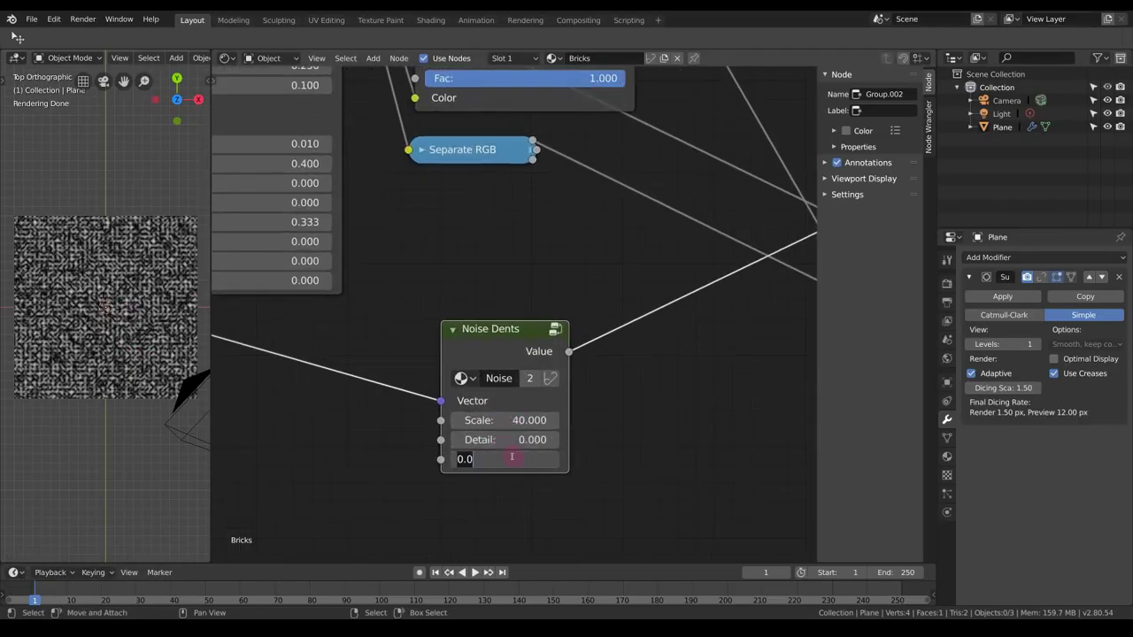
key(BackSpace)
text(5)
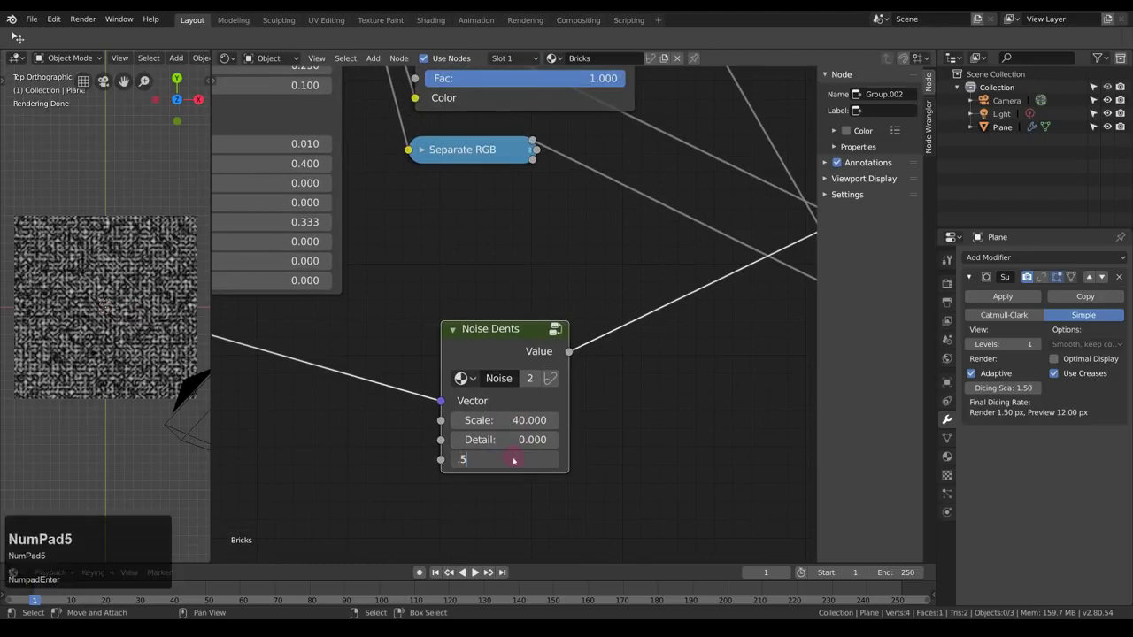
key(KP_Enter)
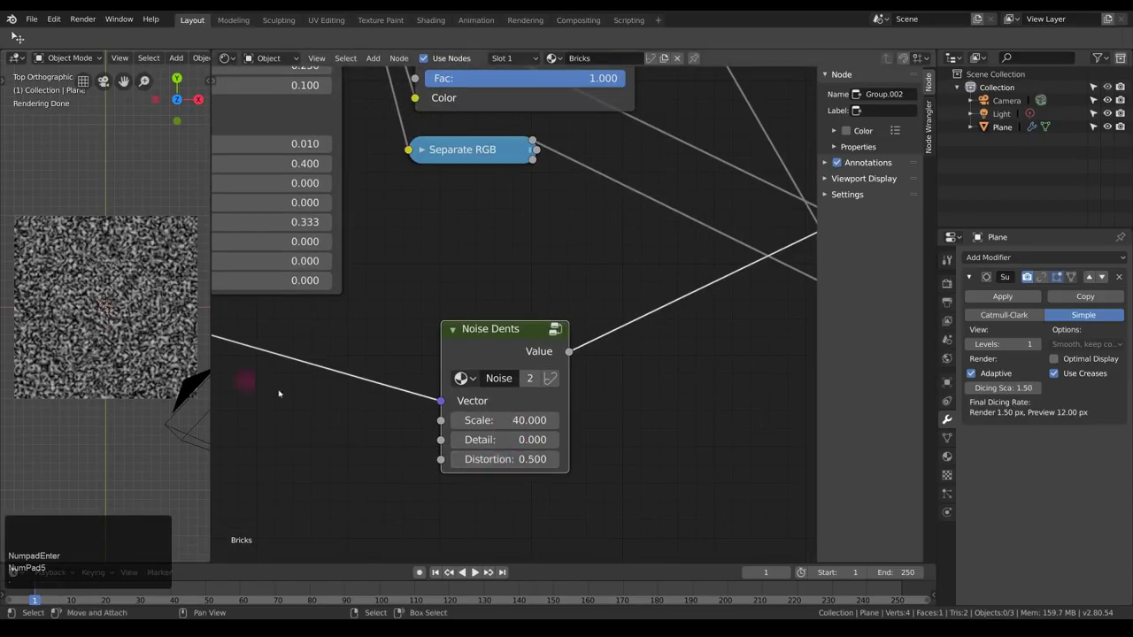
click(515, 440)
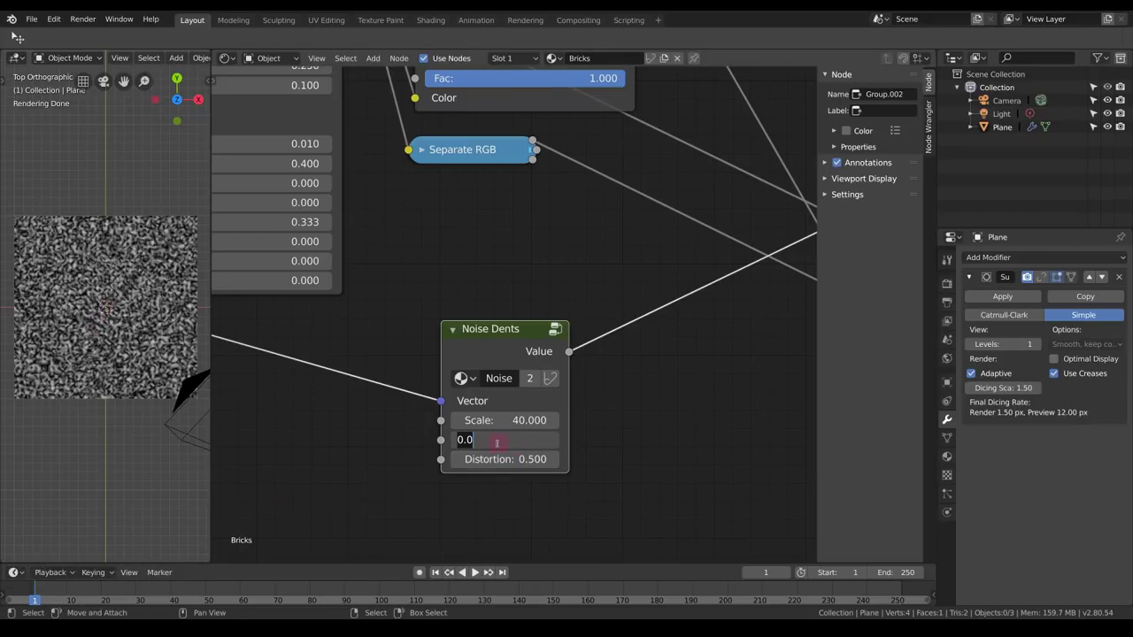
text(6)
key(KP_Enter)
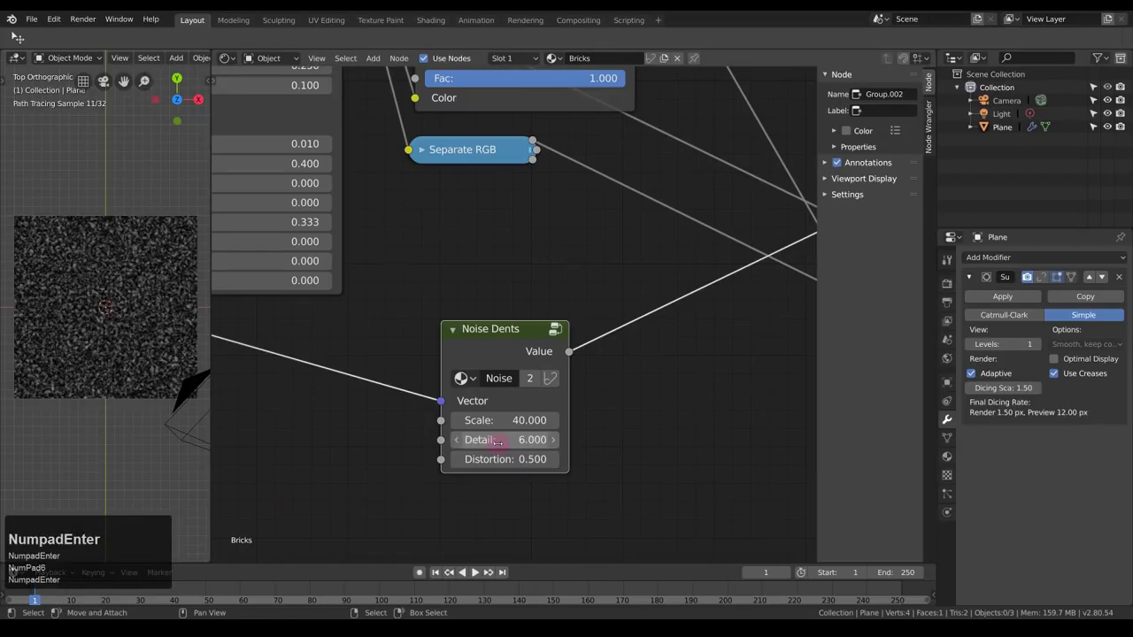
ctrl+middle_drag(121, 316, 123, 205)
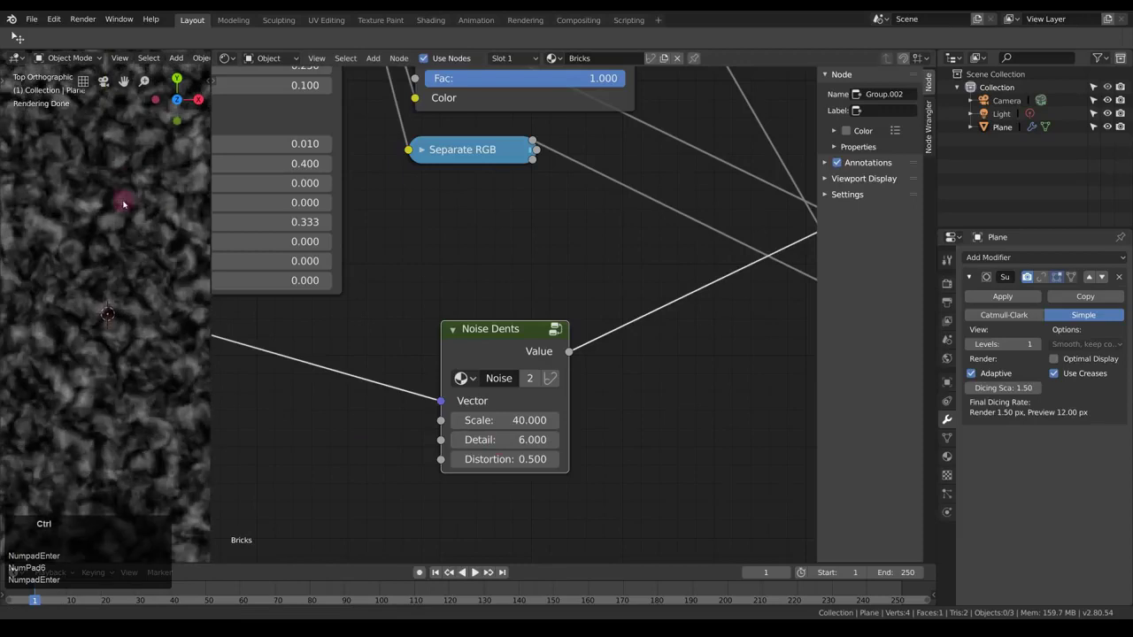
- Insert a MixRGB node into the link from the RGB Curves reroute to the first Multiply's Color1, before the Randomness frame
scroll(452, 363, down, 5)
middle_drag(511, 340, 474, 377)
scroll(533, 329, up, 2)
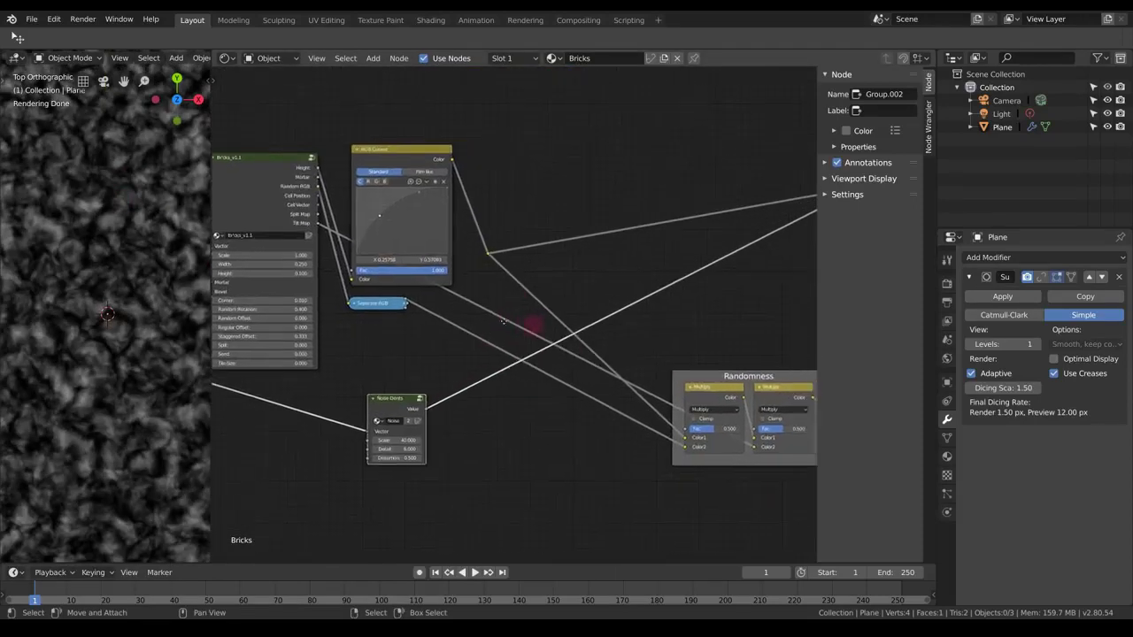
middle_drag(532, 325, 423, 321)
middle_drag(419, 415, 514, 389)
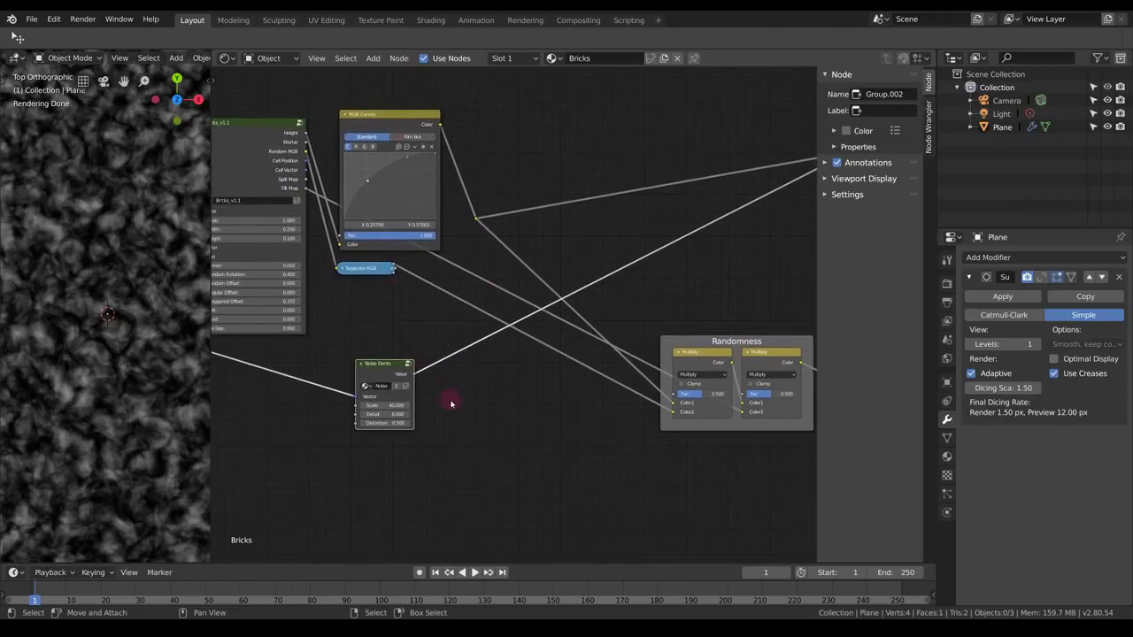
scroll(460, 412, up, 2)
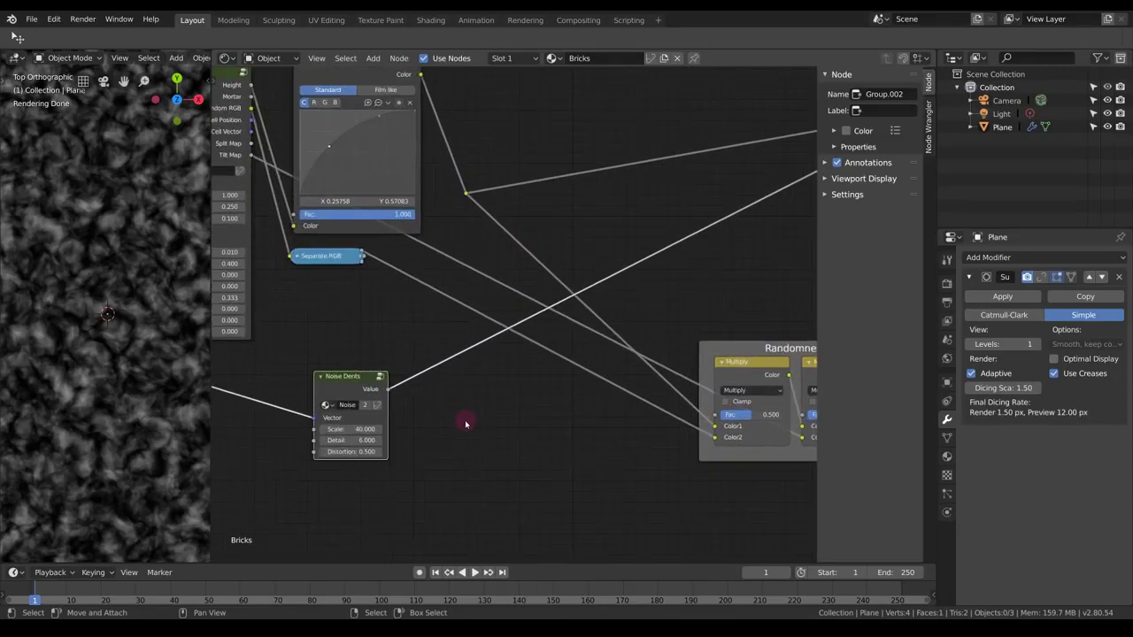
key(shift+a)
mouse_move(522, 324)
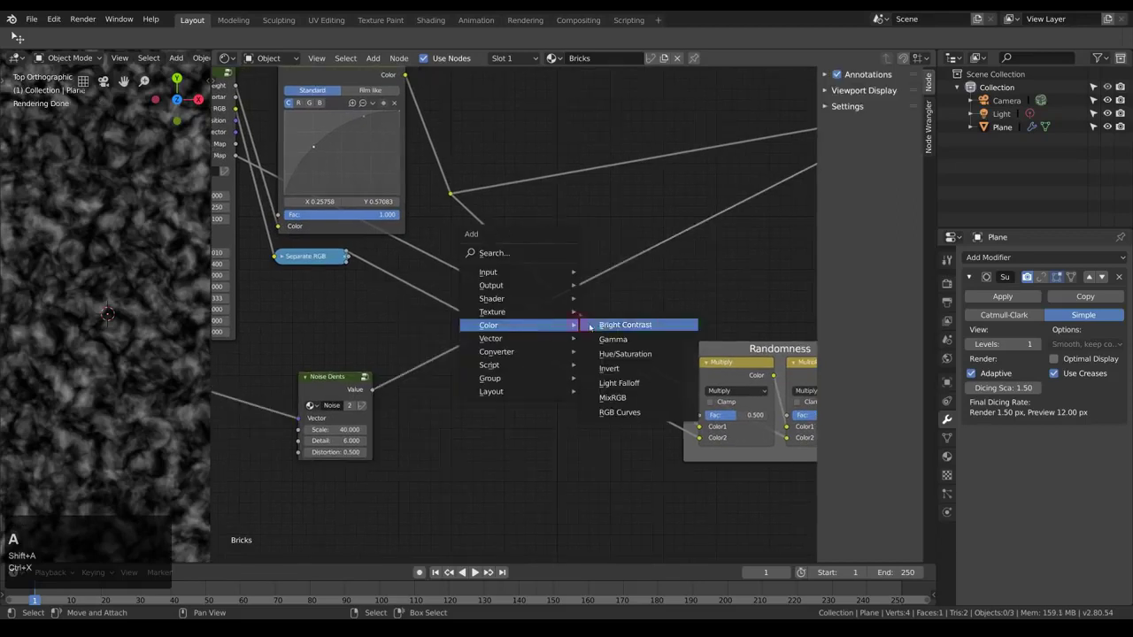
click(617, 398)
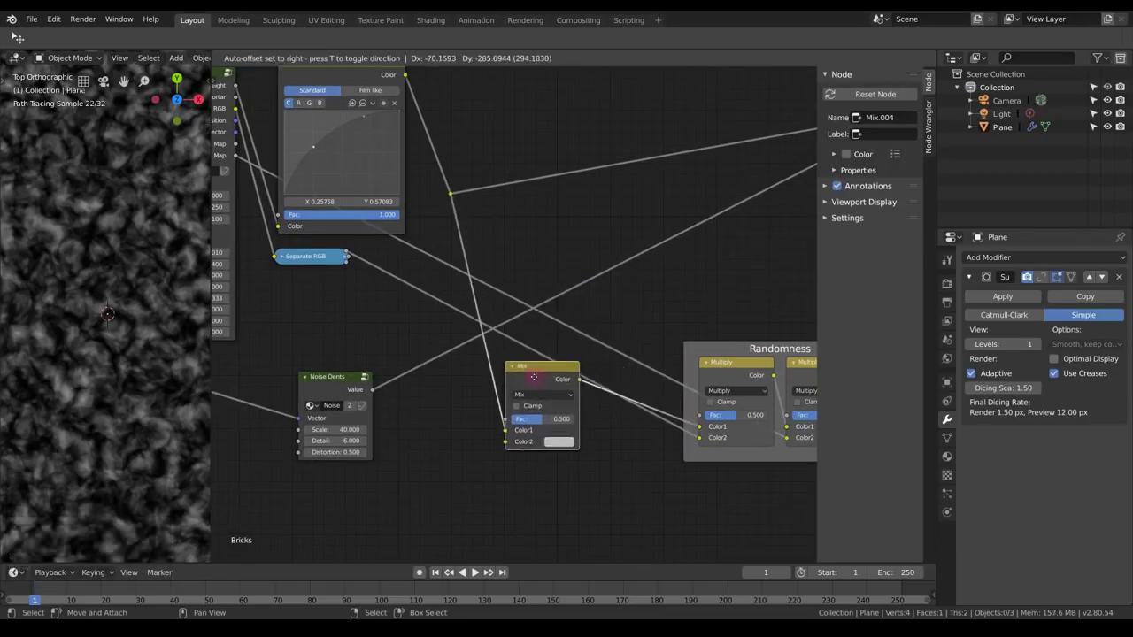
click(547, 360)
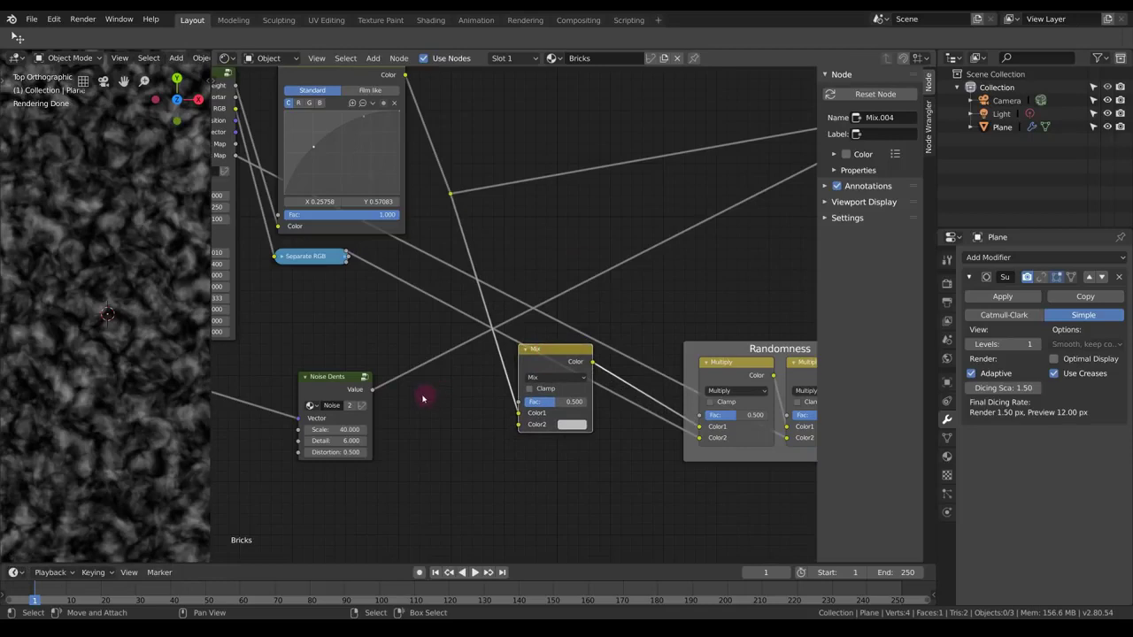
- Connect the Noise Dents Value to the Mix node's Color2 with Subtract blending, and preview the result on the bricks
mouse_move(374, 390)
mouse_down()
mouse_move(536, 426)
mouse_move(522, 426)
mouse_up()
click(553, 377)
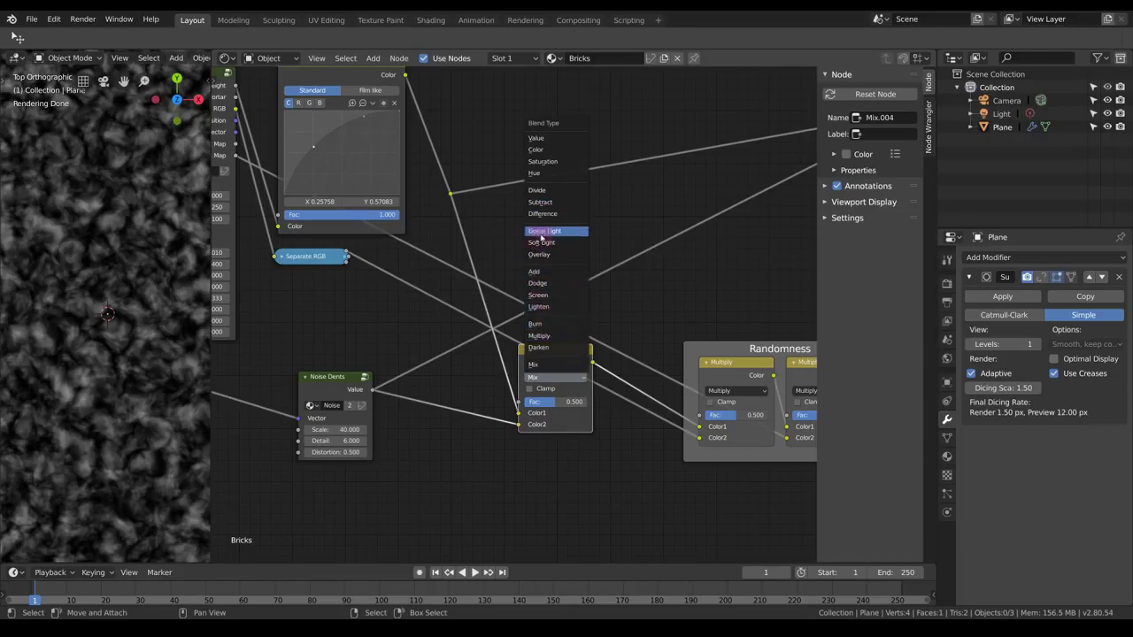
click(542, 202)
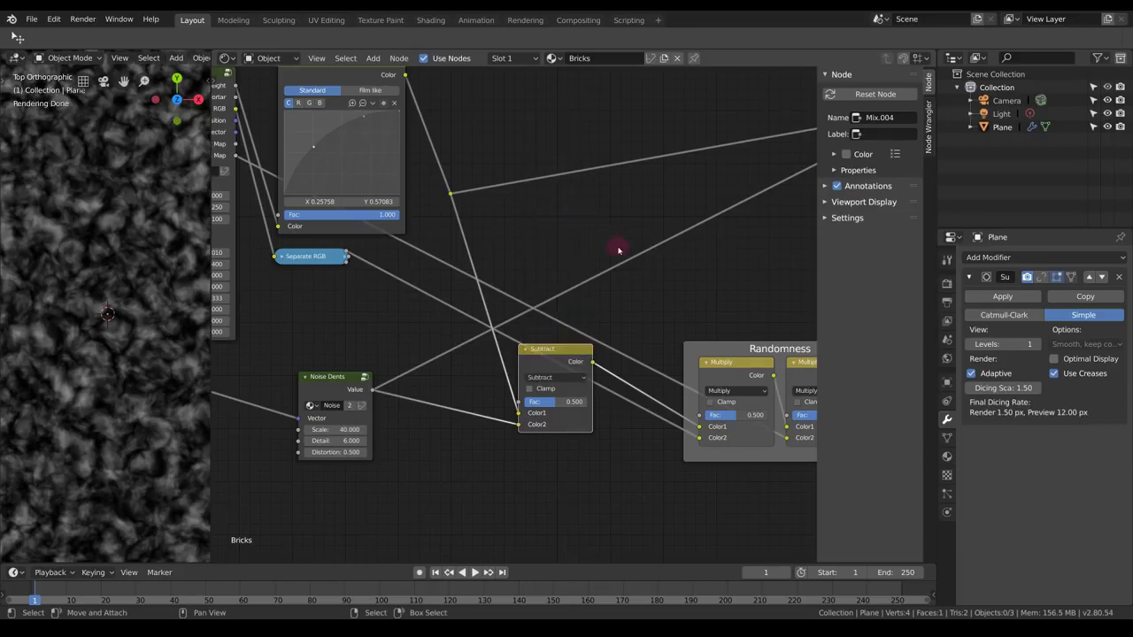
ctrl+shift+click(555, 354)
- Connect the Bricks_v1.1 Height output to the Subtract node's Fac
middle_drag(397, 308, 503, 342)
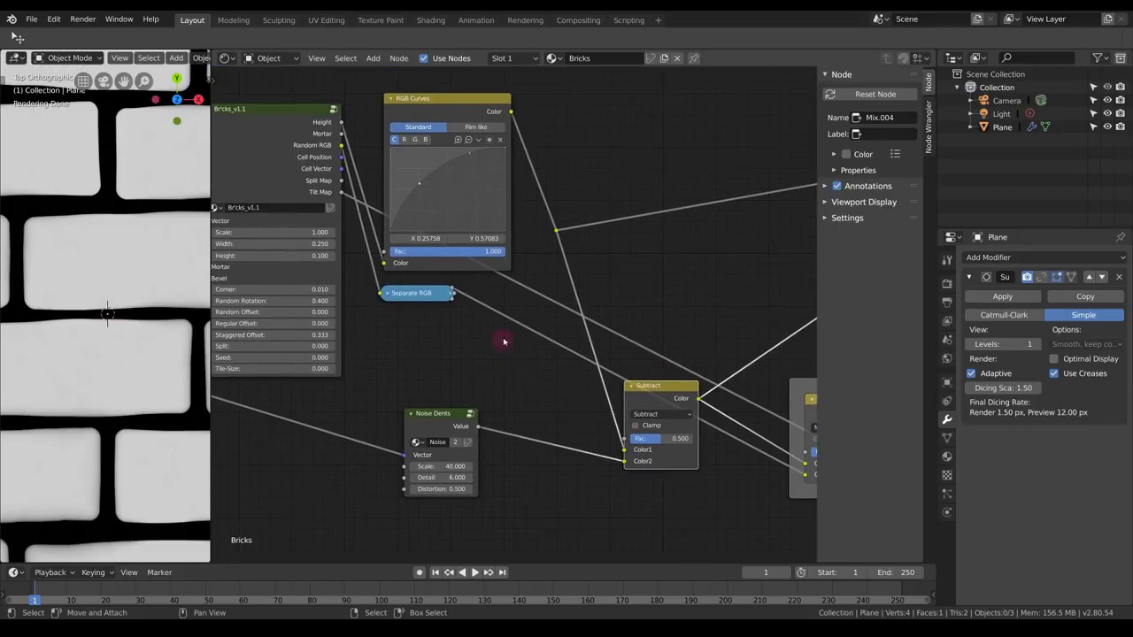
scroll(504, 342, down, 1)
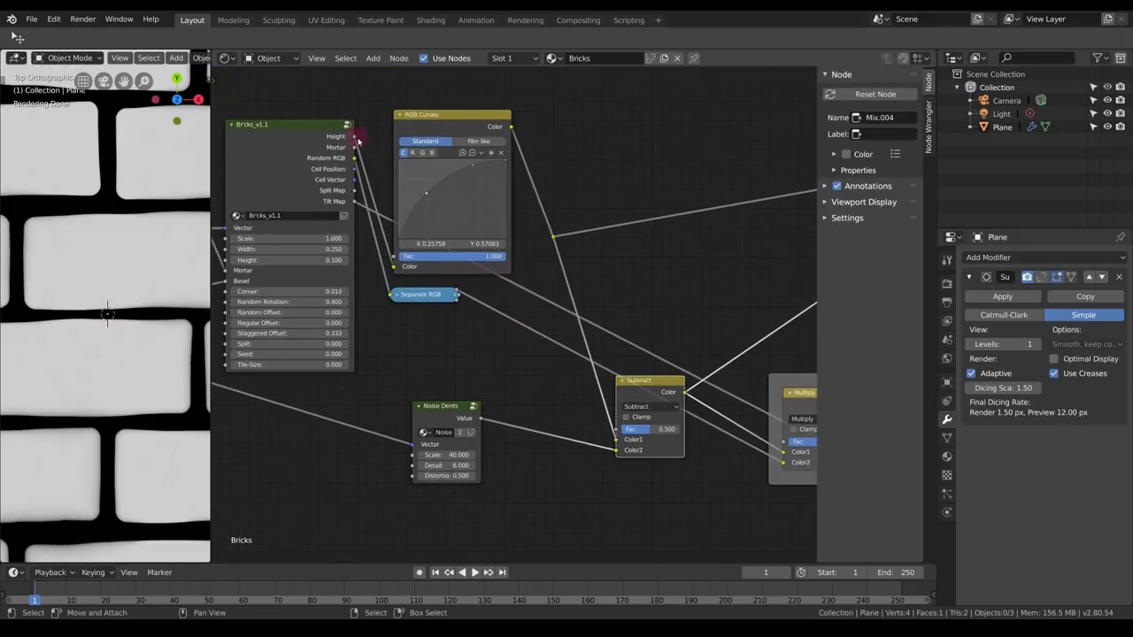
drag(354, 137, 616, 430)
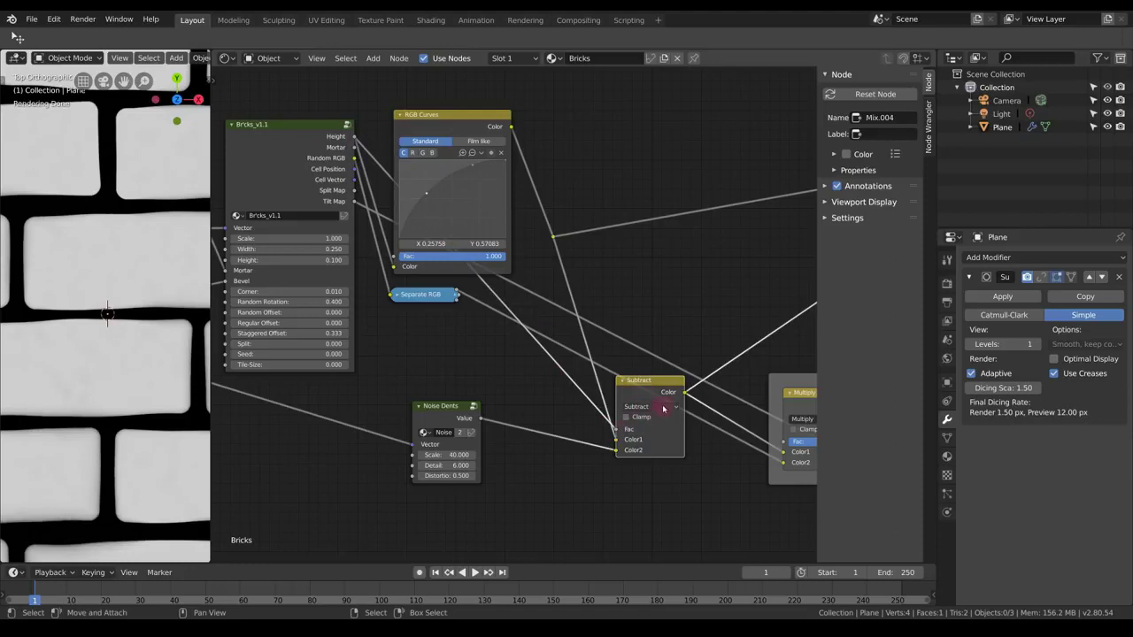
- Preview the Noise Dents pattern, move its node beside the Subtract node, and inspect the displaced bricks in perspective through the Principled BSDF
middle_drag(635, 393, 651, 391)
ctrl+shift+click(462, 405)
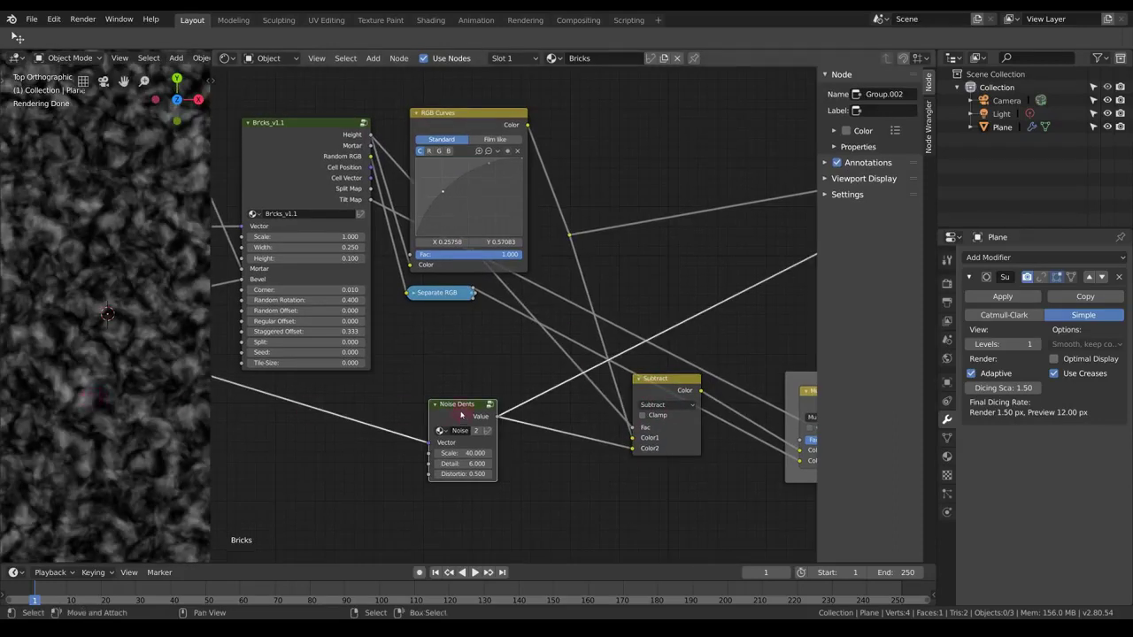
drag(460, 414, 556, 424)
mouse_move(114, 387)
middle_down()
mouse_move(75, 326)
mouse_move(182, 358)
mouse_move(140, 353)
middle_up()
key(KP_7)
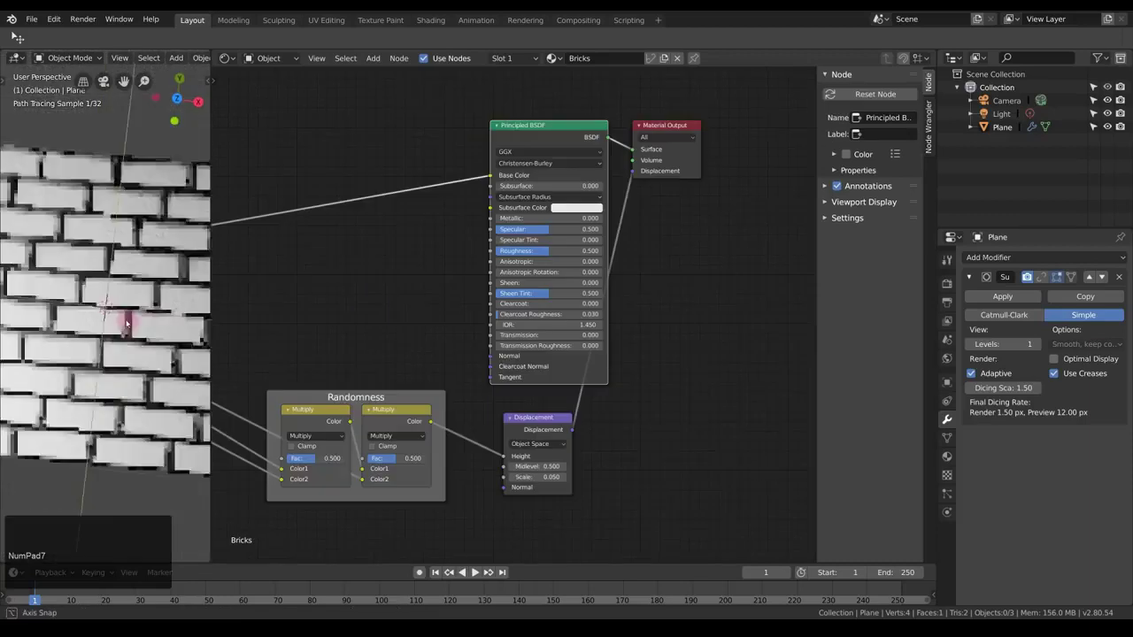
middle_drag(124, 336, 177, 346)
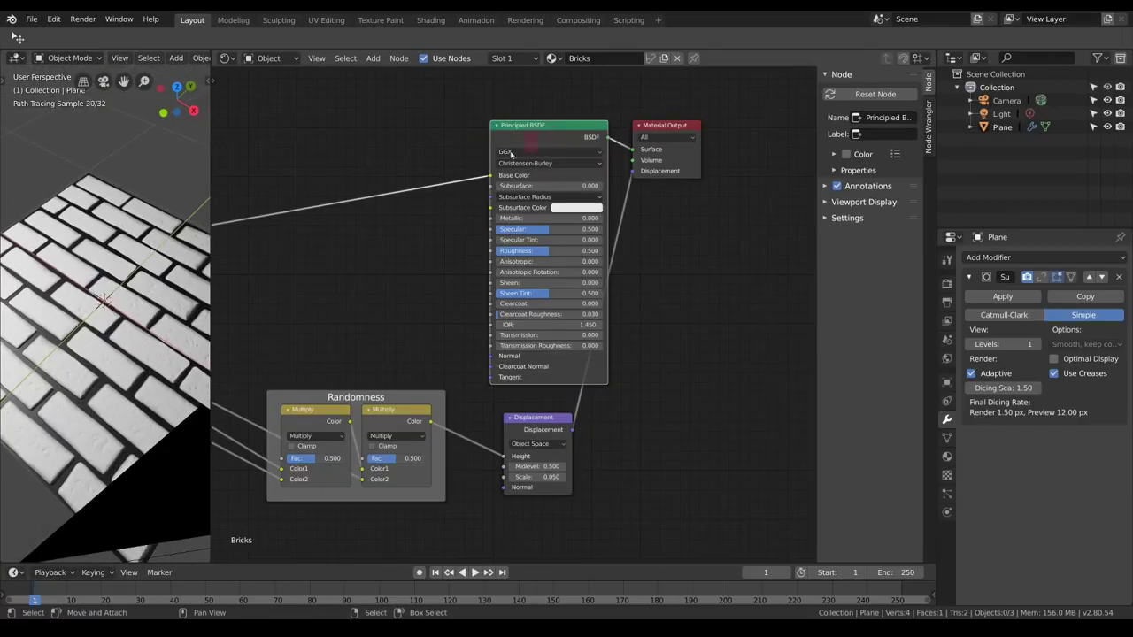
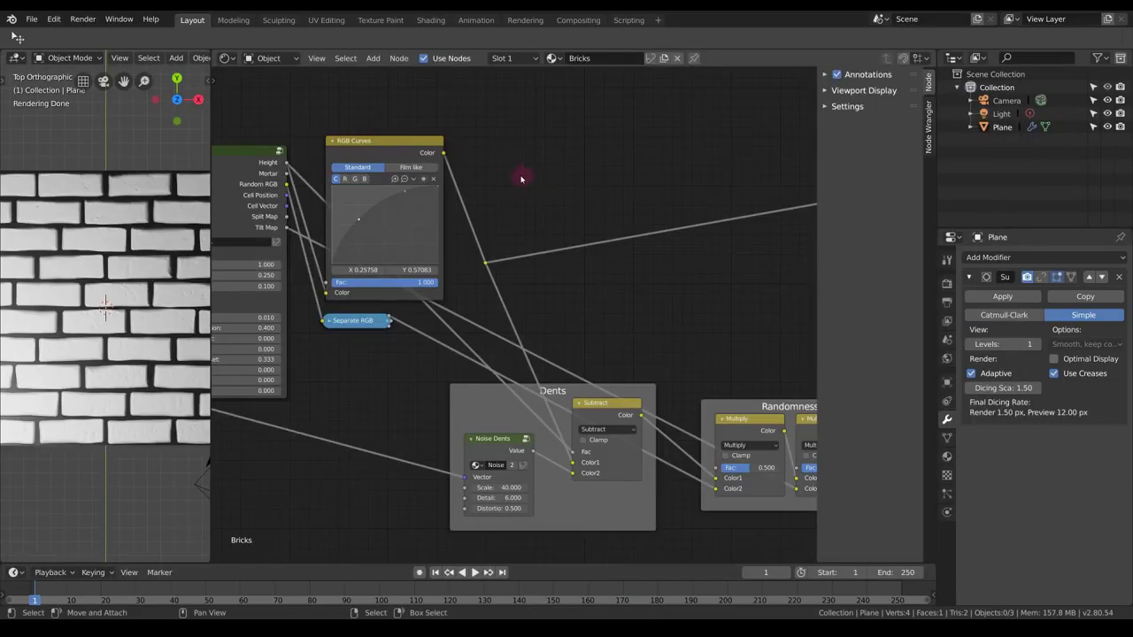
- Add a Noise 2 group node above the RGB Curves node and preview its Color output on the plane
key(shift+a)
mouse_move(514, 177)
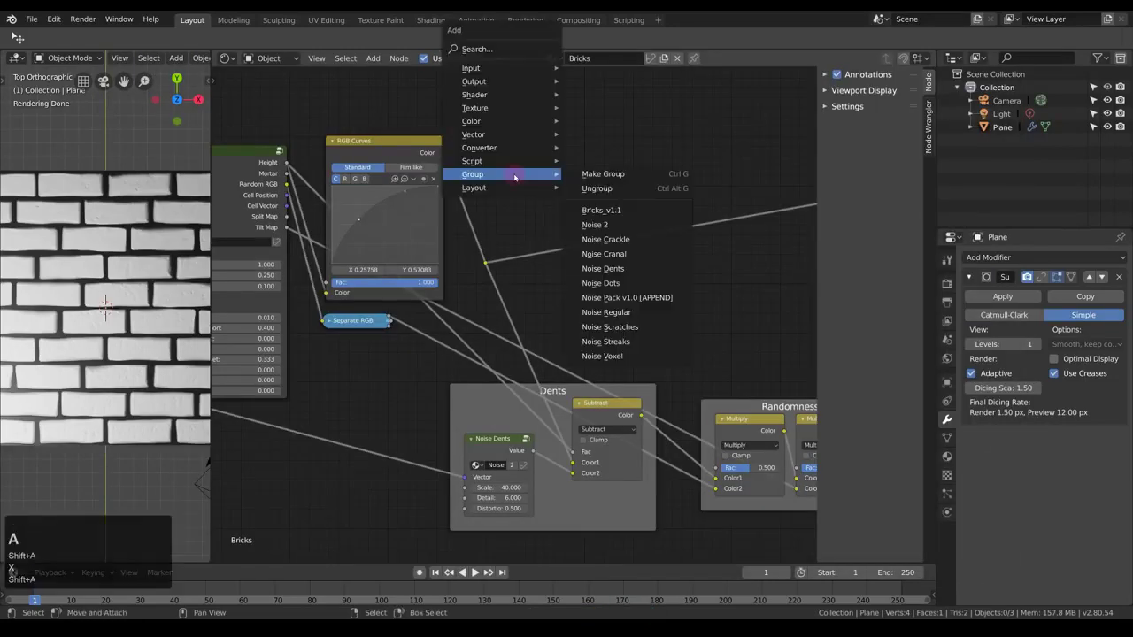
click(611, 225)
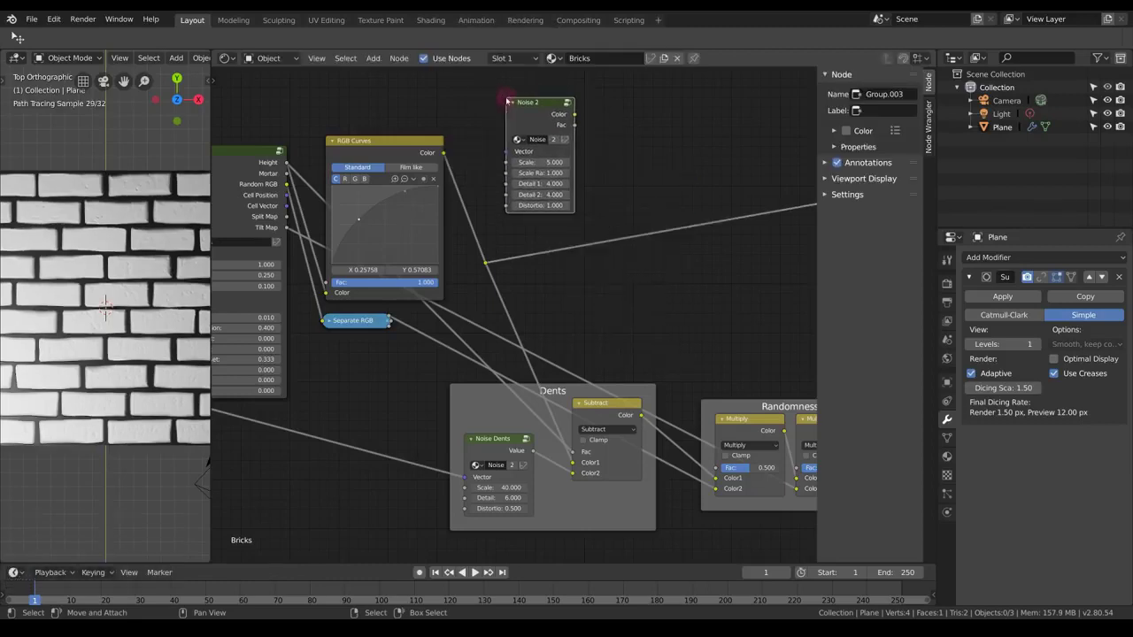
click(455, 145)
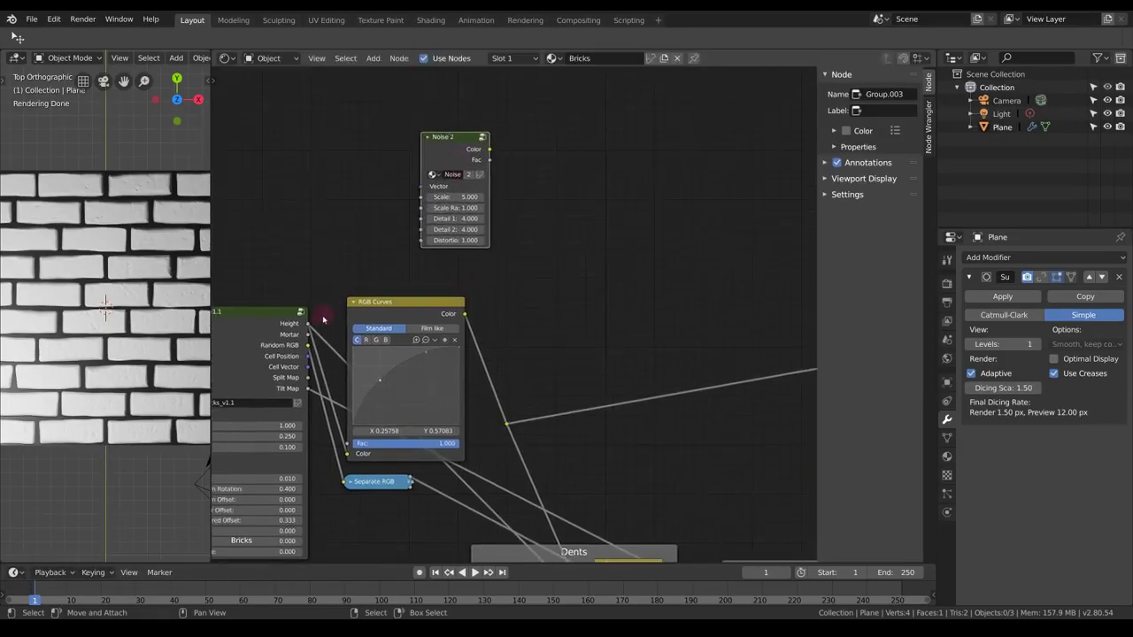
ctrl+shift+click(460, 175)
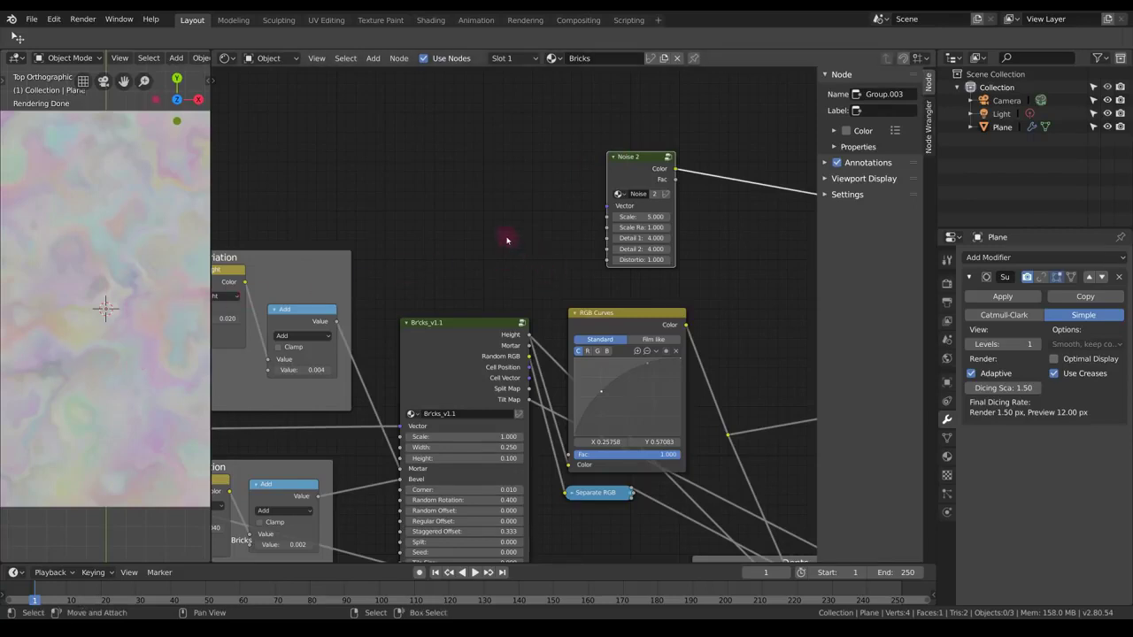
- Connect the reroute carrying the UV Map output to the Noise 2 node's Vector input
middle_drag(605, 285, 734, 234)
middle_drag(589, 256, 608, 255)
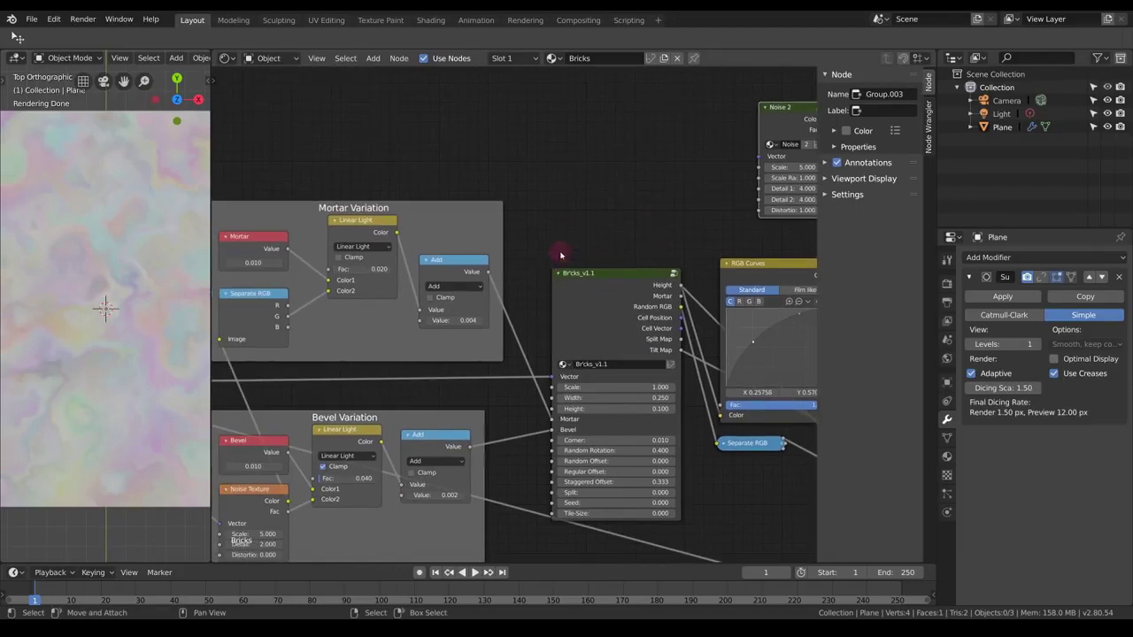
middle_drag(572, 239, 288, 160)
scroll(359, 292, down, 2)
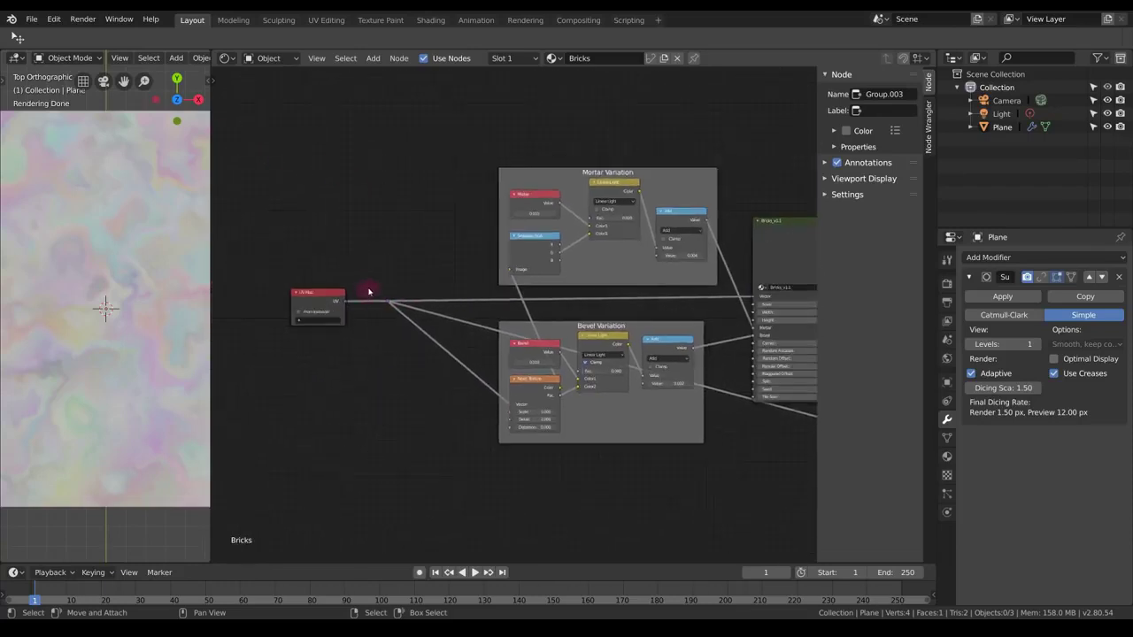
middle_drag(372, 291, 228, 346)
drag(250, 361, 766, 193)
middle_drag(687, 217, 556, 240)
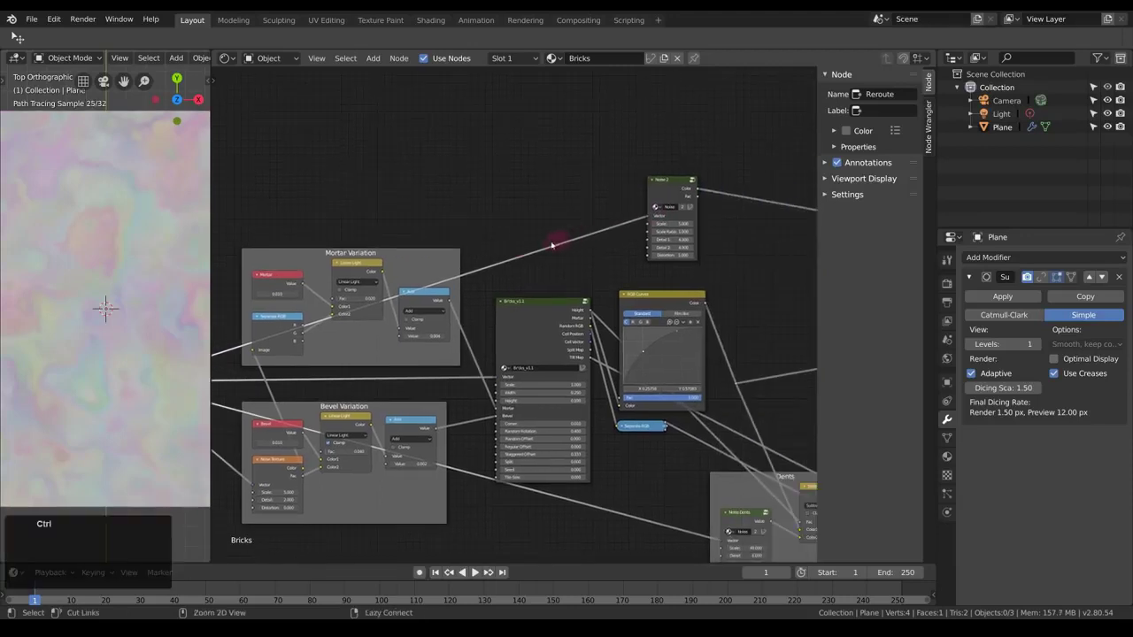
- Insert a MixRGB node into the link between the UV reroute and the Noise 2 Vector input
scroll(556, 240, up, 4)
key(shift+a)
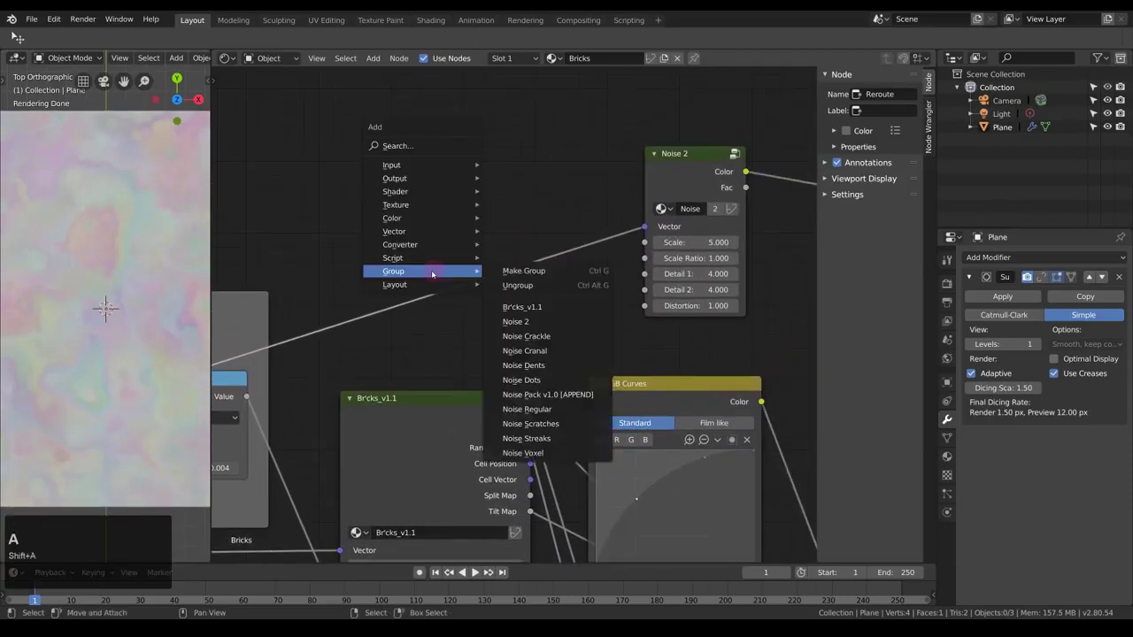
mouse_move(451, 220)
click(531, 292)
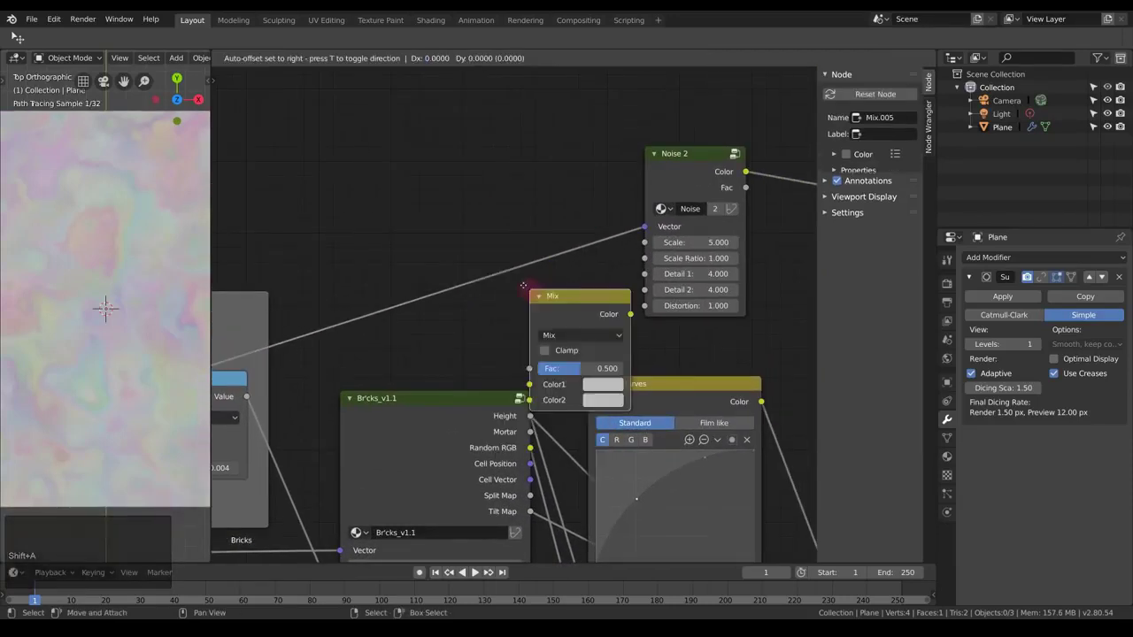
click(511, 217)
middle_drag(464, 227, 408, 152)
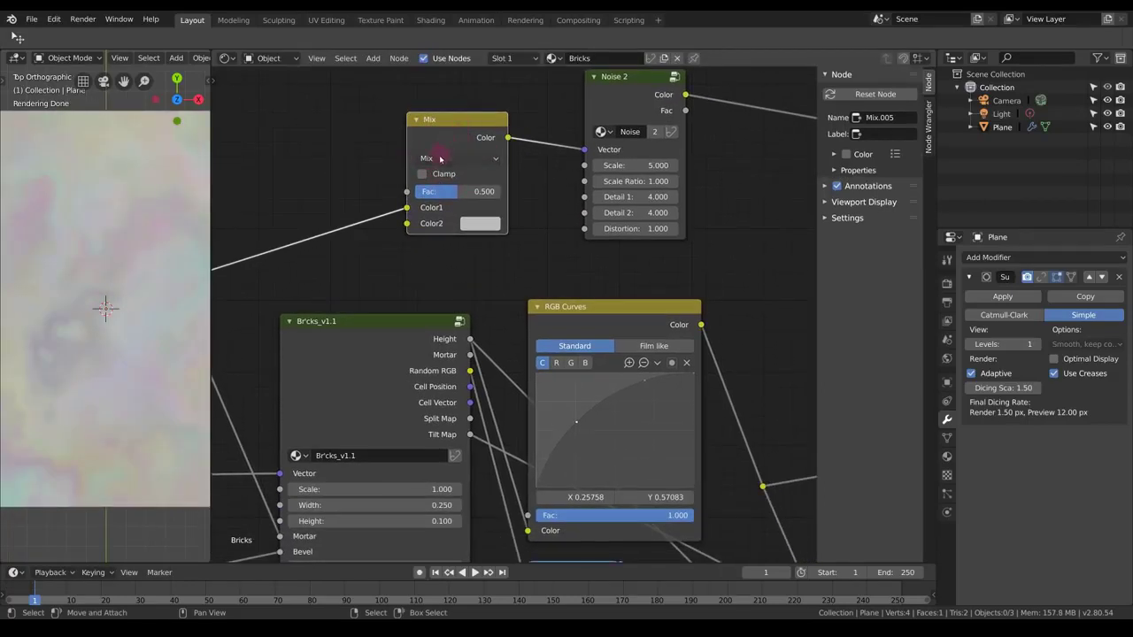
- Switch the new Mix node to Add blending and connect the Bricks_v1.1 Random RGB output to its Color2
click(443, 157)
click(442, 302)
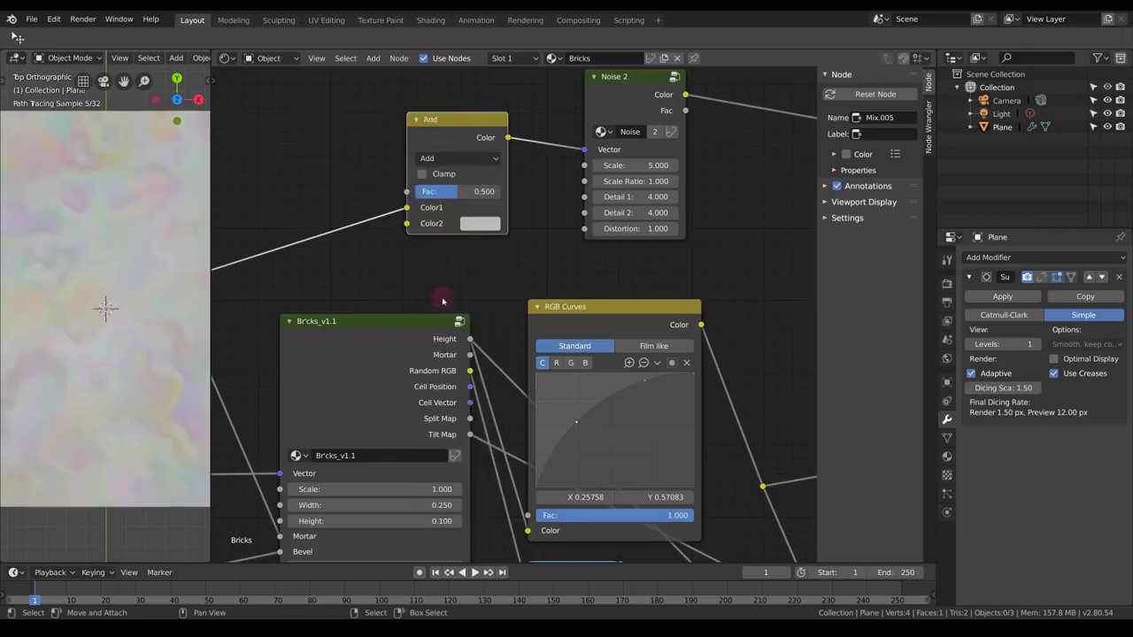
drag(470, 372, 425, 223)
drag(455, 132, 454, 168)
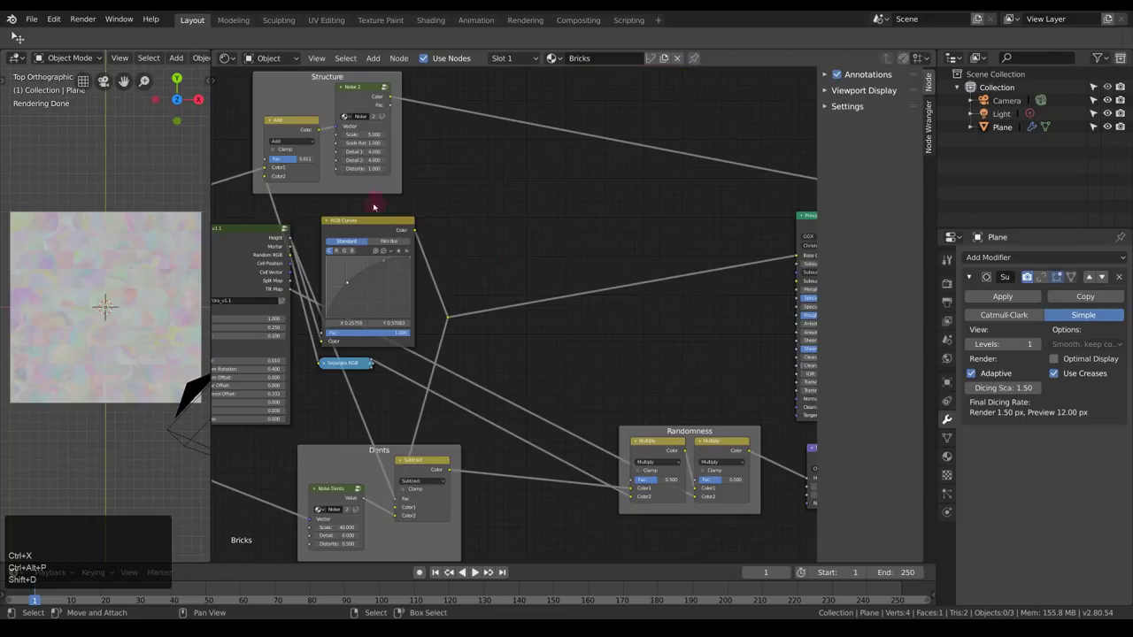
- Insert a MixRGB node with Multiply blending between the Dents and Randomness frames, with Noise 2's Fac feeding its Color2
key(shift+a)
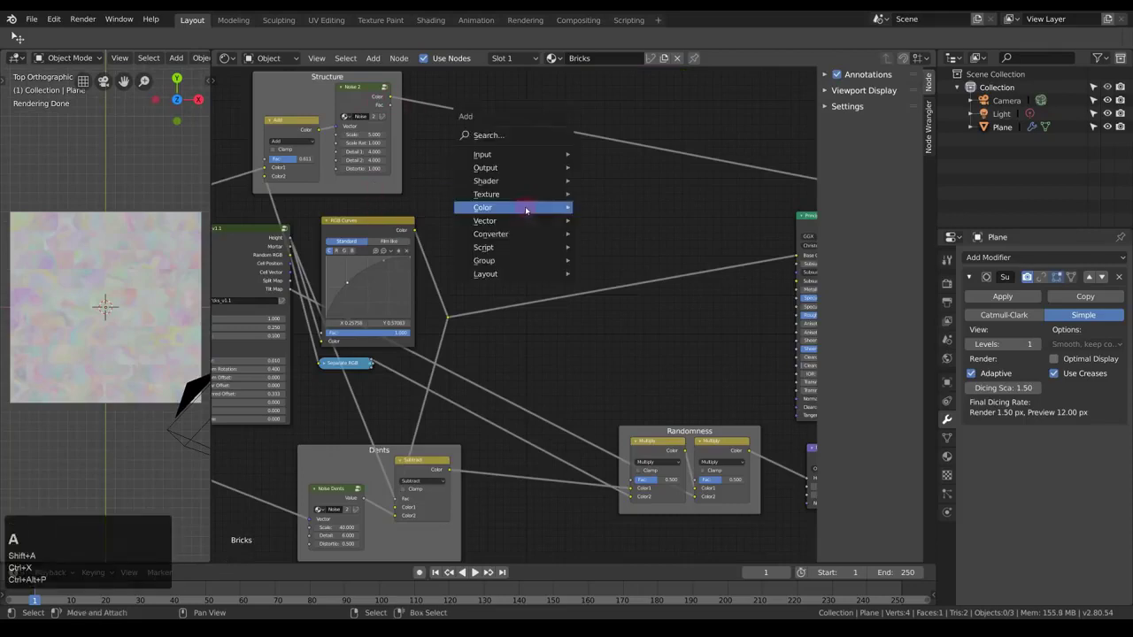
mouse_move(531, 207)
click(620, 280)
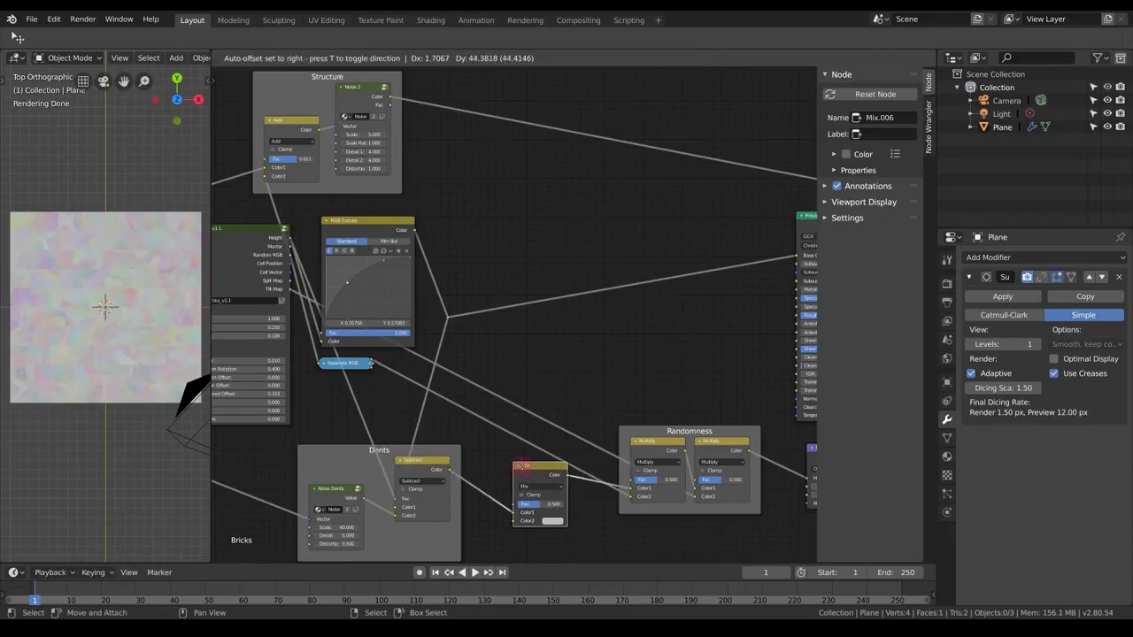
click(523, 466)
click(533, 488)
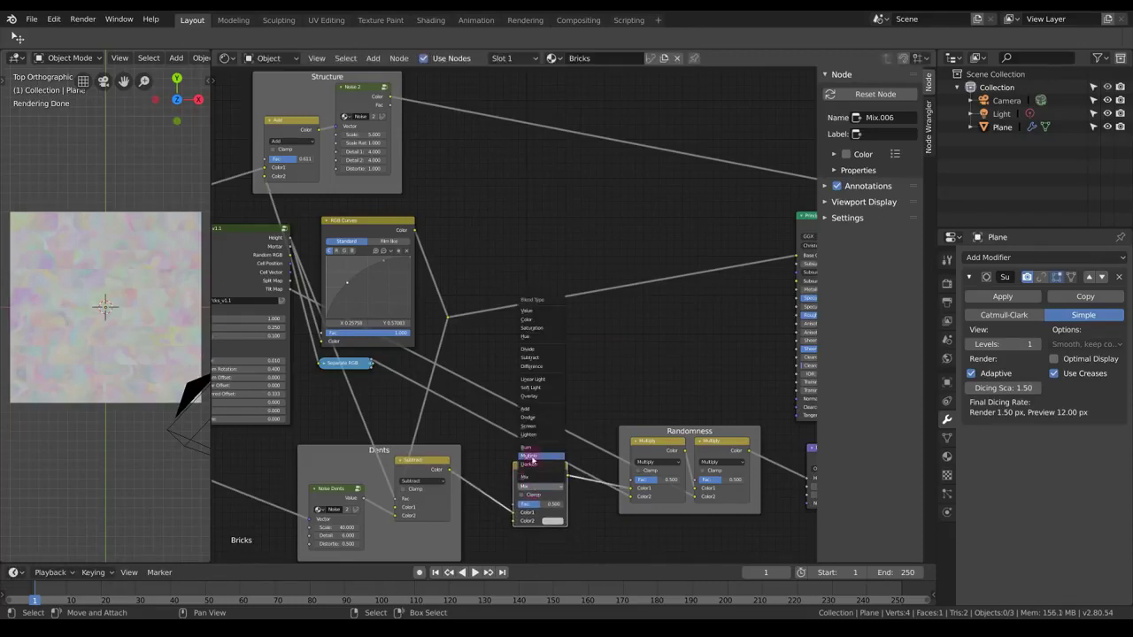
click(531, 457)
drag(534, 468, 538, 433)
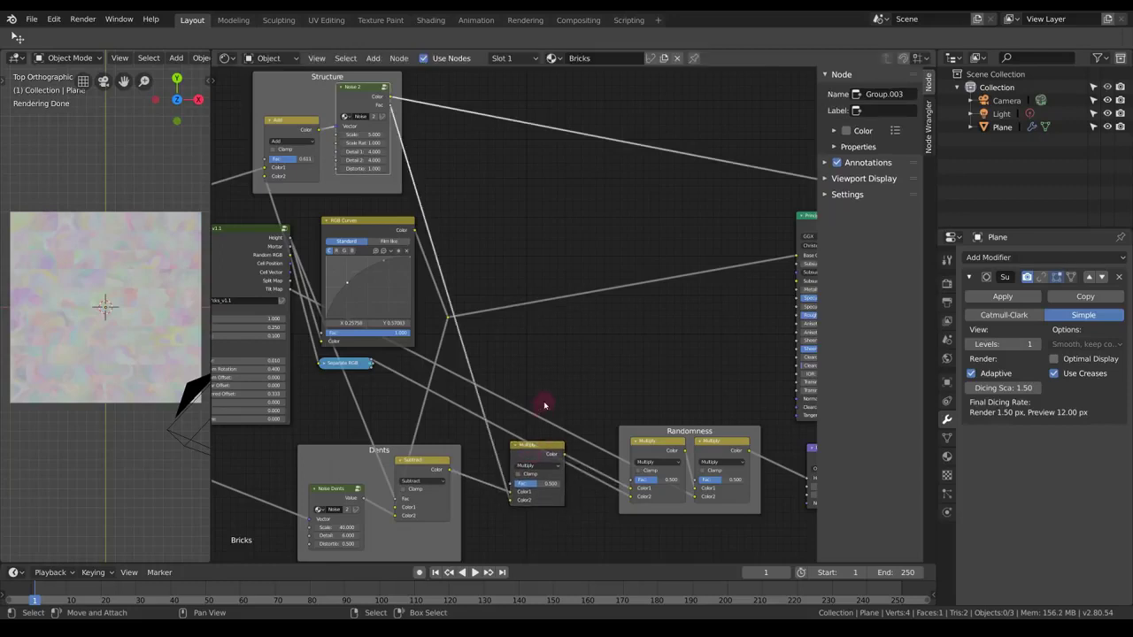
- Set the Fac of the Multiply node between the Dents and Randomness frames to 0.7
middle_drag(663, 447, 601, 382)
drag(486, 386, 498, 387)
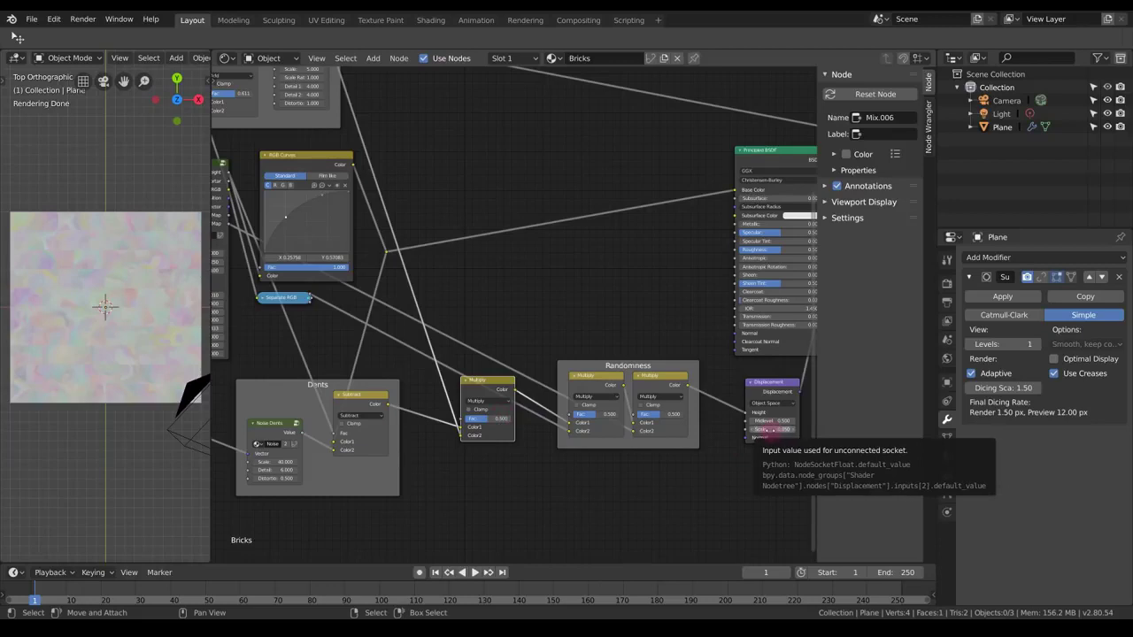
scroll(620, 439, up, 1)
double_click(482, 418)
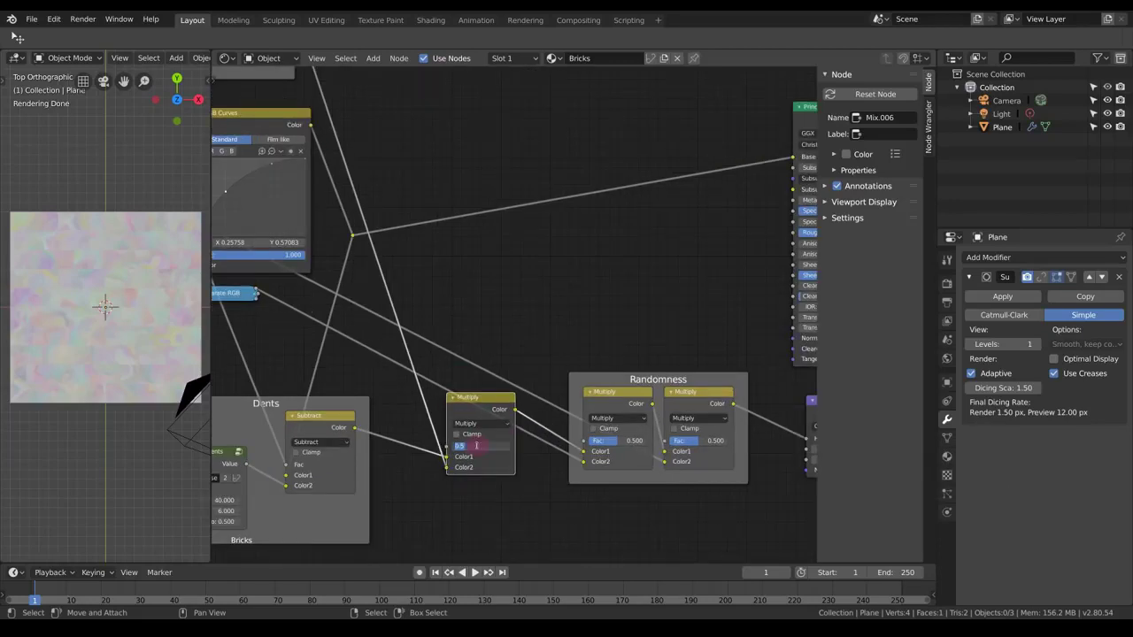
text(7)
key(KP_Enter)
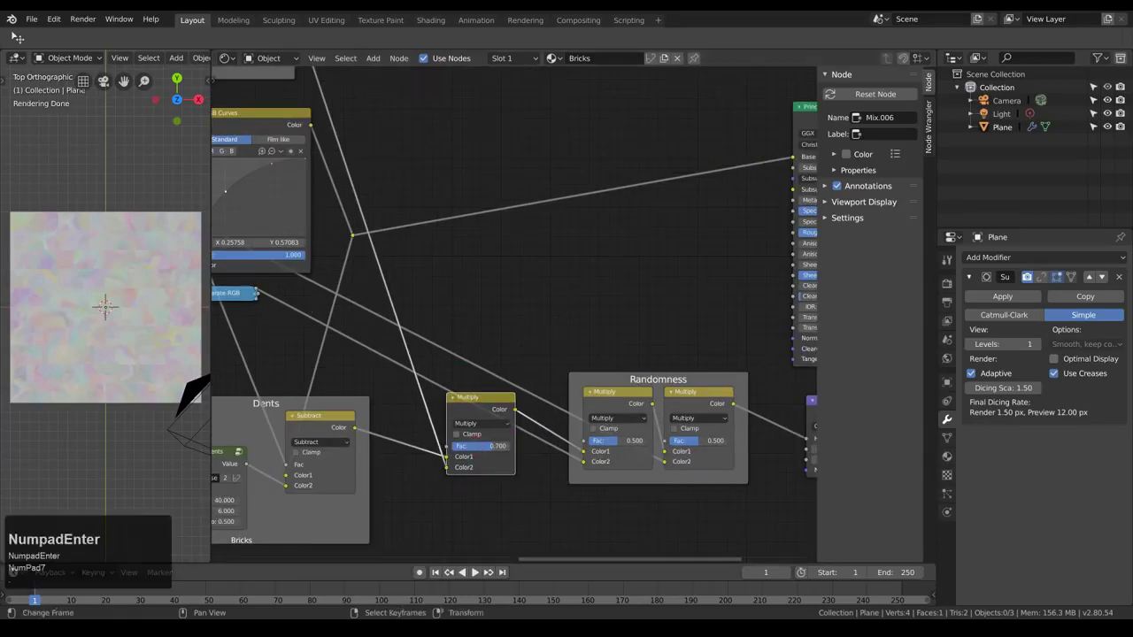
- Send the Principled BSDF back to the Material Output and inspect the structured brick surface up close in perspective
middle_drag(580, 373, 298, 470)
scroll(299, 470, up, 1)
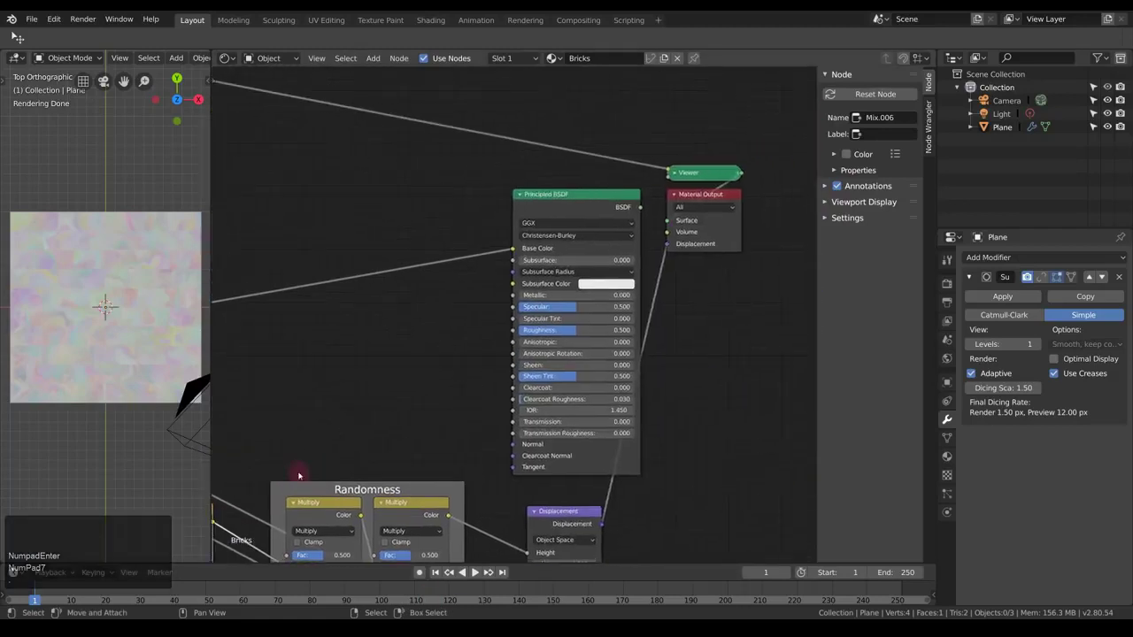
ctrl+shift+click(584, 207)
middle_drag(177, 283, 93, 292)
scroll(92, 292, up, 5)
mouse_move(93, 245)
middle_down()
mouse_move(112, 306)
mouse_move(160, 309)
mouse_move(118, 333)
mouse_move(131, 289)
mouse_move(130, 348)
mouse_move(112, 337)
mouse_move(68, 397)
mouse_move(101, 404)
mouse_move(93, 397)
mouse_move(113, 382)
mouse_move(139, 398)
middle_up()
scroll(139, 385, down, 2)
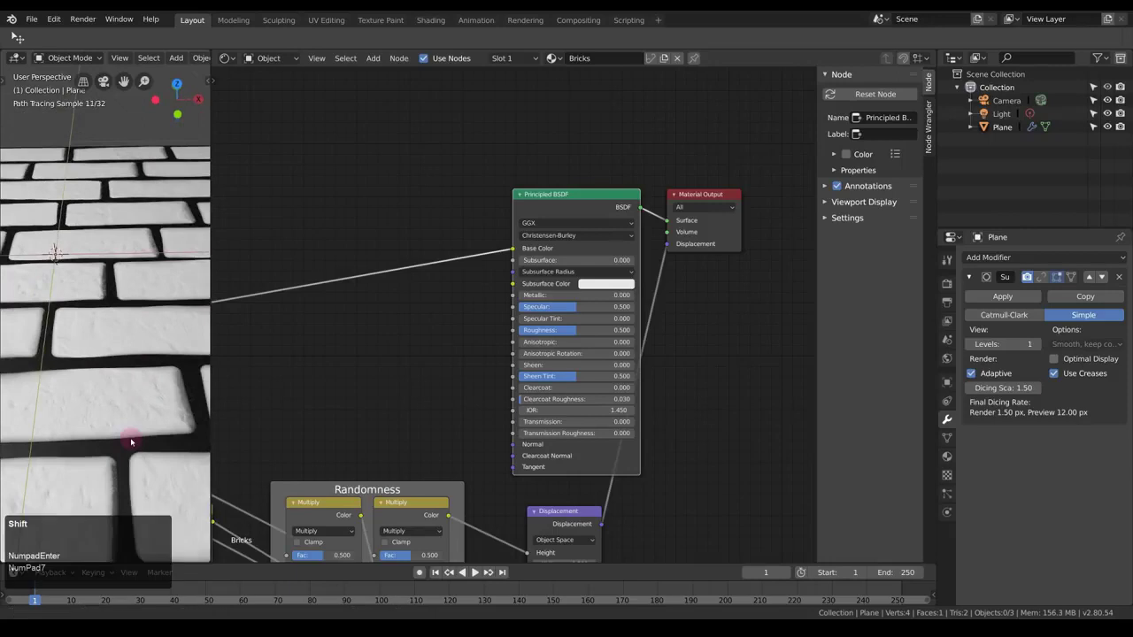
- Add a Noise Regular group node in the empty area above the Surface Detail and Randomness frames and preview its output on the plane
shift+middle_drag(132, 443, 189, 393)
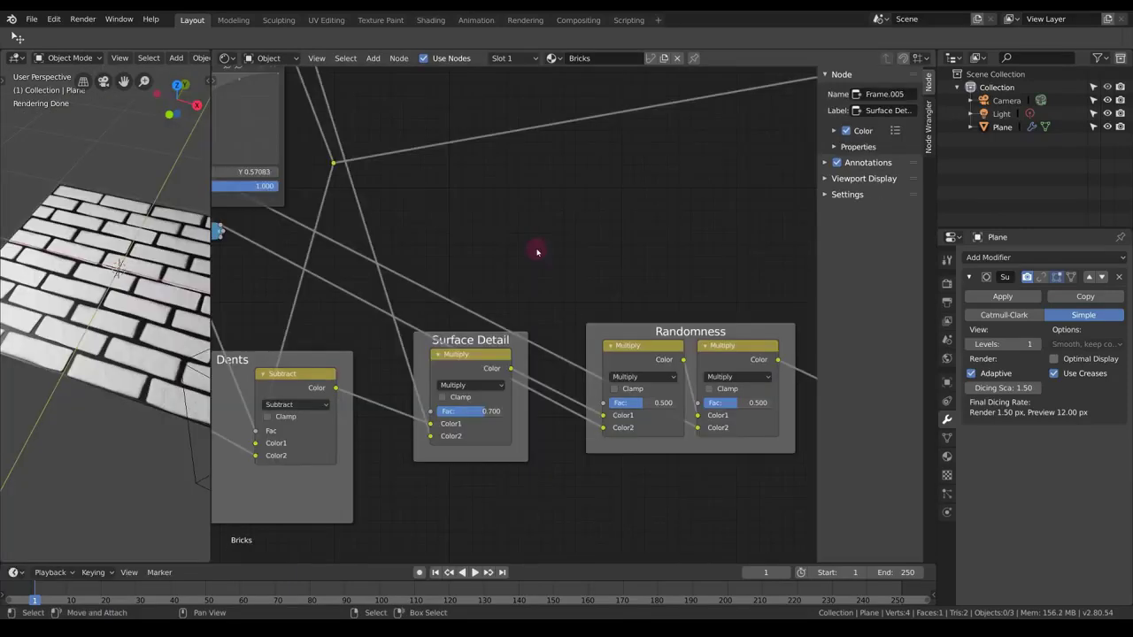
key(shift+a)
mouse_move(554, 251)
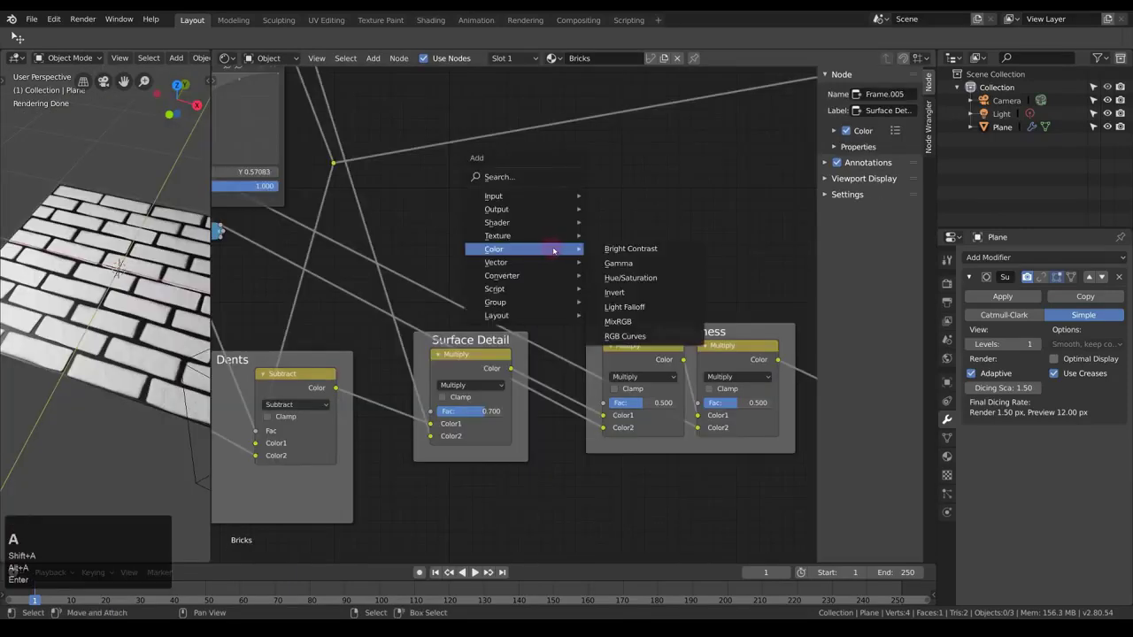
mouse_move(499, 303)
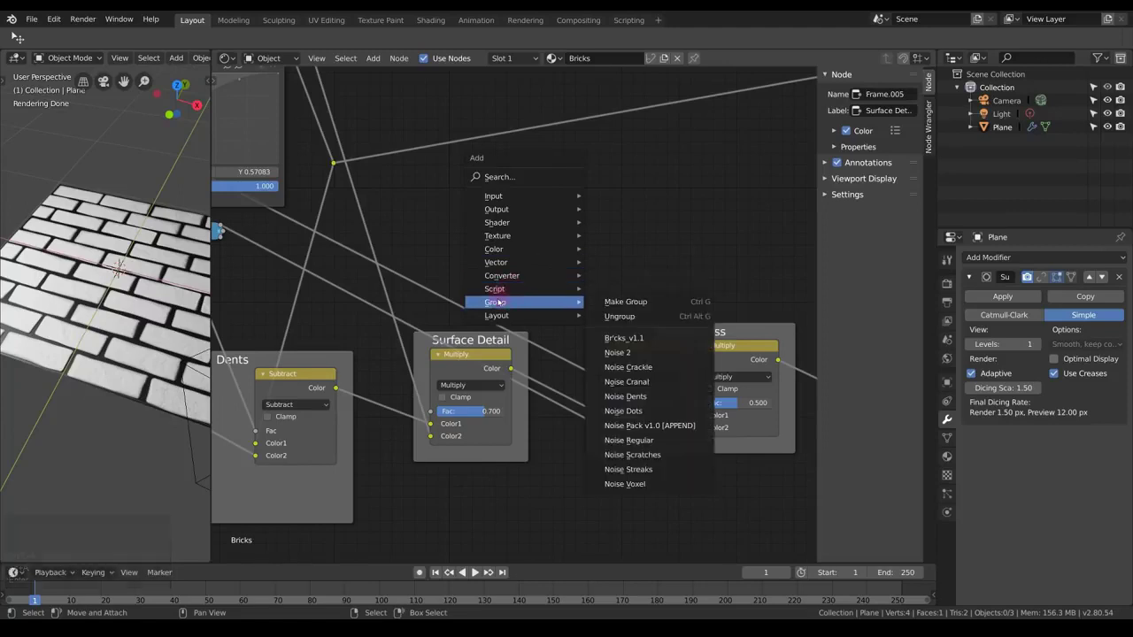
click(664, 440)
click(545, 184)
scroll(610, 249, down, 3)
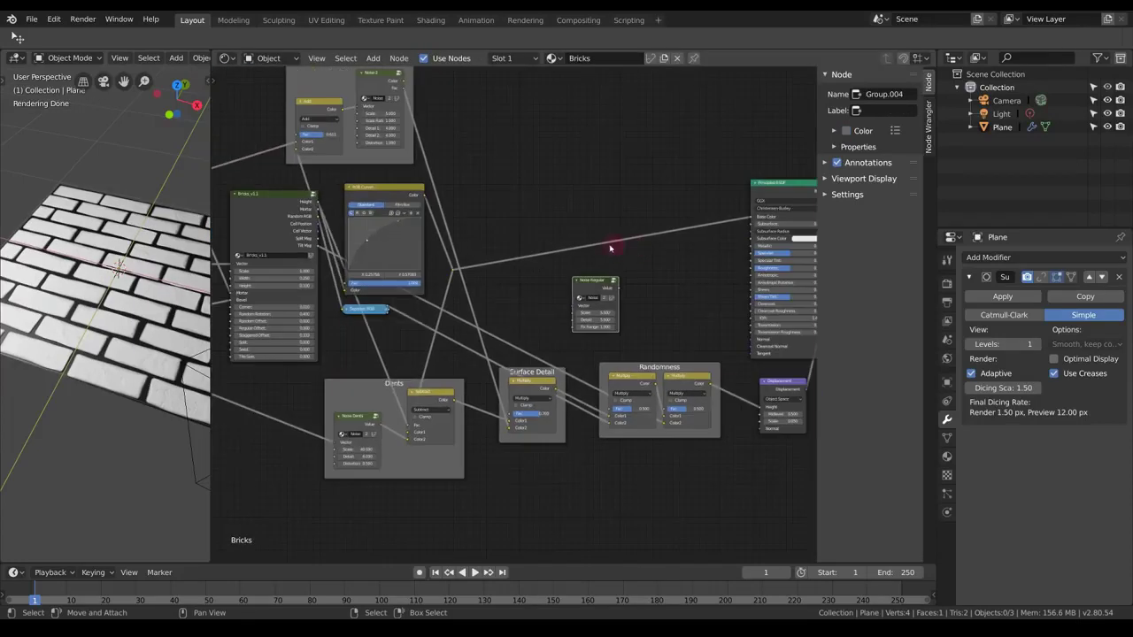
middle_drag(487, 244, 601, 232)
ctrl+shift+click(715, 279)
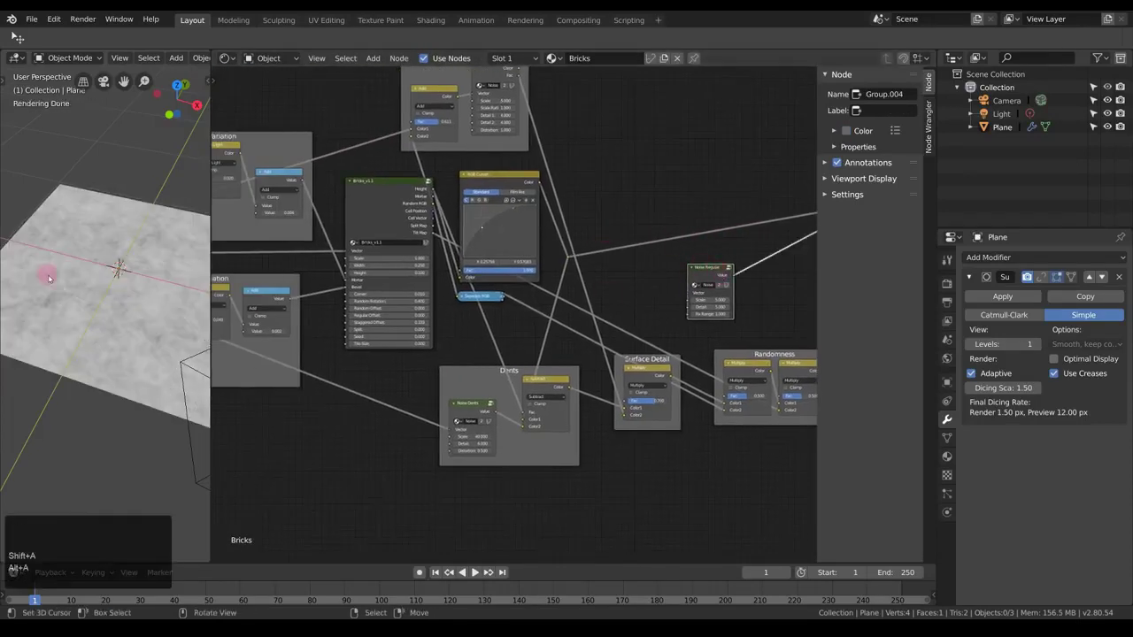
- Connect the texture coordinate reroute to the Vector input of the Noise Regular node
middle_drag(49, 279, 55, 324)
scroll(585, 311, down, 3)
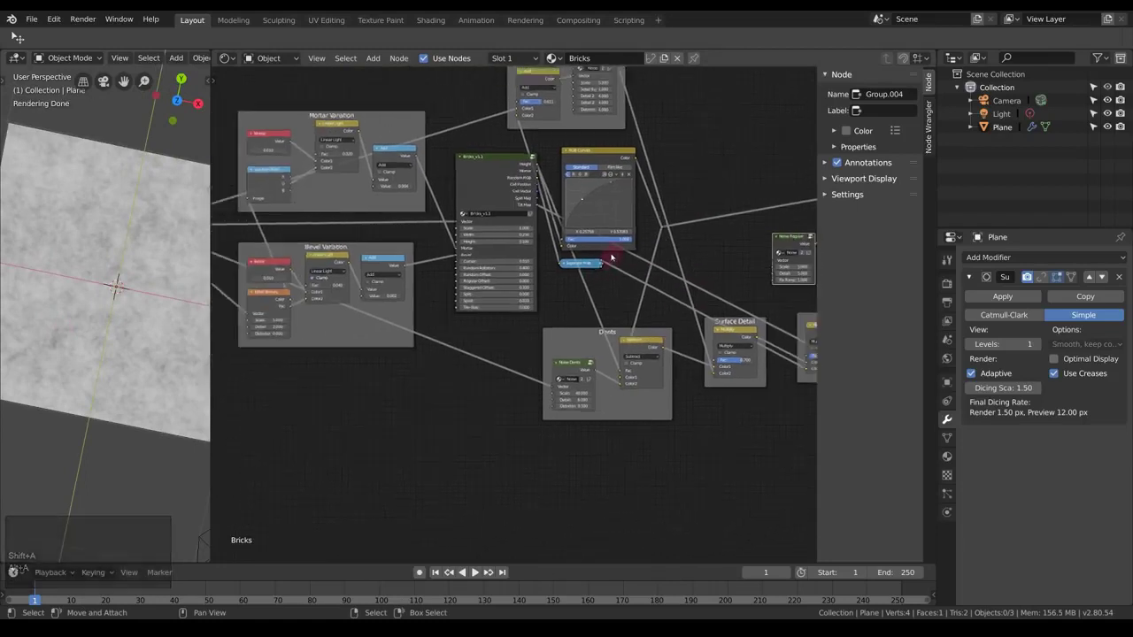
mouse_move(262, 257)
mouse_down()
mouse_move(693, 281)
mouse_move(683, 281)
mouse_up()
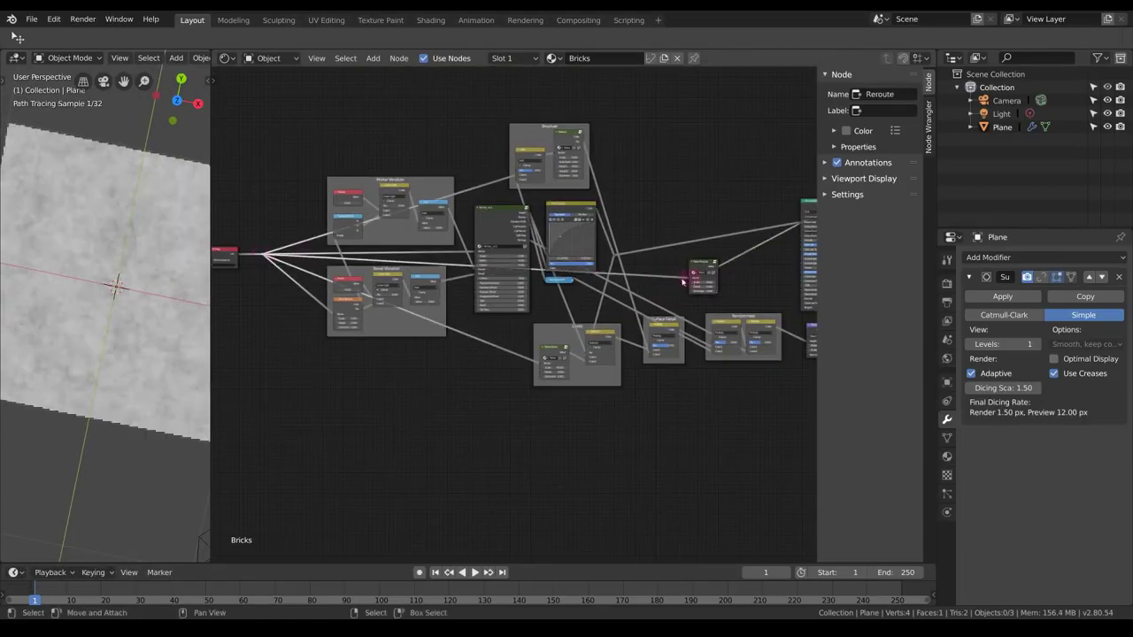
scroll(712, 278, up, 8)
middle_drag(712, 278, 384, 405)
scroll(463, 372, up, 5)
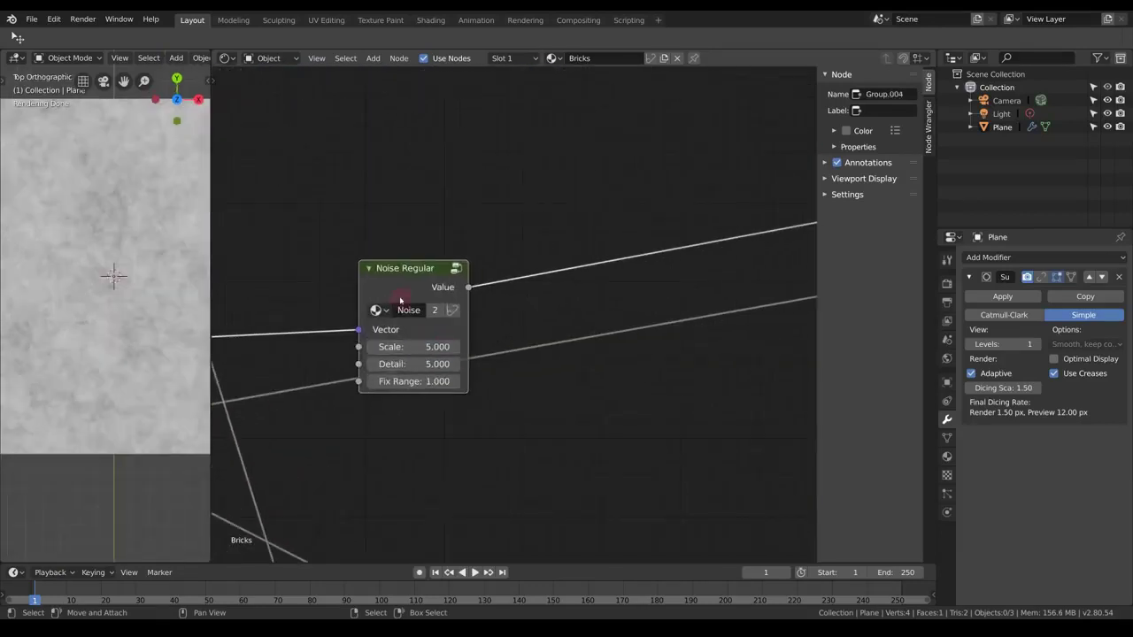
- Set the Noise Regular node's Detail to 12
middle_drag(398, 295, 354, 257)
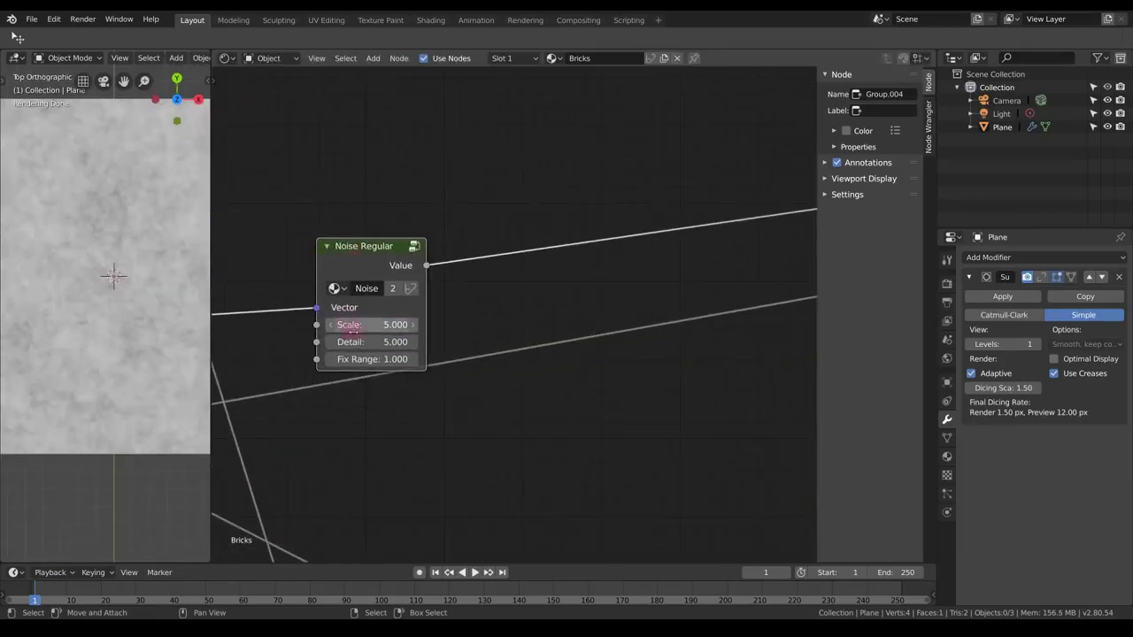
drag(349, 341, 390, 339)
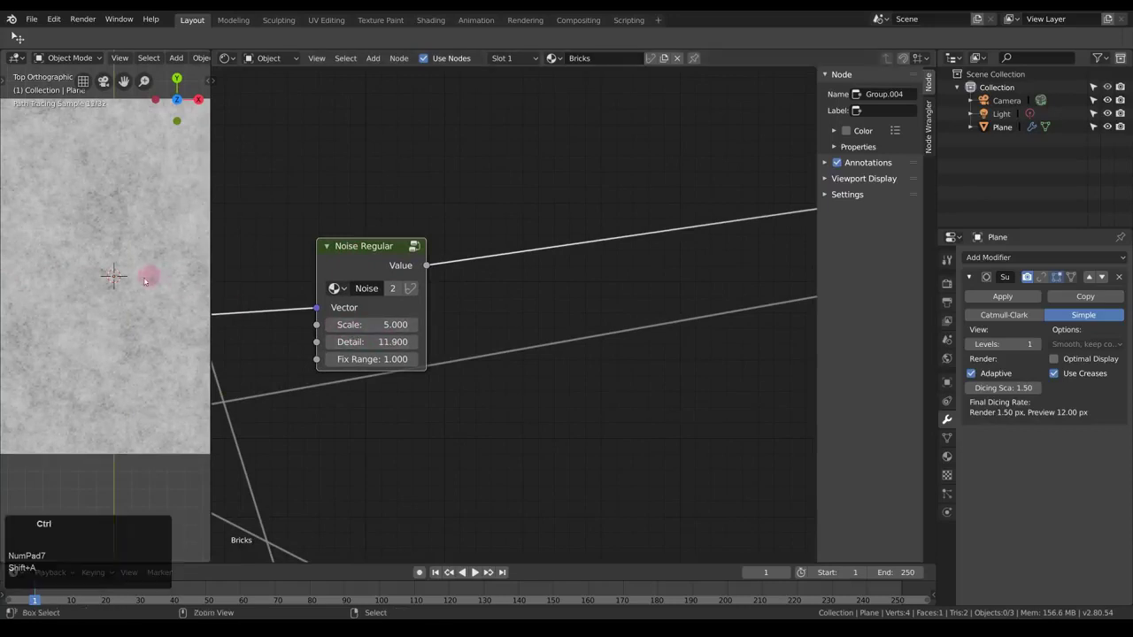
ctrl+middle_drag(124, 275, 139, 177)
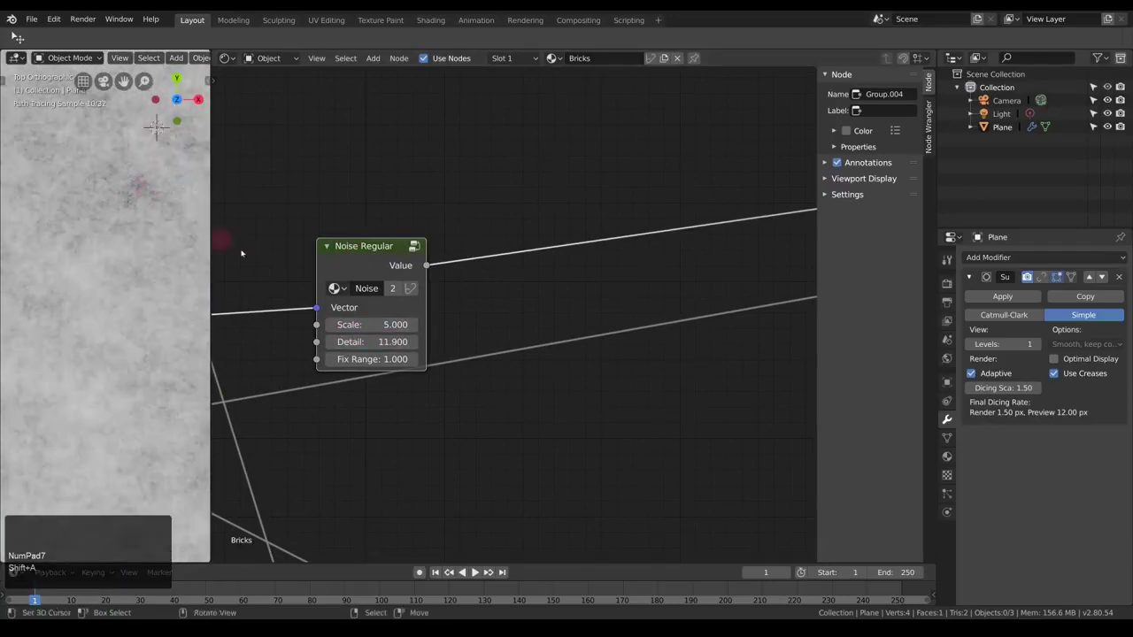
mouse_move(384, 342)
mouse_down()
mouse_move(400, 341)
mouse_move(381, 342)
mouse_up()
click(377, 341)
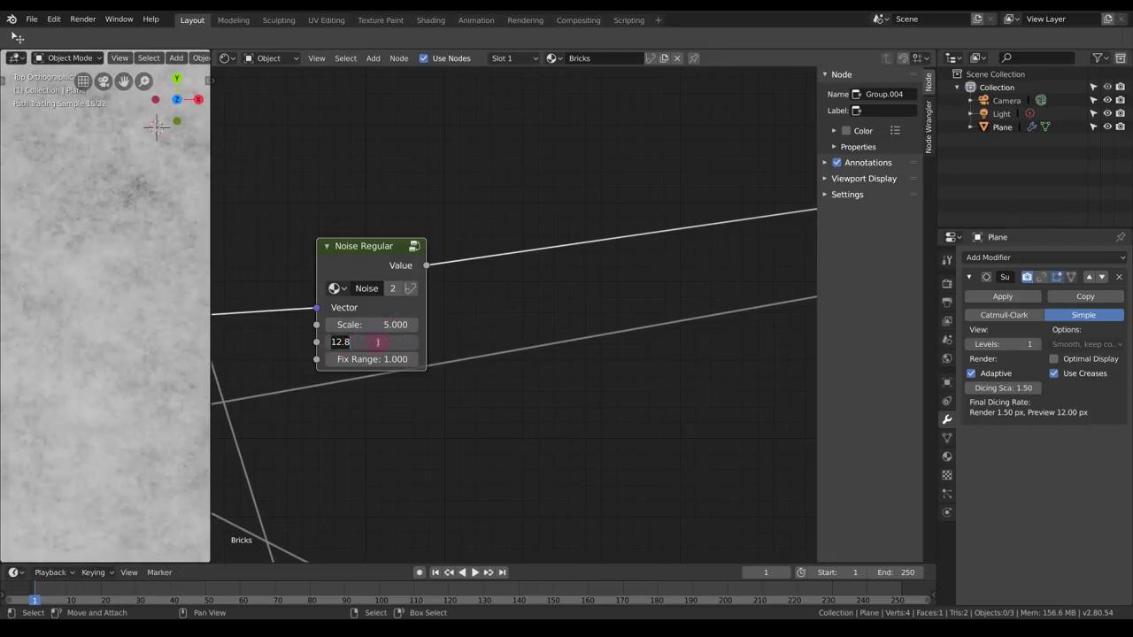
text(2)
key(KP_Enter)
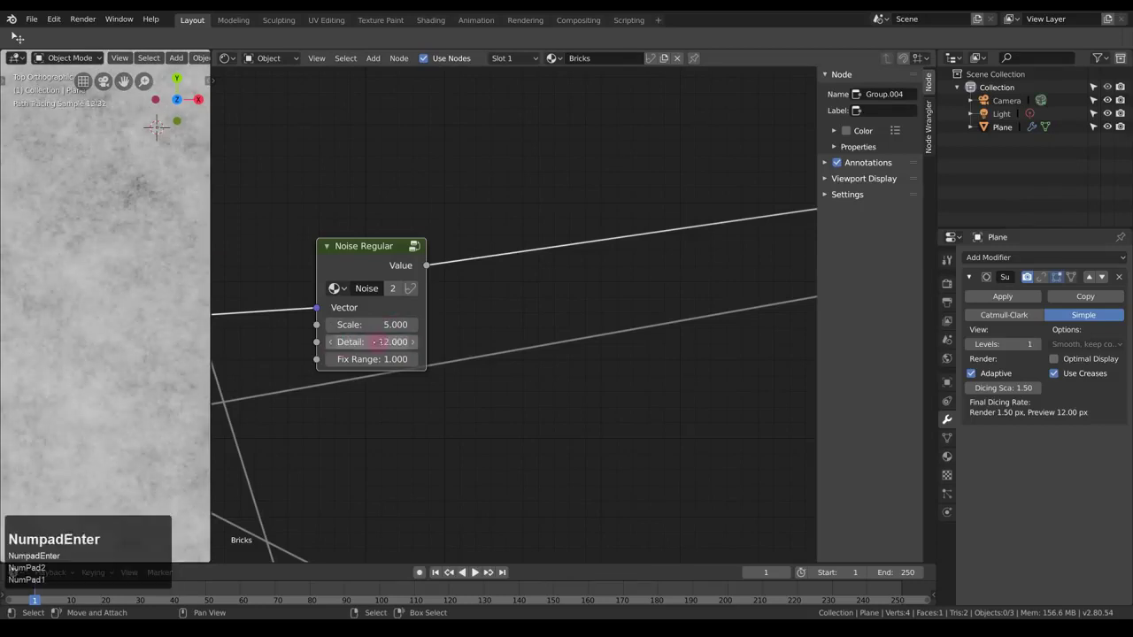
- Move the Randomness frame, Displacement, Principled BSDF and output nodes farther right to open a gap after Surface Detail
key(alt+a)
scroll(516, 200, down, 5)
drag(520, 195, 766, 483)
key(g)
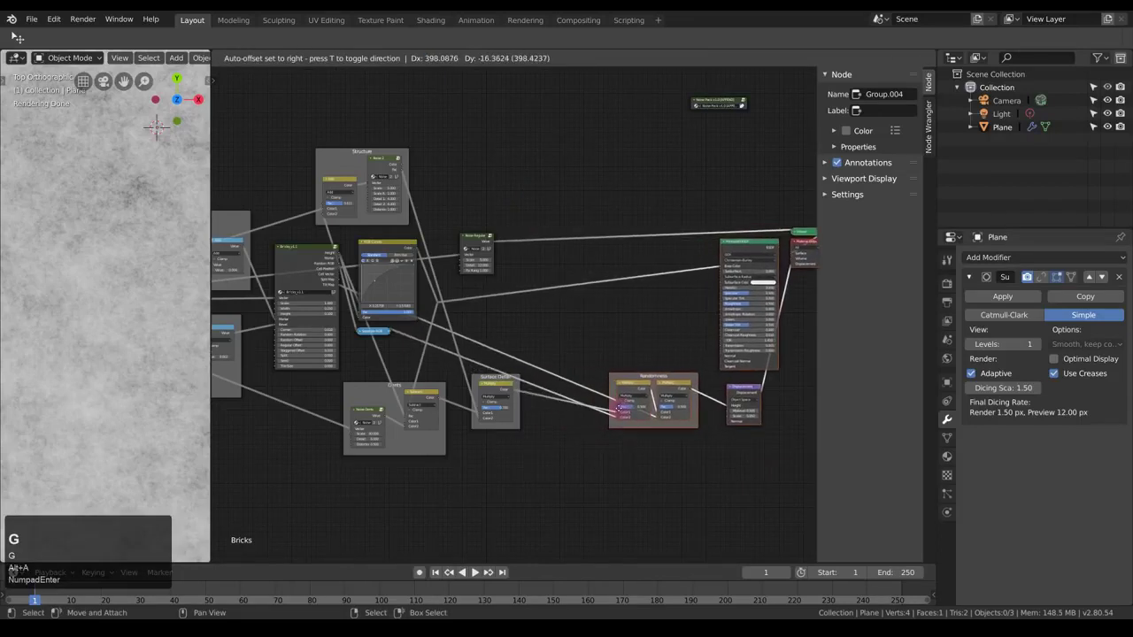
click(629, 406)
key(alt+a)
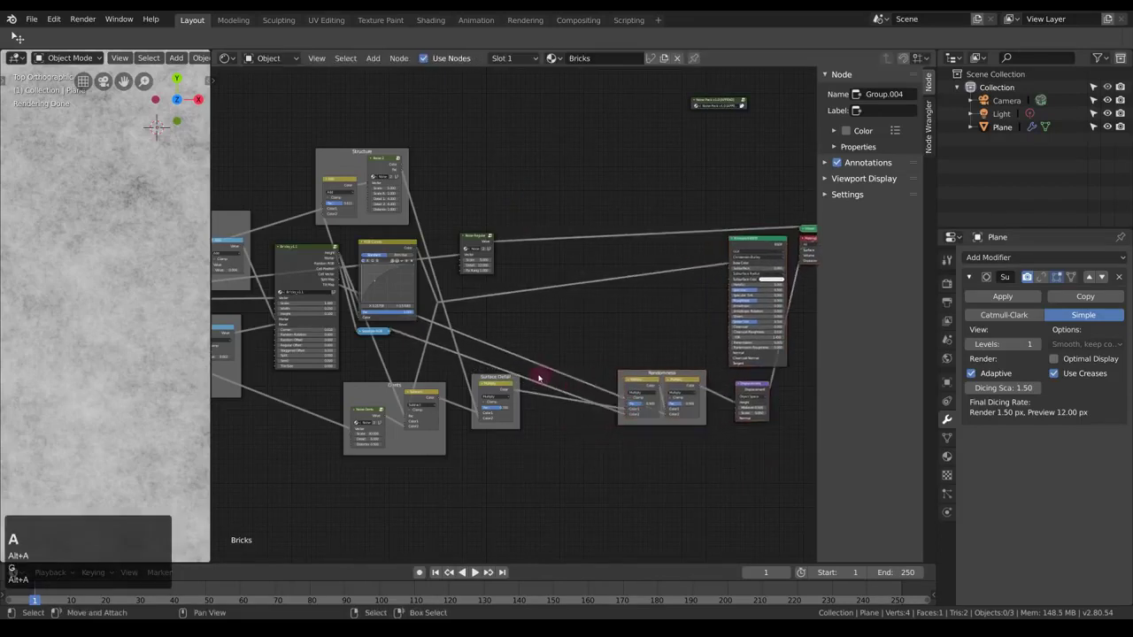
- Insert a MixRGB node on the link between Surface Detail and Randomness and set its blend type to Multiply
scroll(537, 380, up, 1)
middle_drag(566, 397, 476, 385)
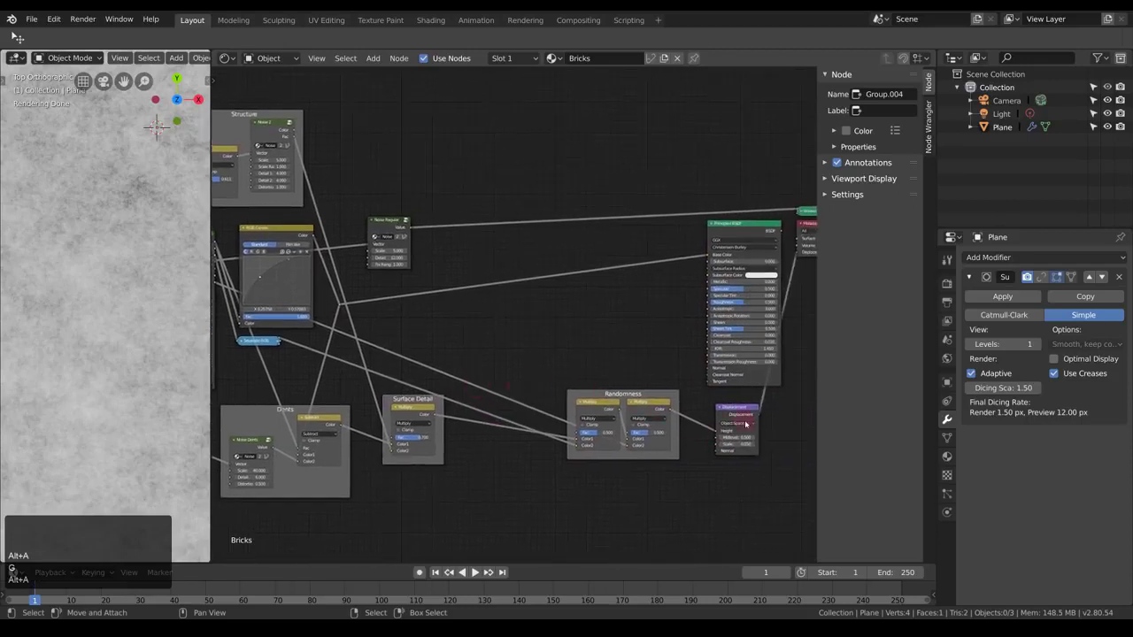
scroll(508, 429, up, 3)
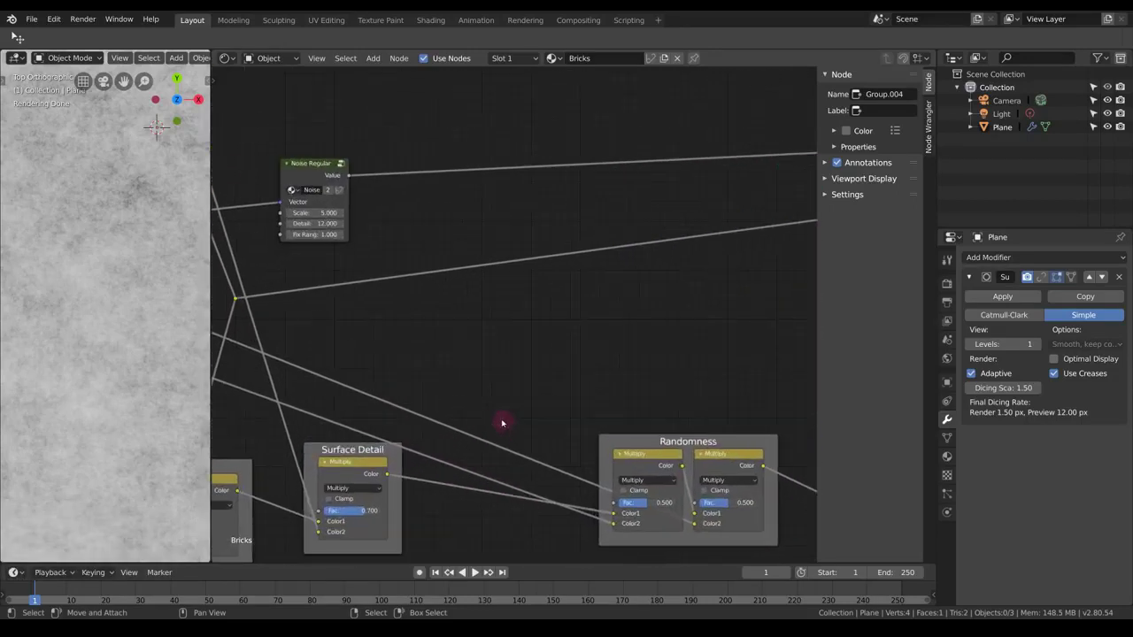
middle_drag(470, 437, 477, 403)
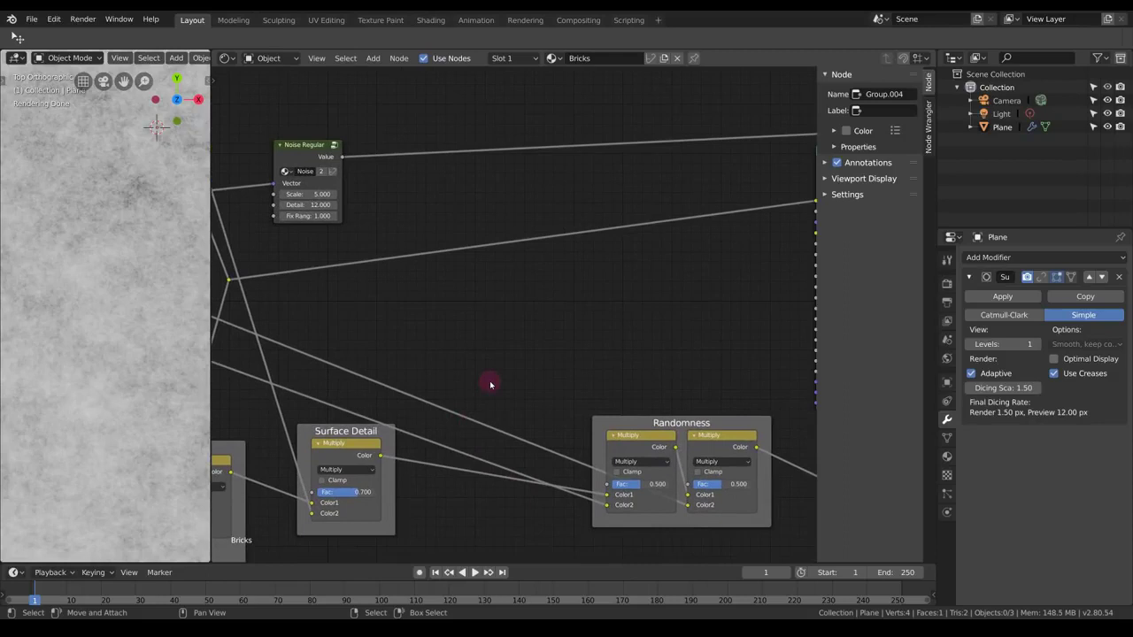
key(shift+a)
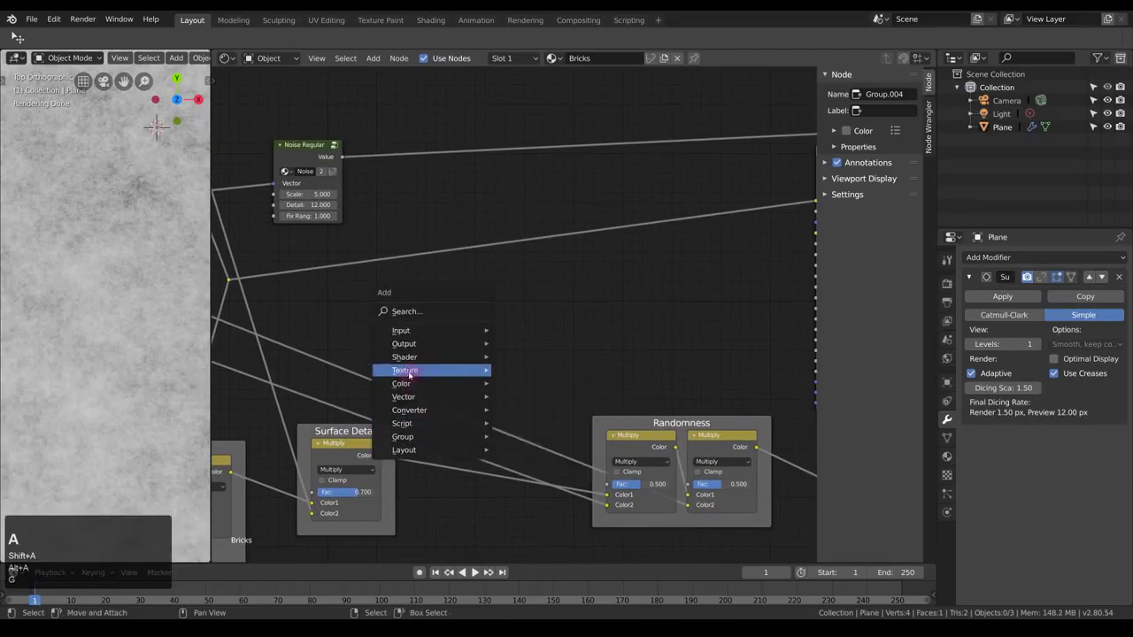
mouse_move(443, 384)
click(525, 455)
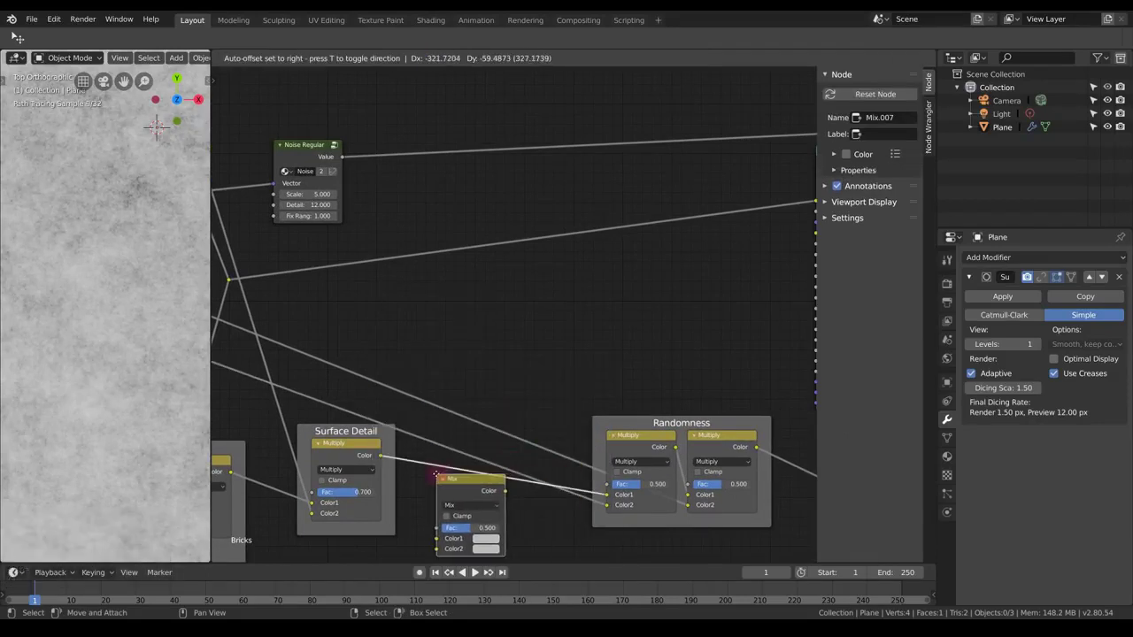
click(484, 442)
click(489, 466)
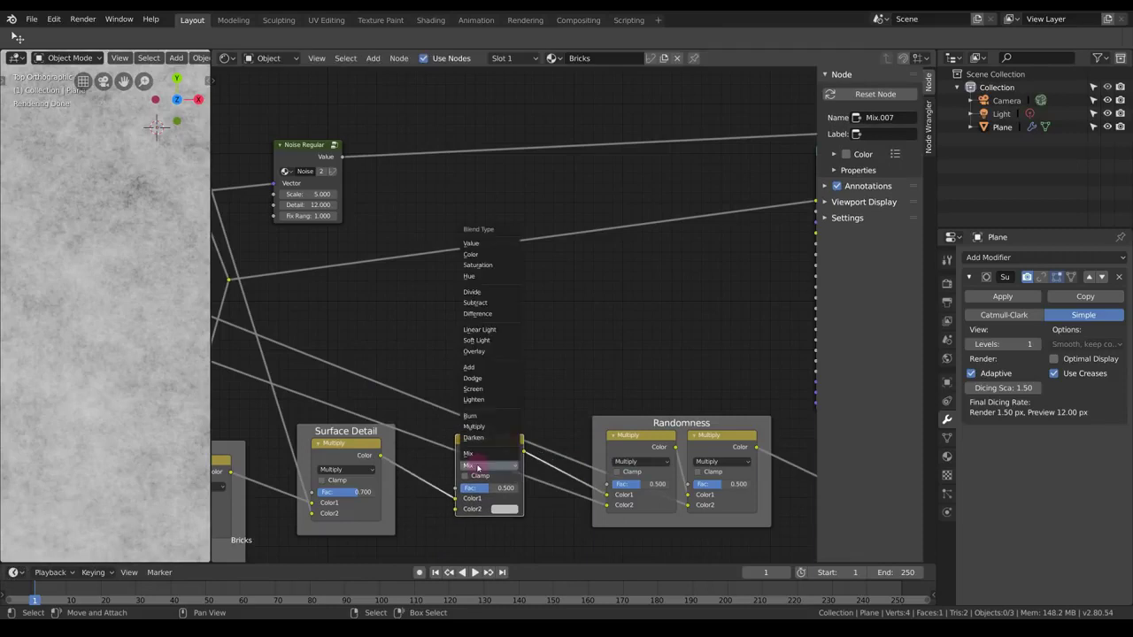
click(478, 432)
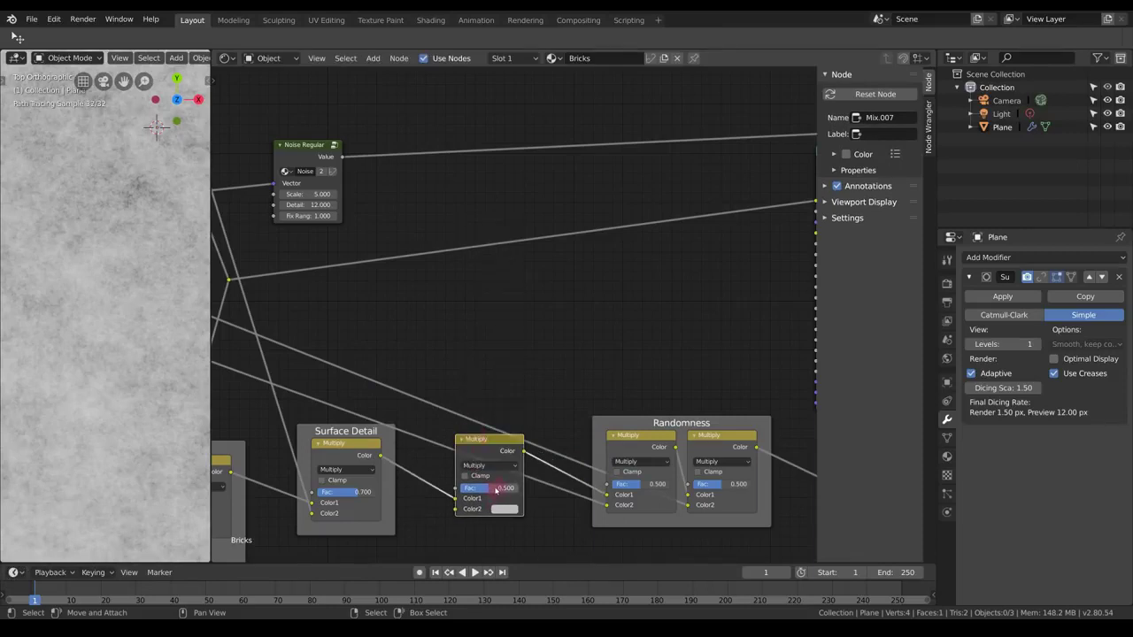
- Set the inserted Multiply node's factor to 0.2 and connect the Noise Regular value to its Color2 input
click(495, 489)
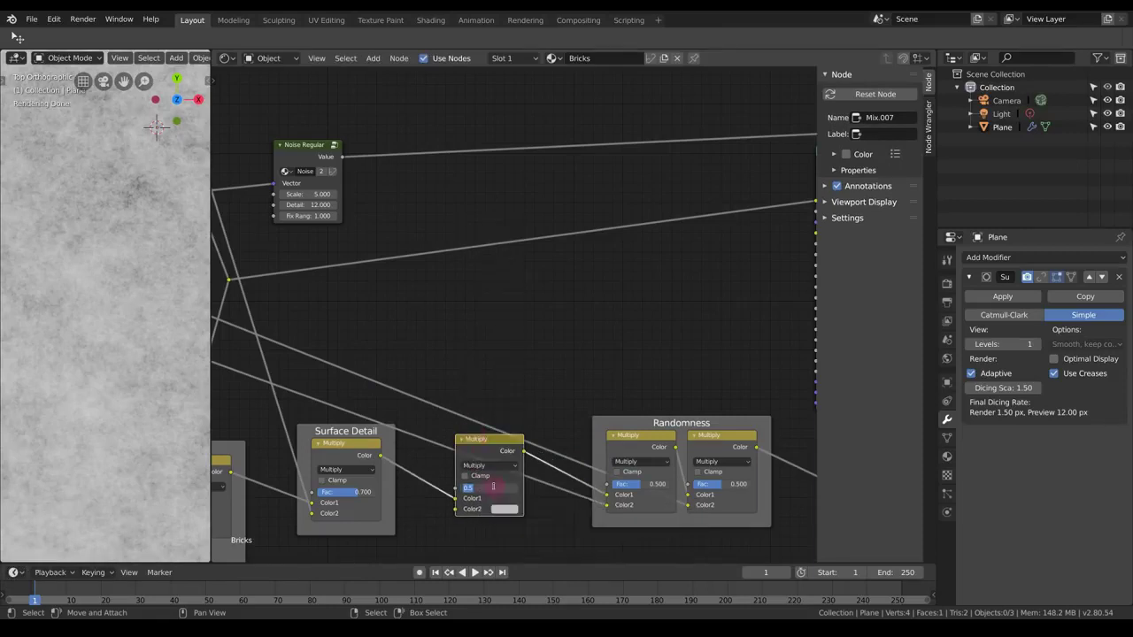
text(.2)
key(KP_Enter)
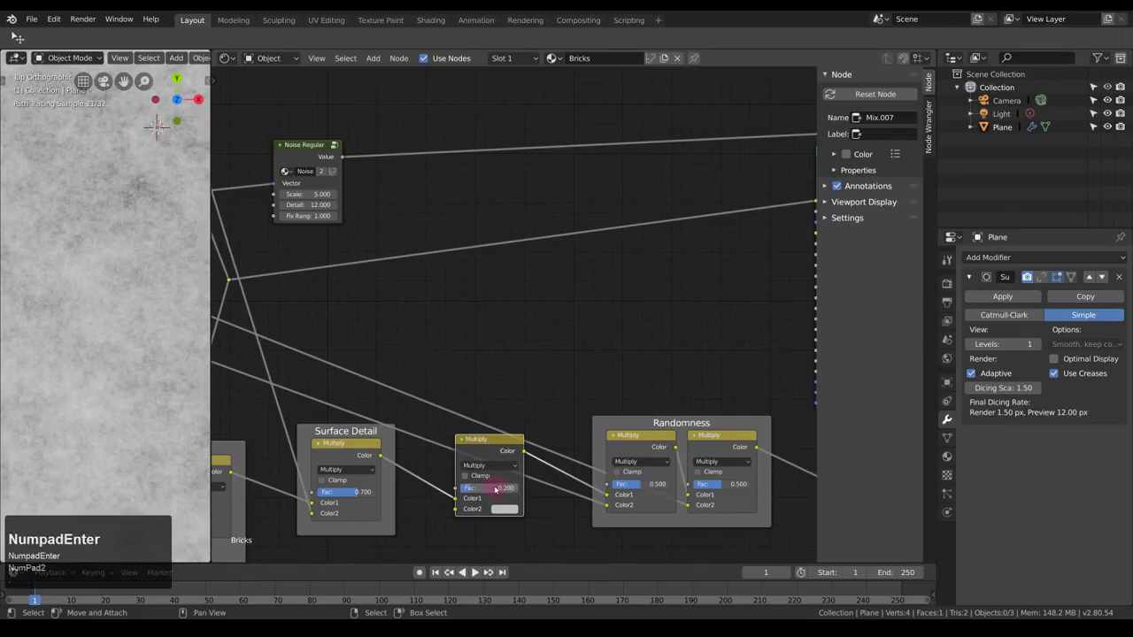
middle_drag(365, 177, 417, 133)
drag(392, 113, 508, 465)
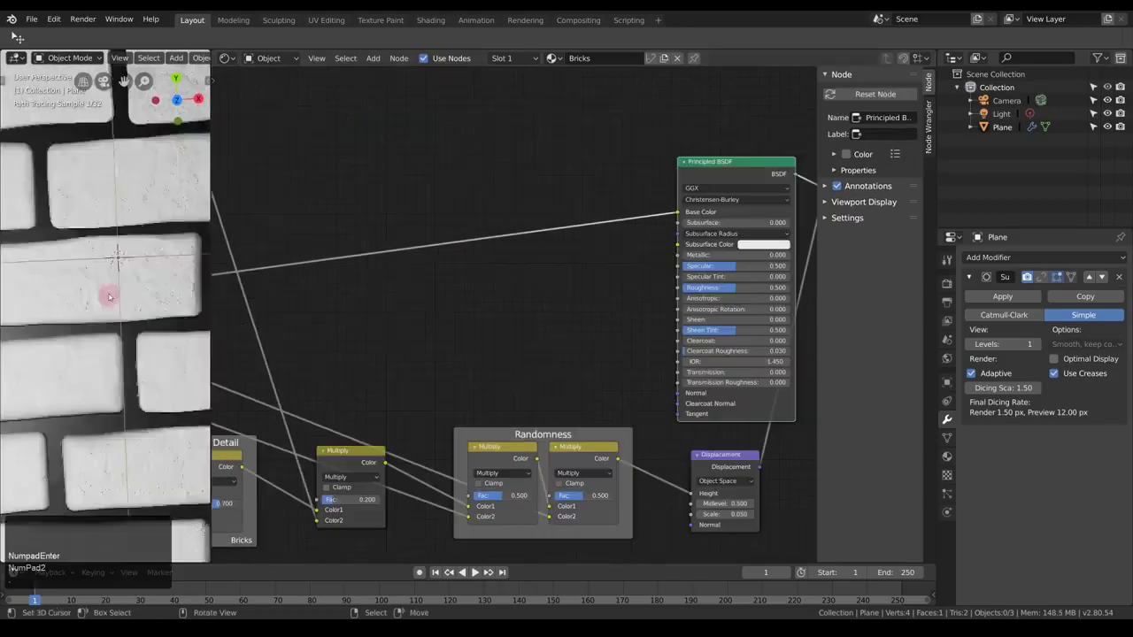
- Add an RGB Curves node and insert it on the link from Noise Regular to the new Multiply node
middle_drag(103, 297, 116, 225)
scroll(151, 253, up, 8)
middle_drag(147, 295, 125, 328)
scroll(125, 328, down, 6)
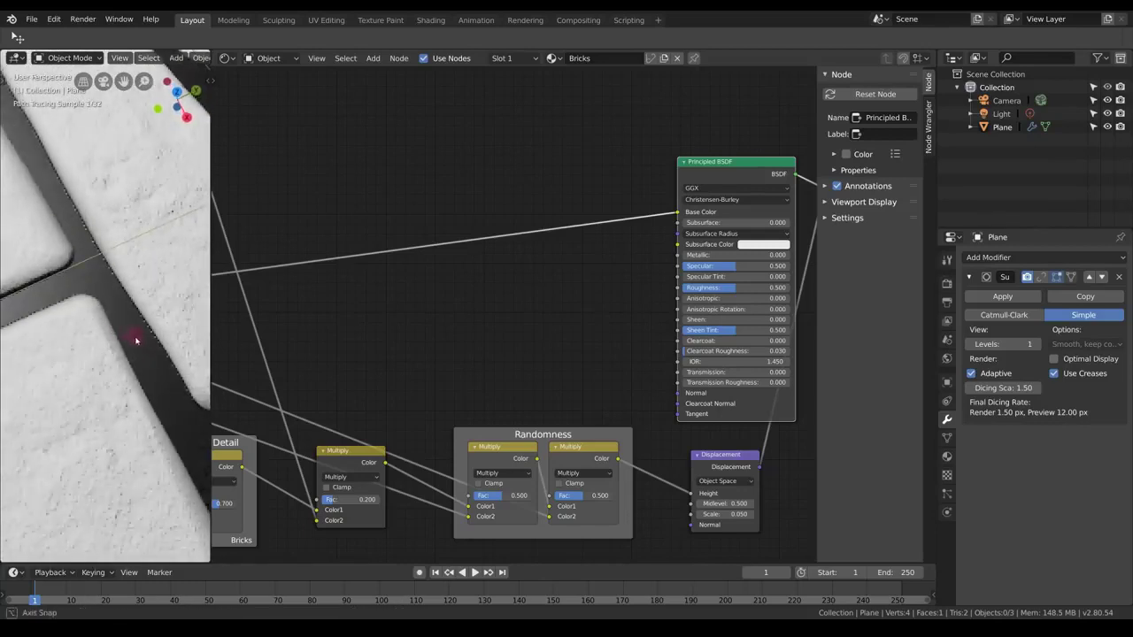
middle_drag(137, 314, 178, 293)
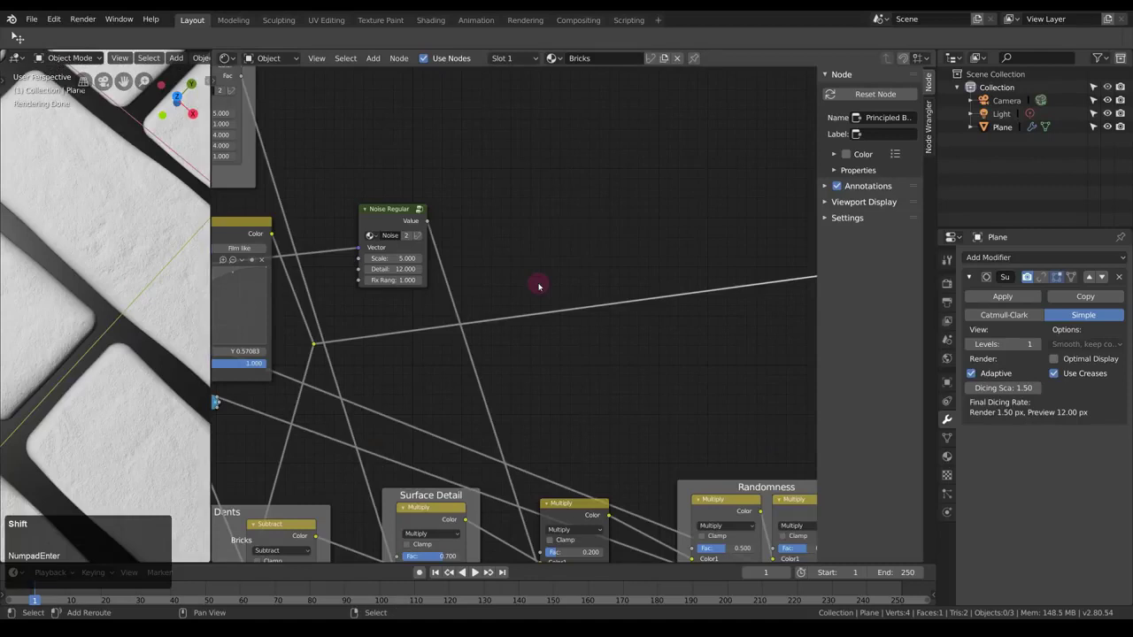
key(shift+a)
mouse_move(538, 286)
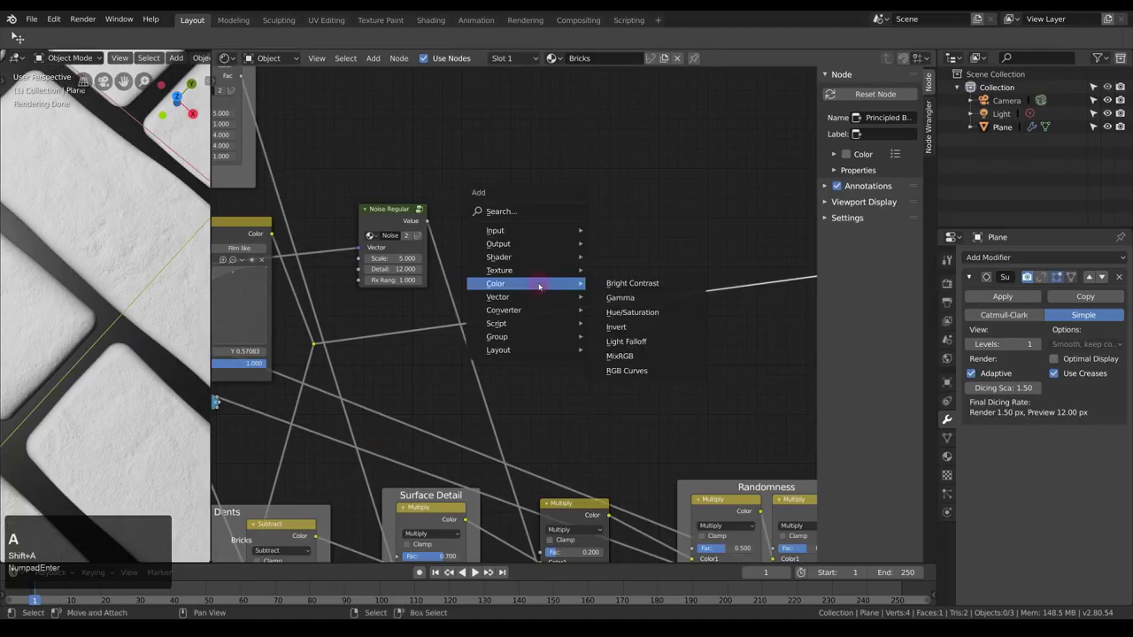
click(627, 370)
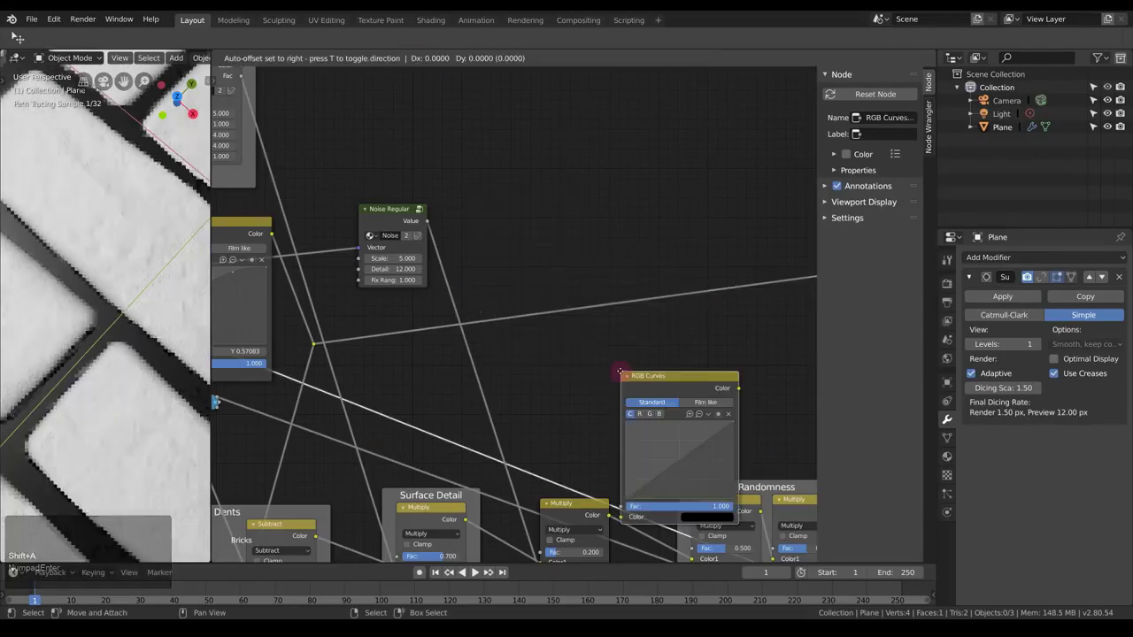
click(511, 121)
drag(386, 209, 353, 213)
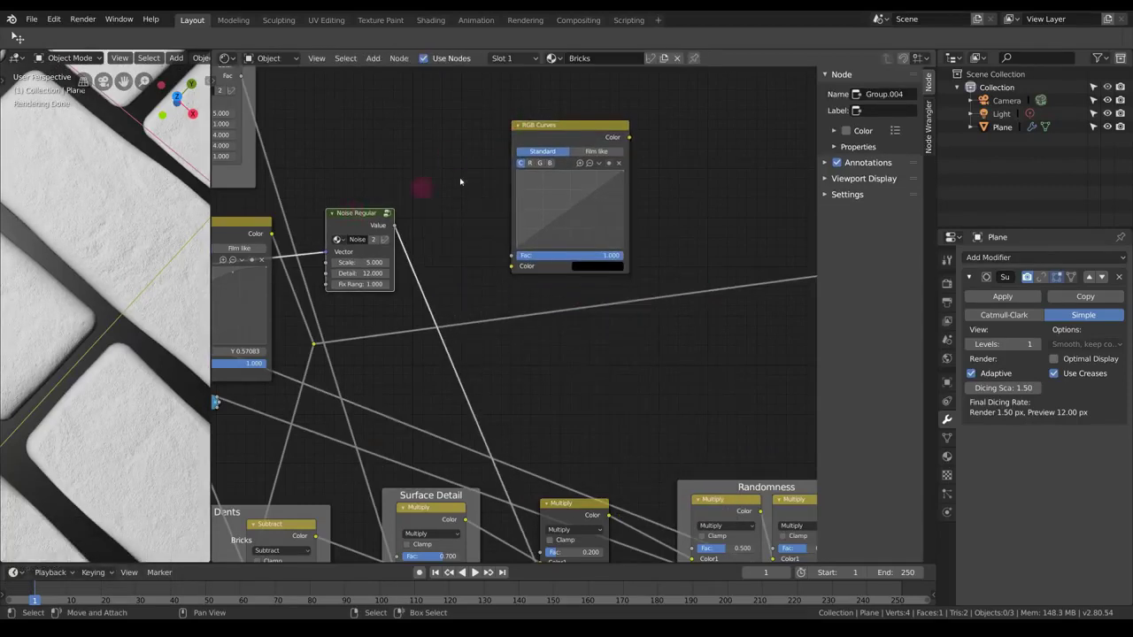
drag(587, 127, 496, 245)
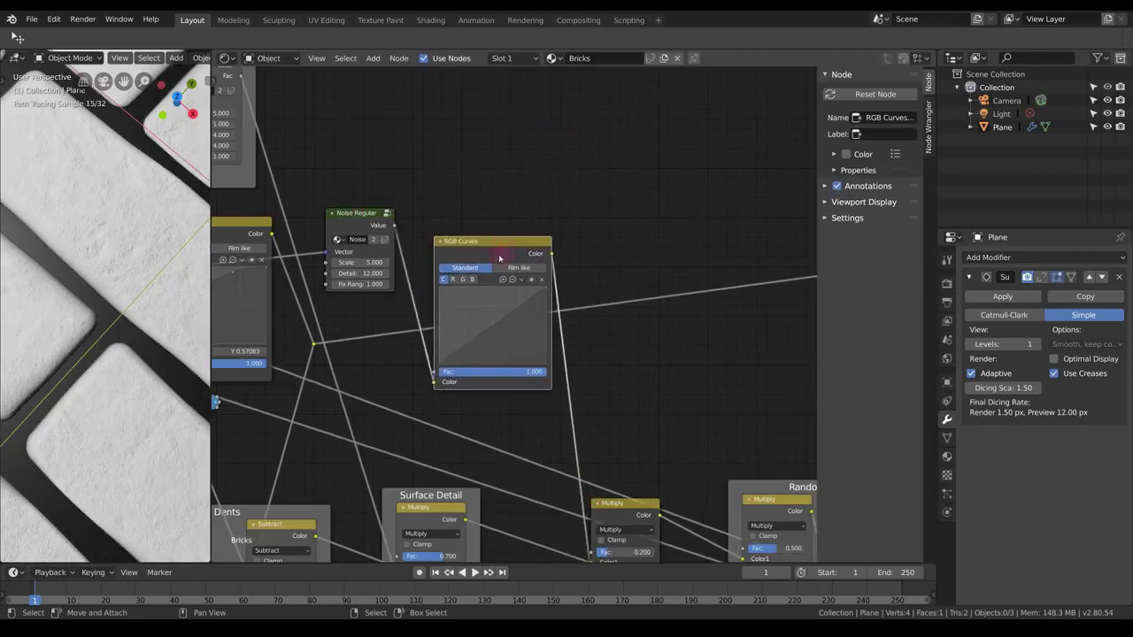
- Shape the RGB Curves node to brighten the noise, with a point at about X 0.48, Y 0.90 and the black point shifted inward
scroll(518, 342, up, 2)
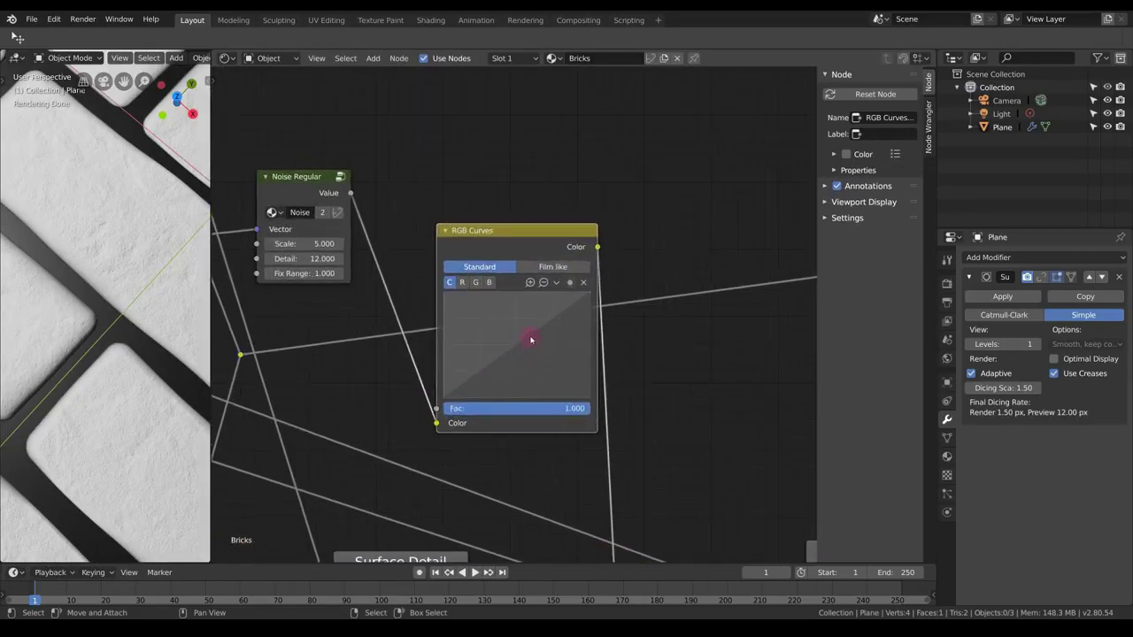
drag(531, 340, 519, 306)
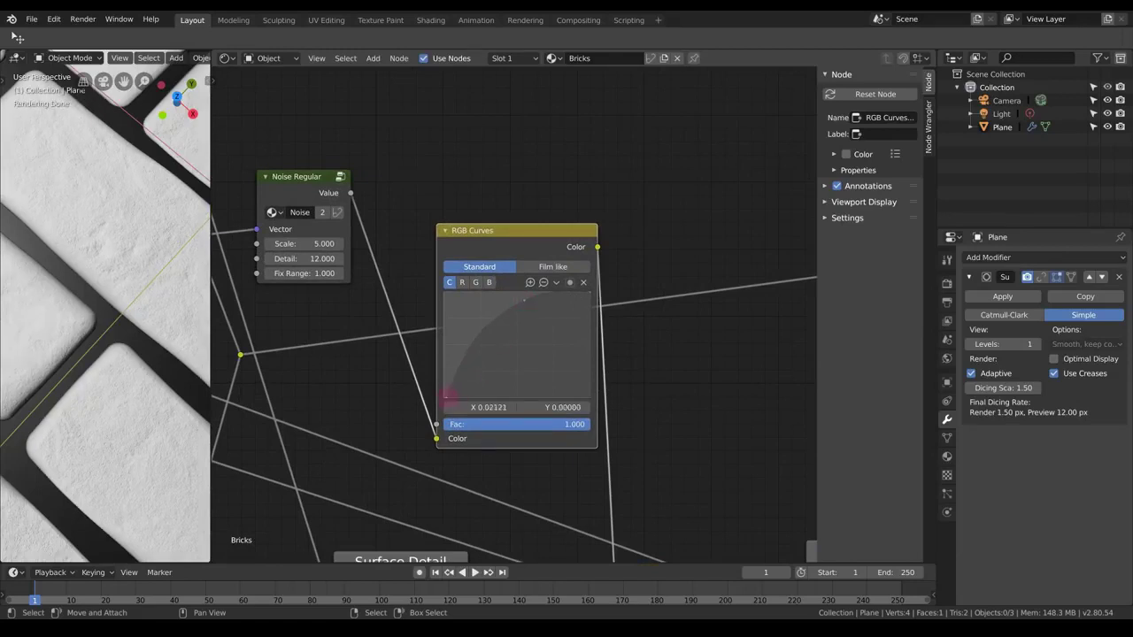
mouse_move(447, 396)
mouse_down()
mouse_move(473, 395)
mouse_move(461, 400)
mouse_up()
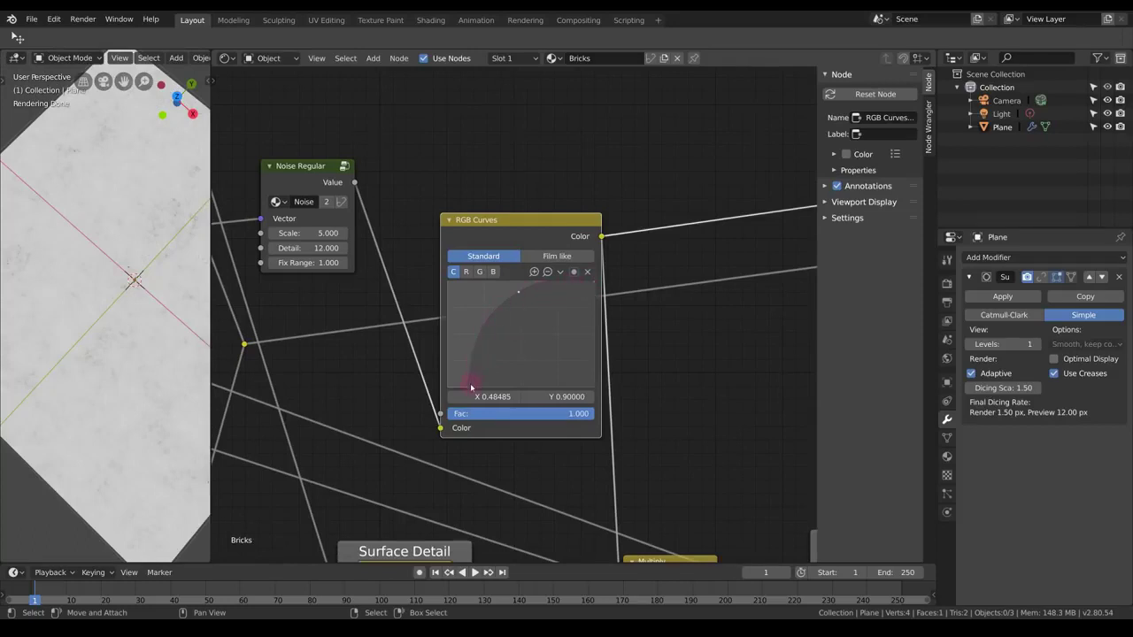
scroll(332, 307, down, 4)
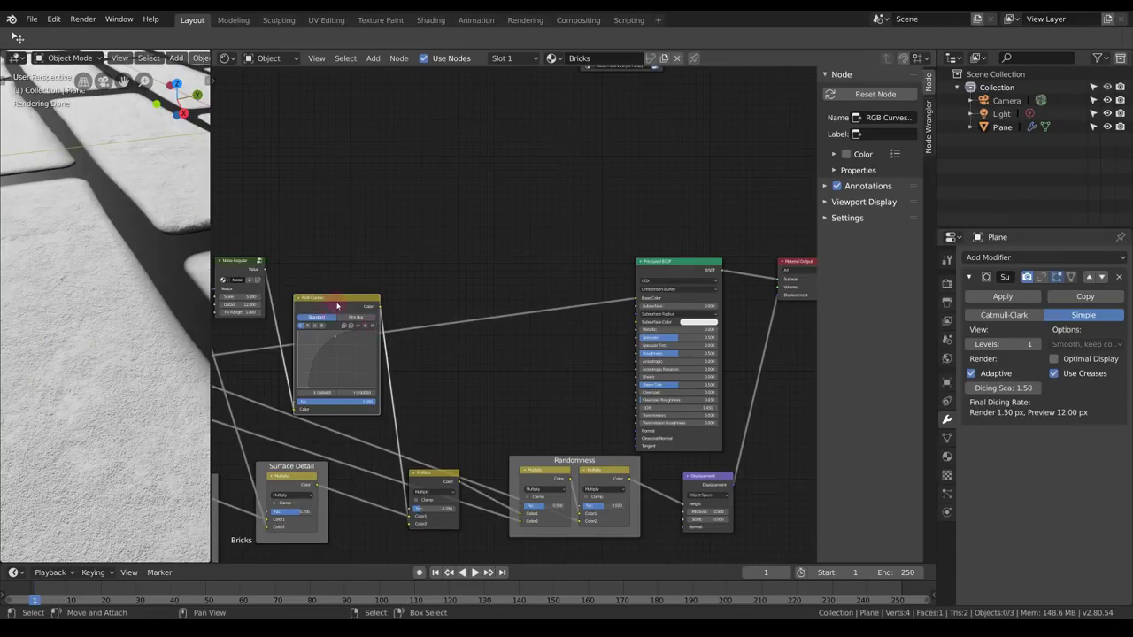
- Mute and unmute the RGB Curves node twice to compare its effect on the brick surface
key(m)
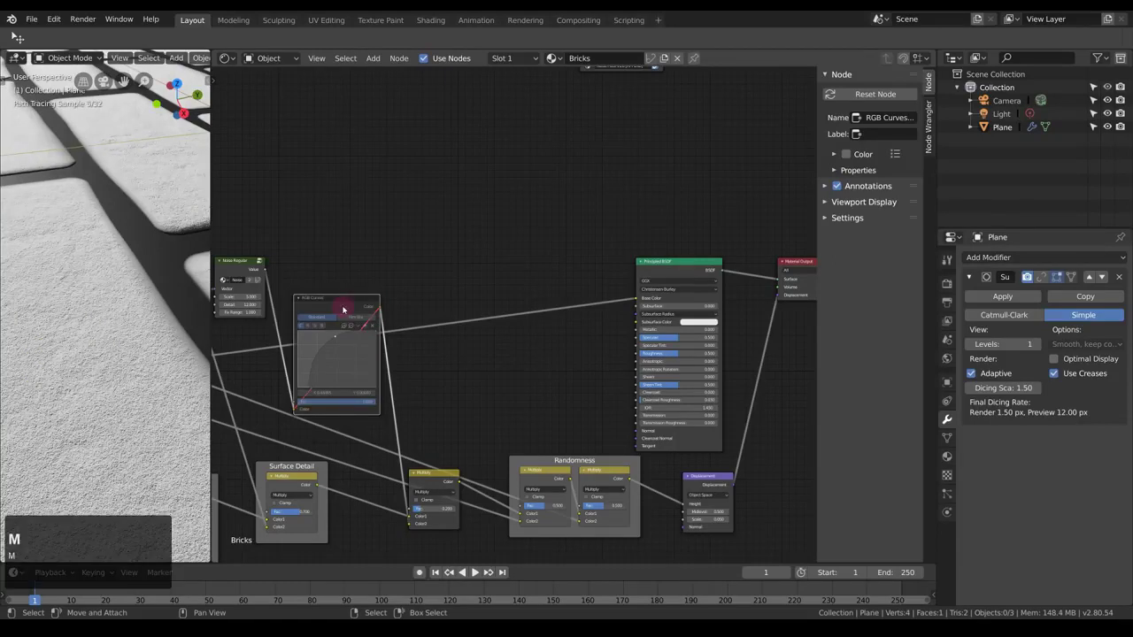
key(m)
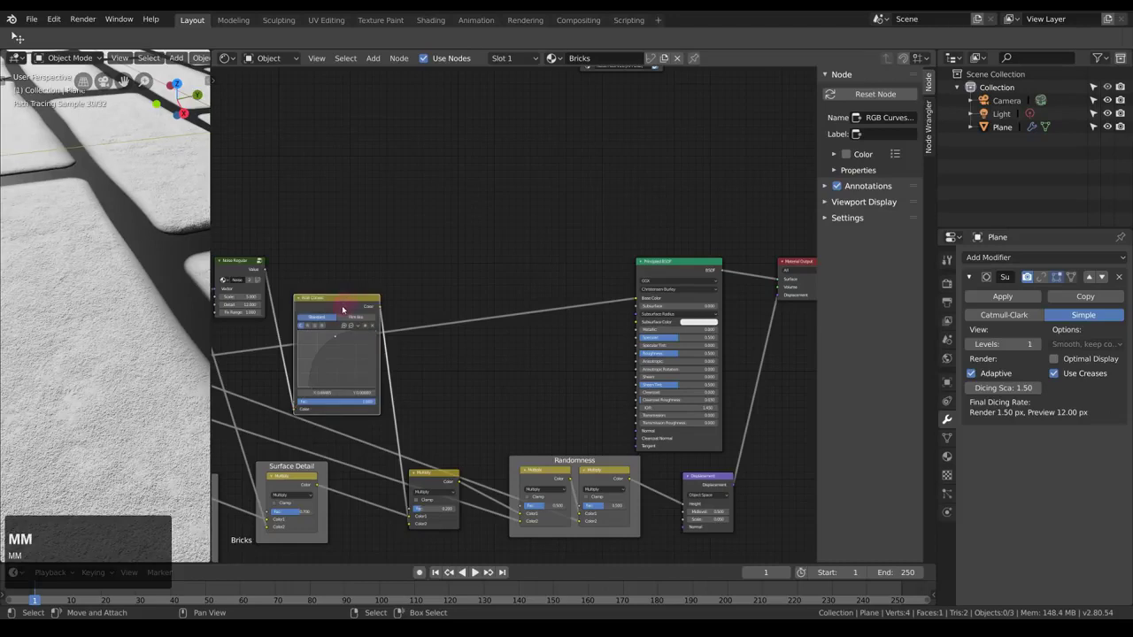
key(m)
key(m)
- Render the image, inspect the brick surface detail in the result, and close the render
key(F12)
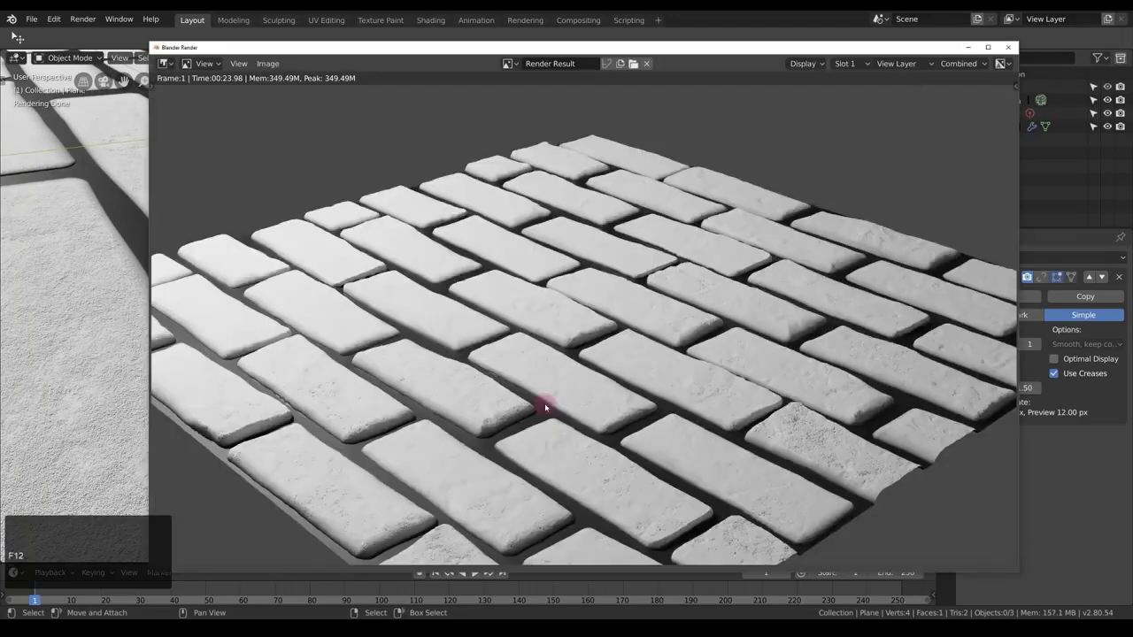
key(KP_1)
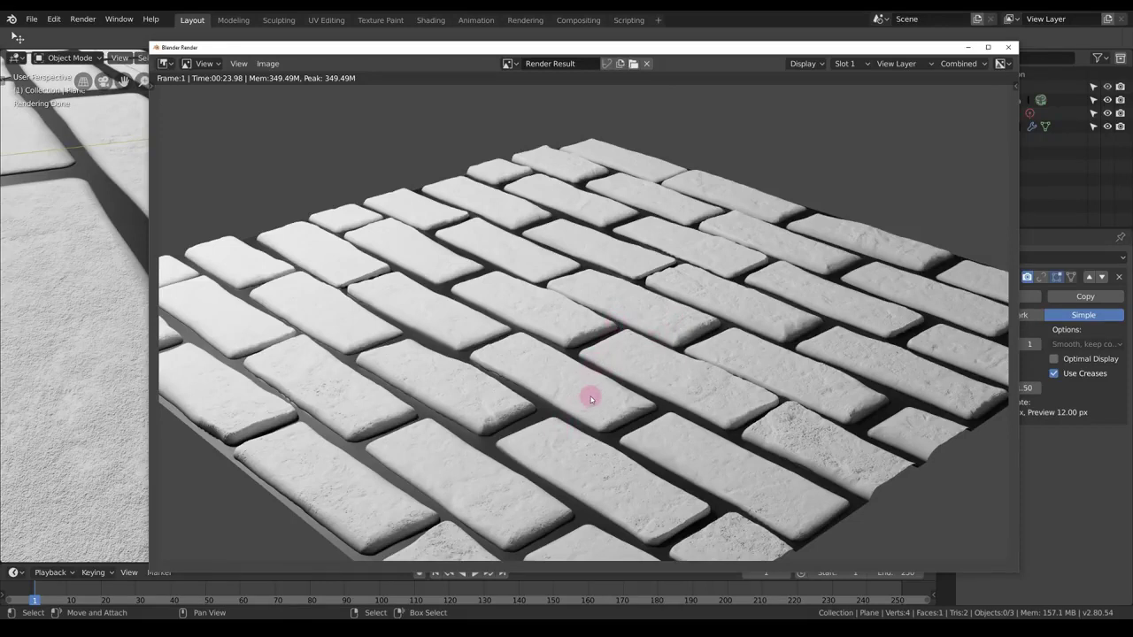
key(Escape)
- Show the brick plane in the 3D viewport from the top orthographic view
middle_drag(507, 285, 590, 274)
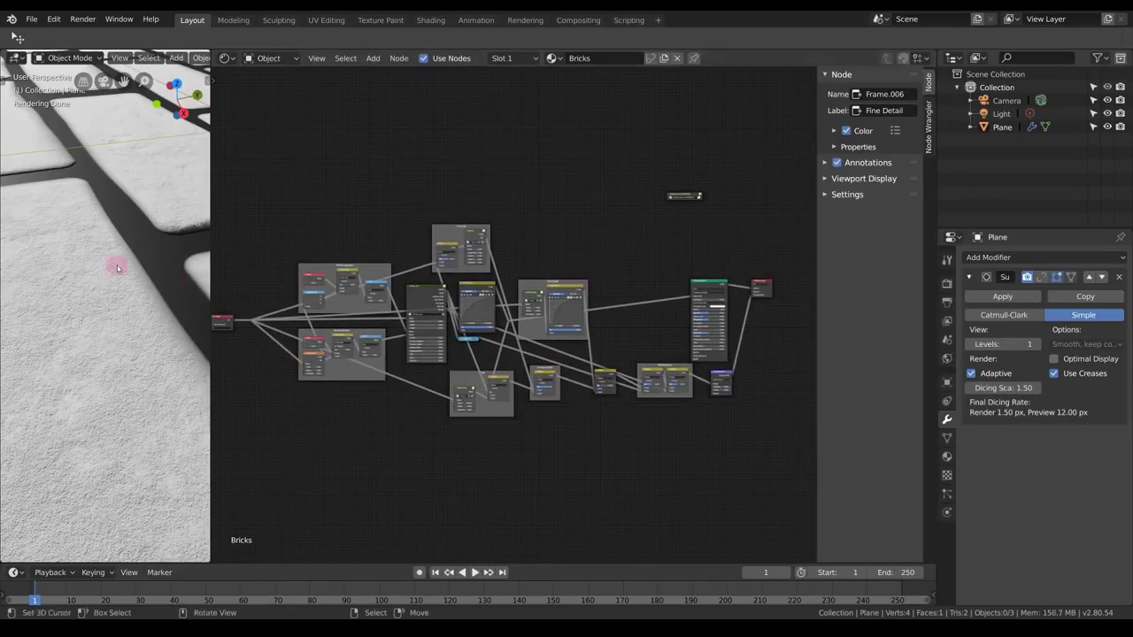
key(KP_7)
scroll(138, 259, down, 8)
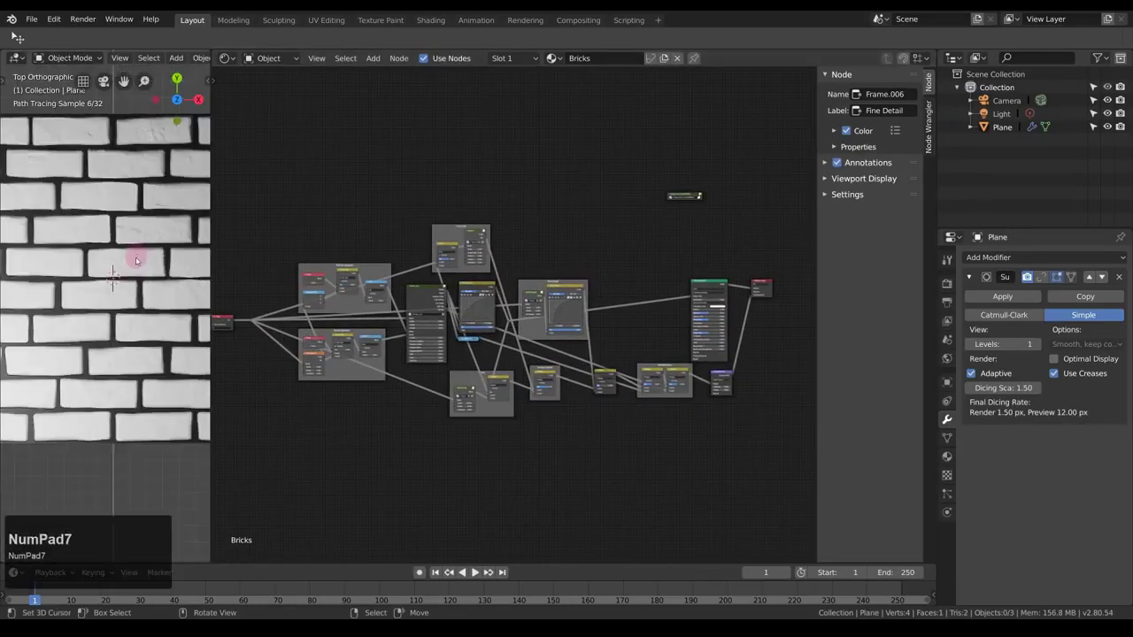
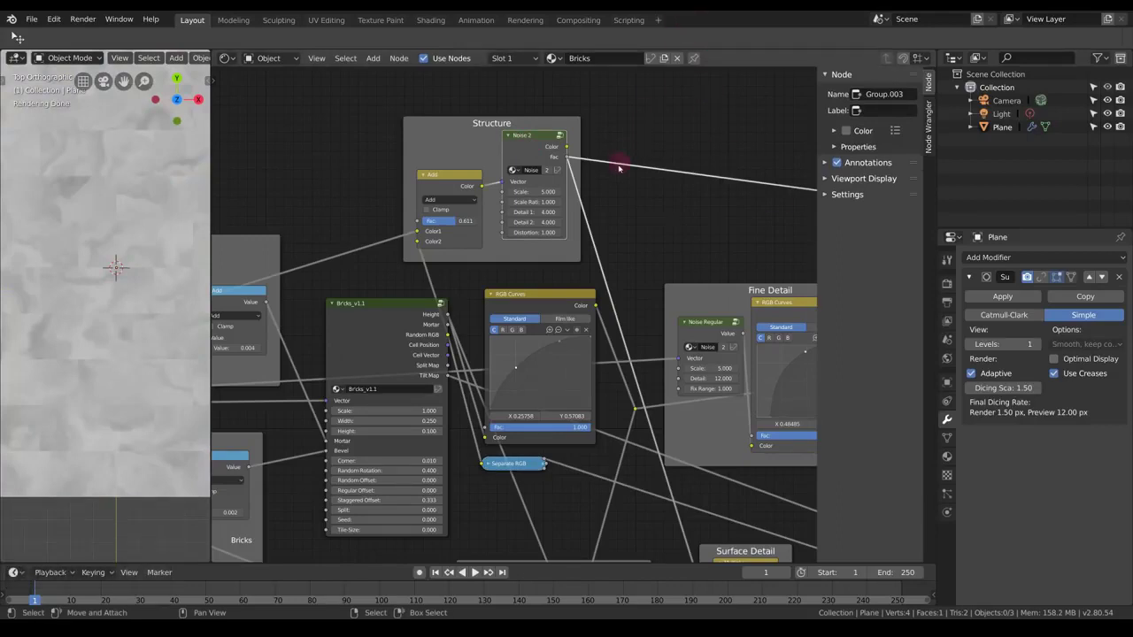
- Add a MixRGB node between the Structure and Fine Detail frames and connect a Separate RGB output to its Fac input
middle_drag(621, 196, 610, 165)
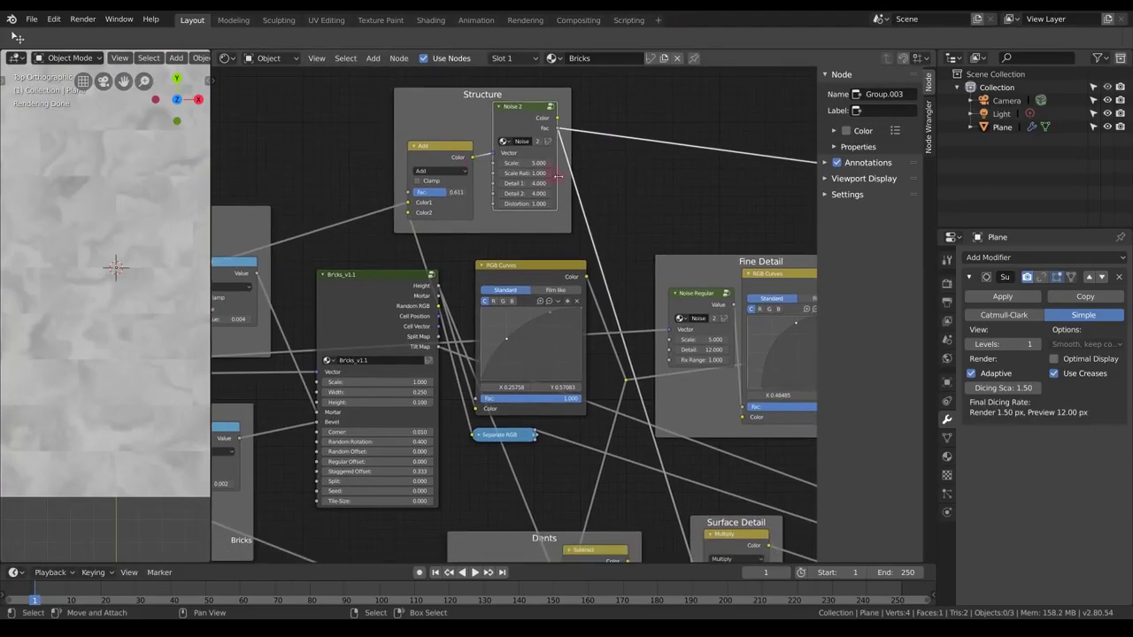
scroll(575, 184, down, 5)
middle_drag(607, 234, 611, 162)
middle_drag(611, 162, 526, 255)
key(alt+a)
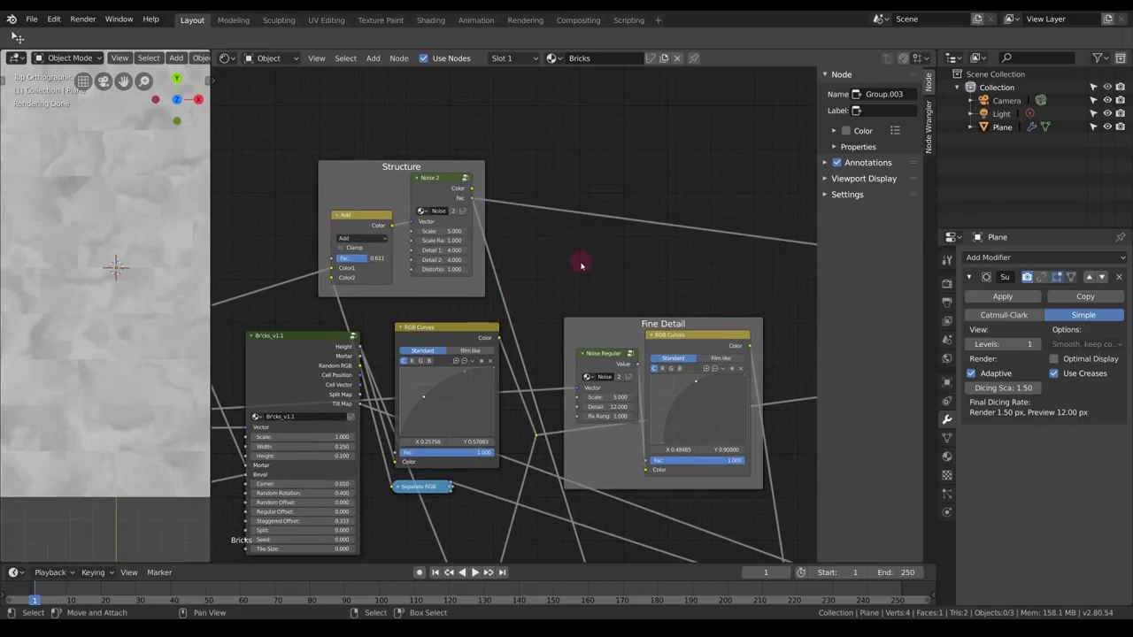
key(shift+a)
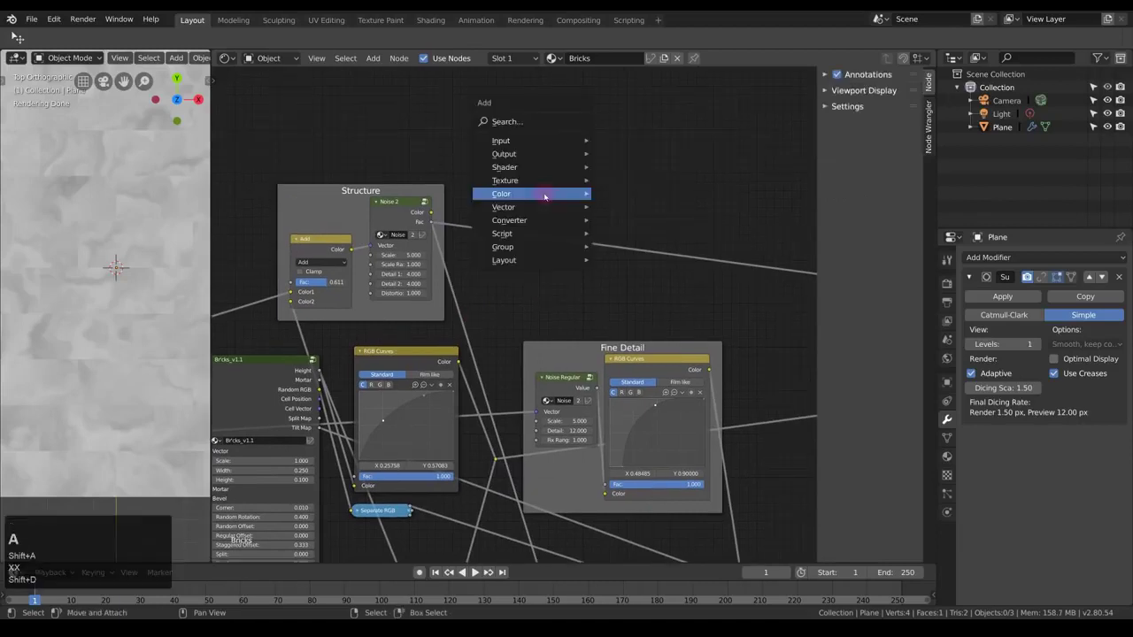
mouse_move(544, 197)
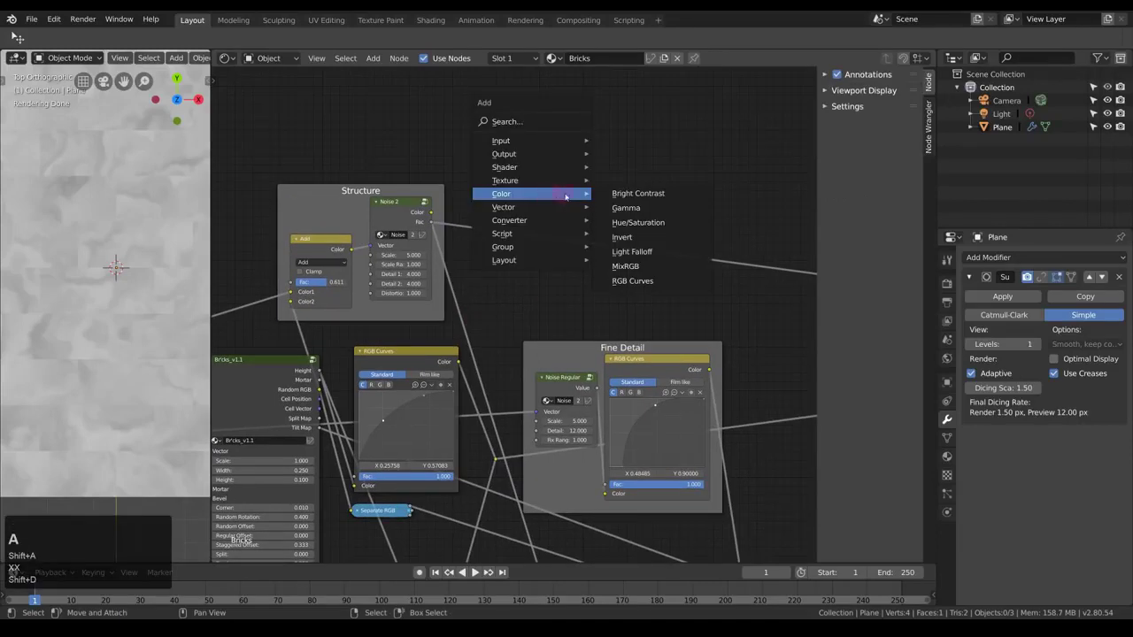
click(638, 266)
click(565, 122)
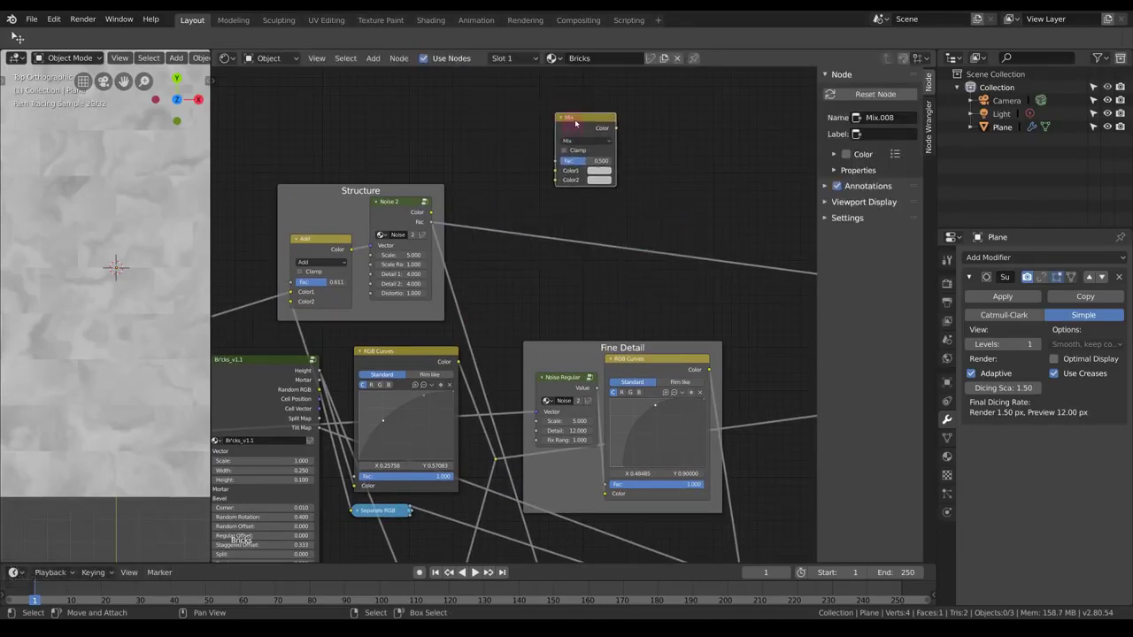
drag(575, 123, 586, 150)
middle_drag(557, 162, 552, 147)
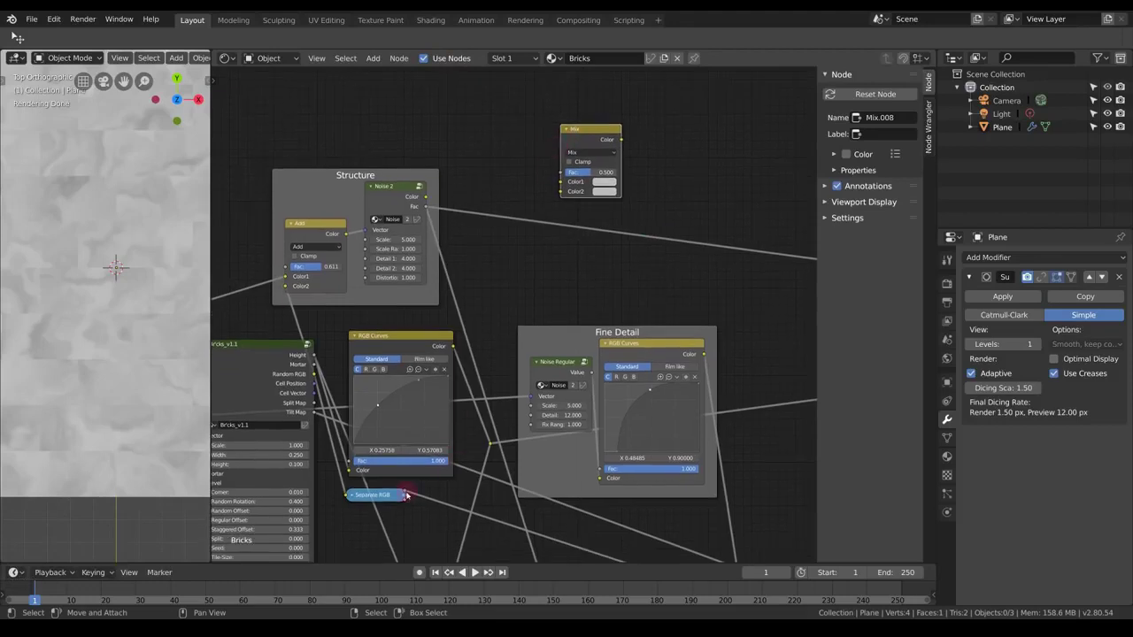
drag(409, 495, 567, 176)
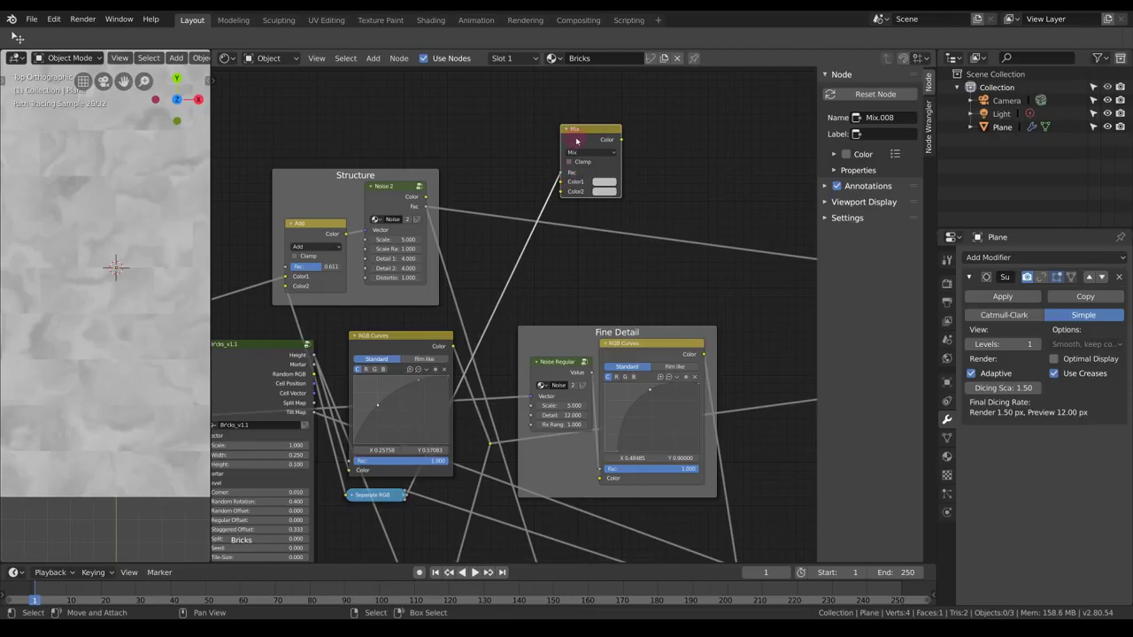
- Duplicate the Mix node beside the original and connect a Separate RGB output to the copy's Fac input
key(shift+d)
click(682, 166)
drag(406, 496, 675, 165)
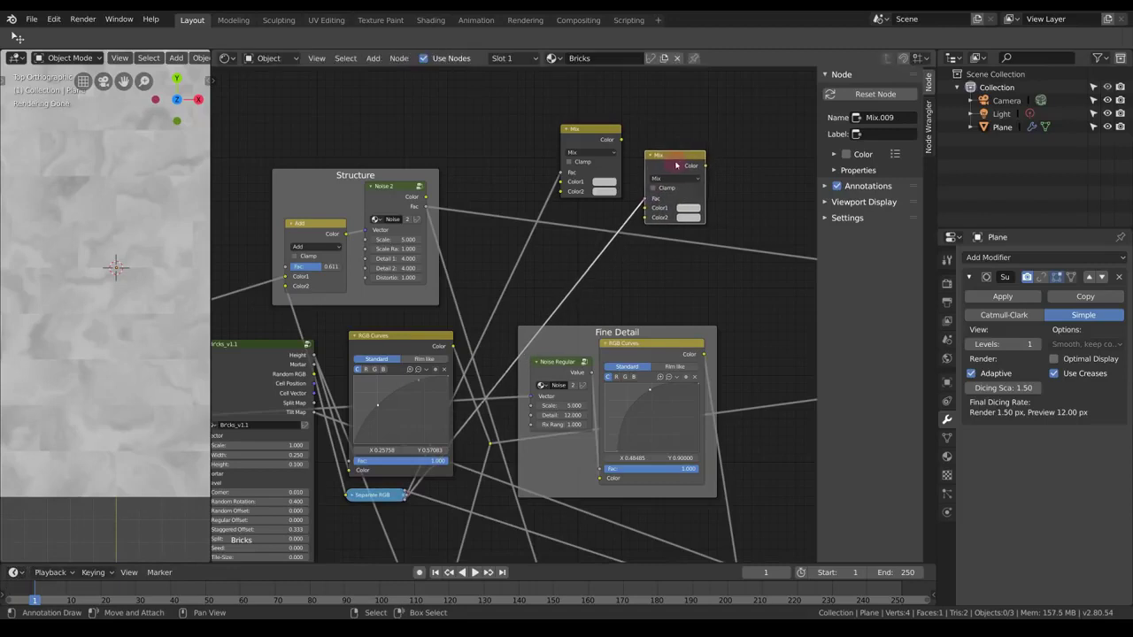
- Duplicate a third Mix node, feed the first two into its Color1 and Color2, and connect Noise 2's Fac output to its Fac
key(shift+d)
click(772, 139)
drag(622, 140, 729, 159)
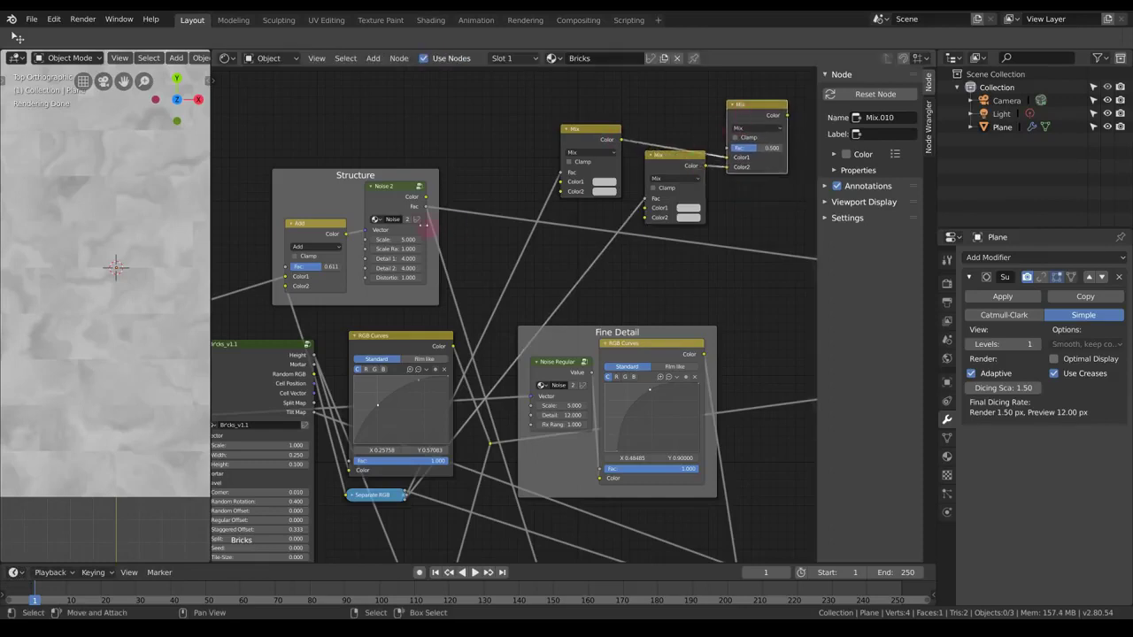
drag(423, 206, 731, 148)
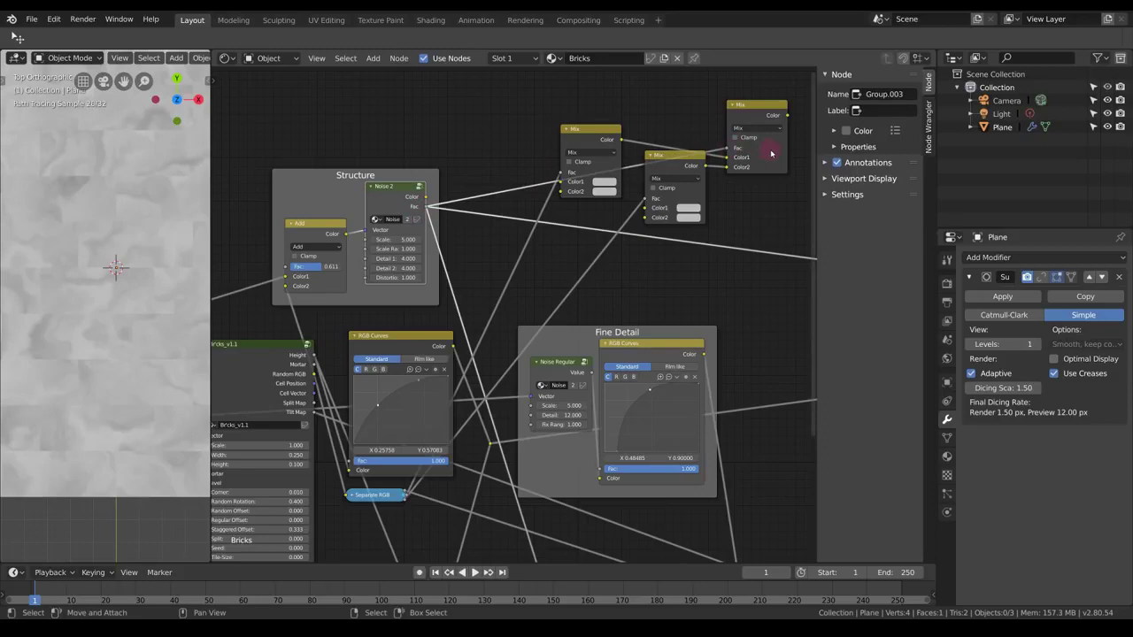
- Enclose the three new Mix nodes in a frame labelled "Brick Color"
middle_drag(764, 151, 634, 242)
drag(458, 162, 691, 336)
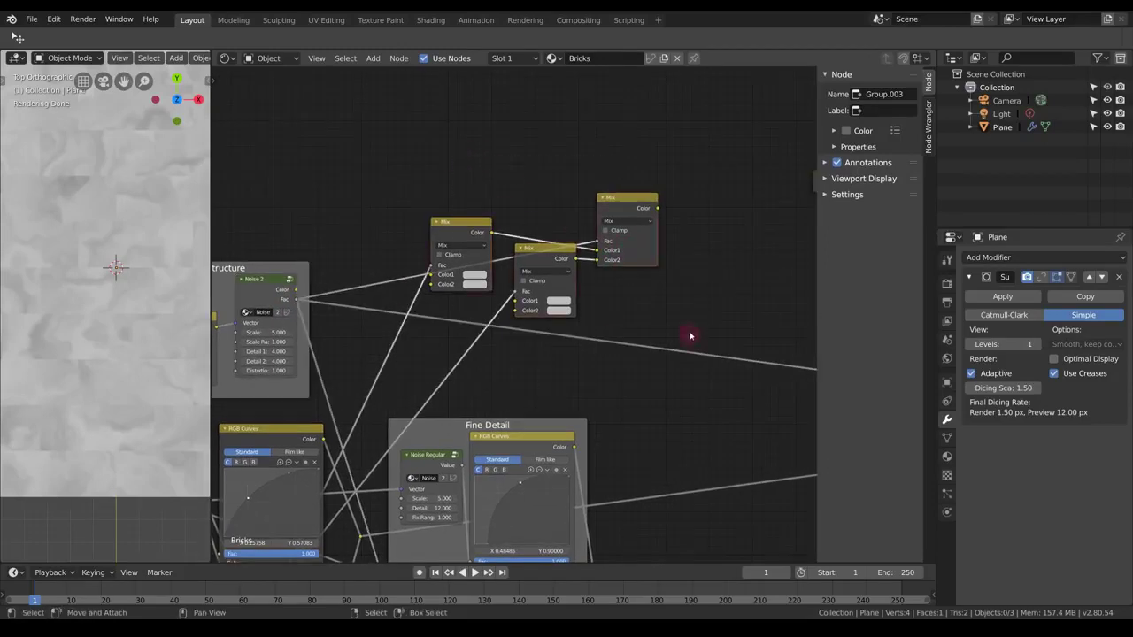
middle_drag(616, 251, 652, 227)
key(shift+p)
click(857, 134)
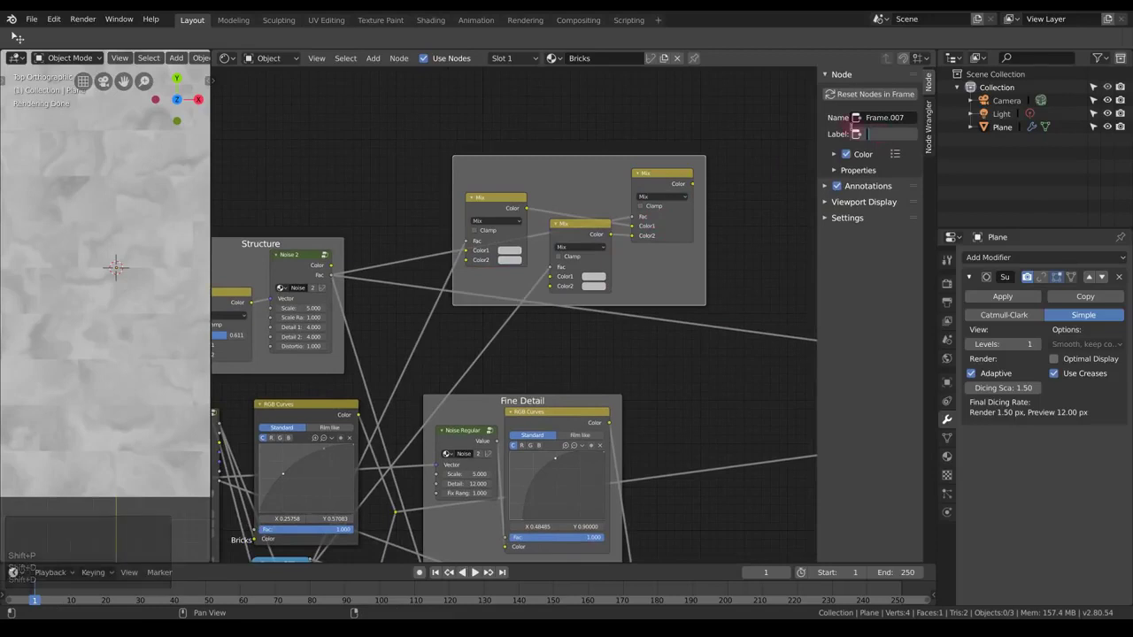
key(shift)
text(Brick Colo)
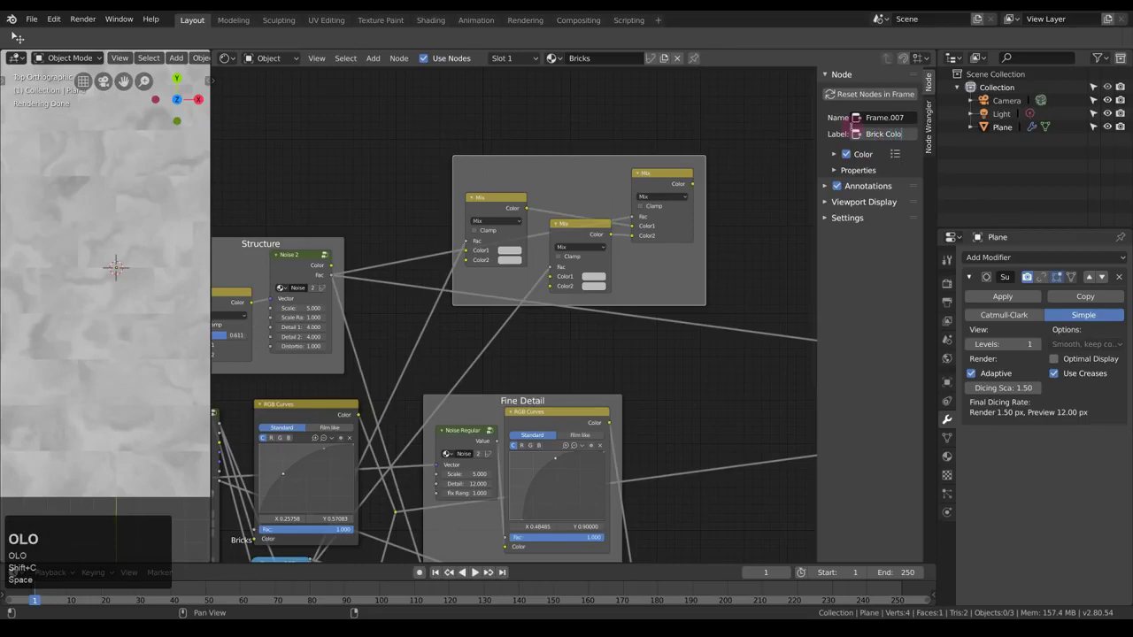
text(r)
key(Return)
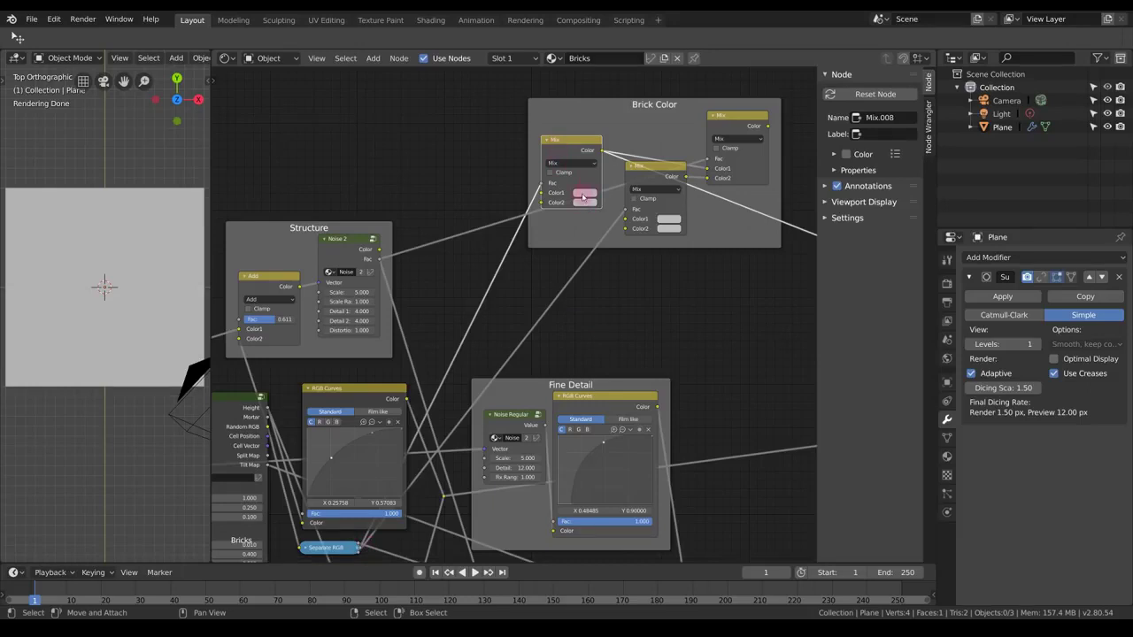
- Set the first Brick Color Mix node's Color1 to dark red-brown (H 0.027, S 0.756, V 0.123) and Color2 to orange-brown
click(583, 203)
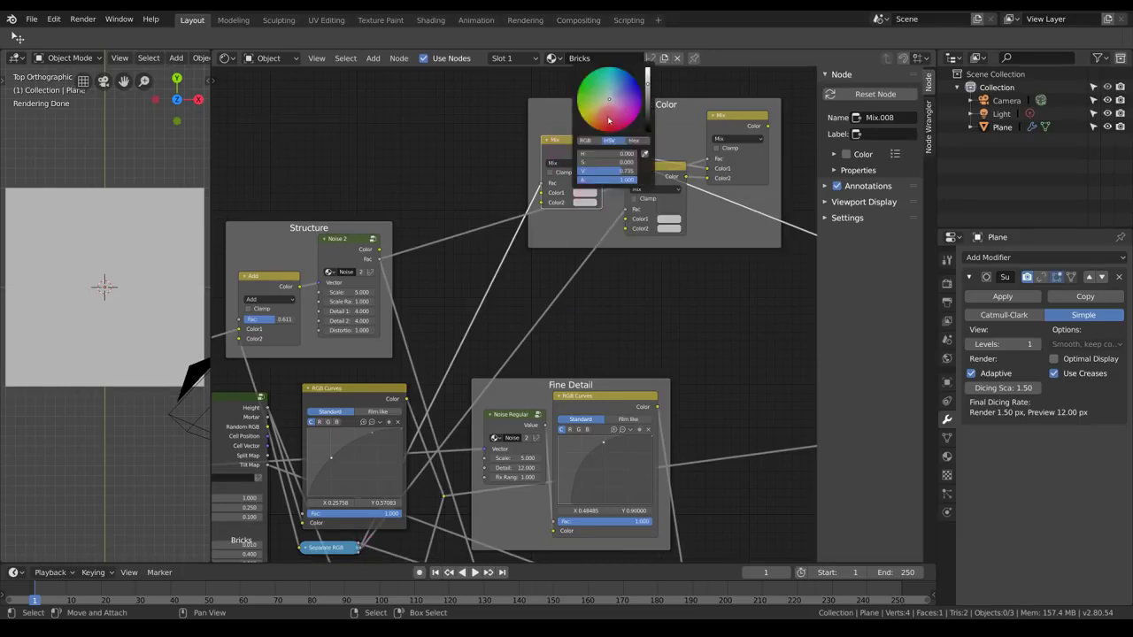
click(609, 120)
drag(648, 89, 647, 123)
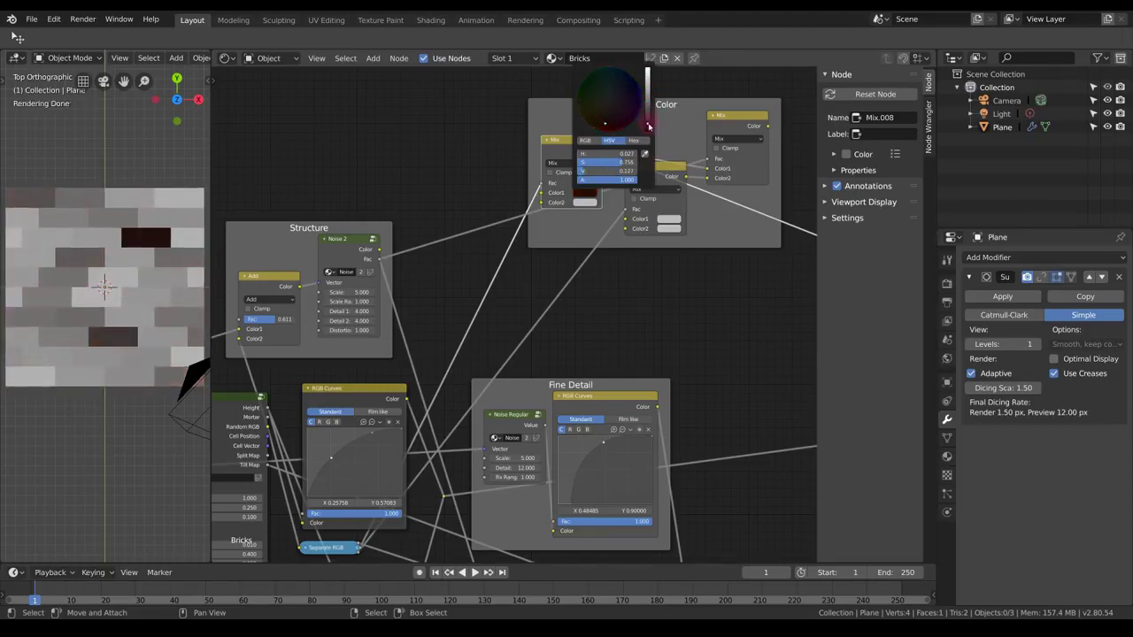
click(582, 204)
click(599, 131)
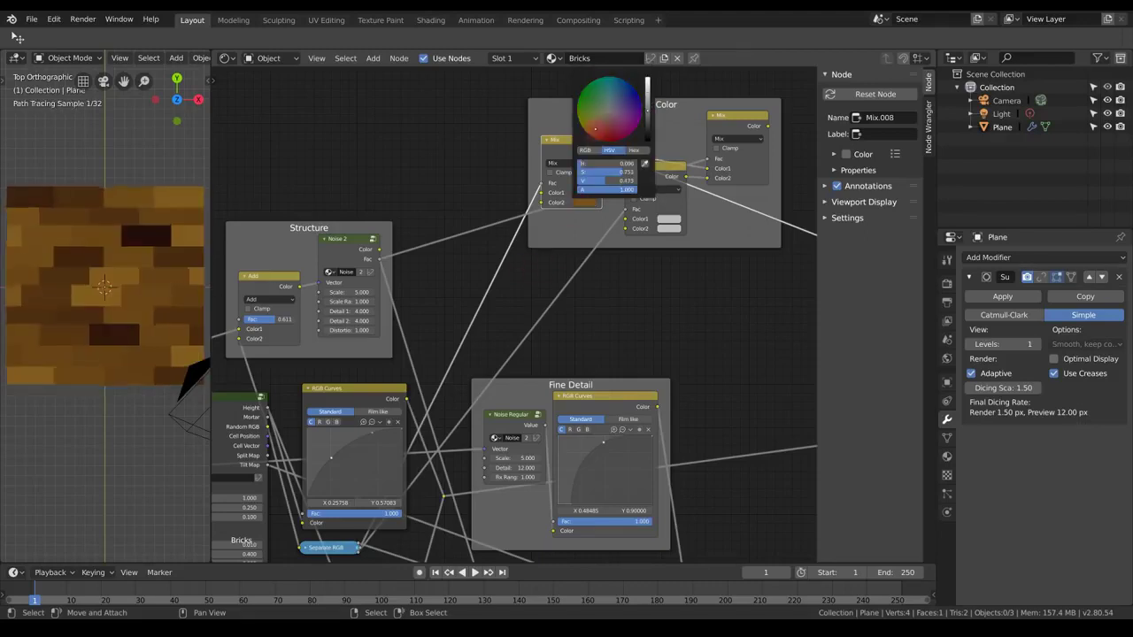
shift+scroll(646, 262, up, 2)
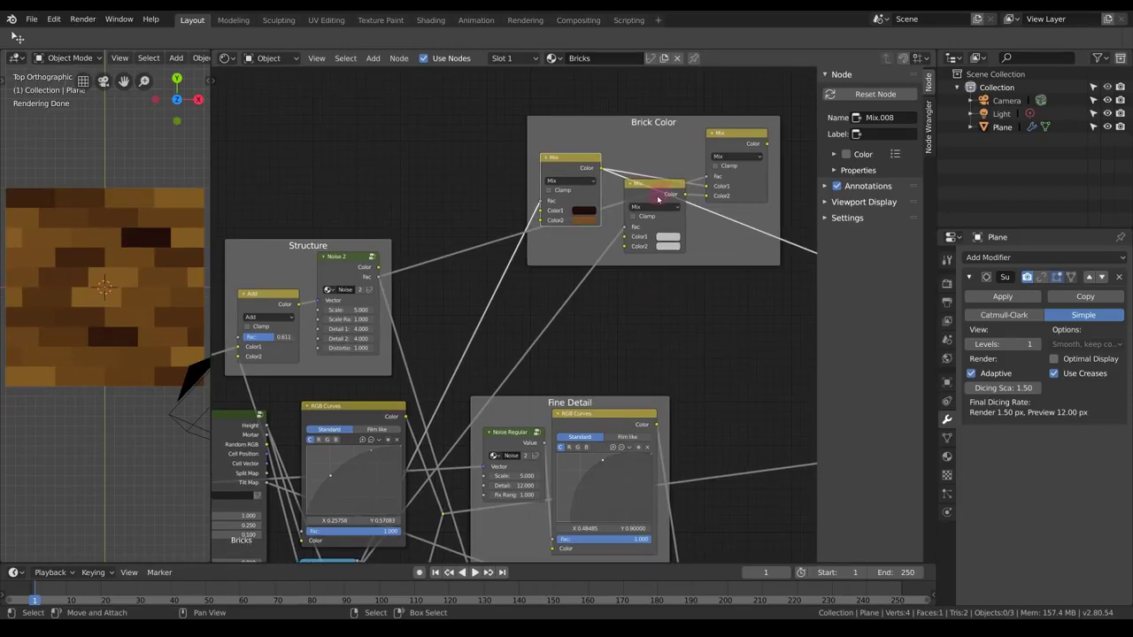
- Preview the second Mix node's output on the plane and expand the Separate RGB node to check its connections
ctrl+shift+click(659, 197)
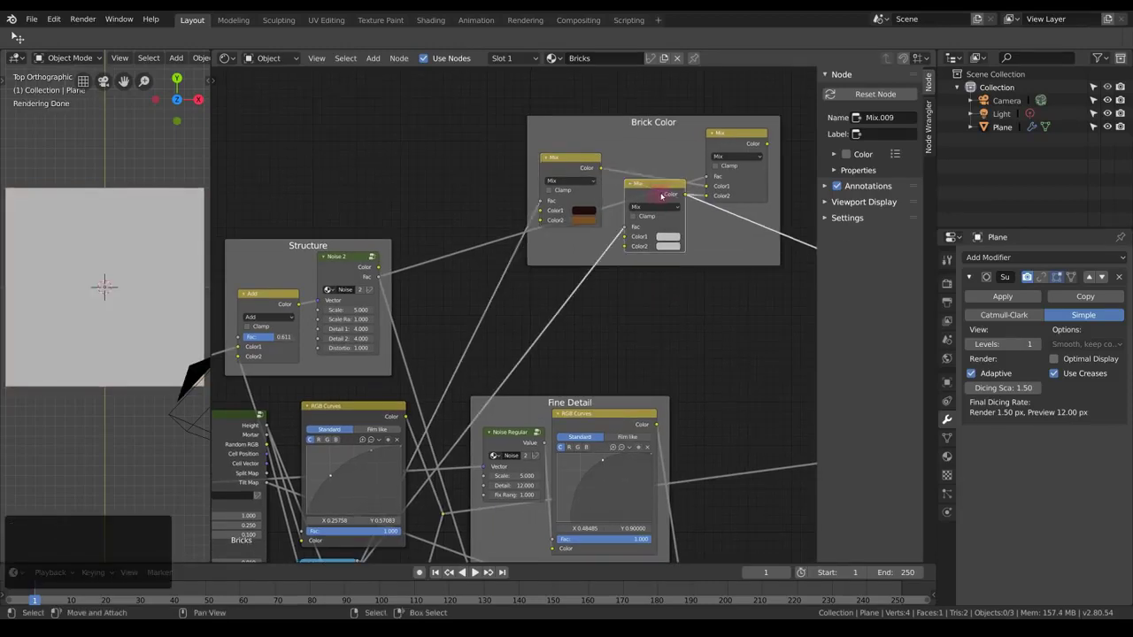
middle_drag(617, 267, 592, 259)
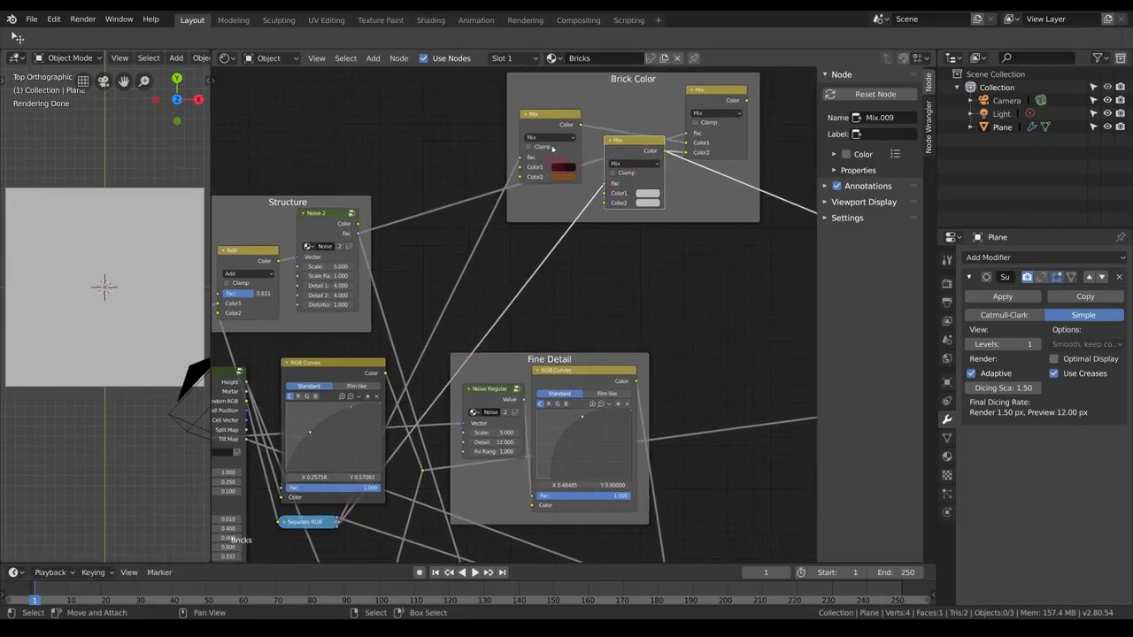
click(286, 524)
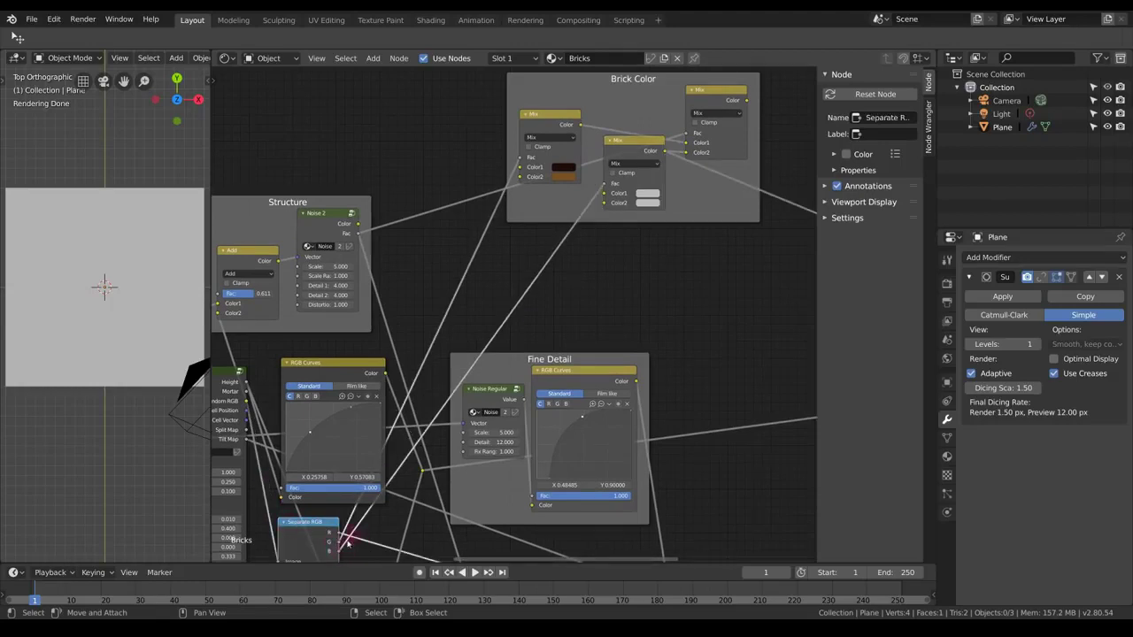
middle_drag(347, 538, 348, 513)
middle_drag(519, 274, 509, 388)
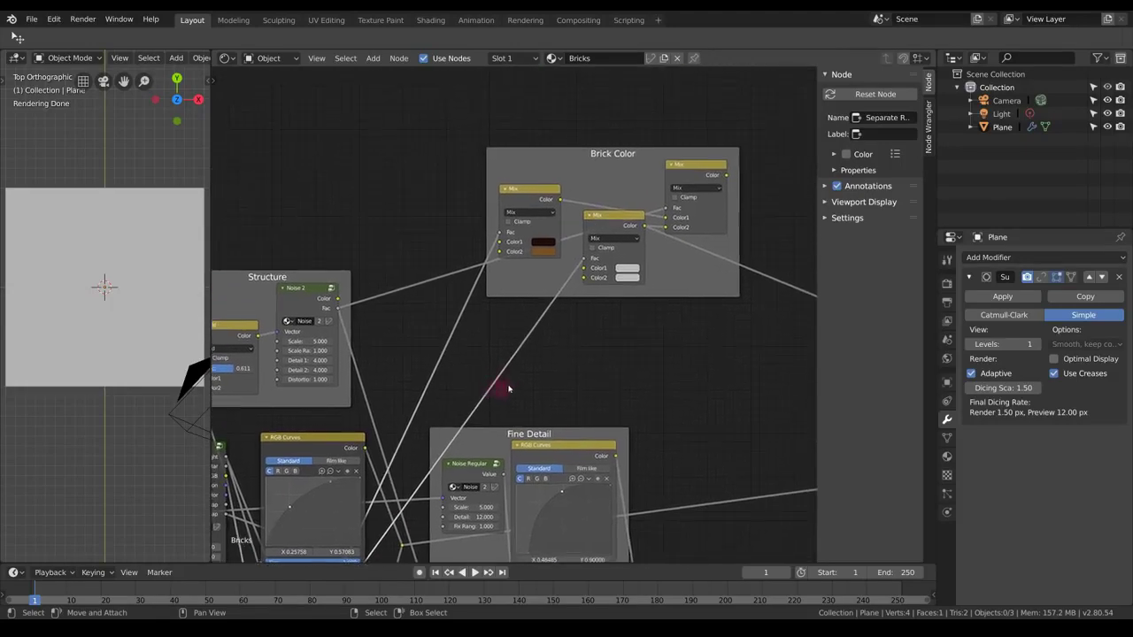
- Set the second Brick Color Mix node's Color1 to dark red (H 0.990, S 0.526, V 0.147) and Color2 to muted pinkish red (H 0.016, S 0.431)
click(627, 227)
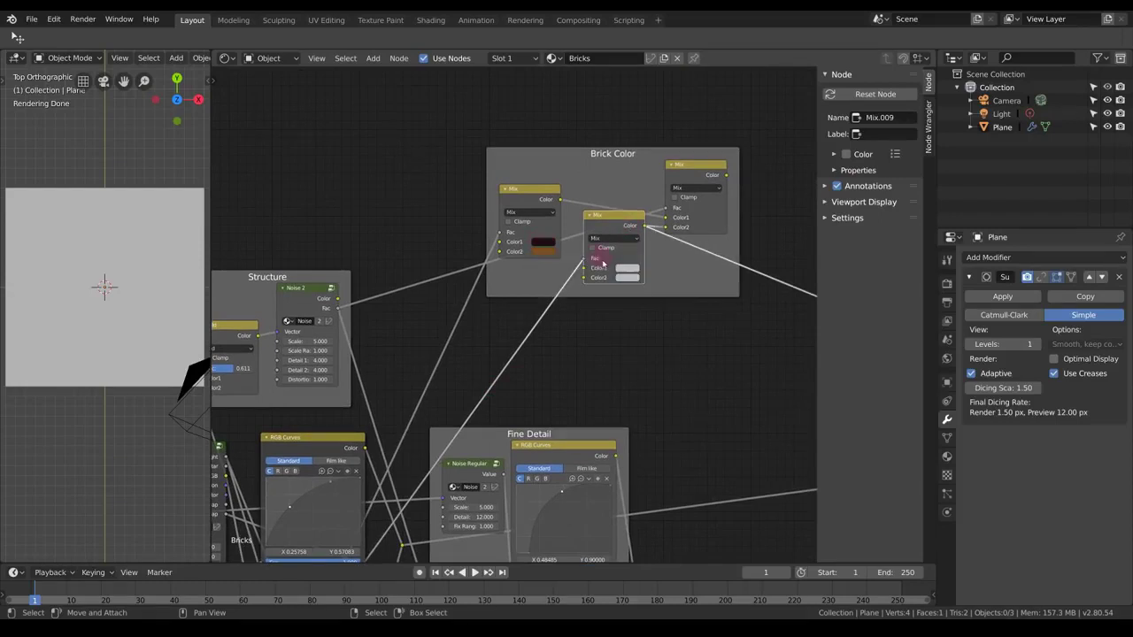
click(625, 268)
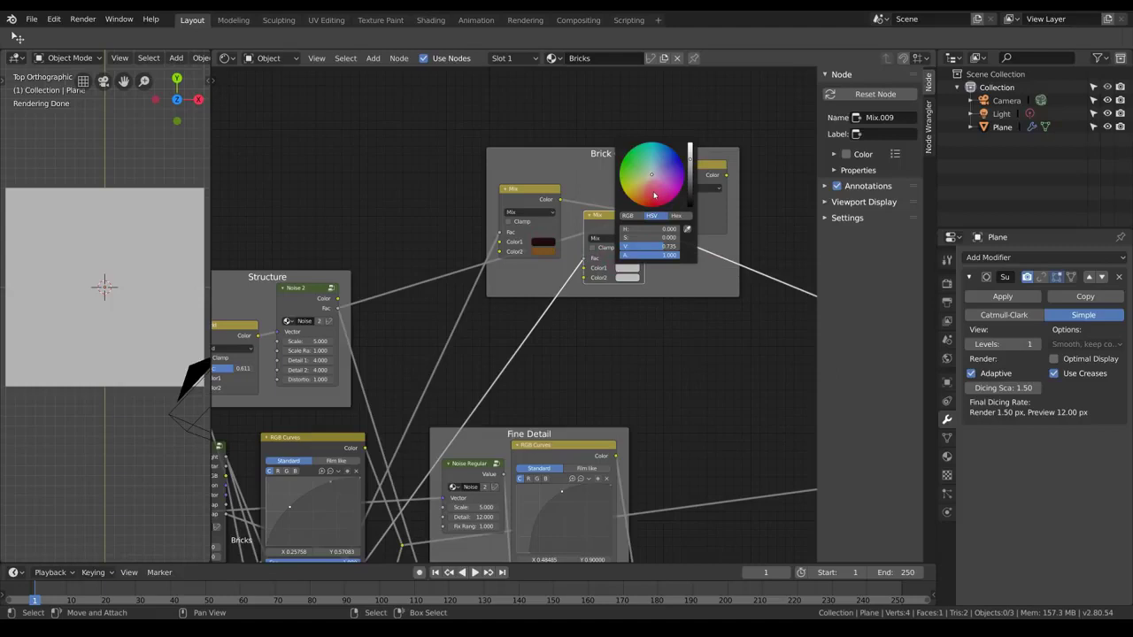
click(654, 196)
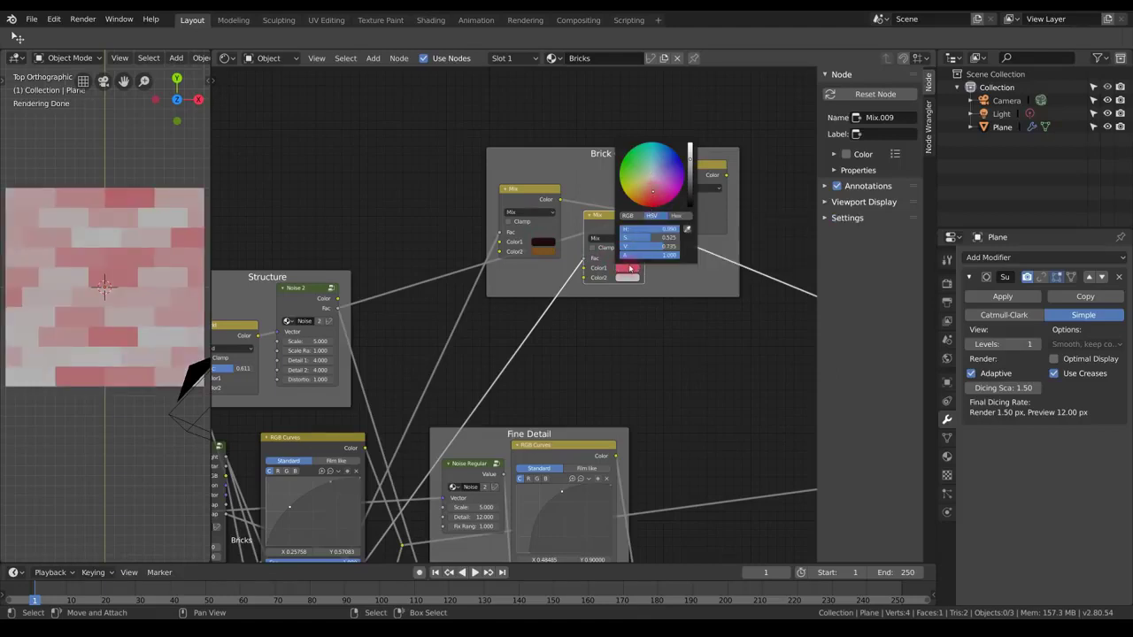
drag(690, 168, 690, 188)
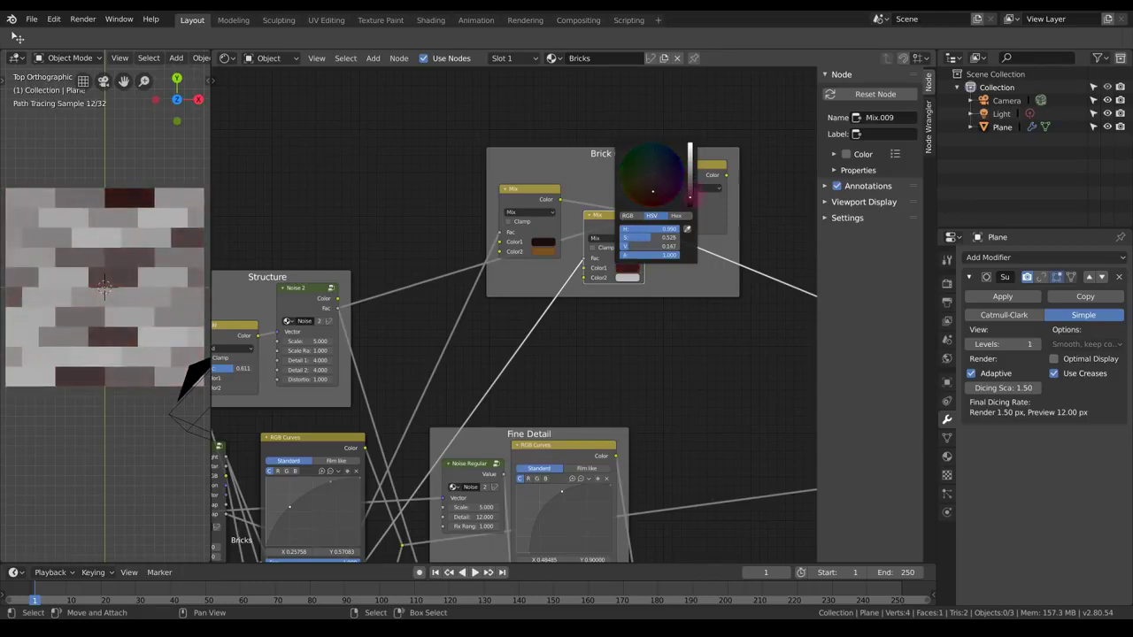
click(629, 278)
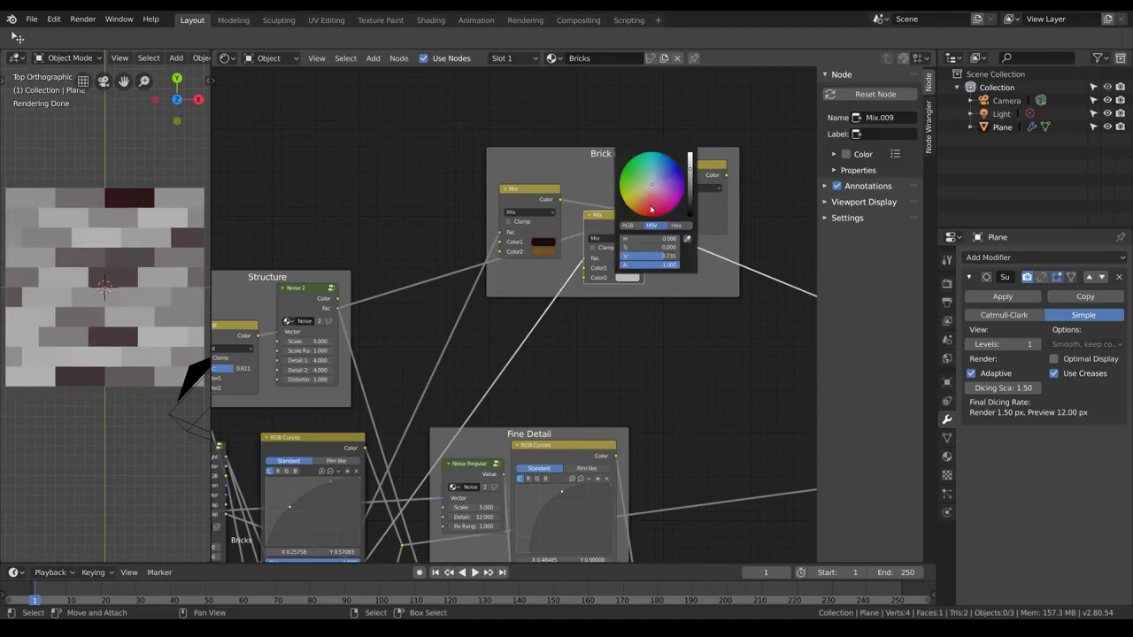
click(650, 203)
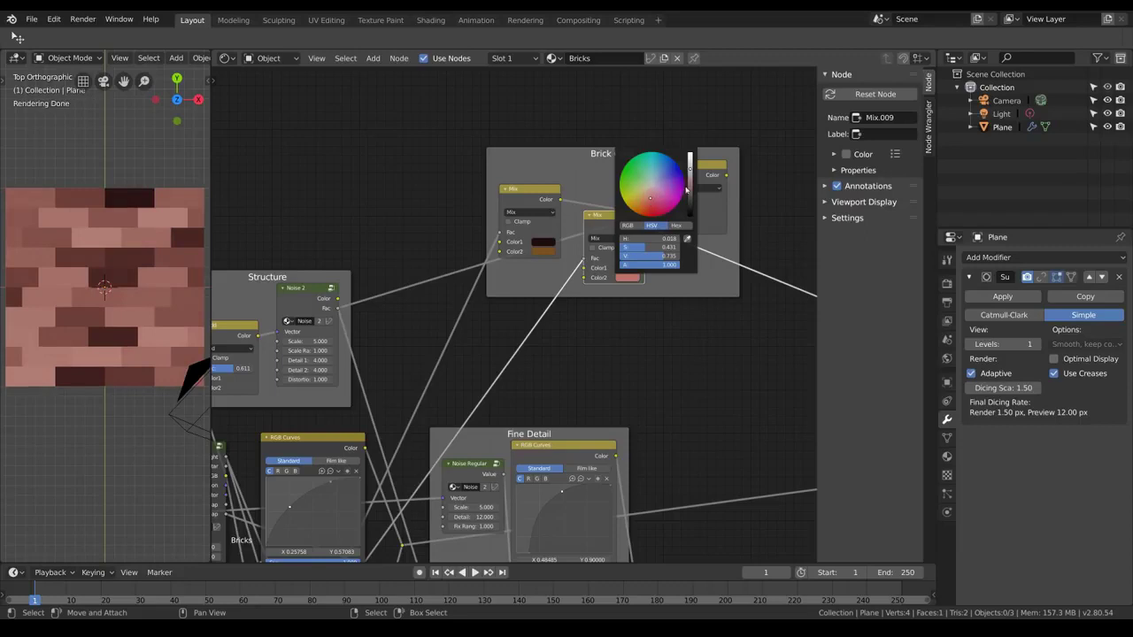
click(691, 181)
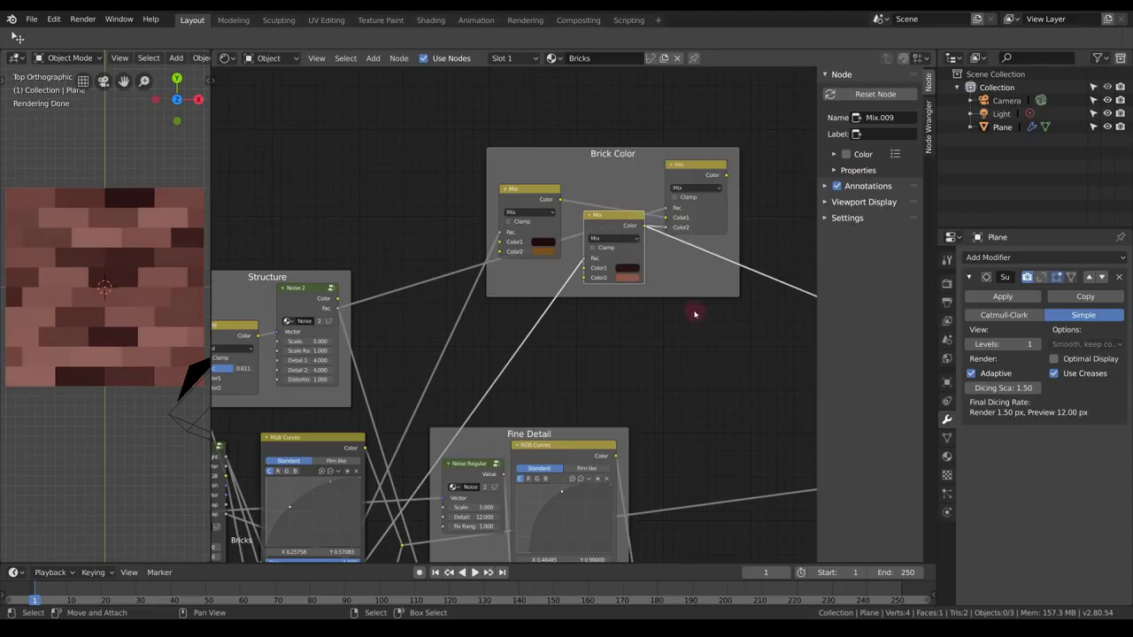
- Preview the first and second Brick Color Mix nodes in turn, and the third Mix node's combined output up close on the plane
ctrl+scroll(620, 265, left, 2)
ctrl+shift+click(568, 199)
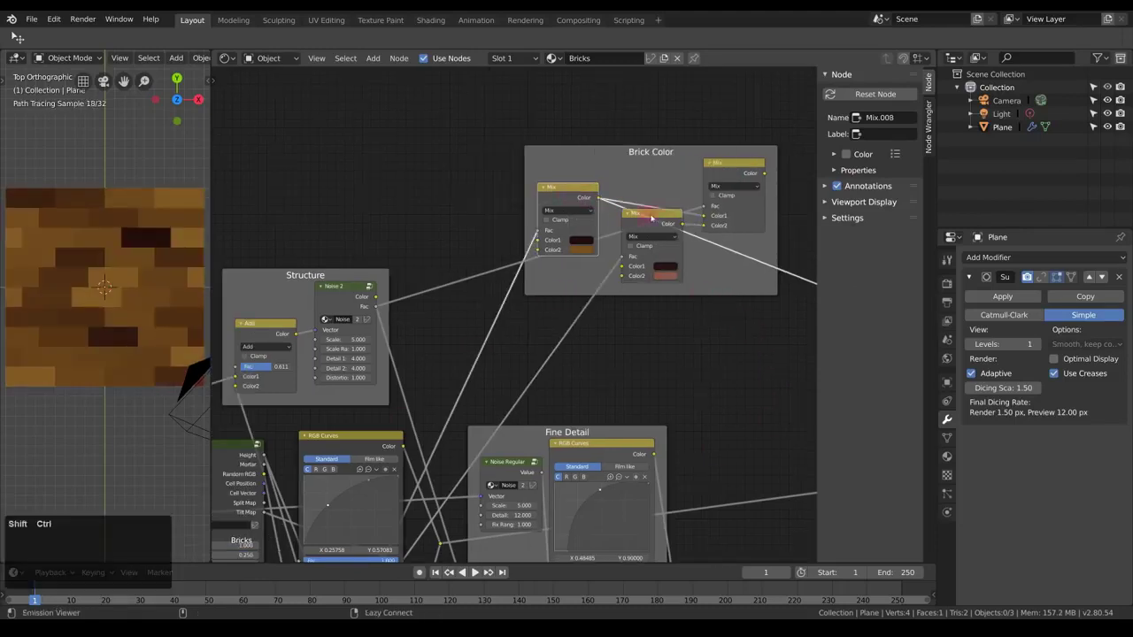
ctrl+shift+click(655, 216)
ctrl+shift+click(571, 194)
ctrl+shift+click(664, 226)
middle_drag(708, 204, 697, 221)
ctrl+shift+click(732, 186)
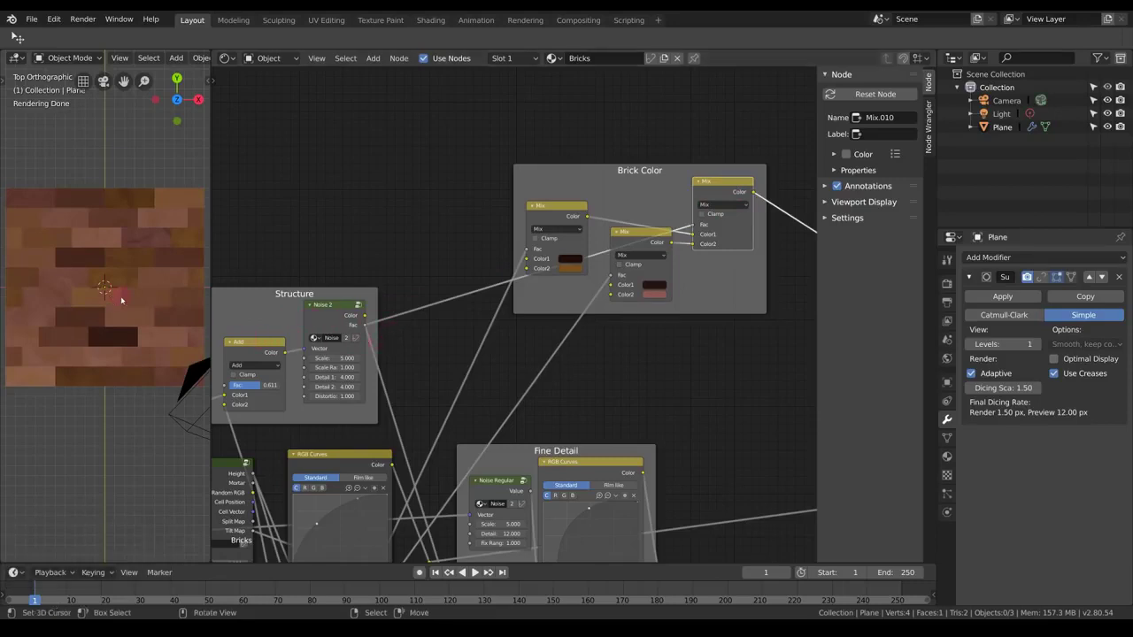
scroll(112, 298, up, 4)
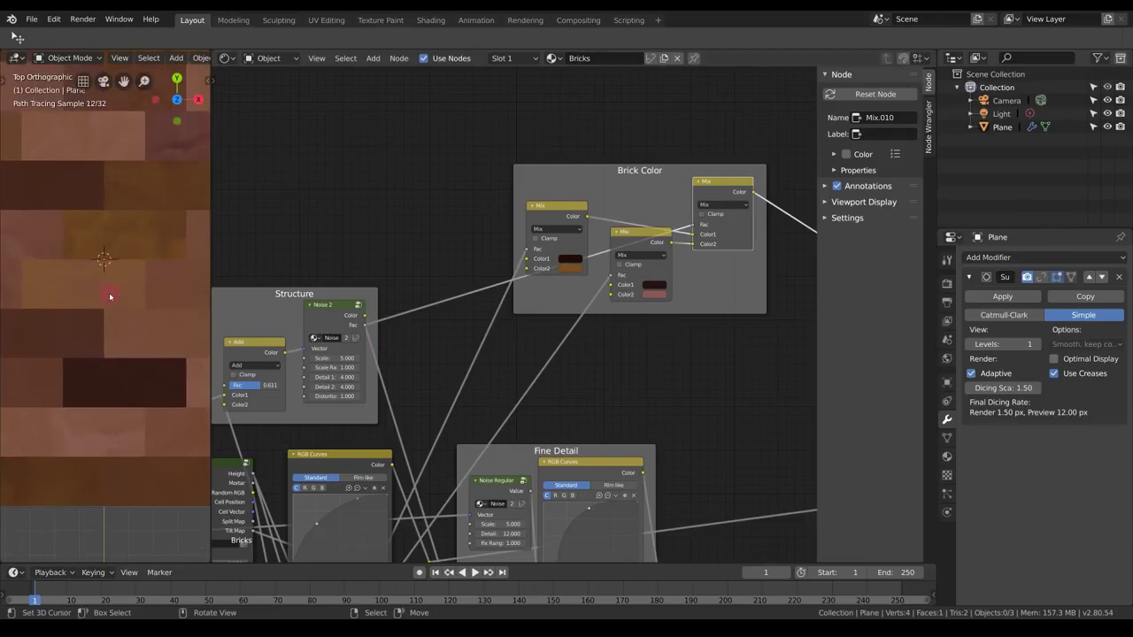
scroll(112, 295, down, 4)
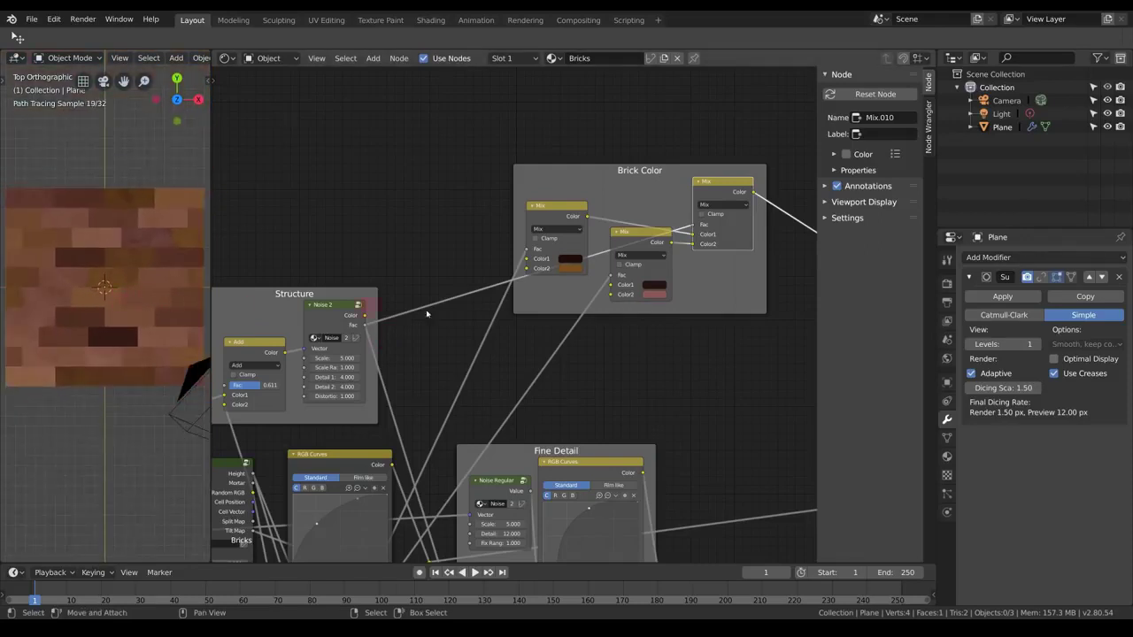
- Insert a ColorRamp between Noise 2's Fac output and the third Mix node's Fac, placed inside the Brick Color frame
middle_drag(430, 313, 429, 337)
key(shift+a)
mouse_move(556, 397)
mouse_move(548, 419)
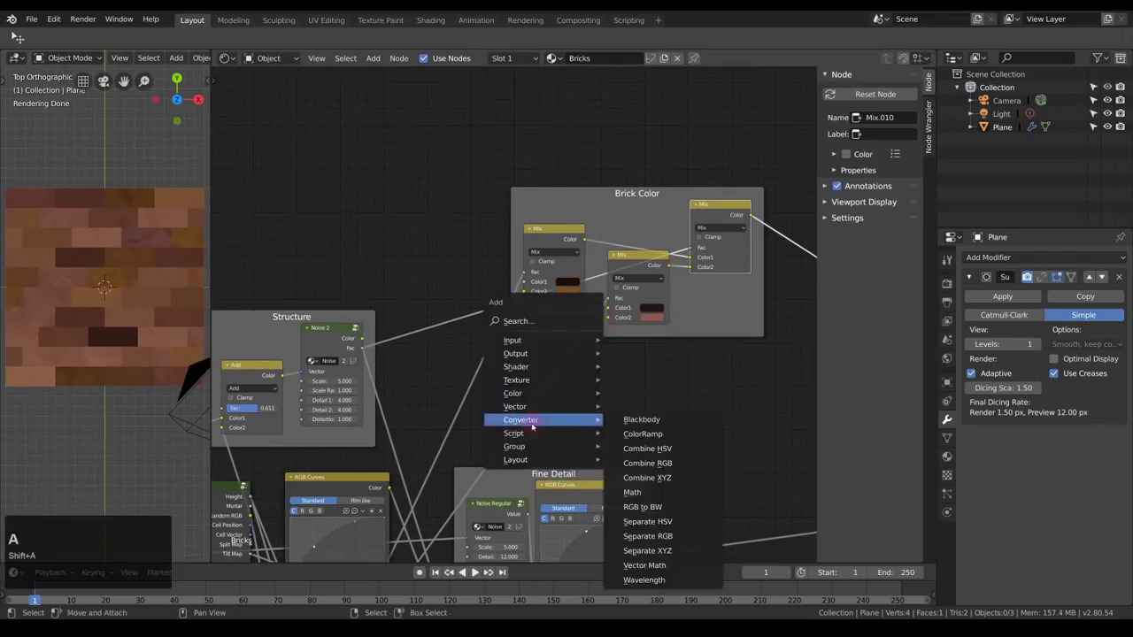
click(642, 434)
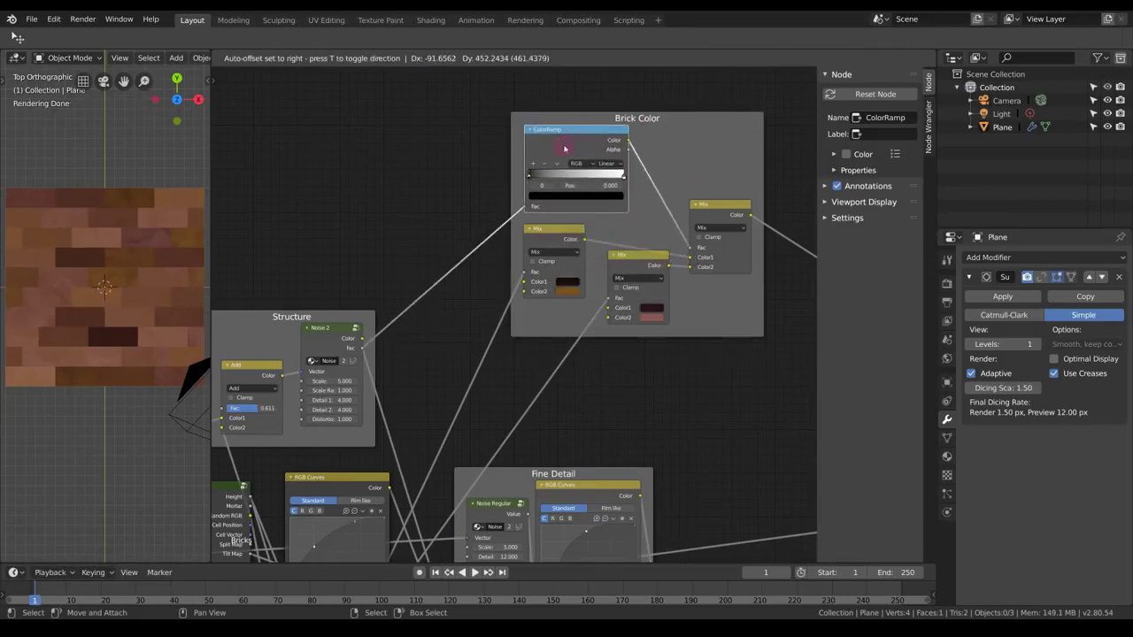
click(564, 149)
- Tighten the Brick Color ColorRamp by moving the black stop inward and the white stop to position 0.712
middle_drag(564, 149, 542, 171)
click(600, 199)
mouse_move(513, 199)
mouse_down()
mouse_move(563, 195)
mouse_move(530, 195)
mouse_up()
drag(600, 198, 577, 198)
click(573, 198)
middle_drag(569, 201, 582, 178)
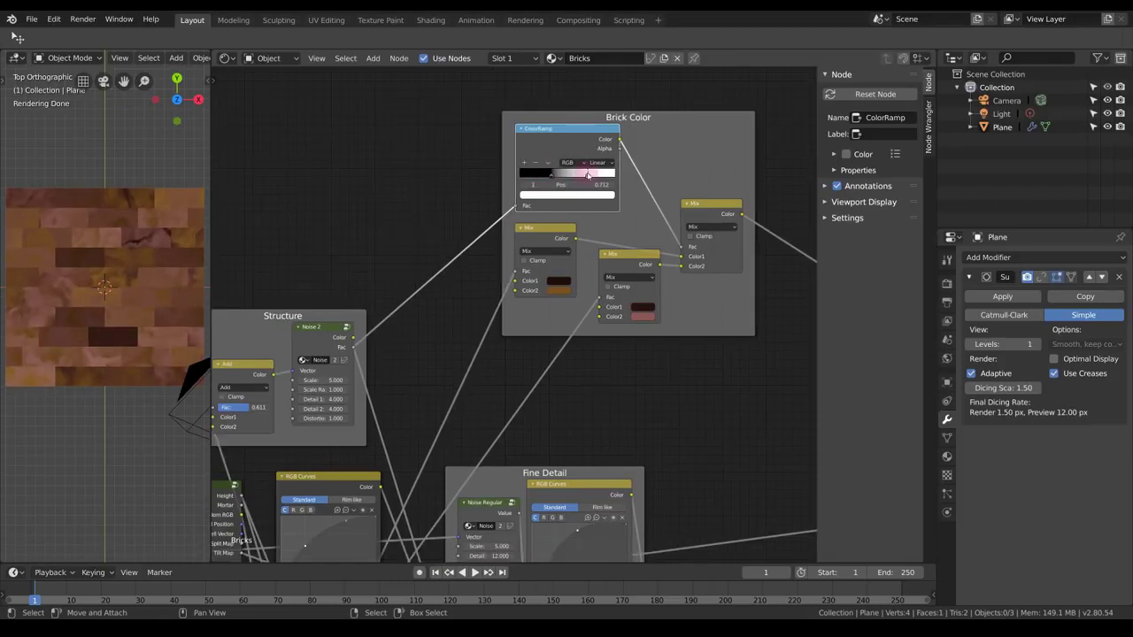
click(581, 149)
key(ctrl+z)
key(ctrl+z)
key(ctrl+z)
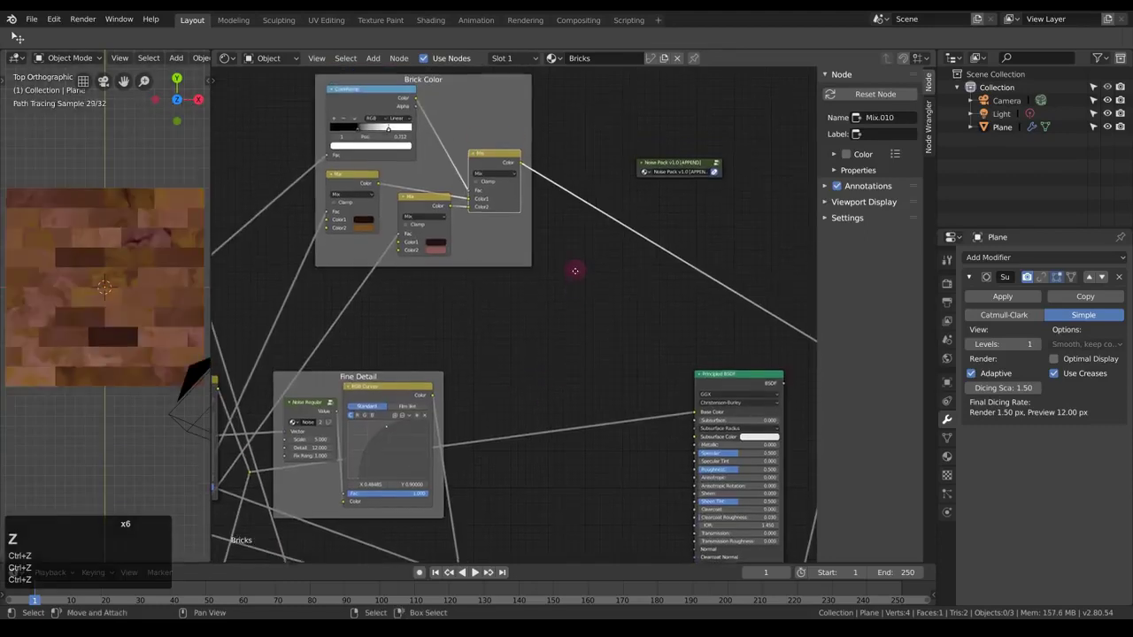
- Connect the third Mix node's Color to the Principled BSDF's Base Color and preview the shader on the plane up close
drag(519, 166, 698, 414)
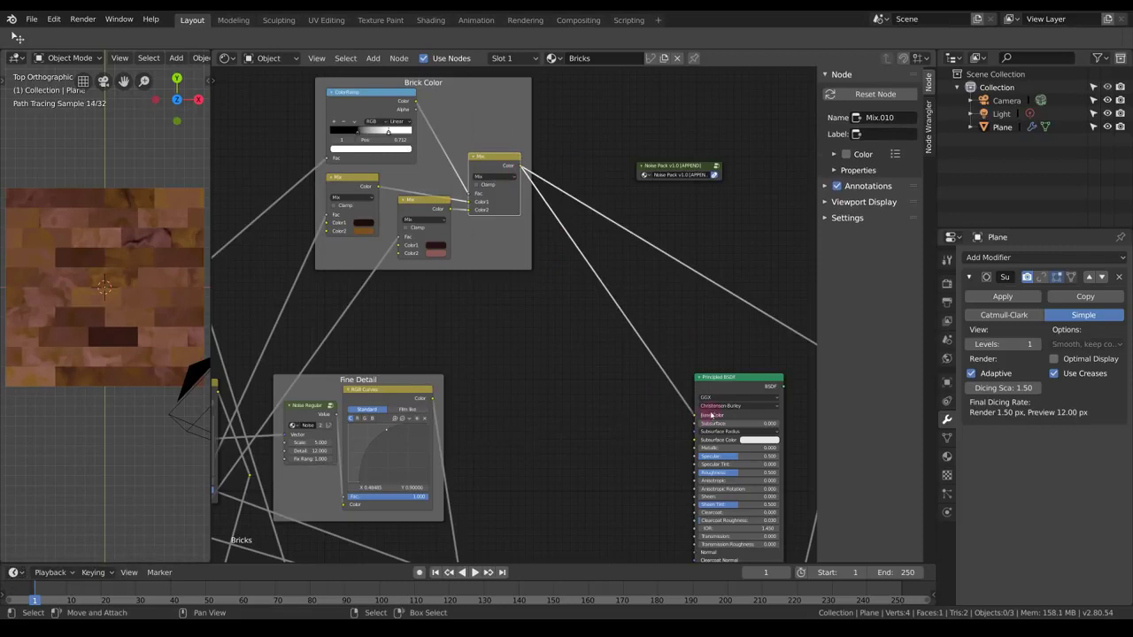
key(alt+a)
key(ctrl+z)
key(ctrl+z)
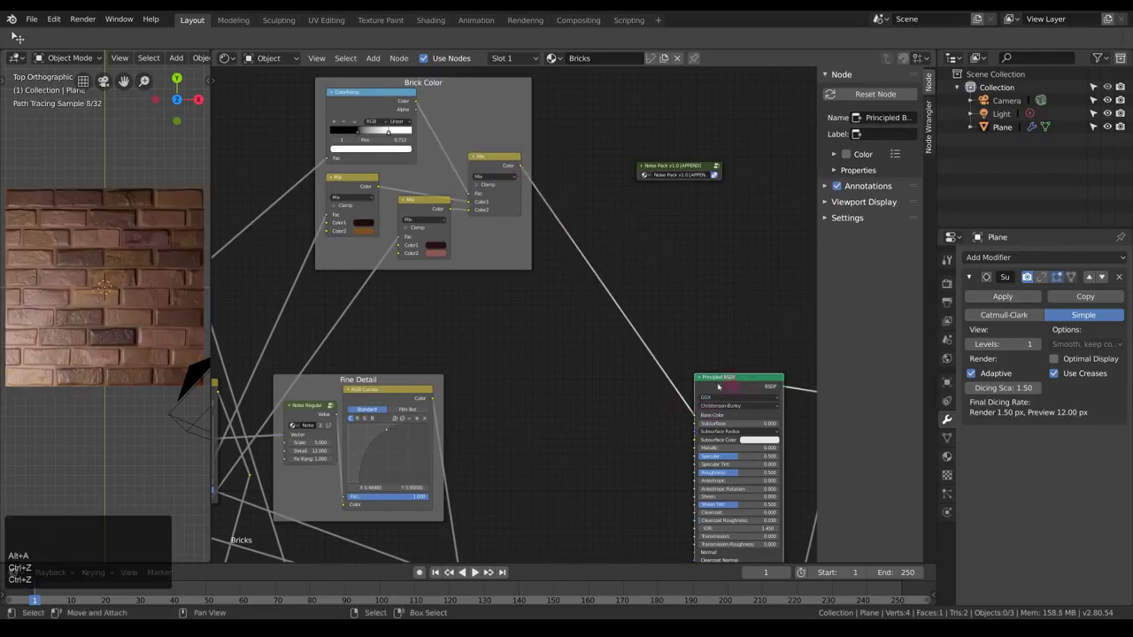
middle_drag(114, 316, 127, 278)
mouse_move(133, 343)
middle_down()
mouse_move(77, 307)
mouse_move(145, 327)
middle_up()
- Insert a MixRGB node on the link between the Brick Color output and the Principled BSDF's Base Color
middle_drag(721, 345, 676, 223)
middle_drag(543, 182, 590, 207)
key(shift+a)
mouse_move(521, 270)
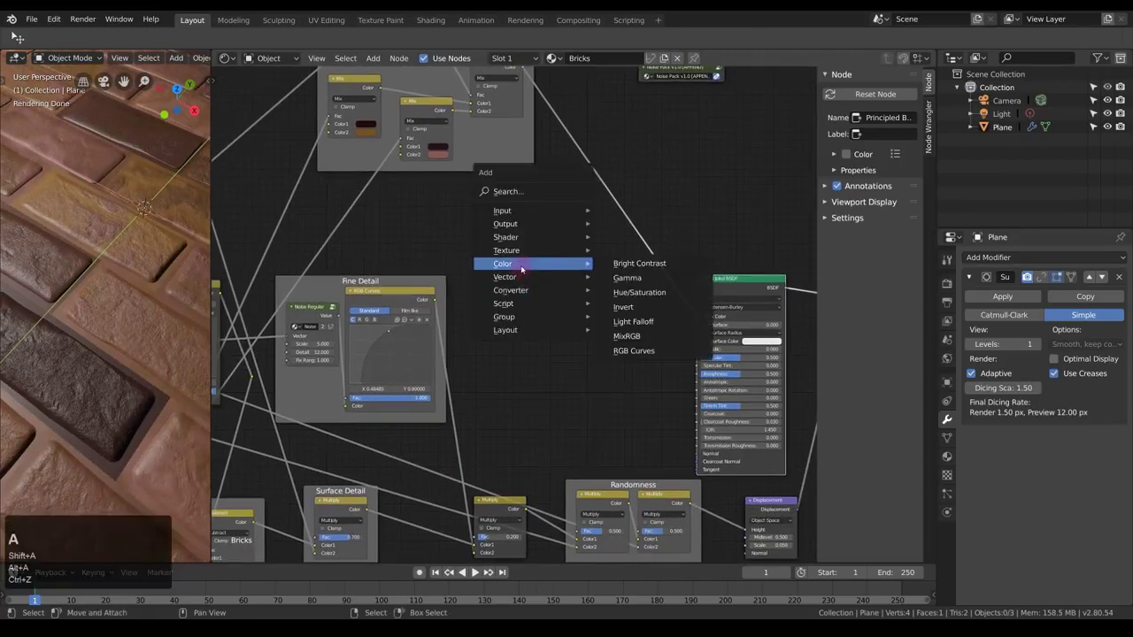
click(627, 337)
click(609, 236)
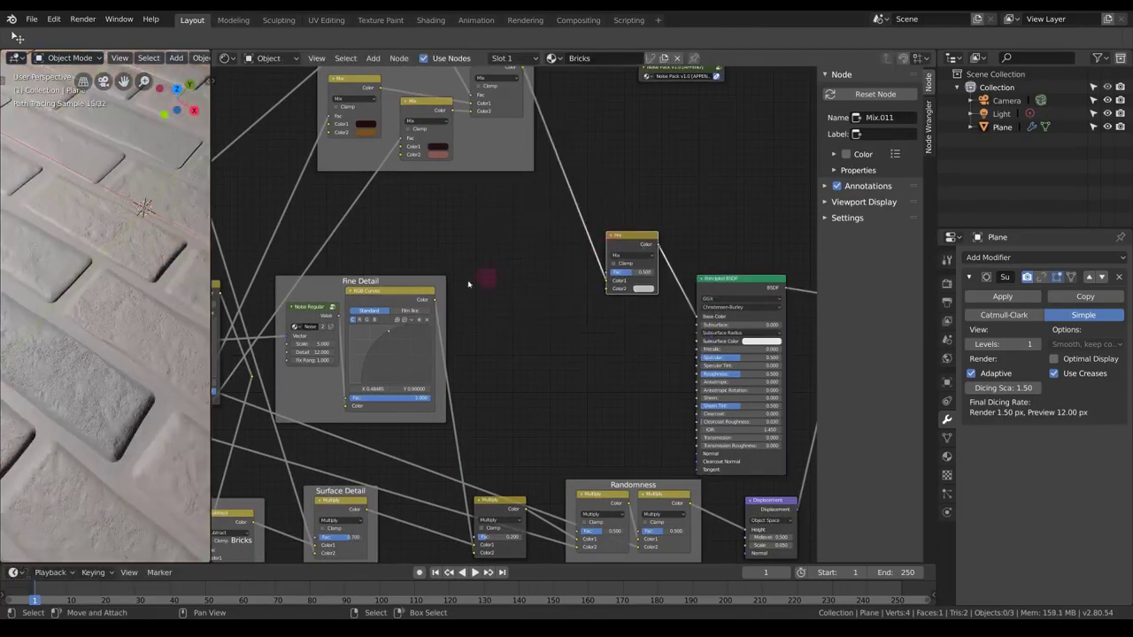
- Connect the Bricks_v1.1 node's Mortar output to the new Mix node's Fac and reposition that Mix node
middle_drag(468, 285, 632, 279)
scroll(607, 292, down, 2)
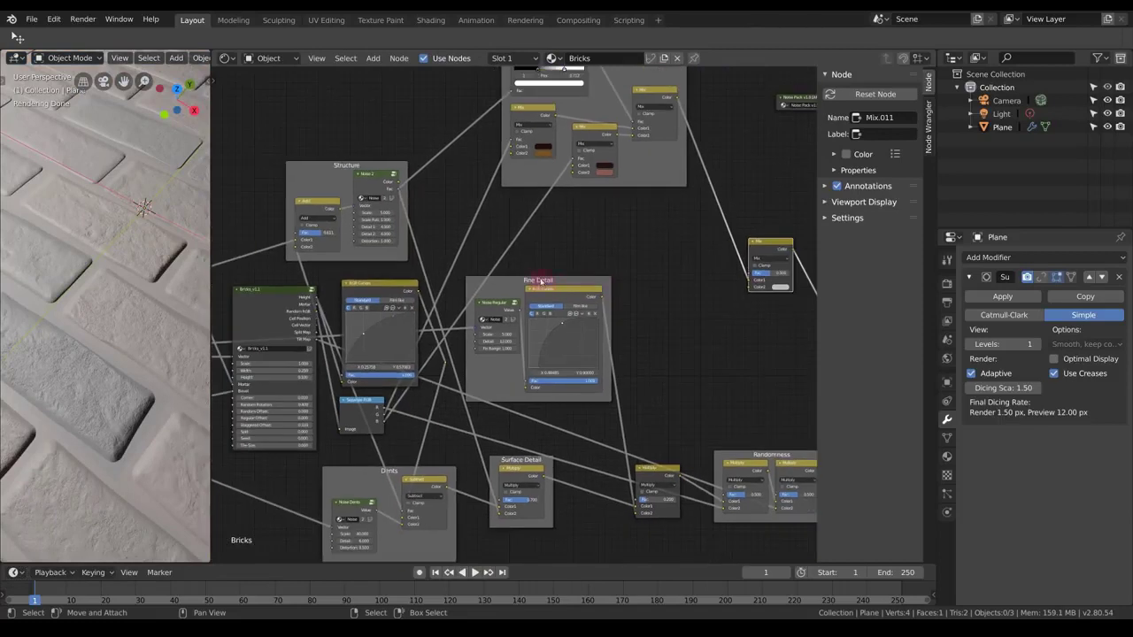
scroll(539, 280, up, 1)
key(n)
middle_drag(604, 295, 584, 291)
ctrl+middle_drag(583, 290, 579, 260)
drag(316, 299, 835, 262)
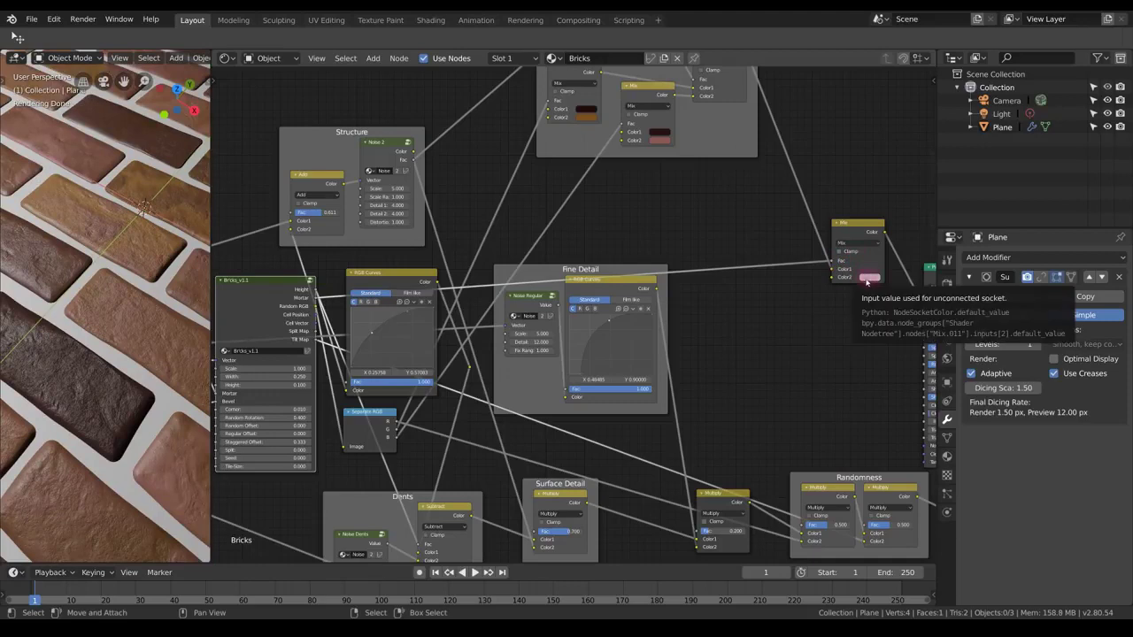
drag(853, 230, 856, 253)
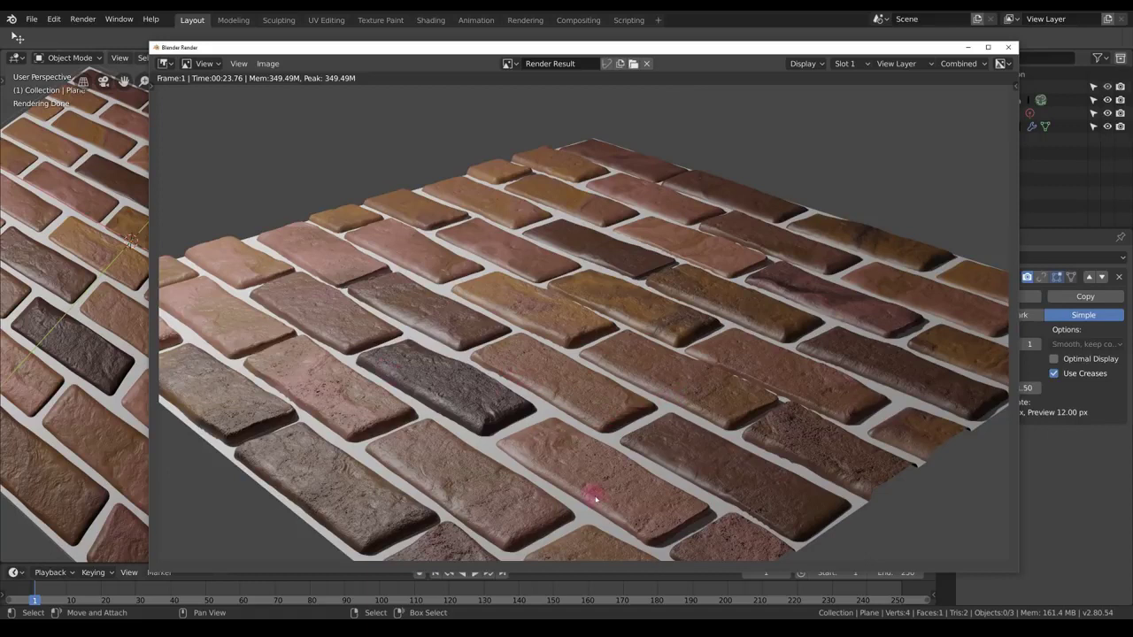
- Reshape the curve of the RGB Curves node beside Bricks_v1.1 by moving its middle control point slightly up and to the right
click(616, 20)
middle_drag(395, 267, 613, 262)
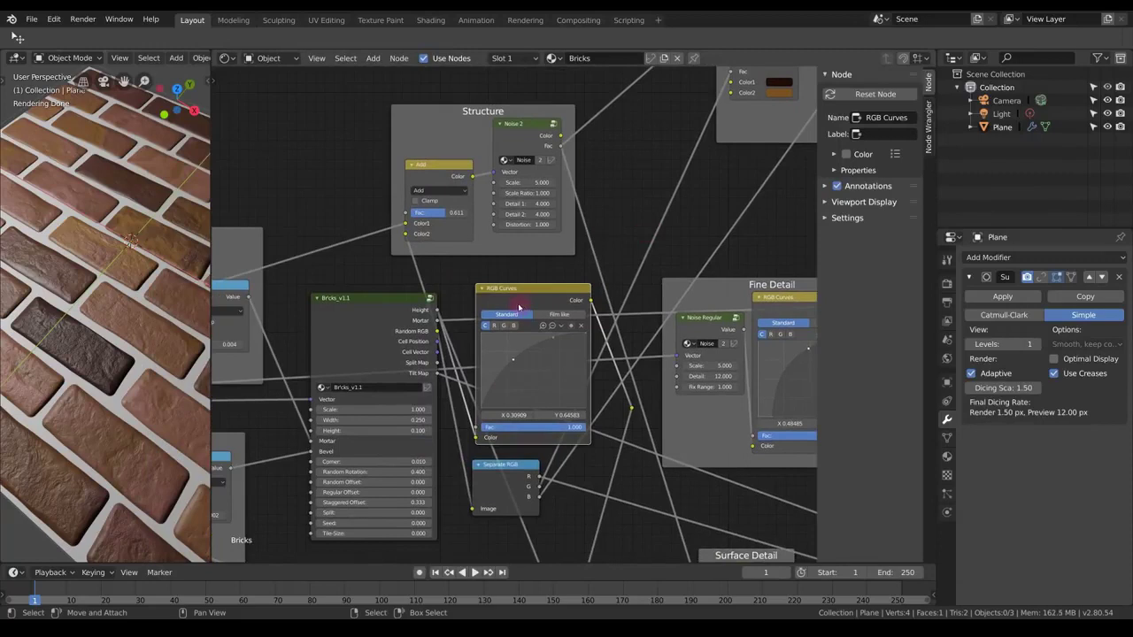
middle_drag(103, 477, 83, 443)
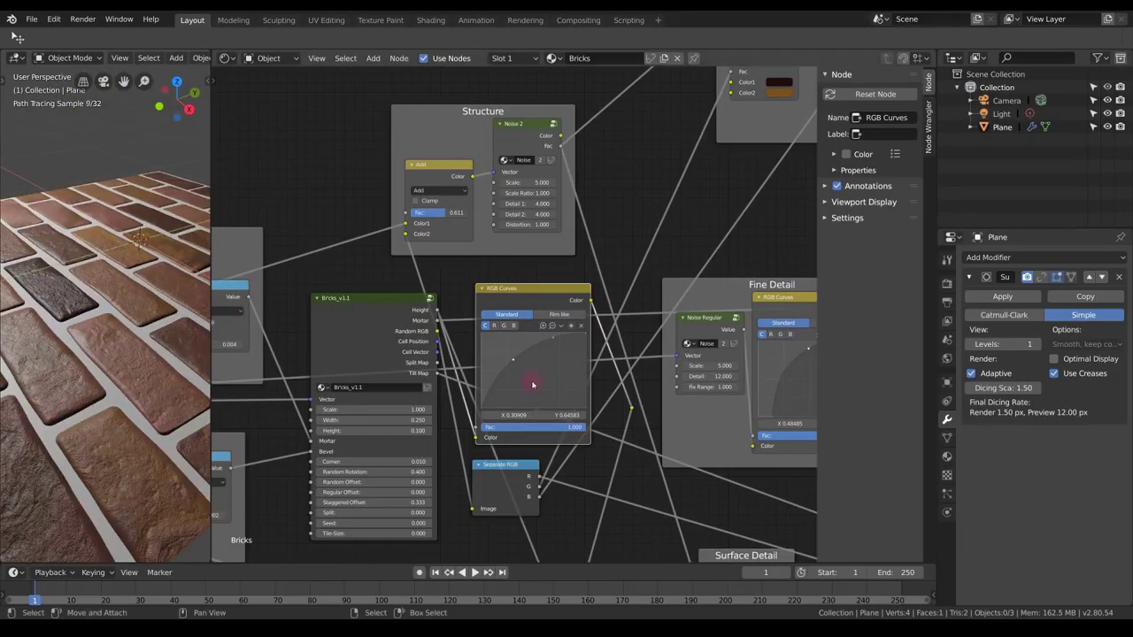
drag(518, 357, 536, 349)
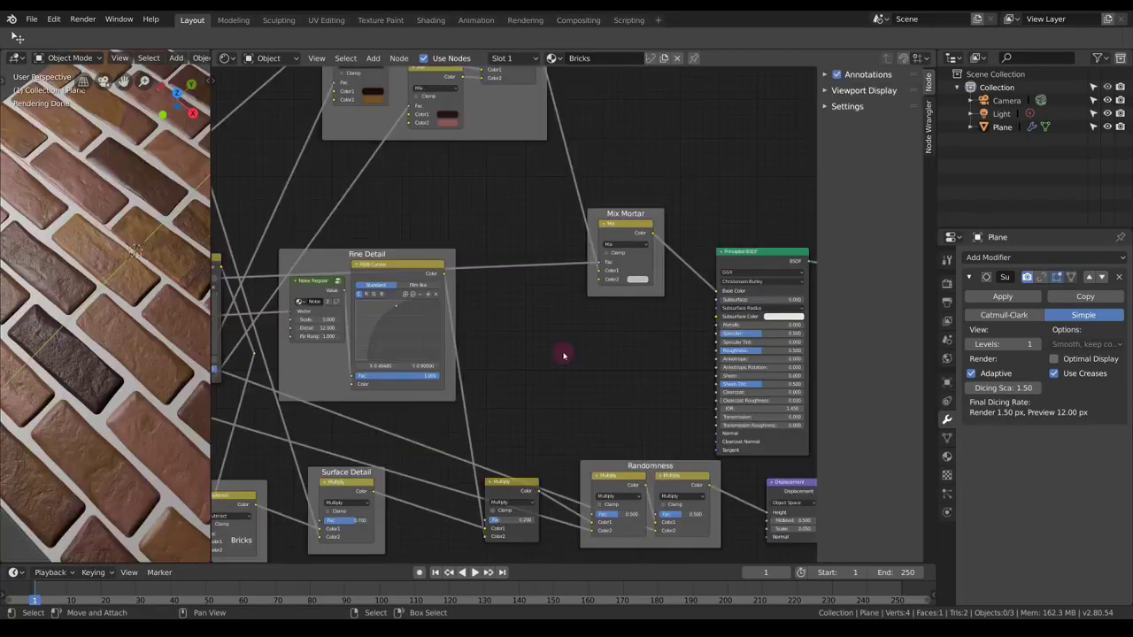
- Add a ColorRamp below the Mix Mortar frame and connect Noise Regular's Value output to its Fac
key(shift+a)
mouse_move(563, 355)
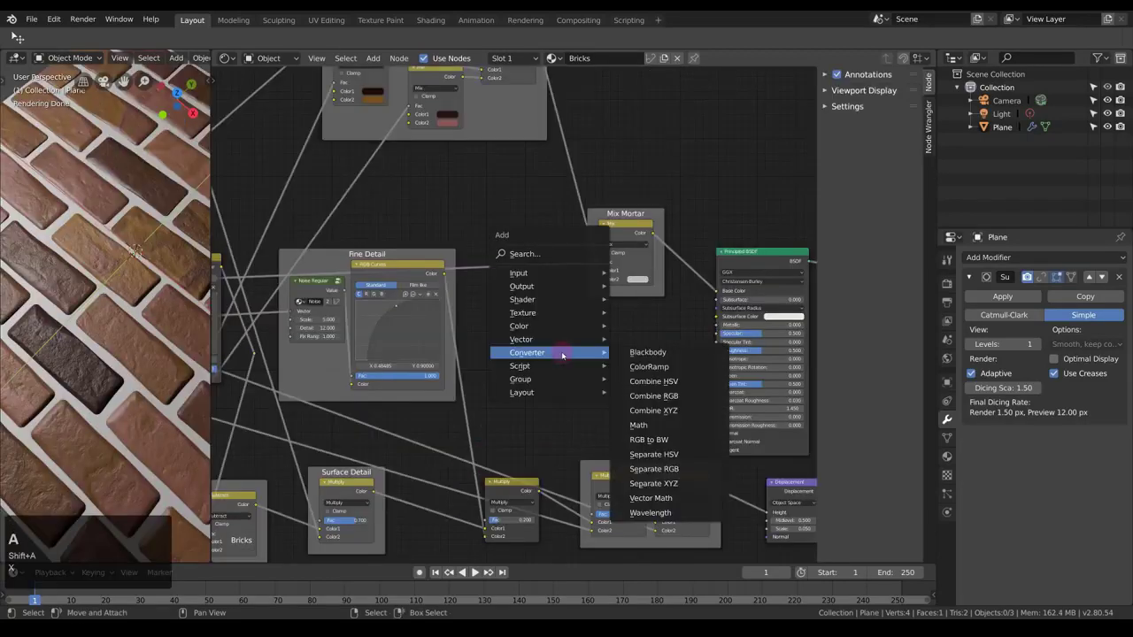
click(664, 367)
click(553, 335)
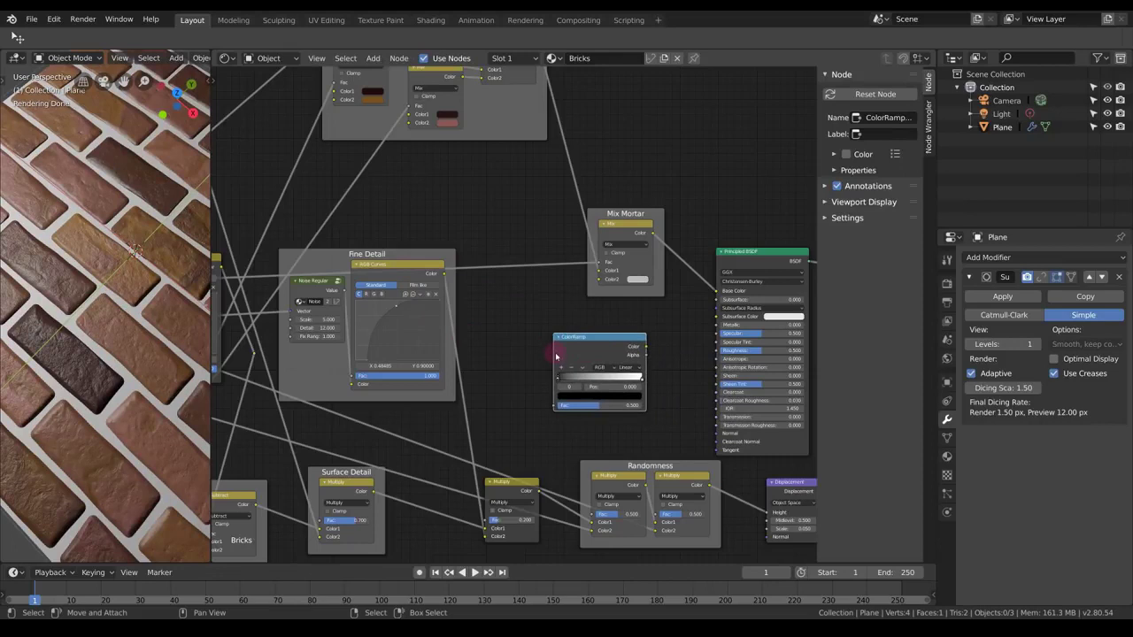
drag(347, 293, 559, 407)
drag(600, 353, 569, 353)
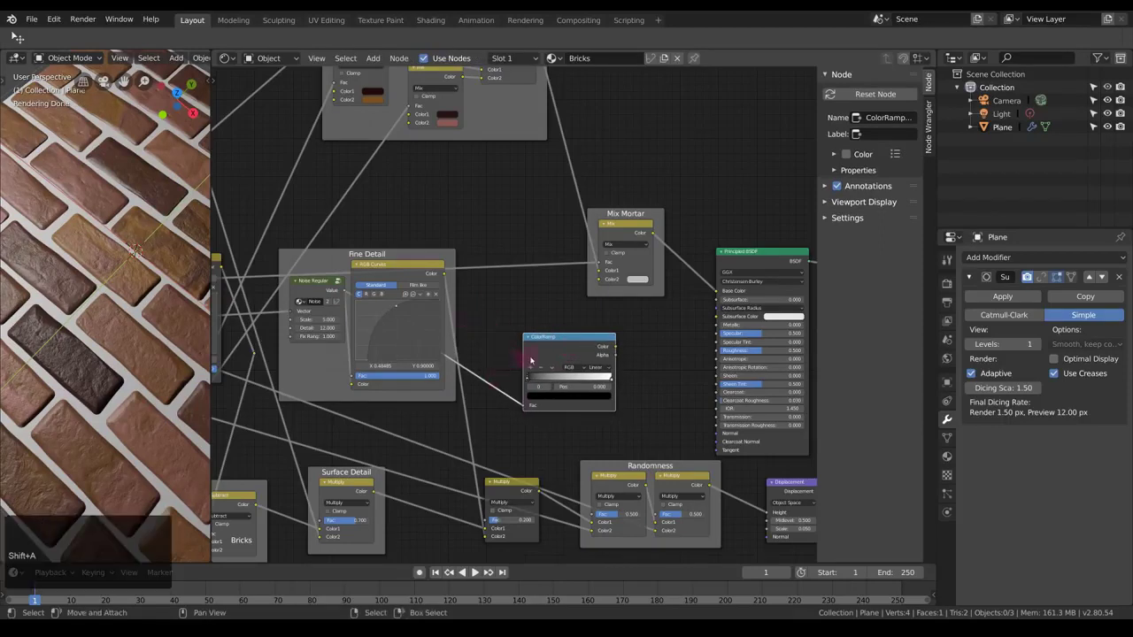
- Preview the new ColorRamp's output on the plane and check its connection to the Noise Regular node
scroll(584, 412, up, 2)
scroll(586, 419, down, 2)
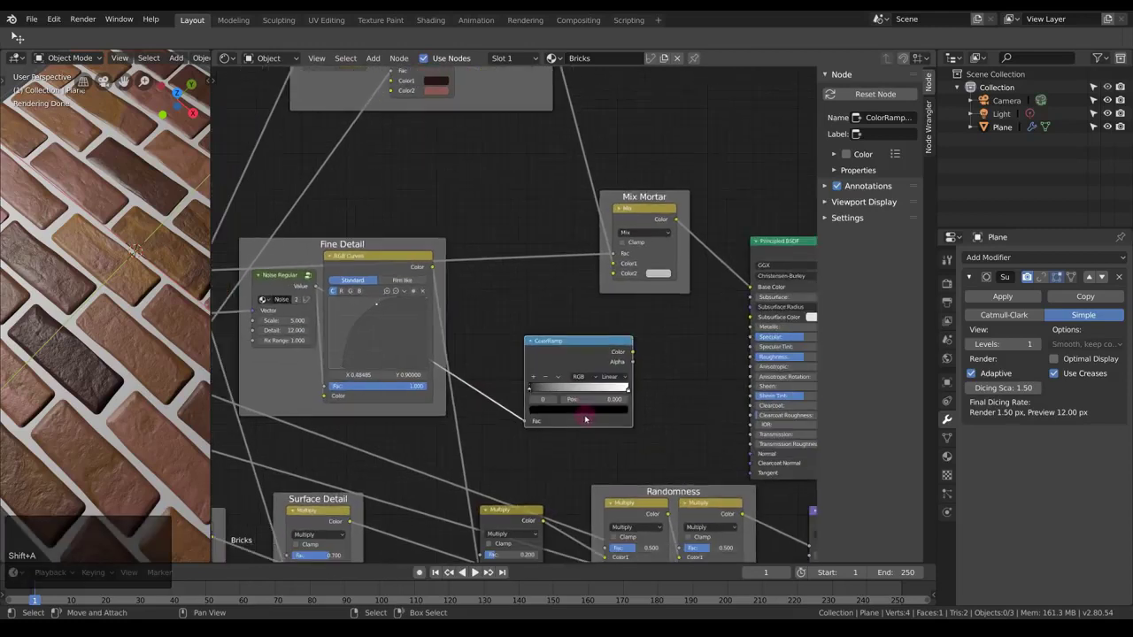
scroll(585, 419, up, 2)
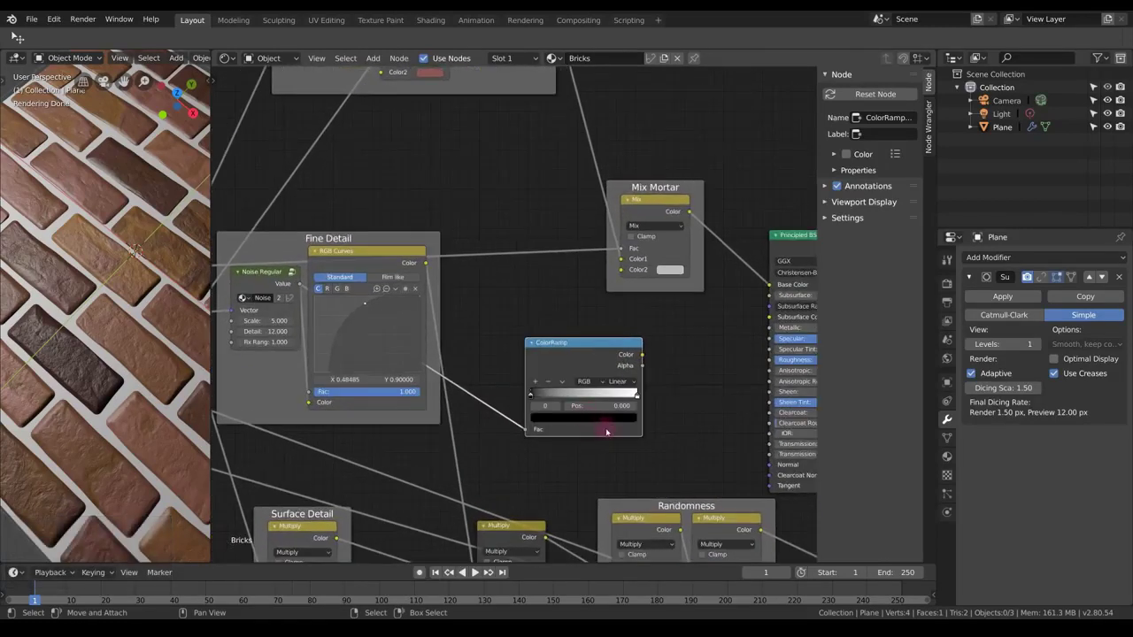
middle_drag(604, 382, 600, 364)
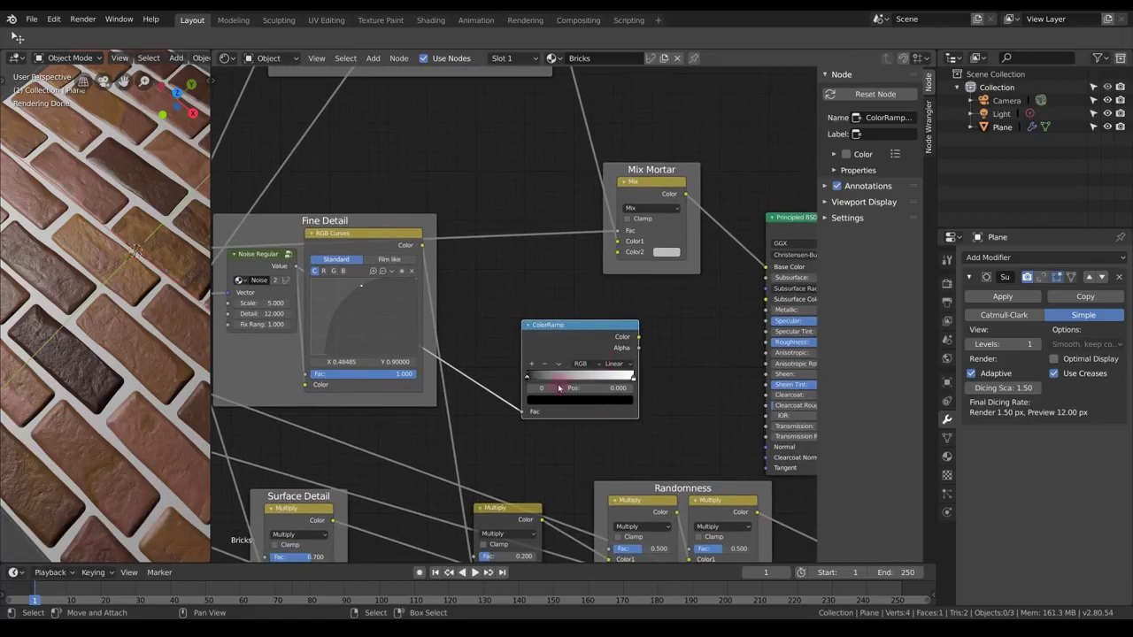
scroll(590, 437, up, 2)
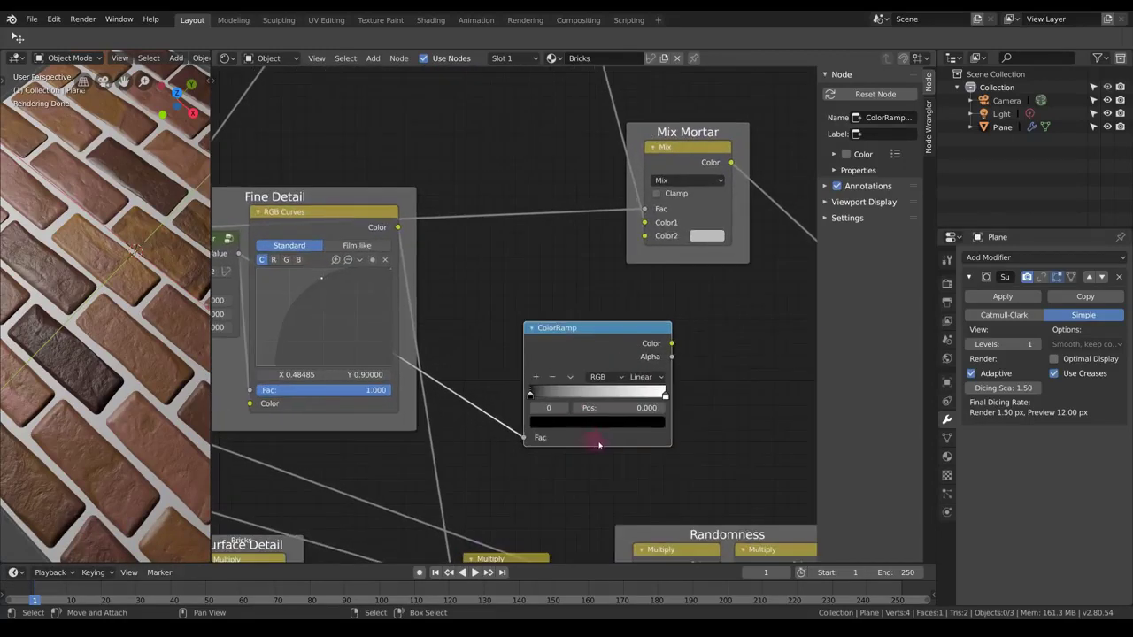
middle_drag(598, 445, 581, 412)
ctrl+shift+click(587, 326)
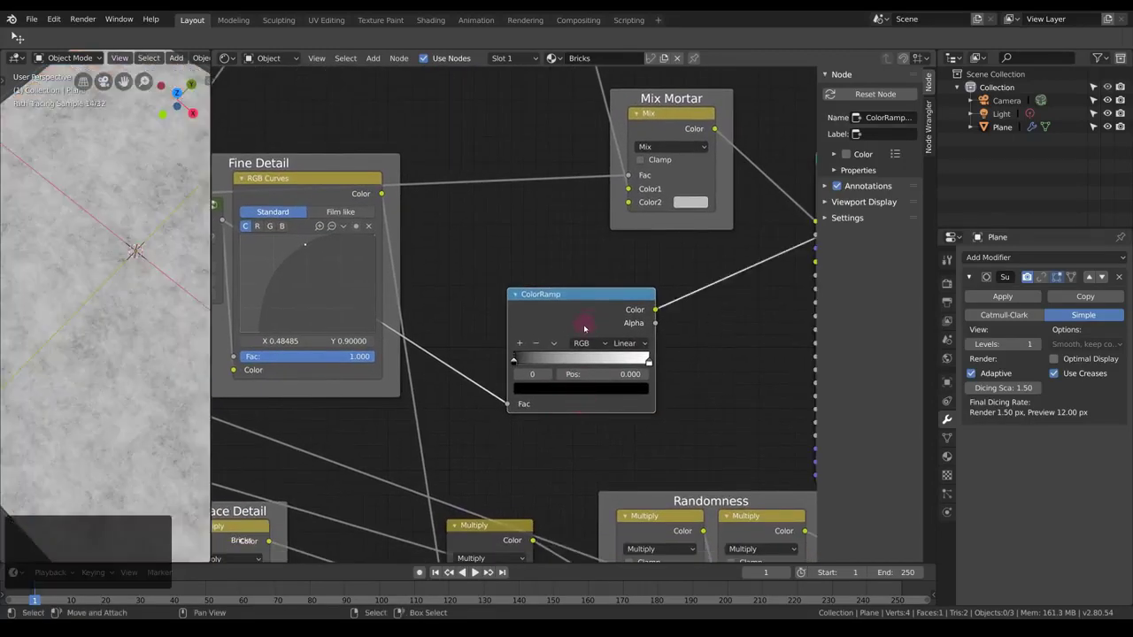
middle_drag(552, 359, 484, 340)
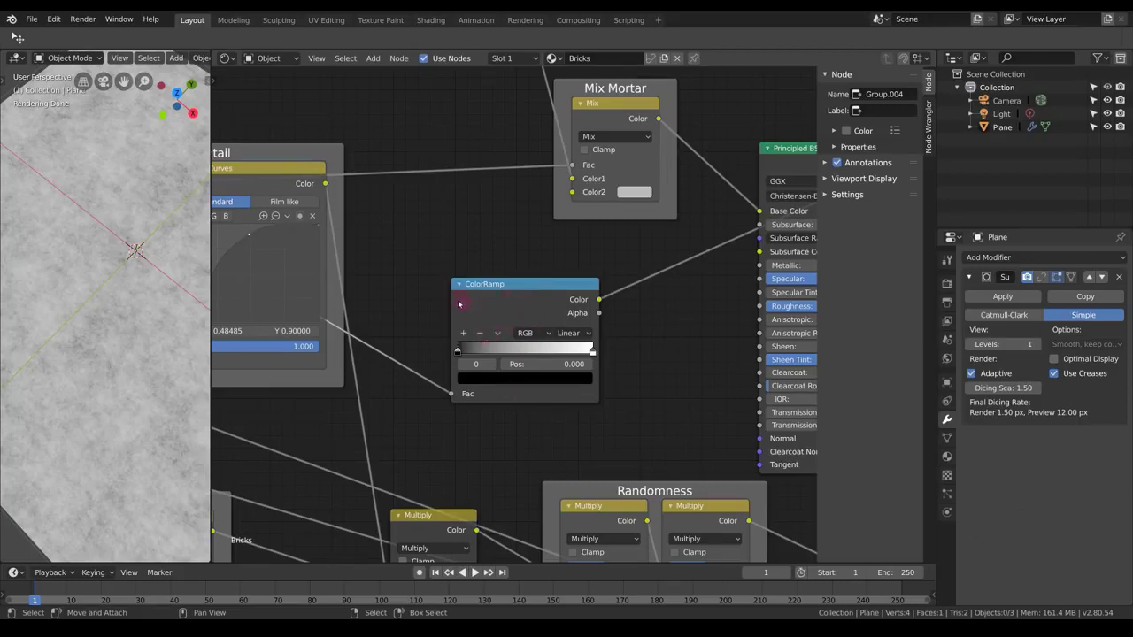
middle_drag(459, 304, 622, 335)
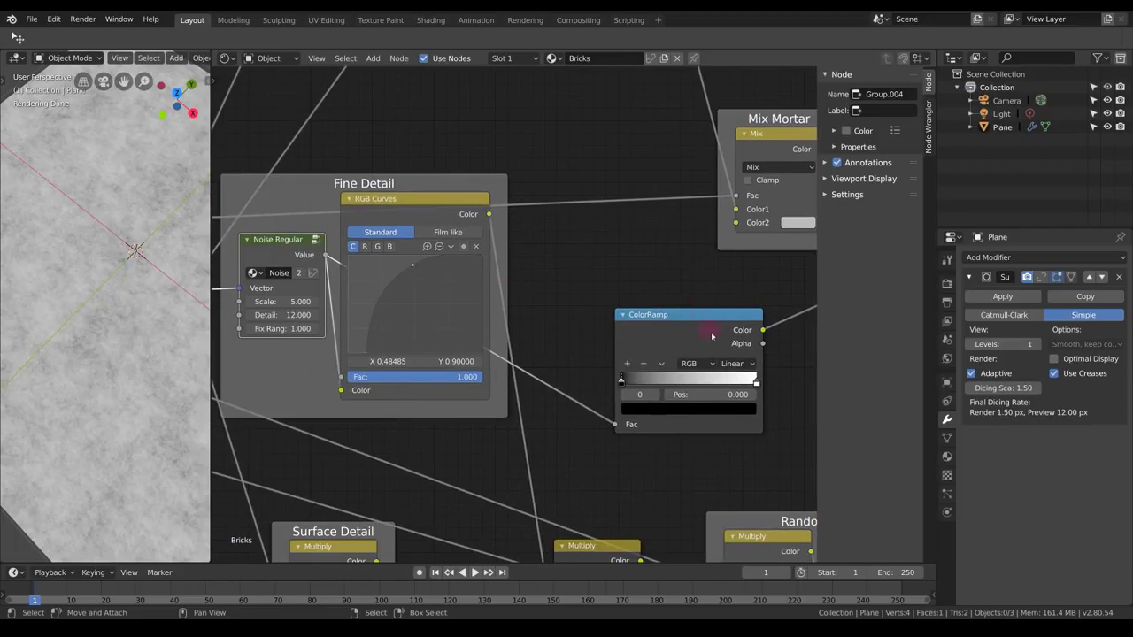
- Set the RGB values of the new ColorRamp's white stop to 0.8
click(755, 381)
click(742, 407)
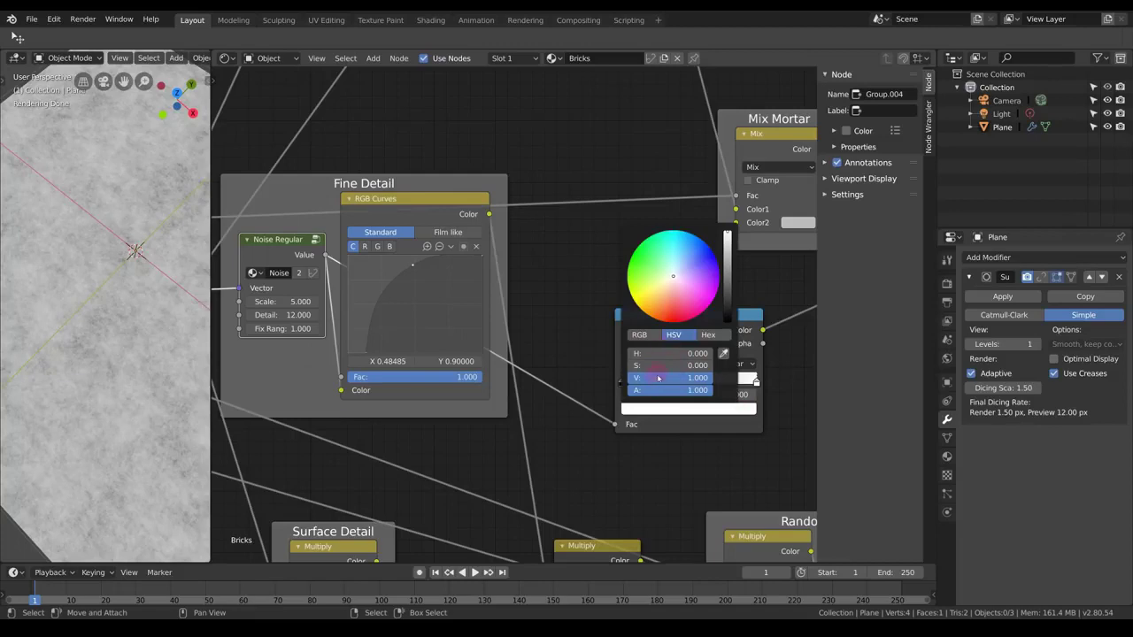
mouse_move(662, 380)
mouse_down()
mouse_move(633, 379)
mouse_move(711, 381)
mouse_move(659, 380)
mouse_move(711, 381)
mouse_move(671, 377)
mouse_up()
click(641, 336)
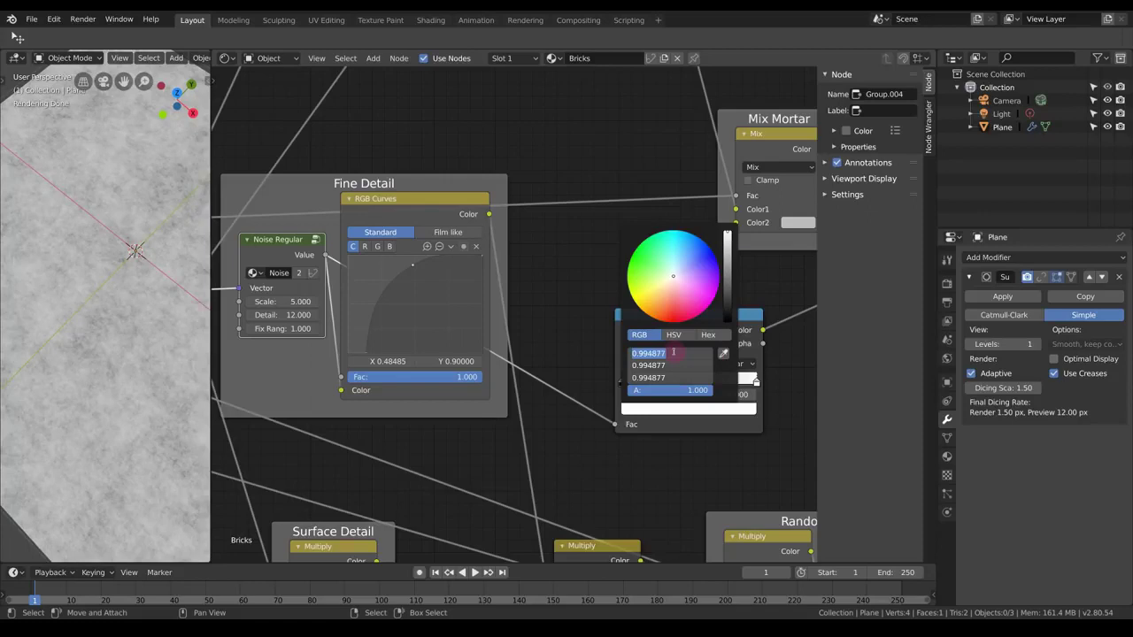
text(.8)
key(Return)
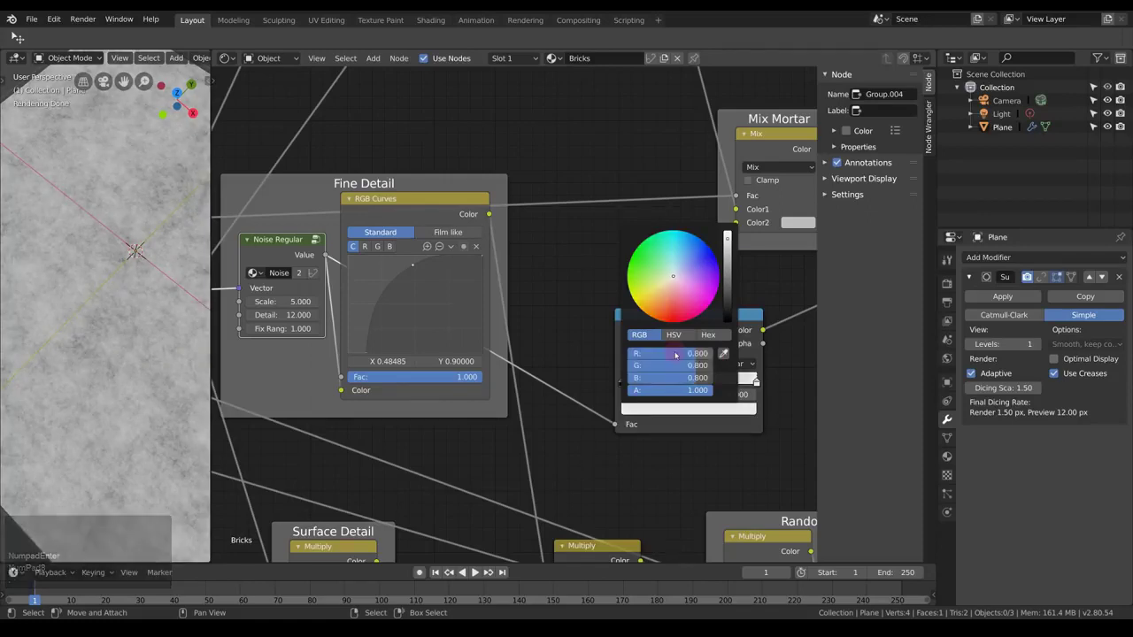
drag(669, 378, 663, 352)
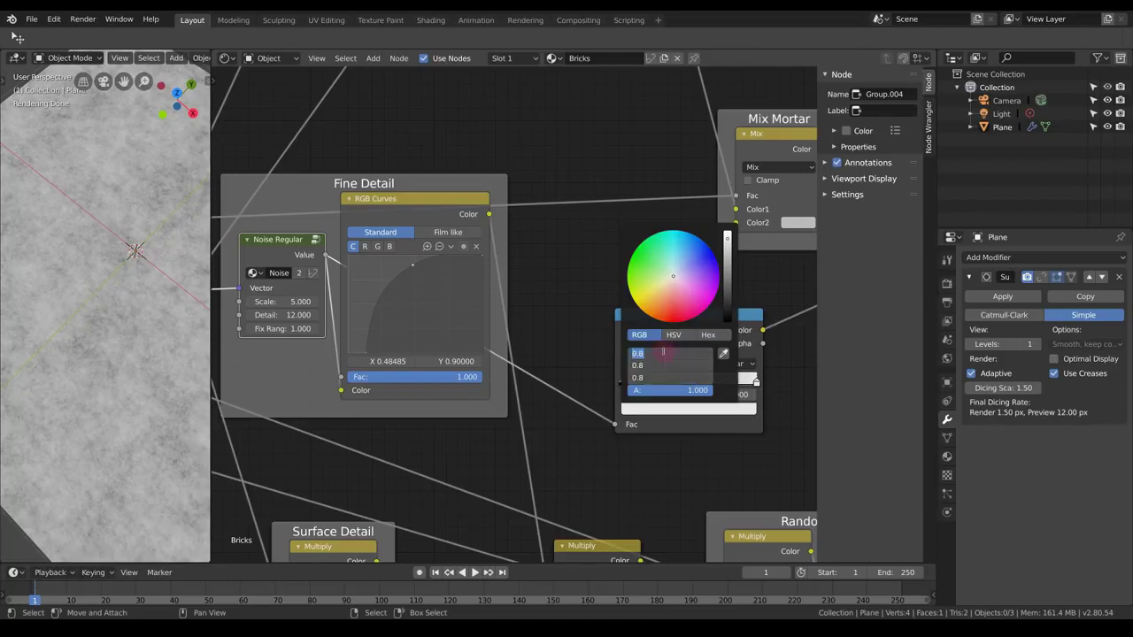
key(KP_Enter)
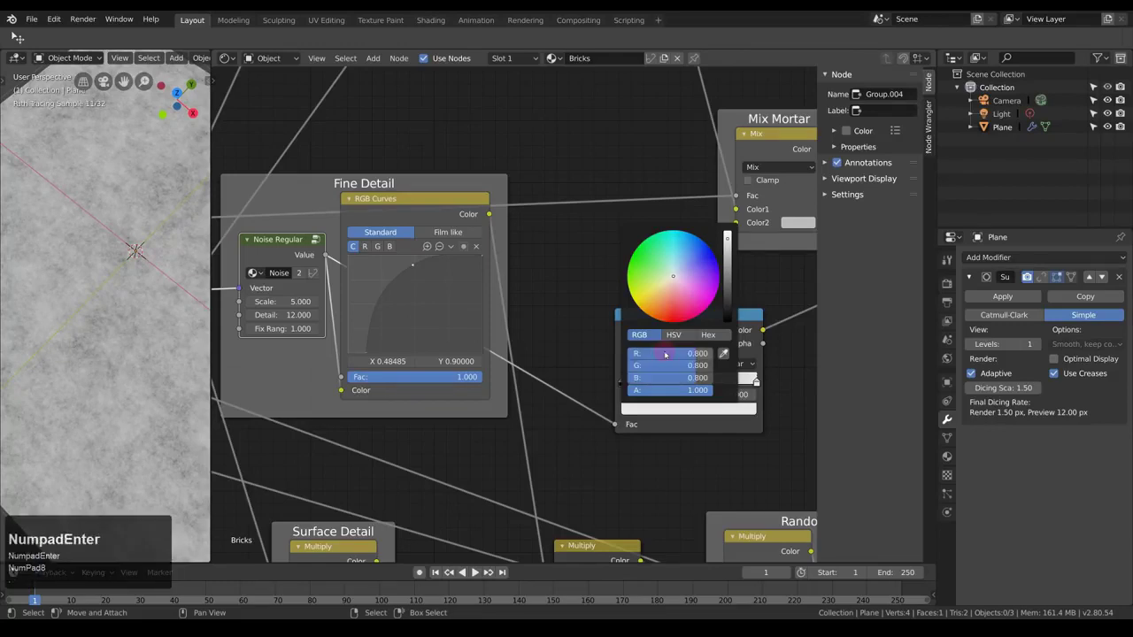
- Brighten the ColorRamp's black stop to white through its HSV value and check the end stop's RGB color
click(674, 335)
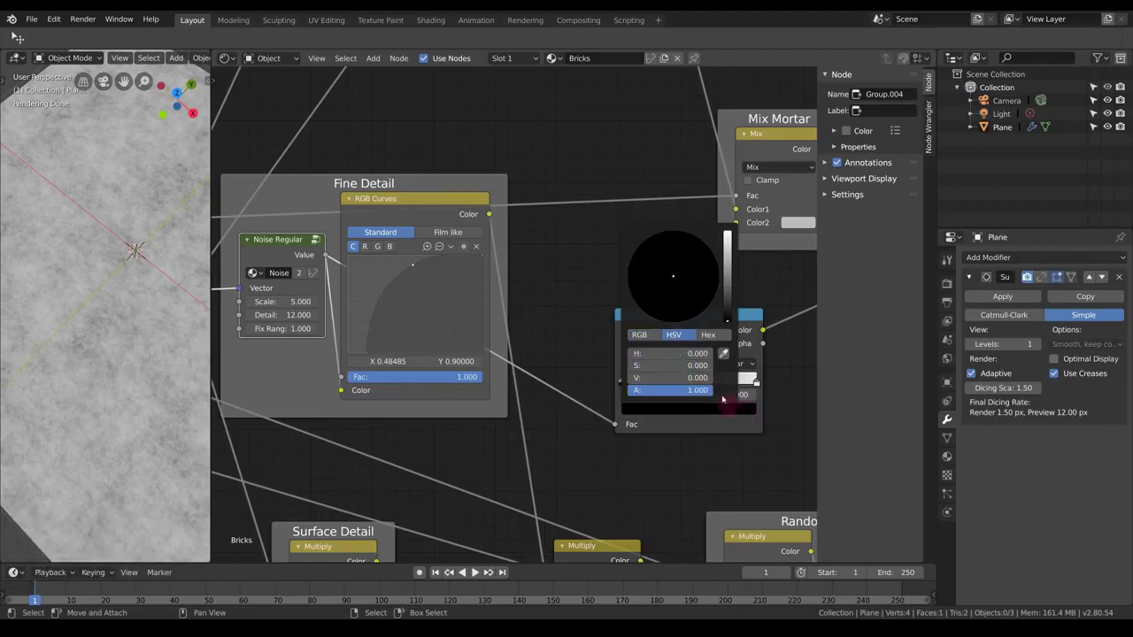
drag(663, 378, 804, 377)
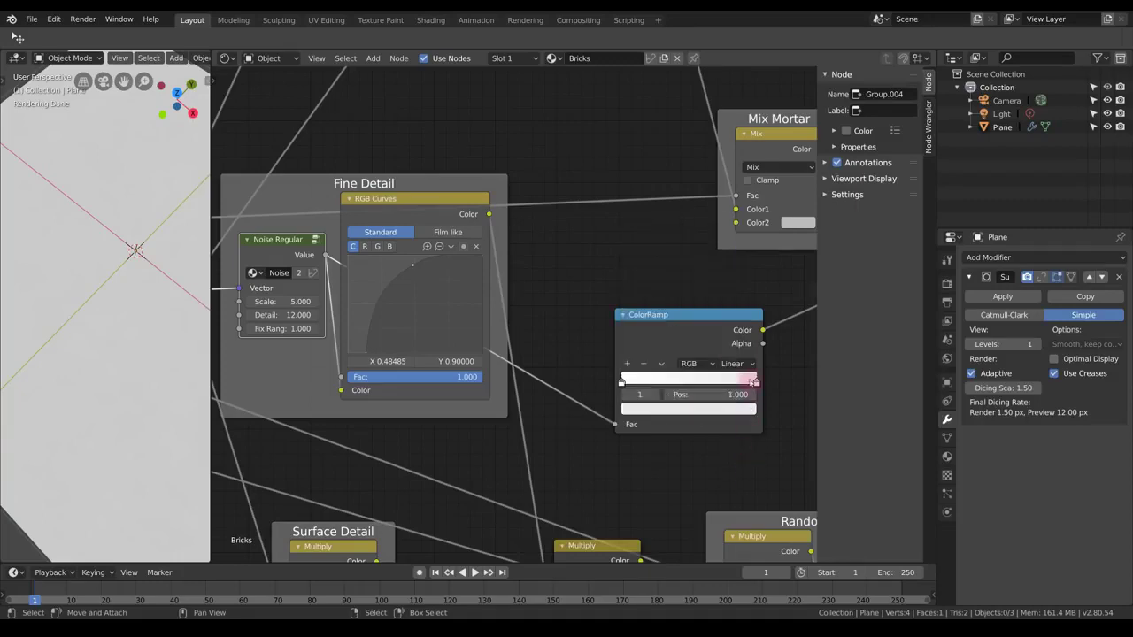
click(689, 408)
click(639, 335)
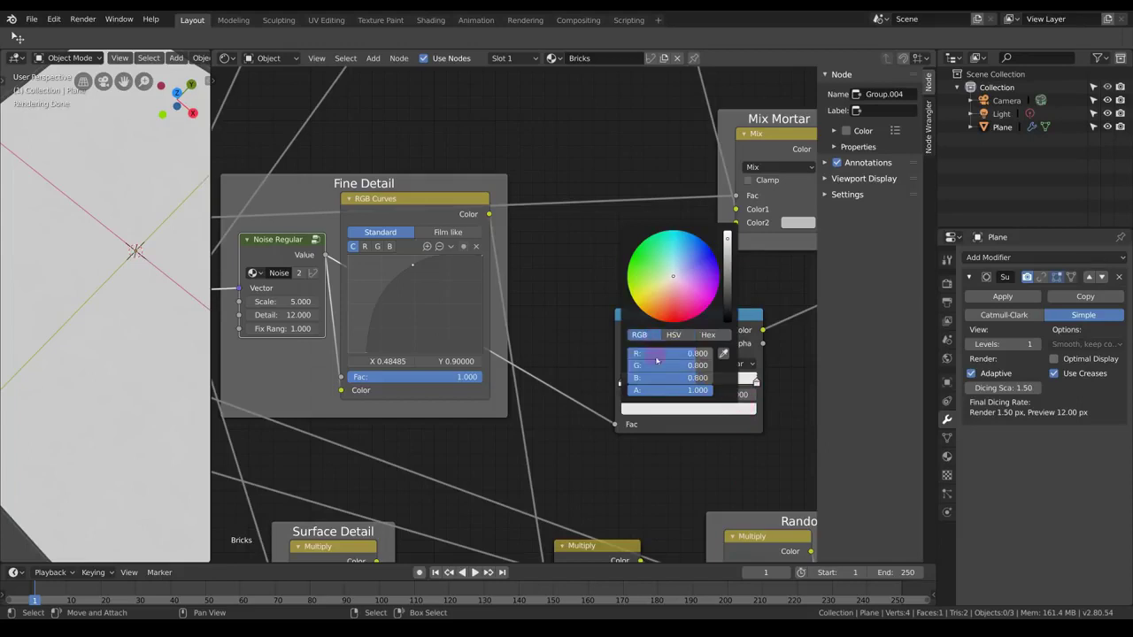
- Duplicate the Mix Mortar Mix node below itself, connecting the Roughness ColorRamp to Color1 and a reroute on the existing Fac link to its Fac
middle_drag(727, 439, 608, 438)
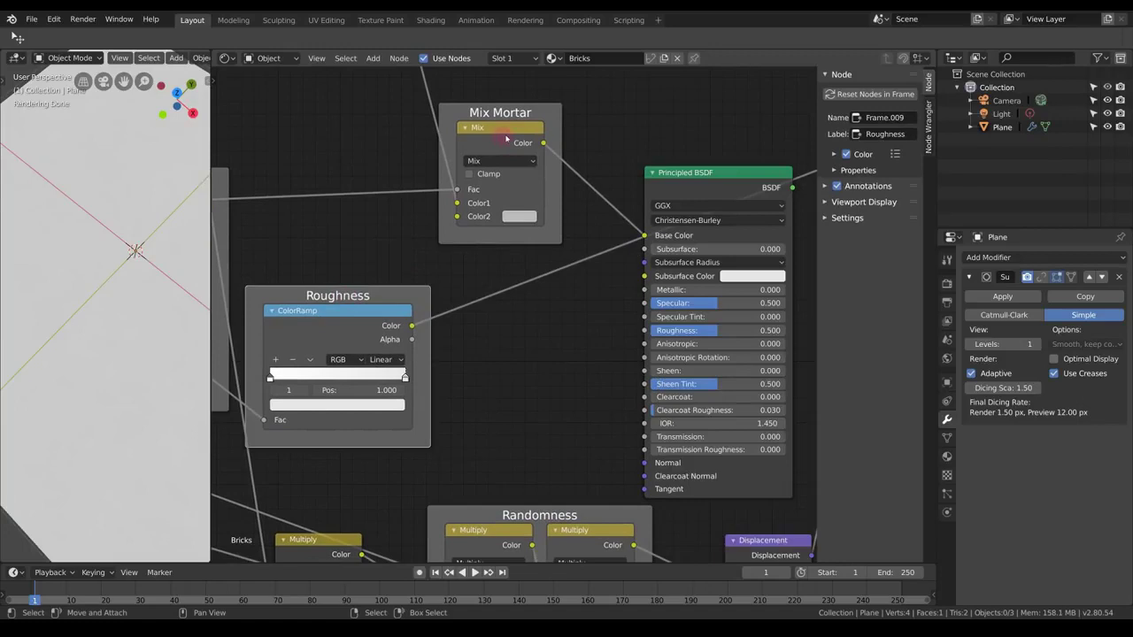
drag(506, 139, 542, 138)
key(shift+d)
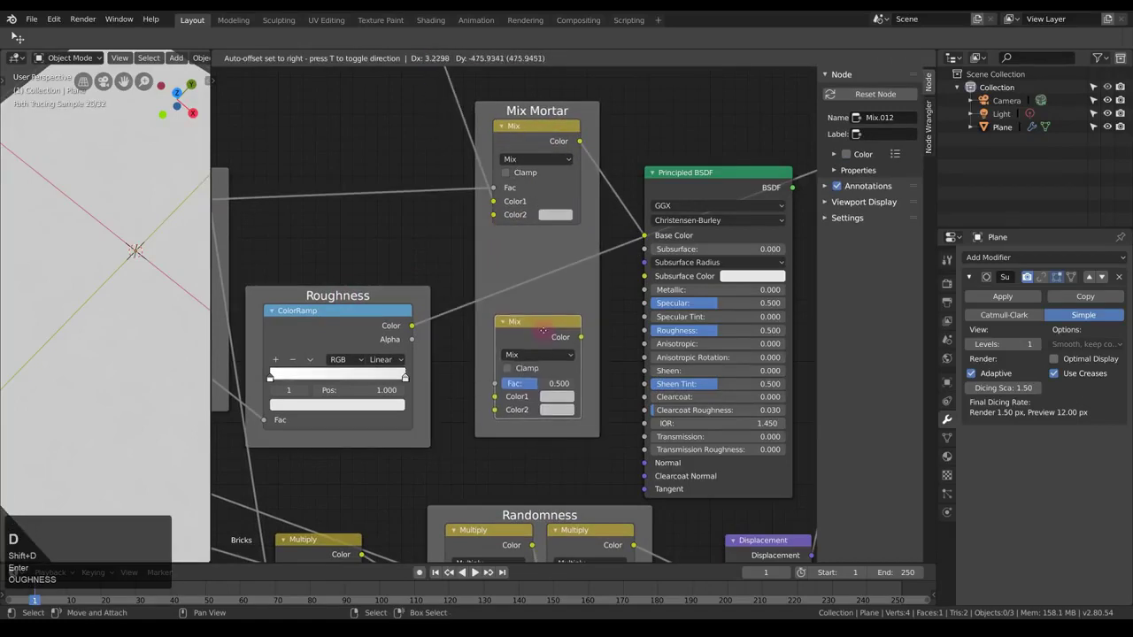
click(546, 332)
drag(412, 326, 498, 397)
shift+right_drag(404, 164, 399, 198)
drag(397, 195, 497, 386)
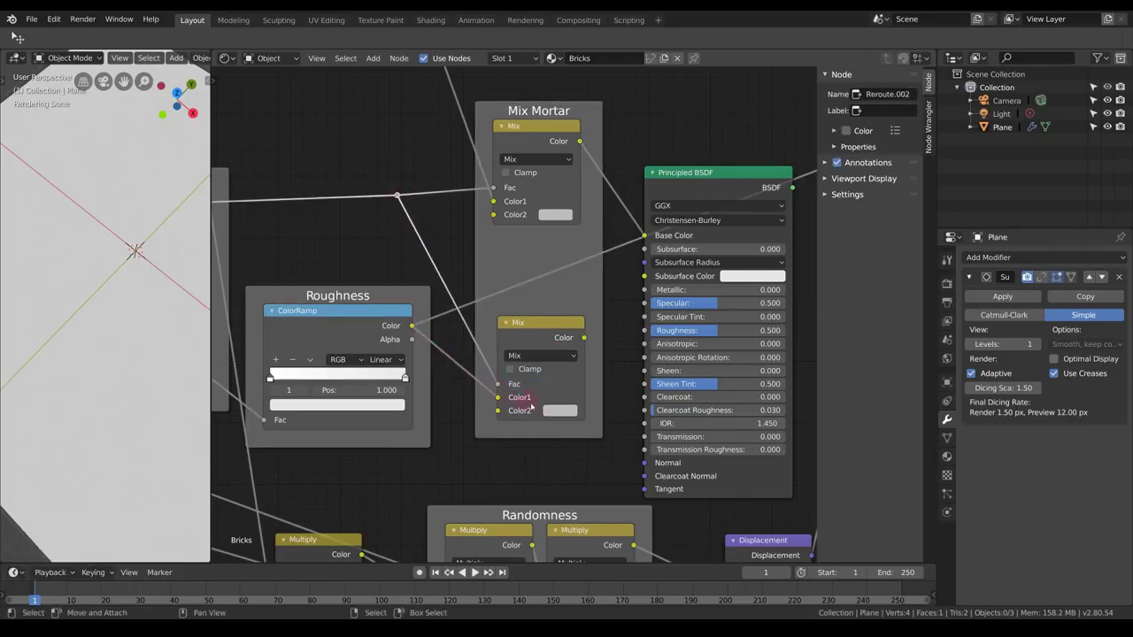
- Render the brick plane to examine the roughness result
key(F12)
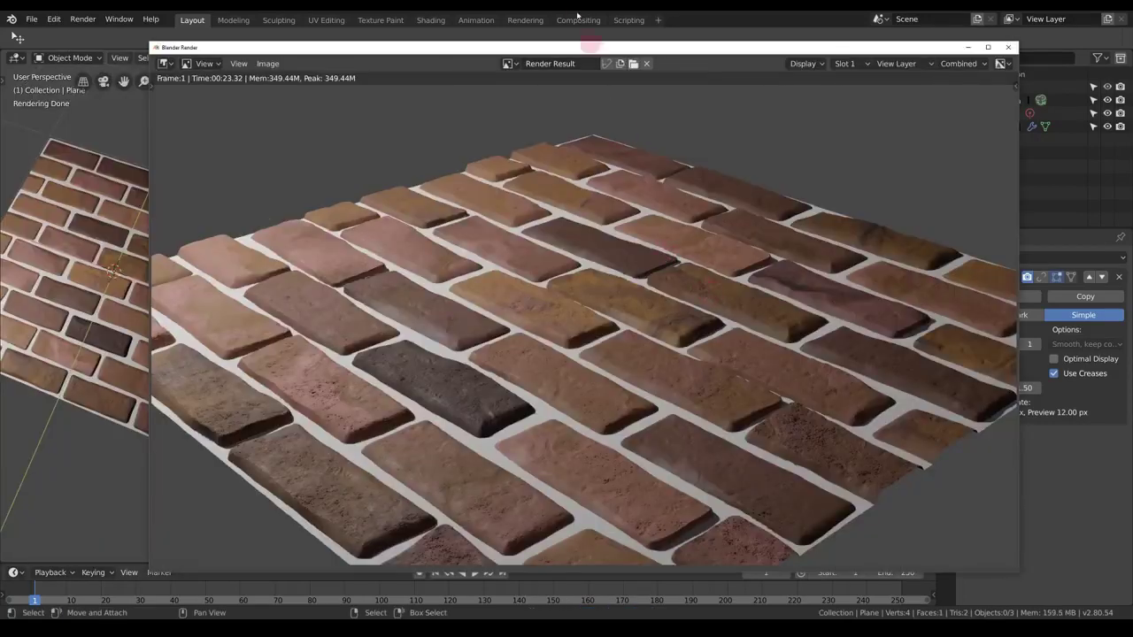
click(576, 12)
- Move the Mix Mortar nodes, Principled BSDF and Material Output to the right to make room beside the Roughness frame
scroll(567, 269, down, 3)
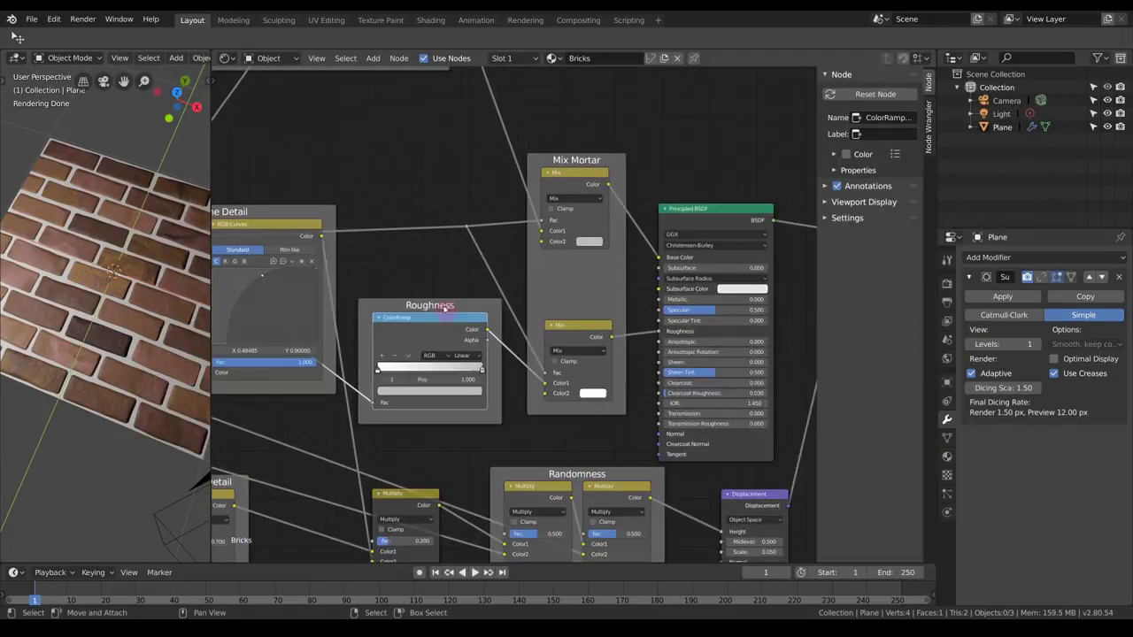
key(a)
drag(516, 191, 748, 400)
key(g)
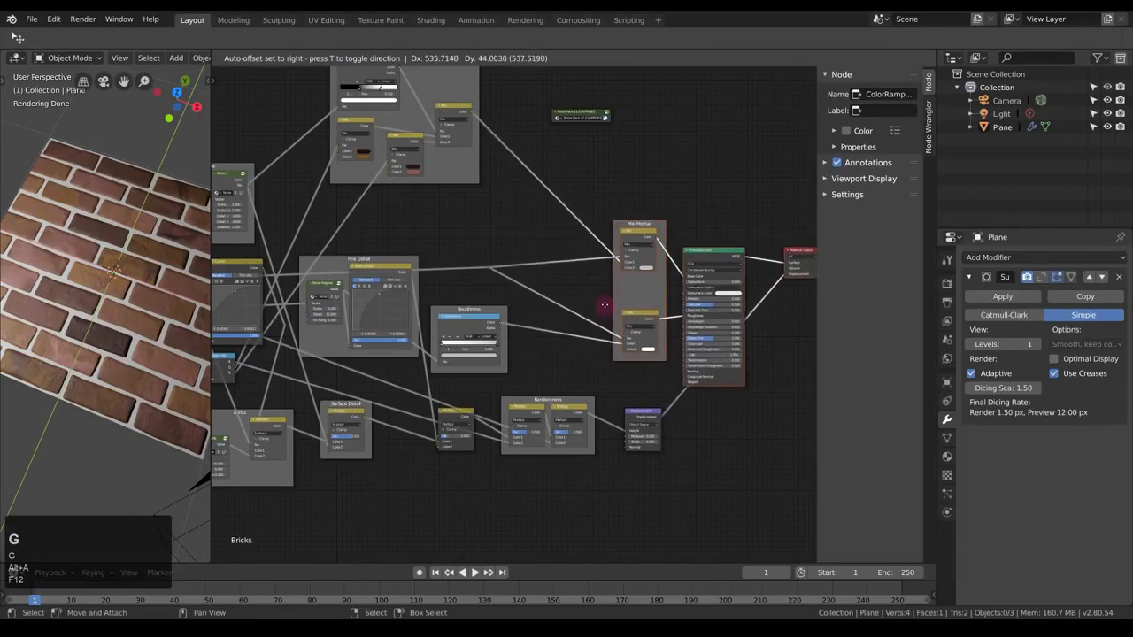
click(603, 306)
scroll(466, 316, up, 2)
key(alt+a)
- Insert a MixRGB node between the Roughness ColorRamp and the lower Mix Mortar node
scroll(531, 319, up, 3)
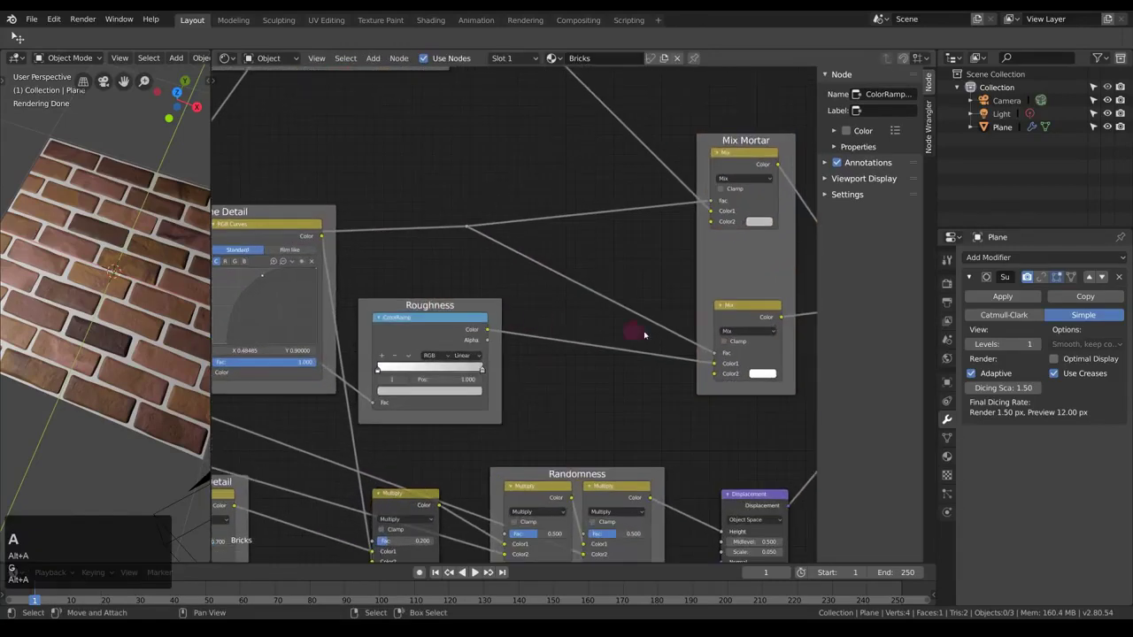
key(shift+a)
mouse_move(562, 316)
mouse_move(520, 289)
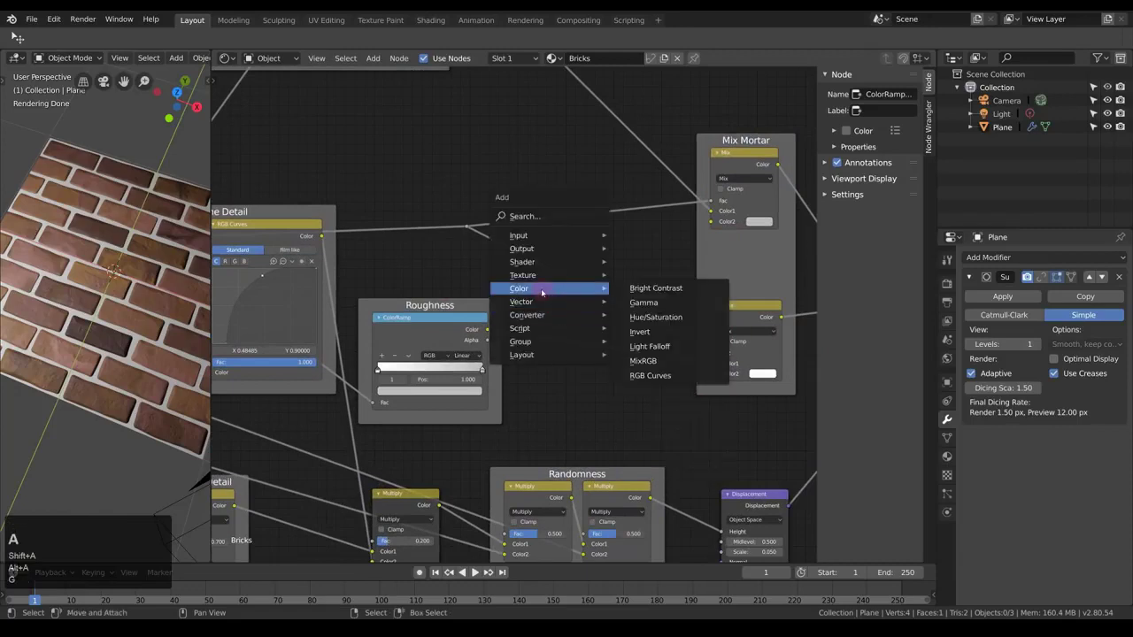
click(654, 358)
click(514, 324)
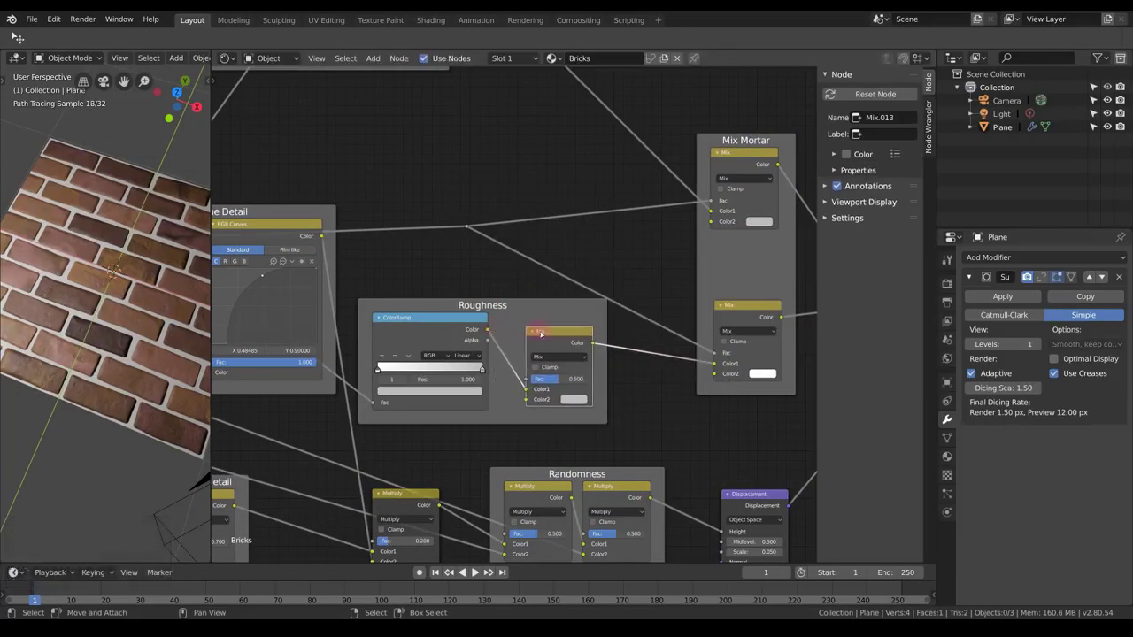
- Connect the Separate RGB node's R output to Color2 of the Mix node in the Roughness frame
middle_drag(471, 331, 682, 250)
scroll(683, 250, down, 3)
click(256, 332)
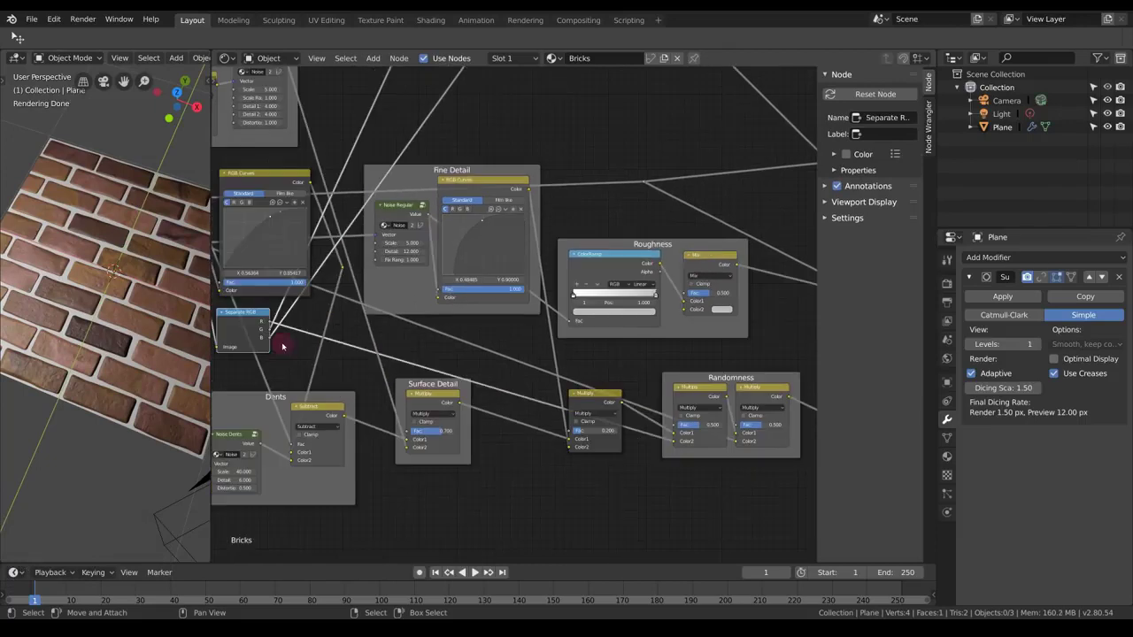
middle_drag(268, 327, 305, 334)
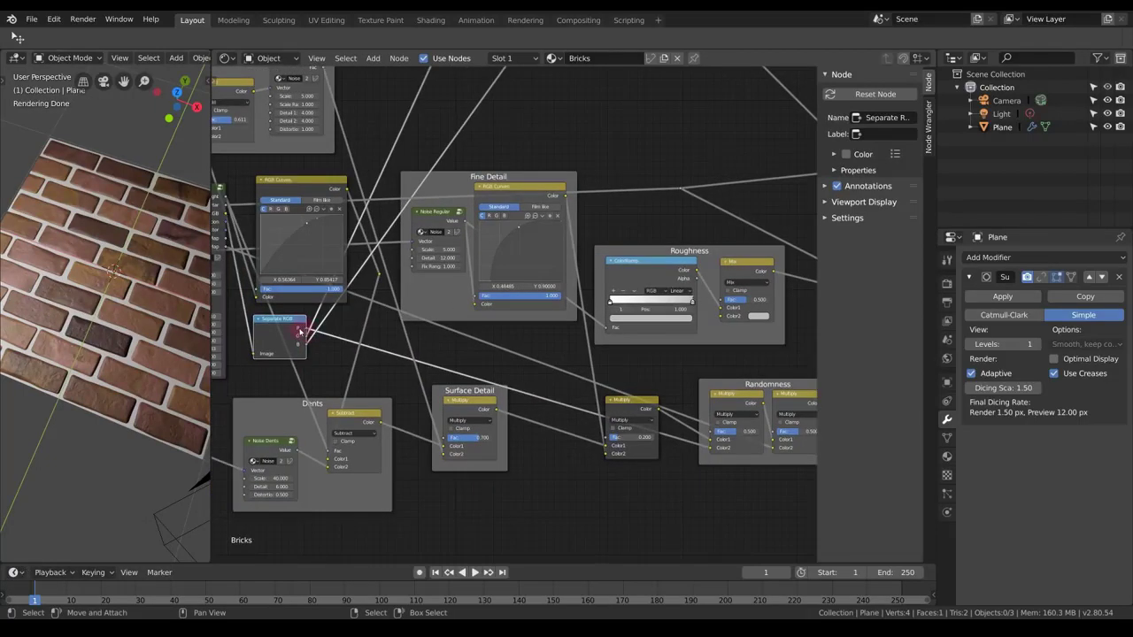
drag(306, 331, 726, 316)
- Change the Roughness frame's Mix node to the Overlay blend mode
middle_drag(695, 347, 602, 379)
scroll(602, 378, up, 2)
click(595, 304)
click(585, 320)
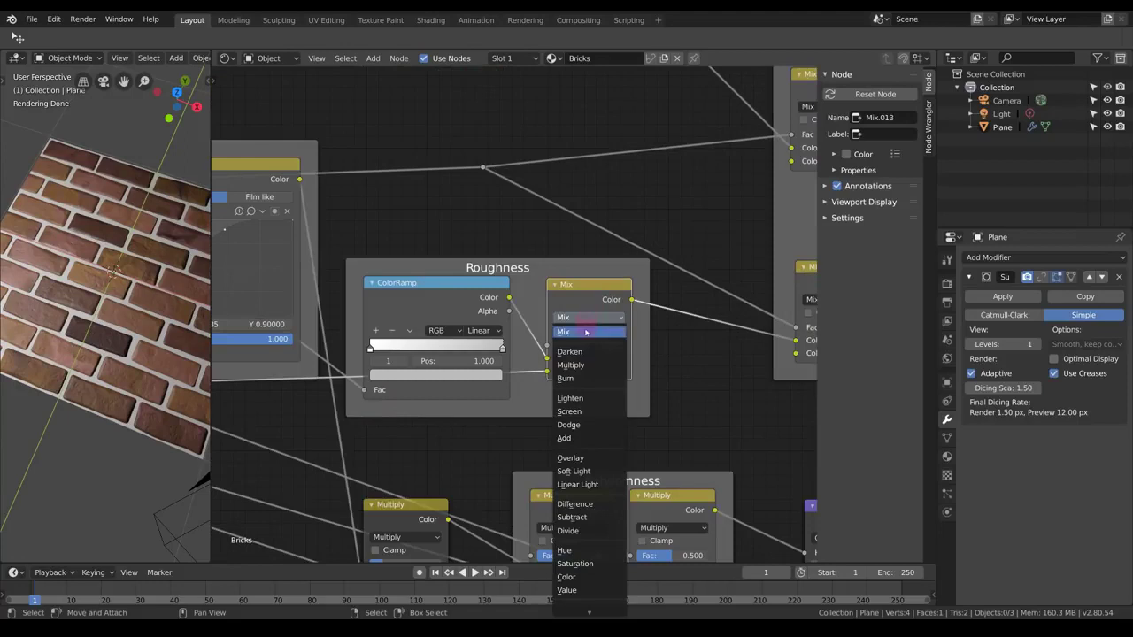
click(581, 460)
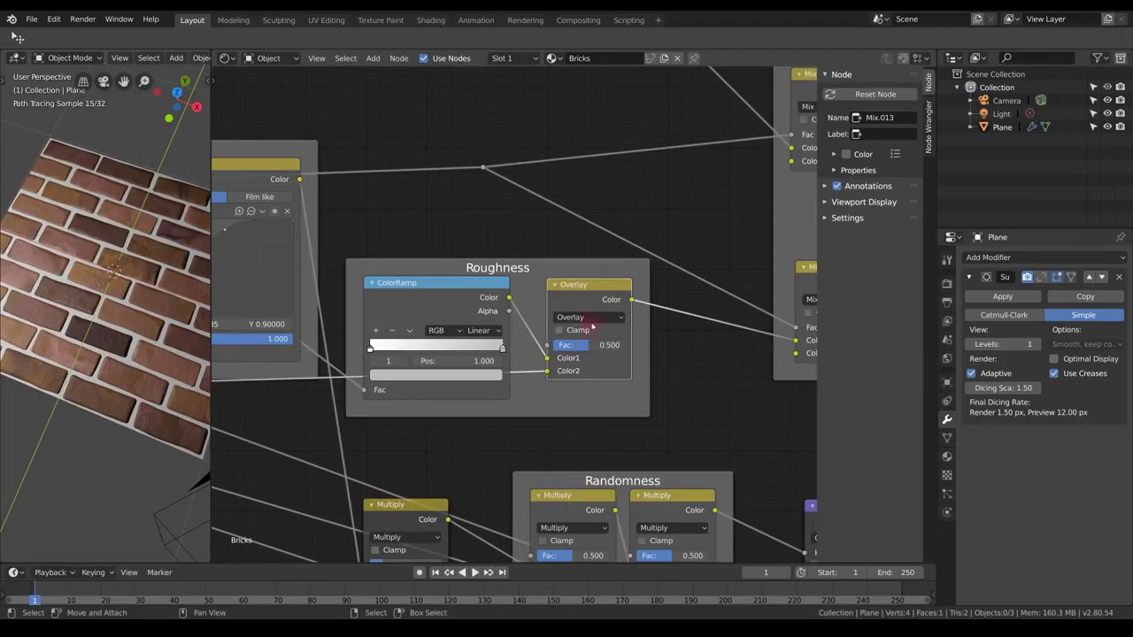
- Preview the Overlay node's output on the plane and set its Fac to 0.25
ctrl+shift+click(595, 286)
mouse_move(608, 346)
mouse_down()
mouse_move(561, 351)
mouse_move(655, 347)
mouse_move(609, 347)
mouse_up()
click(614, 345)
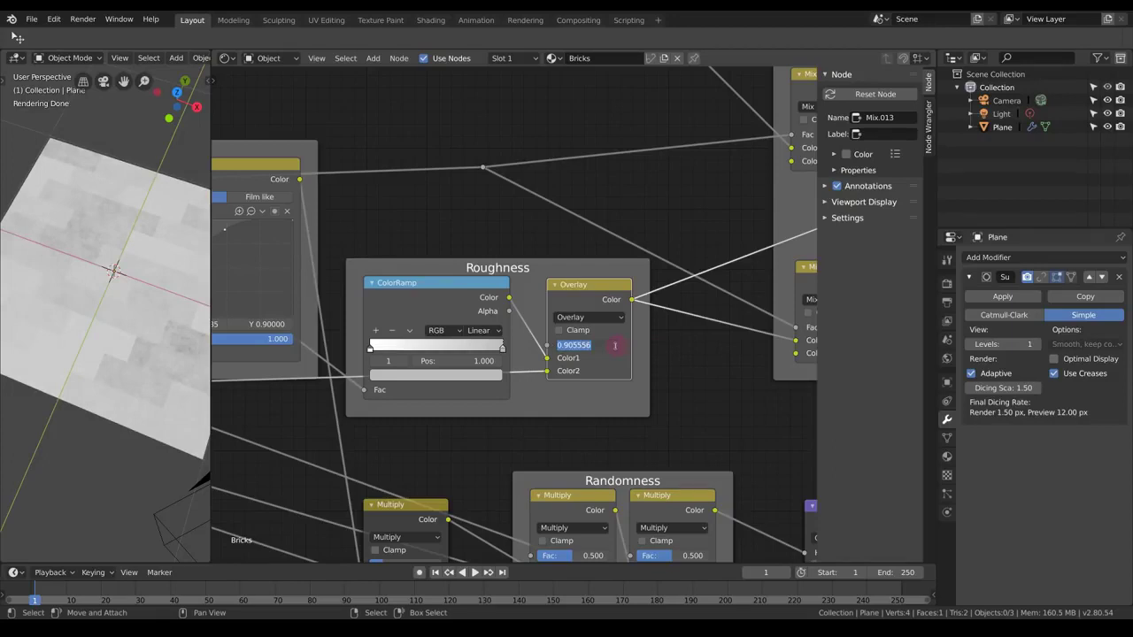
key(BackSpace)
text(.25)
key(KP_Enter)
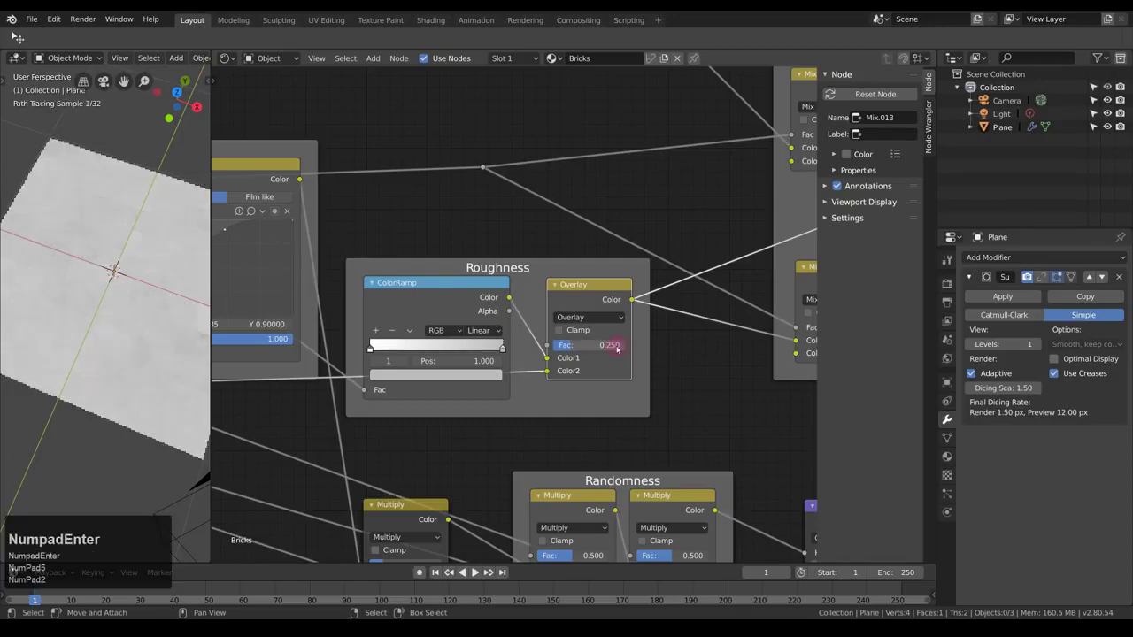
- Render the brick plane again and compare the results in render slots 1 and 2
key(F12)
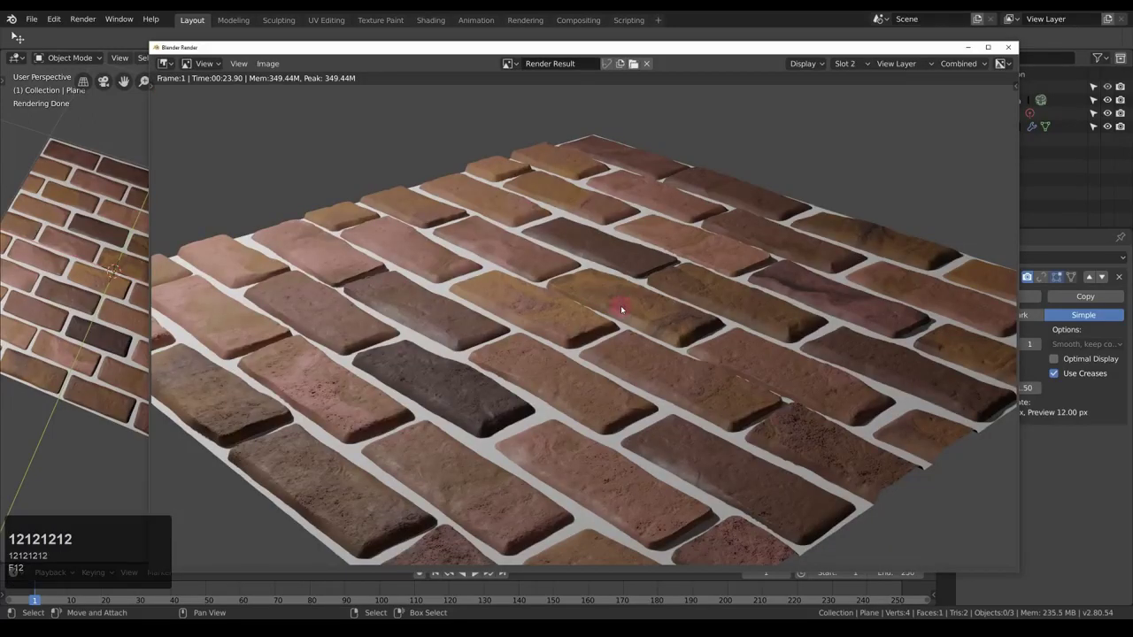
key(2)
key(1)
key(2)
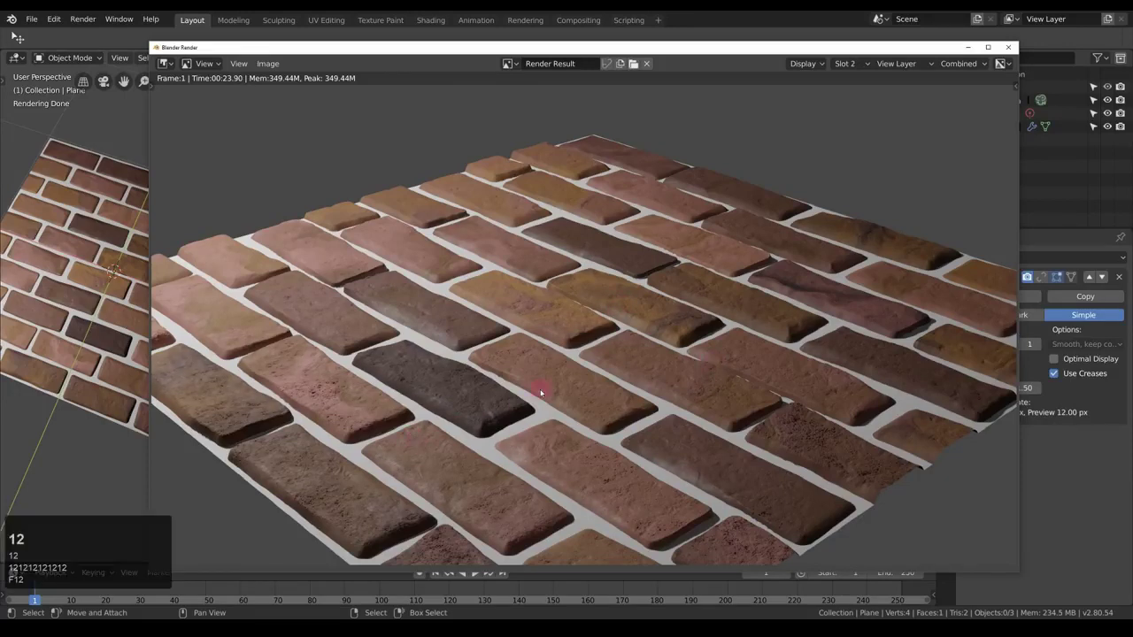
key(2)
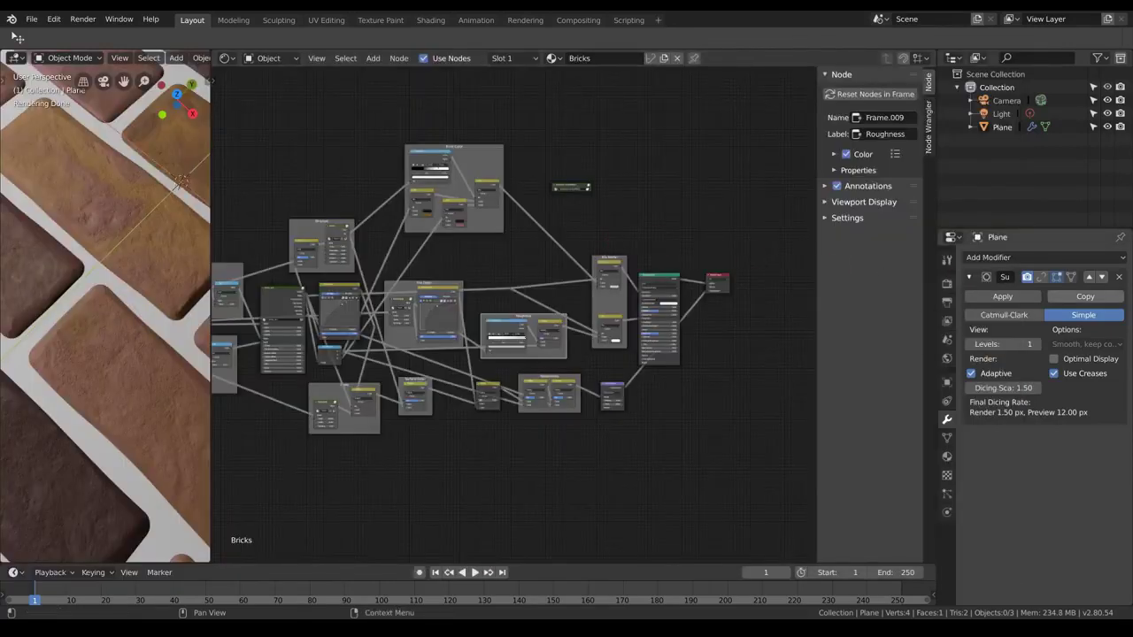
- Move the lower Mix node up closer to the upper one in the Mix Mortar frame
scroll(610, 315, up, 2)
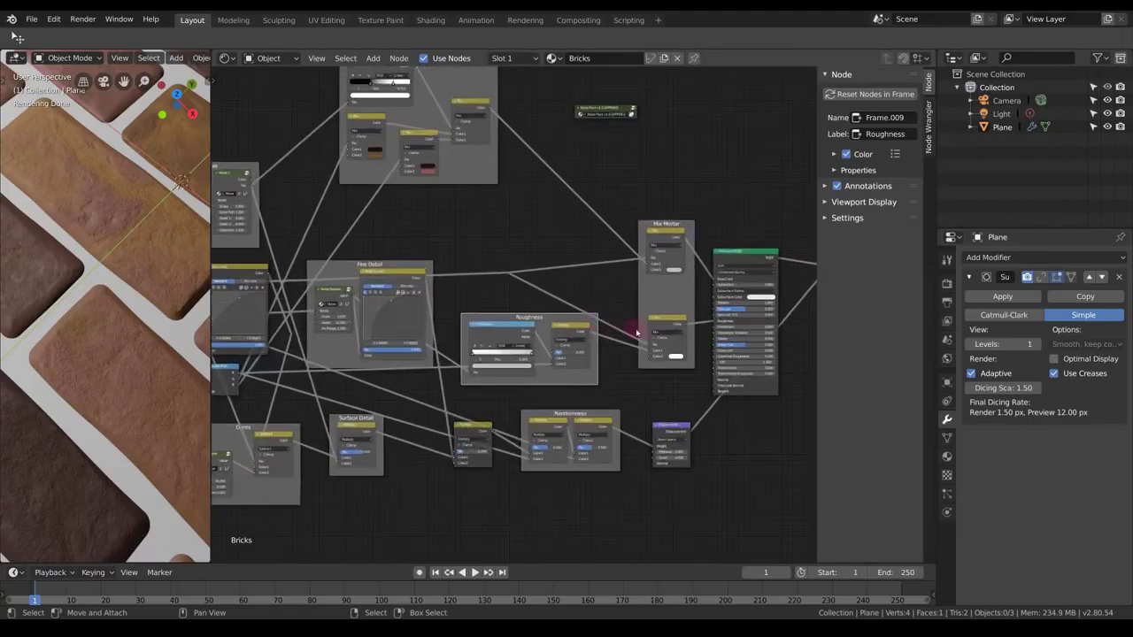
middle_drag(637, 333, 595, 347)
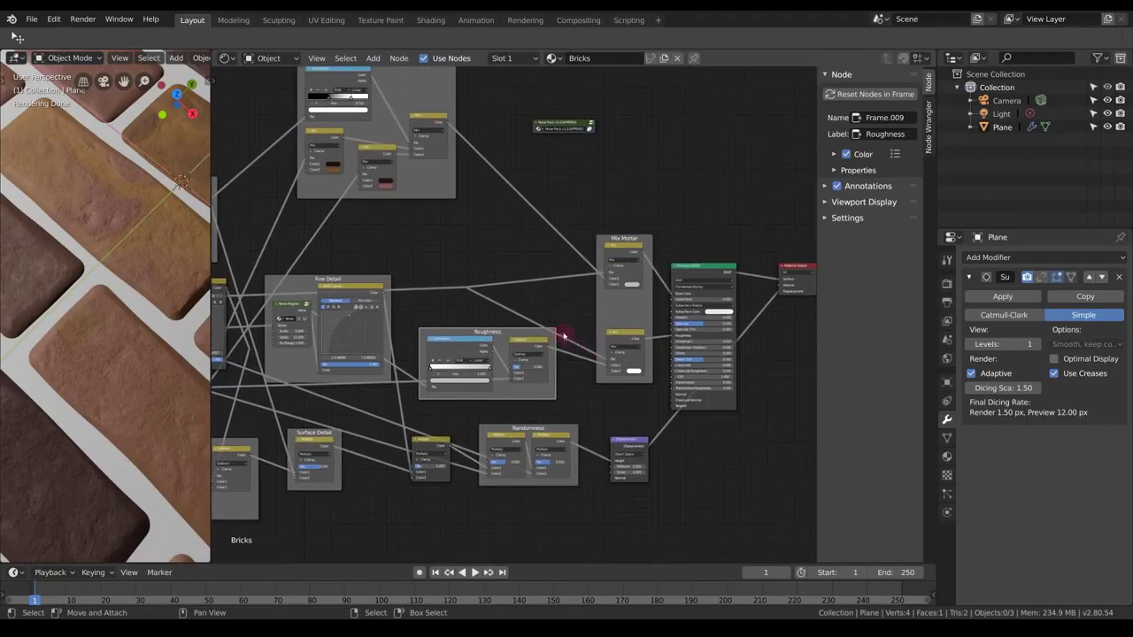
drag(625, 335, 624, 304)
middle_drag(624, 304, 576, 217)
key(ctrl+alt+a)
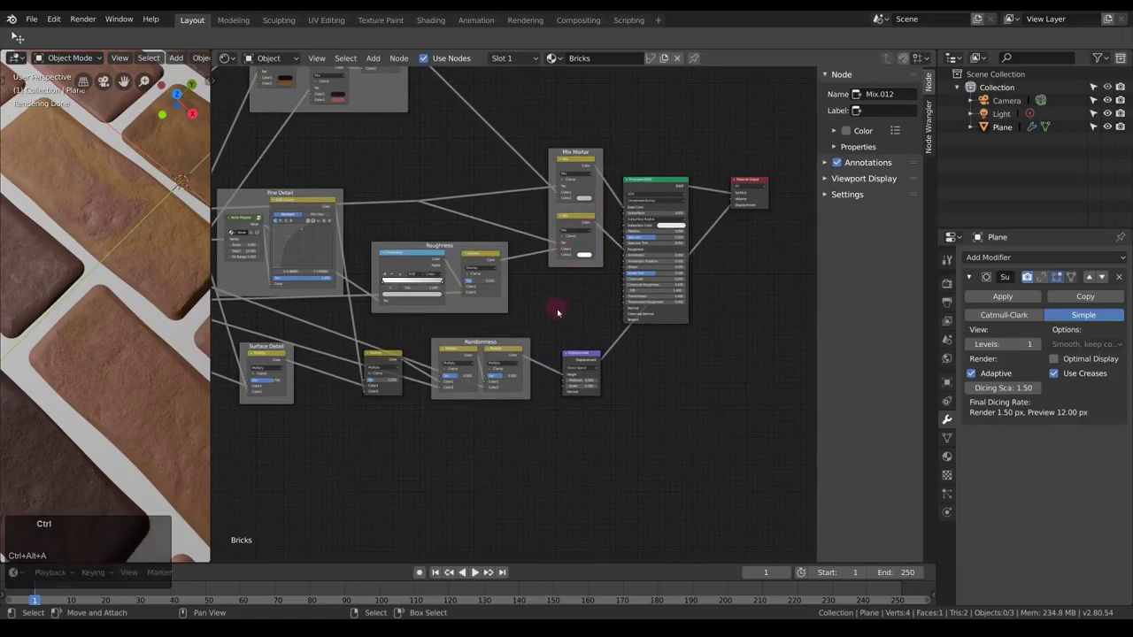
middle_drag(504, 202, 561, 222)
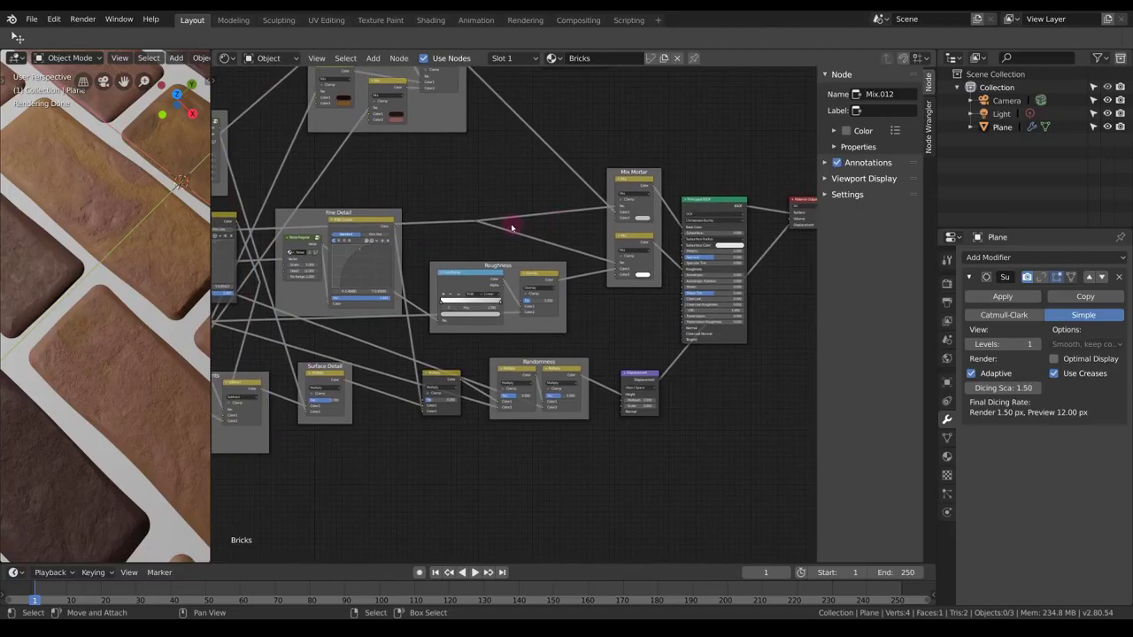
middle_drag(466, 217, 598, 232)
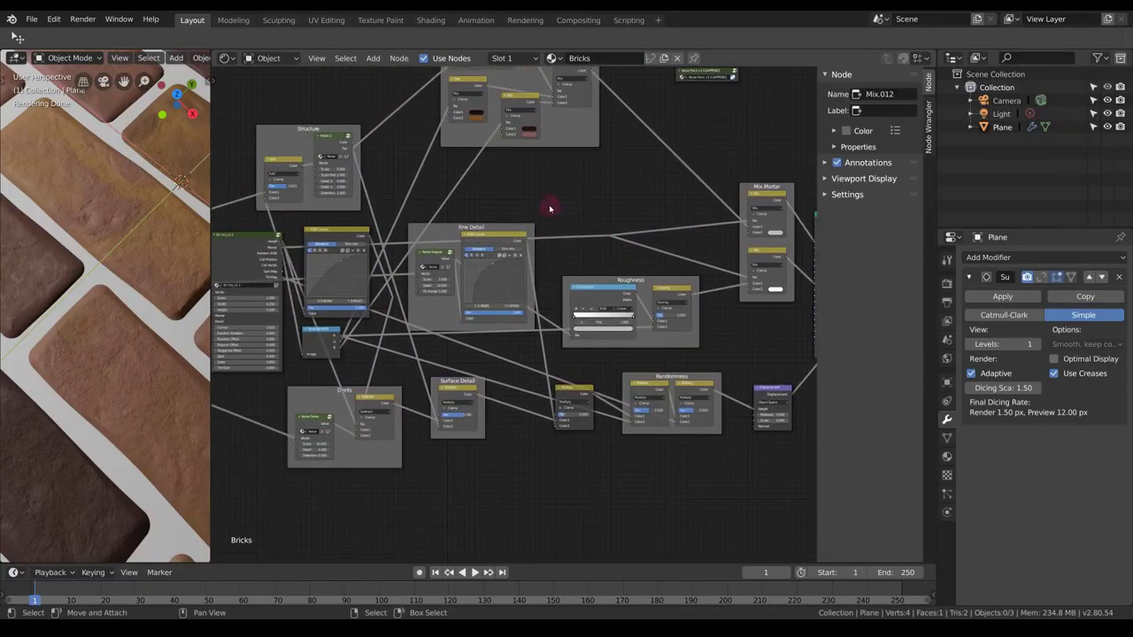
middle_drag(160, 328, 131, 382)
mouse_move(120, 426)
middle_down()
mouse_move(112, 413)
mouse_move(148, 311)
middle_up()
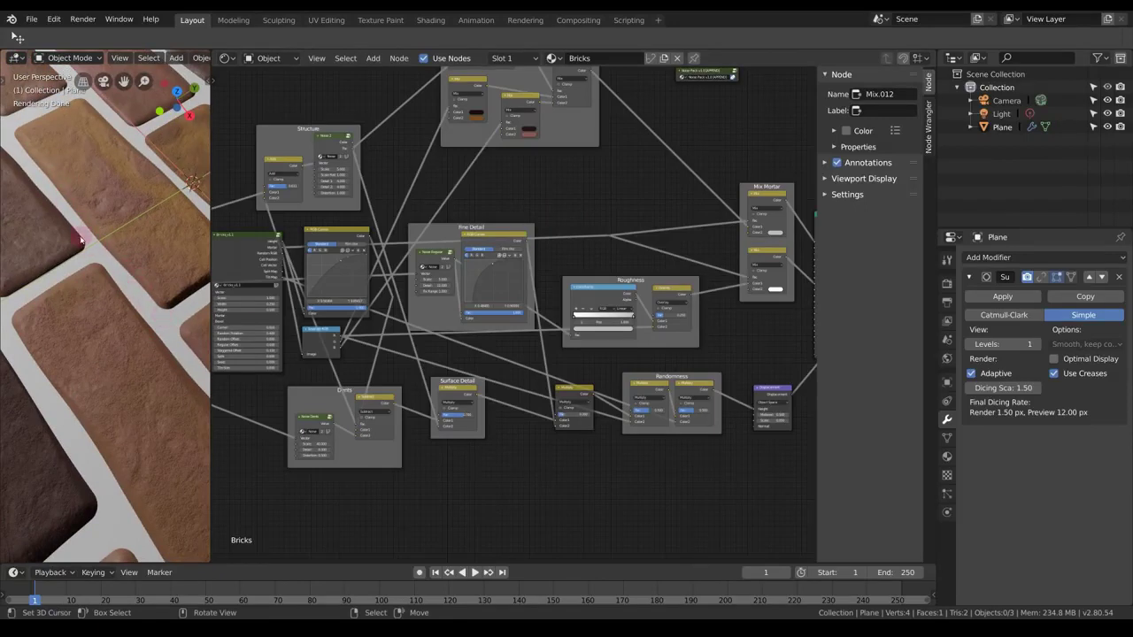
- Move the reroute point on the mortar Fac link to the right, closer to the Mix Mortar frame
middle_drag(722, 348, 640, 347)
key(alt+a)
click(525, 233)
middle_drag(561, 248, 524, 266)
key(g)
click(588, 265)
- Move the Mix Mortar nodes, Principled BSDF, Material Output and Displacement node farther right, away from the Roughness and Randomness frames
key(alt+a)
middle_drag(574, 197, 533, 218)
drag(516, 197, 686, 323)
middle_drag(550, 197, 477, 141)
key(ctrl+b)
drag(501, 109, 584, 396)
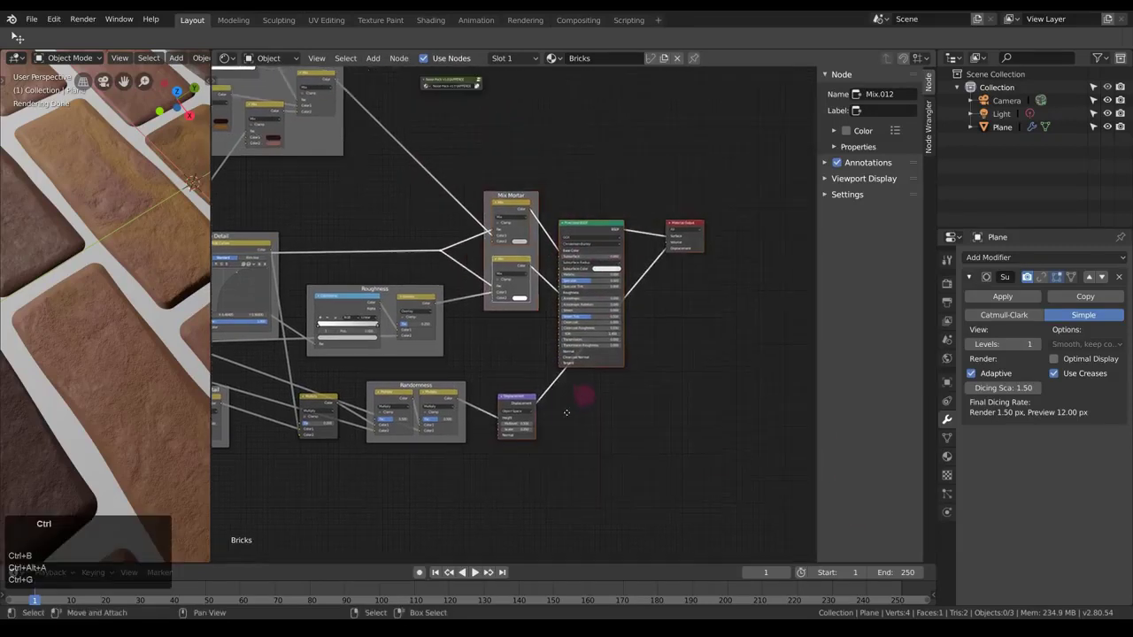
middle_drag(567, 412, 493, 472)
key(g)
click(668, 410)
key(alt+a)
middle_drag(505, 363, 659, 271)
scroll(546, 354, up, 2)
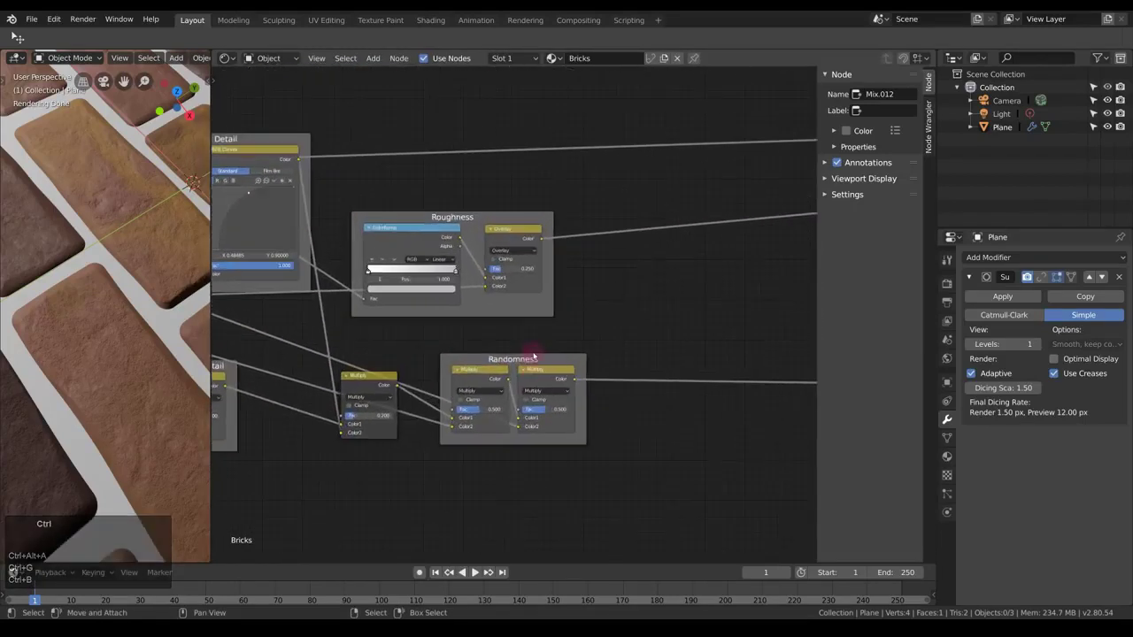
ctrl+scroll(599, 324, down, 5)
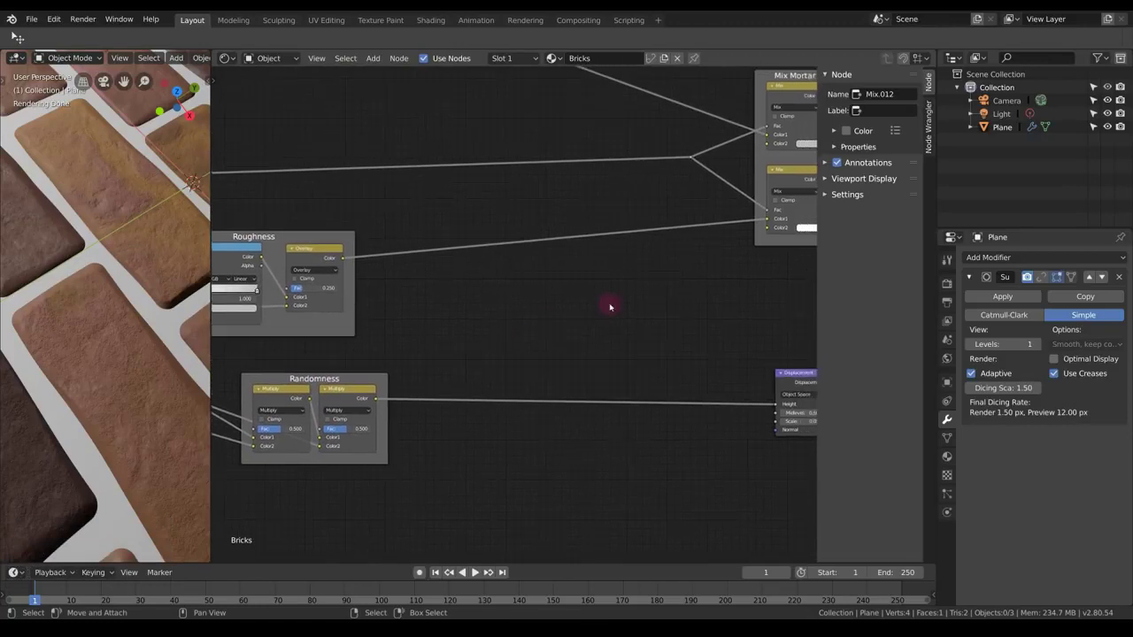
- Add a Math node set to Greater Than in the space before the Displacement node
key(shift+a)
mouse_move(609, 303)
mouse_move(584, 330)
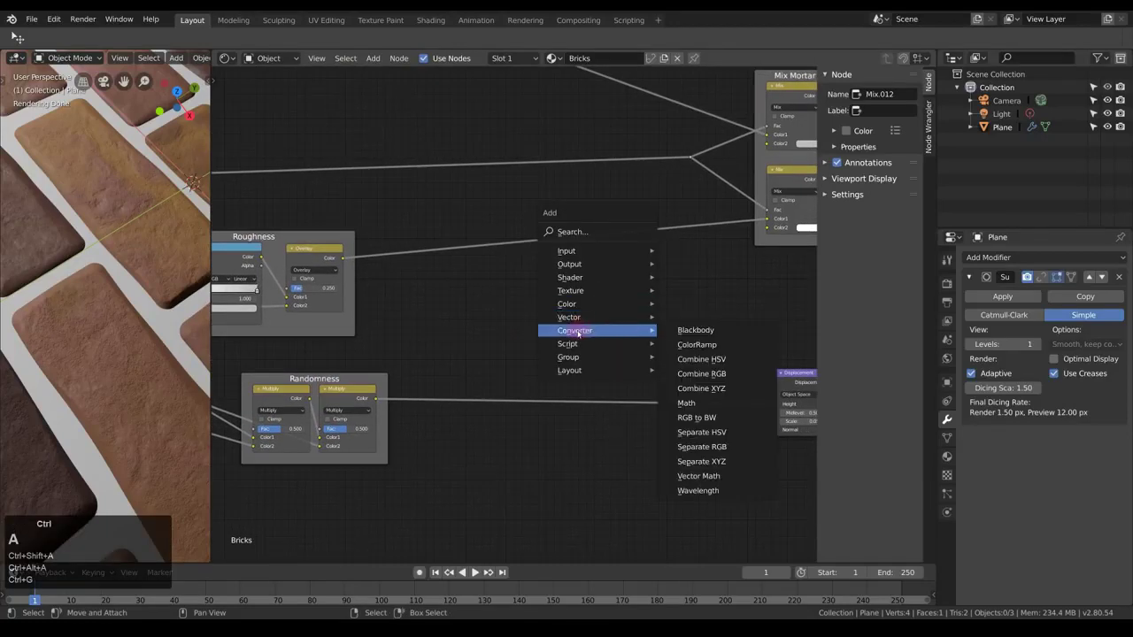
click(686, 400)
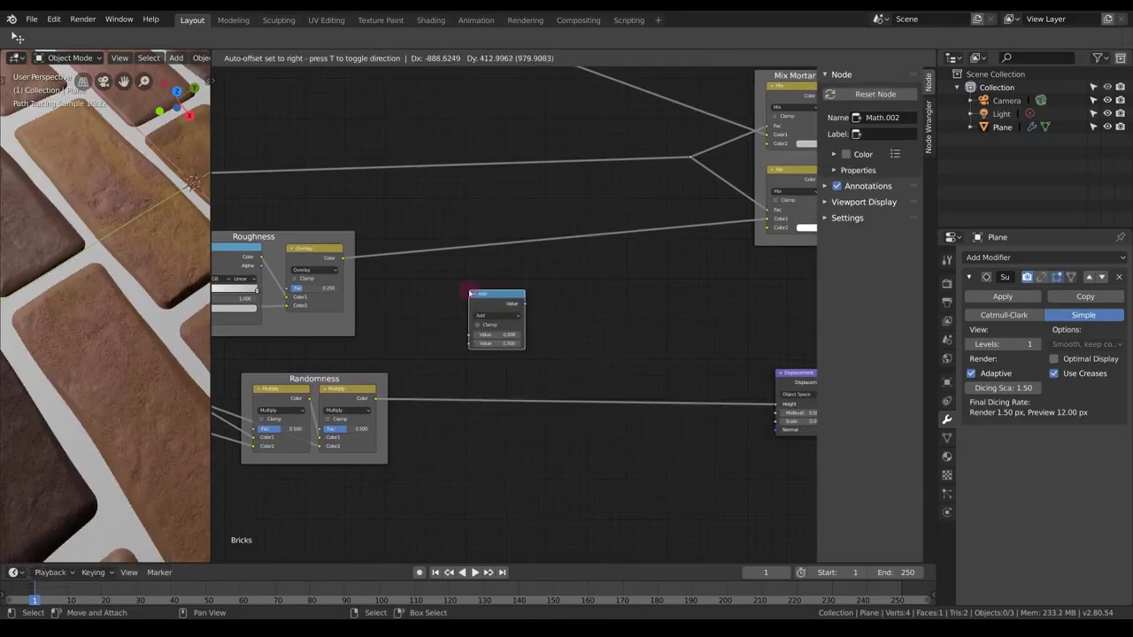
click(447, 278)
click(484, 316)
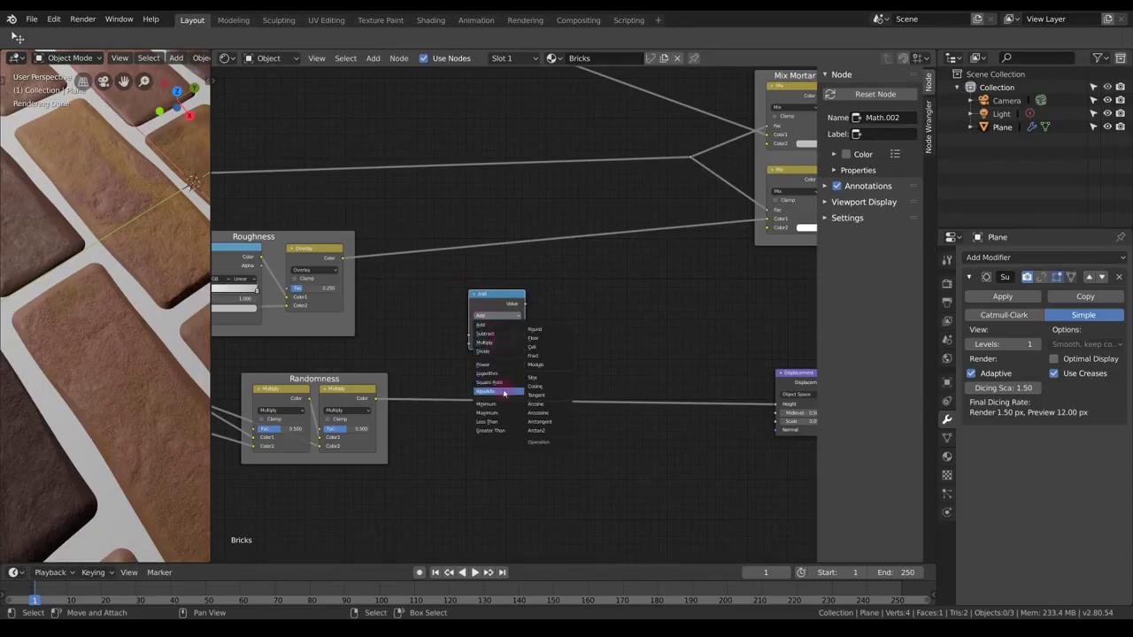
click(491, 430)
- Add a second Math node set to Multiply, just ahead of the Greater Than node
middle_drag(500, 331, 642, 323)
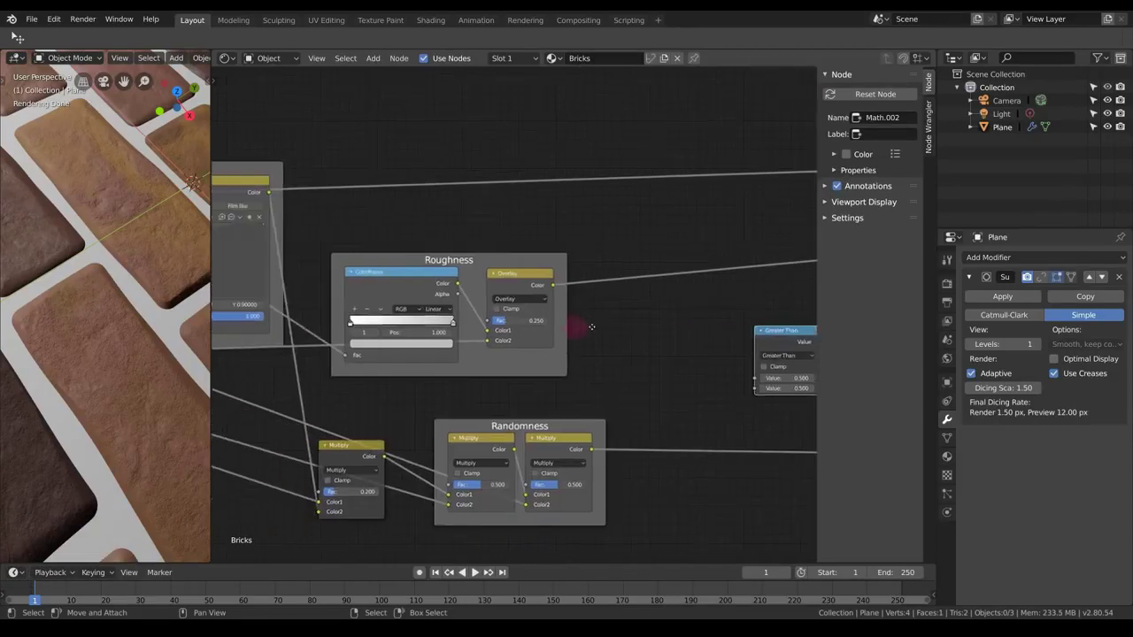
scroll(653, 311, down, 2)
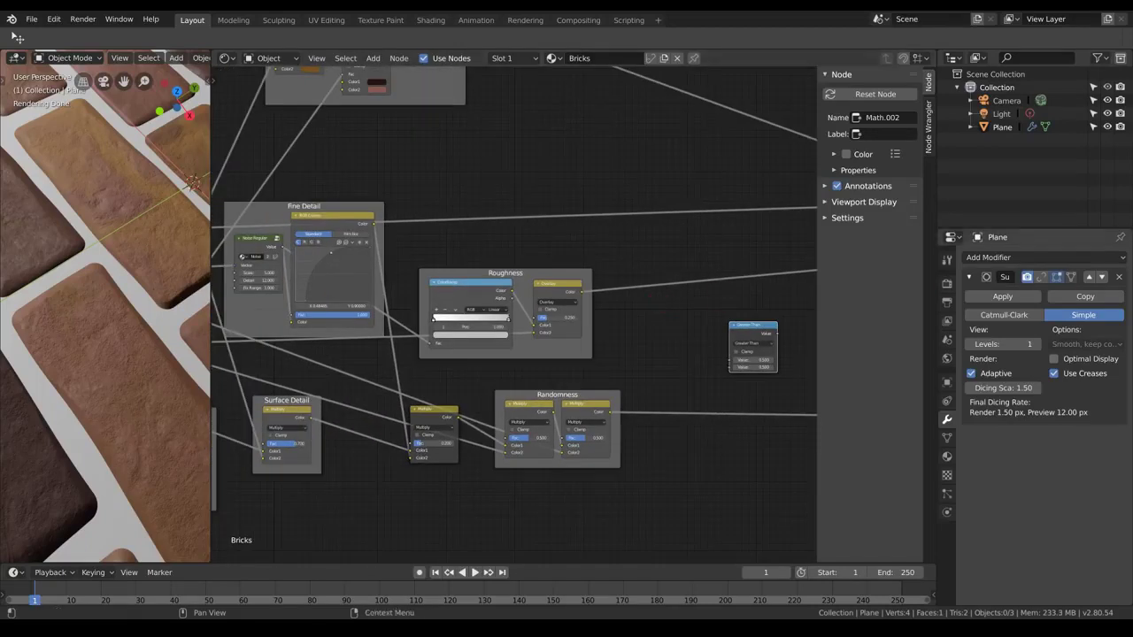
click(320, 222)
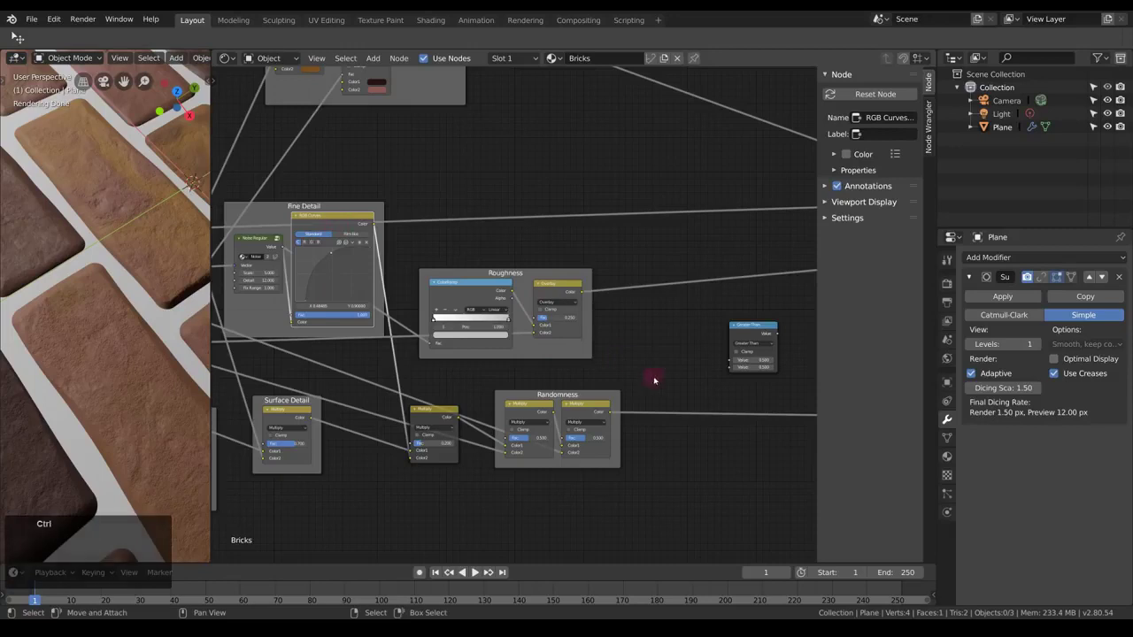
key(ctrl+shift+a)
mouse_move(663, 354)
click(748, 429)
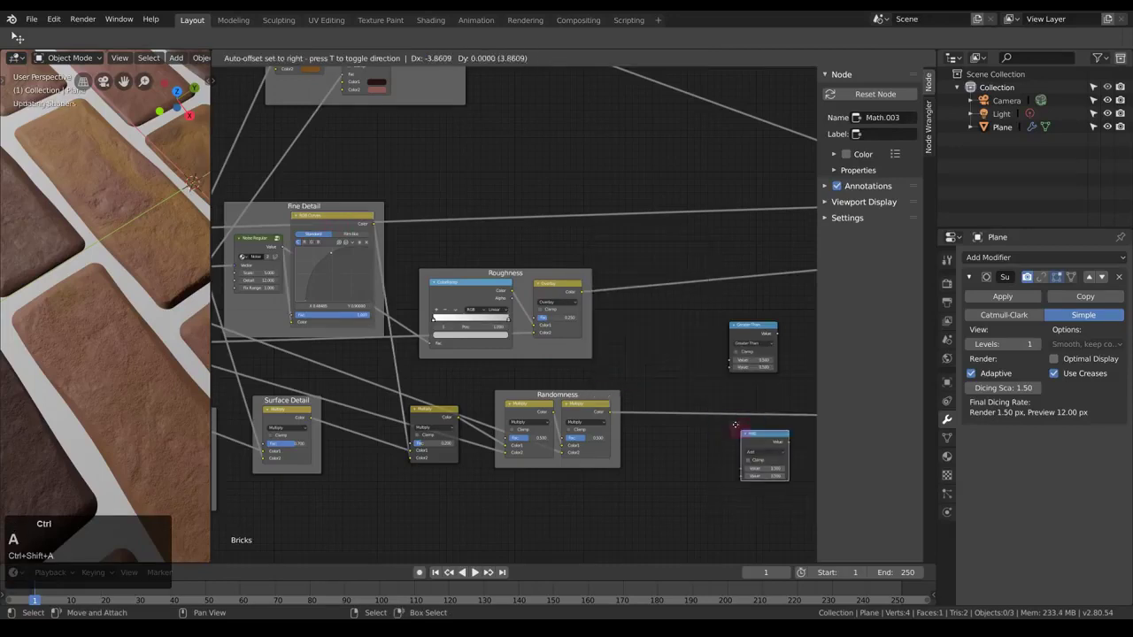
click(662, 328)
scroll(657, 331, up, 2)
click(717, 331)
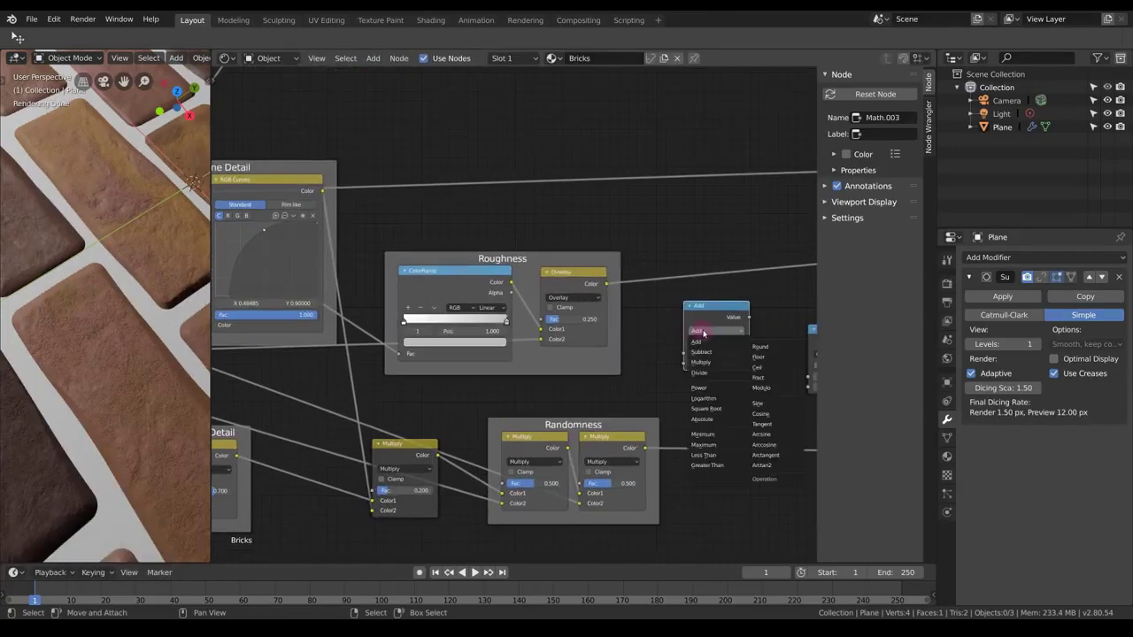
click(719, 361)
- Connect the Fine Detail RGB Curves color to the new Multiply node's first value and set its second value to 0.200
drag(322, 190, 685, 353)
drag(708, 319, 729, 325)
middle_drag(737, 368, 521, 340)
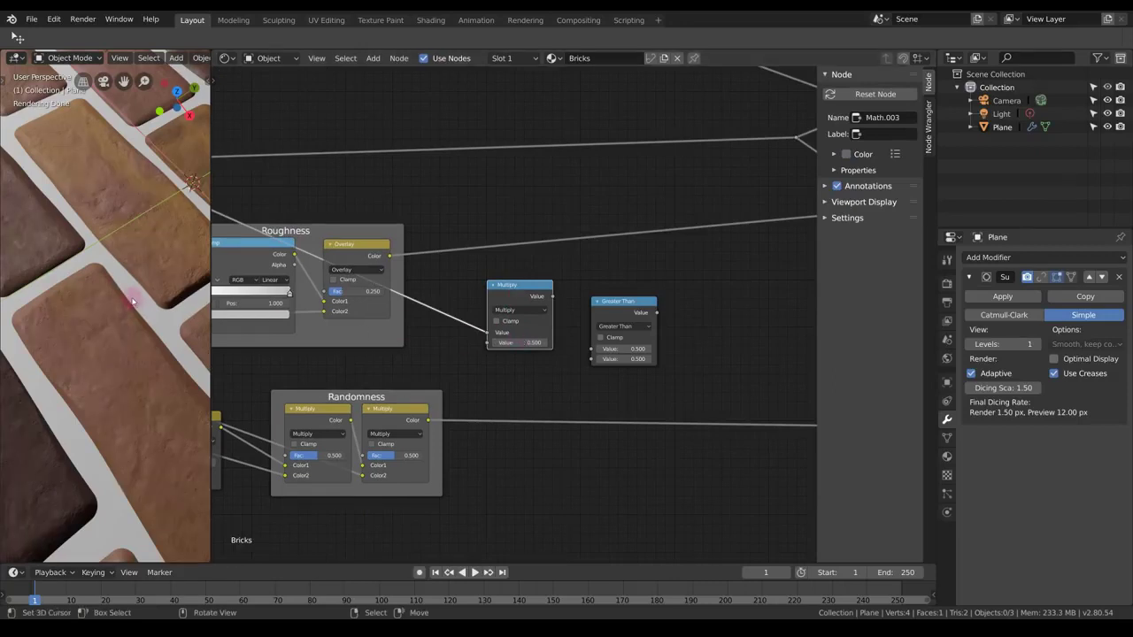
middle_drag(132, 301, 119, 277)
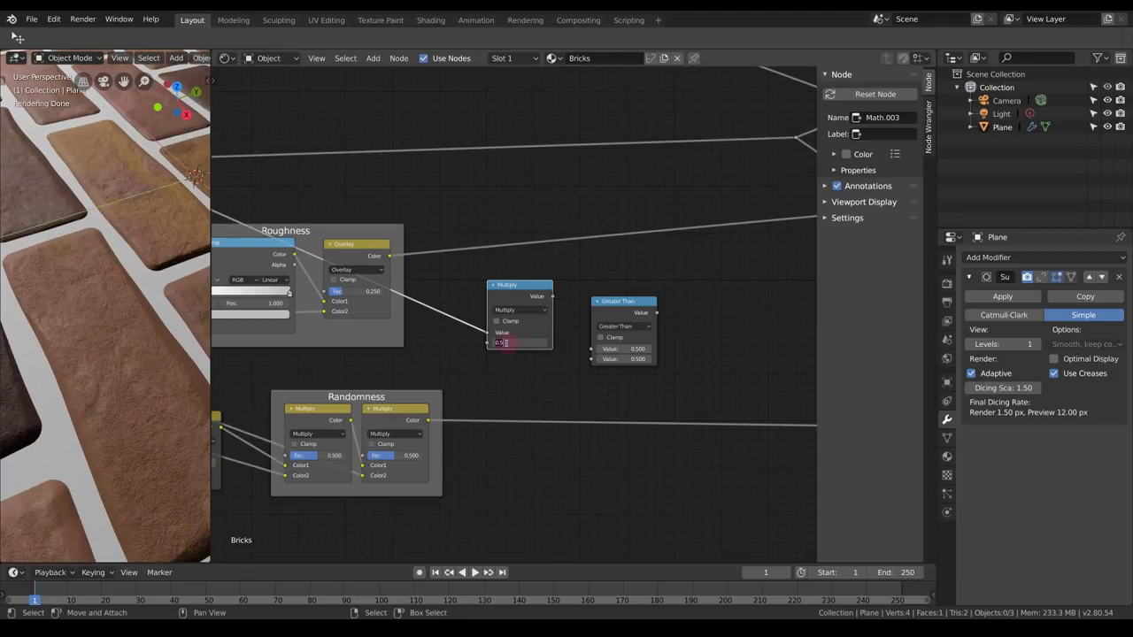
text(/2)
key(KP_Enter)
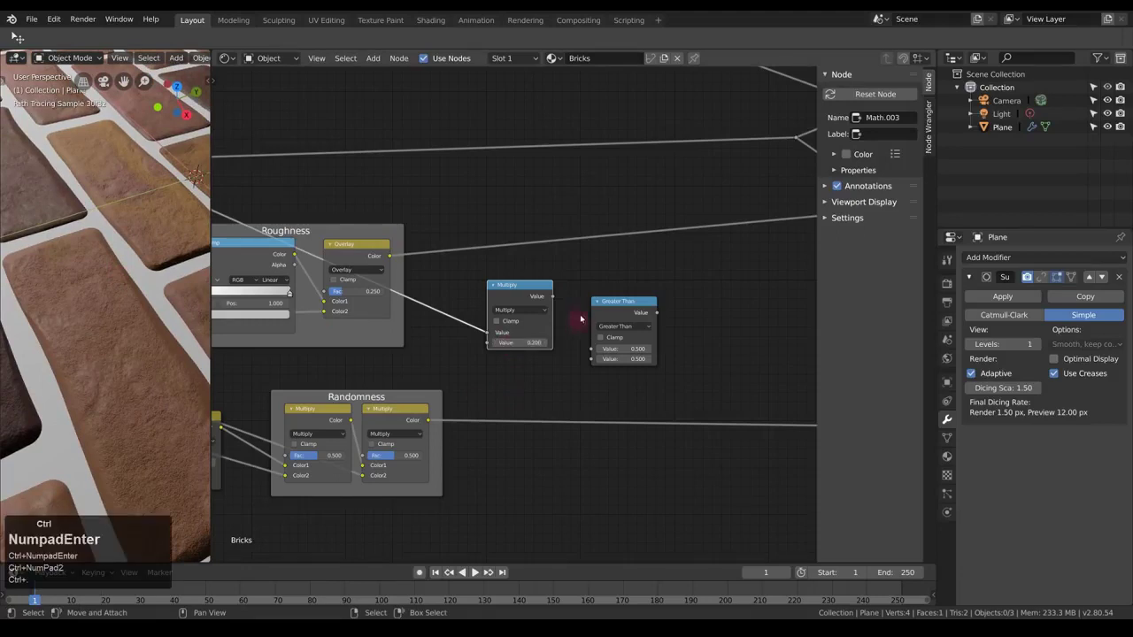
- Connect the Multiply value to Greater Than's first input and the last Randomness Multiply color to its second input
drag(521, 294, 599, 351)
drag(618, 311, 625, 308)
middle_drag(494, 293, 657, 295)
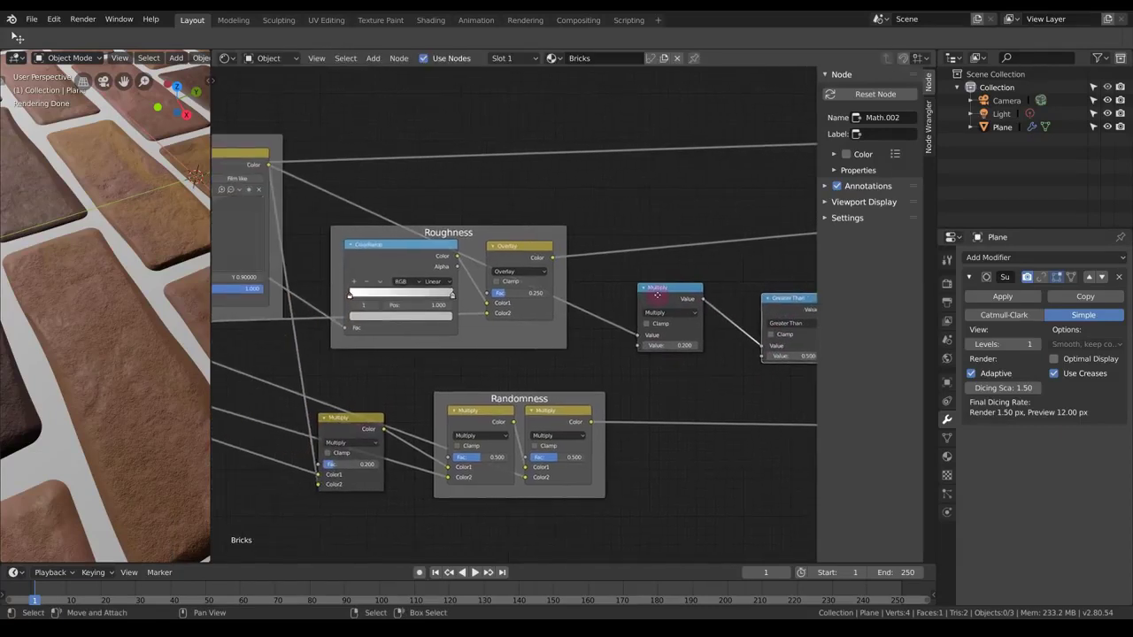
middle_drag(624, 328, 547, 341)
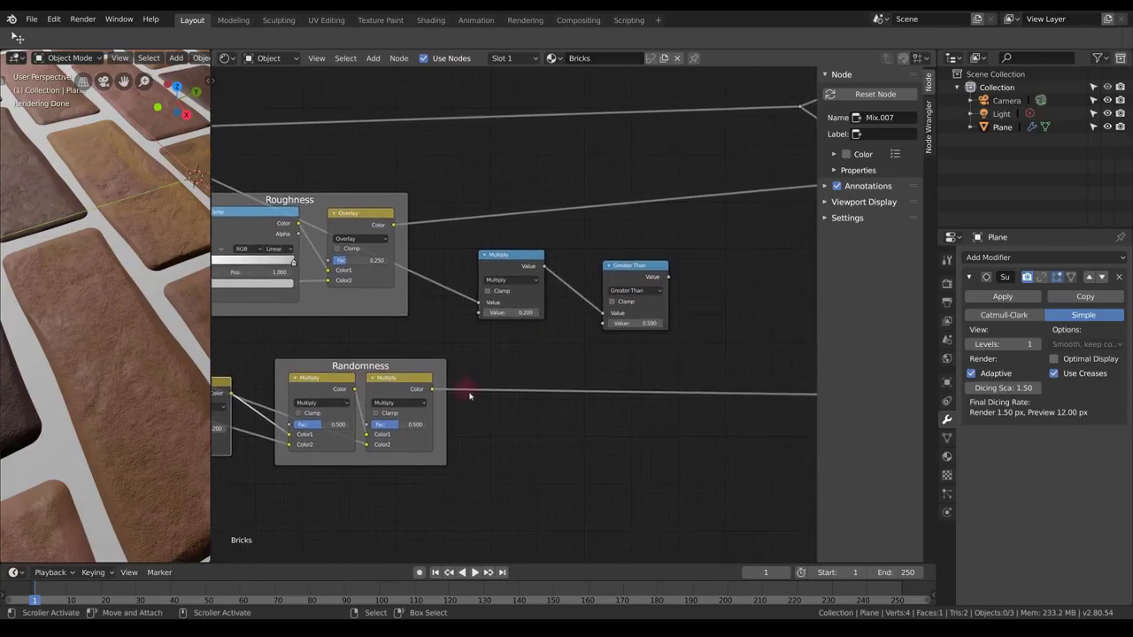
scroll(142, 283, down, 4)
scroll(142, 284, up, 3)
click(416, 400)
middle_drag(498, 367, 575, 361)
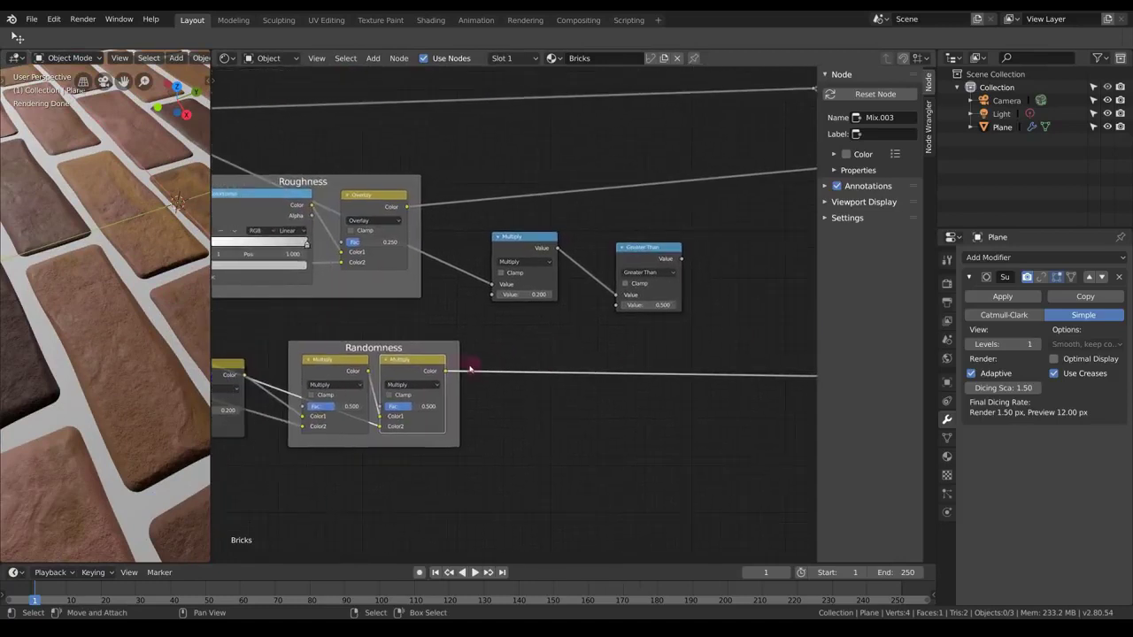
drag(446, 371, 620, 305)
drag(530, 247, 574, 247)
- Preview the Greater Than output on the plane to check the mortar mask
key(ctrl+alt+a)
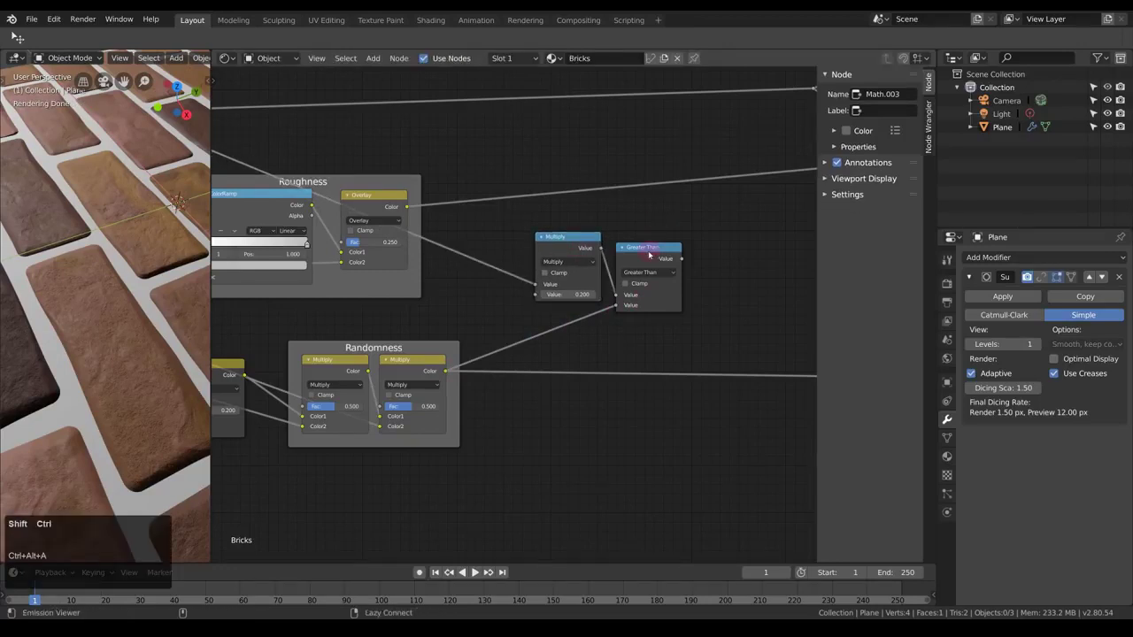
ctrl+shift+click(649, 255)
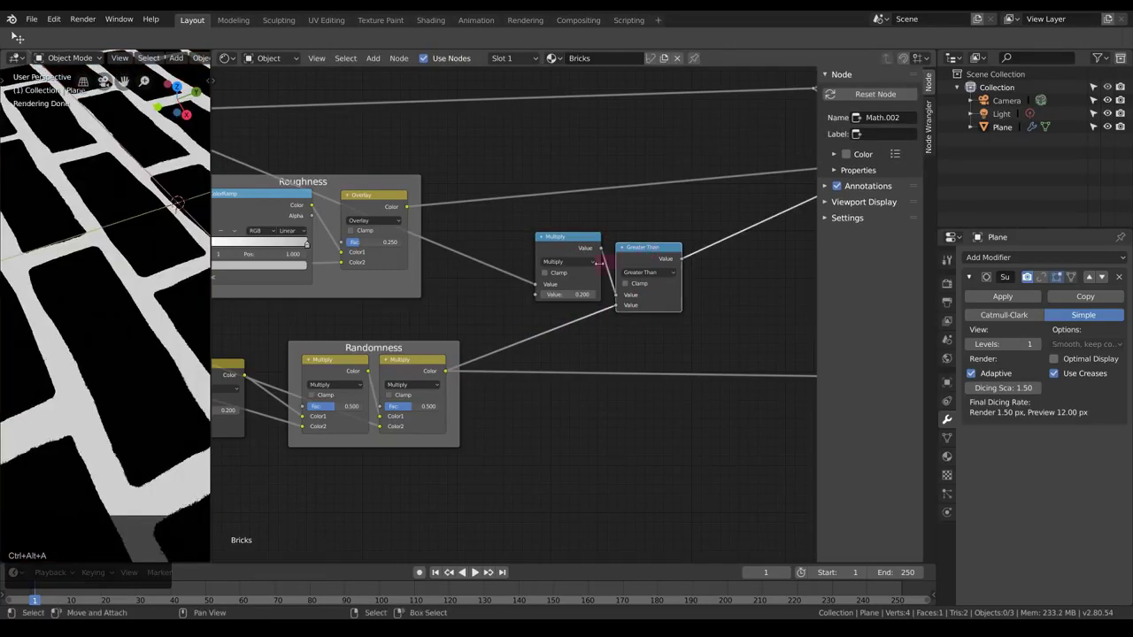
mouse_move(578, 260)
middle_down()
mouse_move(652, 260)
mouse_move(572, 250)
middle_up()
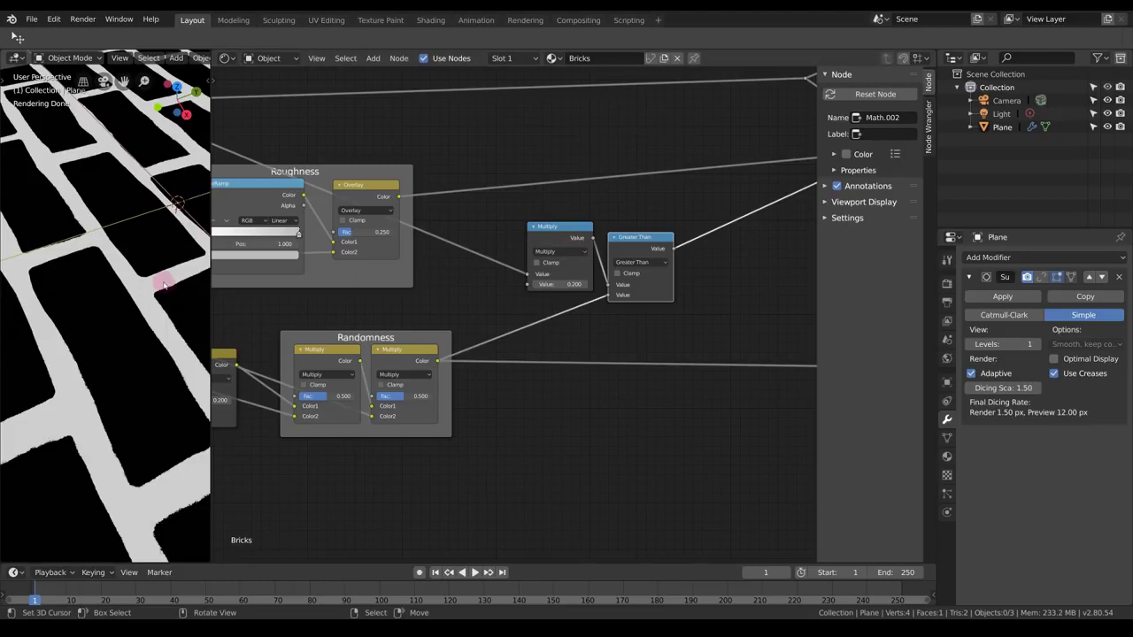
scroll(414, 256, down, 5)
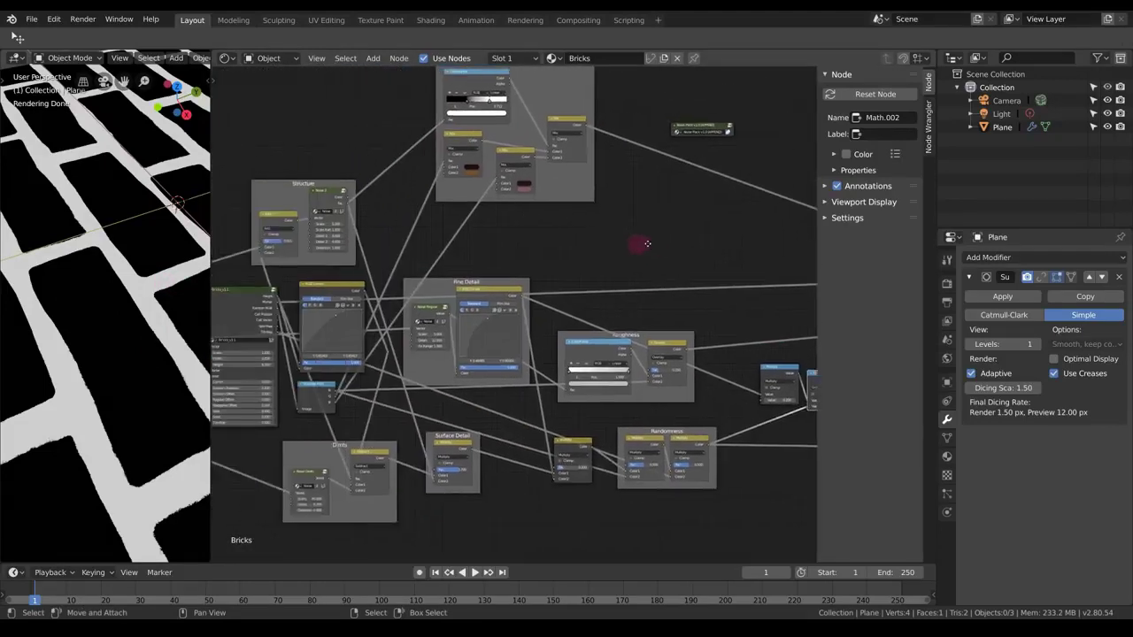
scroll(660, 312, up, 6)
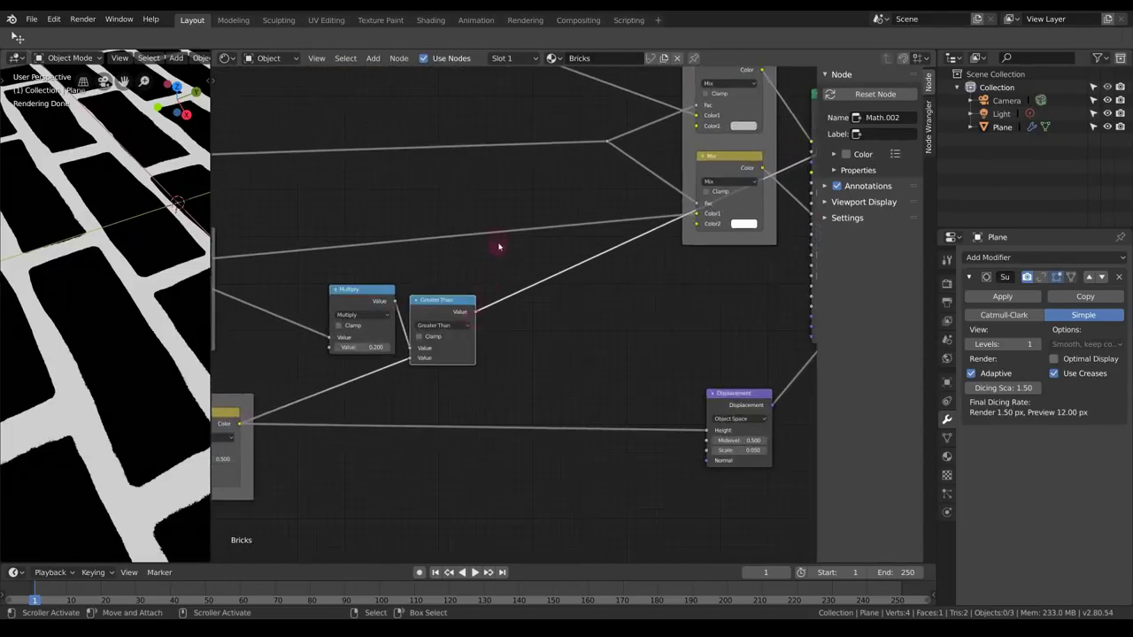
- Insert a reroute on the existing mortar Fac link and compare its preview with the Greater Than output
shift+right_drag(506, 132, 504, 152)
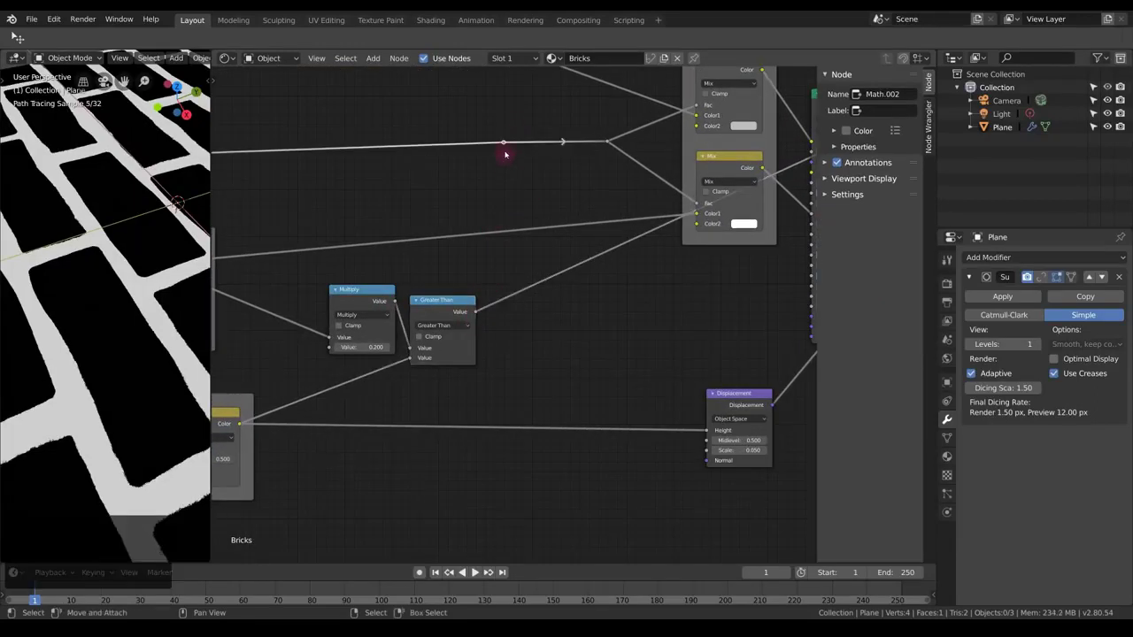
ctrl+shift+click(469, 312)
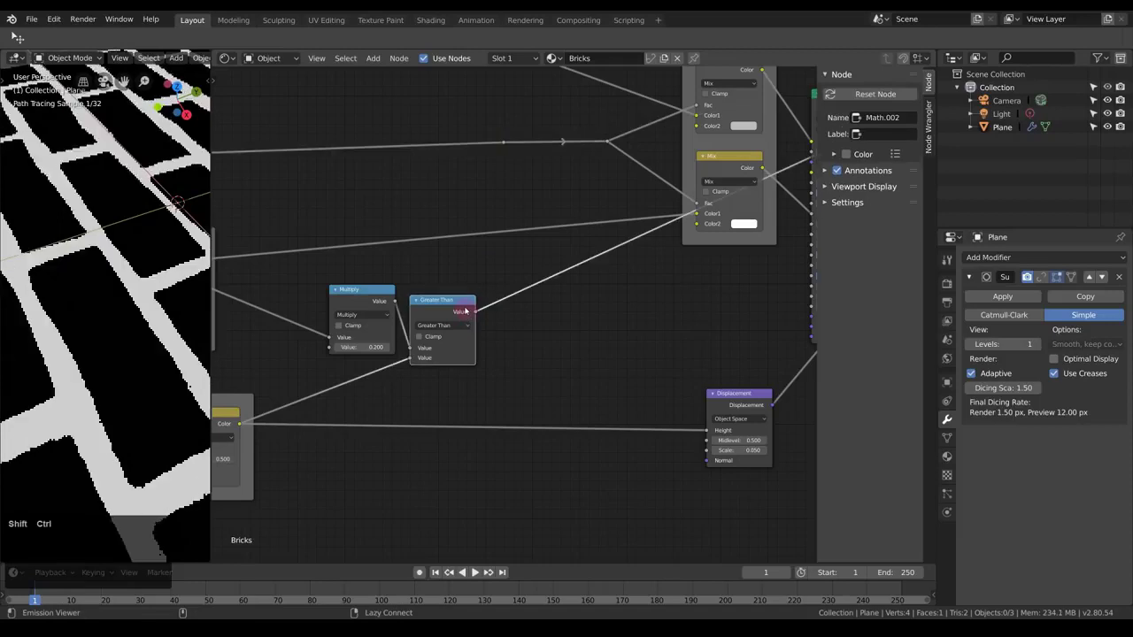
ctrl+shift+click(502, 144)
ctrl+shift+click(475, 310)
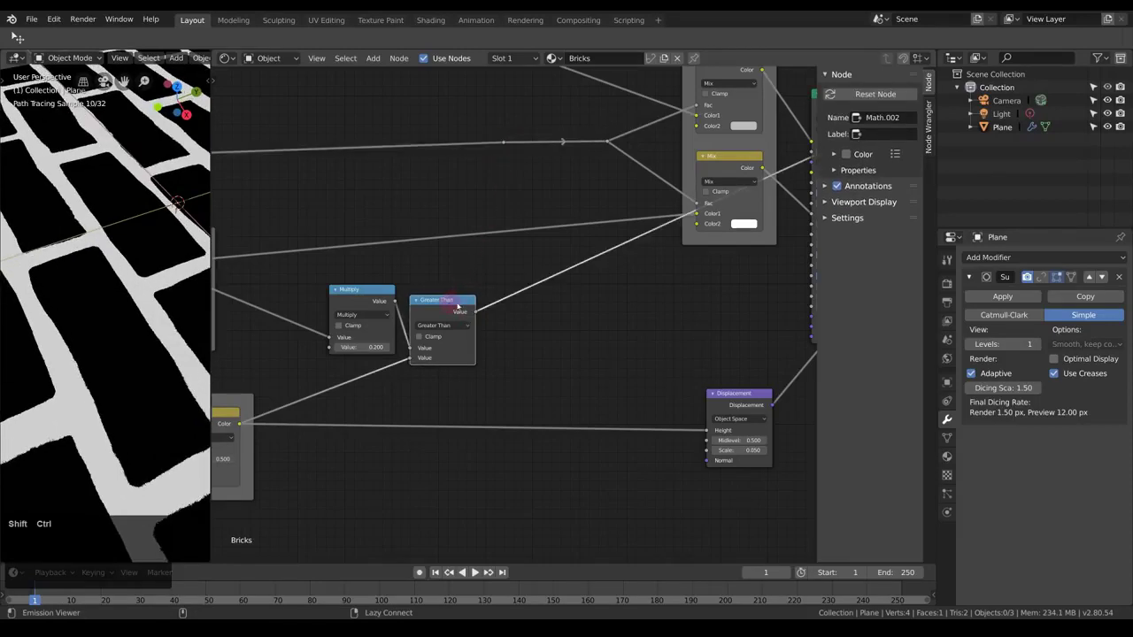
- Cut the old mortar Fac link and connect the Greater Than output to the reroute feeding both Mix Mortar nodes
mouse_move(557, 109)
ctrl+right_down()
mouse_move(567, 145)
mouse_move(553, 203)
ctrl+right_up()
mouse_move(476, 317)
mouse_down()
mouse_move(569, 215)
mouse_move(609, 144)
mouse_up()
middle_drag(463, 298, 508, 306)
click(632, 363)
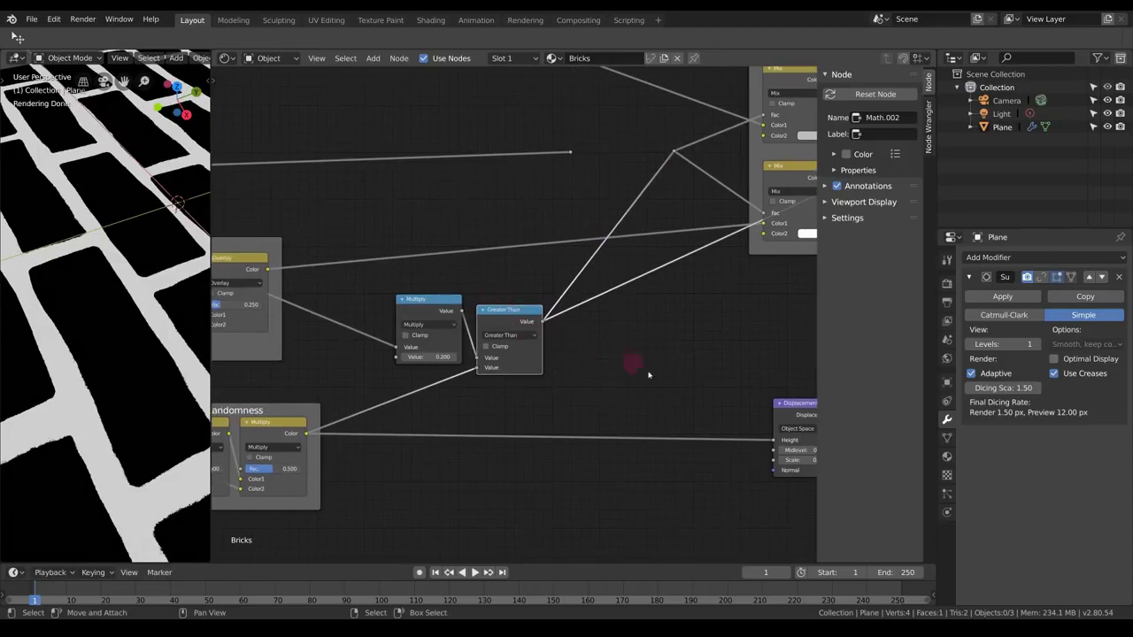
- Insert a MixRGB node between the Randomness frame and Displacement, and connect the Greater Than output to its Fac
middle_drag(640, 368, 561, 324)
key(shift+a)
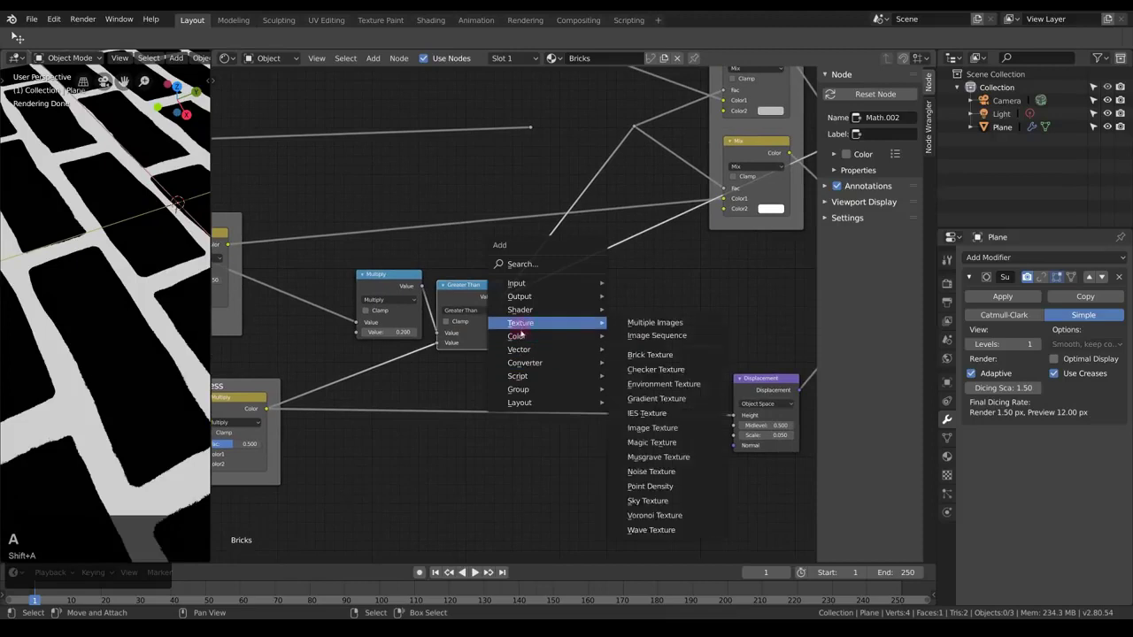
mouse_move(522, 324)
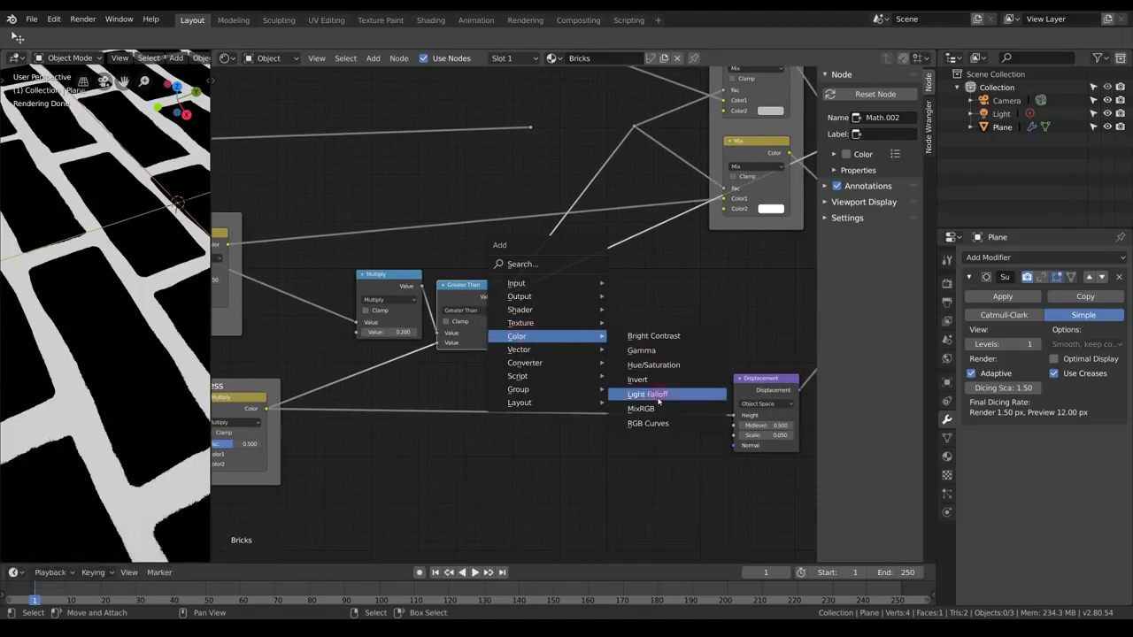
click(655, 413)
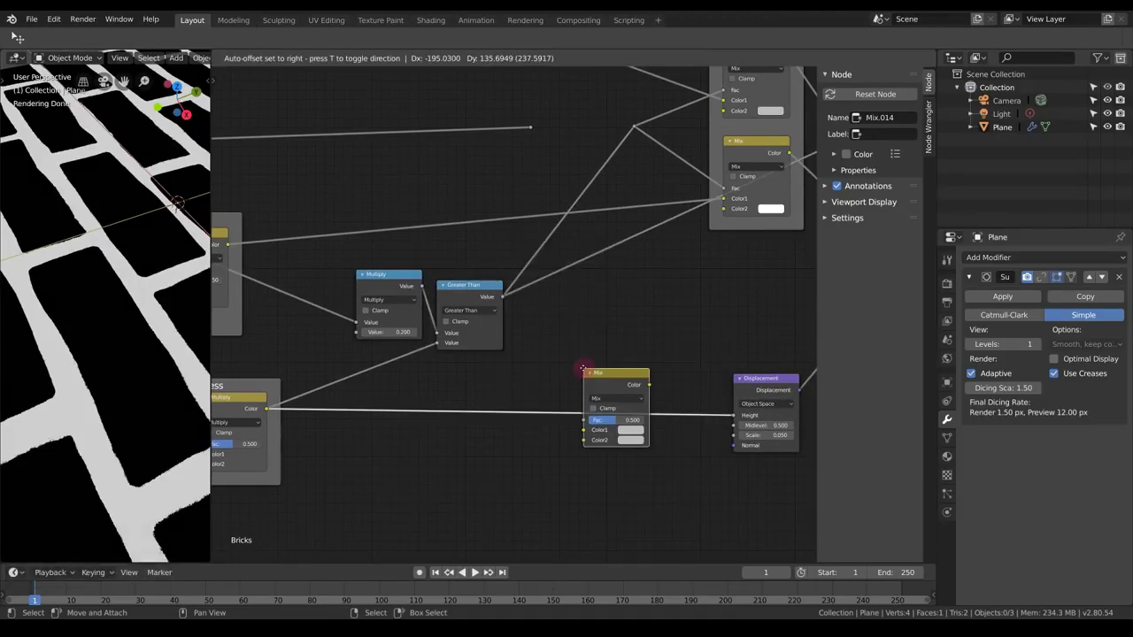
click(584, 320)
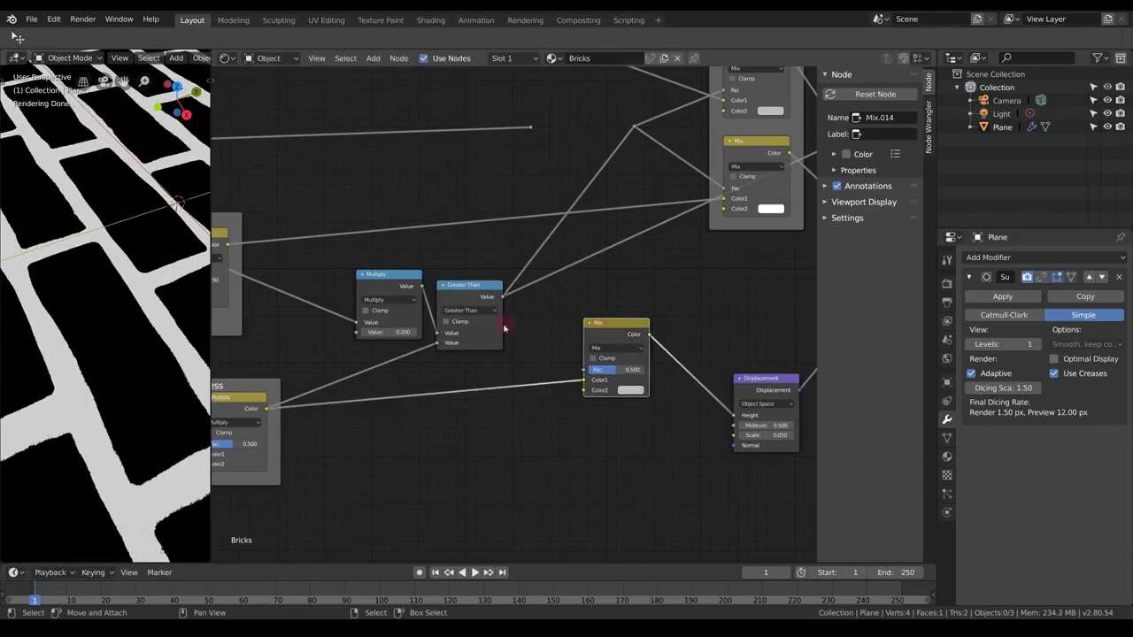
drag(502, 302, 588, 370)
- Connect the Math Multiply value to the new Mix node's Color2 and group the three nodes in a frame labelled Mortar Mask
middle_drag(448, 302, 561, 285)
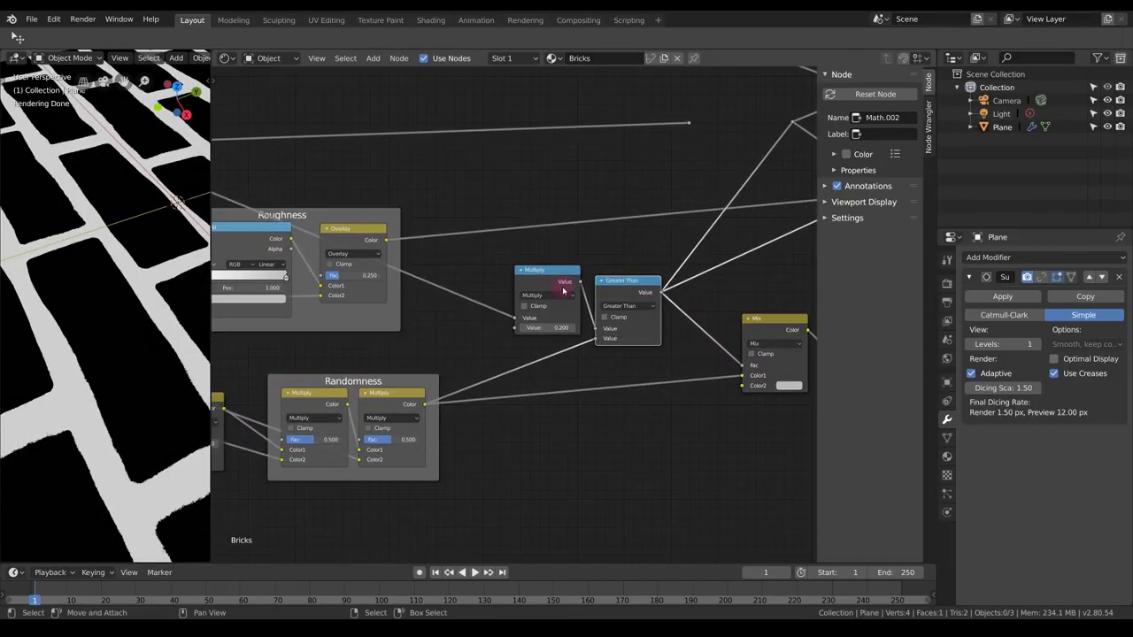
drag(539, 289, 507, 302)
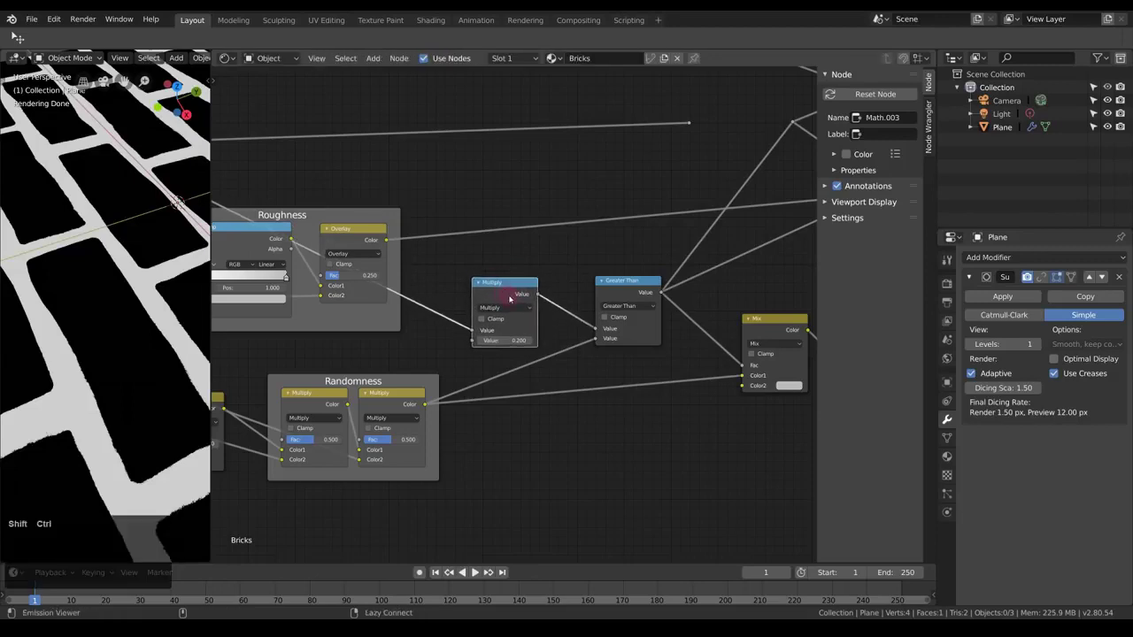
middle_drag(540, 295, 443, 282)
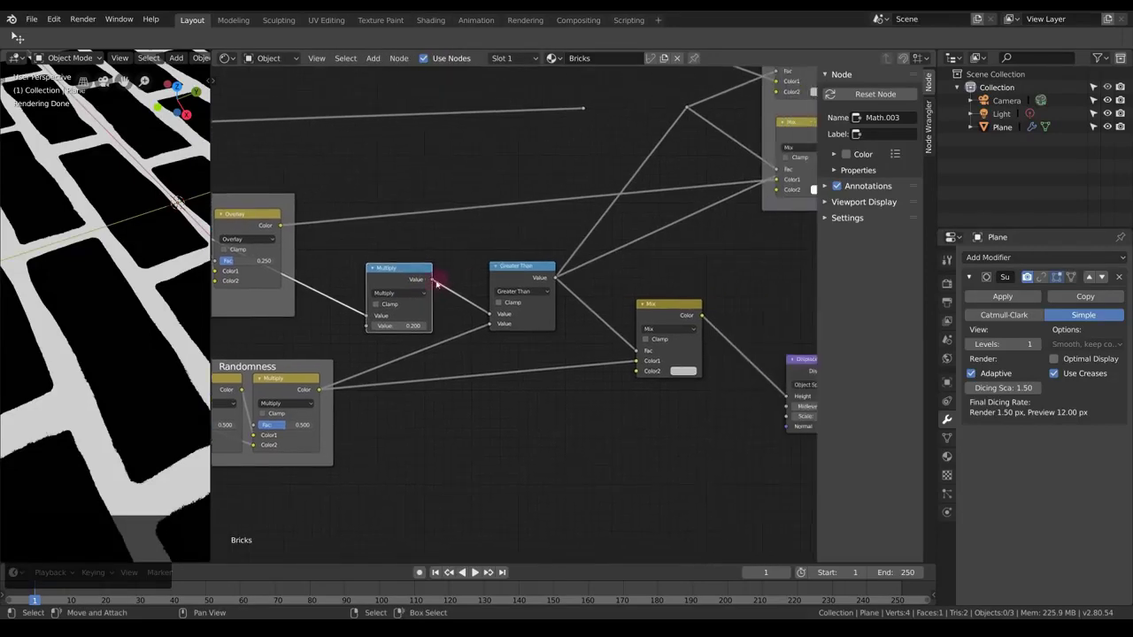
drag(433, 279, 647, 373)
drag(510, 282, 547, 283)
drag(422, 280, 476, 303)
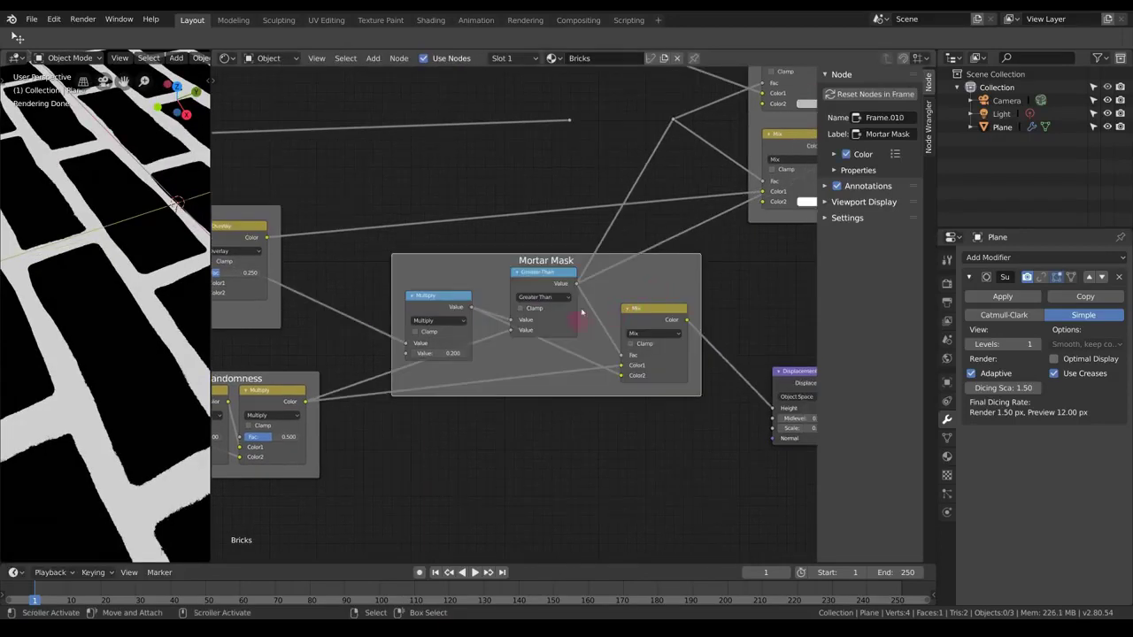
- Switch the preview back to the Principled BSDF and inspect the brick plane with the new mortar mask
middle_drag(664, 261, 440, 372)
scroll(440, 372, down, 4)
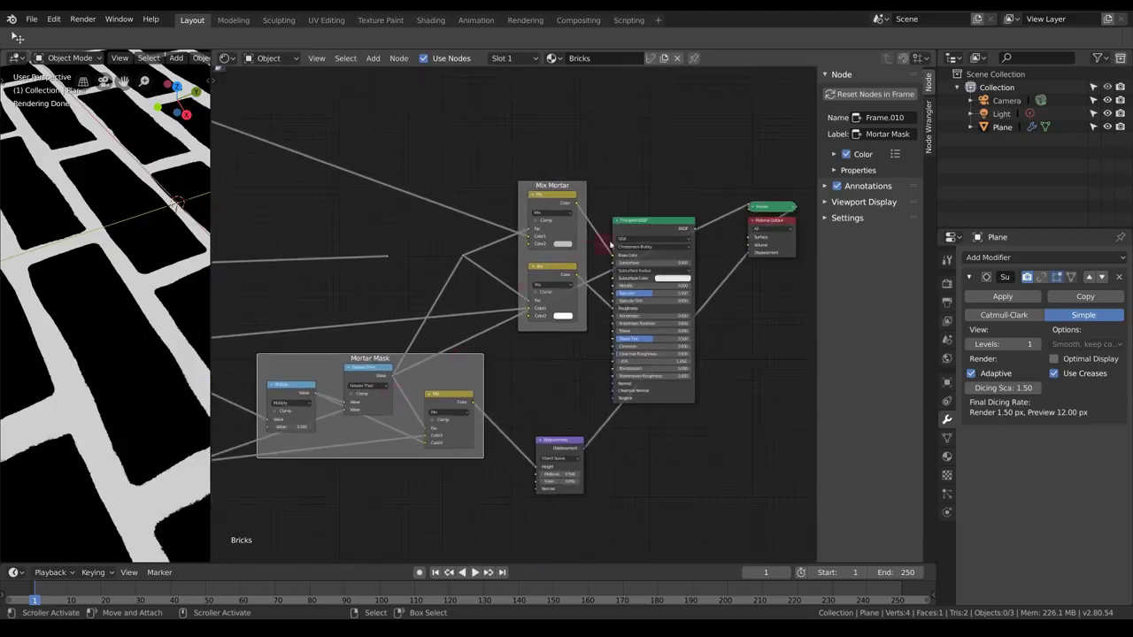
ctrl+shift+click(647, 227)
middle_drag(162, 298, 154, 362)
scroll(175, 348, down, 3)
scroll(154, 362, up, 5)
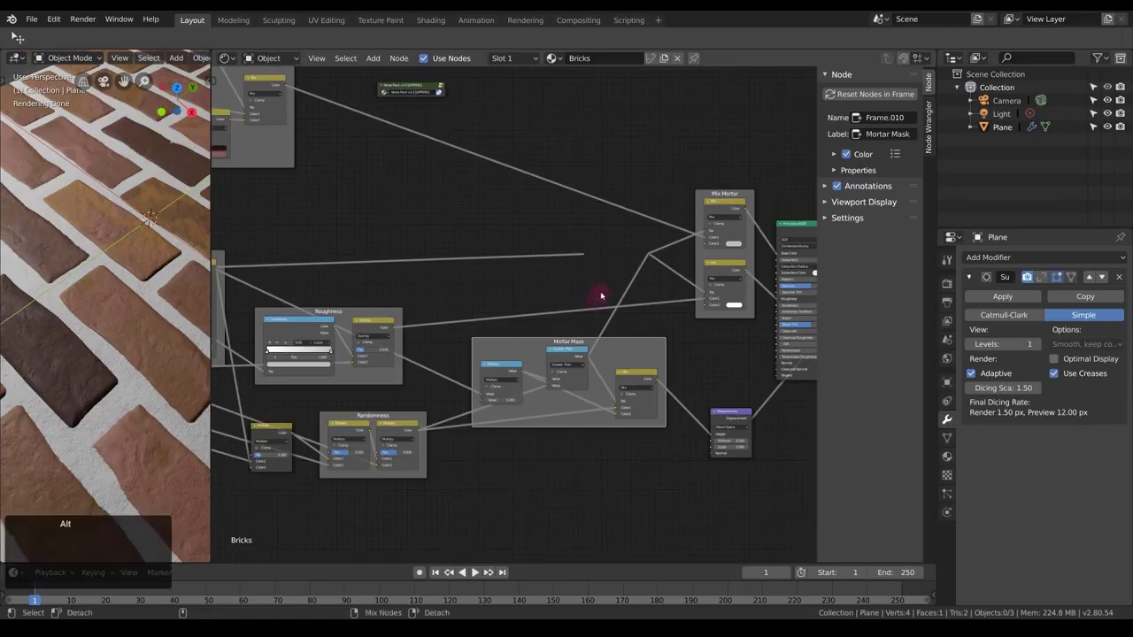
- Delete the disconnected reroute point and its leftover link above the Mortar Mask frame
key(alt+a)
drag(613, 250, 552, 283)
key(x)
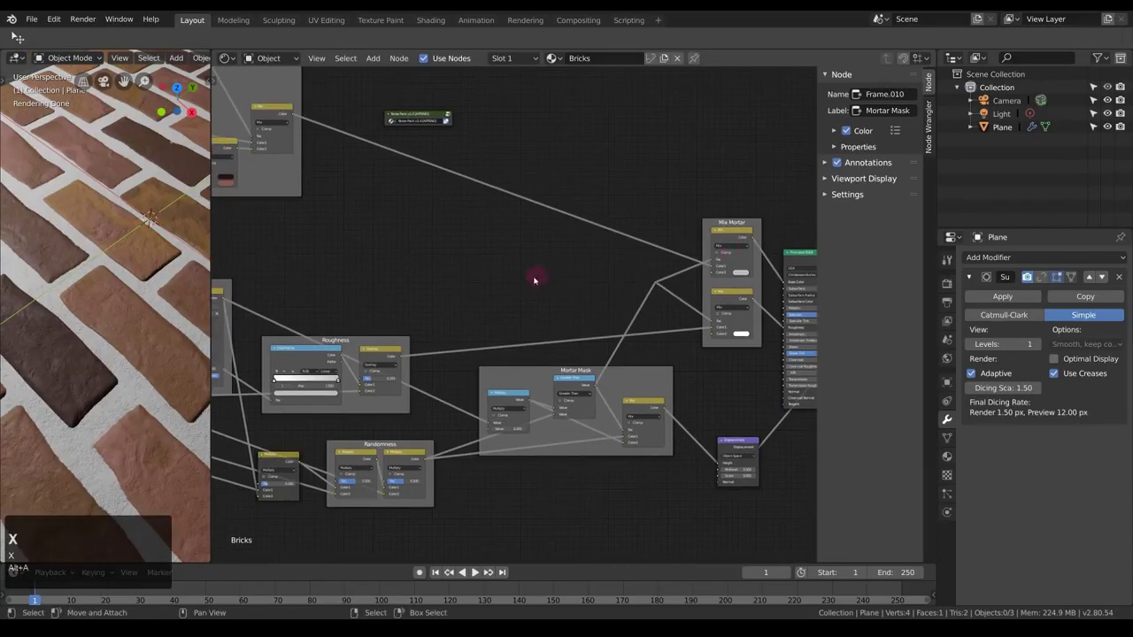
- Add a ColorRamp node with a dark brown and a light grey-beige stop in the empty area above the Mortar Mask frame
scroll(533, 280, up, 1)
key(shift+a)
mouse_move(500, 318)
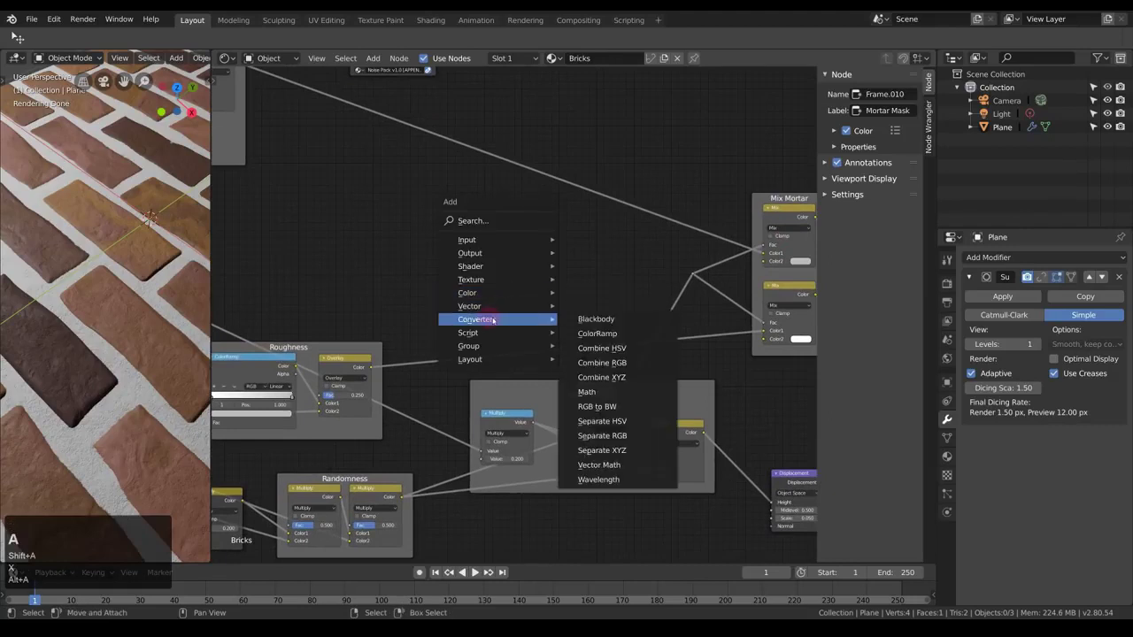
click(663, 337)
click(432, 212)
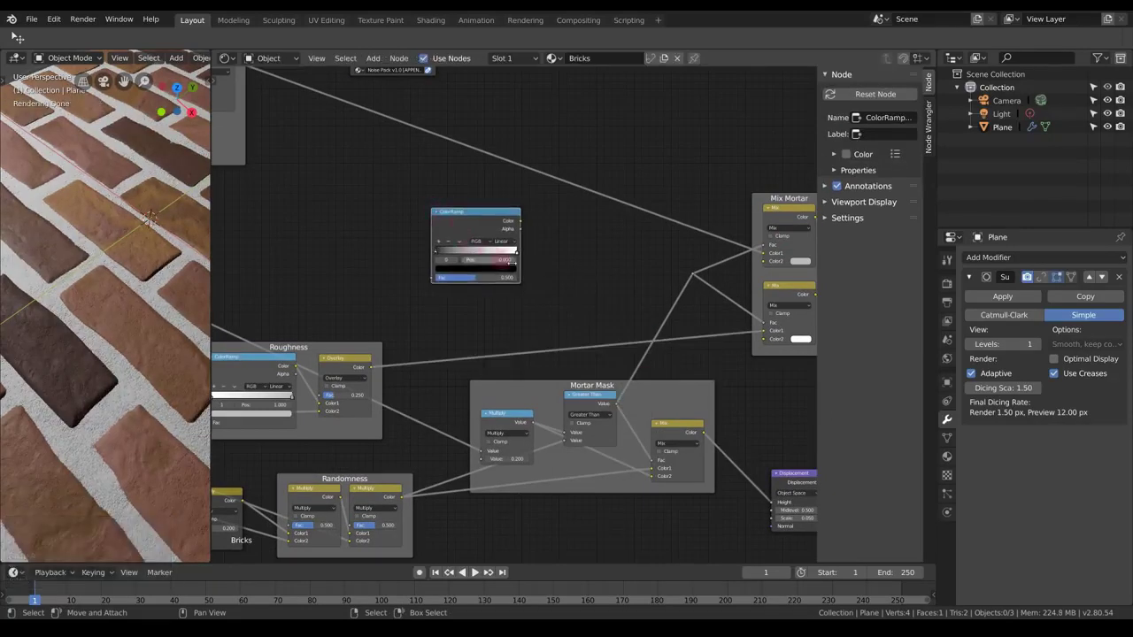
- Connect the Fine Detail RGB Curves color to the new ColorRamp's Fac, place the node above the Roughness frame and preview it
middle_drag(458, 250, 607, 253)
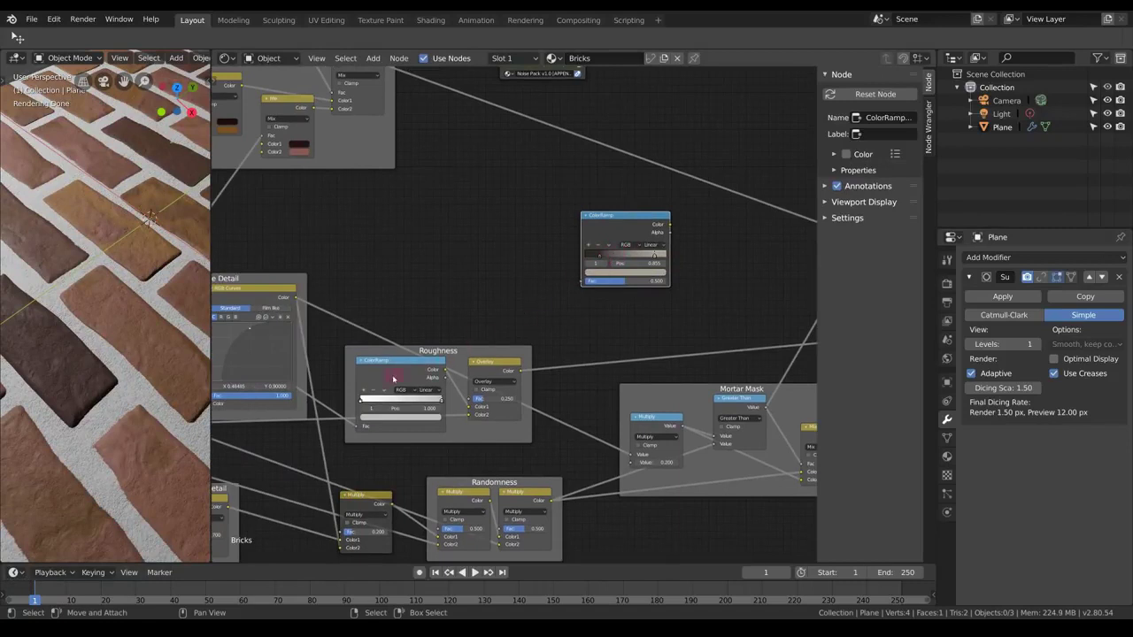
middle_drag(367, 336, 484, 313)
drag(311, 301, 699, 257)
drag(732, 212, 647, 200)
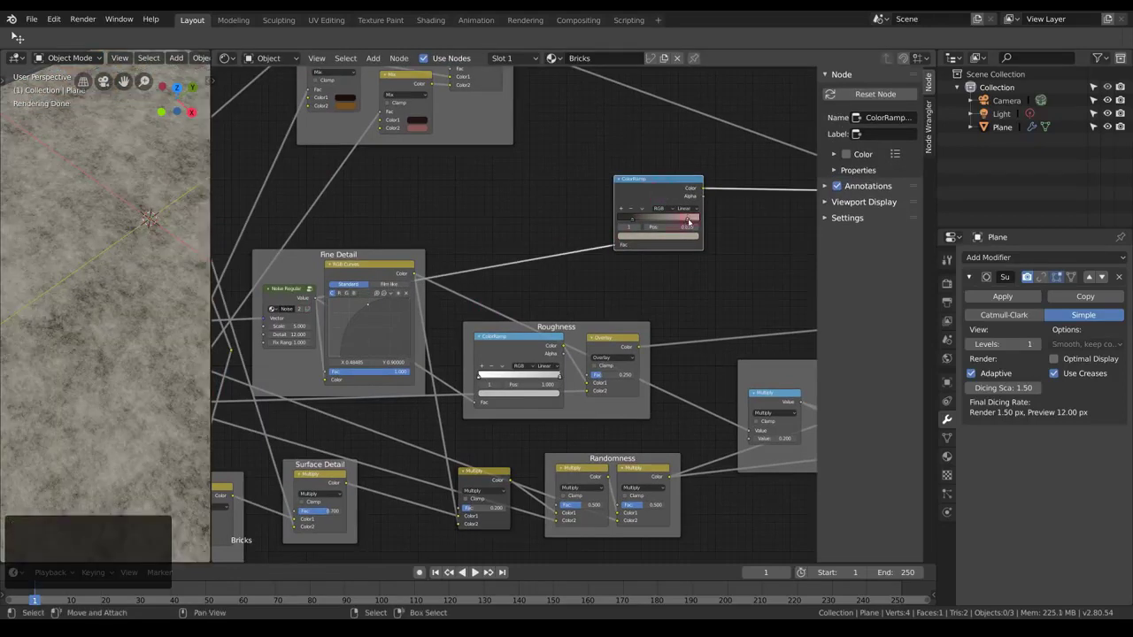
- Set the mortar ColorRamp's interpolation to B-Spline and move its stops closer together, with the light stop at 0.545
scroll(670, 228, up, 3)
middle_drag(670, 228, 506, 328)
click(634, 249)
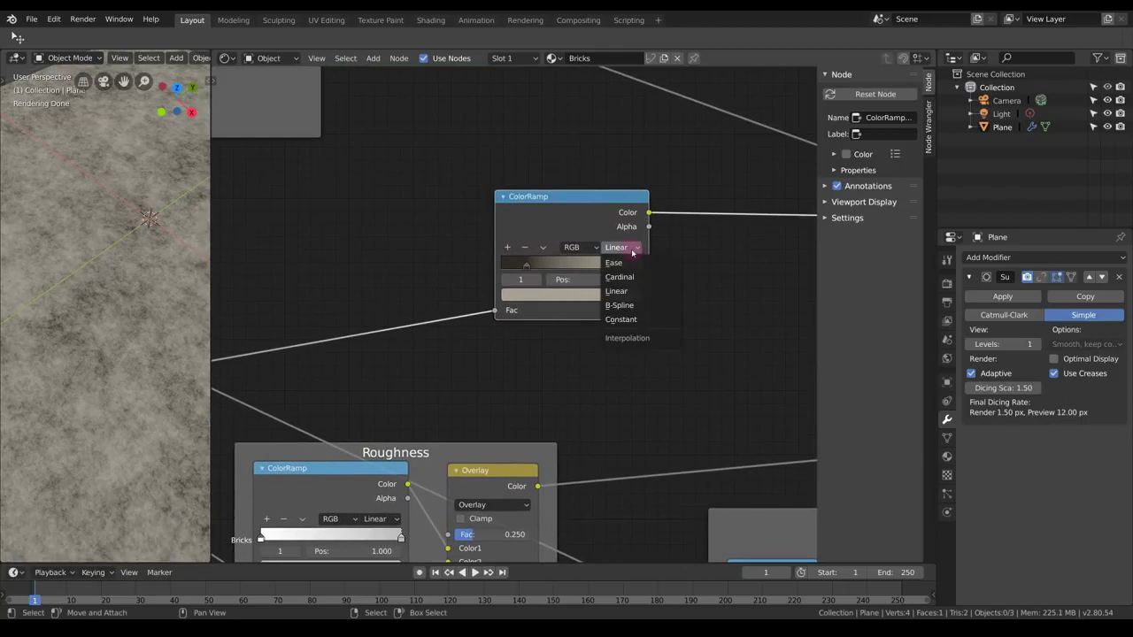
click(626, 307)
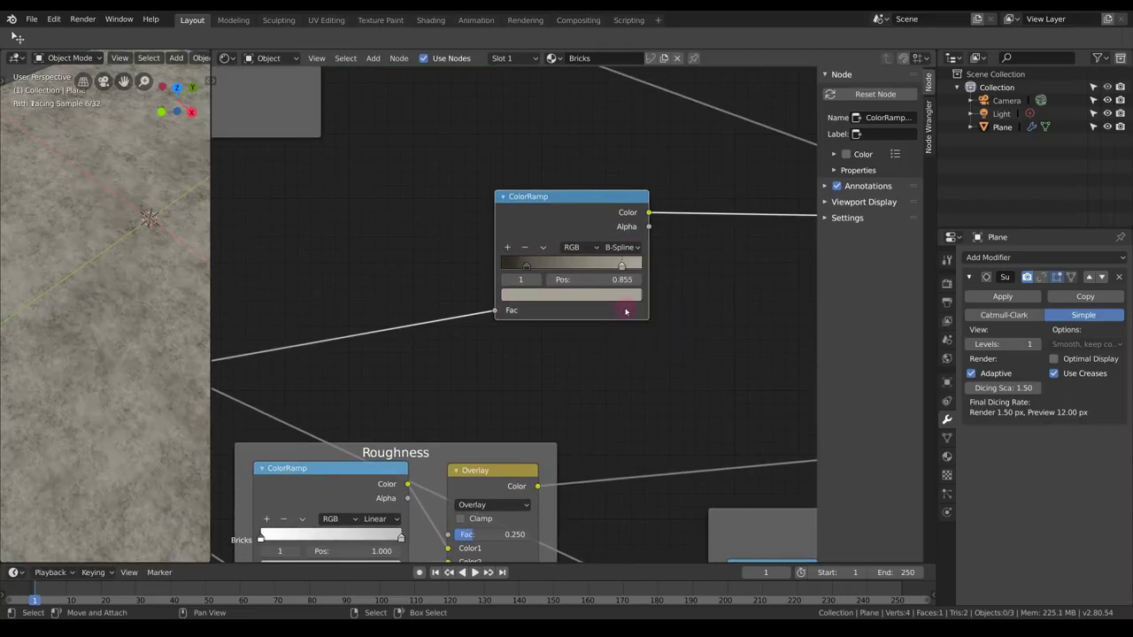
drag(622, 267, 535, 268)
click(583, 267)
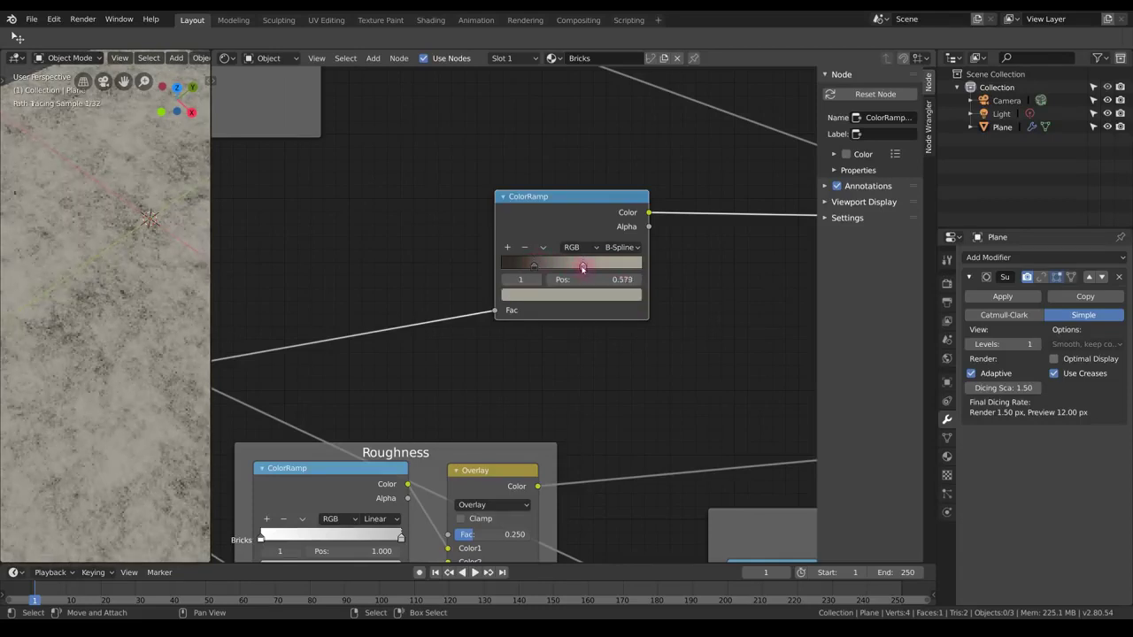
- Connect the mortar ColorRamp's Color to Color2 of the upper Mix node in the Mix Mortar frame
scroll(476, 297, down, 3)
middle_drag(530, 286, 441, 280)
drag(406, 274, 714, 322)
- Set the red, green and blue values of Color2 on the lower Mix Mortar node to 0.8
scroll(665, 274, up, 2)
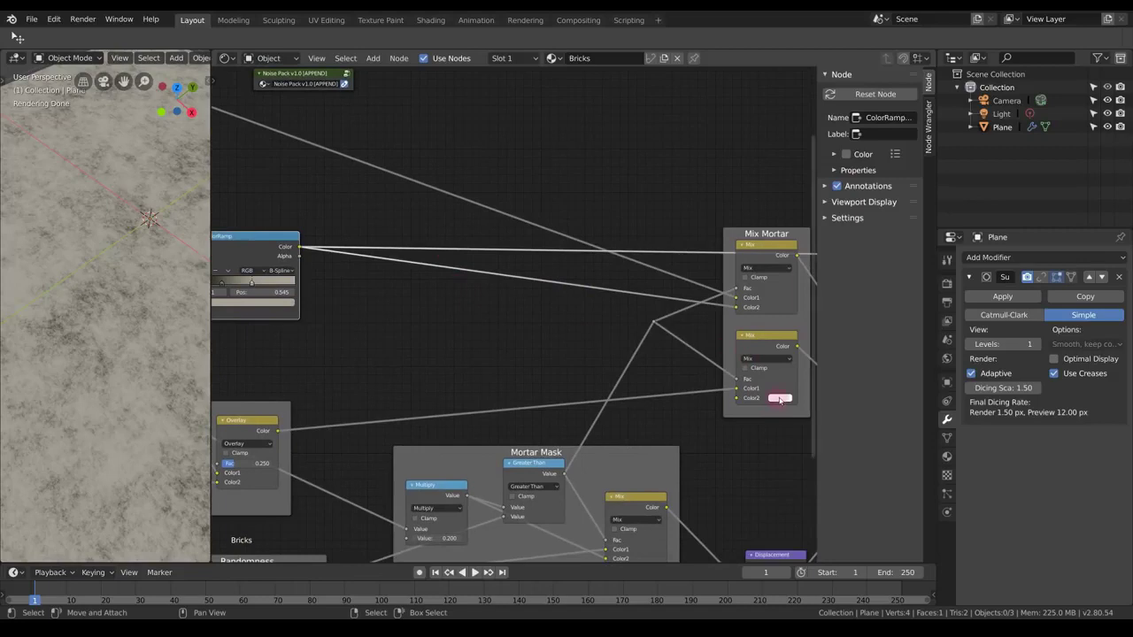
middle_drag(779, 398, 721, 375)
click(729, 376)
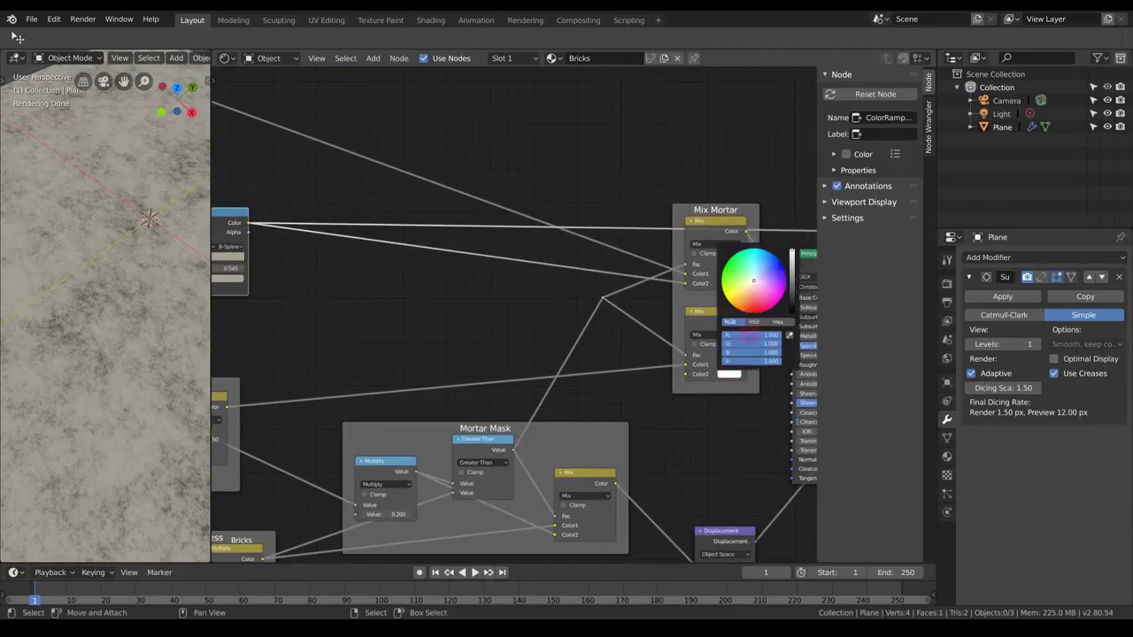
drag(748, 348, 747, 336)
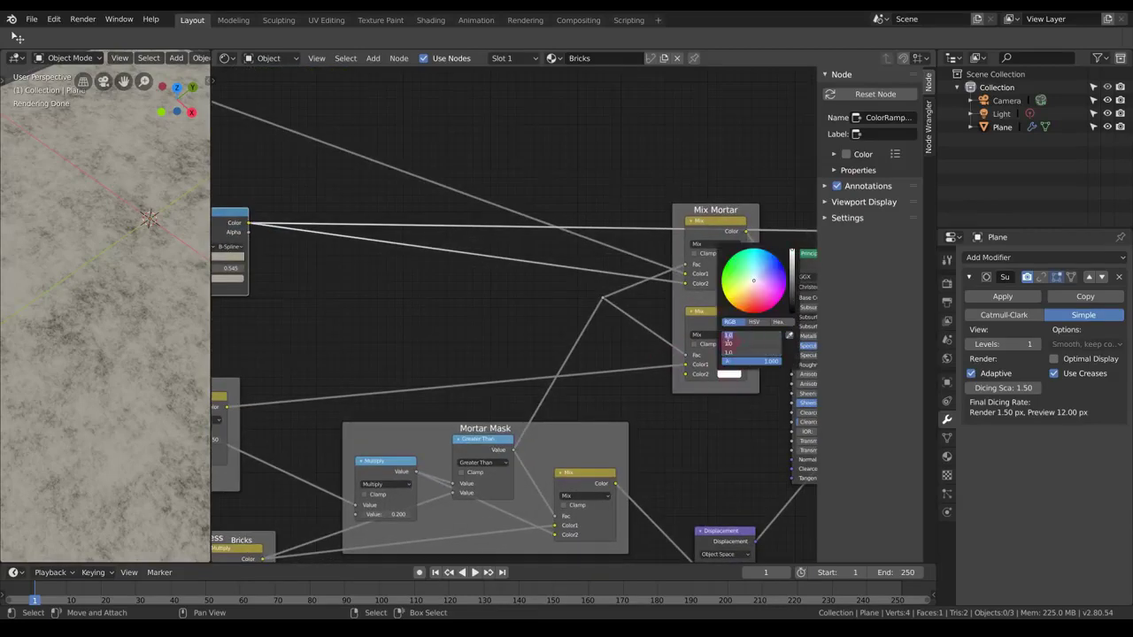
text(0.8)
key(KP_Enter)
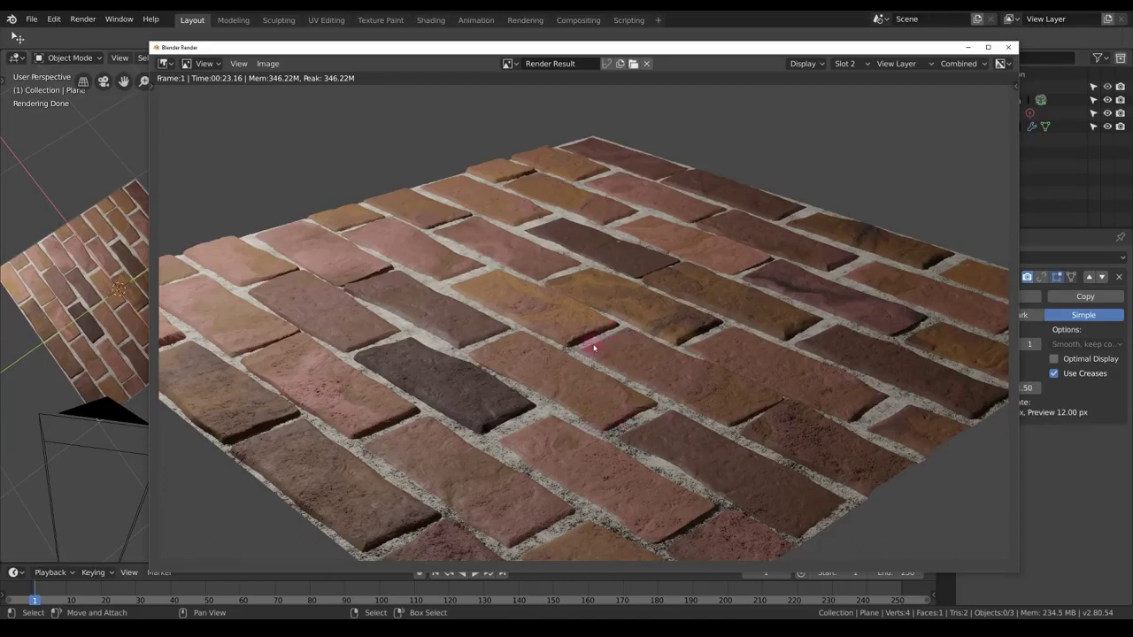
- Close the render, add a Voronoi Texture below the Dents frame with Crackle as its feature output, and preview it
key(Escape)
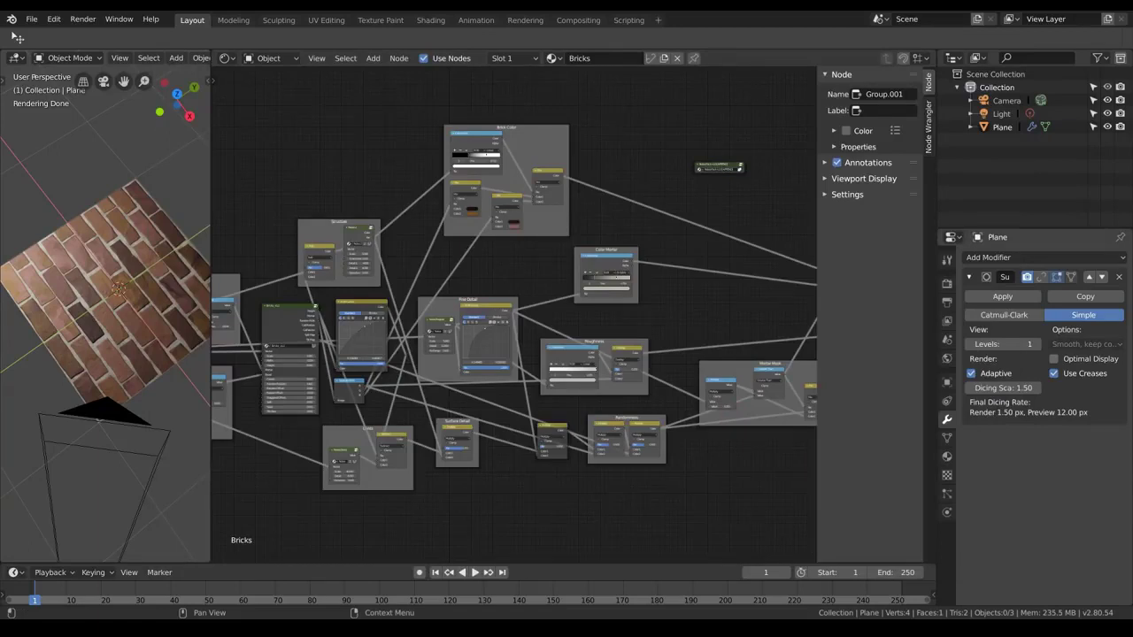
middle_drag(523, 410, 496, 387)
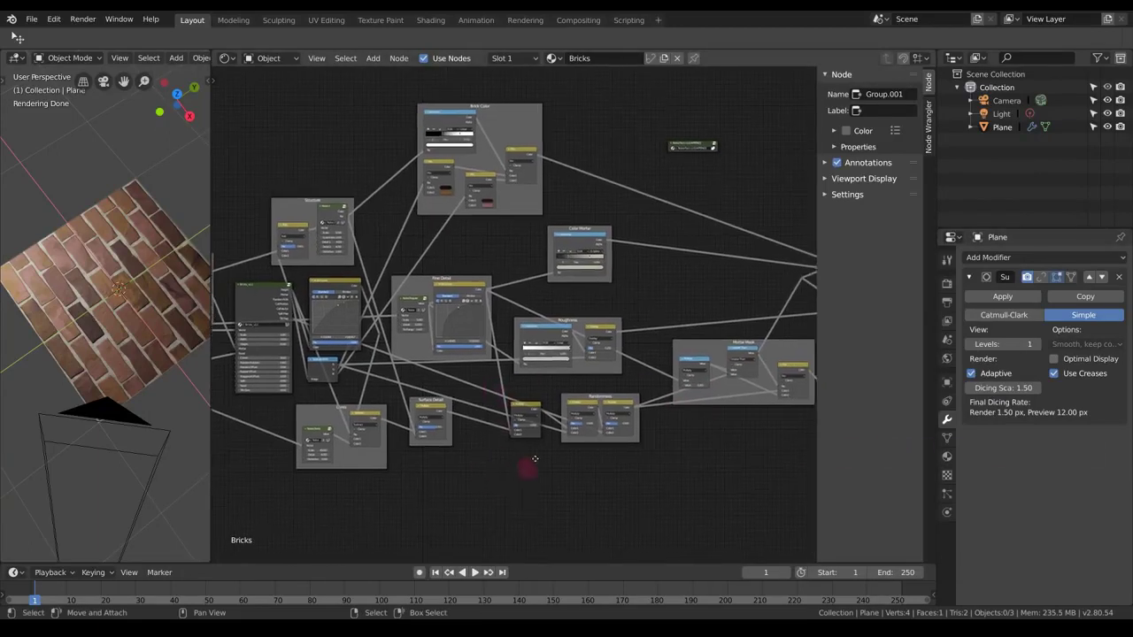
middle_drag(531, 462, 563, 361)
scroll(512, 403, up, 3)
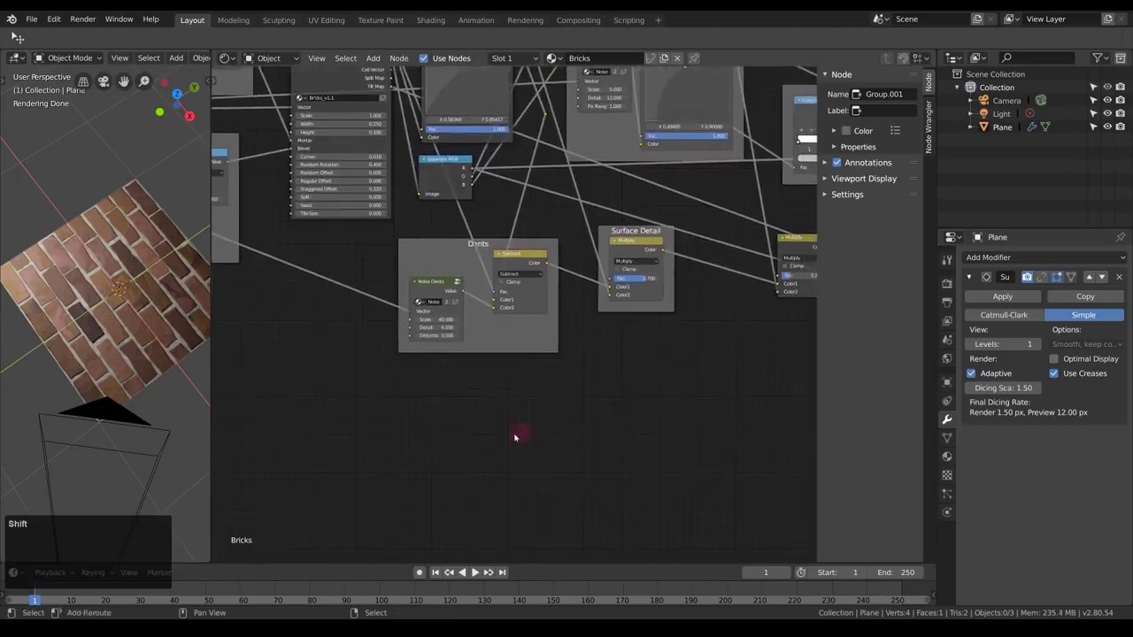
key(shift+a)
mouse_move(515, 436)
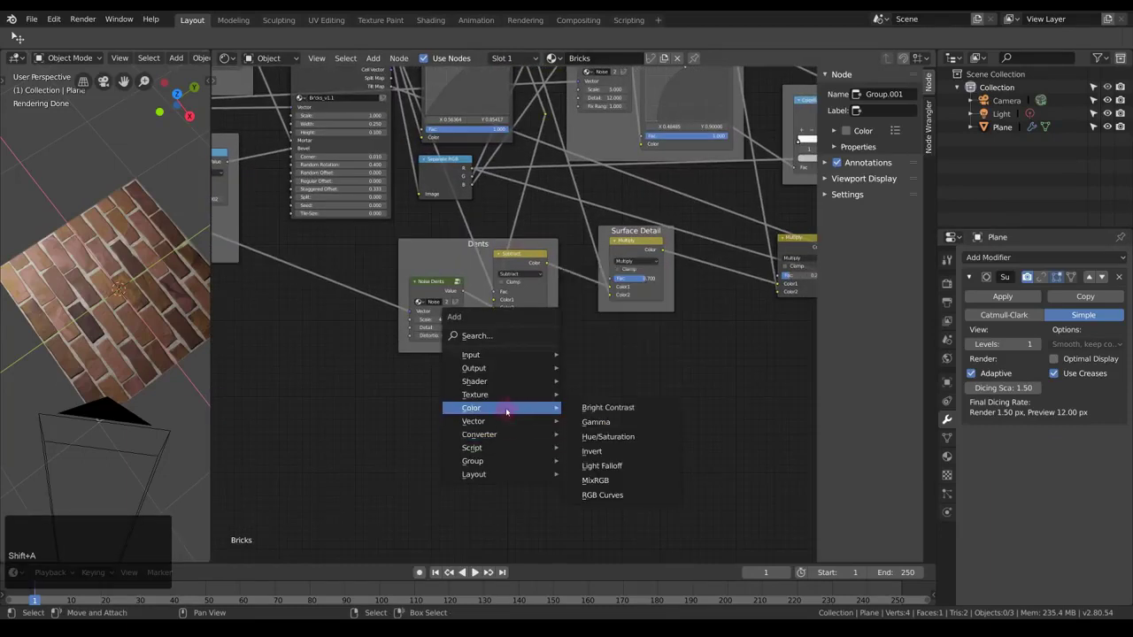
mouse_move(467, 397)
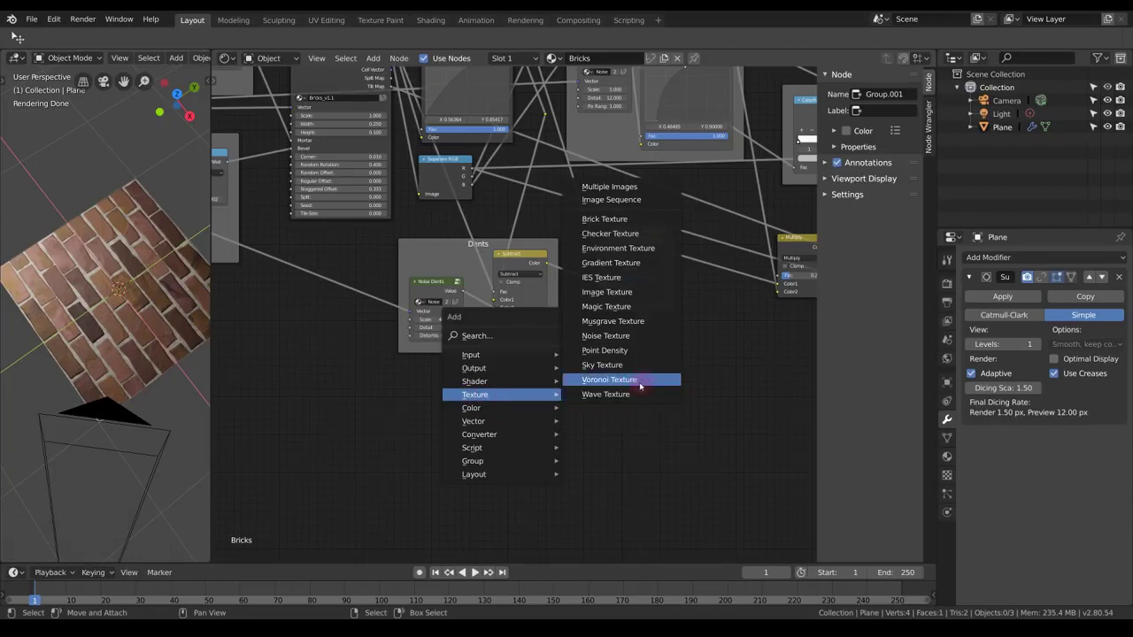
click(640, 386)
click(557, 454)
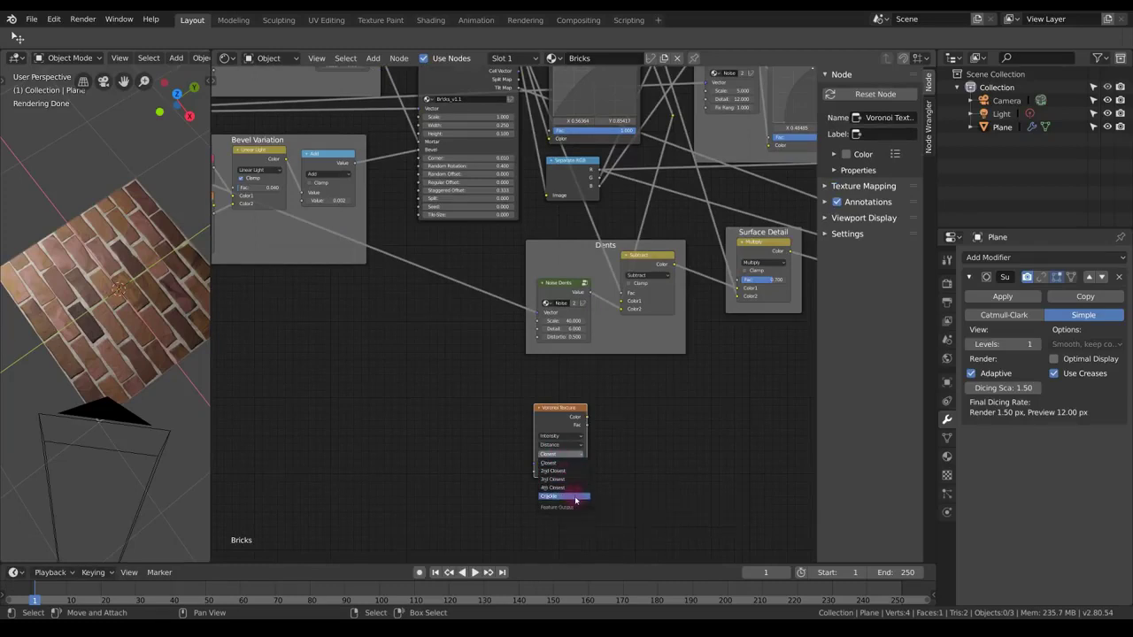
click(575, 497)
ctrl+shift+click(571, 422)
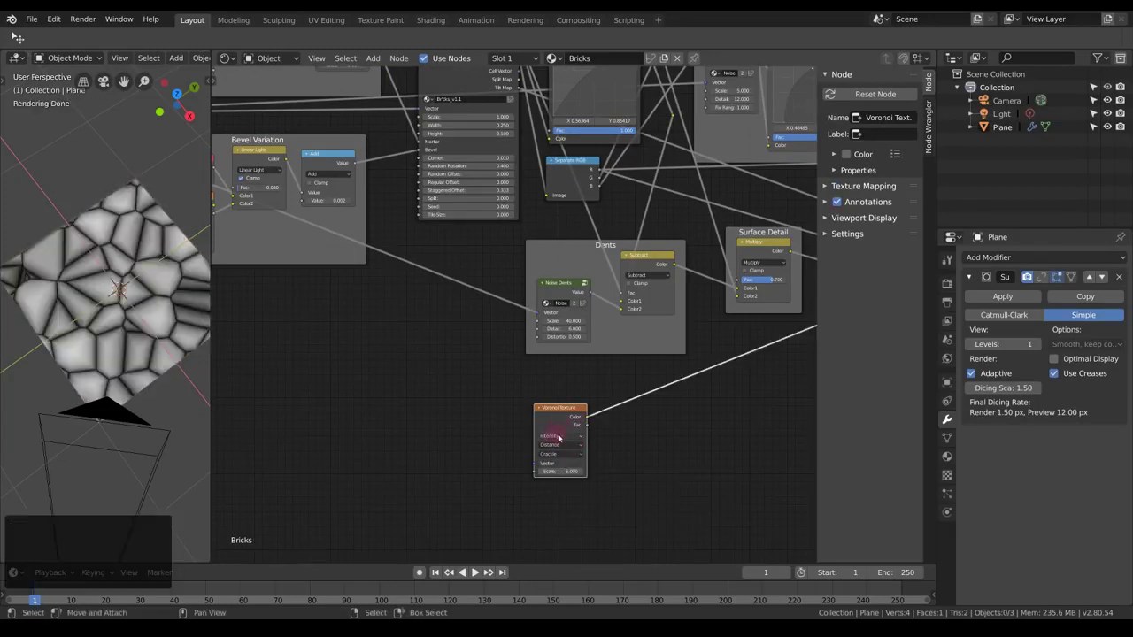
- Feed the Color of the Add node in the Structure frame into the Voronoi Texture's Vector and preview the per-brick crackle pattern
middle_drag(531, 186, 481, 442)
ctrl+shift+click(461, 184)
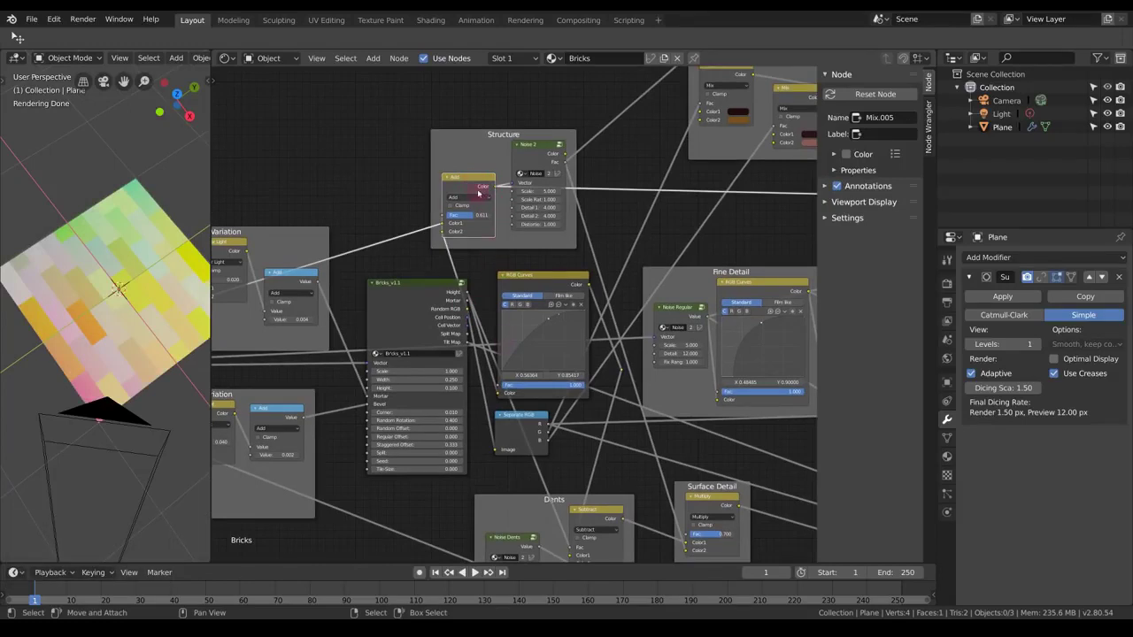
scroll(484, 187, down, 3)
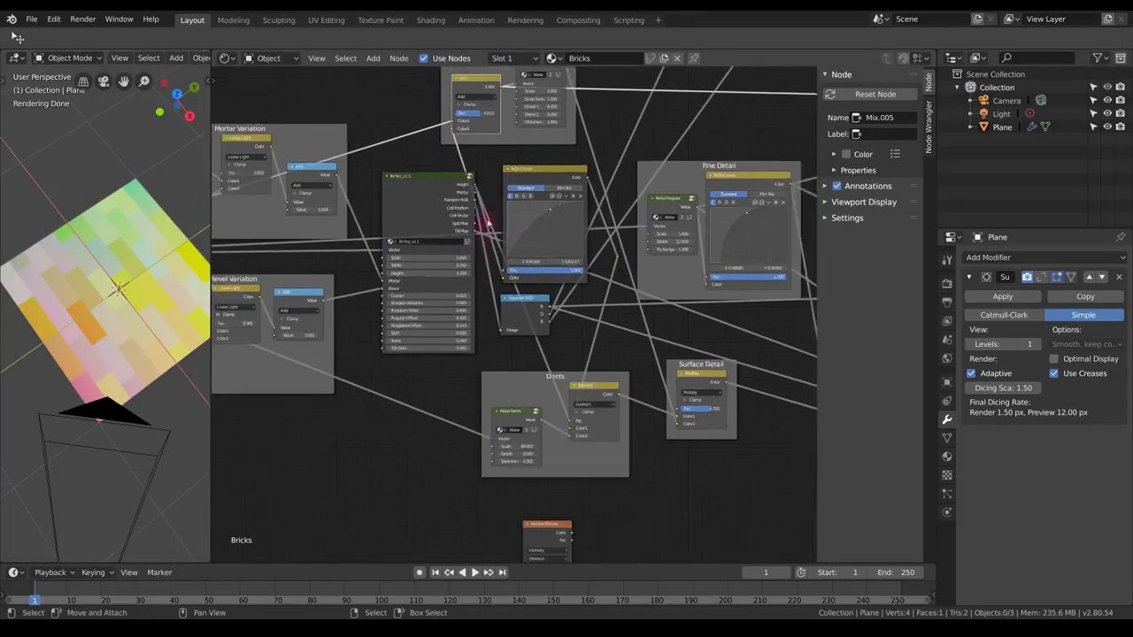
drag(535, 490, 620, 478)
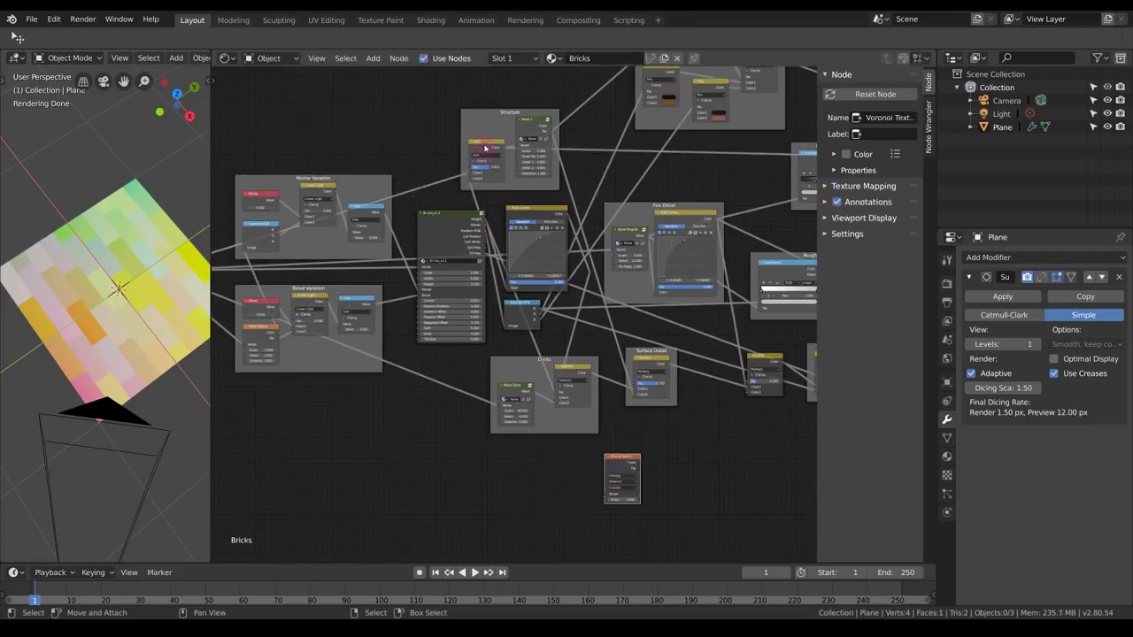
drag(504, 152, 535, 482)
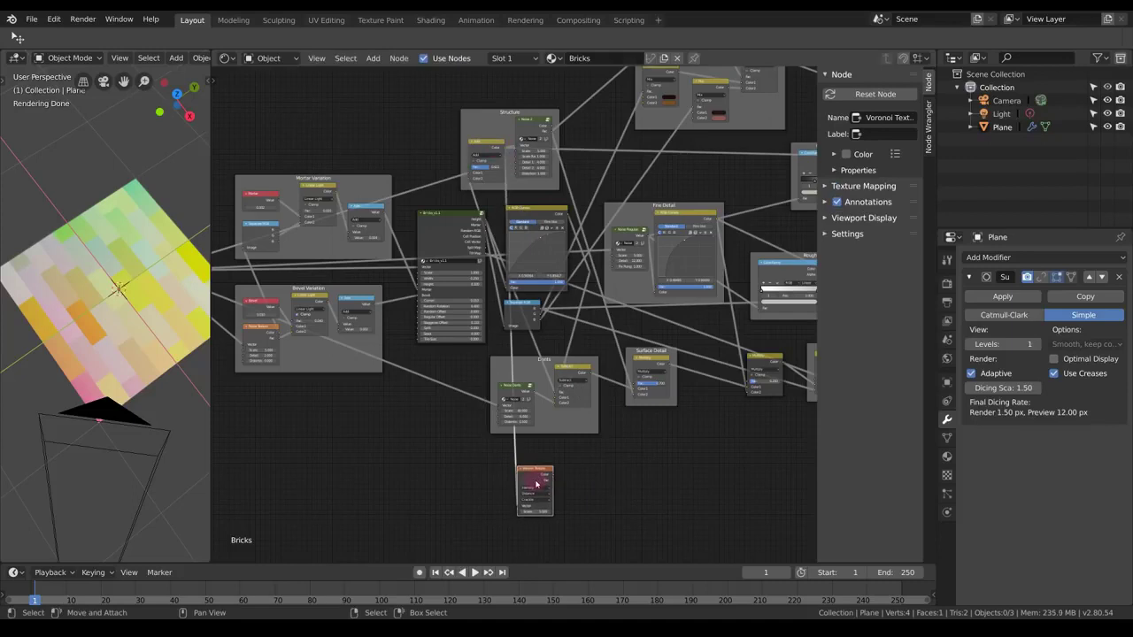
ctrl+shift+click(534, 483)
scroll(96, 323, up, 4)
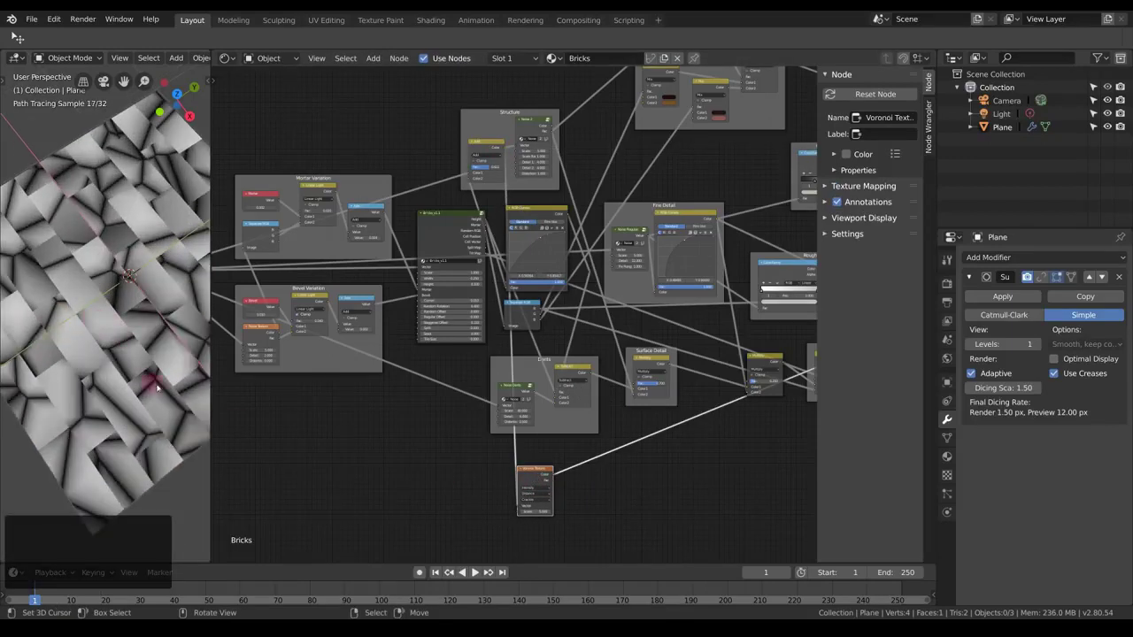
key(KP_Decimal)
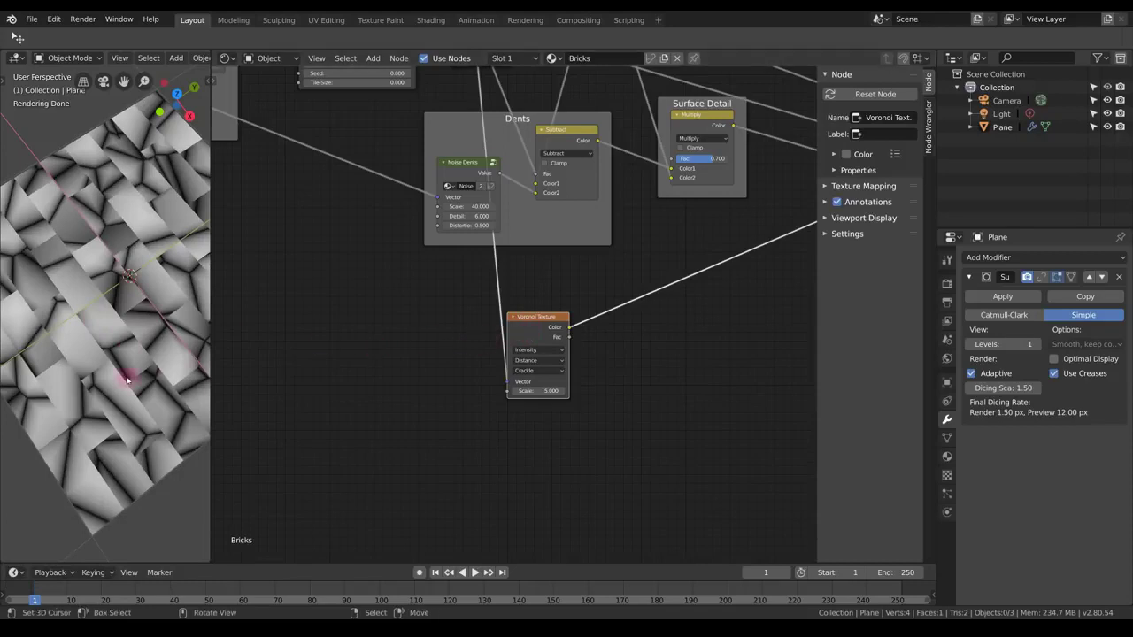
- Add a Noise Texture node below the Dents and Bevel Variation frames, well ahead of the Voronoi Texture
middle_drag(424, 368, 416, 416)
key(shift+a)
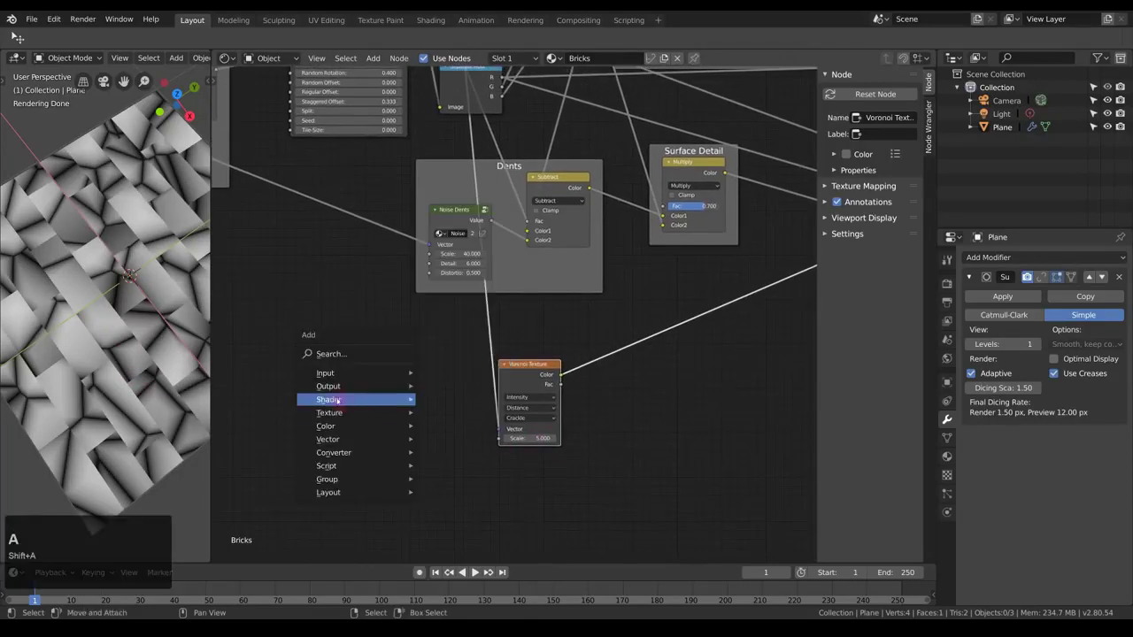
mouse_move(329, 412)
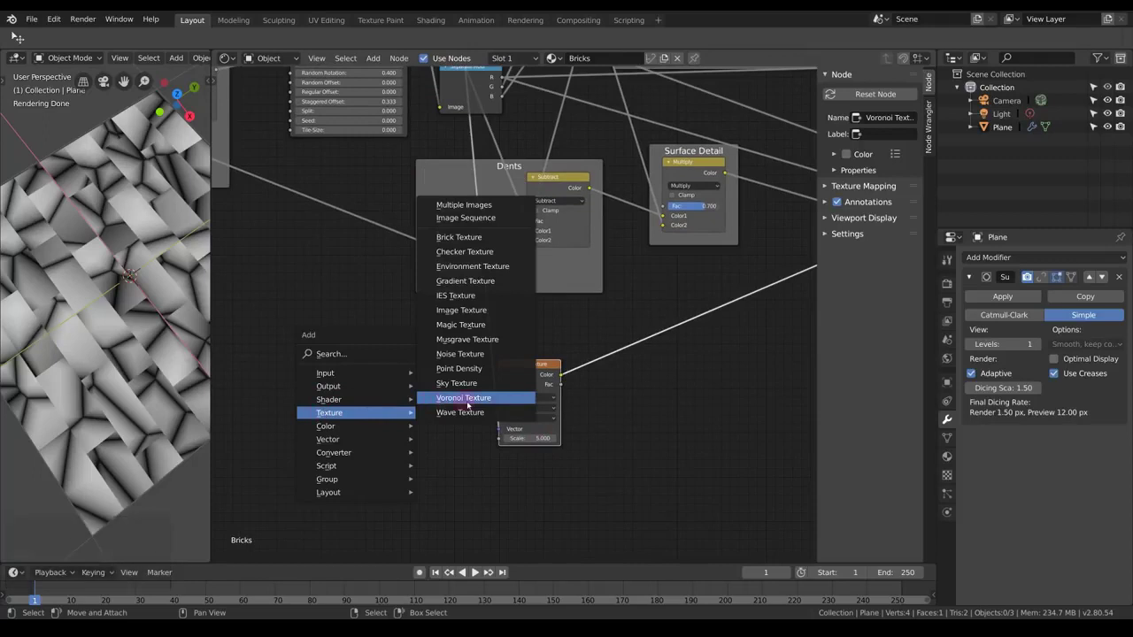
click(460, 354)
click(327, 391)
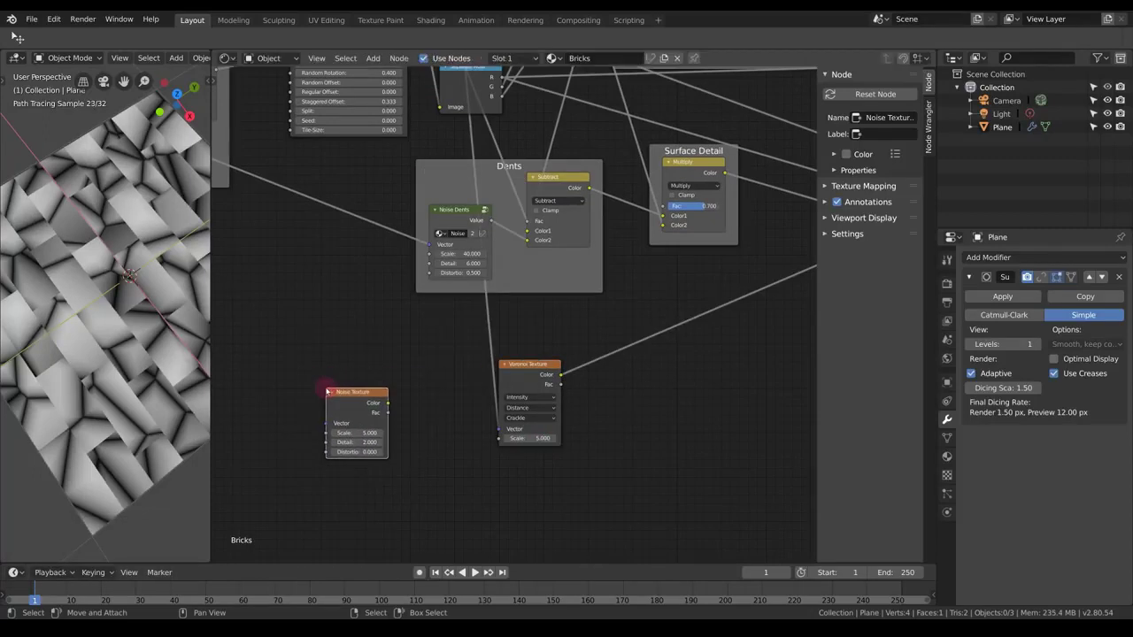
middle_drag(382, 376, 487, 397)
middle_drag(372, 357, 629, 348)
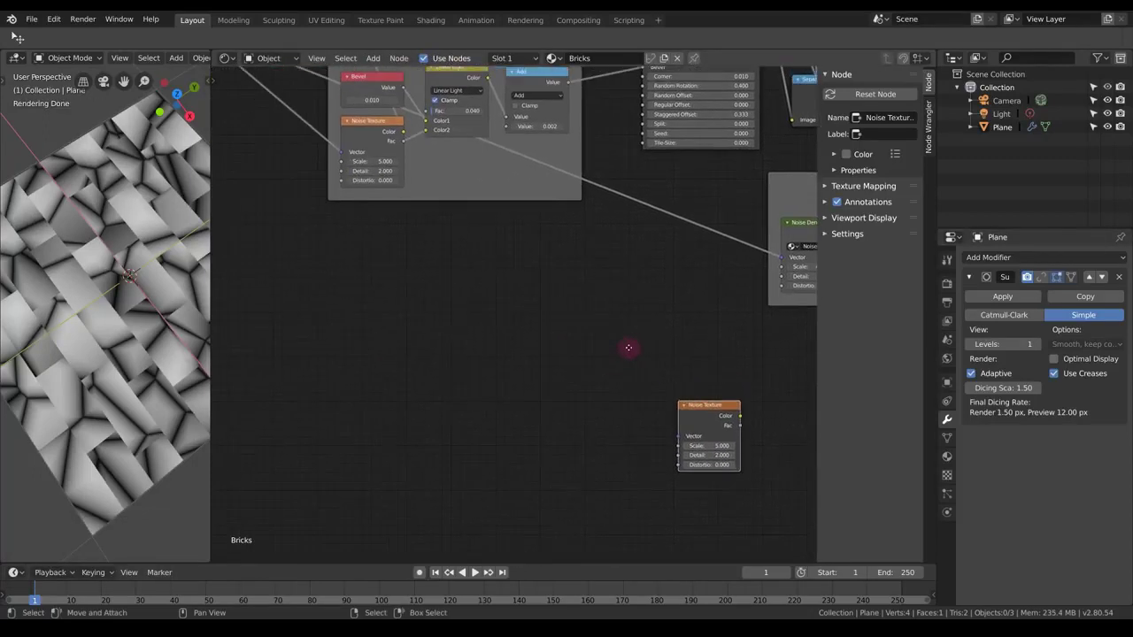
drag(704, 421, 537, 366)
- Connect the UV Map reroute to the new Noise Texture's Vector and move the node closer to the Voronoi Texture
middle_drag(353, 339, 645, 432)
scroll(645, 432, down, 3)
middle_drag(560, 361, 408, 315)
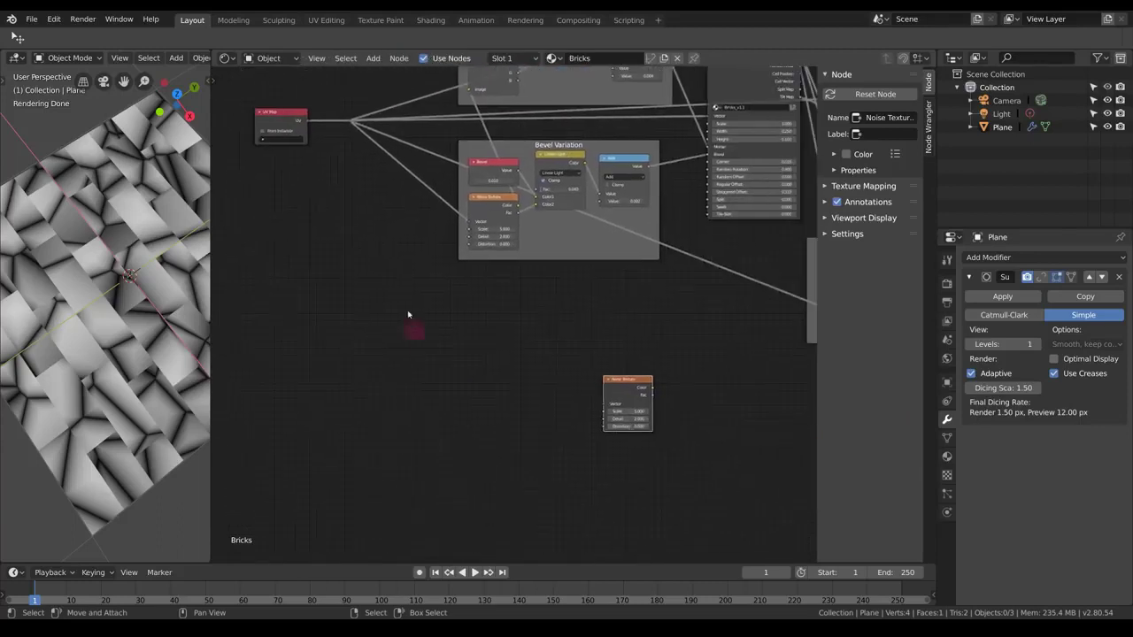
drag(353, 121, 621, 406)
middle_drag(638, 410, 350, 278)
key(g)
click(501, 270)
- Make room beside the Voronoi Texture and insert a MixRGB node on the link feeding its Vector
scroll(530, 290, up, 4)
middle_drag(530, 300, 471, 372)
drag(589, 367, 713, 405)
key(shift+a)
mouse_move(524, 379)
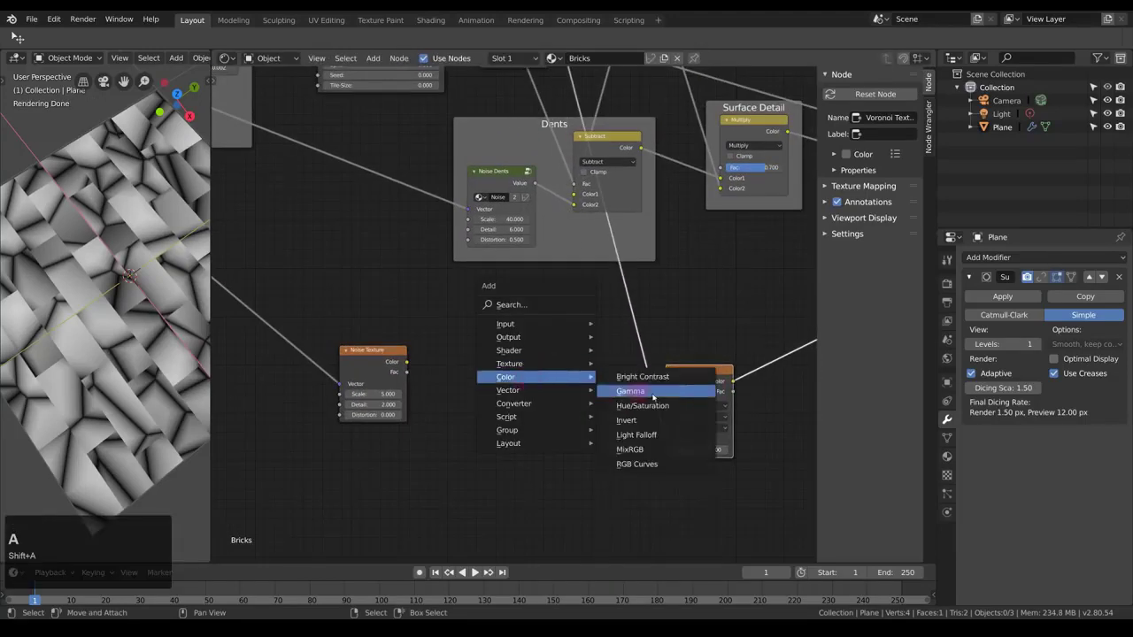
click(664, 446)
click(568, 293)
drag(584, 314, 551, 375)
- Set the new MixRGB node's blend type to Add and connect the Noise Texture's Color to its Color2
drag(361, 372, 437, 414)
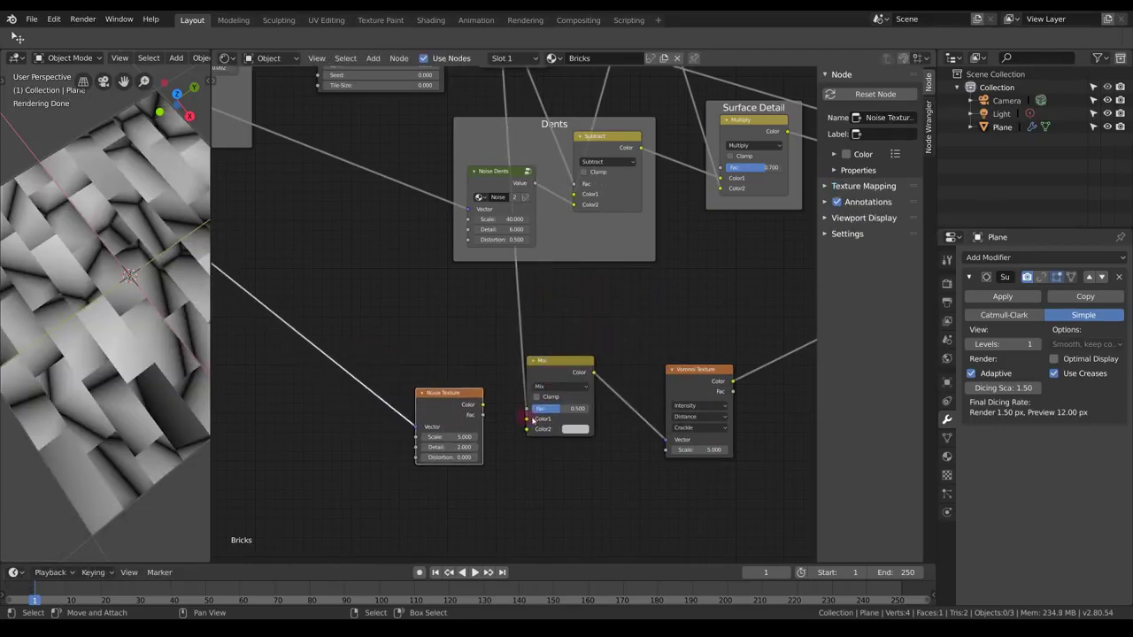
drag(566, 388, 576, 388)
click(557, 385)
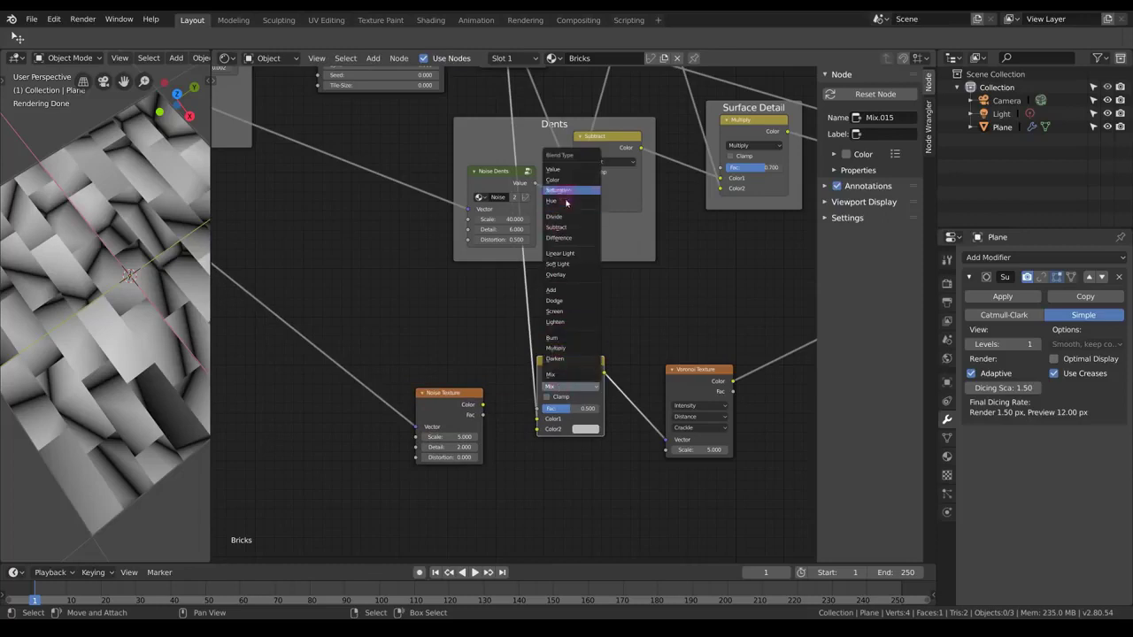
click(562, 290)
drag(481, 408, 541, 409)
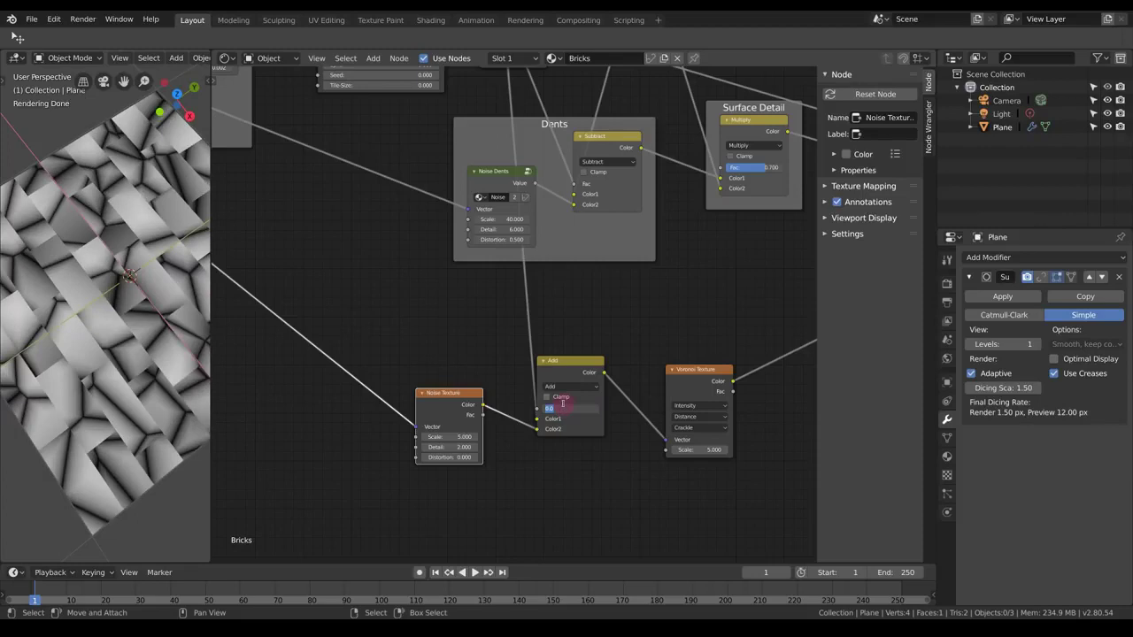
- Set the new Add node's Fac to 0.15 and adjust the Noise Texture's Detail to distort the cracks
text(15)
key(KP_Enter)
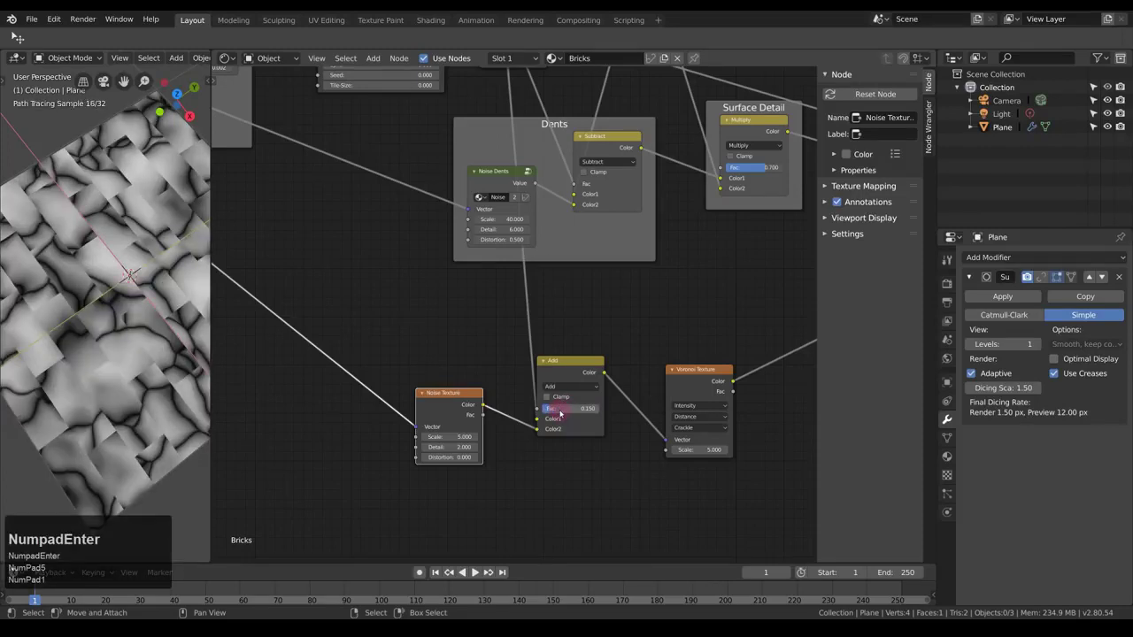
drag(447, 447, 460, 447)
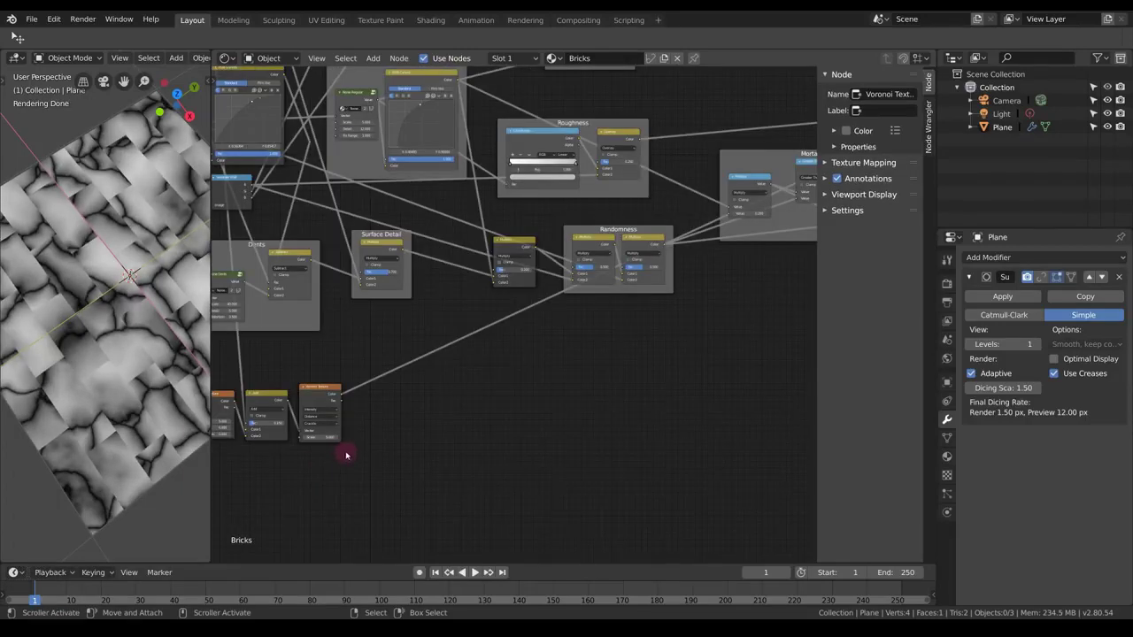
- Move the Randomness and Mortar Mask frames further apart to make room for another node between them
middle_drag(347, 455, 372, 436)
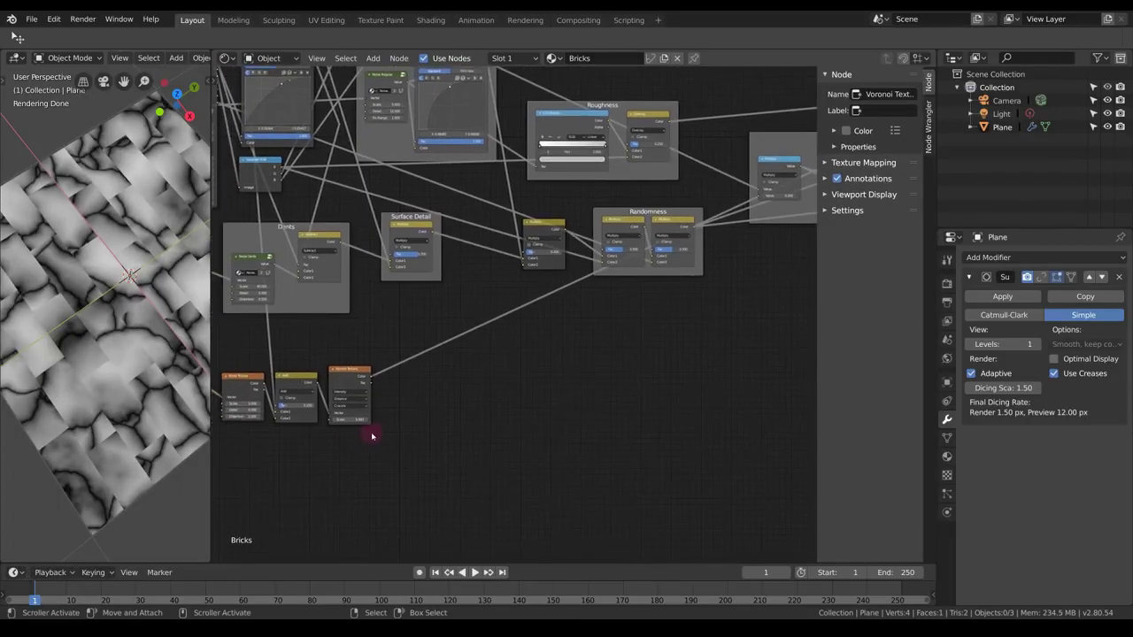
middle_drag(421, 407, 447, 397)
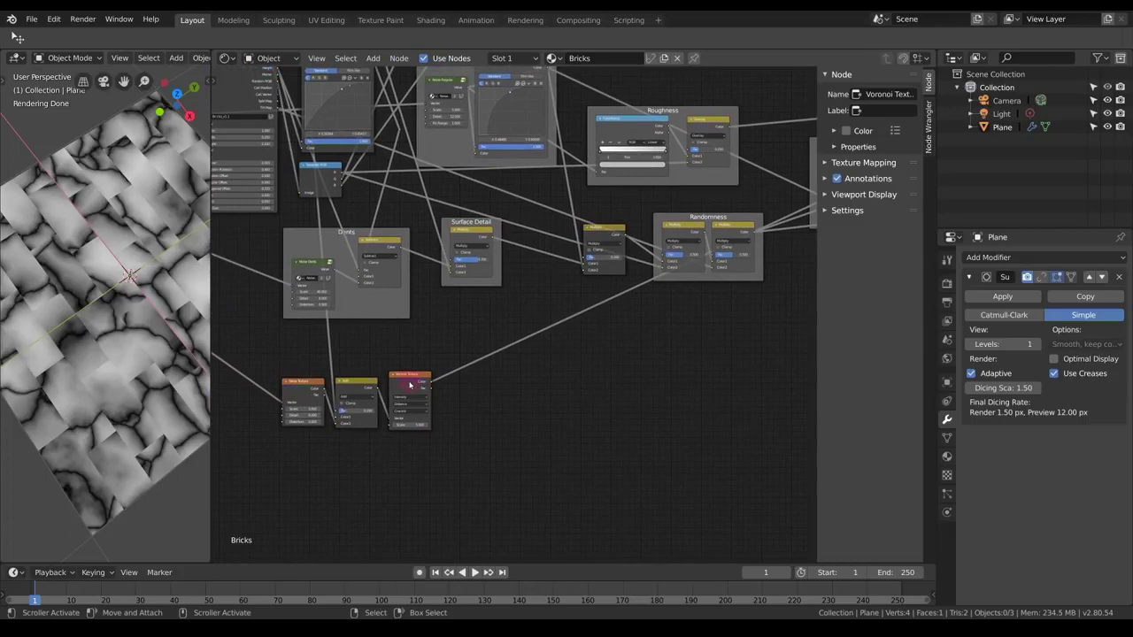
middle_drag(555, 386, 380, 427)
middle_drag(650, 323, 523, 363)
middle_drag(393, 399, 568, 331)
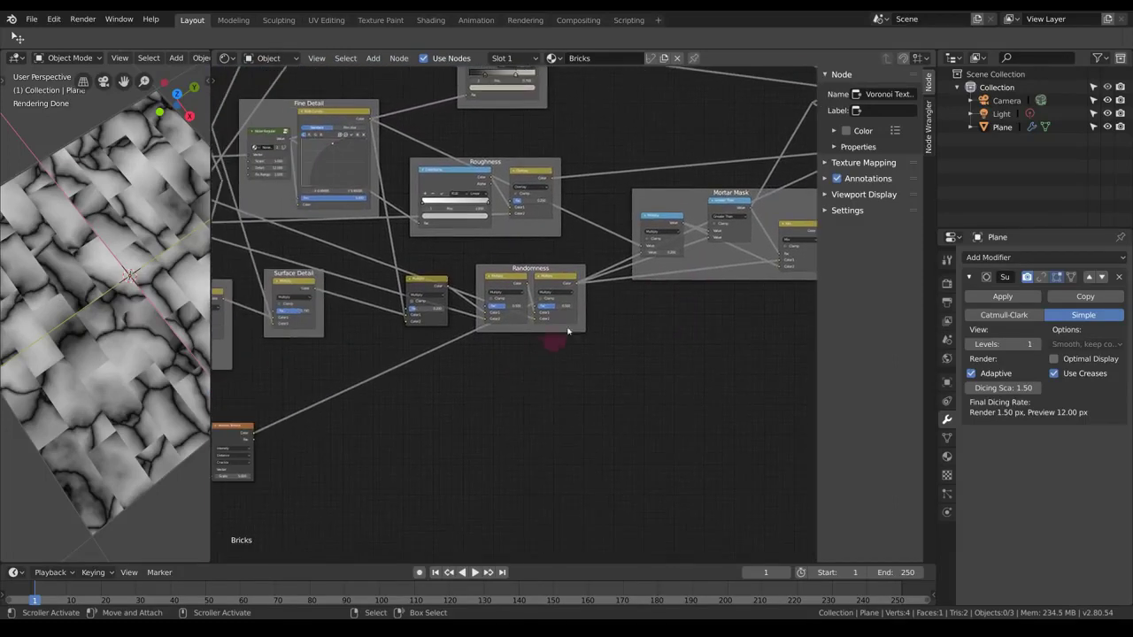
middle_drag(682, 313, 645, 337)
click(486, 301)
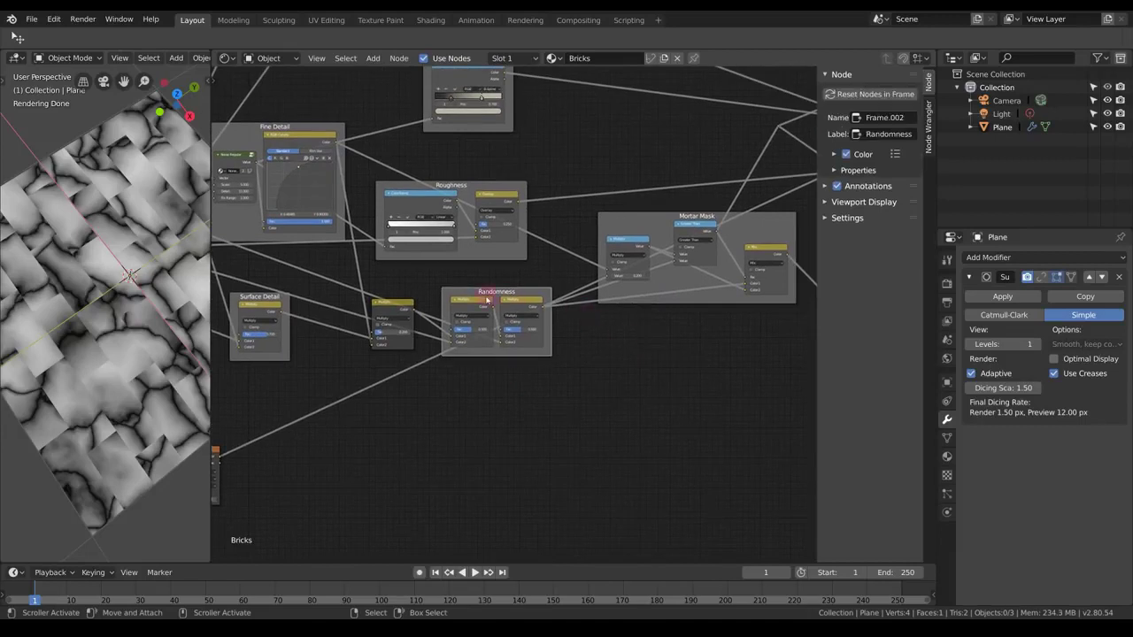
mouse_move(500, 301)
mouse_down()
mouse_move(496, 334)
mouse_move(489, 303)
mouse_up()
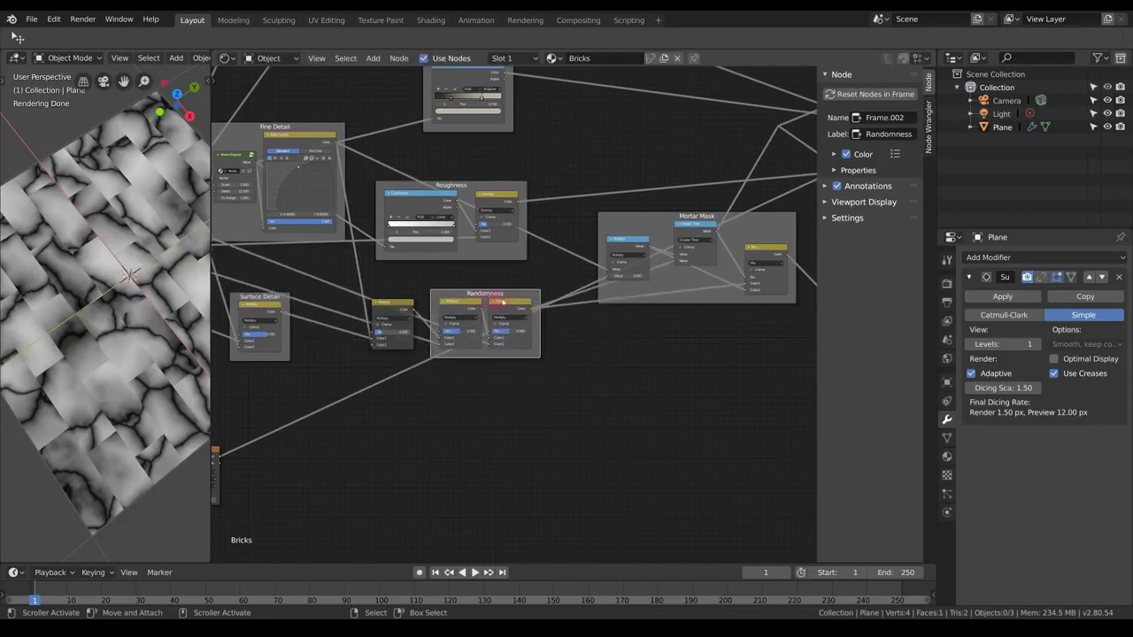
middle_drag(504, 303, 479, 348)
drag(633, 278, 675, 271)
- Add a reroute on the links from Randomness into the Mortar Mask and place a new MixRGB node below them
shift+right_drag(600, 399, 600, 399)
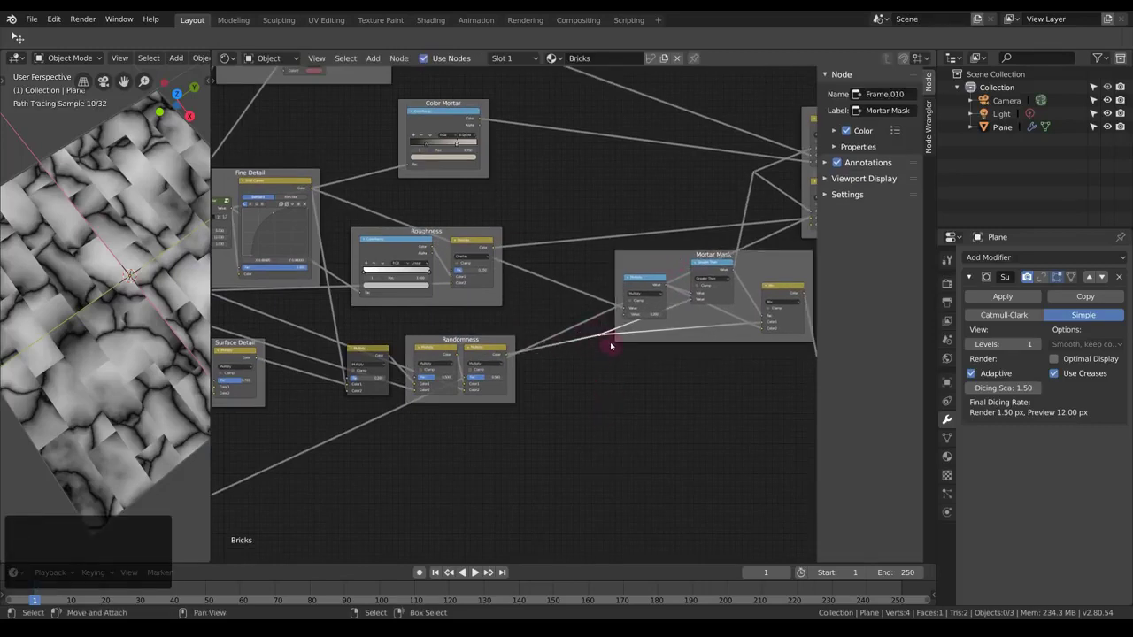
drag(602, 338, 645, 359)
scroll(572, 376, up, 1)
key(shift+a)
mouse_move(579, 417)
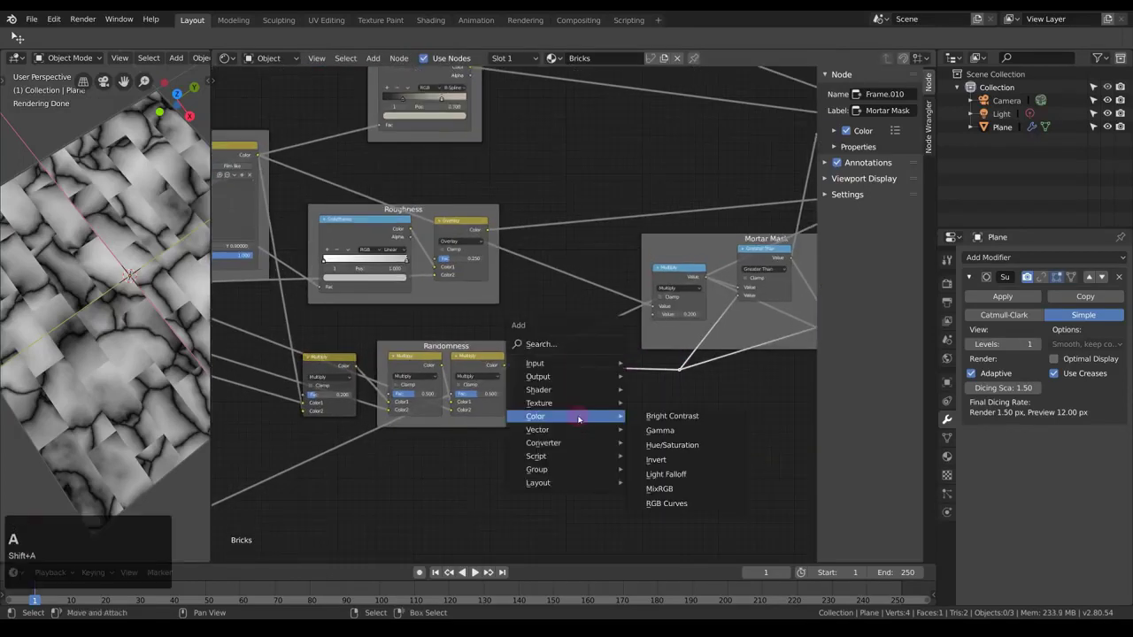
click(649, 492)
click(570, 405)
- Preview the last Randomness node, insert the new MixRGB node between it and the reroute, and set its blend type to Multiply
middle_drag(614, 384, 569, 371)
ctrl+shift+click(440, 350)
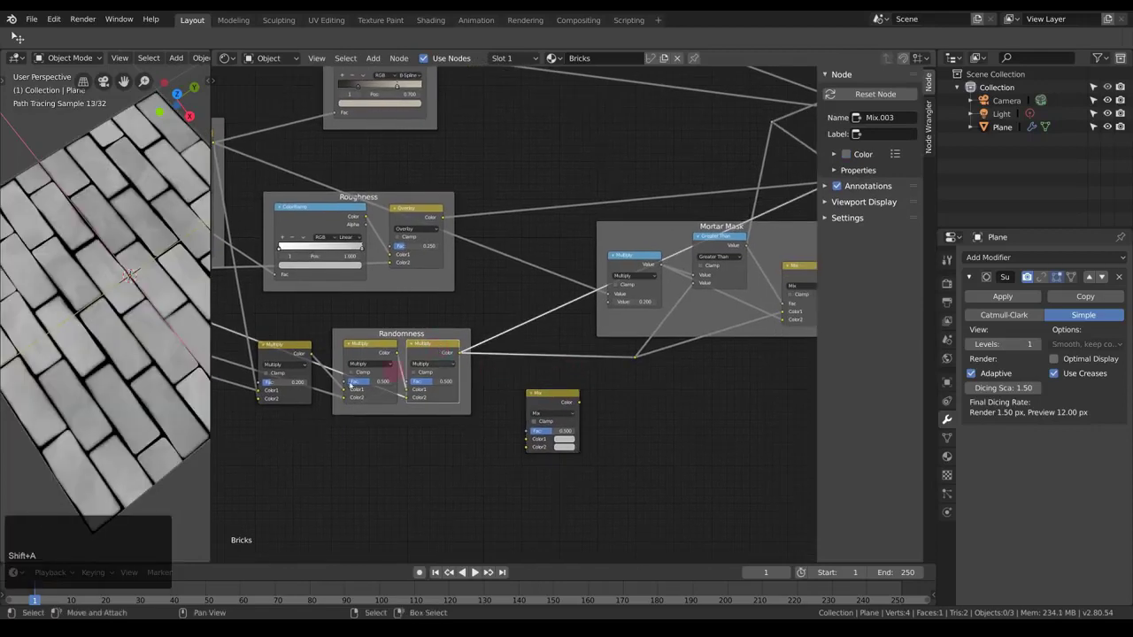
drag(552, 408, 553, 367)
click(550, 374)
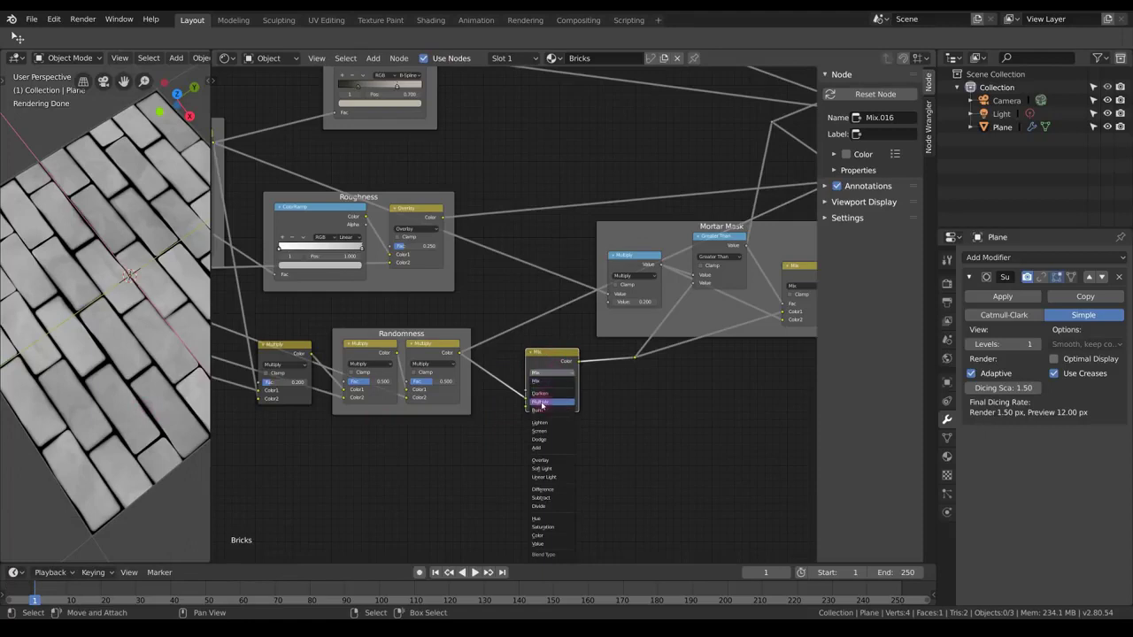
click(543, 403)
- Connect the Voronoi Texture's Color to the new Multiply node's Color2 with Fac 1.000, and preview the full brick material
middle_drag(533, 404, 693, 309)
scroll(659, 320, down, 3)
drag(324, 400, 688, 294)
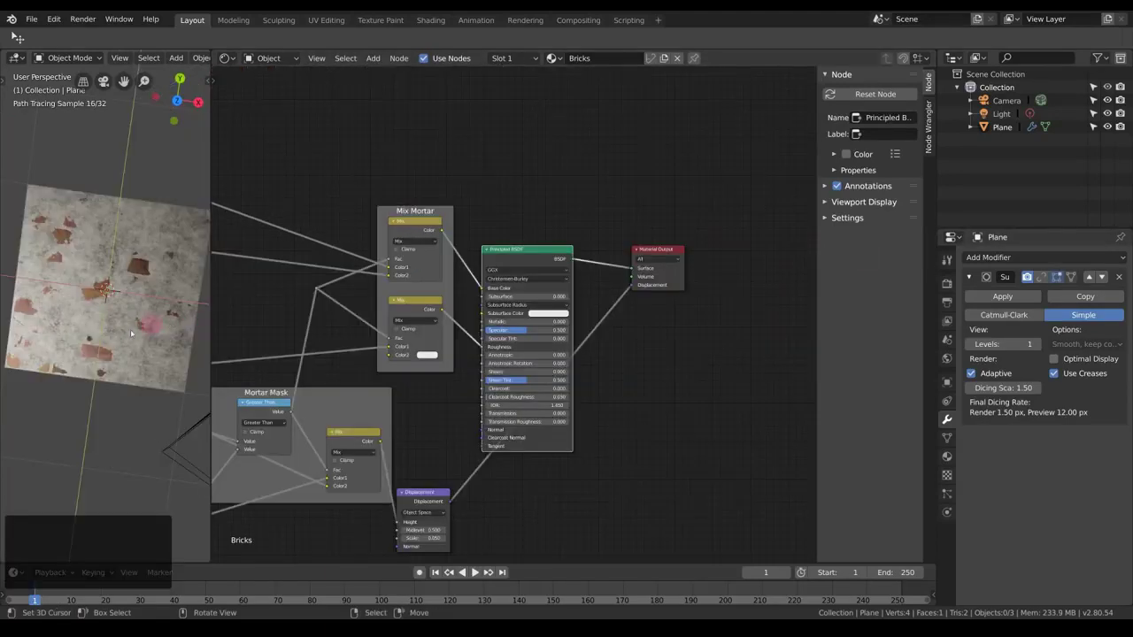
middle_drag(116, 416, 100, 336)
middle_drag(350, 422, 723, 331)
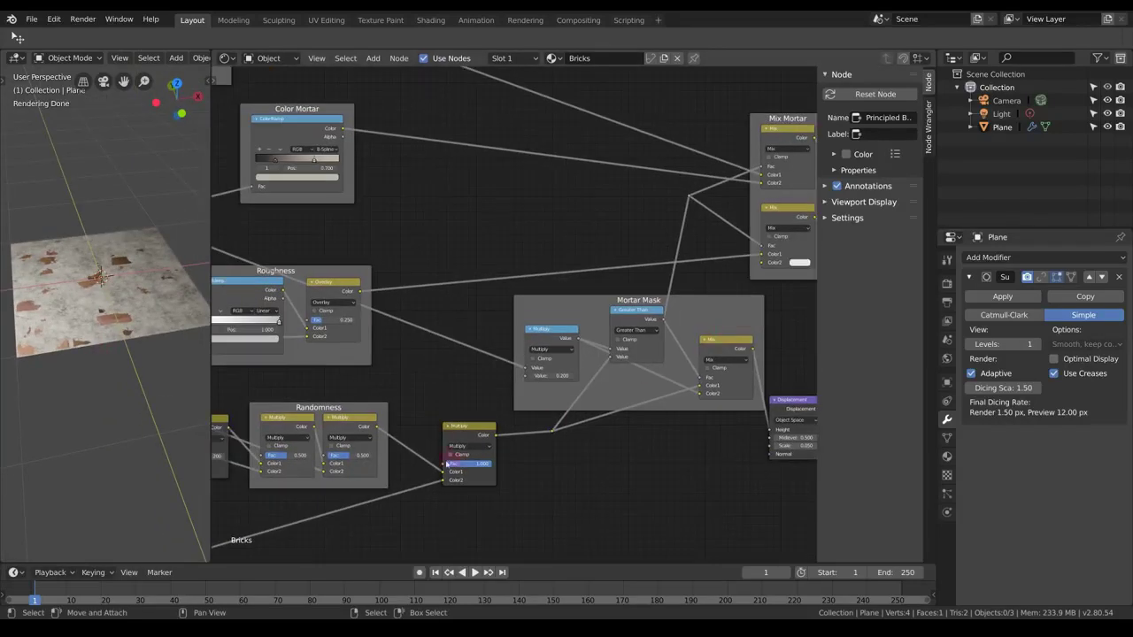
middle_drag(610, 454, 624, 409)
mouse_move(127, 339)
middle_down()
mouse_move(88, 378)
mouse_move(115, 336)
middle_up()
scroll(132, 302, up, 5)
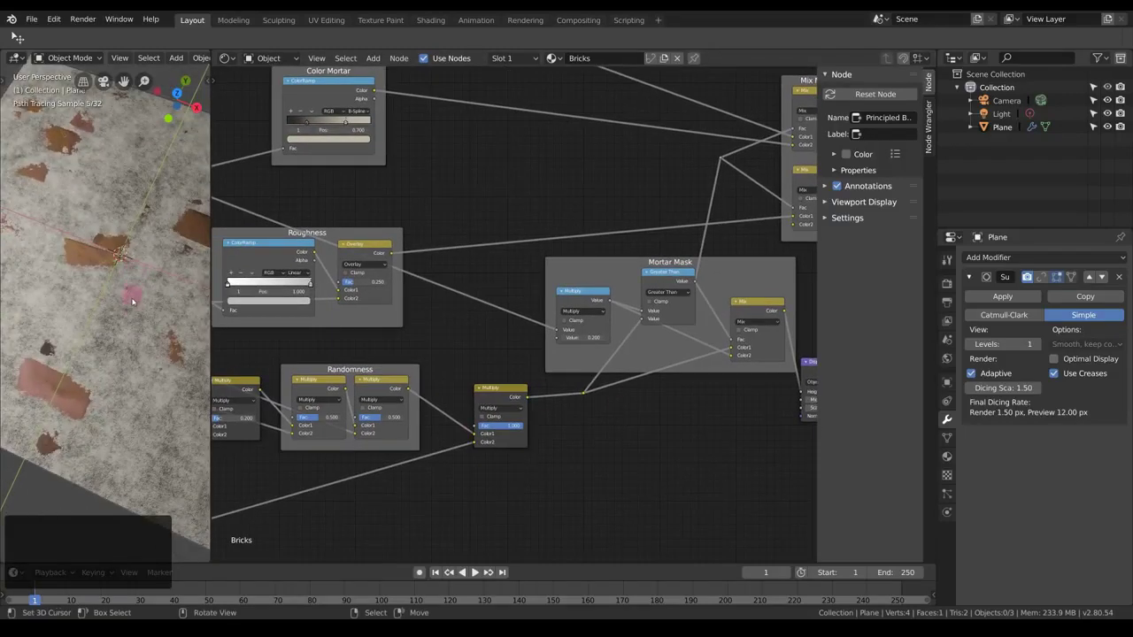
scroll(611, 310, down, 4)
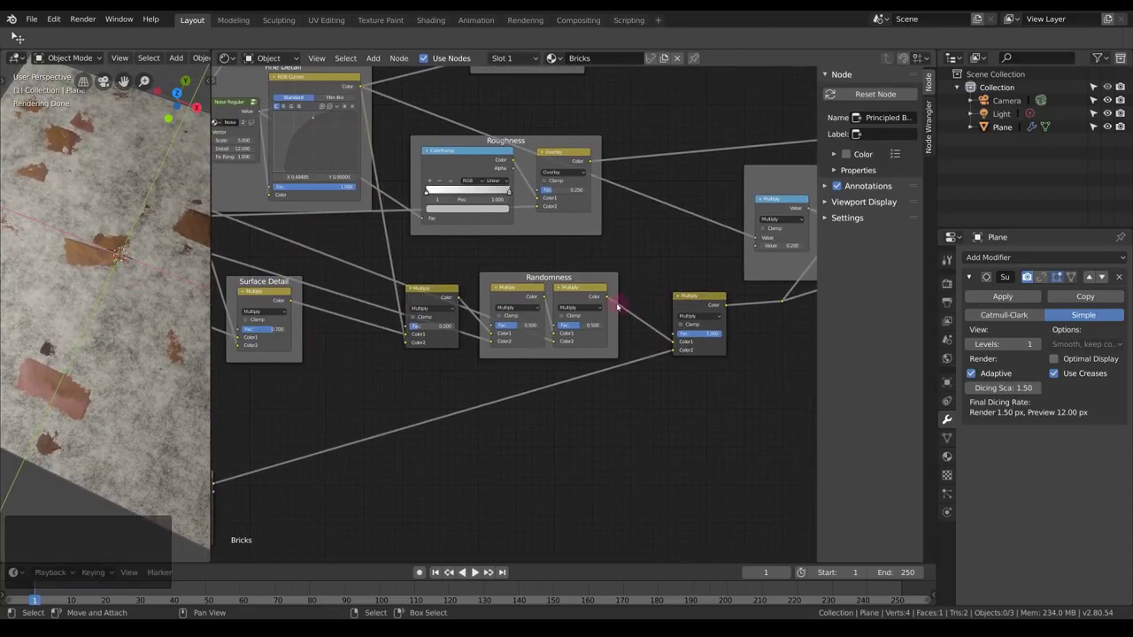
- Preview the Voronoi Texture on its own and insert a Math node after its Color output
scroll(319, 455, up, 6)
middle_drag(266, 454, 410, 370)
scroll(685, 402, up, 2)
ctrl+shift+click(355, 369)
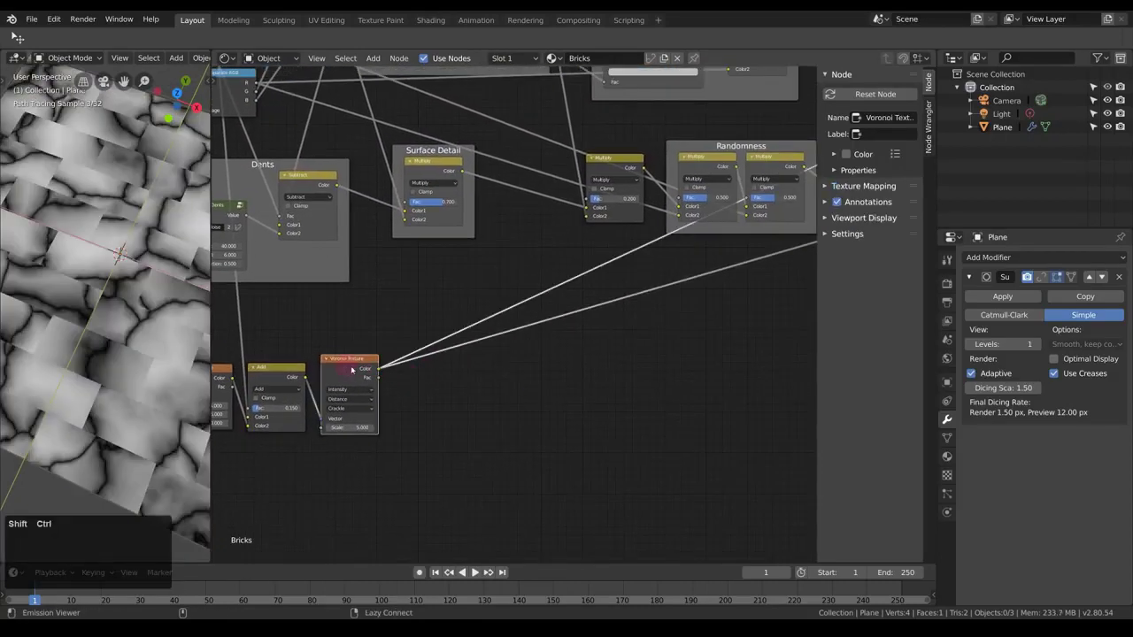
middle_drag(534, 373, 497, 372)
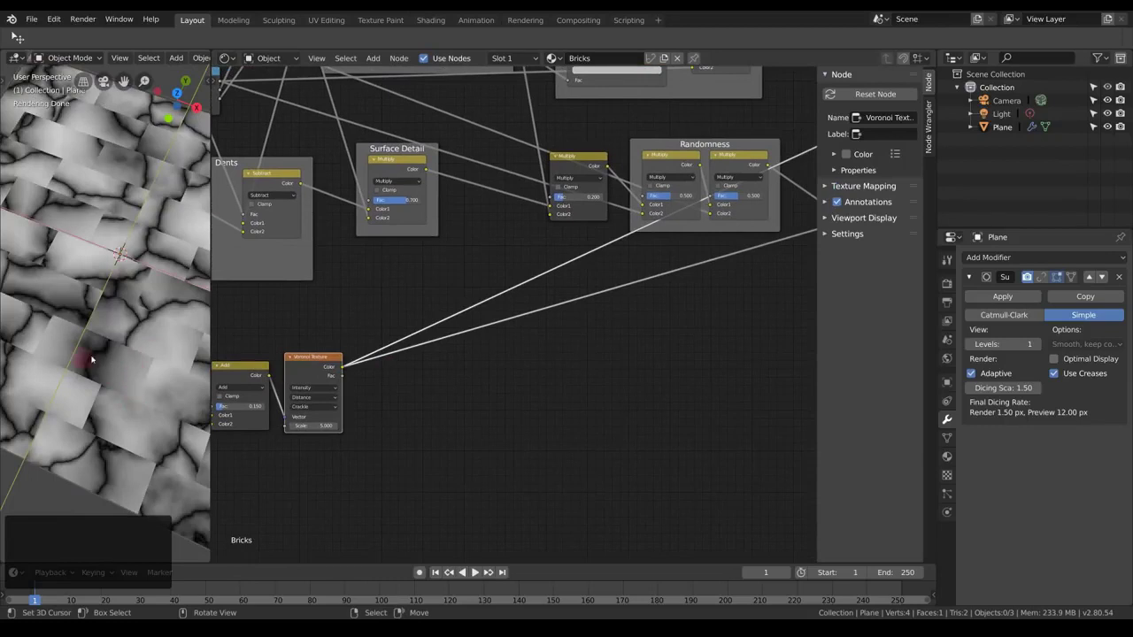
key(shift+a)
mouse_move(531, 445)
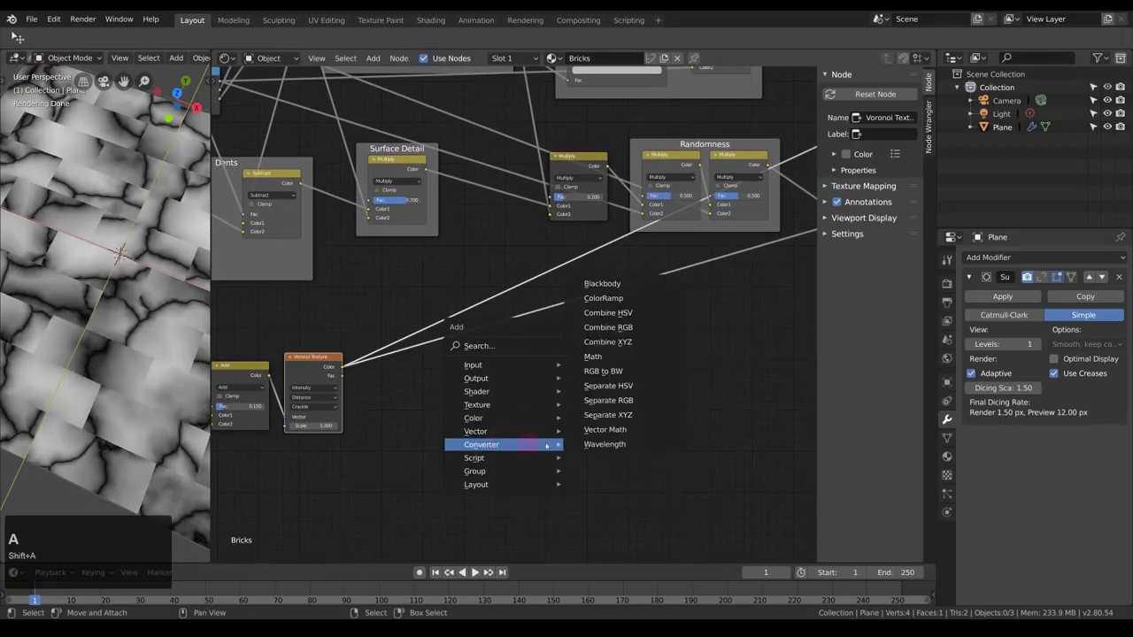
click(592, 357)
click(396, 345)
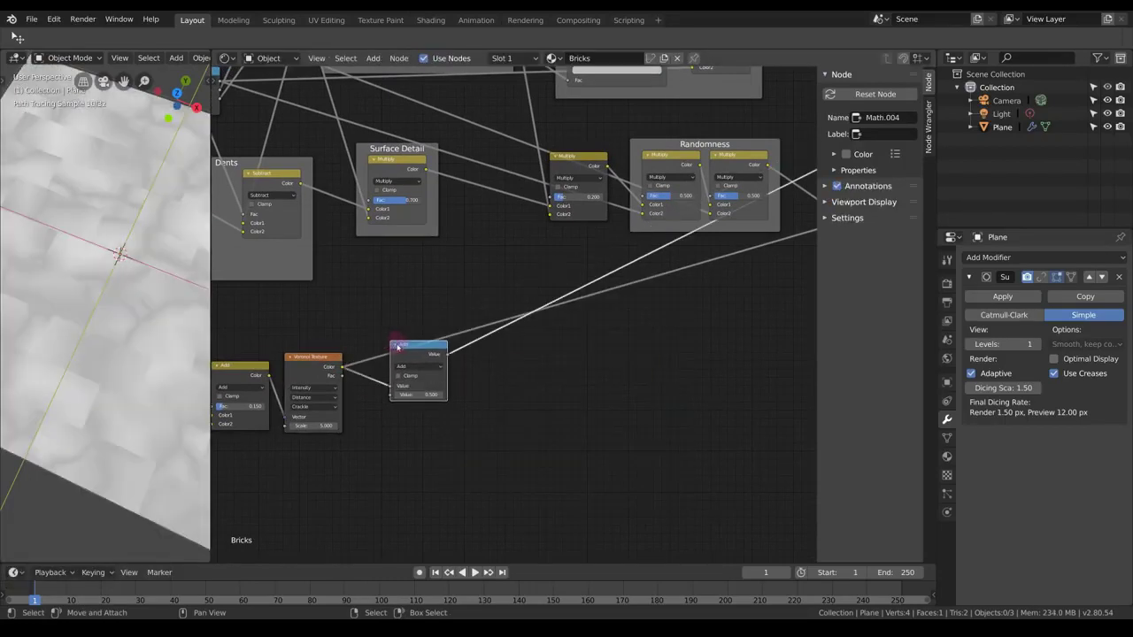
drag(404, 348, 406, 387)
middle_drag(465, 379, 321, 395)
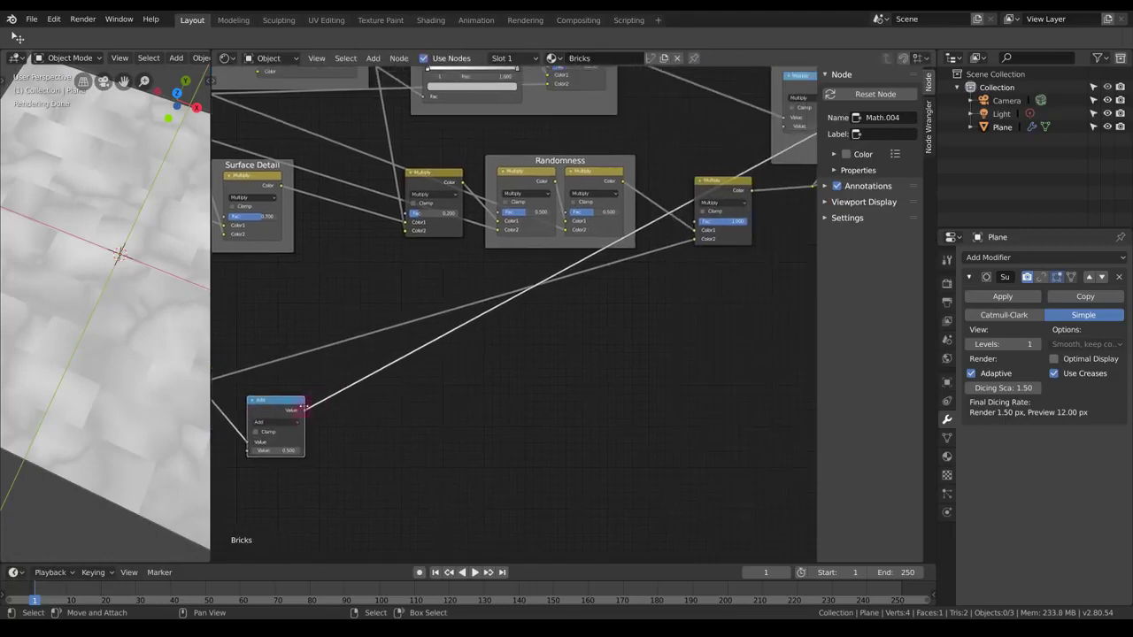
- Connect the Math node's Value to Color2 of the Multiply node after Randomness, and set the Math operation to Multiply
drag(306, 413, 696, 240)
middle_drag(535, 319, 722, 297)
scroll(458, 395, up, 4)
scroll(458, 394, up, 1)
drag(447, 410, 393, 372)
click(388, 405)
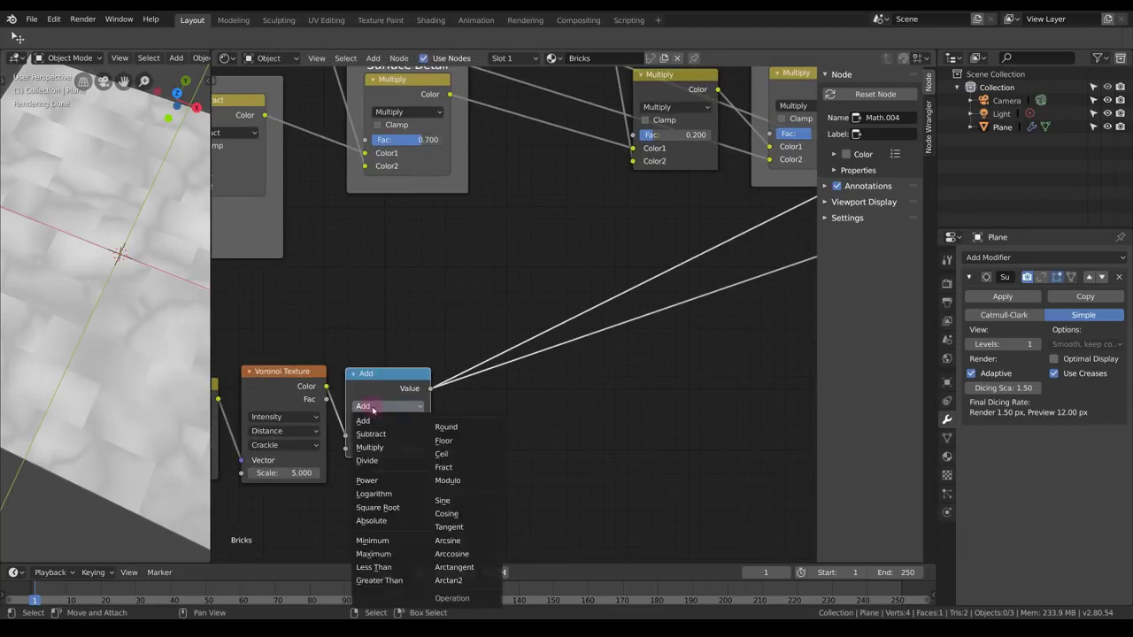
click(378, 447)
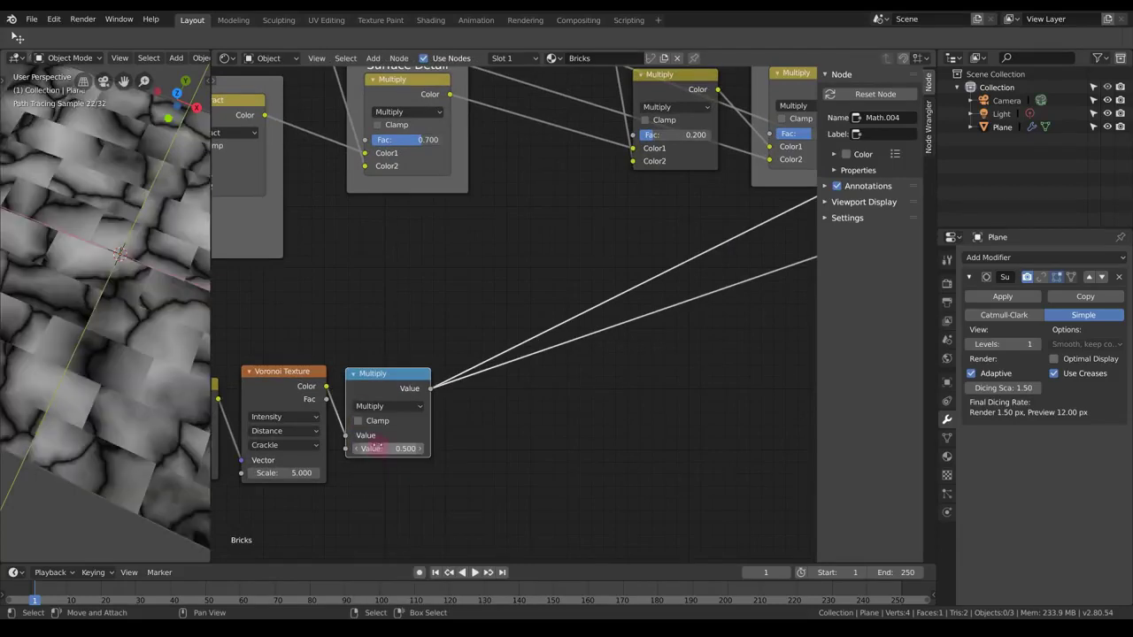
- Set the Math Multiply value to 40 with Clamp enabled, and preview the cracks on the full brick material
drag(374, 449, 458, 445)
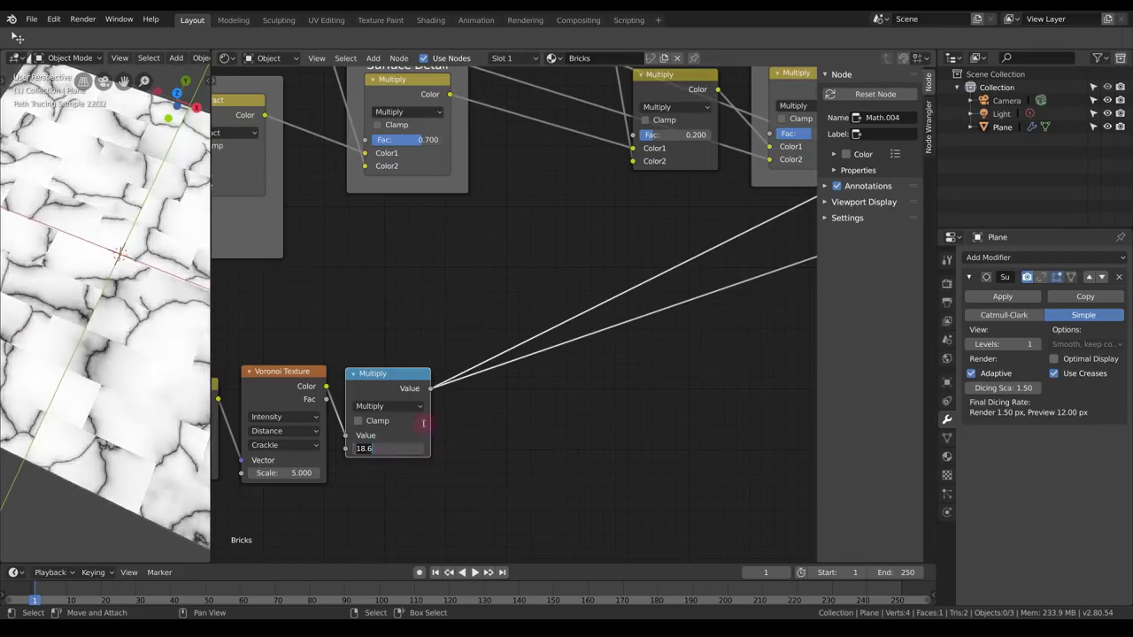
text(40)
key(KP_Enter)
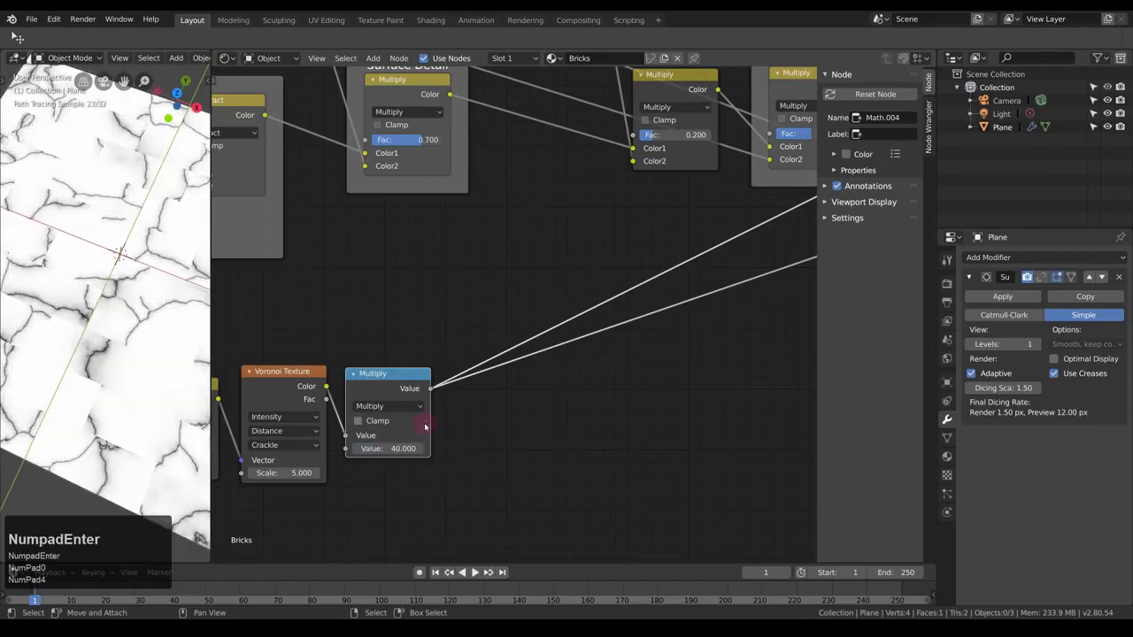
middle_drag(467, 346, 561, 348)
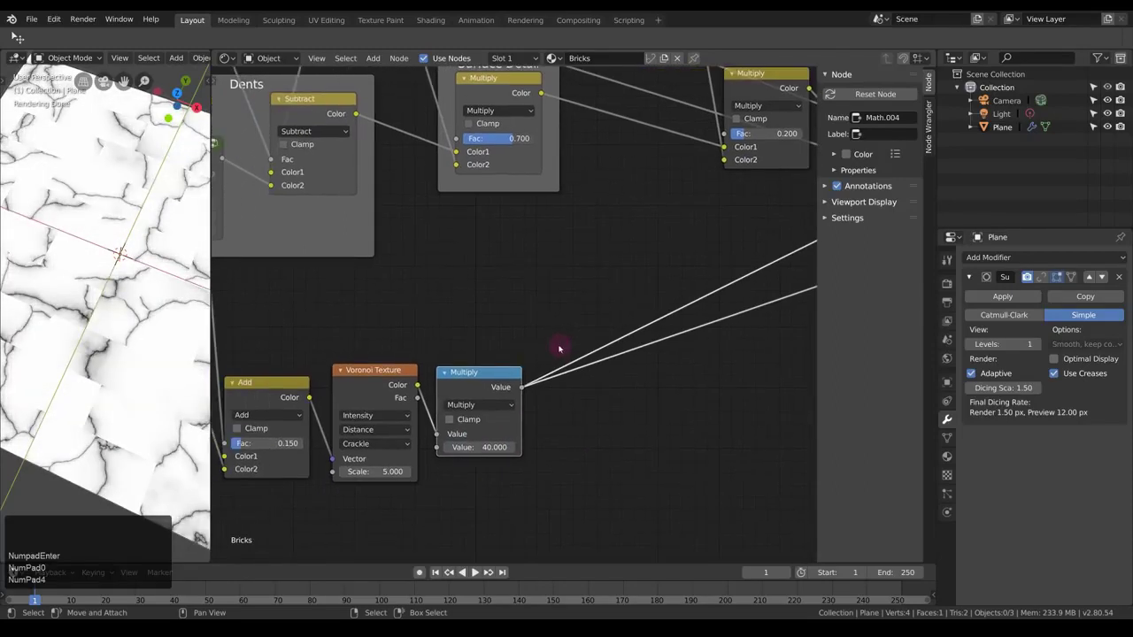
click(449, 421)
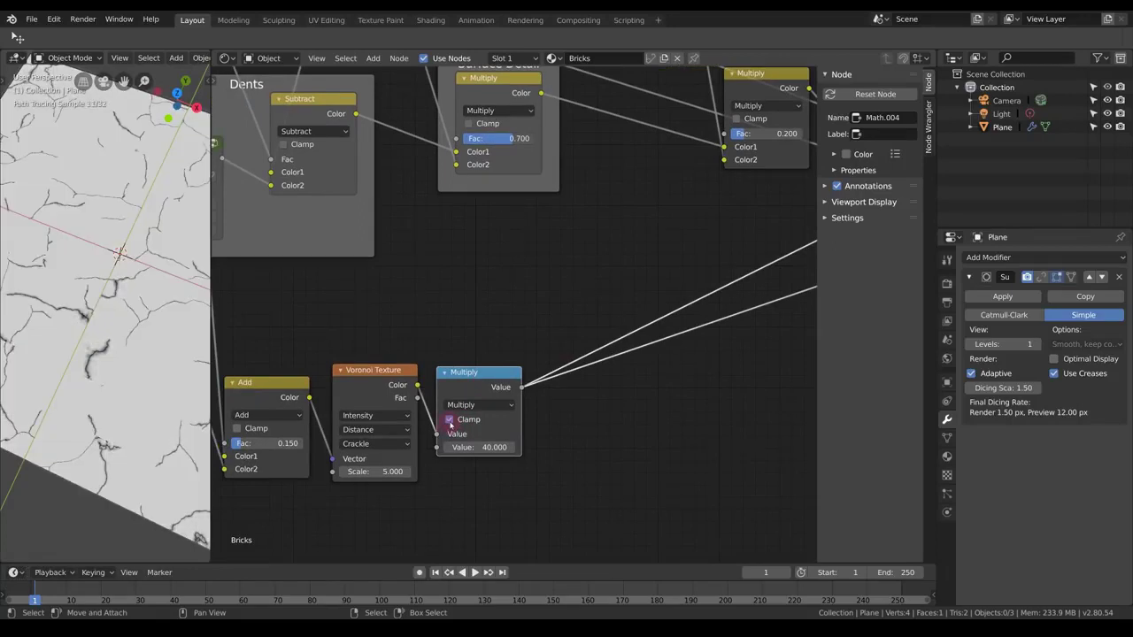
drag(474, 403, 488, 396)
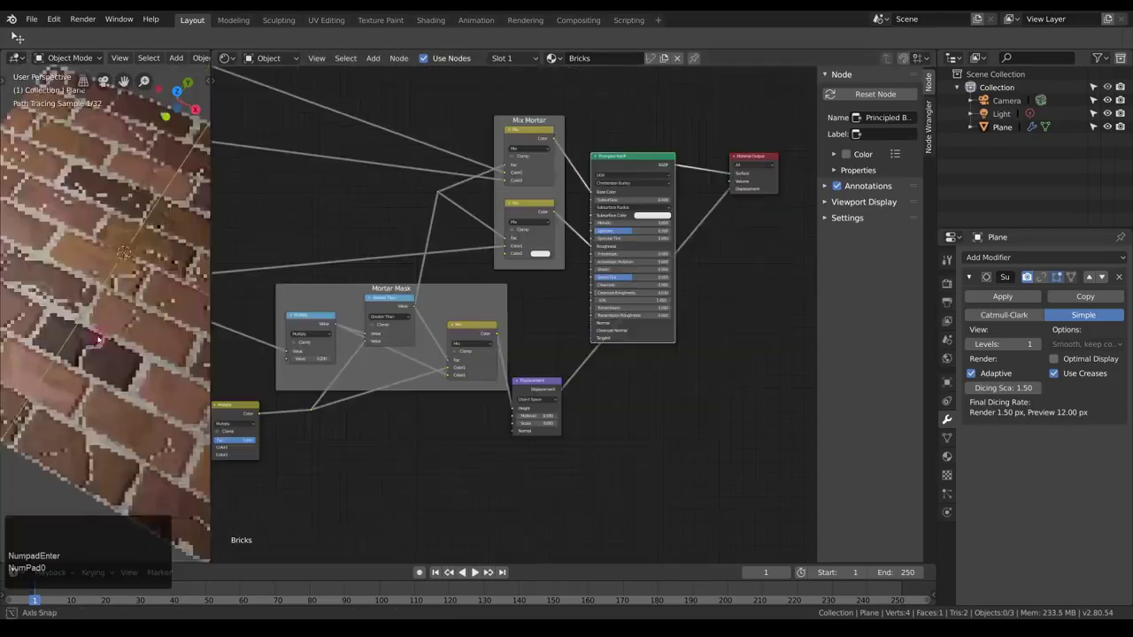
middle_drag(99, 342, 146, 394)
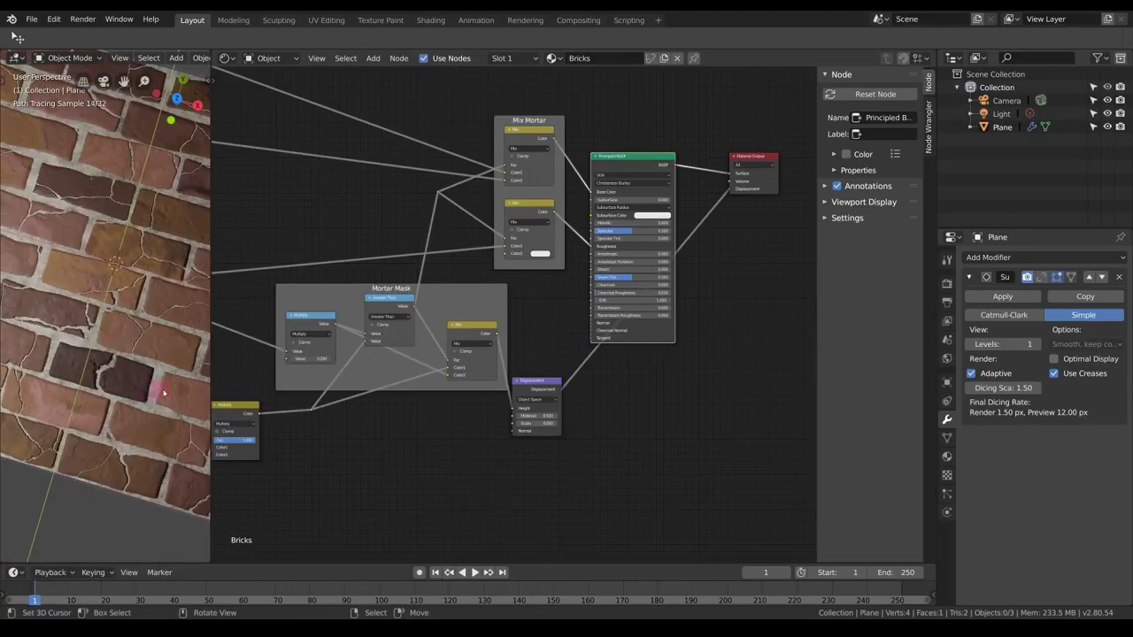
middle_drag(127, 314, 146, 329)
middle_drag(114, 374, 165, 377)
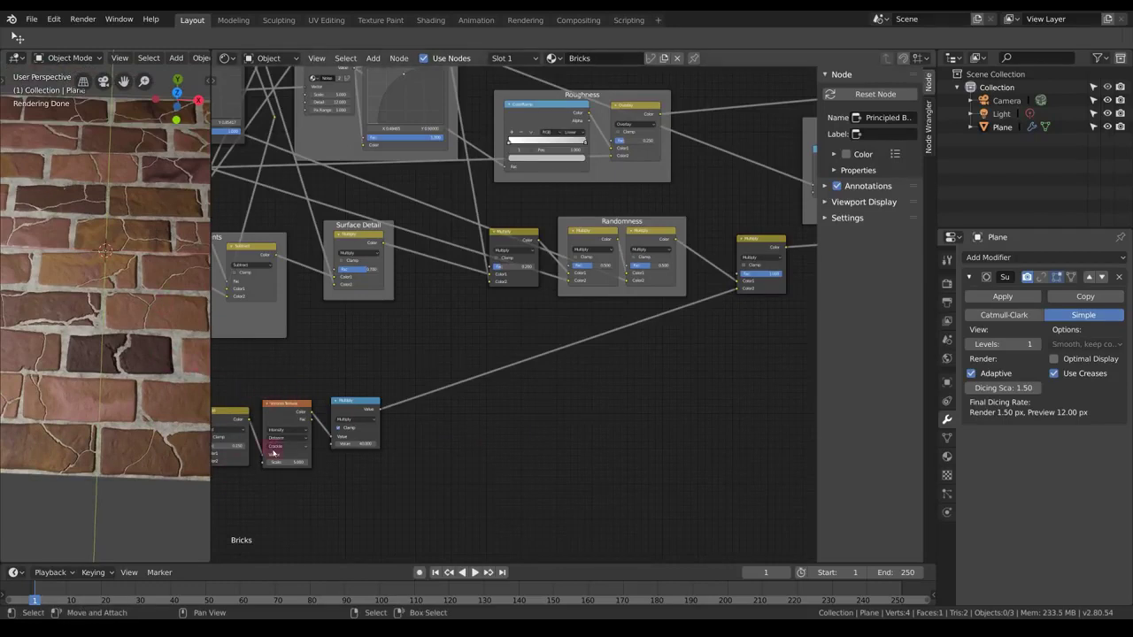
- Add another Math node below the Randomness frame and set its operation to Greater Than
scroll(544, 473, down, 2)
scroll(543, 443, up, 2)
key(shift+a)
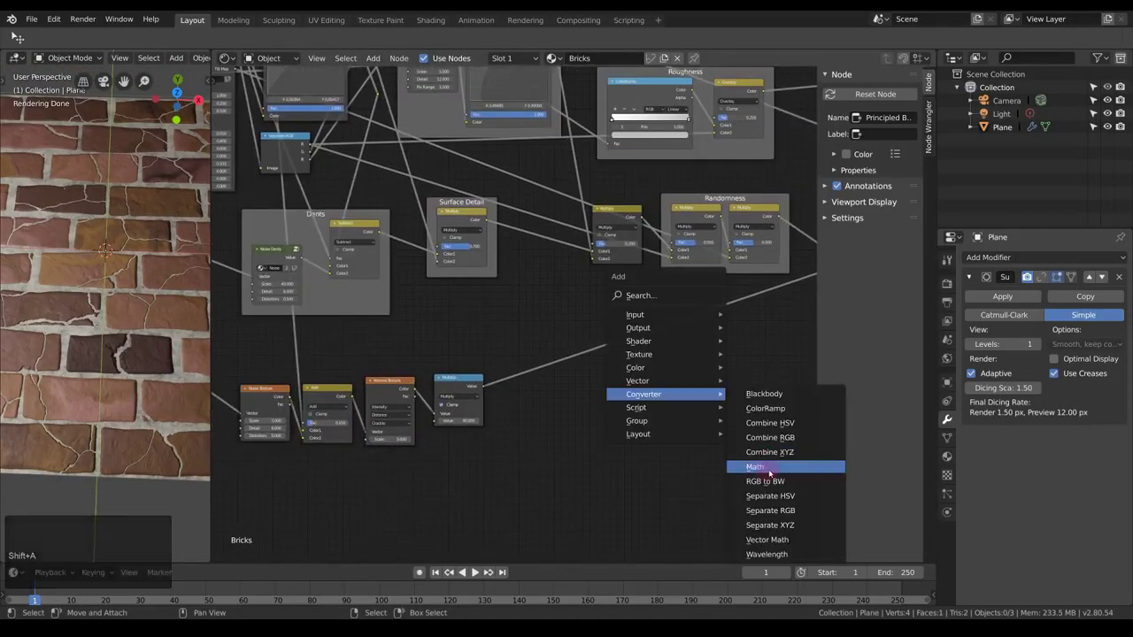
click(766, 469)
click(693, 349)
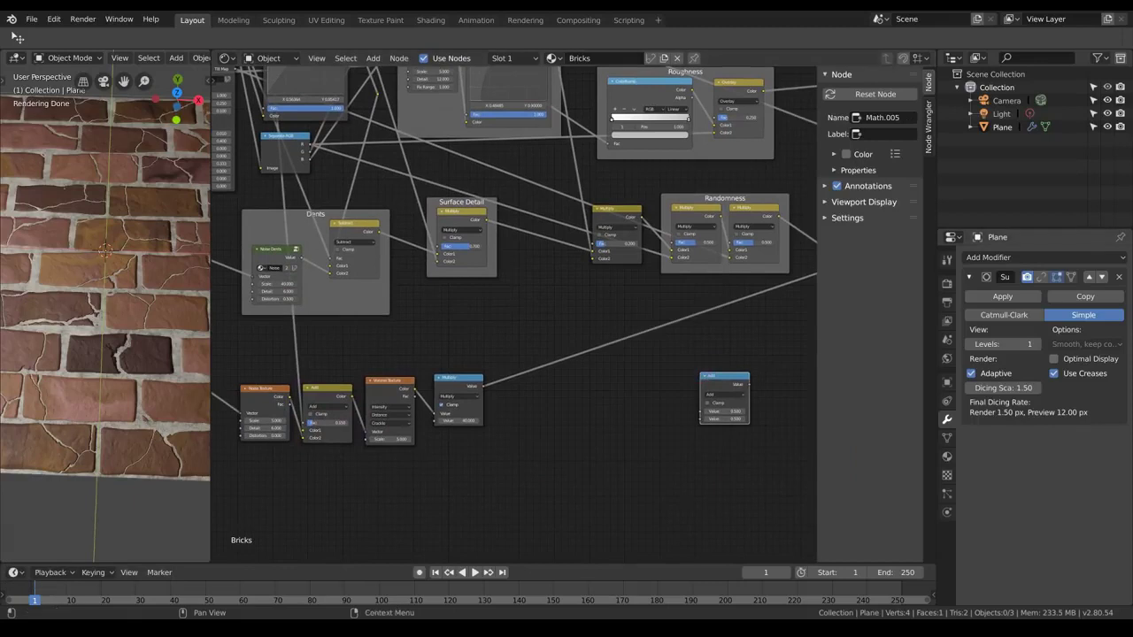
scroll(708, 386, up, 3)
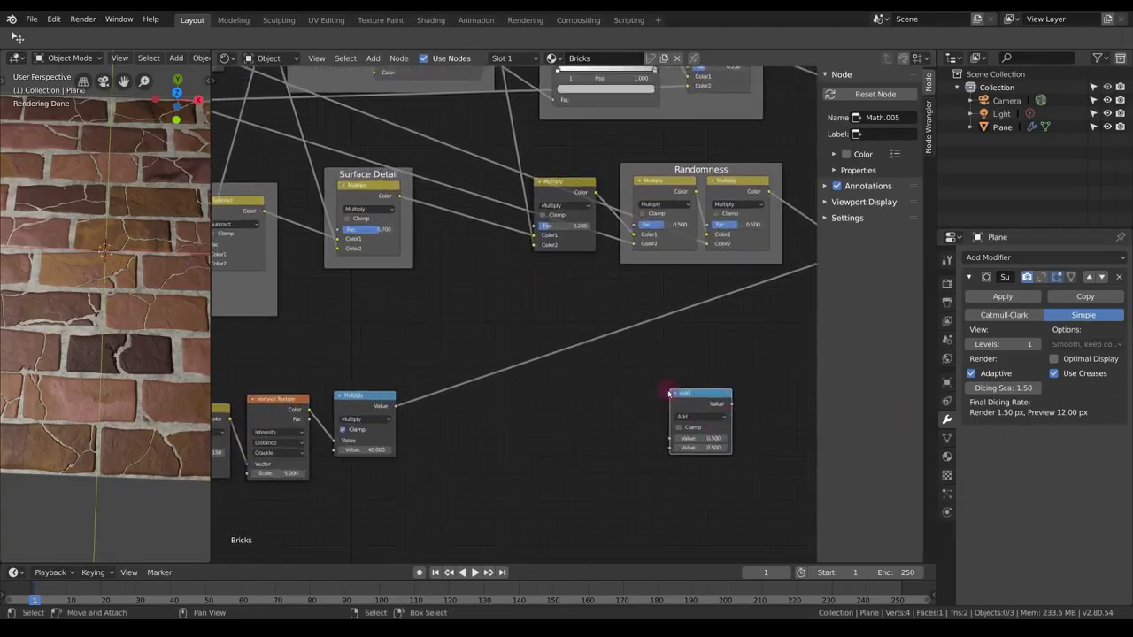
drag(731, 419, 648, 406)
click(653, 427)
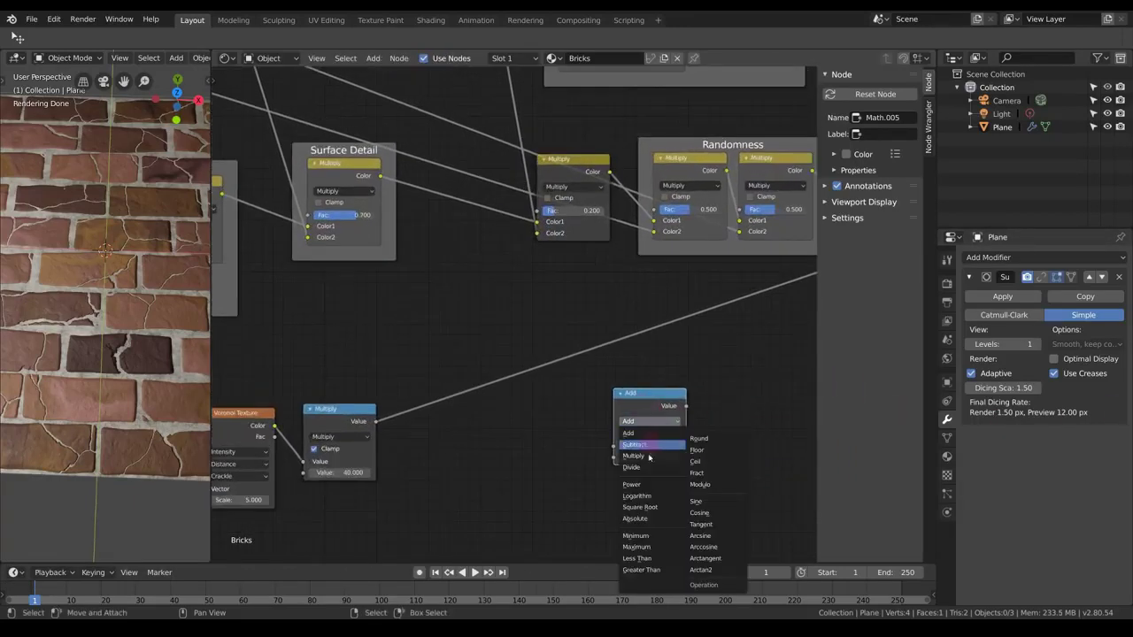
scroll(507, 418, down, 2)
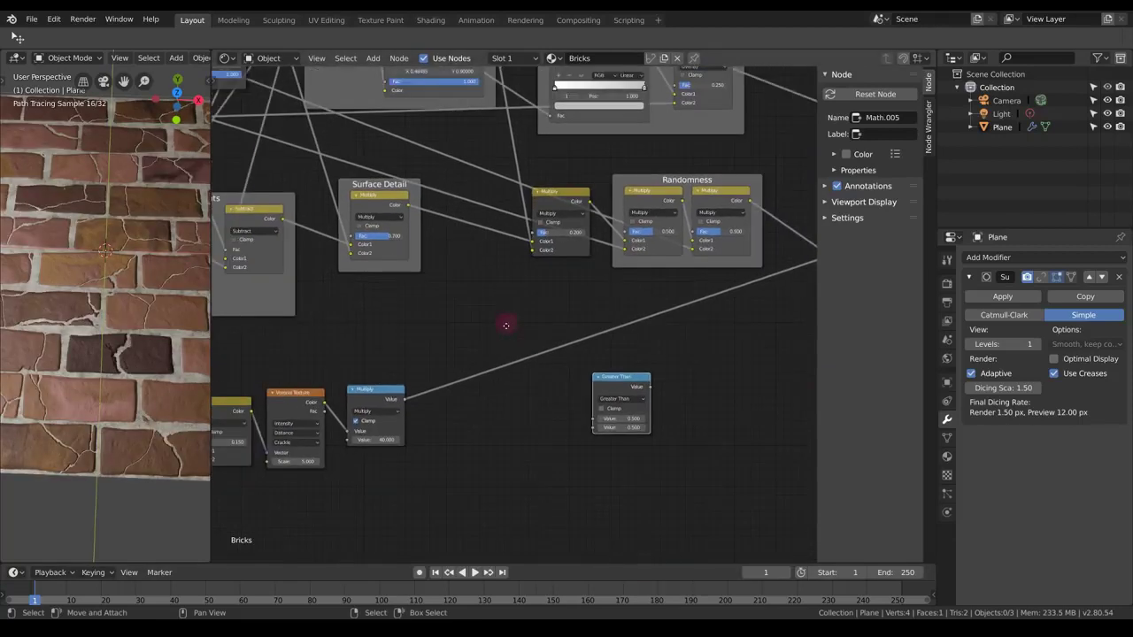
- Connect a Separate RGB channel output to the Greater Than node's first Value input
middle_drag(505, 323, 558, 380)
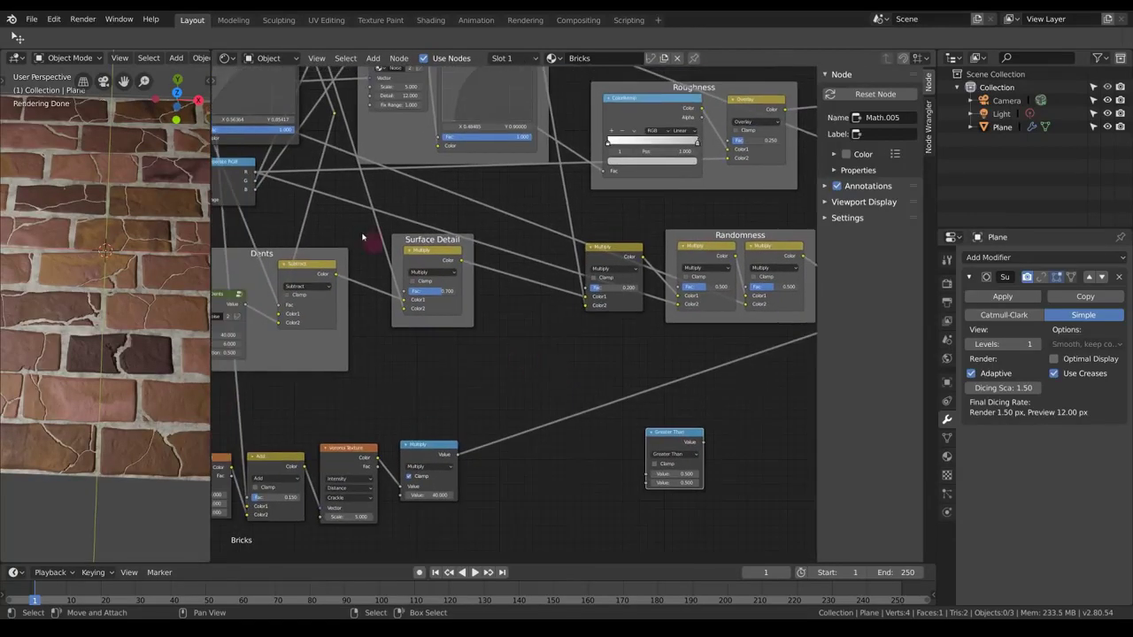
scroll(356, 228, down, 3)
drag(348, 226, 658, 458)
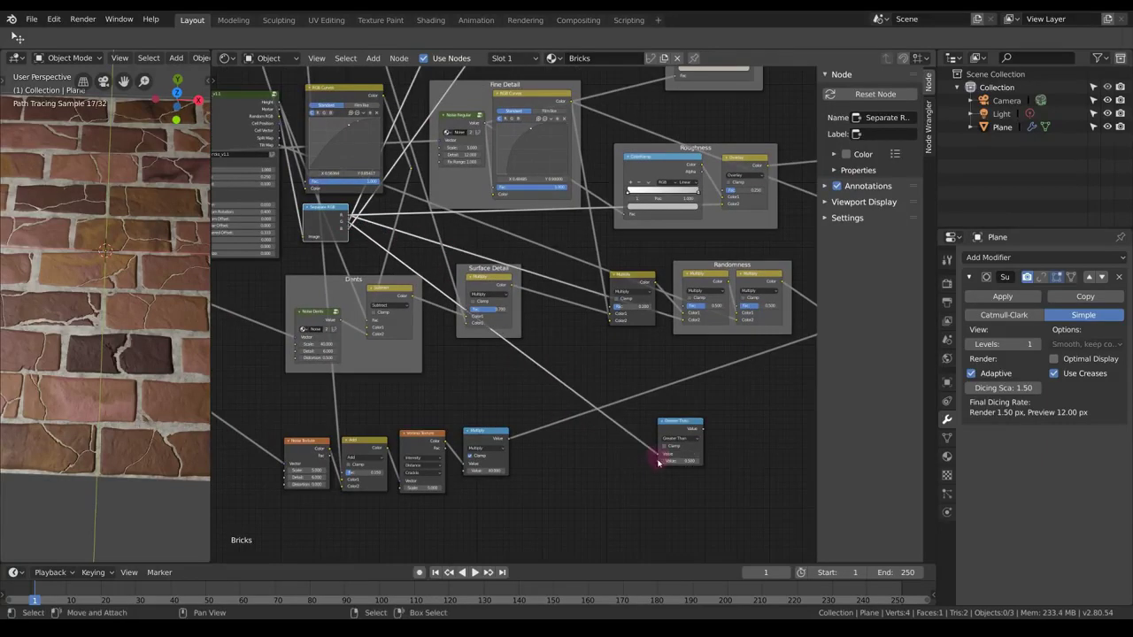
scroll(660, 460, up, 3)
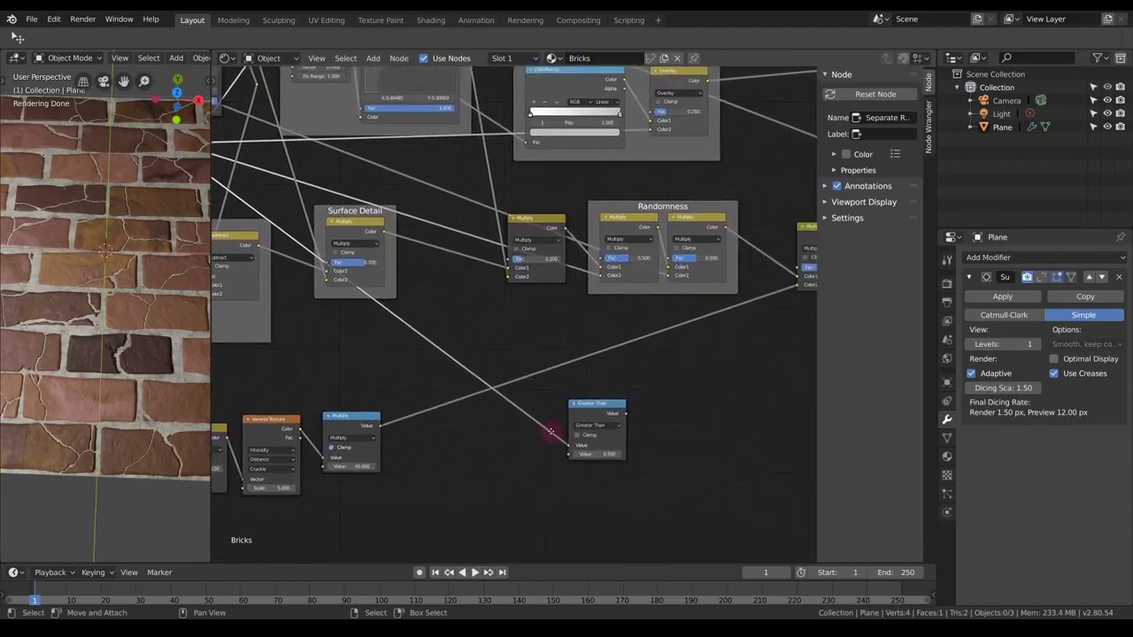
- Preview the Greater Than mask on the whole plane and set the node's threshold value to 0.400
middle_drag(550, 431, 538, 419)
middle_drag(607, 410, 572, 405)
ctrl+shift+click(555, 403)
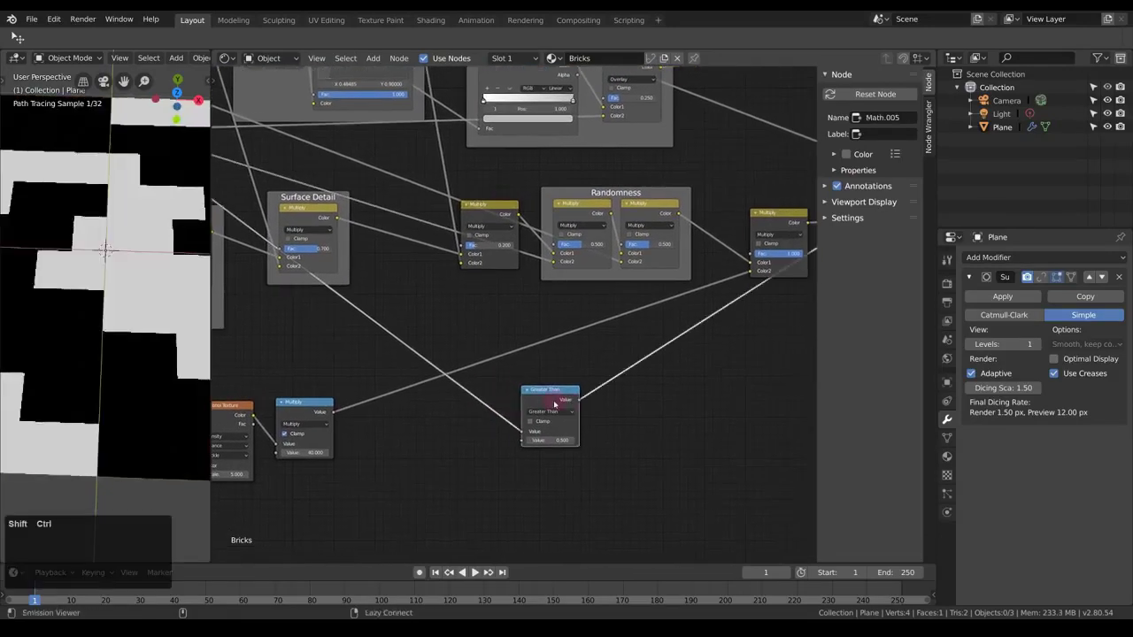
scroll(114, 295, down, 5)
middle_drag(114, 310, 111, 409)
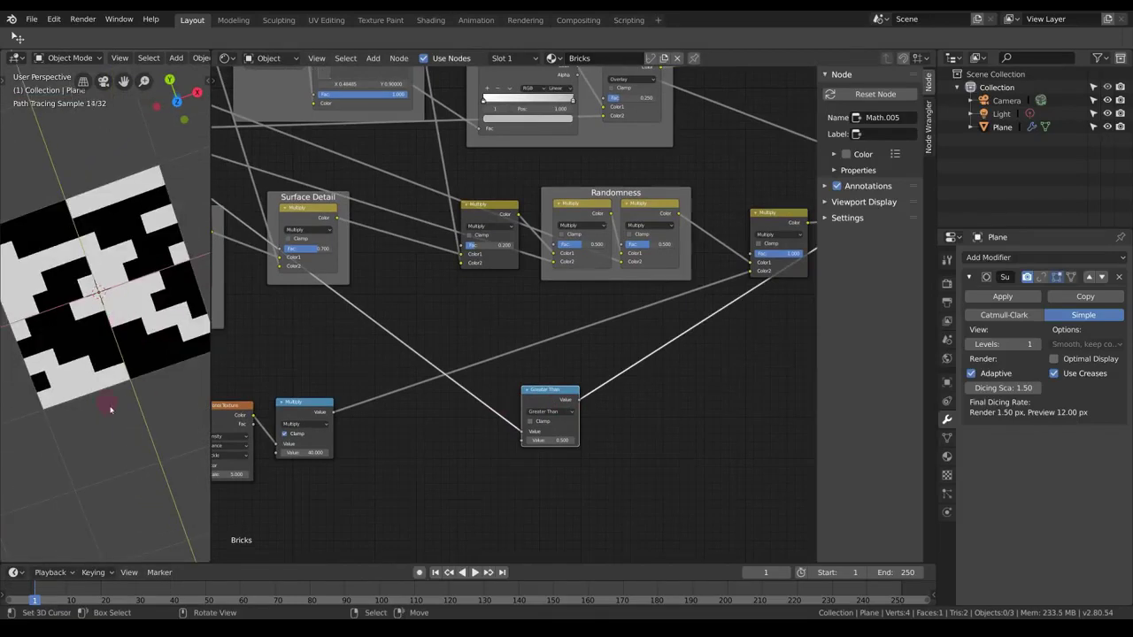
click(528, 441)
click(528, 441)
click(529, 442)
click(529, 442)
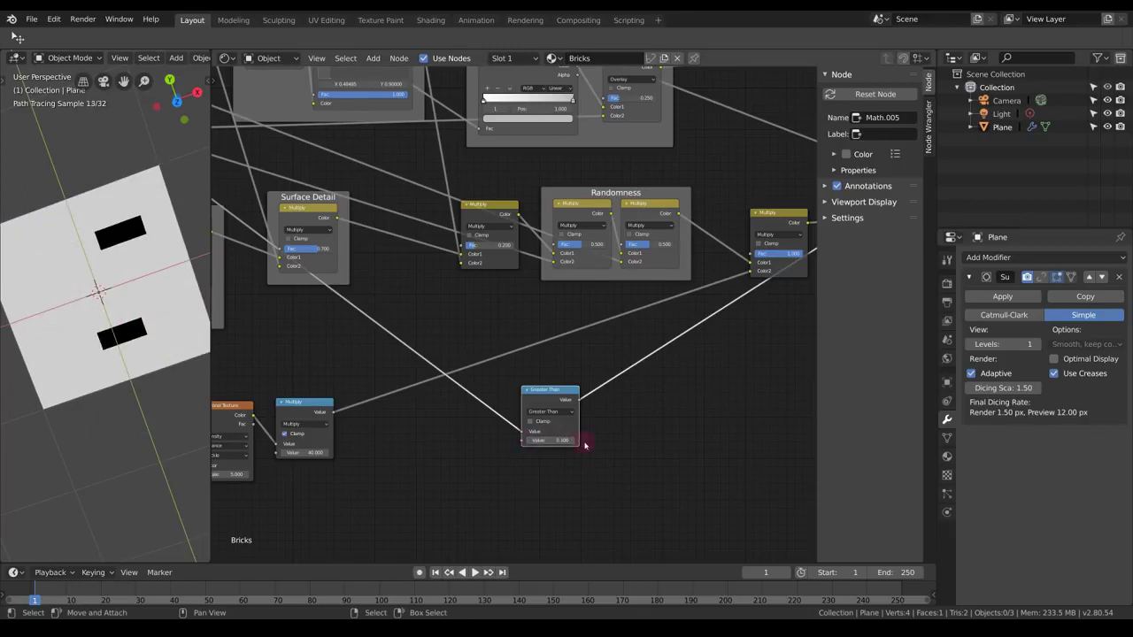
click(571, 441)
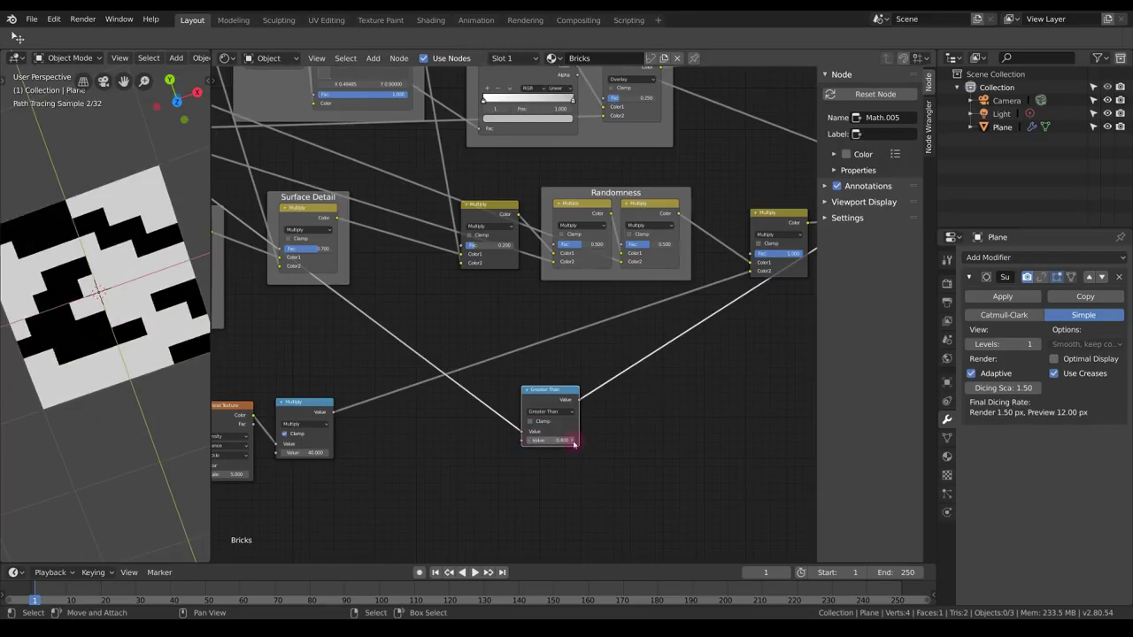
click(573, 442)
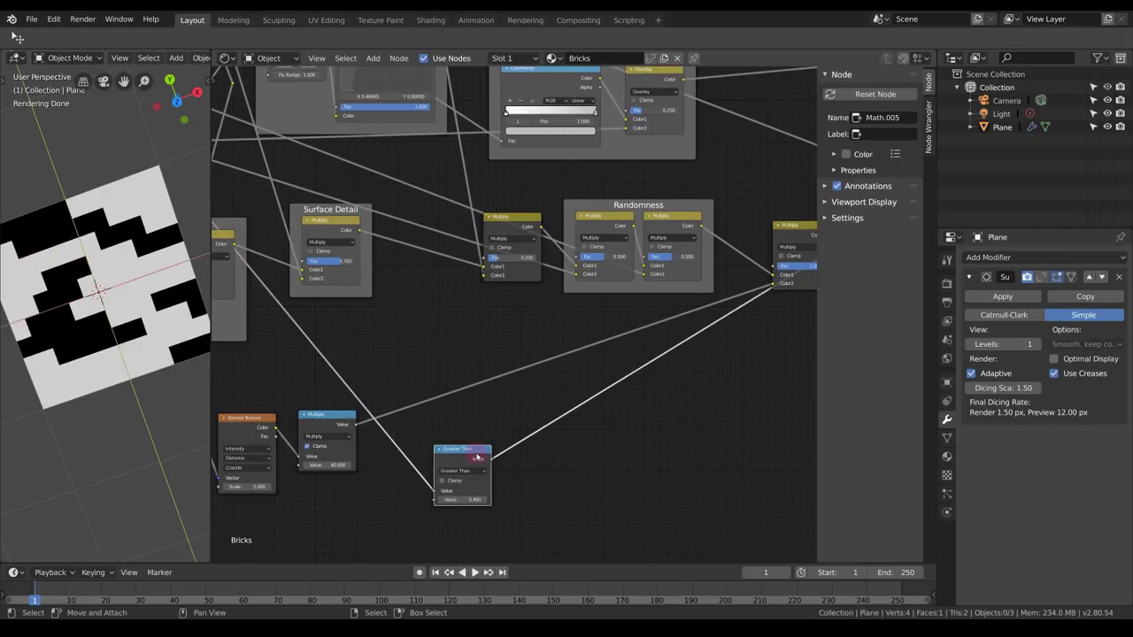
- Insert a duplicated Math node after the cracks Multiply, set to Add with Clamp, and connect the Greater Than output to its second Value
drag(477, 456, 495, 496)
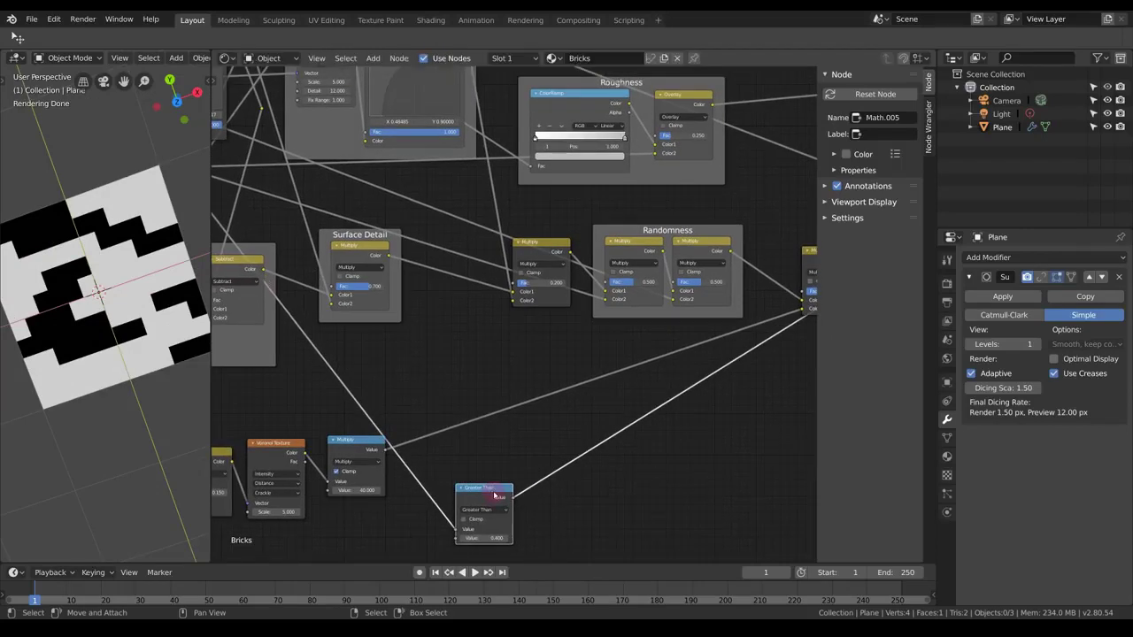
key(shift)
key(shift+d)
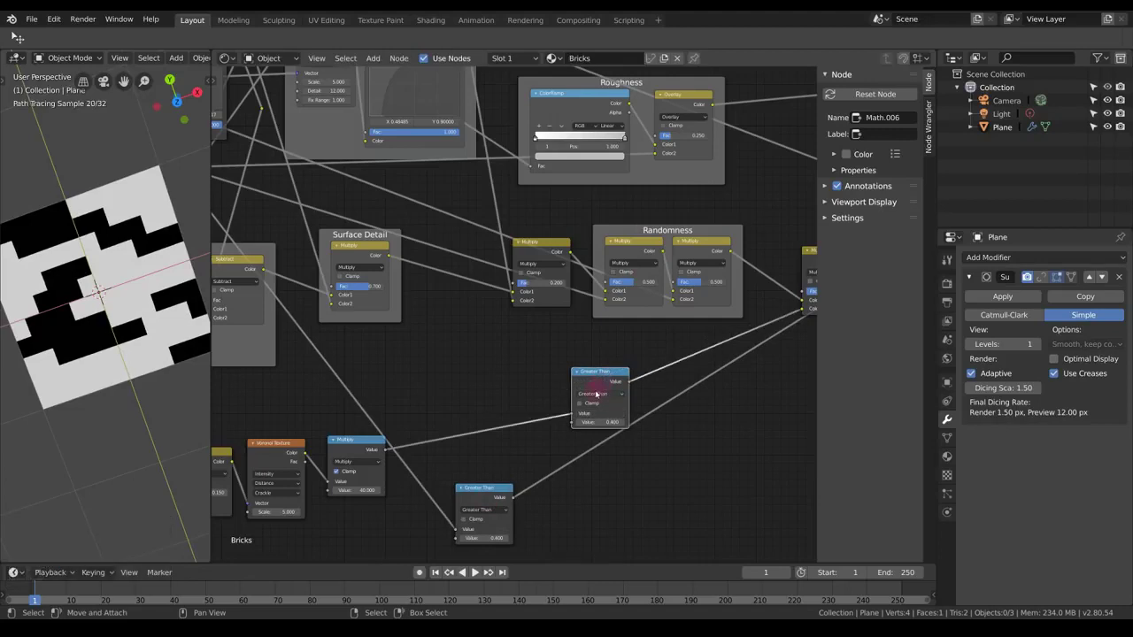
click(600, 393)
click(587, 406)
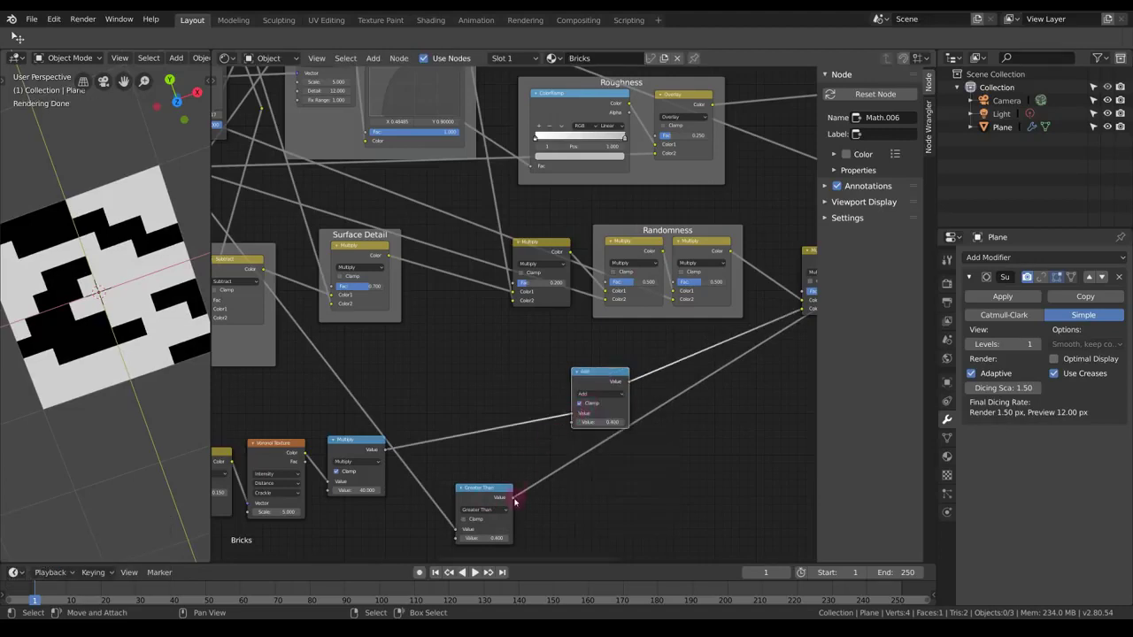
drag(509, 500, 573, 422)
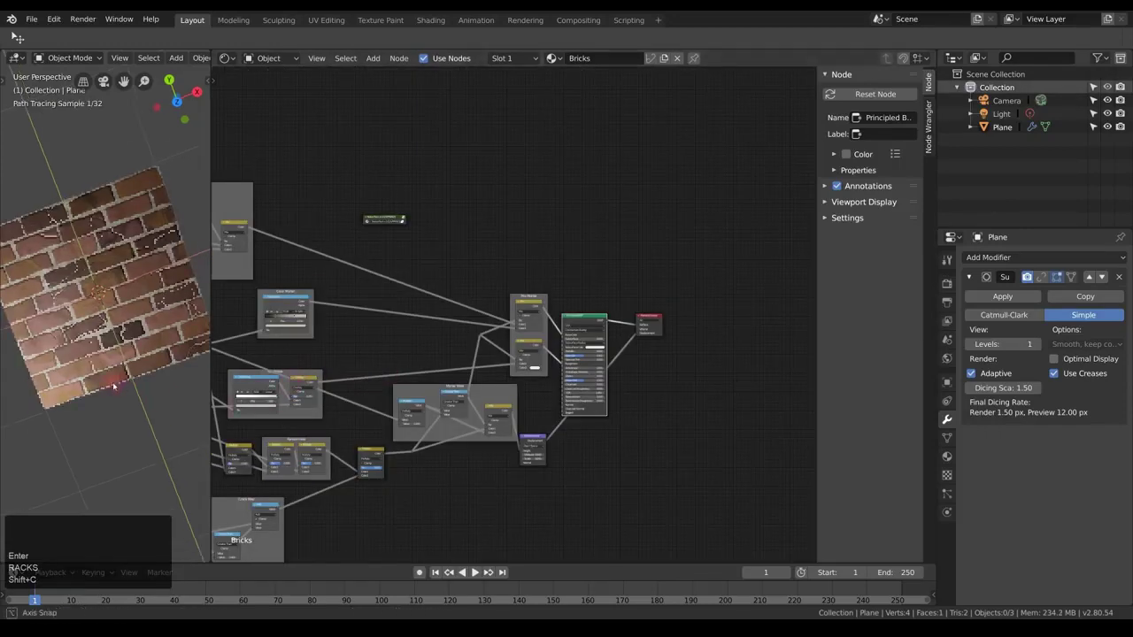
- Render the plane from the camera to check the cracks on the selected bricks, and close the render
middle_drag(113, 386, 168, 371)
key(F12)
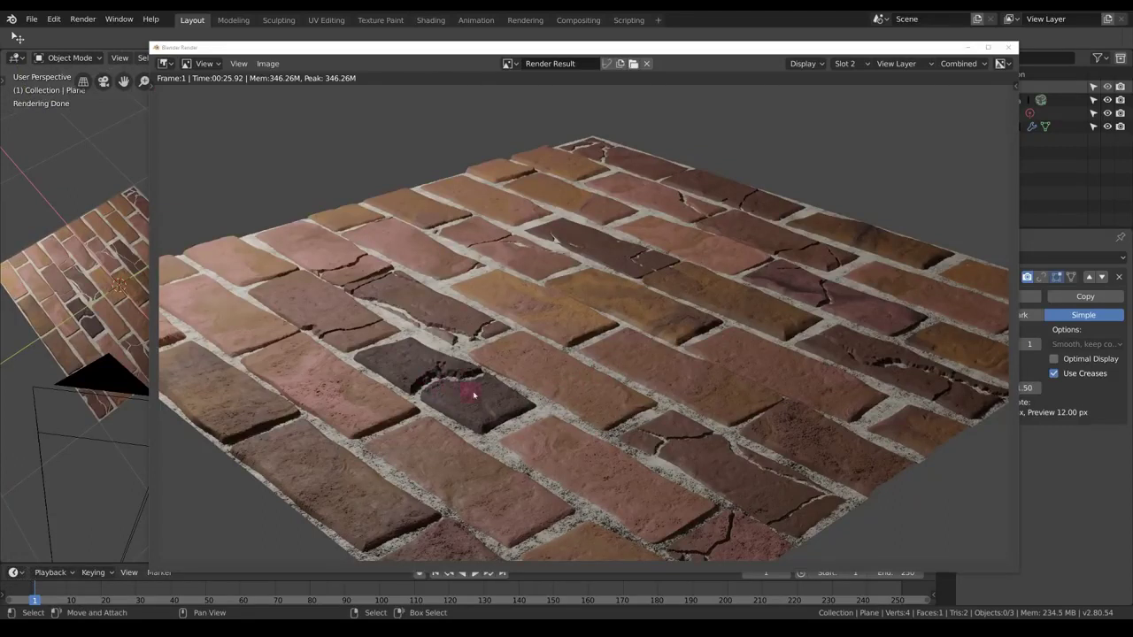
key(Escape)
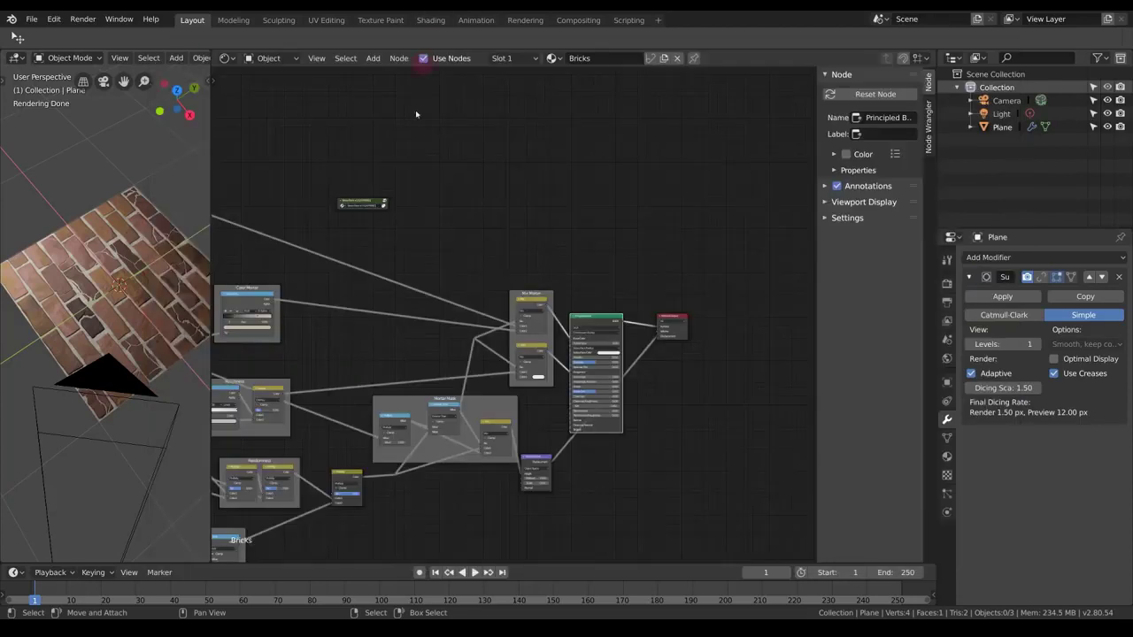
- Add a ColorRamp node after the Math Multiply node in the Cracks frame
scroll(675, 197, up, 5)
scroll(384, 469, up, 3)
drag(414, 425, 518, 375)
middle_drag(410, 423, 552, 378)
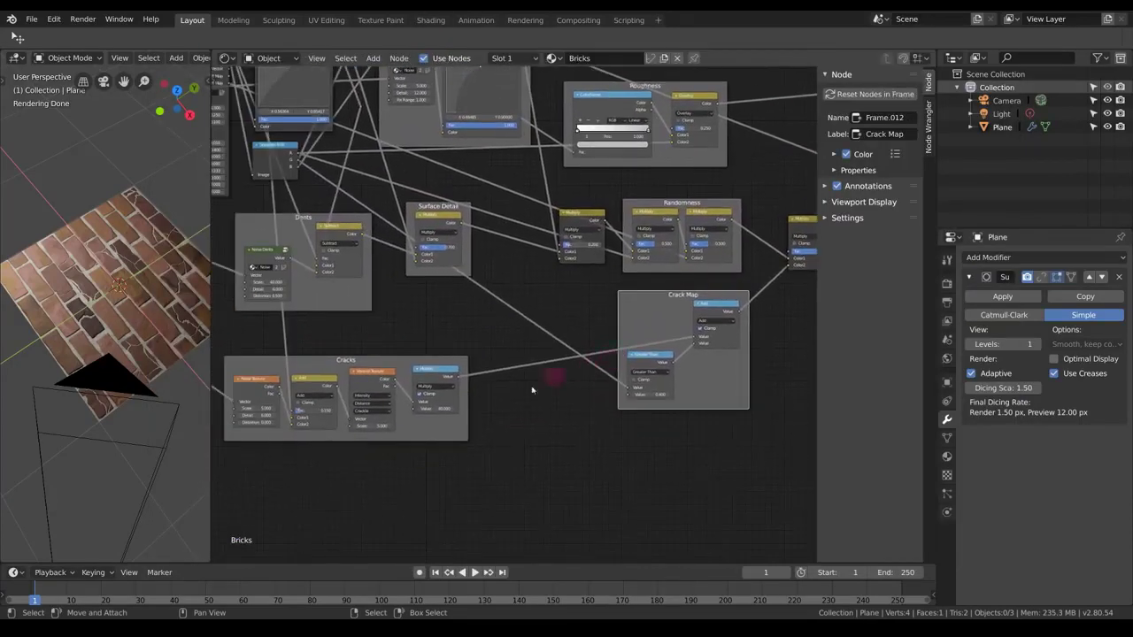
scroll(423, 404, up, 2)
key(shift+a)
mouse_move(493, 458)
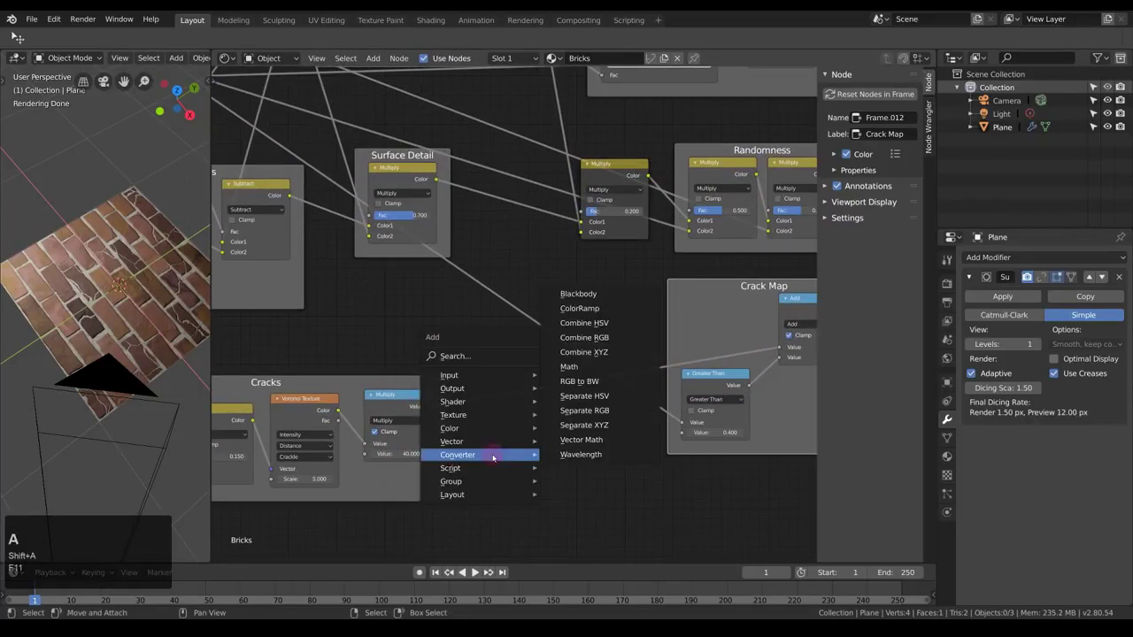
click(580, 308)
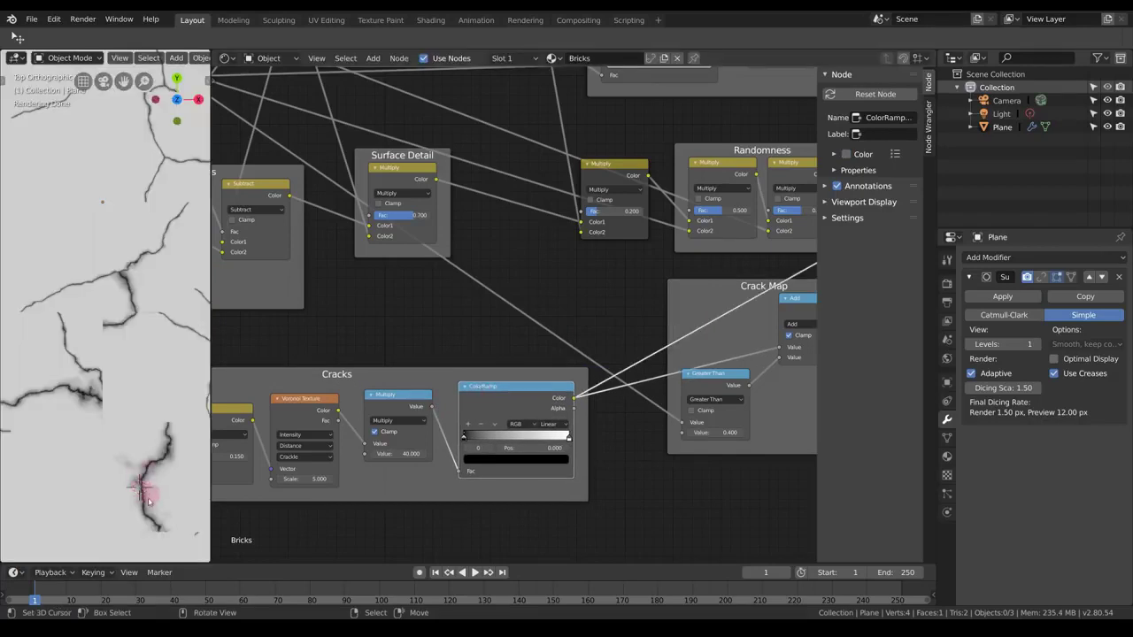
- Add a third, light grey stop to the Cracks ColorRamp and move it close to the black stop
shift+middle_drag(149, 490, 114, 299)
scroll(115, 303, up, 4)
shift+middle_drag(142, 406, 112, 349)
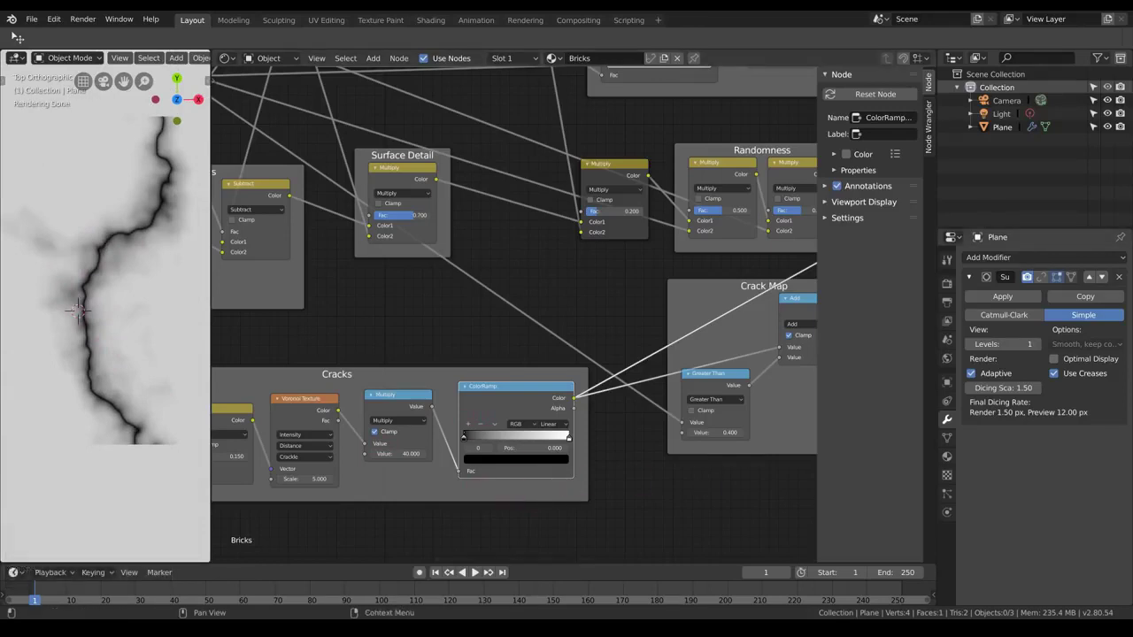
click(468, 426)
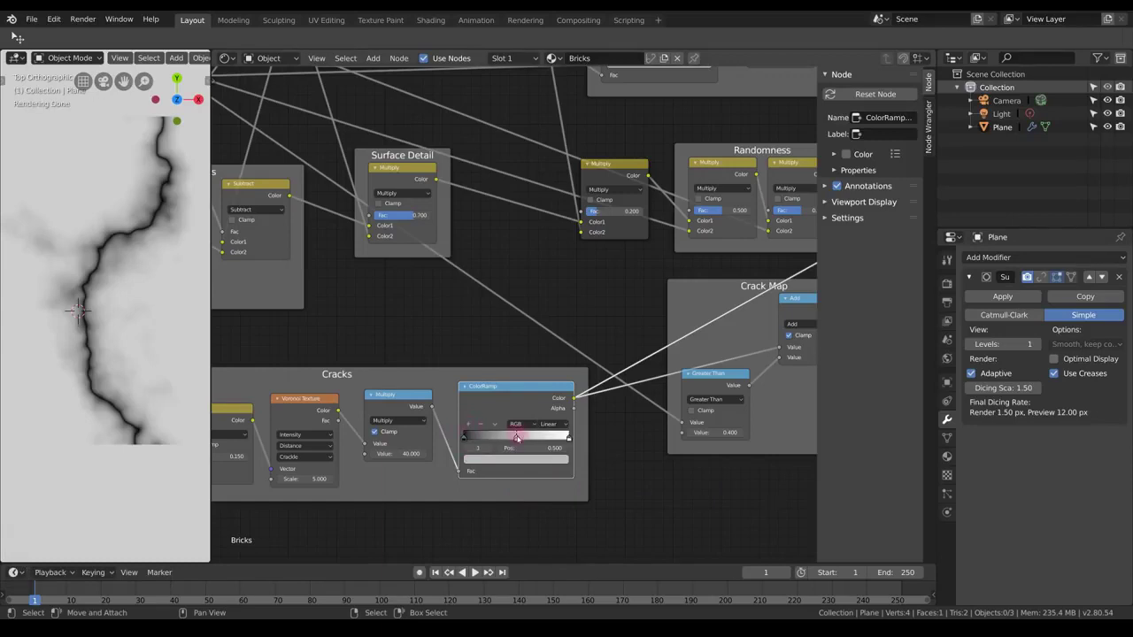
click(516, 458)
click(504, 498)
click(518, 440)
drag(518, 443, 474, 445)
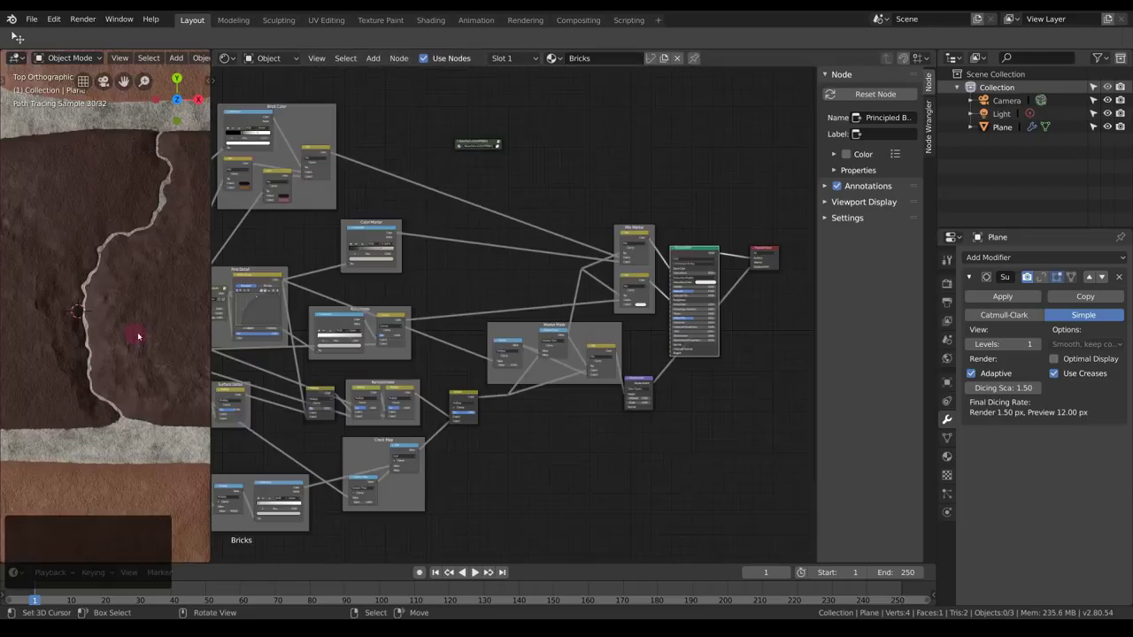
middle_drag(429, 445, 675, 320)
scroll(509, 383, up, 6)
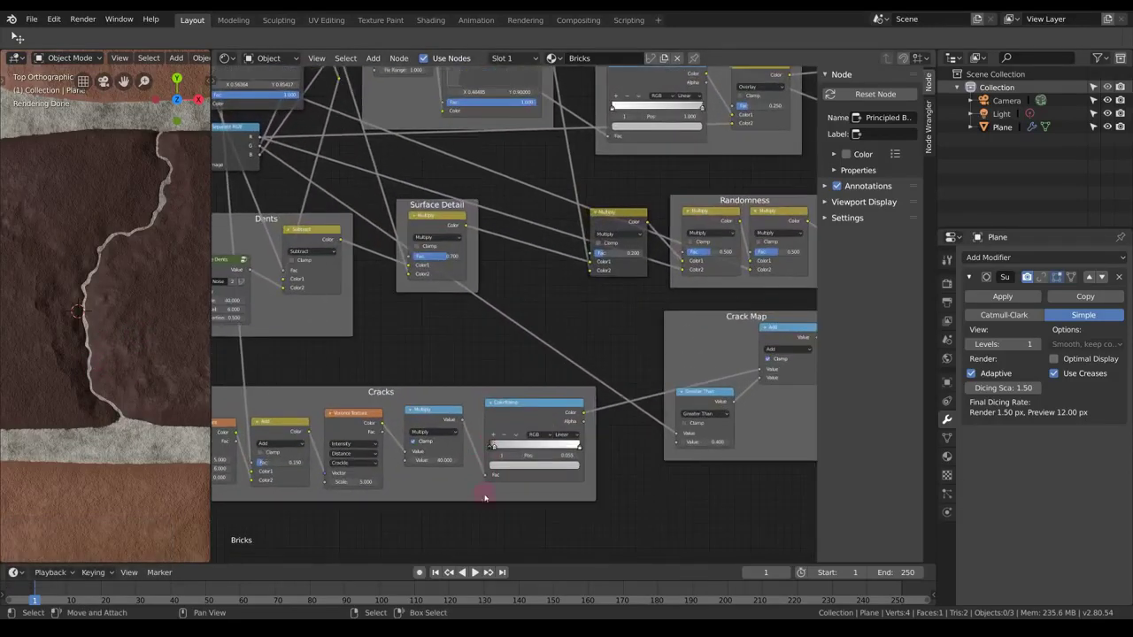
mouse_move(529, 339)
mouse_down()
mouse_move(624, 339)
mouse_move(547, 340)
mouse_up()
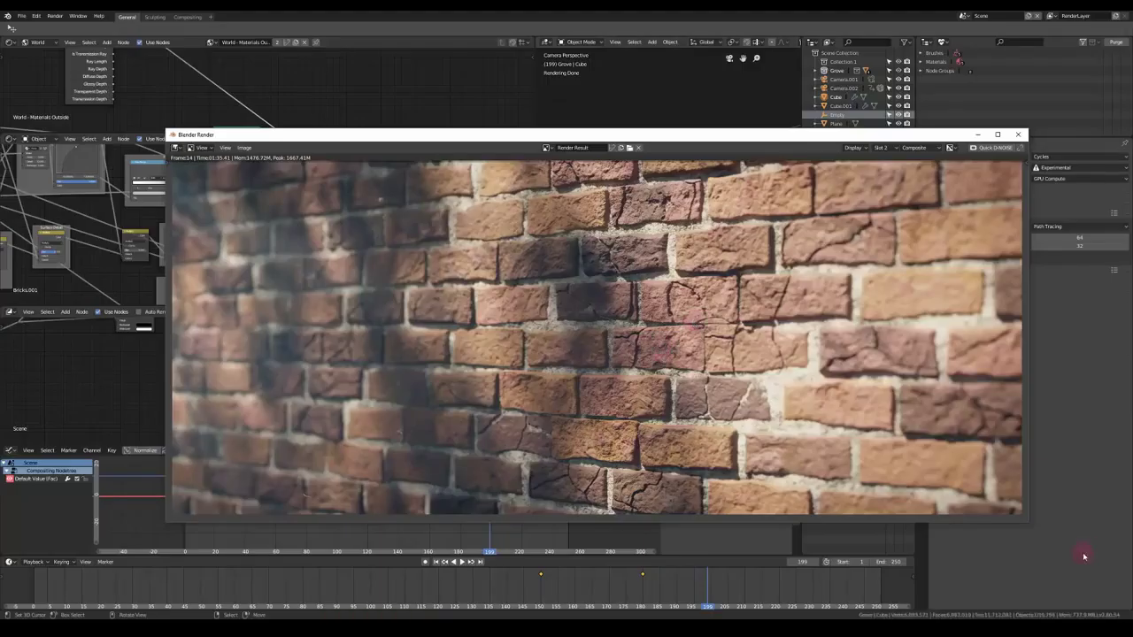
- Examine the finished brick wall render, including the cracks and mortar, at different magnifications
scroll(936, 444, down, 4)
middle_drag(933, 431, 780, 394)
scroll(785, 400, up, 2)
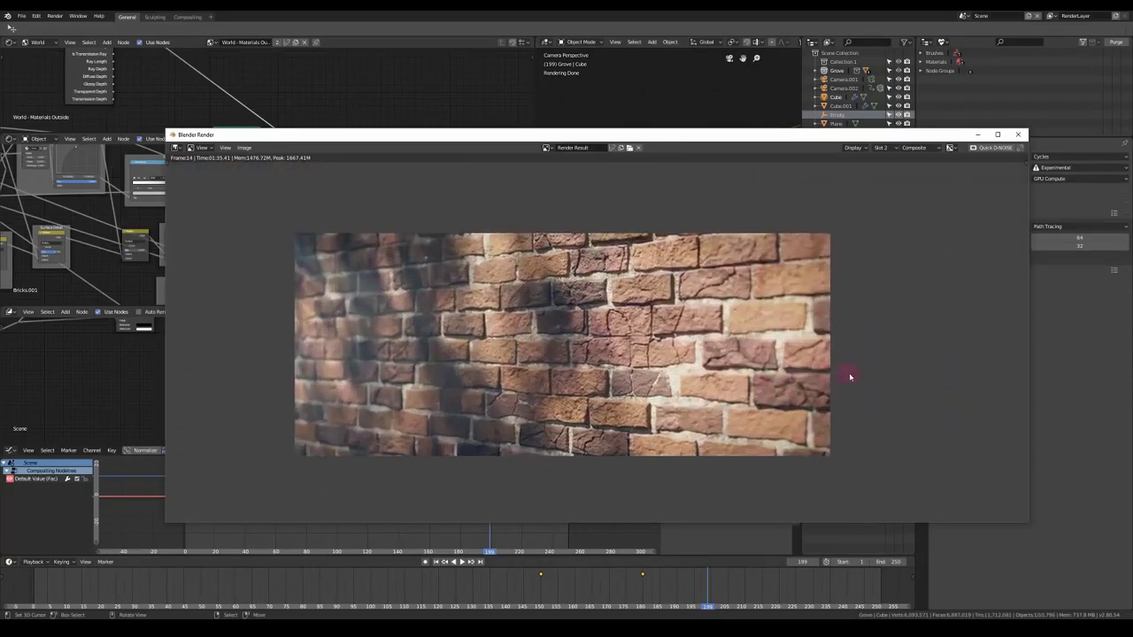
middle_drag(852, 368, 879, 369)
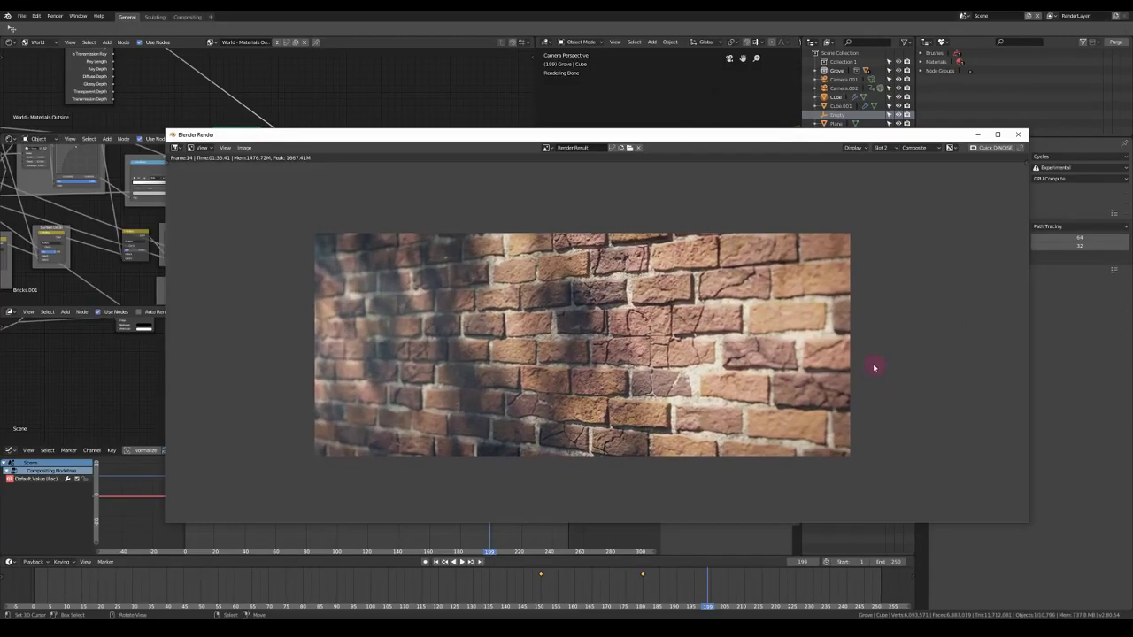
ctrl+middle_drag(738, 376, 735, 352)
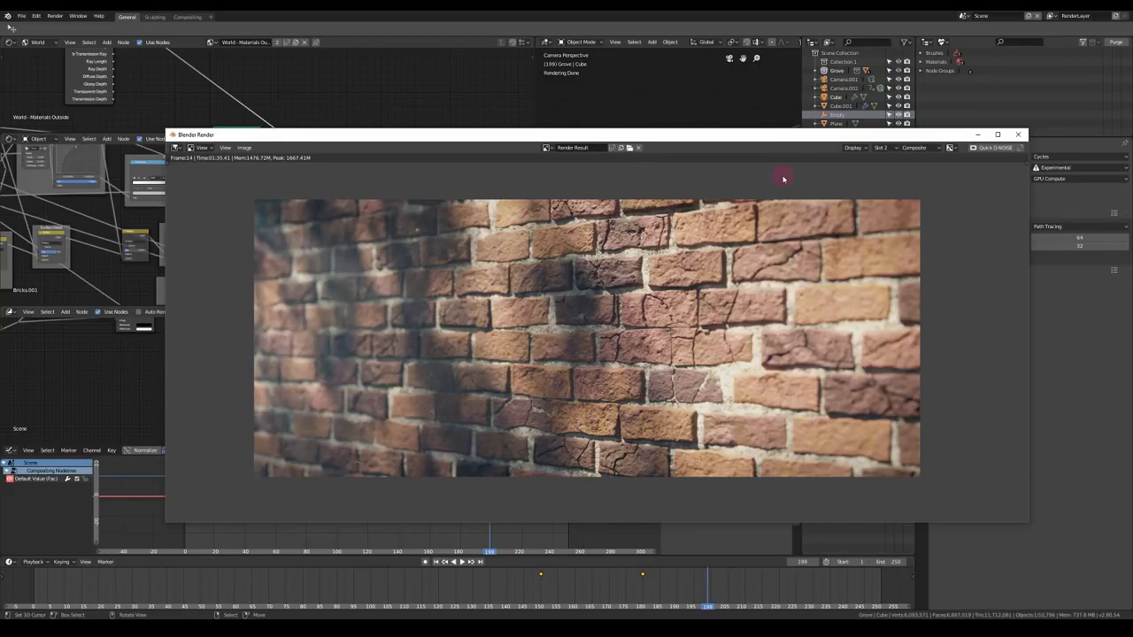
scroll(447, 326, up, 1)
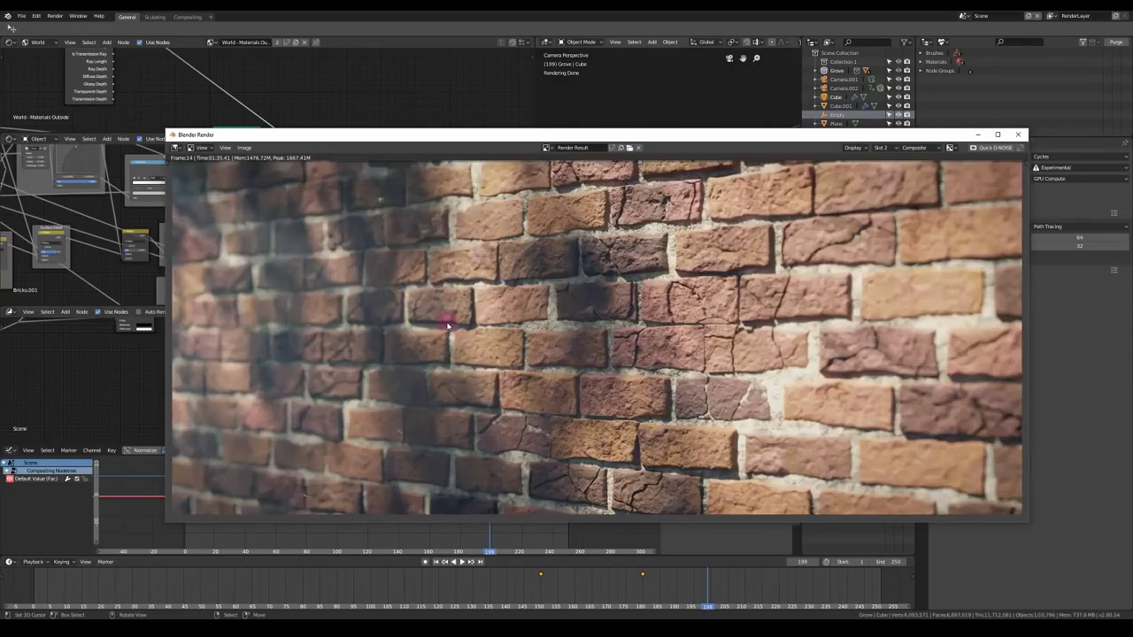